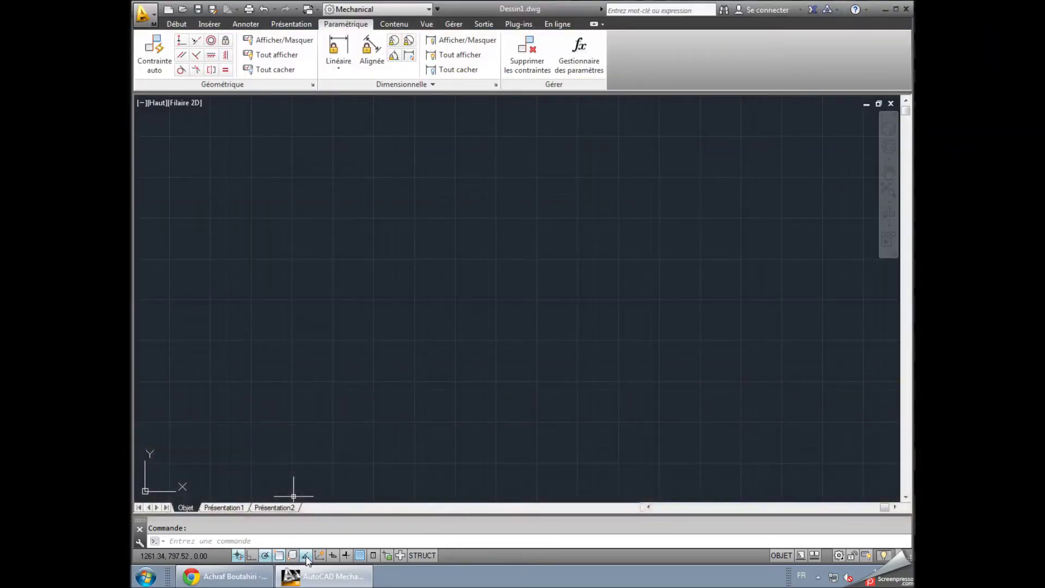
# - Turn on every object snap mode, including perpendicular, tangent, nearest and parallel
pyautogui.rightClick(307, 556)
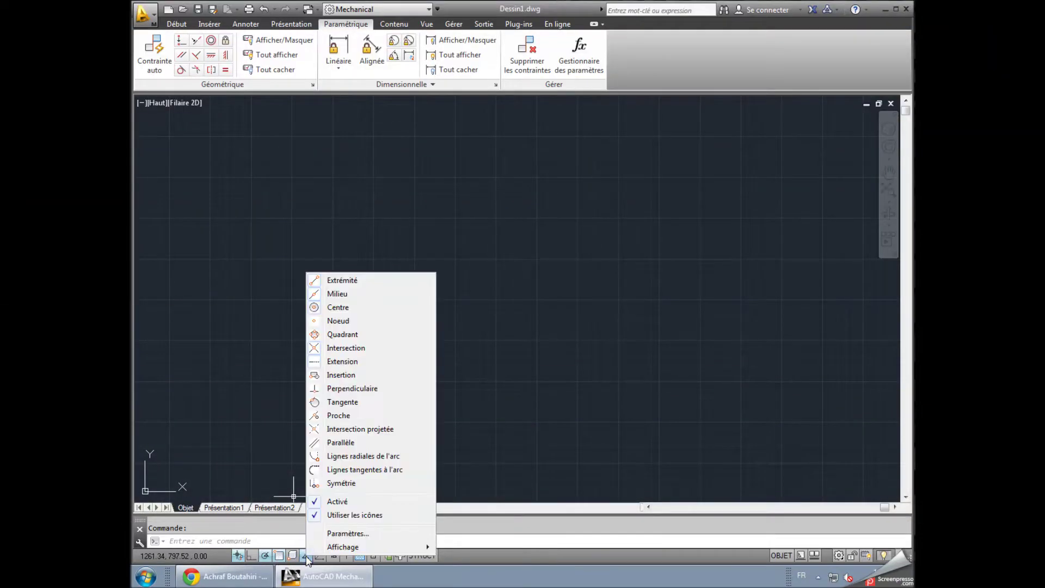
pyautogui.click(327, 533)
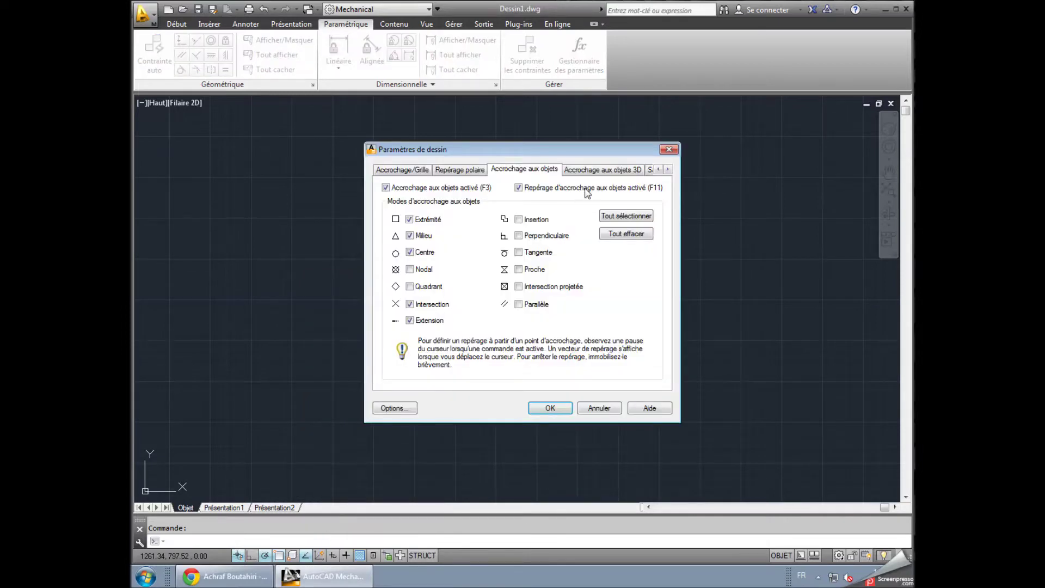
pyautogui.click(549, 408)
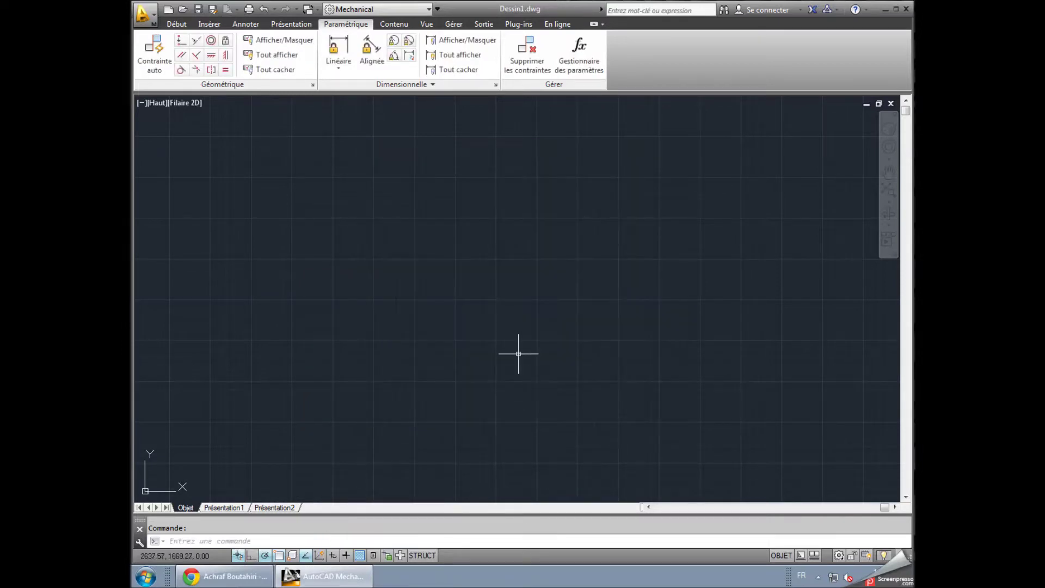
pyautogui.rightClick(278, 560)
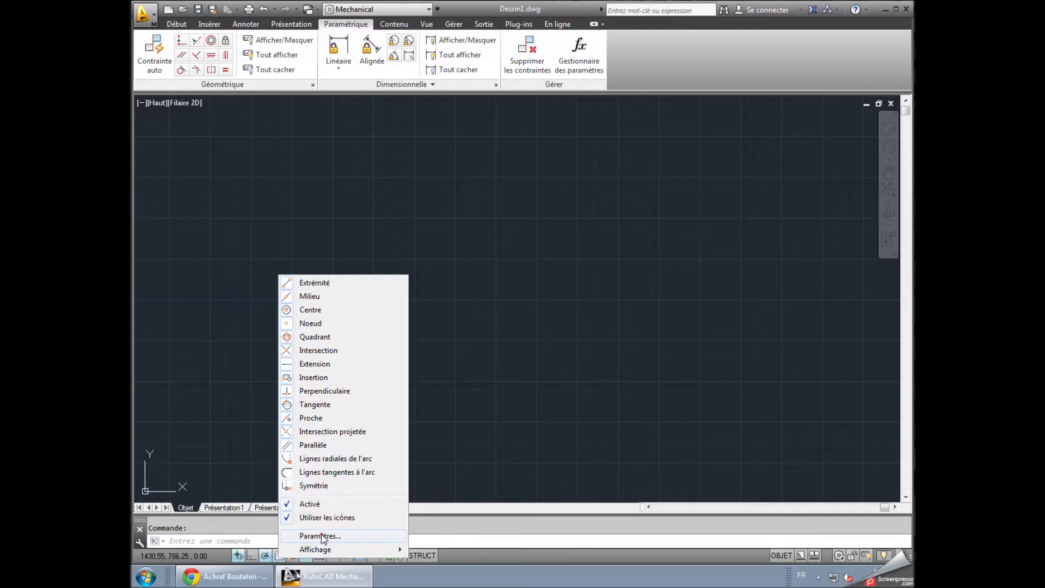
pyautogui.click(325, 534)
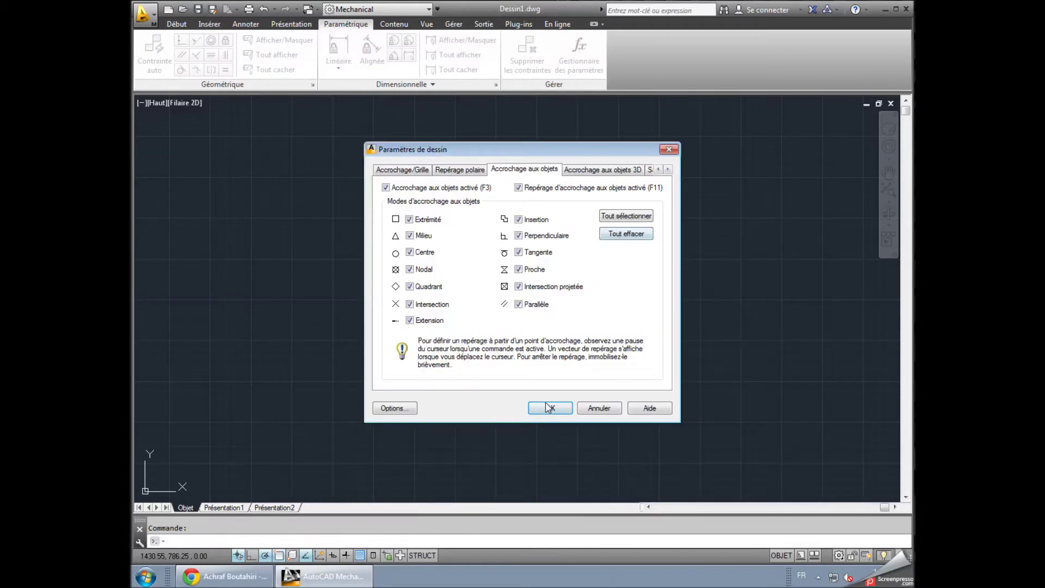
pyautogui.click(549, 408)
# - Keep polar tracking at 45° and enable every geometric constraint type
pyautogui.rightClick(264, 557)
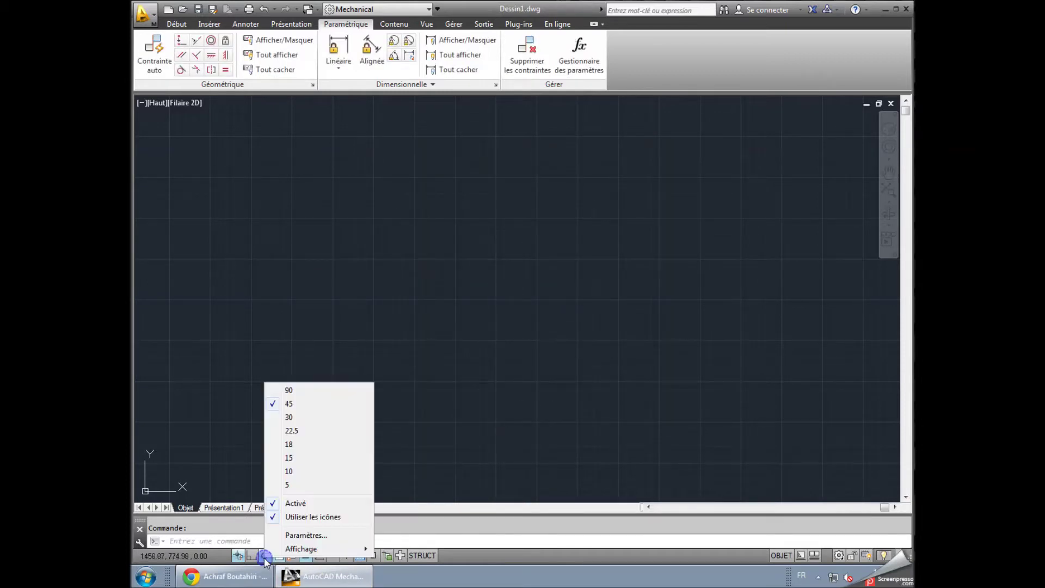
pyautogui.click(321, 404)
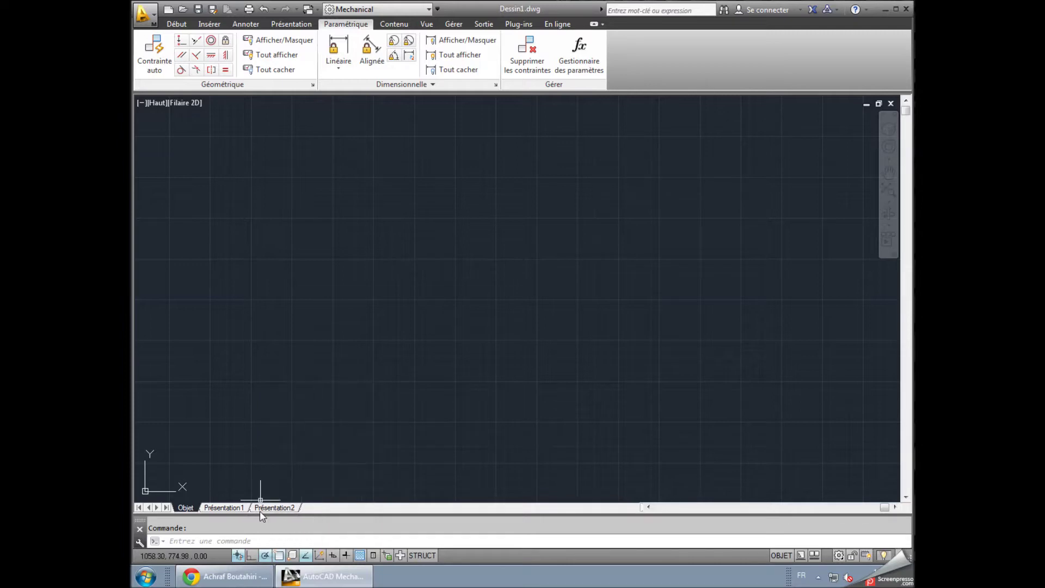
pyautogui.rightClick(240, 557)
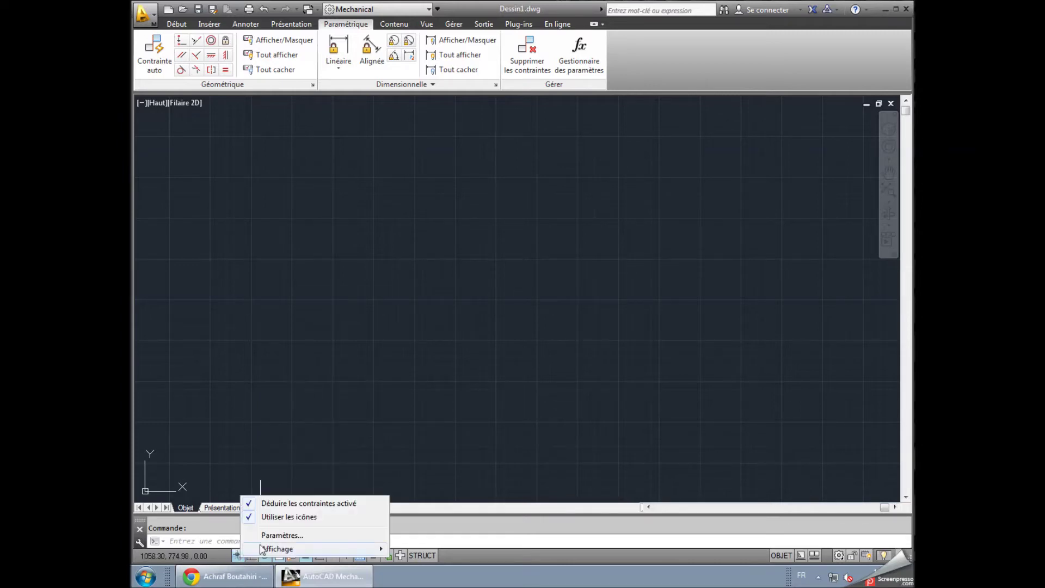
pyautogui.click(275, 536)
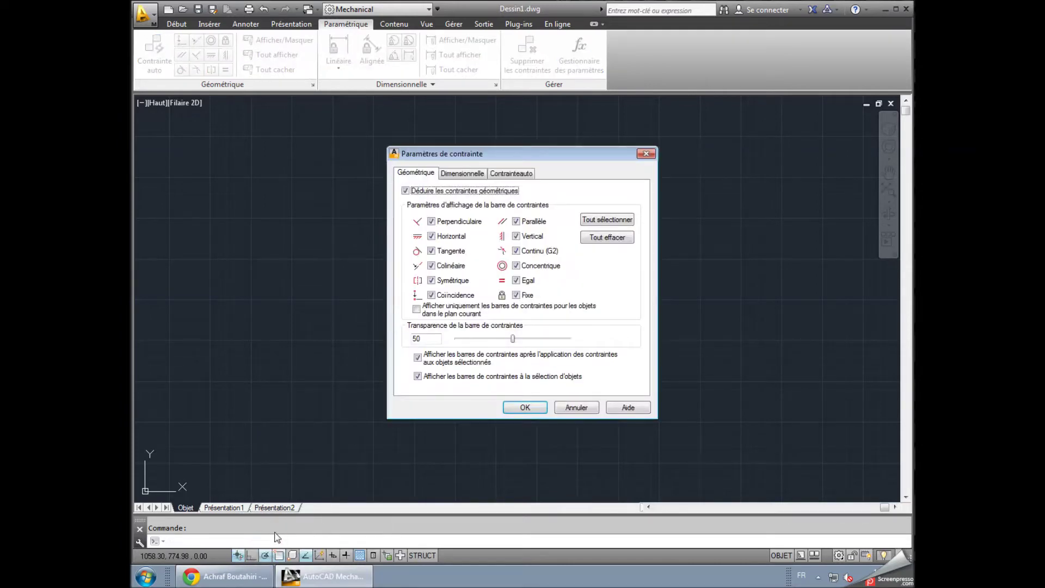
pyautogui.click(604, 223)
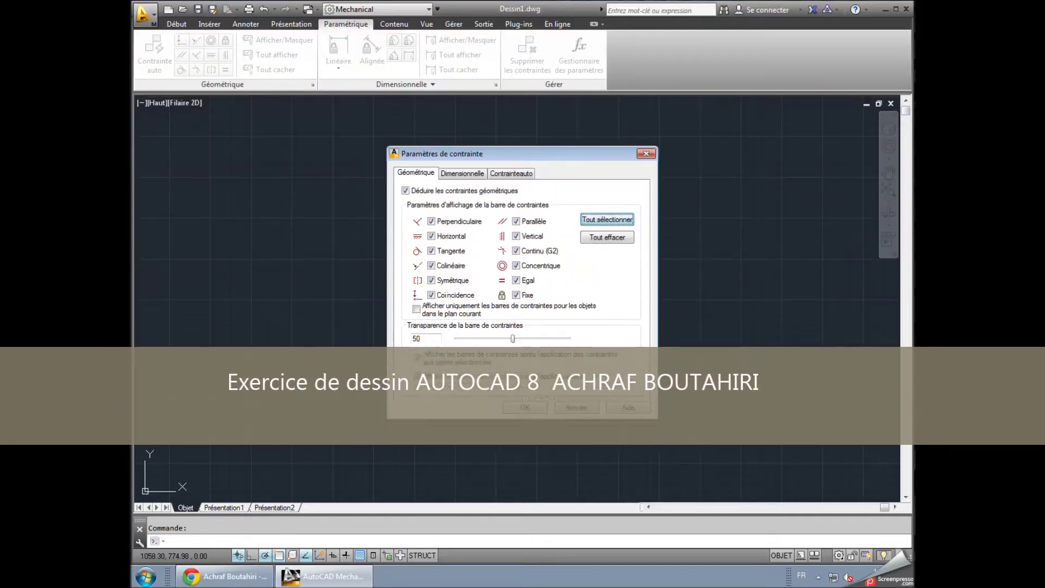
pyautogui.click(526, 408)
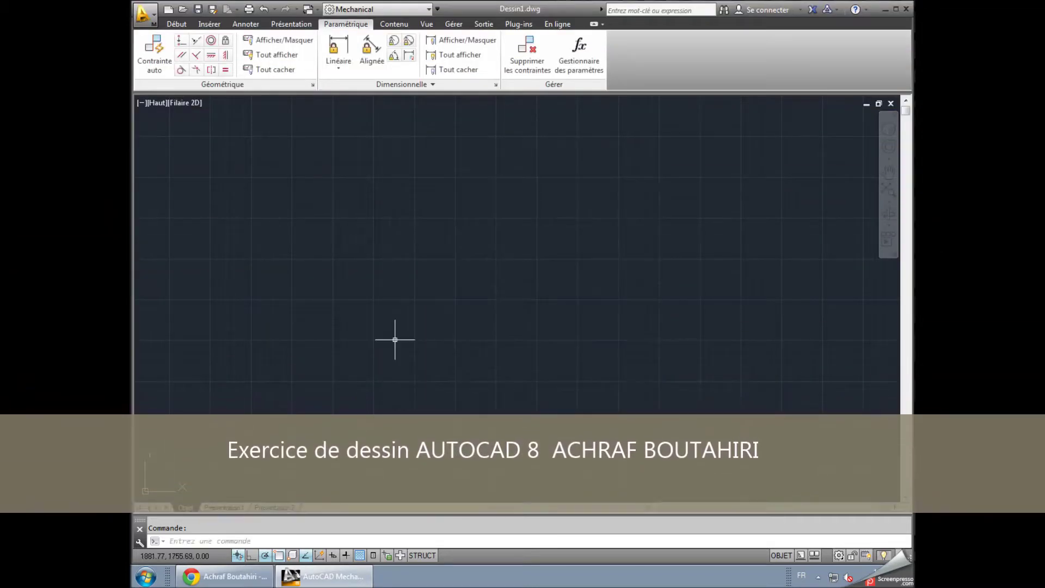
pyautogui.click(176, 24)
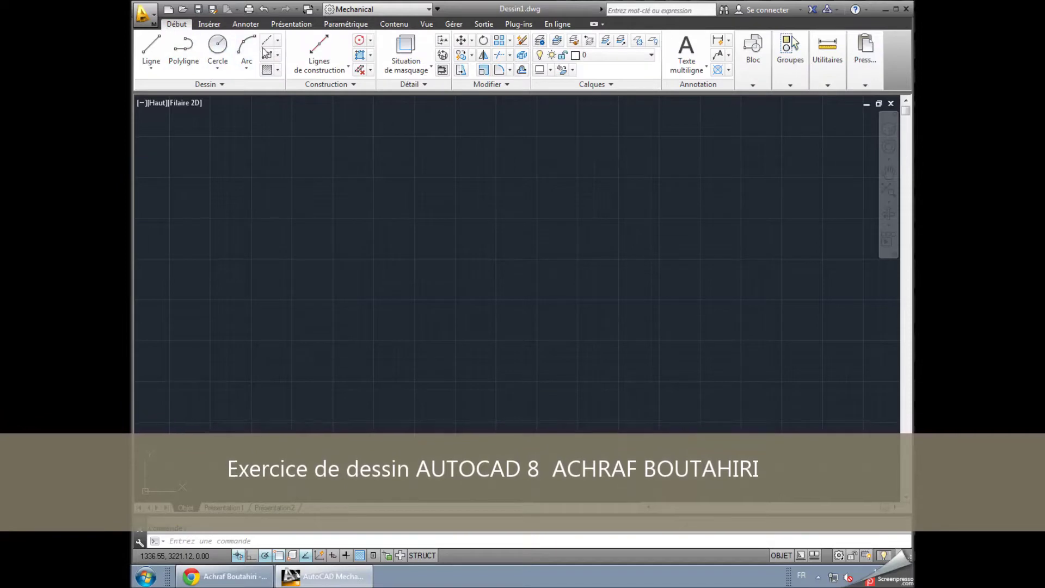
# - Cancel a started rectangle and dismiss the warning about turning off the current layer
pyautogui.click(267, 57)
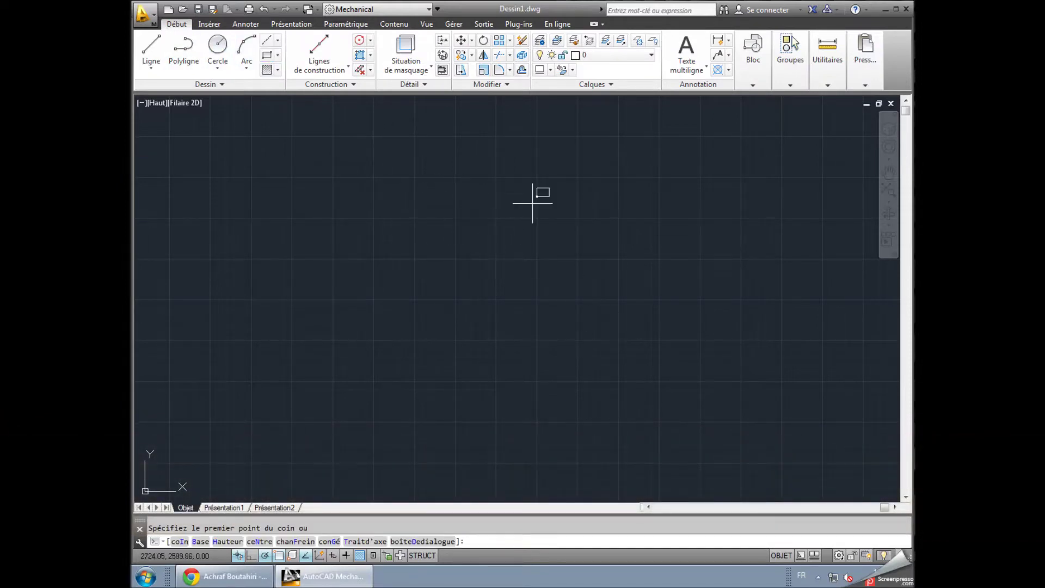
pyautogui.press('Escape')
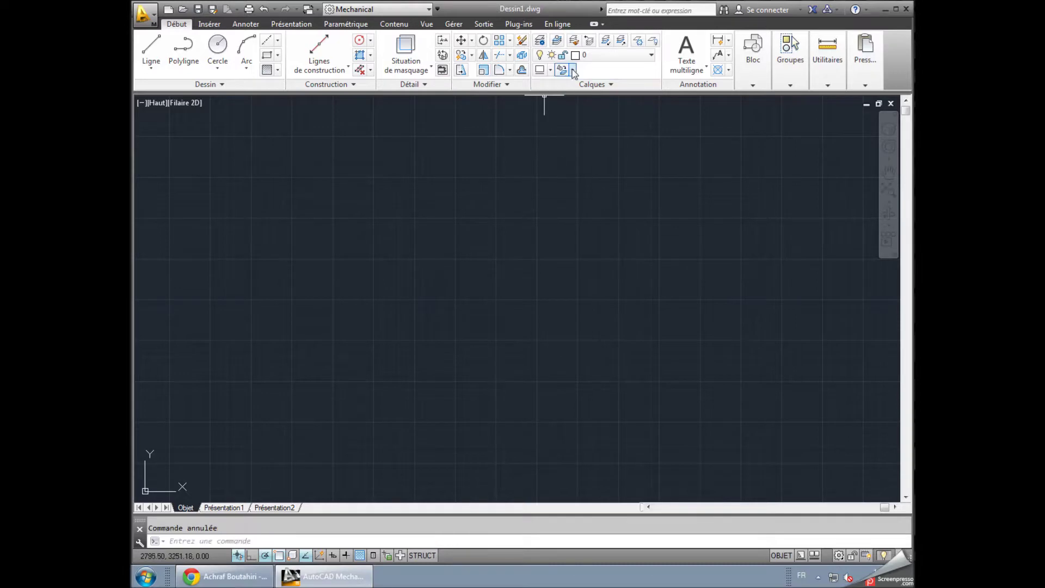
pyautogui.click(539, 70)
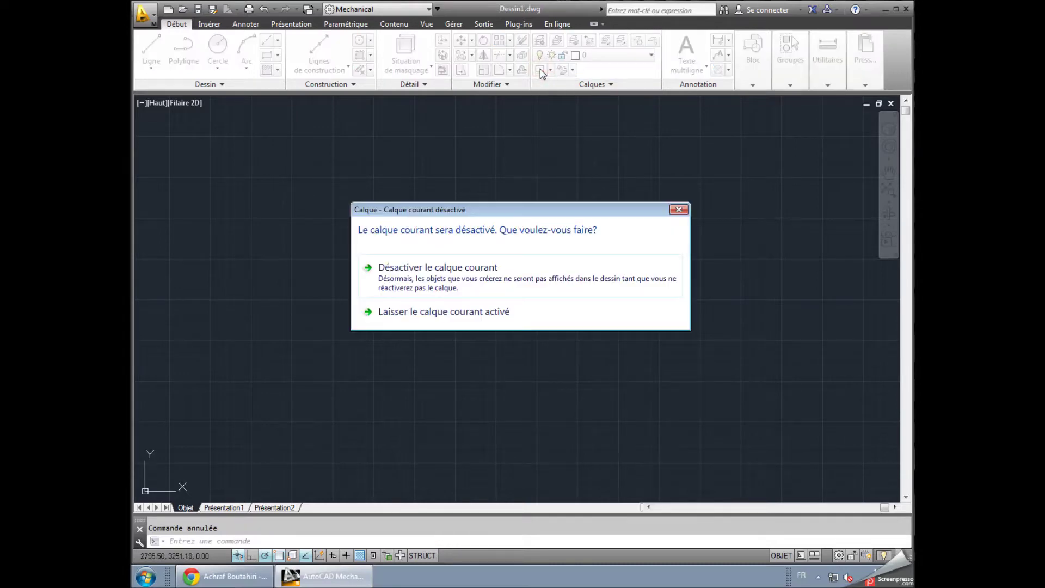
pyautogui.click(678, 210)
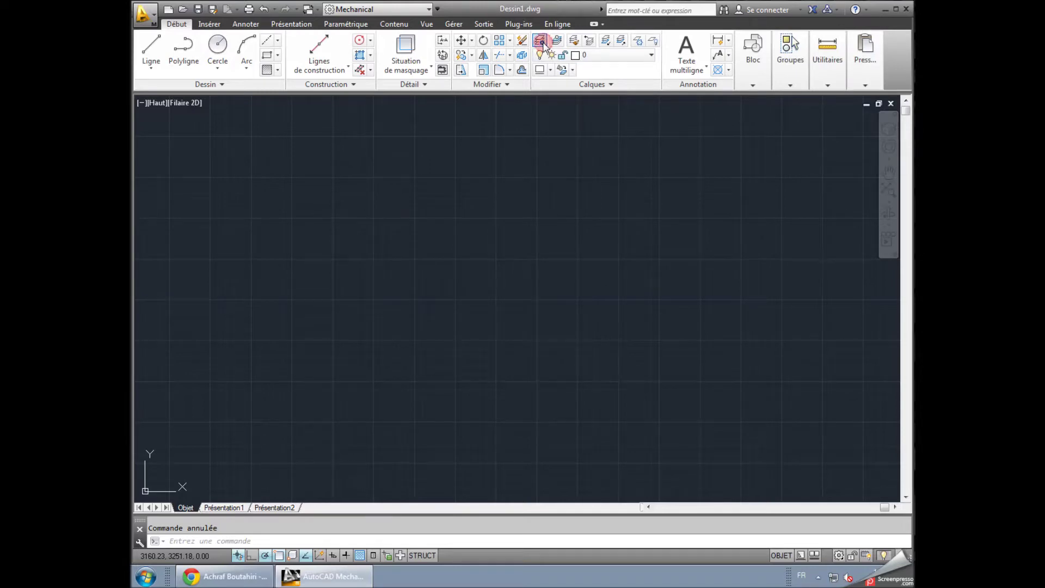
# - Create a yellow layer 'cadres' with 0.35 mm lineweight, keeping layer 0 current
pyautogui.click(541, 41)
pyautogui.click(597, 128)
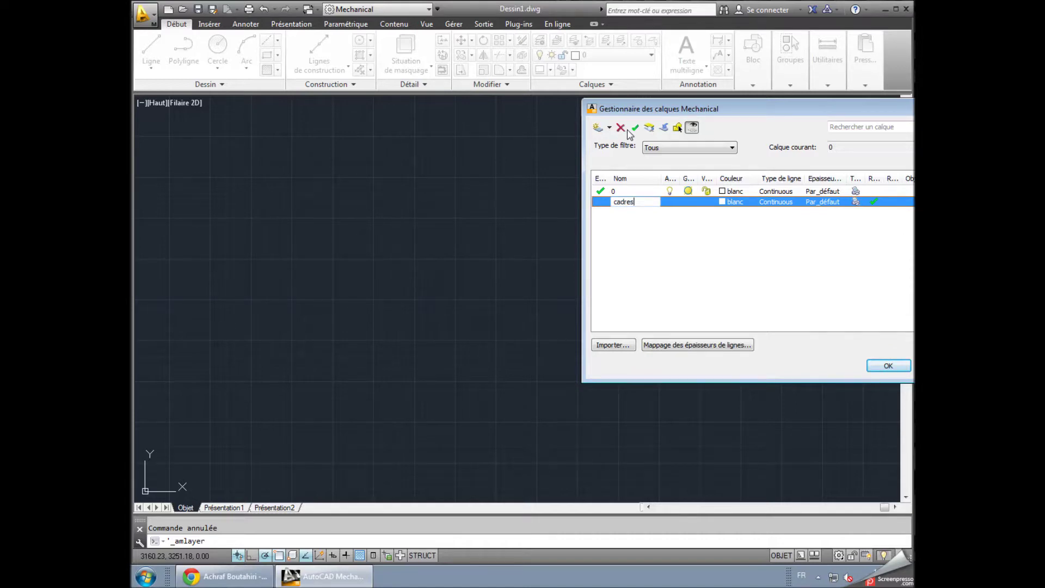
pyautogui.click(722, 203)
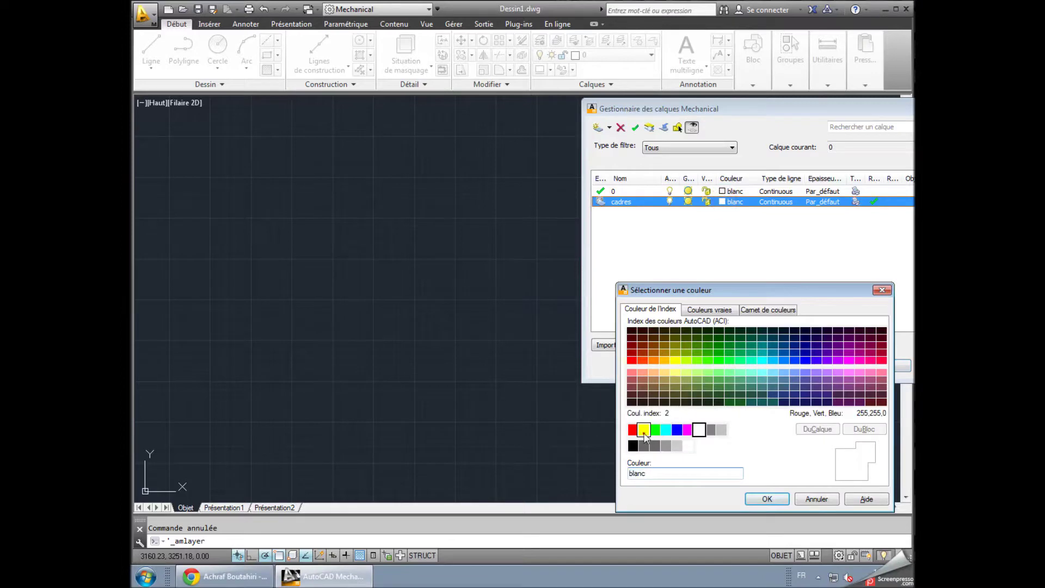
pyautogui.click(644, 431)
pyautogui.click(767, 500)
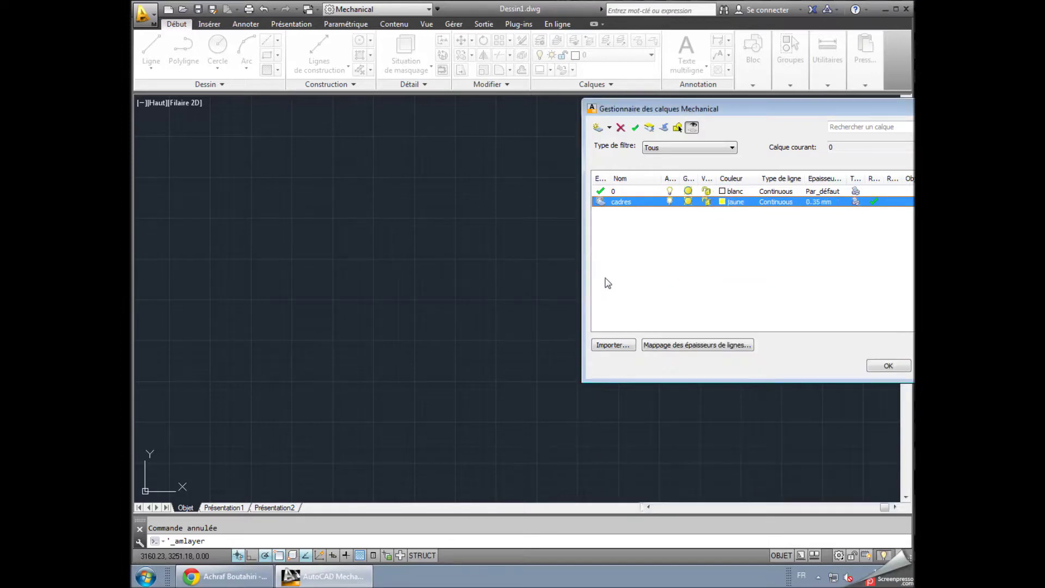
pyautogui.click(617, 192)
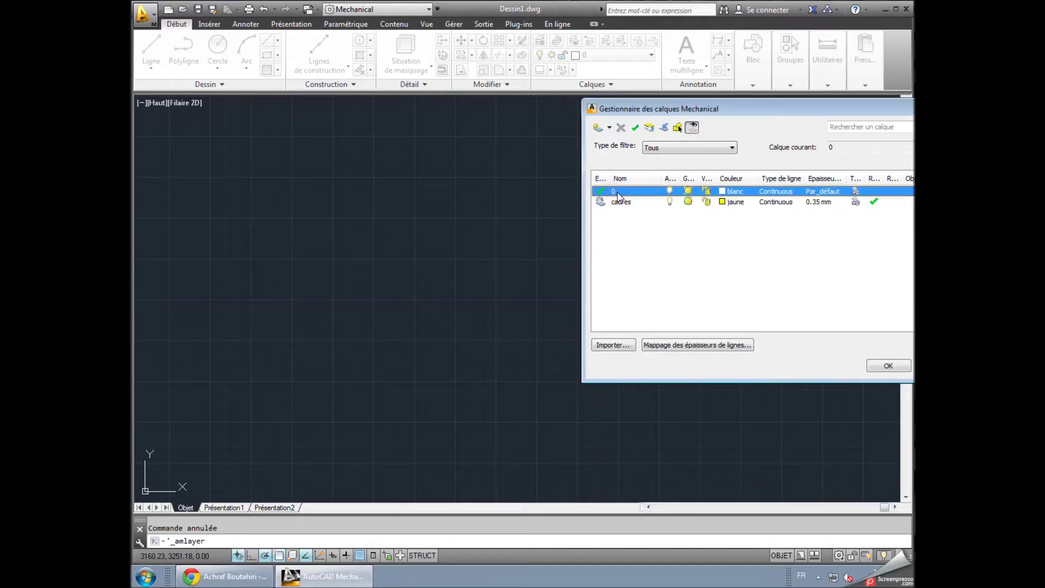
pyautogui.rightClick(618, 196)
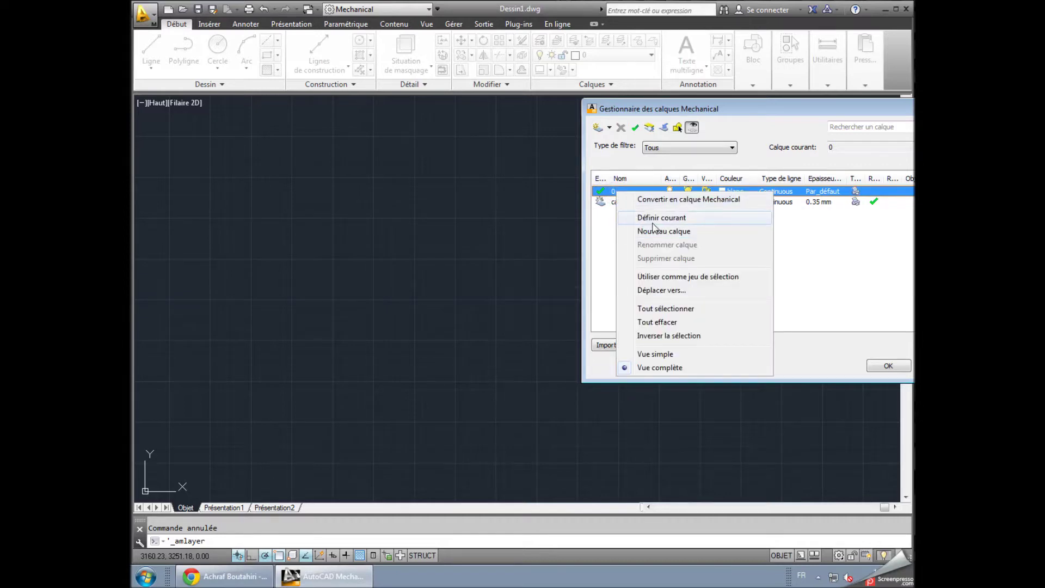
pyautogui.click(610, 264)
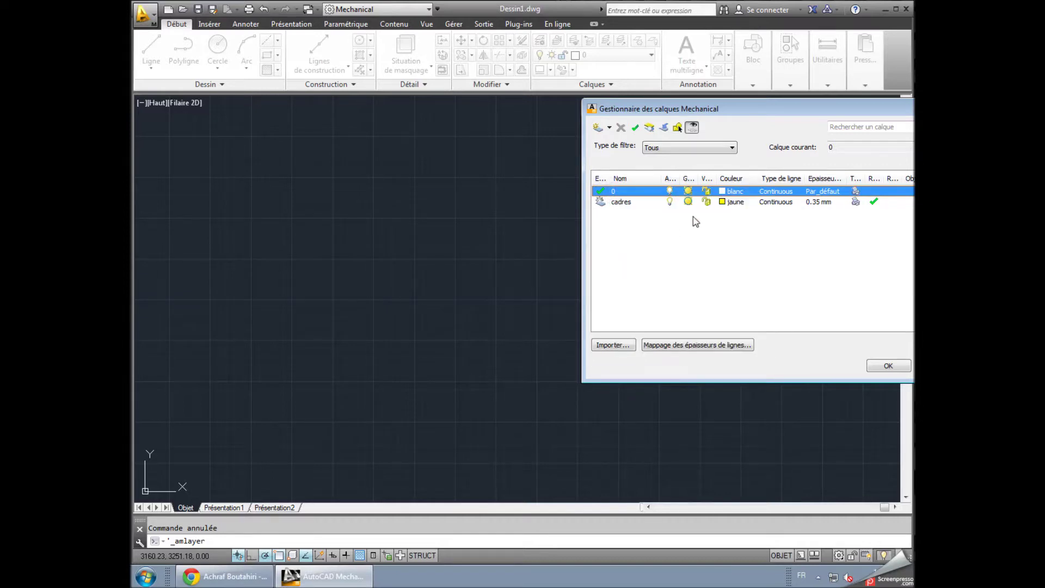
pyautogui.click(887, 368)
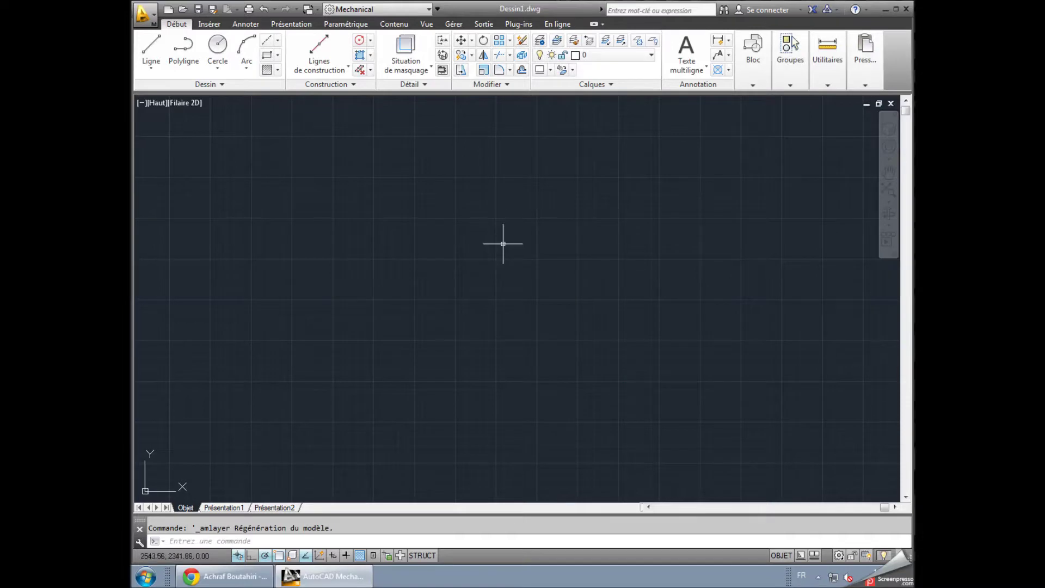
pyautogui.click(593, 57)
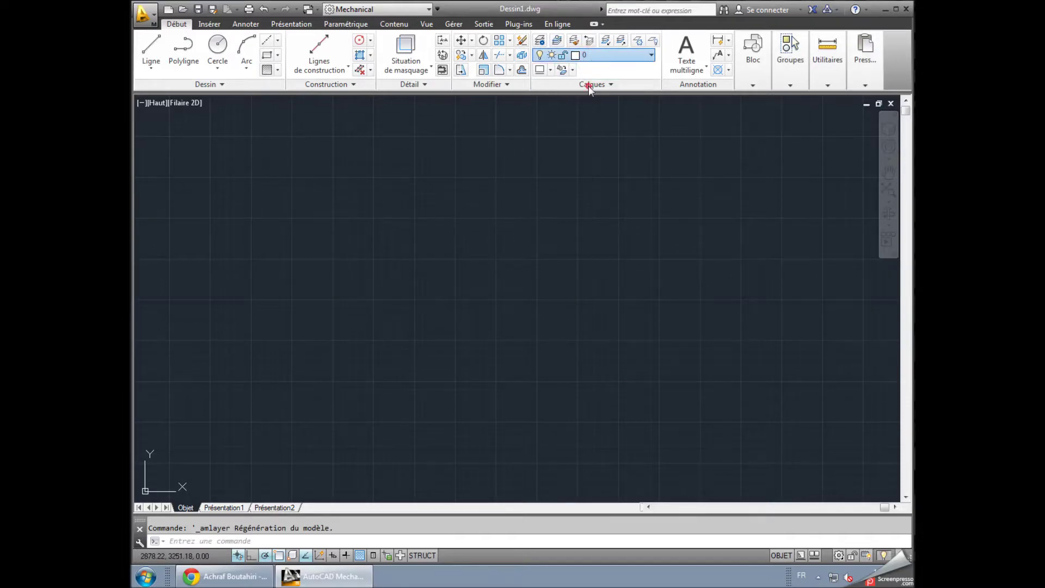
# - Make cadres the current layer and draw a rectangle
pyautogui.click(595, 76)
pyautogui.click(267, 55)
pyautogui.click(452, 283)
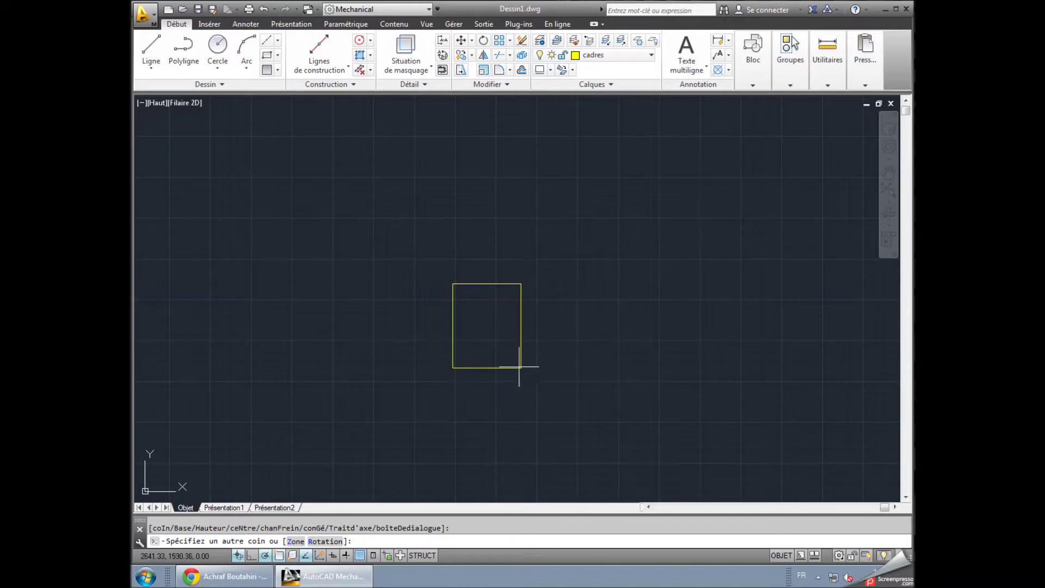
pyautogui.click(502, 355)
pyautogui.scroll(2, 376, 280)
pyautogui.scroll(2, 364, 275)
pyautogui.moveTo(399, 198); pyautogui.dragTo(210, 82, button='middle')
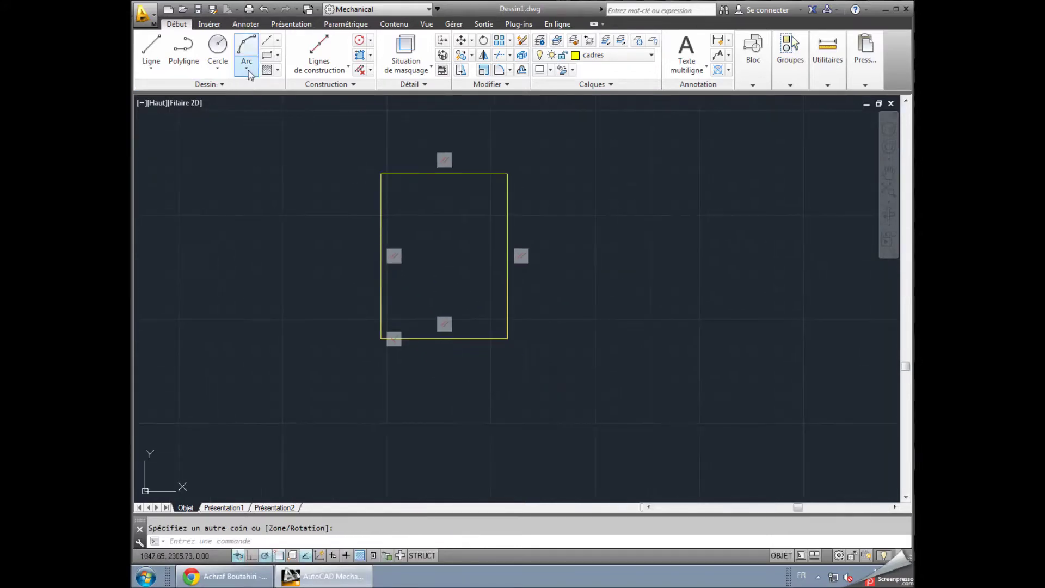
# - Lock the rectangle's width at 80 with a linear constraint (d1)
pyautogui.click(345, 23)
pyautogui.click(338, 49)
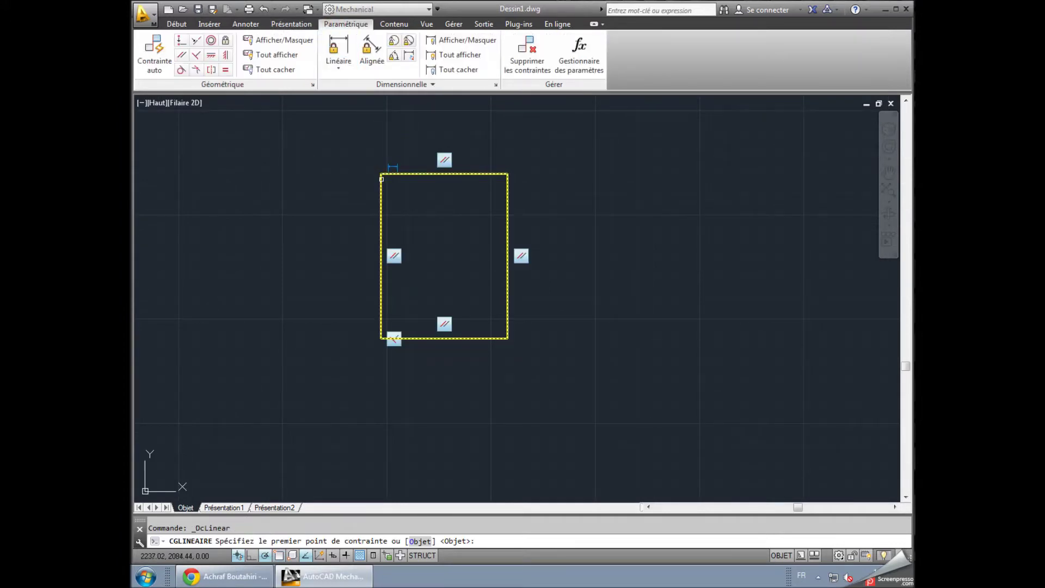
pyautogui.click(381, 175)
pyautogui.click(508, 174)
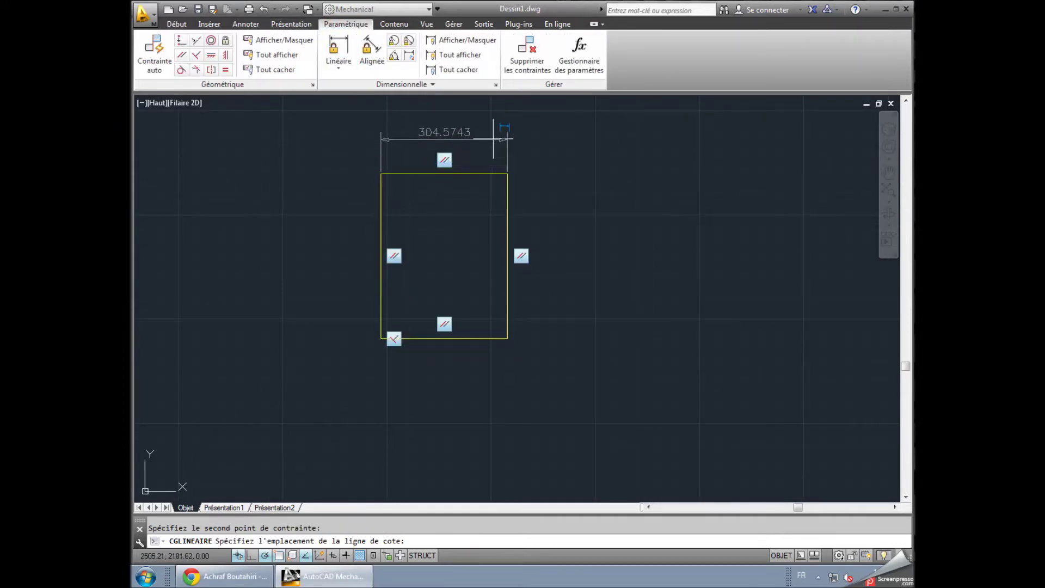
pyautogui.click(555, 130)
pyautogui.write('80')
pyautogui.press('Return')
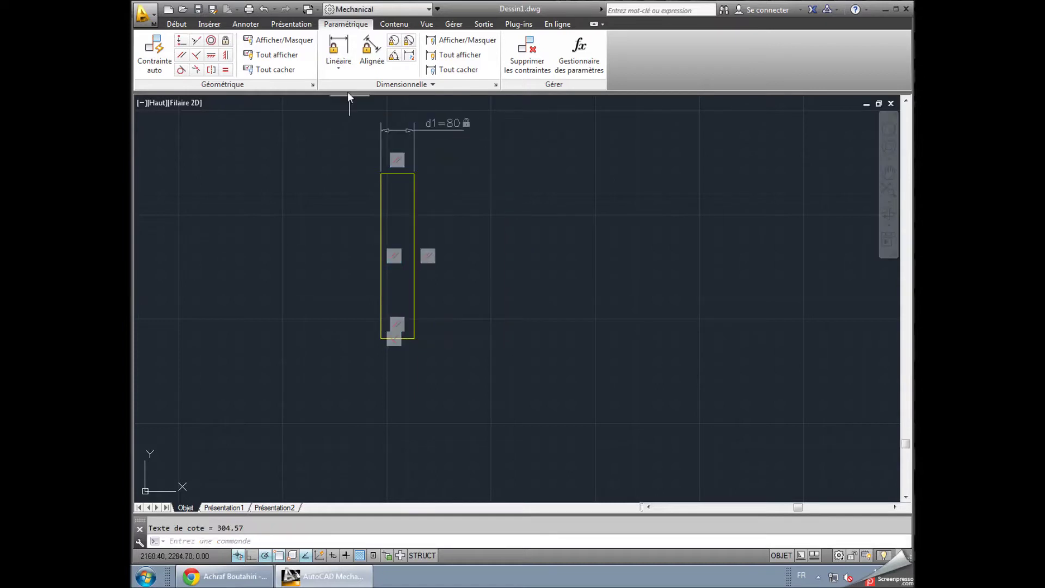
# - Lock the rectangle's height at 36.5 with a vertical linear constraint (d2)
pyautogui.click(338, 47)
pyautogui.click(414, 174)
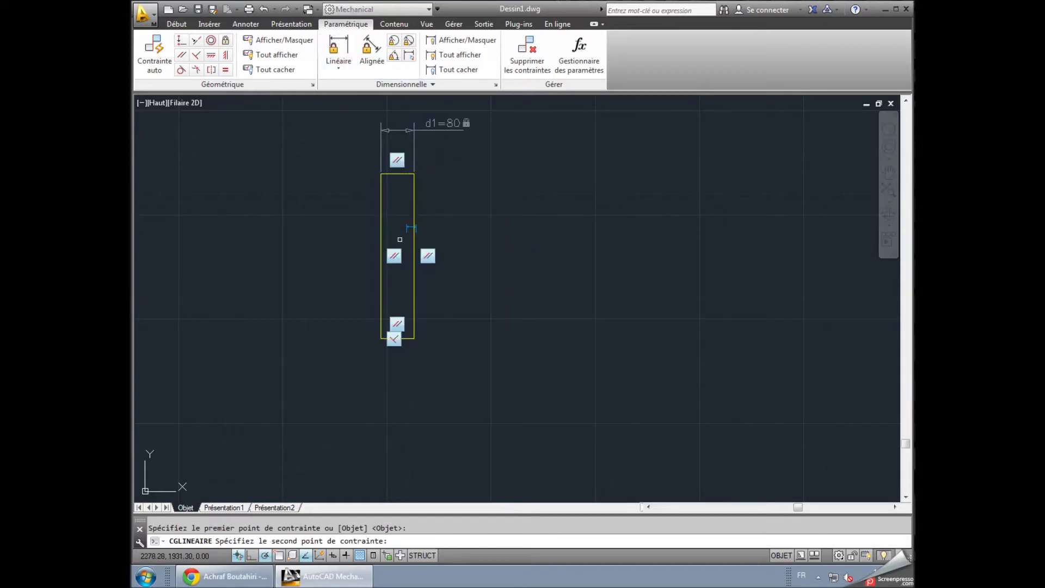
pyautogui.click(413, 340)
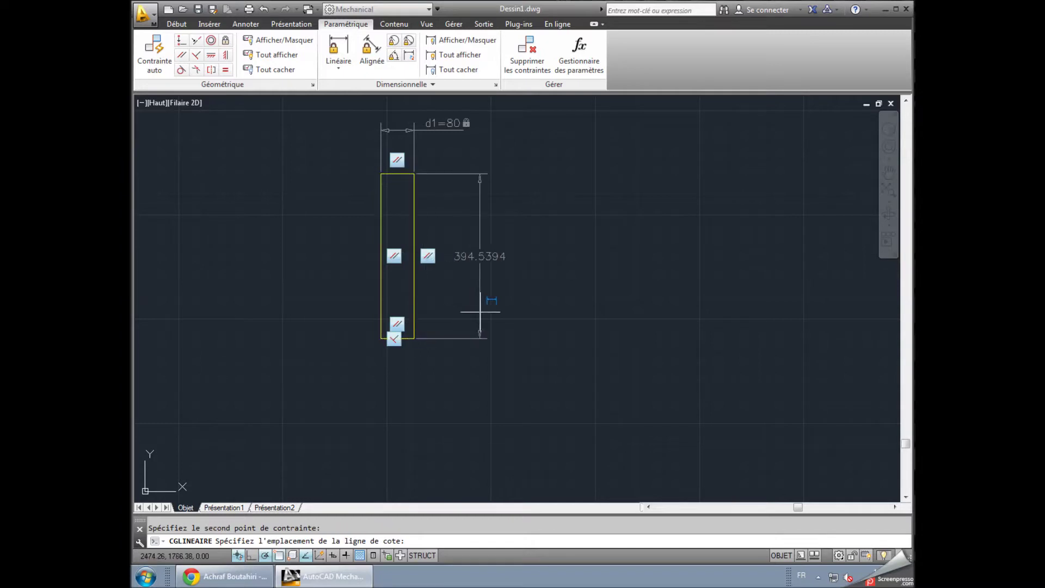
pyautogui.click(481, 307)
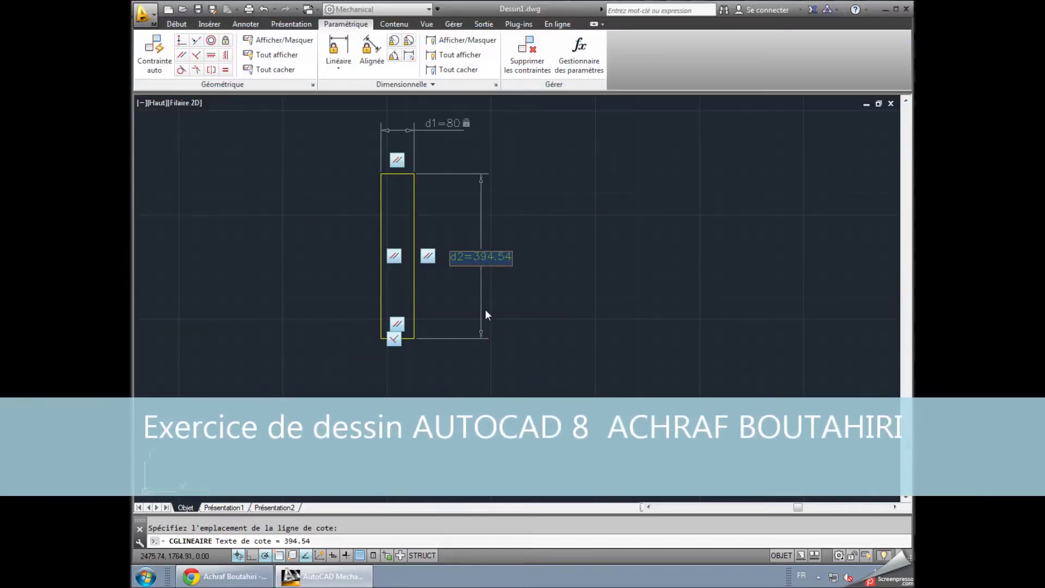
pyautogui.write('36.5')
pyautogui.press('Return')
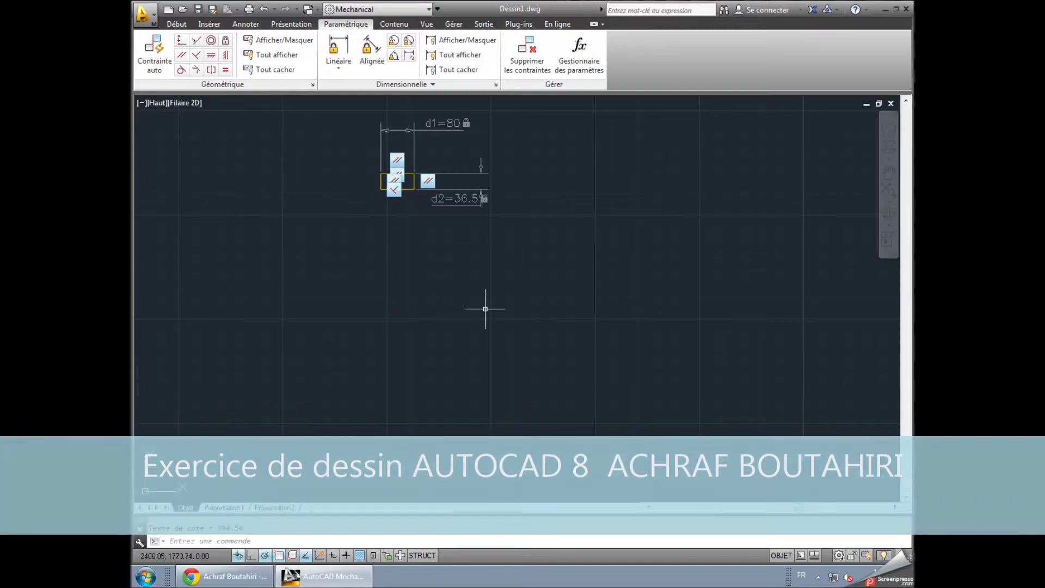
pyautogui.scroll(4, 388, 216)
# - Copy the rectangle to the right of the original and select its duplicated dimension
pyautogui.moveTo(388, 216); pyautogui.dragTo(380, 175, button='middle')
pyautogui.scroll(2, 447, 419)
pyautogui.moveTo(448, 419)
pyautogui.mouseDown(button='middle')
pyautogui.moveTo(408, 423)
pyautogui.moveTo(394, 400)
pyautogui.mouseUp(button='middle')
pyautogui.click(343, 257)
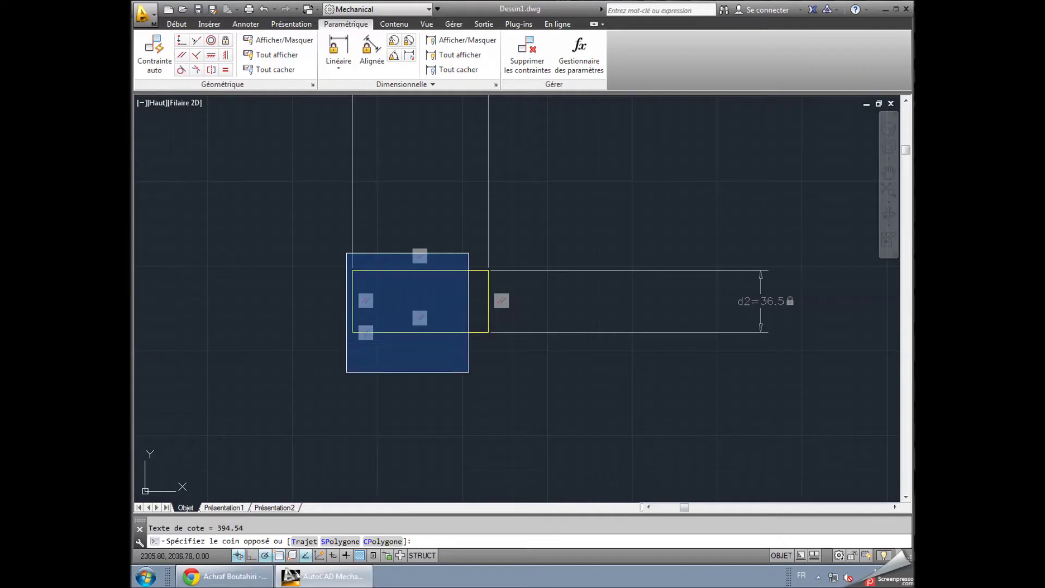
pyautogui.click(521, 365)
pyautogui.hotkey('ctrl', 'c')
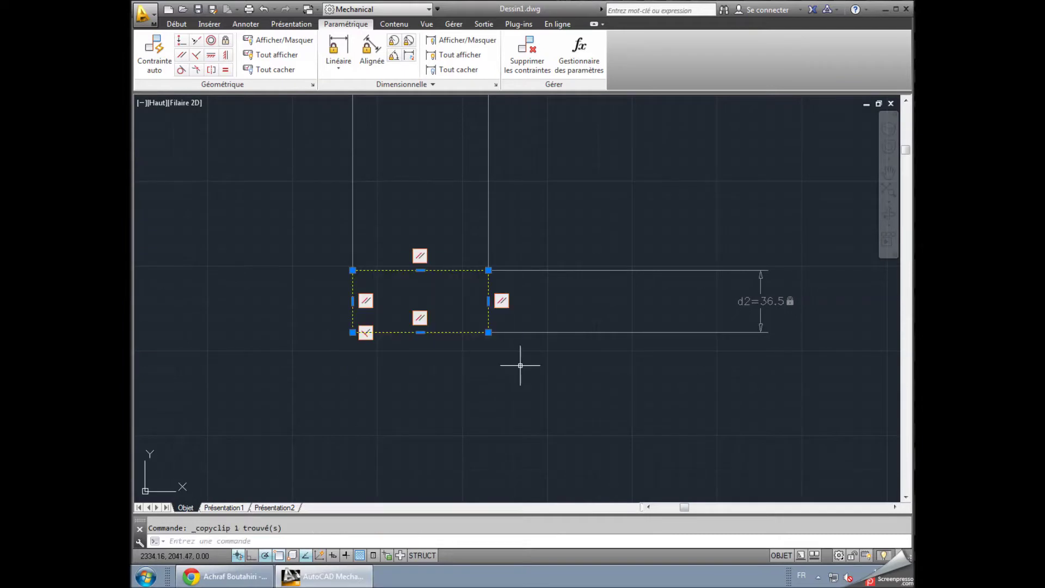
pyautogui.hotkey('ctrl', 'v')
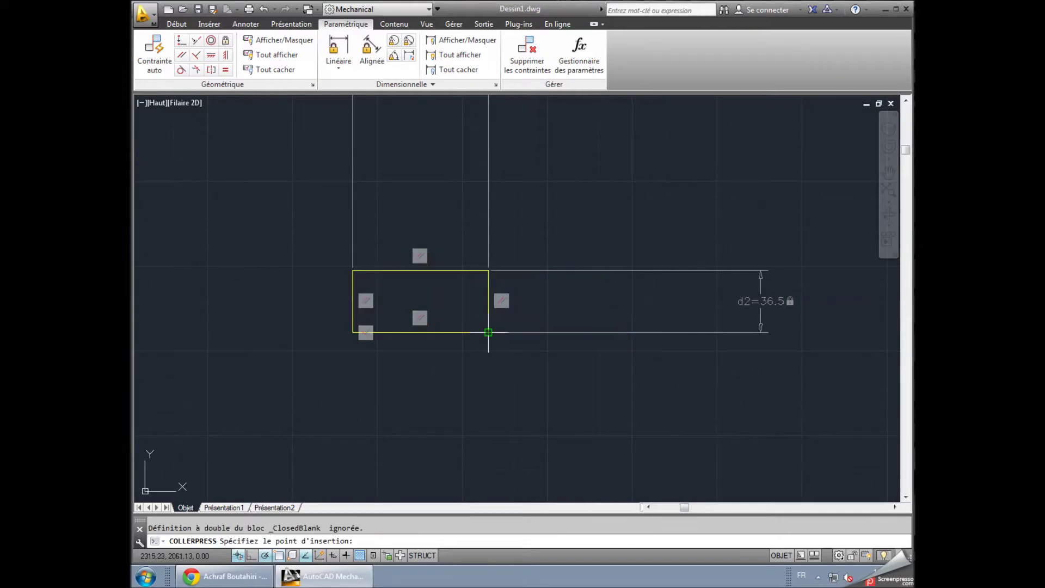
pyautogui.click(541, 331)
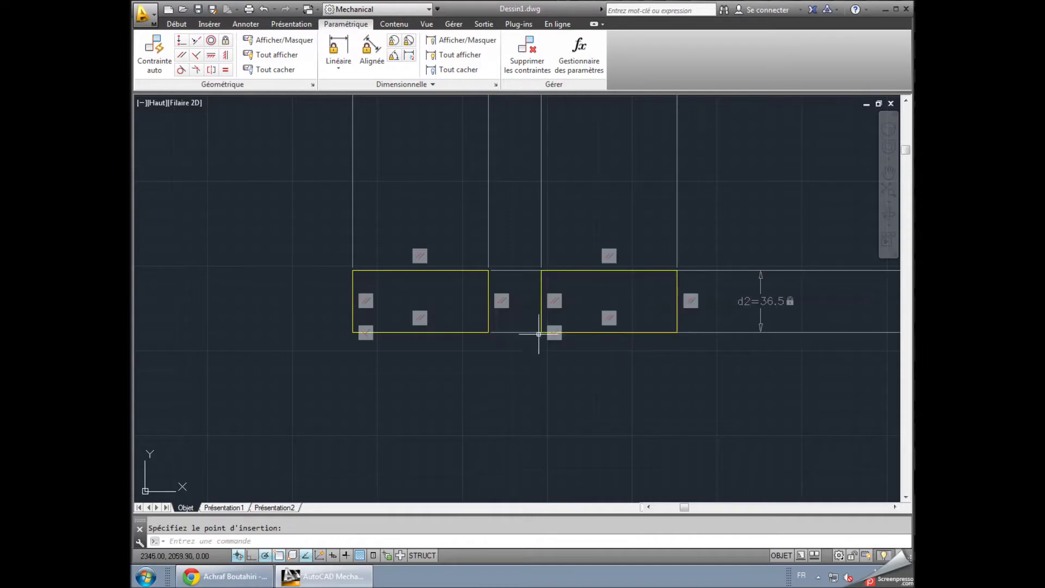
pyautogui.click(540, 207)
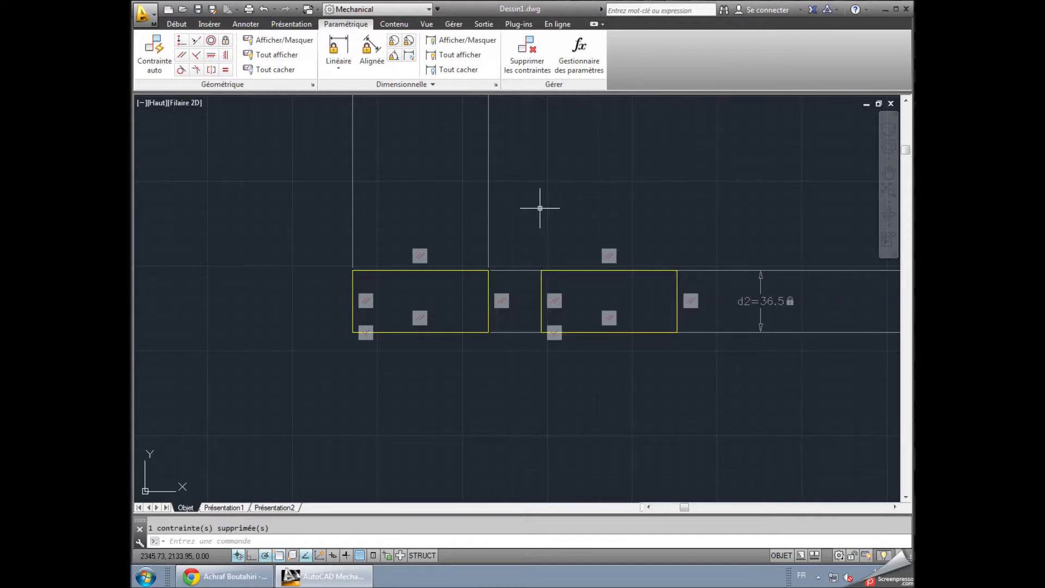
# - Lock the copy's width at 47 with a linear constraint (d4)
pyautogui.click(338, 49)
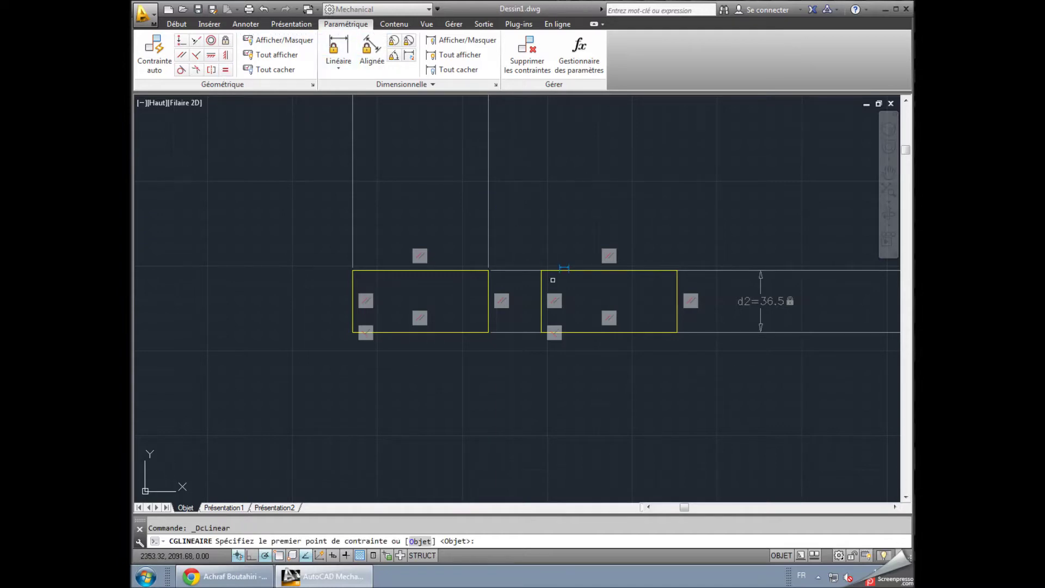
pyautogui.click(546, 271)
pyautogui.click(677, 270)
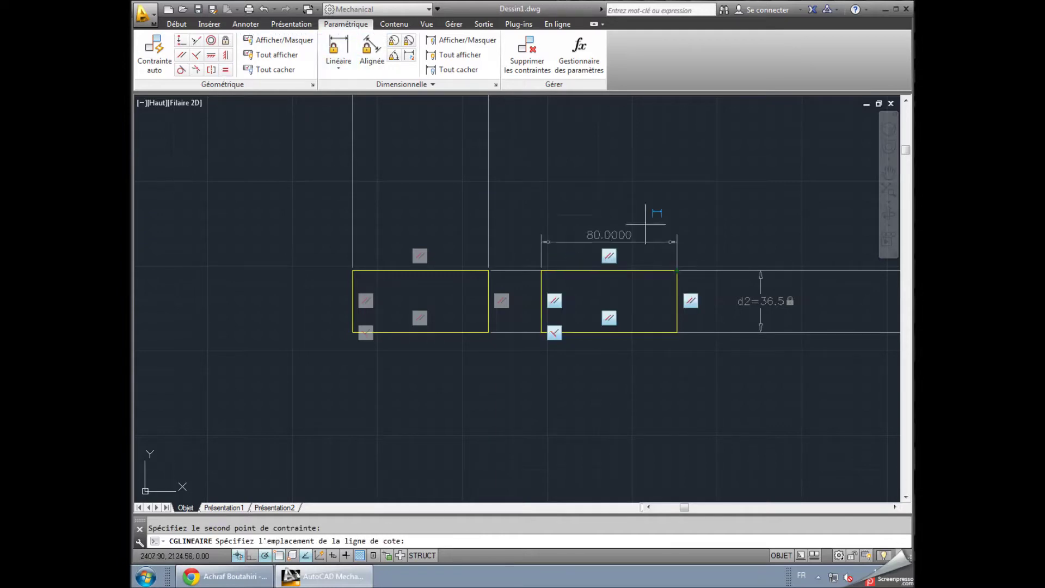
pyautogui.click(627, 200)
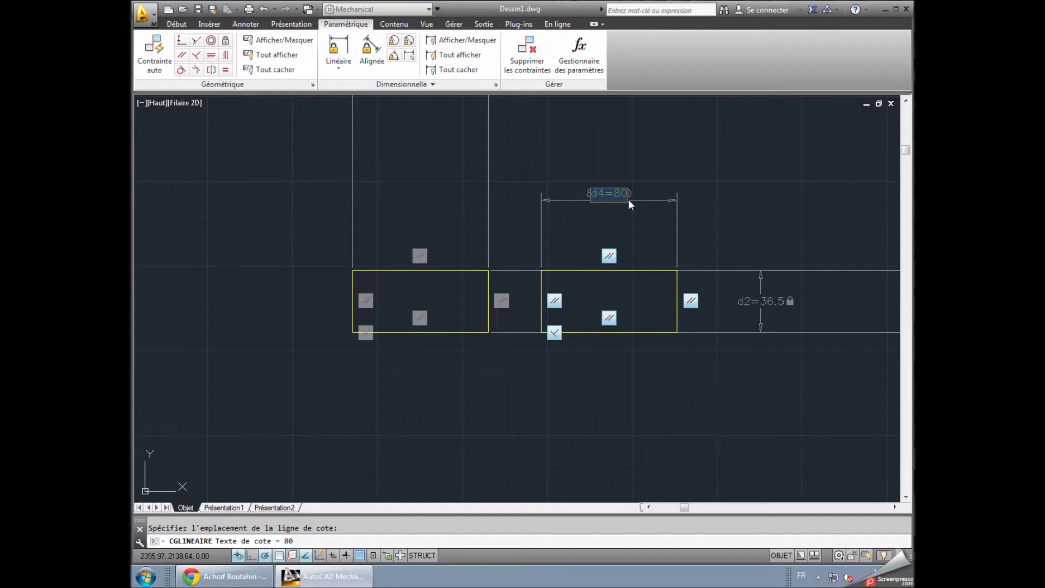
pyautogui.write('47')
pyautogui.press('Return')
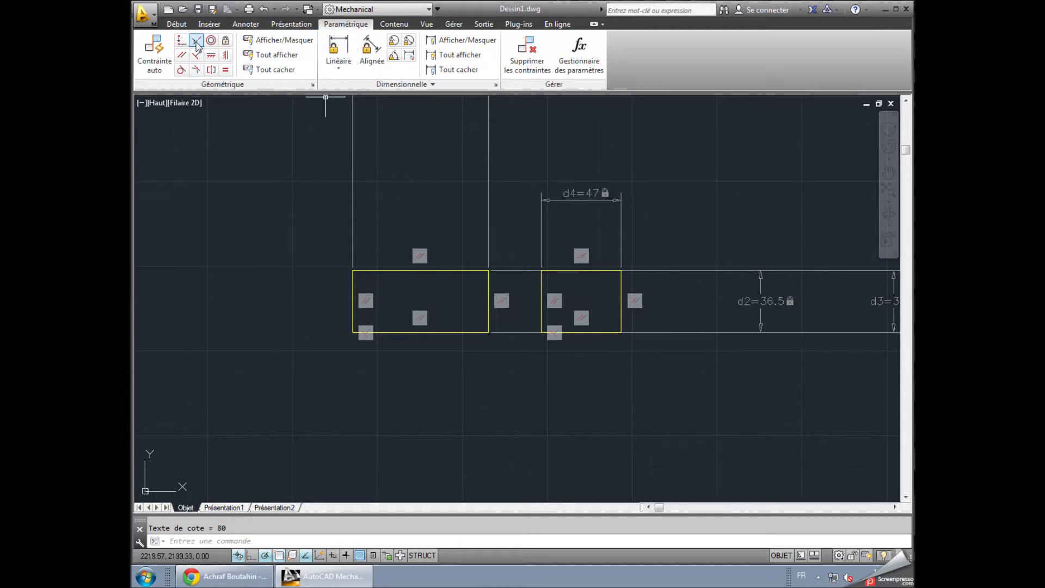
pyautogui.click(178, 25)
pyautogui.click(266, 40)
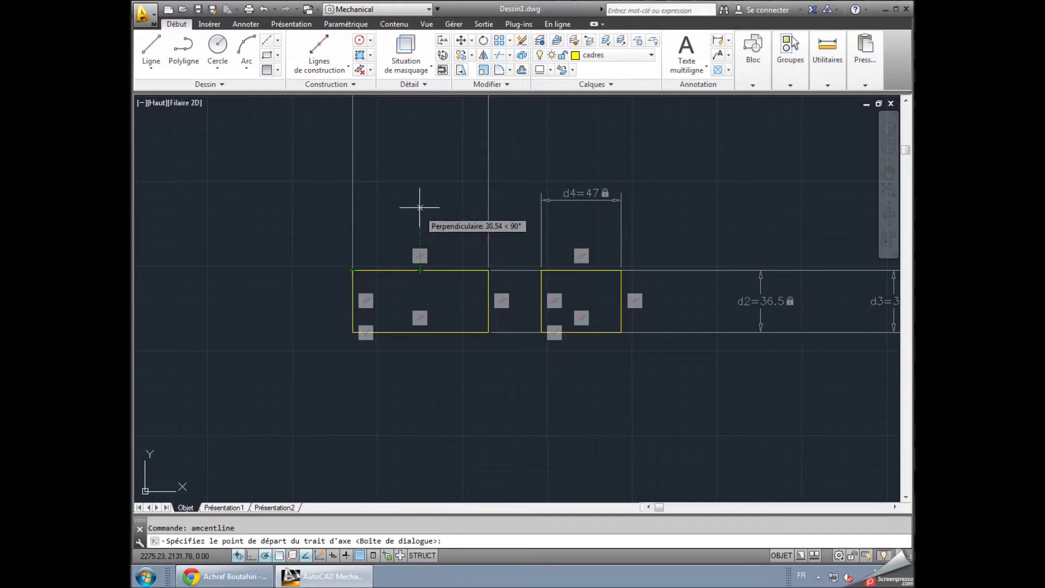
# - Draw a vertical centerline through the left rectangle
pyautogui.click(420, 146)
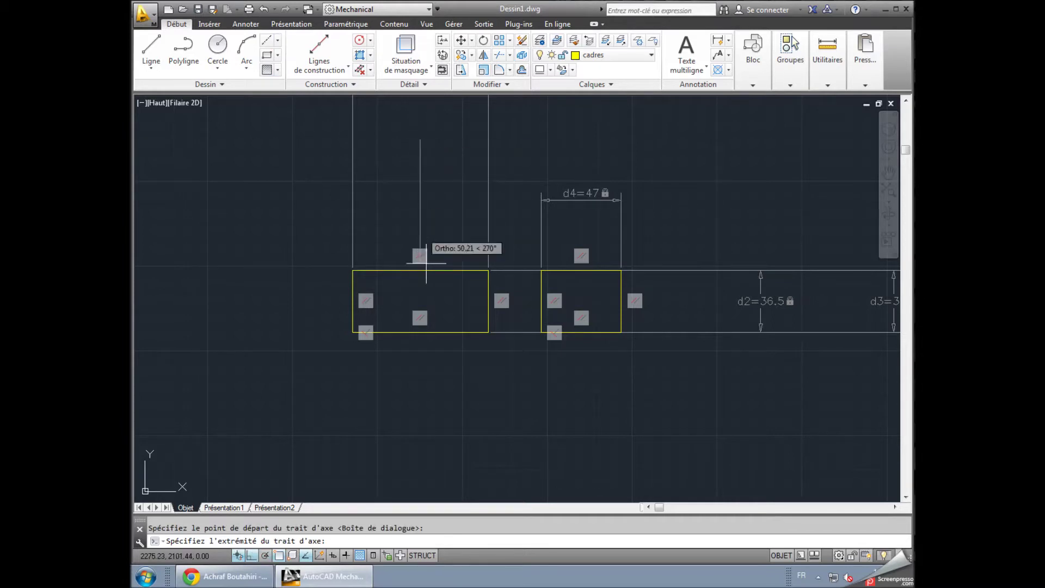
pyautogui.click(420, 455)
pyautogui.click(466, 431)
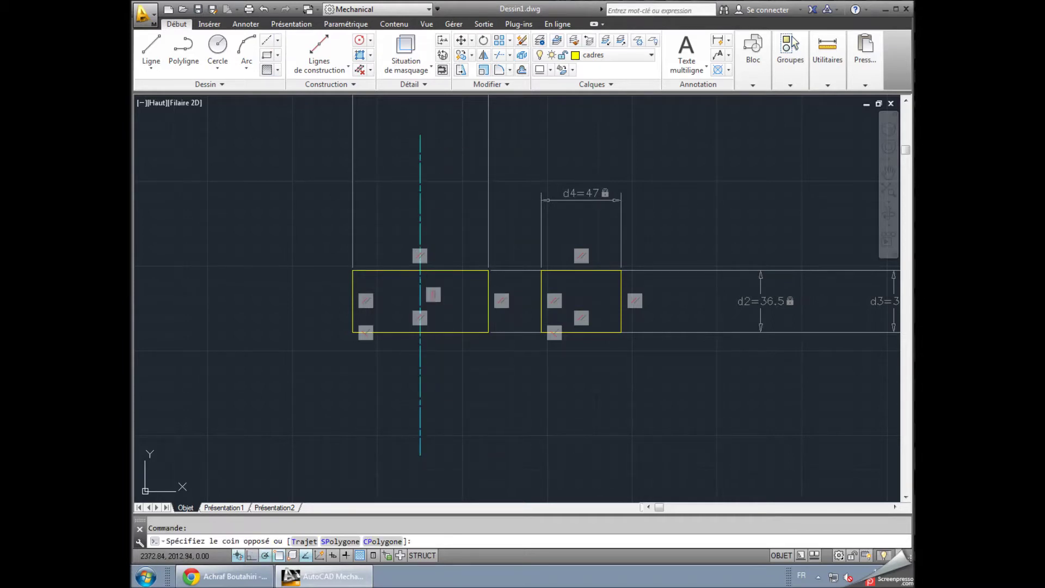
pyautogui.click(588, 412)
# - Copy the left rectangle directly below it and delete the copy's extra height dimension
pyautogui.click(314, 234)
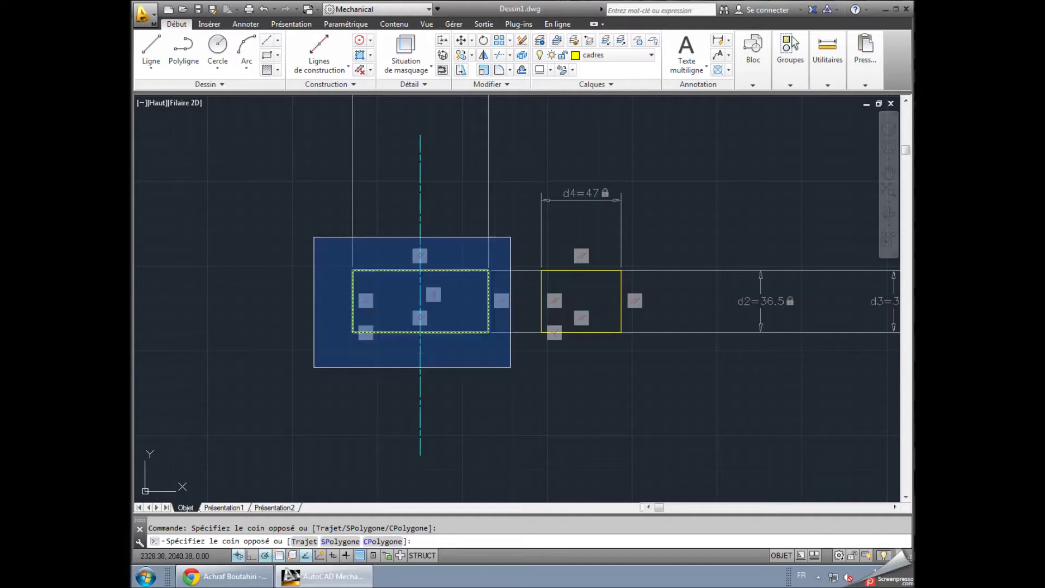
pyautogui.click(508, 365)
pyautogui.hotkey('ctrl', 'c')
pyautogui.hotkey('ctrl', 'v')
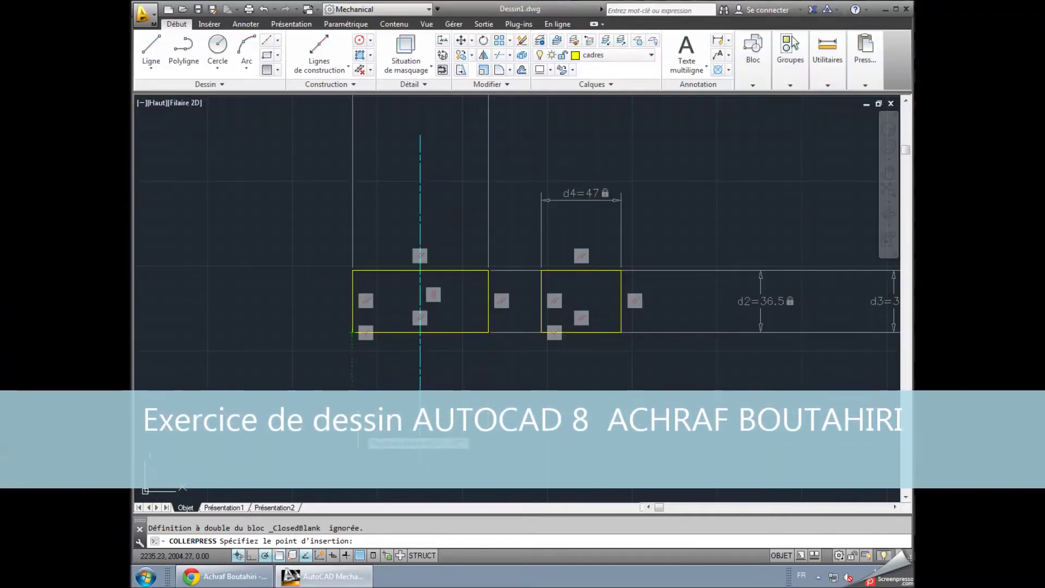
pyautogui.click(351, 385)
pyautogui.click(333, 380)
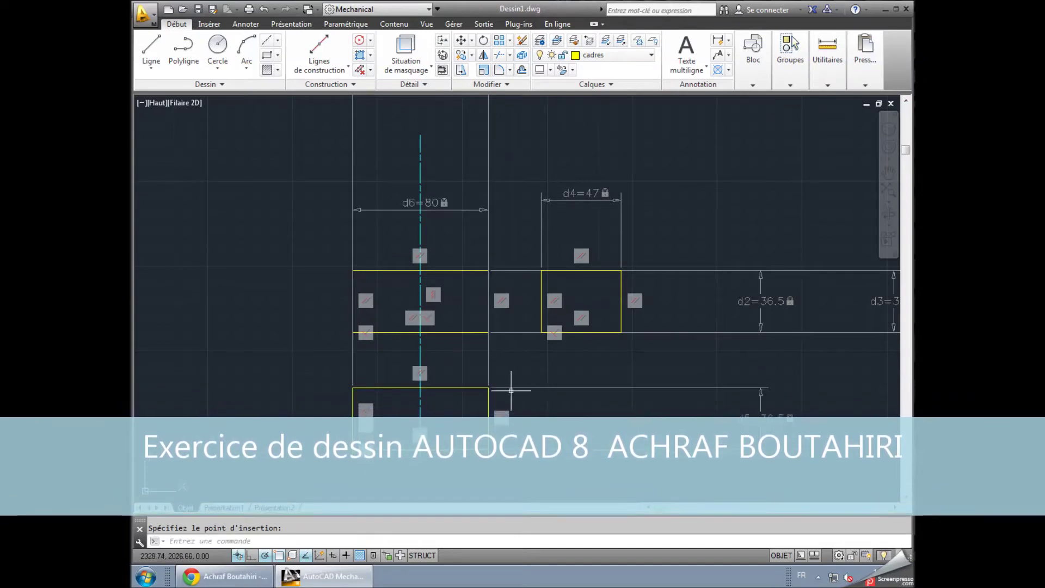
pyautogui.press('Delete')
# - Lock the lower rectangle's height at 47 with a linear constraint (d5), making it 80 by 47
pyautogui.click(346, 24)
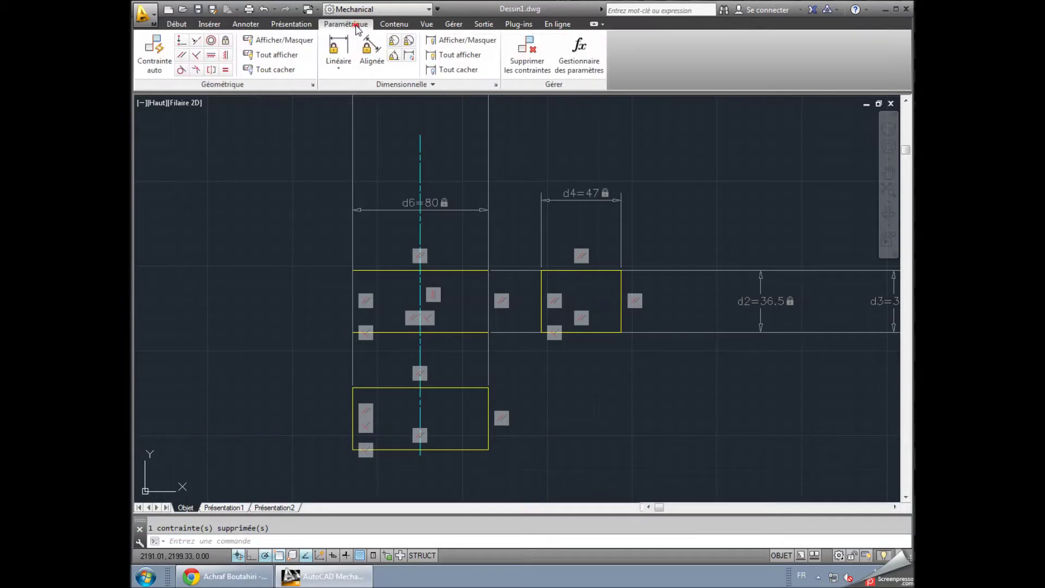
pyautogui.click(338, 52)
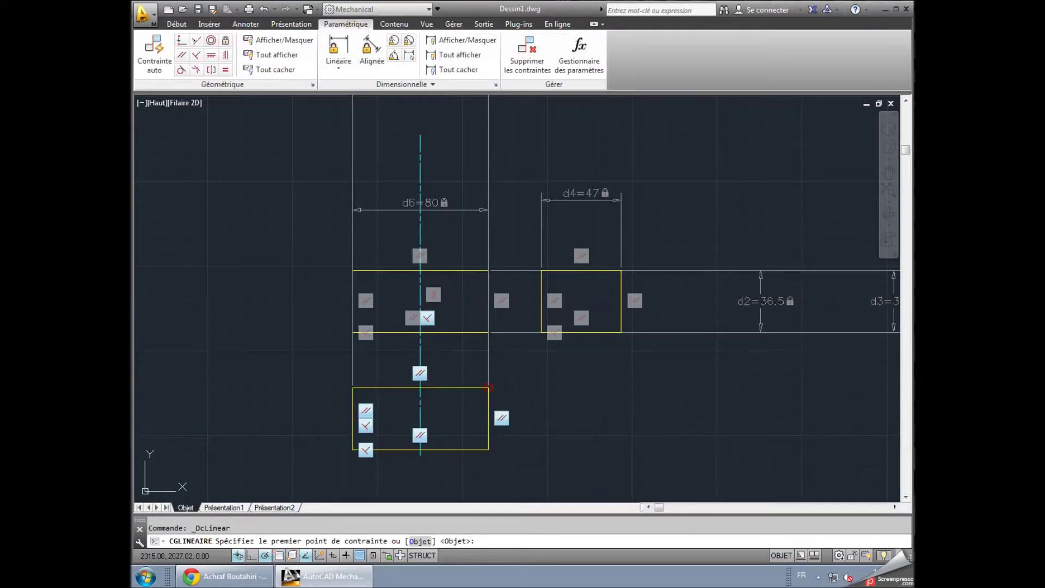
pyautogui.click(490, 389)
pyautogui.click(488, 449)
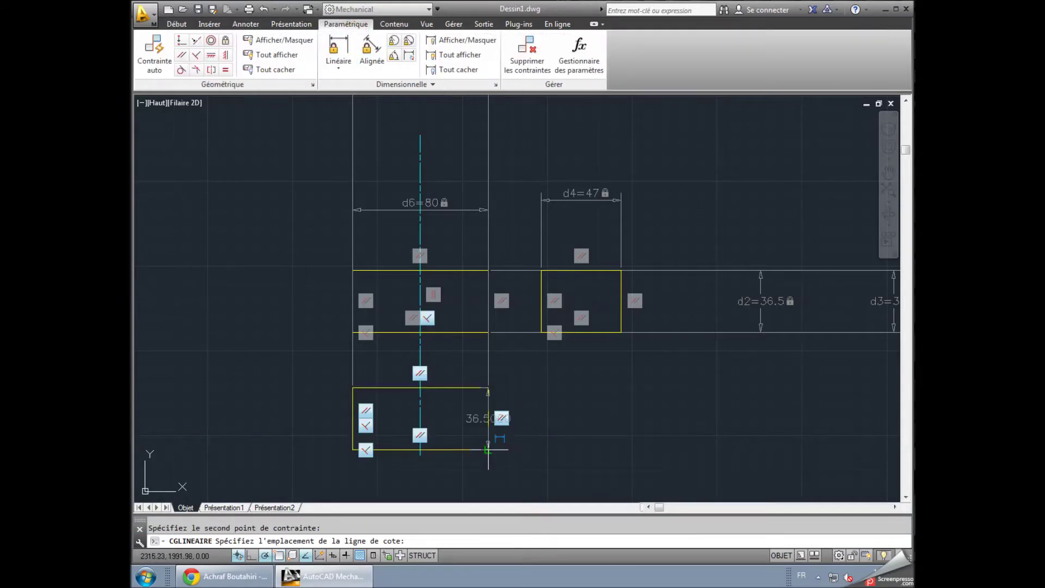
pyautogui.click(553, 460)
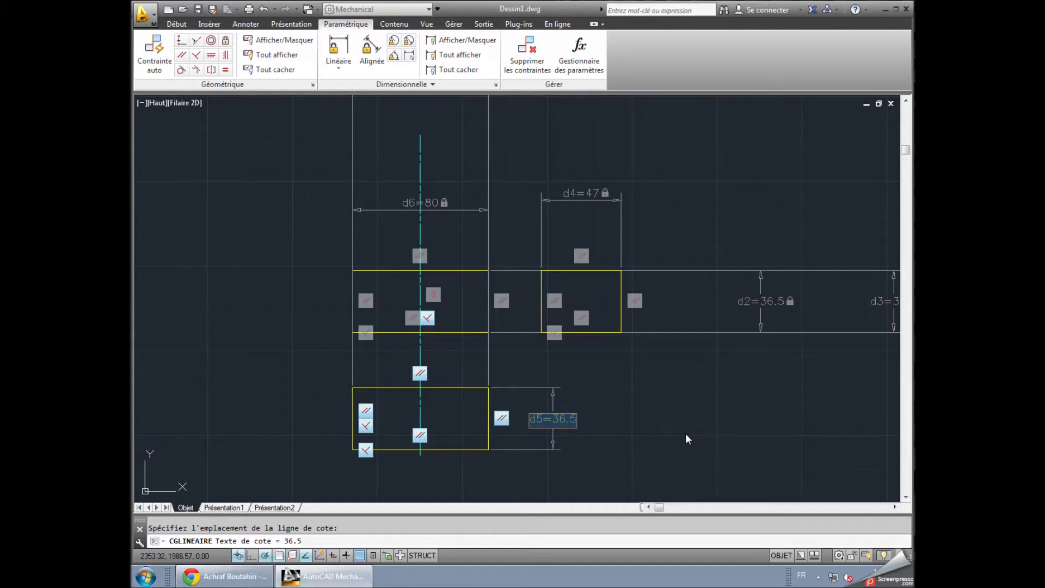
pyautogui.write('47')
pyautogui.press('Return')
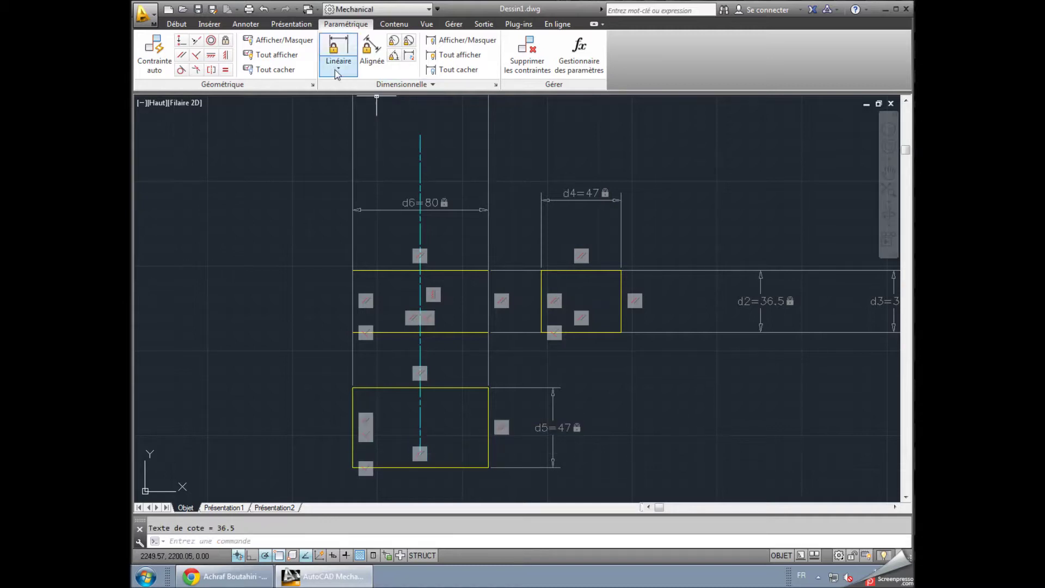
pyautogui.click(176, 24)
pyautogui.click(267, 40)
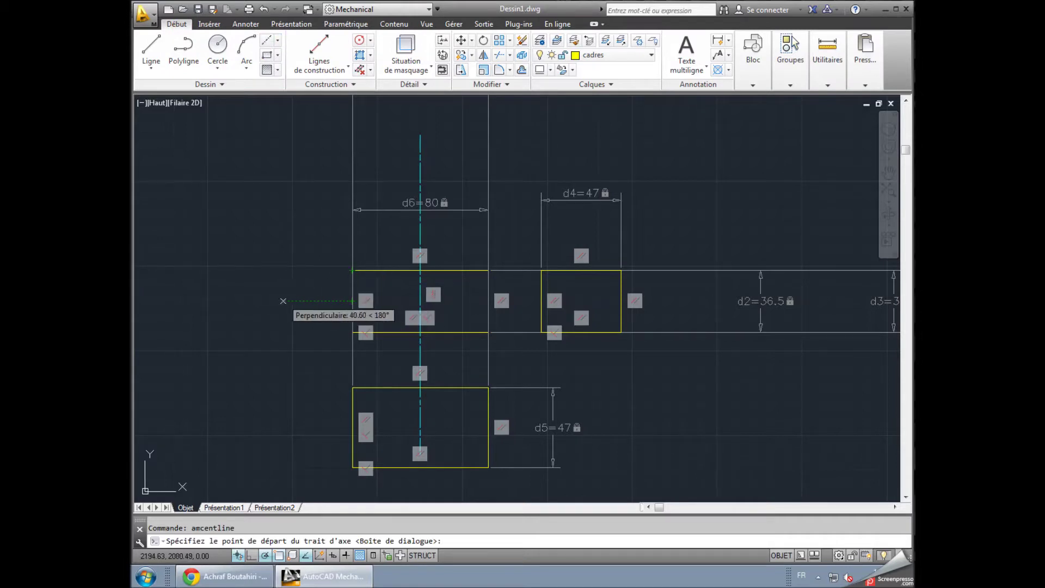
# - Draw a horizontal centerline across the upper-left rectangle
pyautogui.click(352, 301)
pyautogui.click(489, 300)
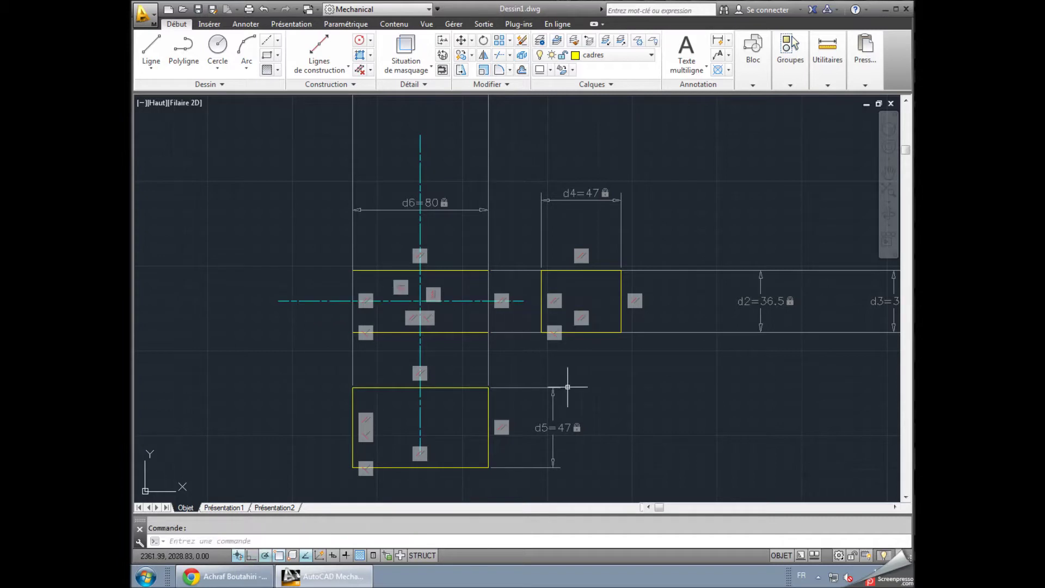
pyautogui.click(683, 435)
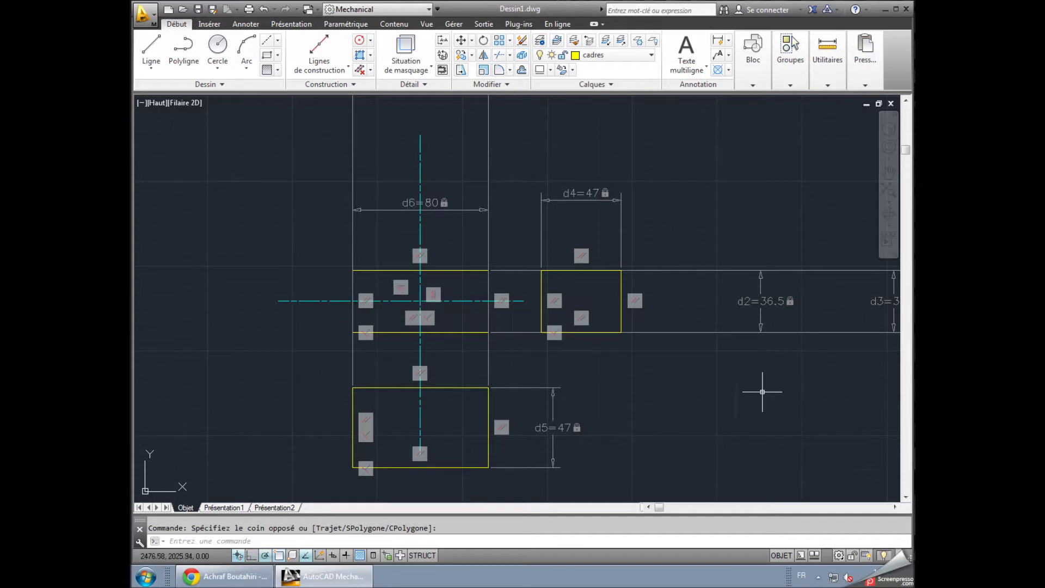
pyautogui.scroll(2, 656, 392)
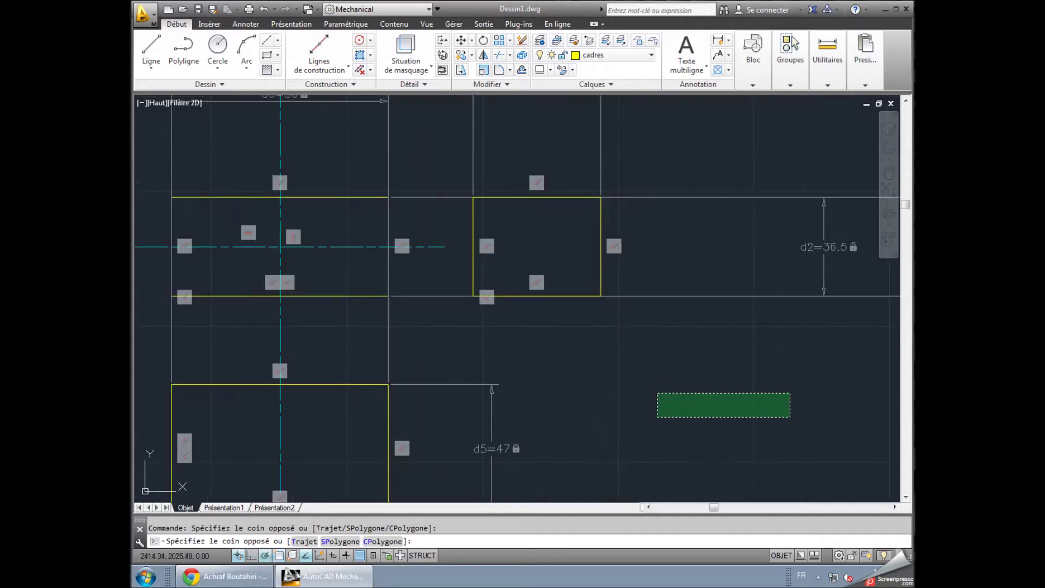
pyautogui.click(602, 385)
pyautogui.moveTo(639, 383); pyautogui.dragTo(790, 382, button='middle')
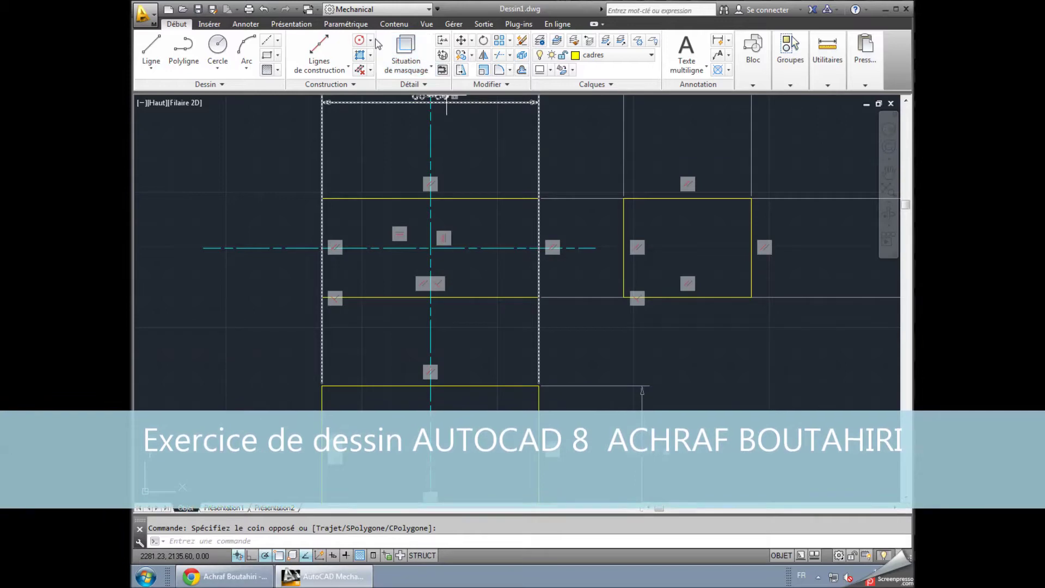
# - Use Tout cacher to hide the dimensional constraints and the geometric constraint icons
pyautogui.click(345, 24)
pyautogui.click(451, 69)
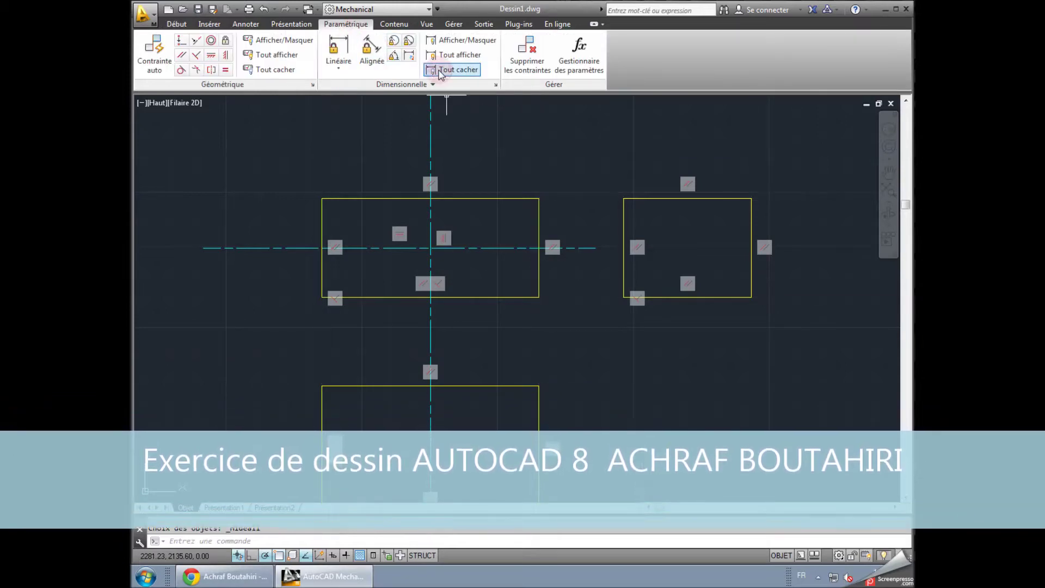
pyautogui.click(277, 77)
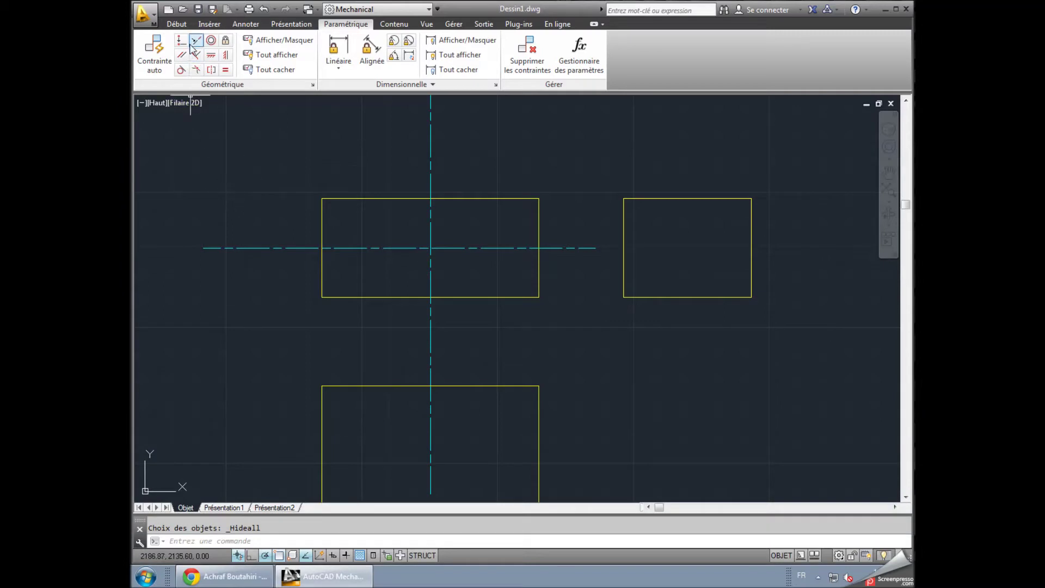
pyautogui.click(338, 52)
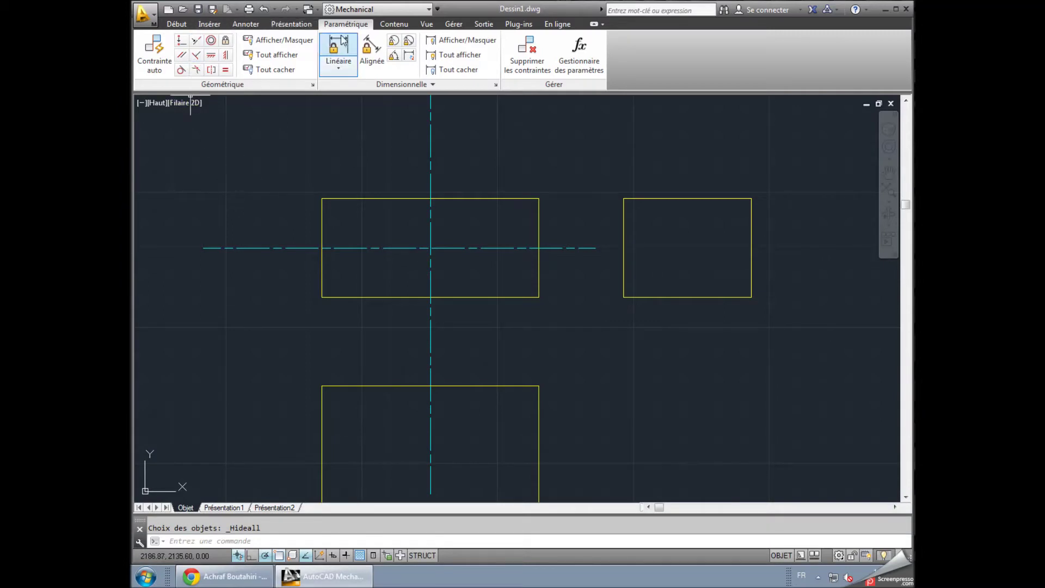
# - Set the horizontal gap between the main and right views to 40 (d7)
pyautogui.click(538, 198)
pyautogui.click(623, 199)
pyautogui.click(577, 159)
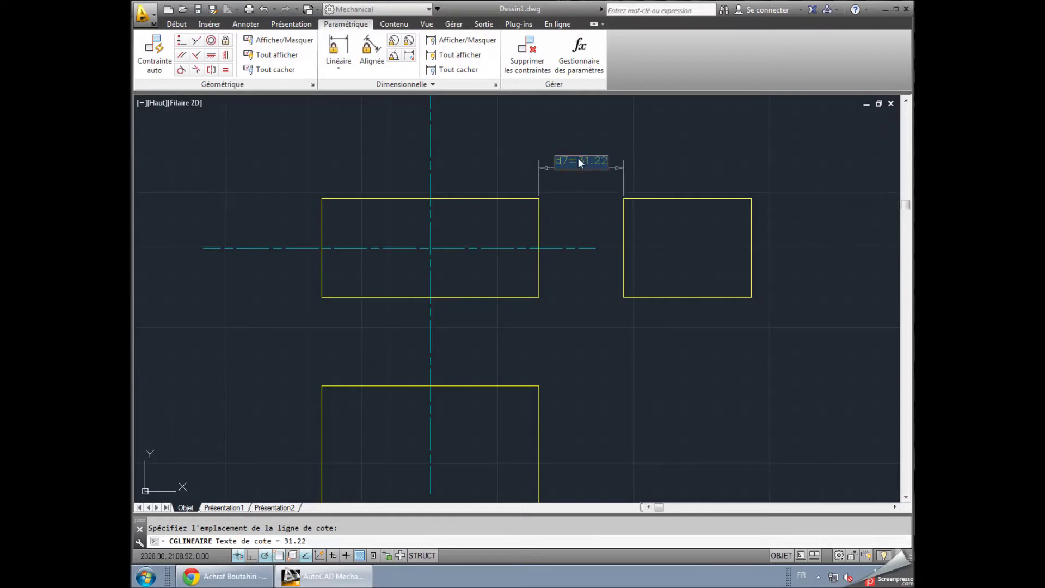
pyautogui.write('40')
pyautogui.press('Return')
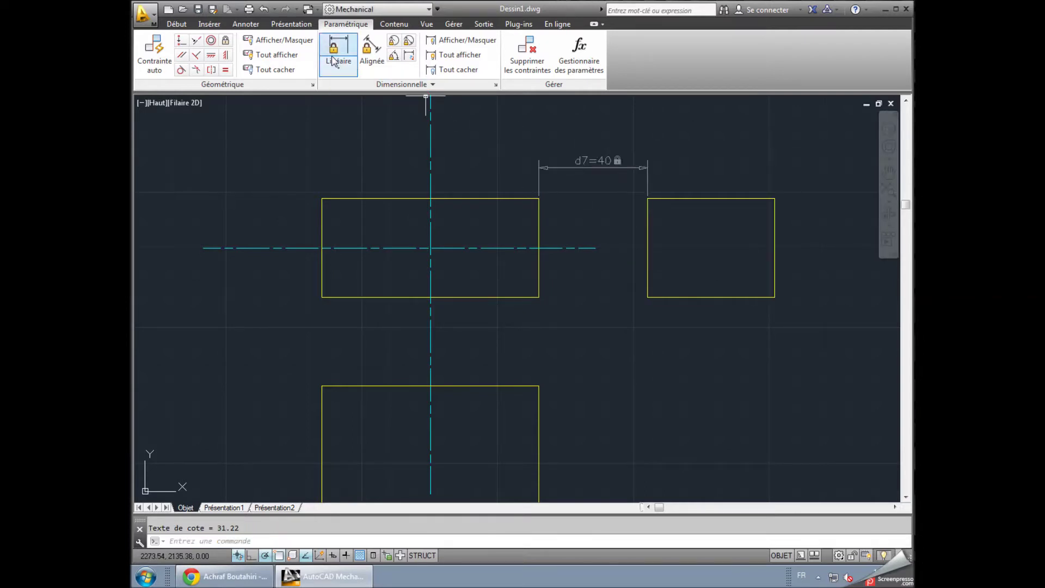
# - Set the vertical gap between the main and lower views to 40 (d8)
pyautogui.click(338, 50)
pyautogui.click(539, 297)
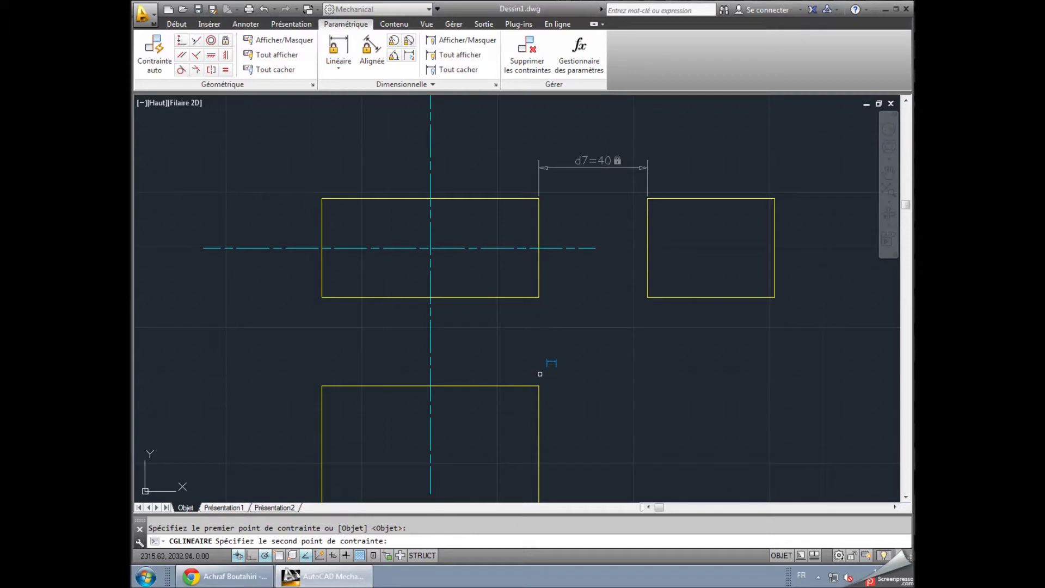
pyautogui.click(539, 386)
pyautogui.click(574, 374)
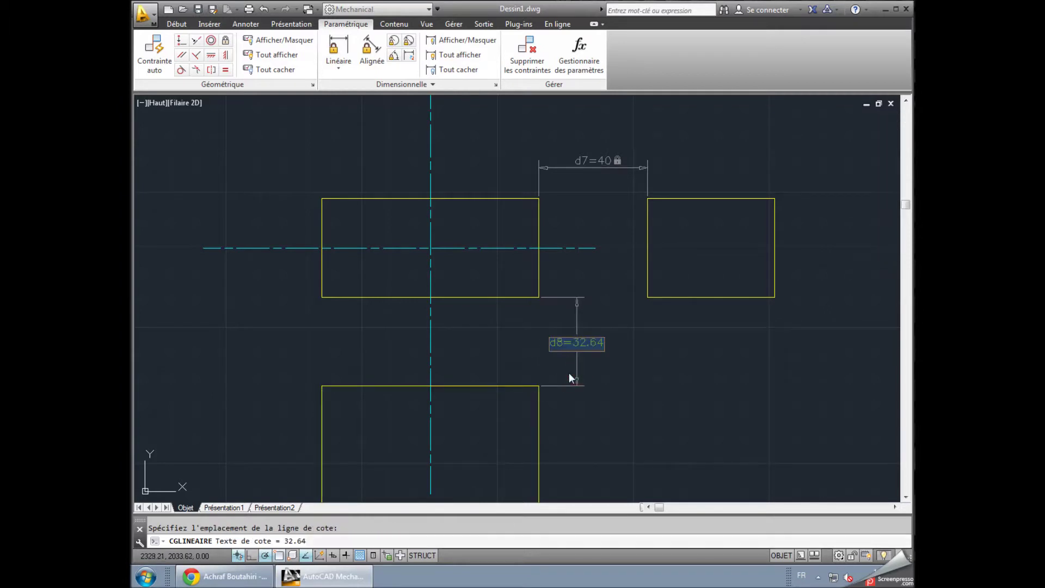
pyautogui.write('40')
pyautogui.press('Return')
# - Cancel a stray selection window and frame the views with their d7 and d8 dimensions
pyautogui.click(642, 393)
pyautogui.click(657, 375)
pyautogui.scroll(-2, 657, 374)
pyautogui.scroll(2, 658, 374)
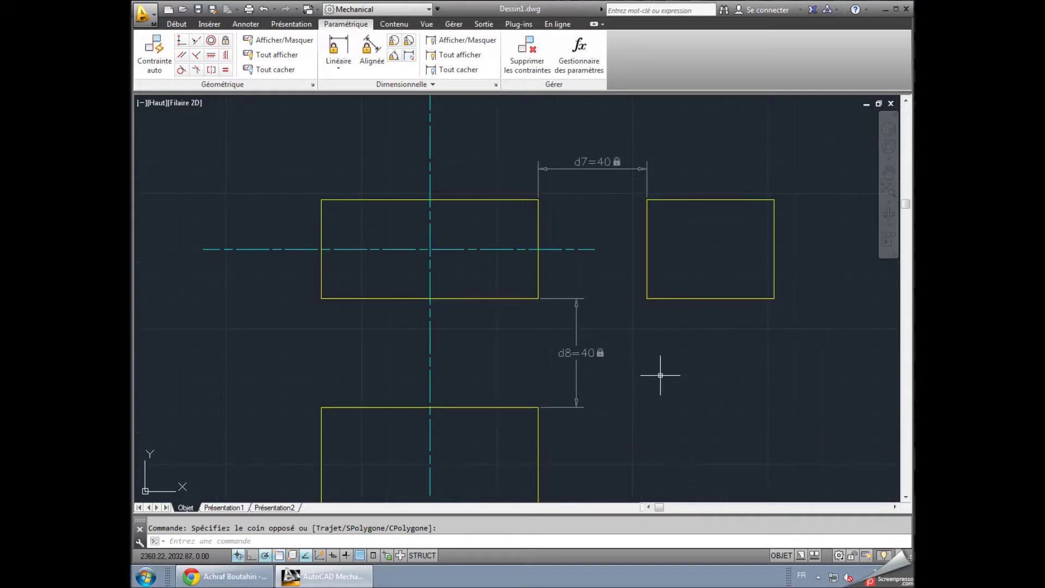
pyautogui.click(660, 375)
pyautogui.click(443, 345)
pyautogui.scroll(2, 321, 320)
pyautogui.scroll(3, 322, 320)
pyautogui.scroll(-3, 459, 338)
pyautogui.moveTo(499, 349)
pyautogui.mouseDown(button='middle')
pyautogui.moveTo(359, 406)
pyautogui.moveTo(419, 474)
pyautogui.mouseUp(button='middle')
pyautogui.scroll(2, 359, 406)
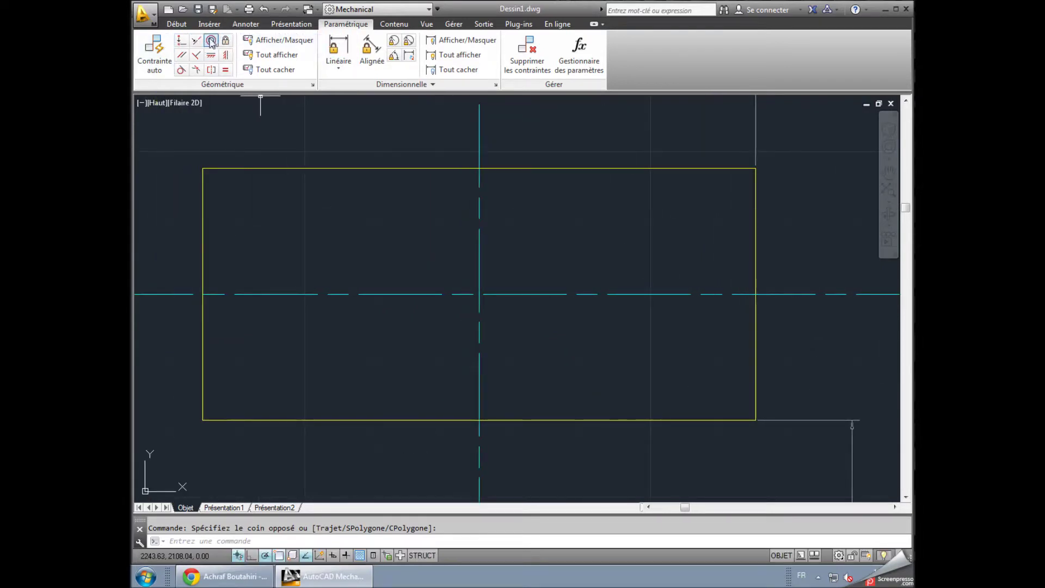
# - Draw a trial 24-unit line up the rectangle's left edge
pyautogui.click(177, 24)
pyautogui.click(151, 48)
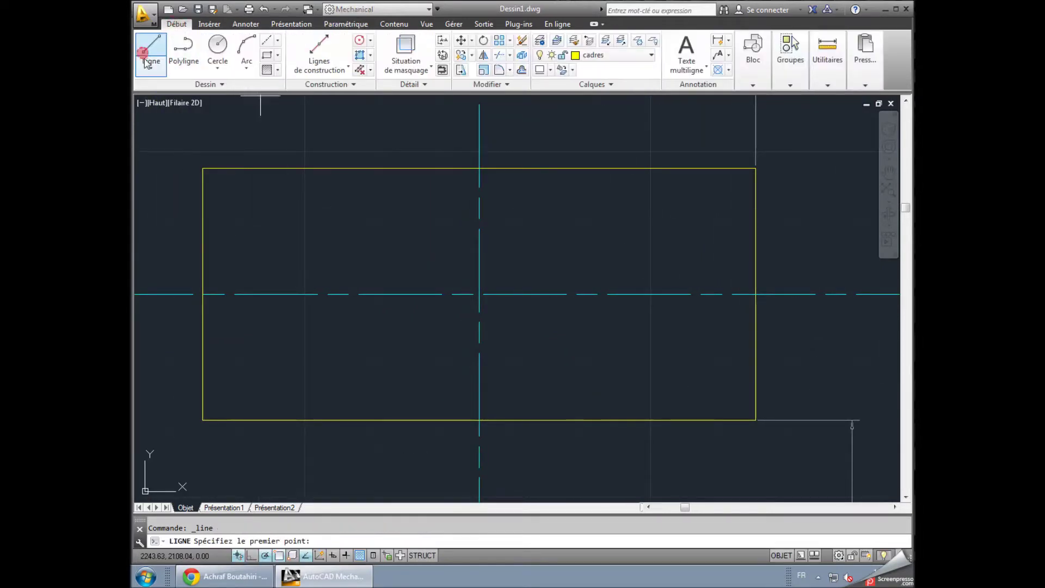
pyautogui.click(202, 421)
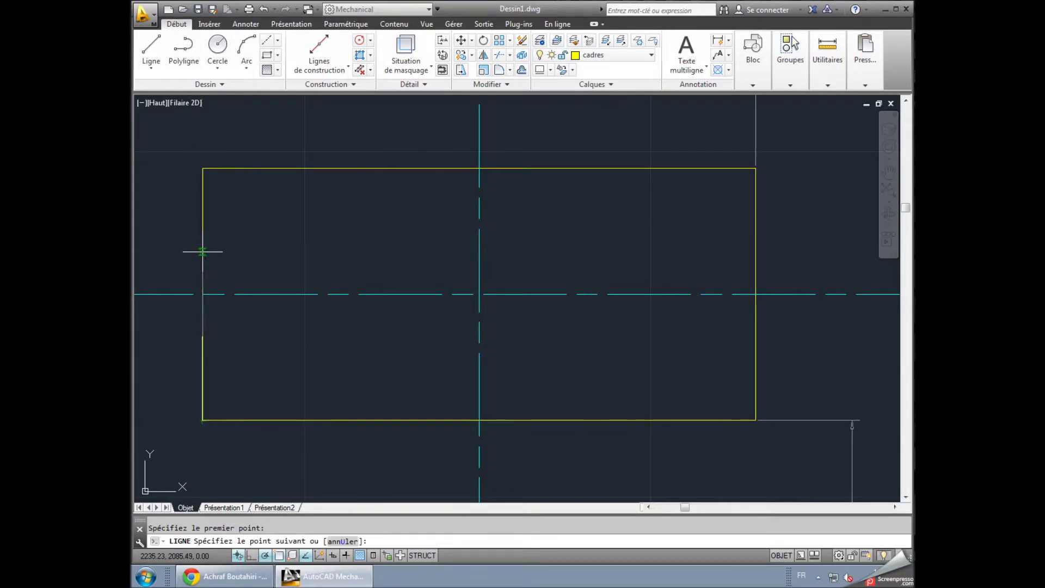
pyautogui.scroll(2, 202, 248)
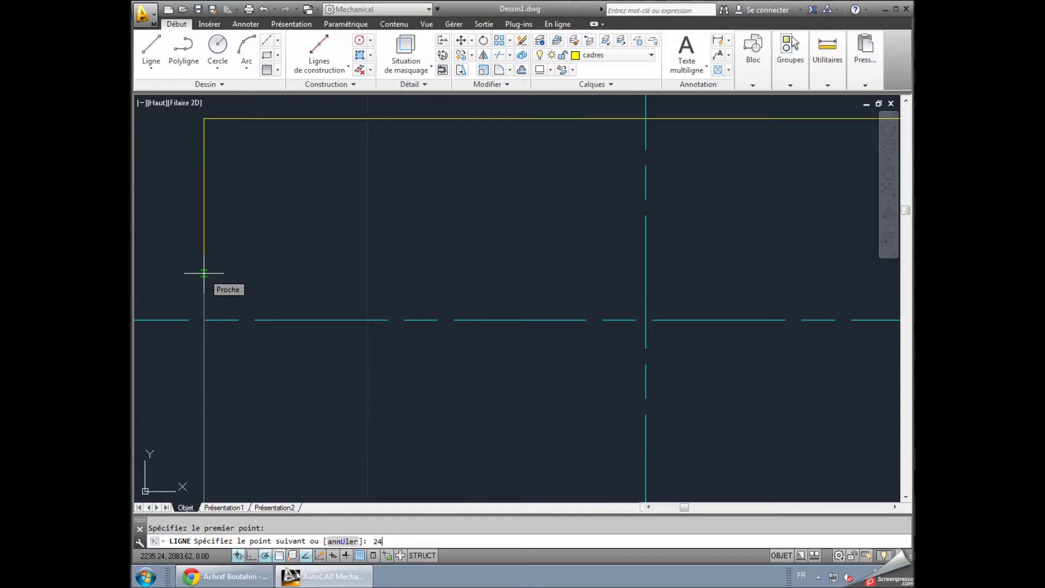
pyautogui.press('Return')
pyautogui.rightClick(299, 244)
pyautogui.click(313, 252)
pyautogui.scroll(-2, 234, 334)
pyautogui.moveTo(240, 343); pyautogui.dragTo(274, 309, button='middle')
# - Draw a 25-unit trial line from the lower-left corner, then undo it with U
pyautogui.click(151, 45)
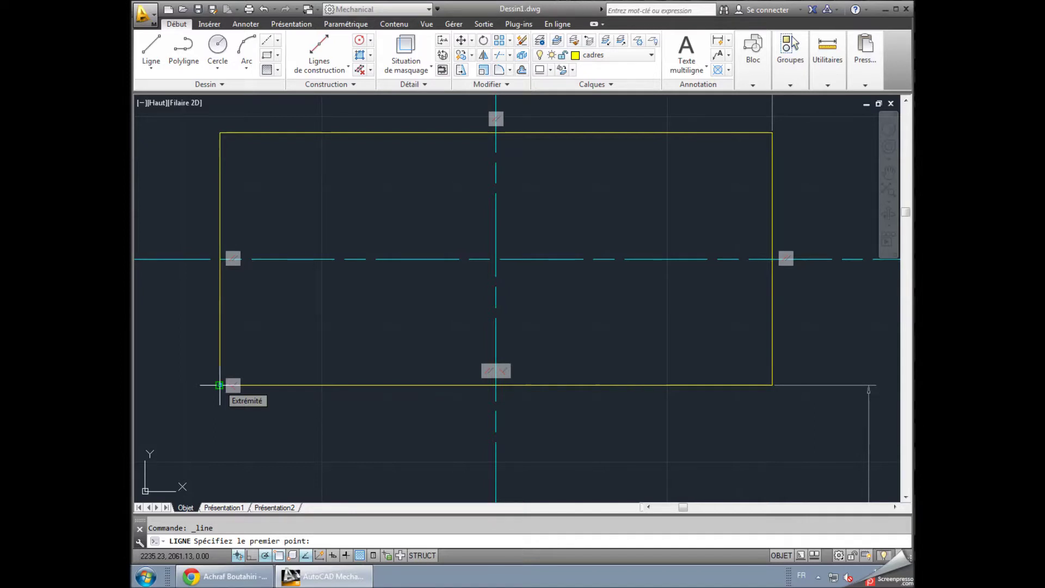
pyautogui.click(219, 386)
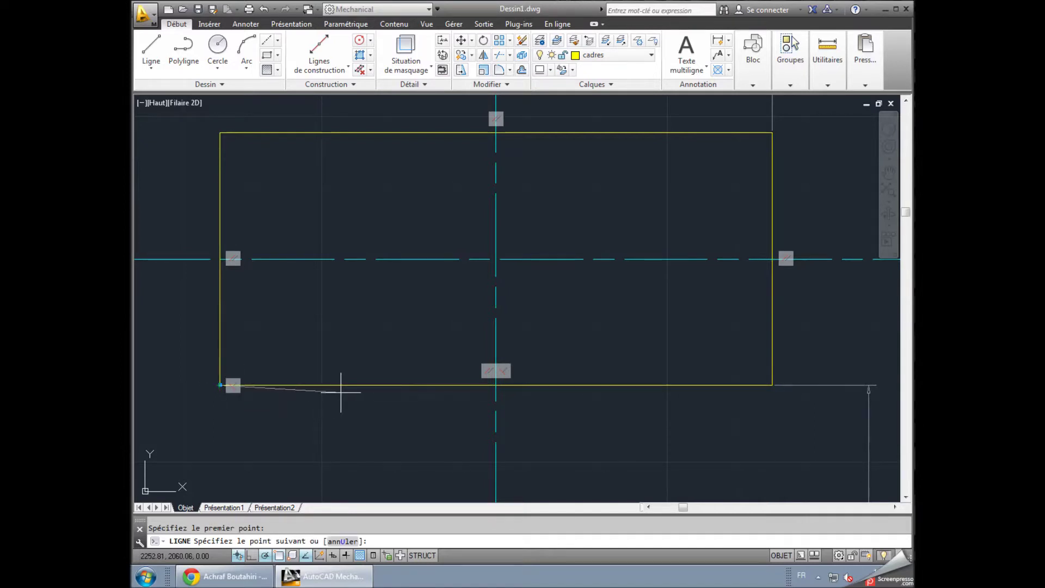
pyautogui.write('25')
pyautogui.press('Return')
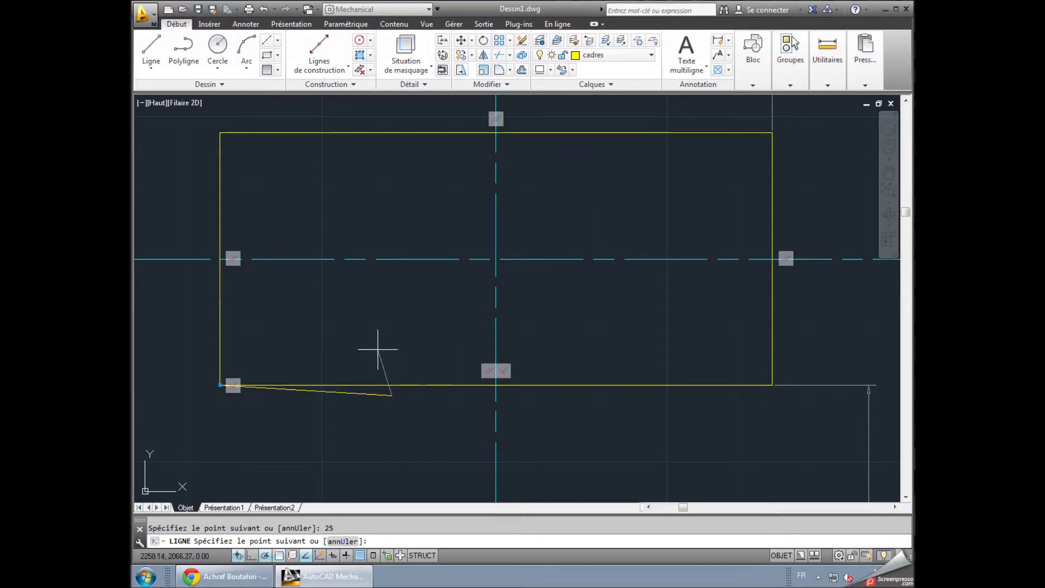
pyautogui.write('u')
pyautogui.press('Return')
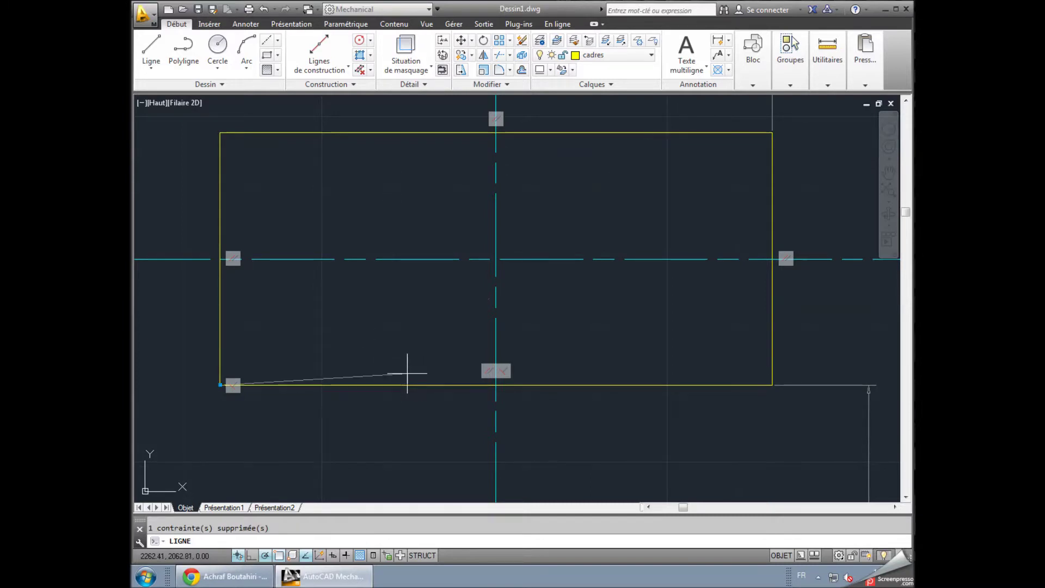
pyautogui.write('u')
pyautogui.press('Return')
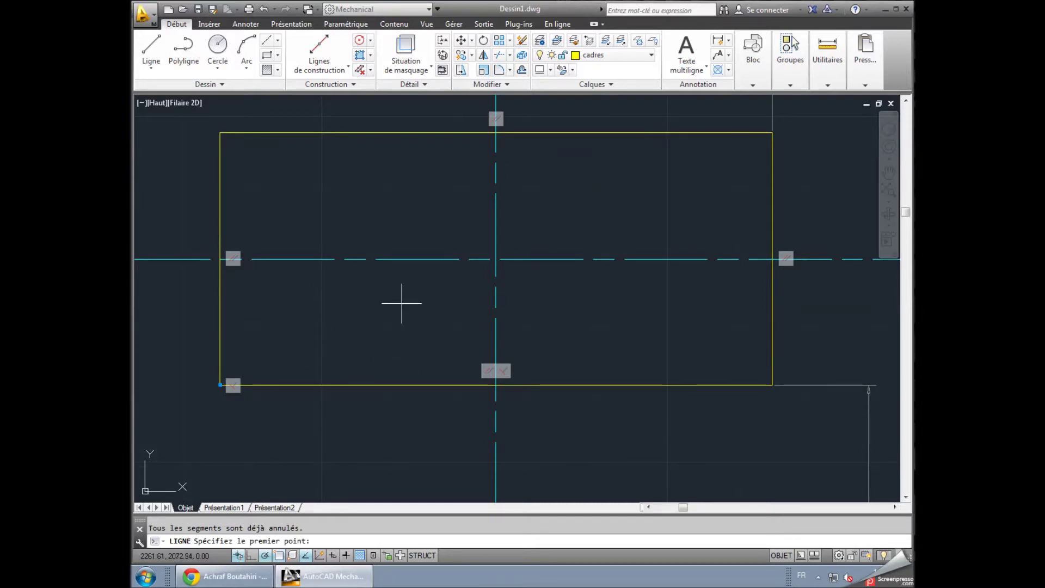
pyautogui.write('u')
pyautogui.press('Return')
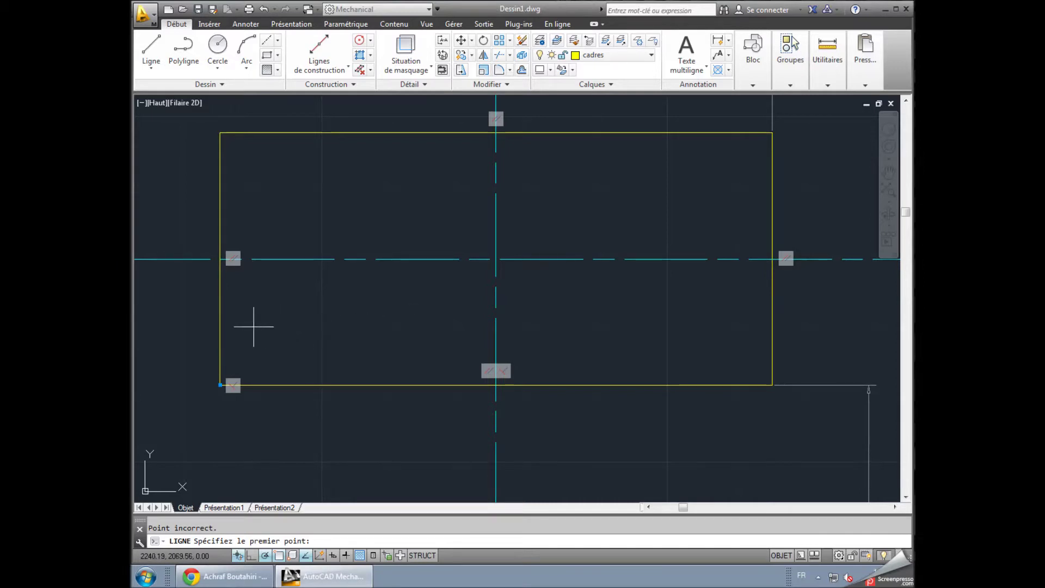
pyautogui.press('Escape')
# - Delete the leftover line on the left edge and recentre the rectangle
pyautogui.click(220, 308)
pyautogui.press('Delete')
pyautogui.moveTo(385, 207); pyautogui.dragTo(434, 232, button='middle')
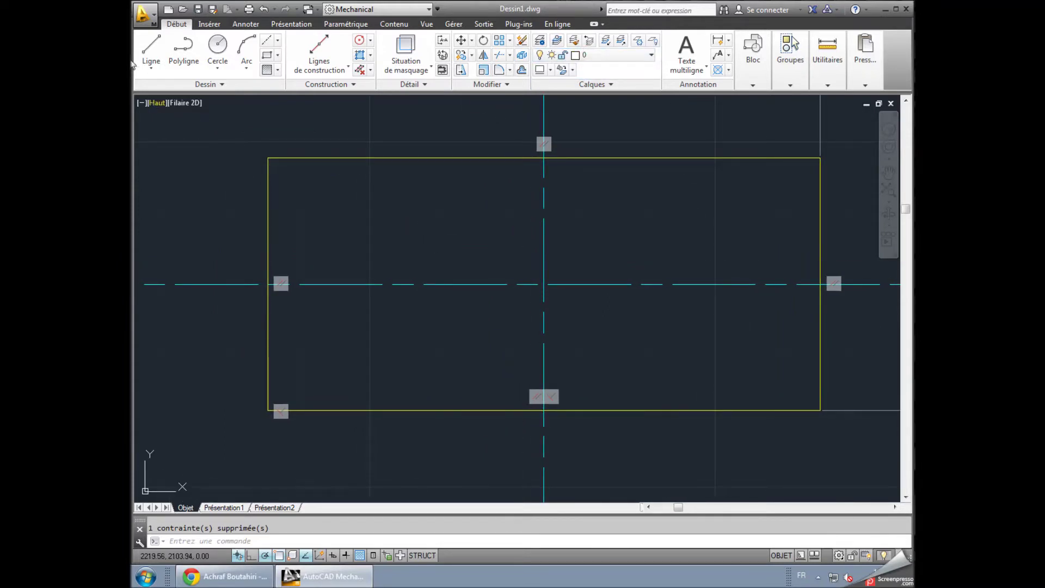
# - Draw a 24-unit line up the rectangle's left edge from its bottom-left corner
pyautogui.click(151, 48)
pyautogui.click(268, 410)
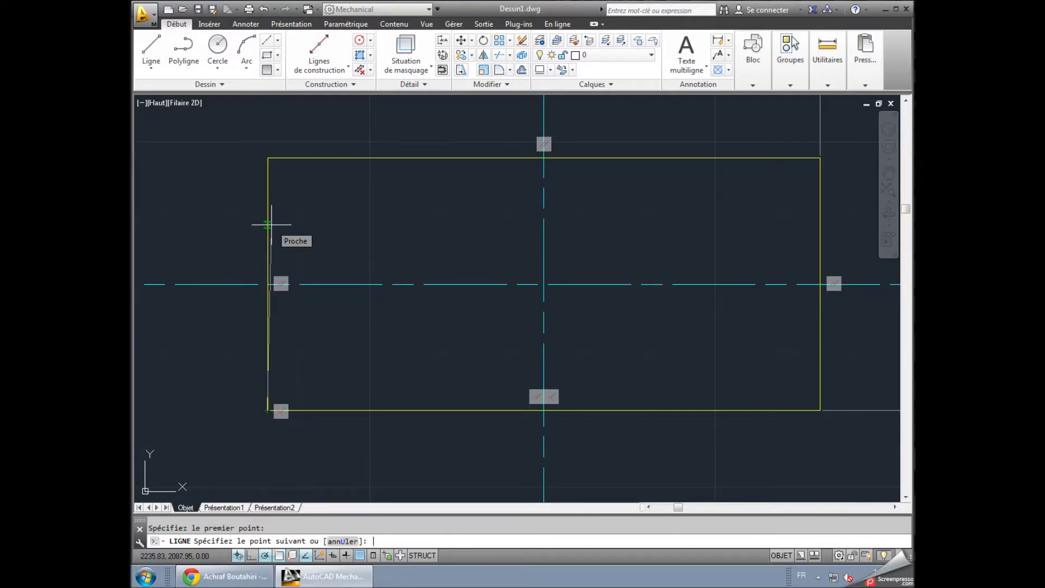
pyautogui.write('24')
pyautogui.press('Return')
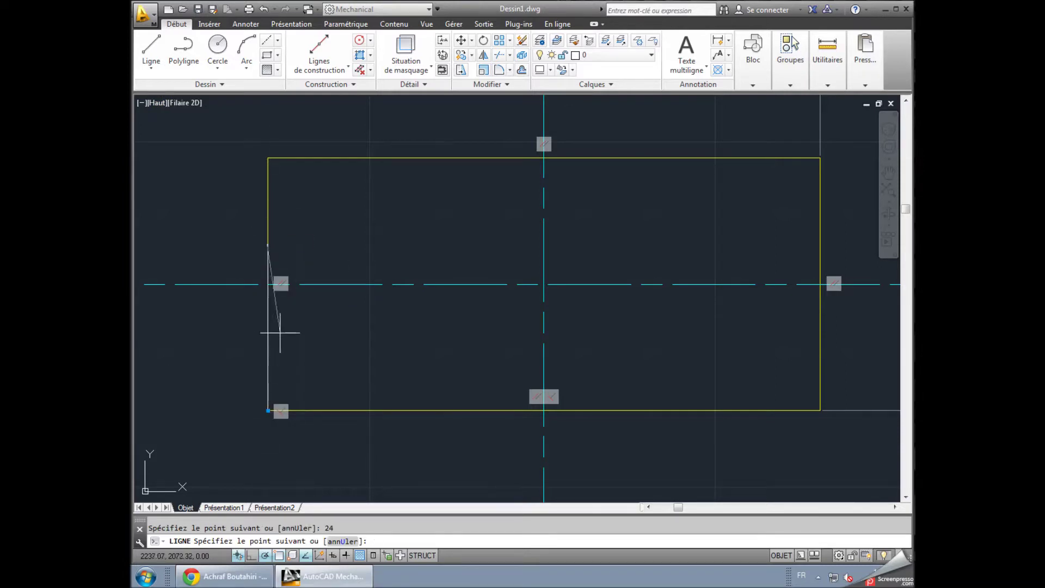
pyautogui.rightClick(315, 208)
pyautogui.click(332, 216)
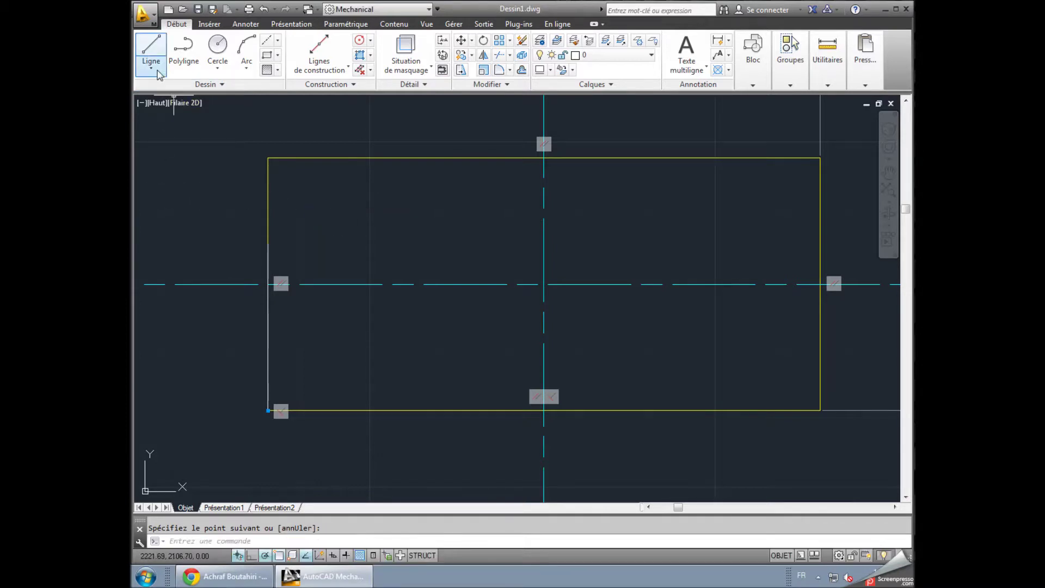
# - Draw a line 25 units right along the bottom edge, then 24 units up
pyautogui.scroll(4, 191, 169)
pyautogui.scroll(-2, 205, 184)
pyautogui.moveTo(249, 257); pyautogui.dragTo(185, 190, button='middle')
pyautogui.scroll(-2, 186, 189)
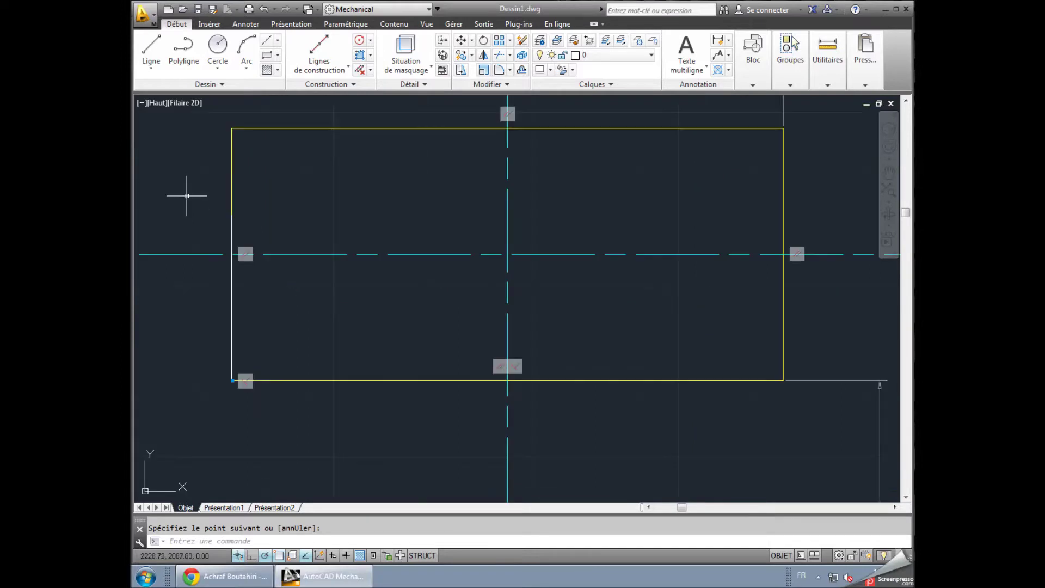
pyautogui.click(152, 47)
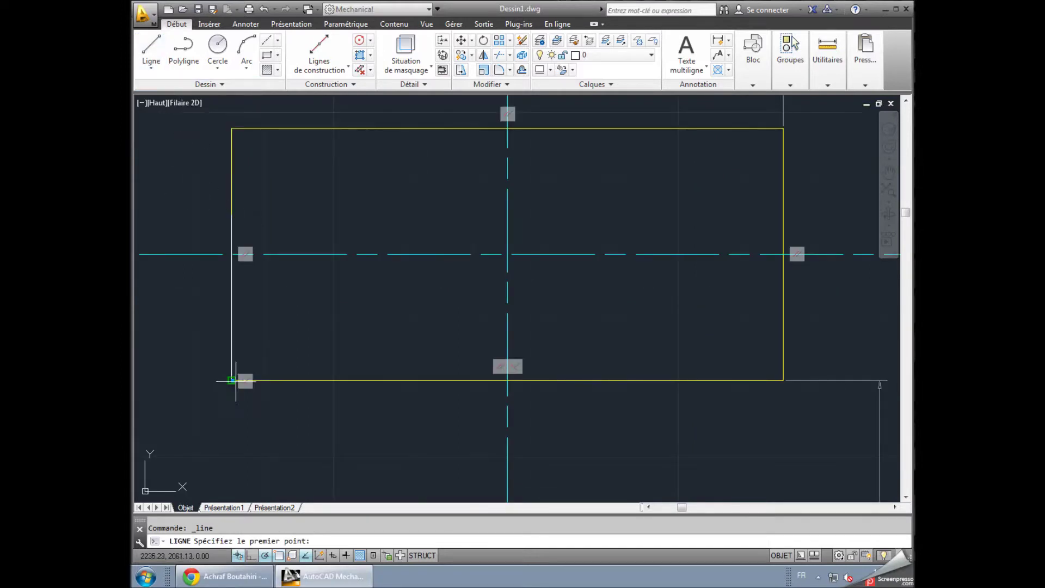
pyautogui.click(232, 380)
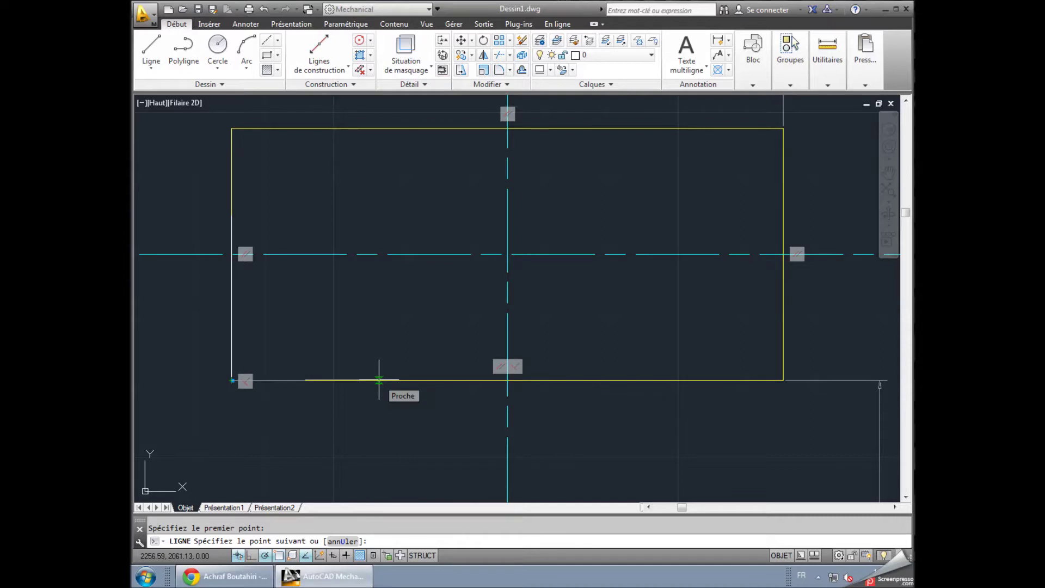
pyautogui.write('25')
pyautogui.press('Return')
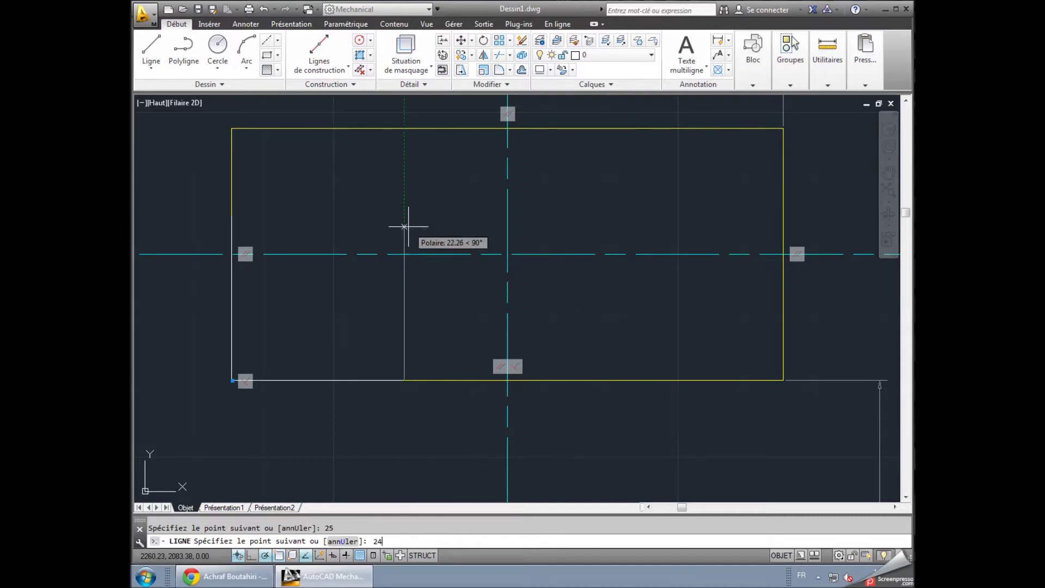
pyautogui.press('Return')
pyautogui.rightClick(458, 179)
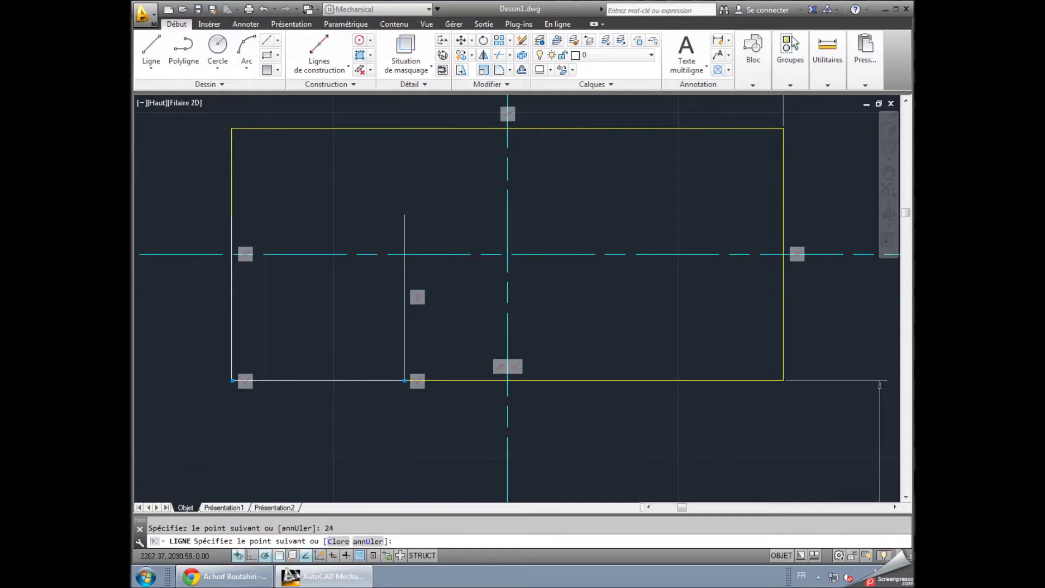
pyautogui.click(473, 187)
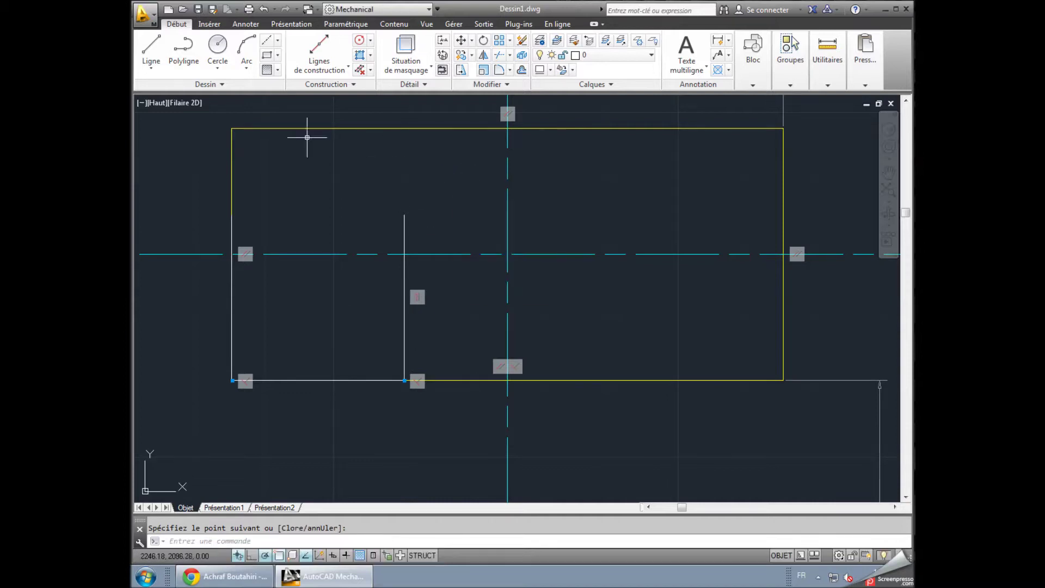
# - Draw a circle centred at the tracked point, with its radius reaching the inner vertical line
pyautogui.click(218, 48)
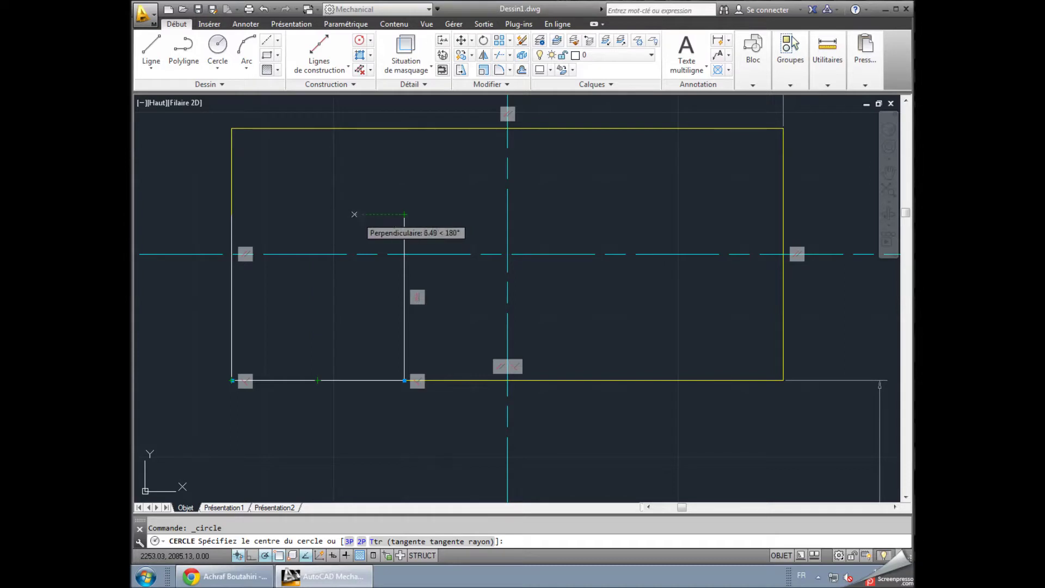
pyautogui.click(317, 215)
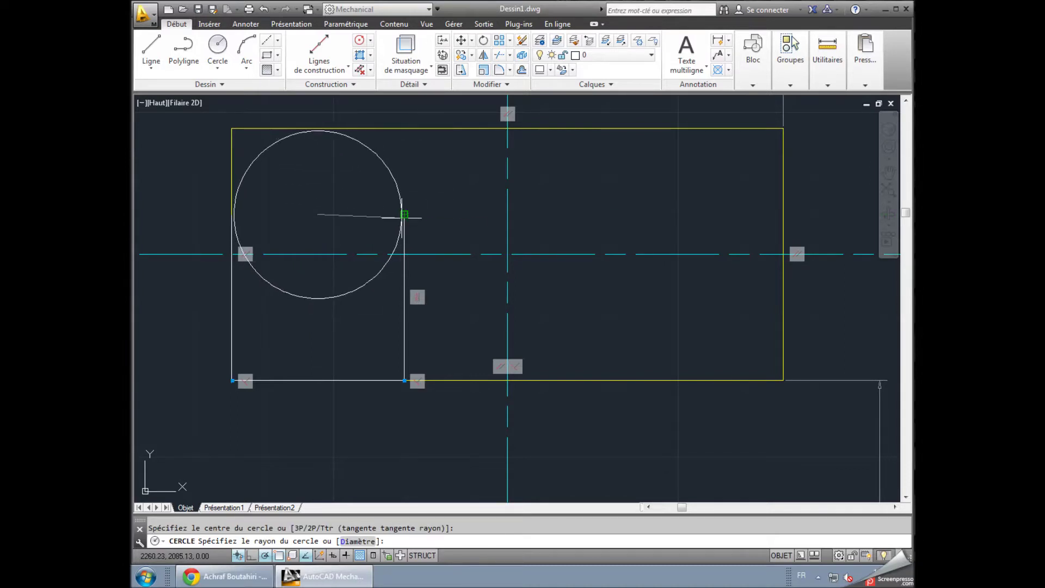
pyautogui.click(403, 215)
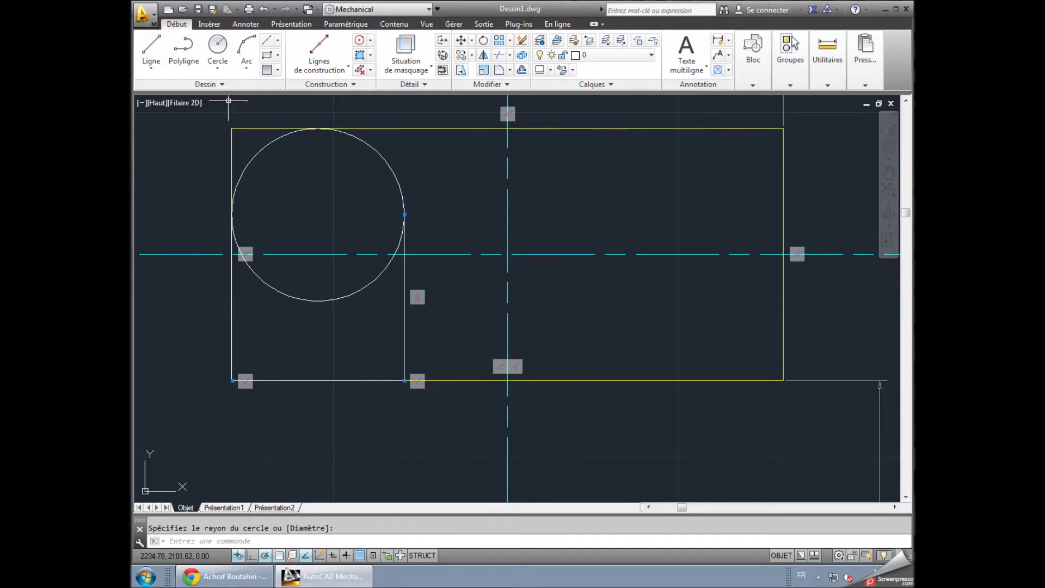
# - Draw a line from the inner line's base to the bottom-right corner, up 15, and back to the inner line
pyautogui.click(151, 50)
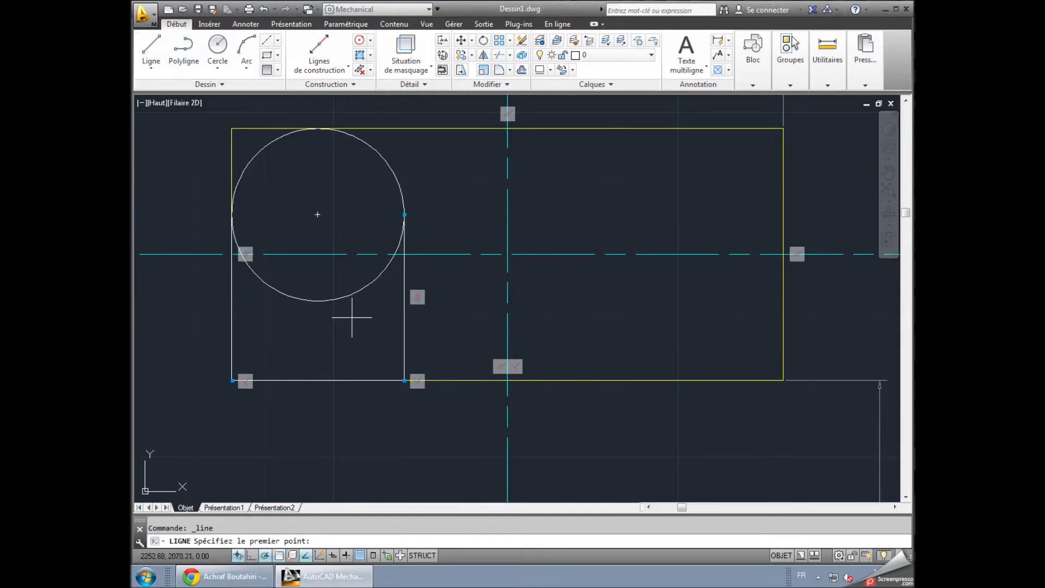
pyautogui.click(404, 380)
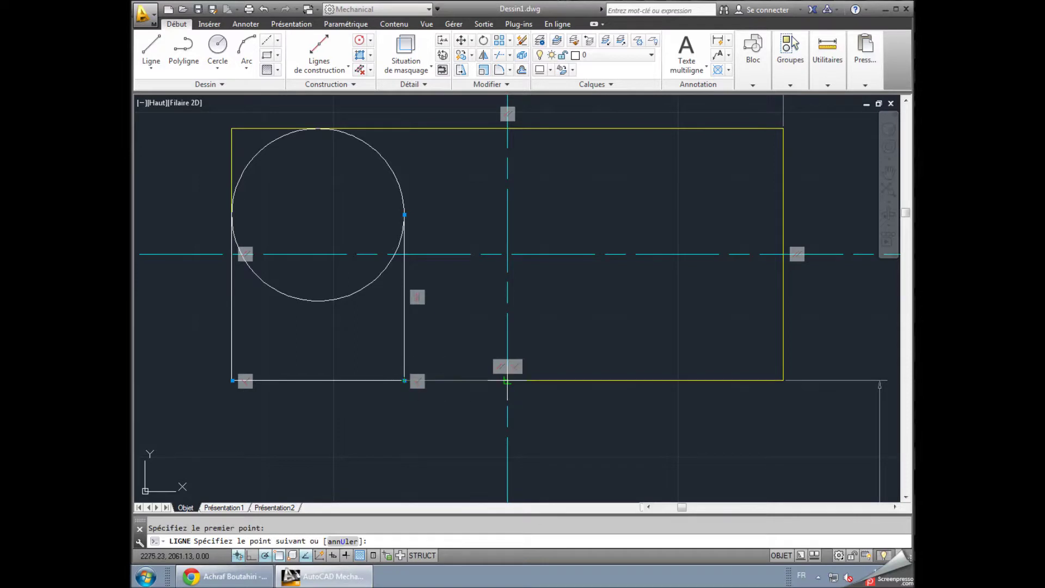
pyautogui.click(782, 380)
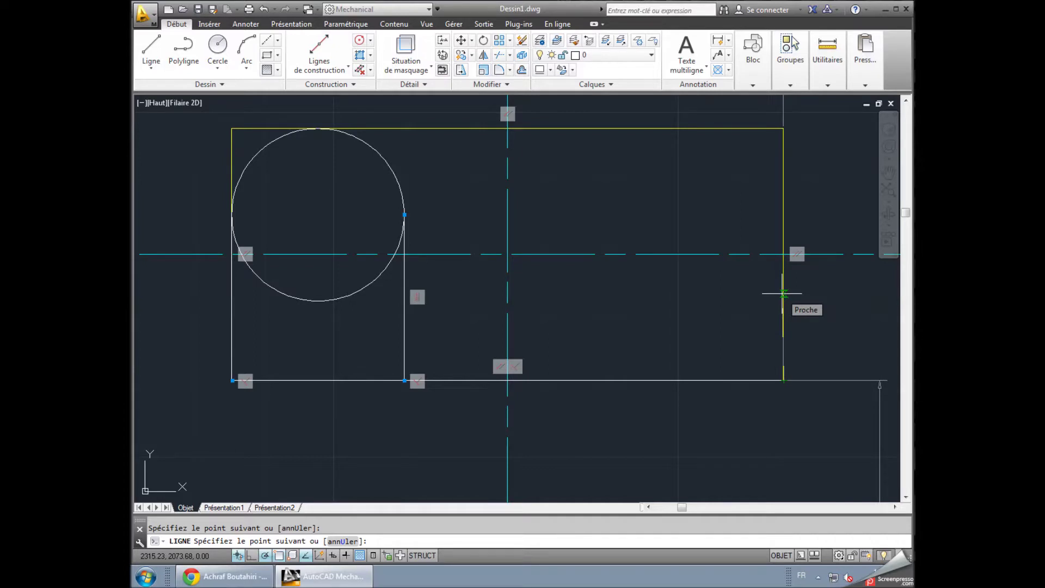
pyautogui.write('15')
pyautogui.press('Return')
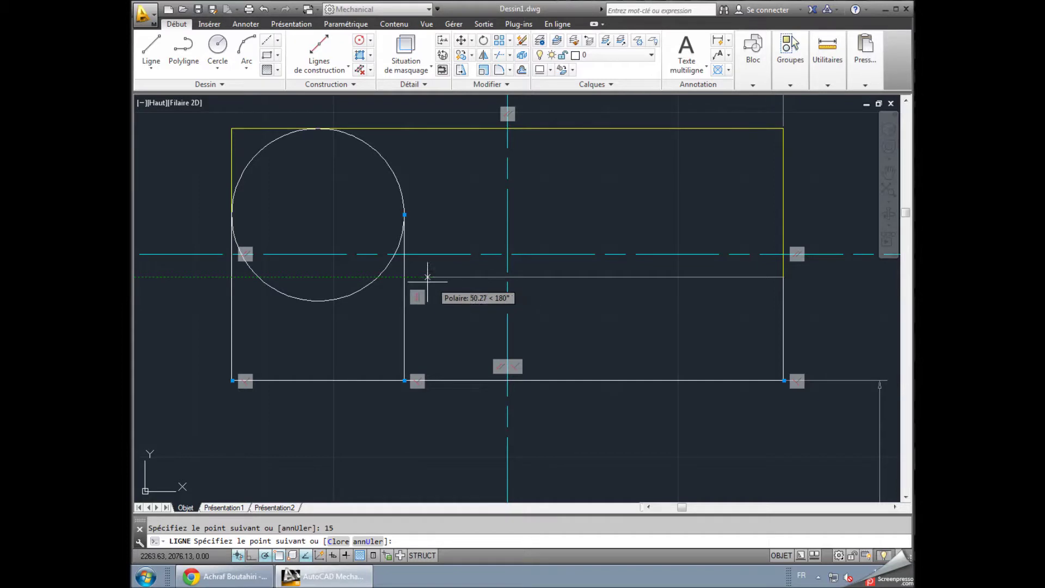
pyautogui.click(404, 278)
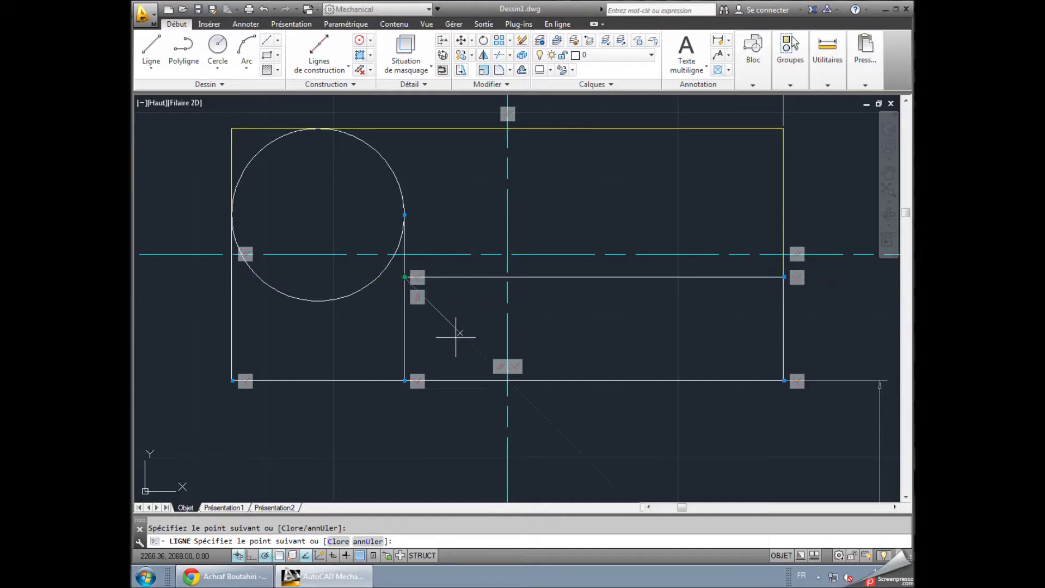
pyautogui.rightClick(563, 320)
pyautogui.click(578, 328)
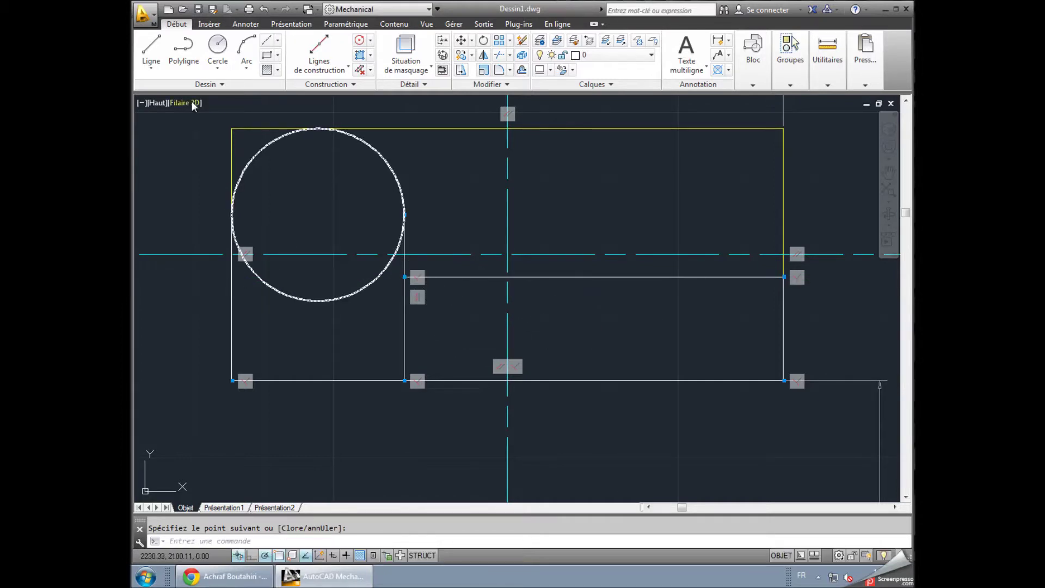
pyautogui.click(152, 49)
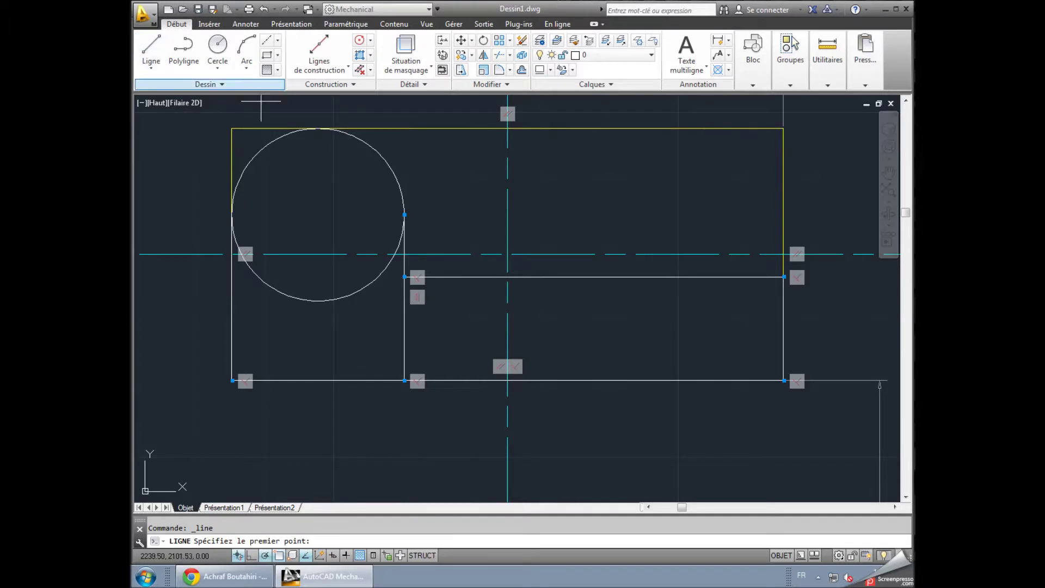
# - Draw a vertical line near the right edge, from the band's top edge down to the bottom
pyautogui.click(757, 277)
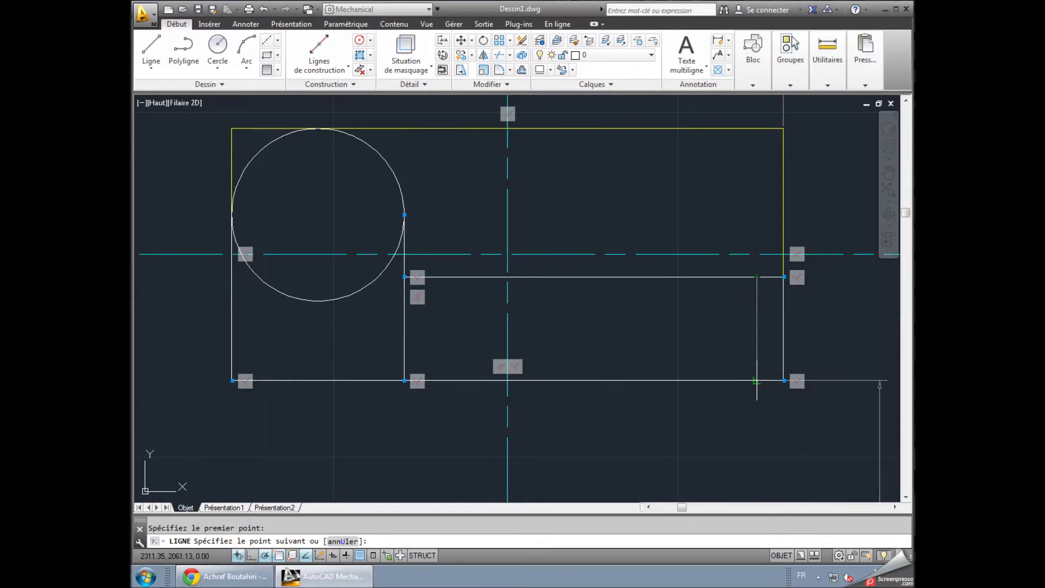
pyautogui.click(756, 381)
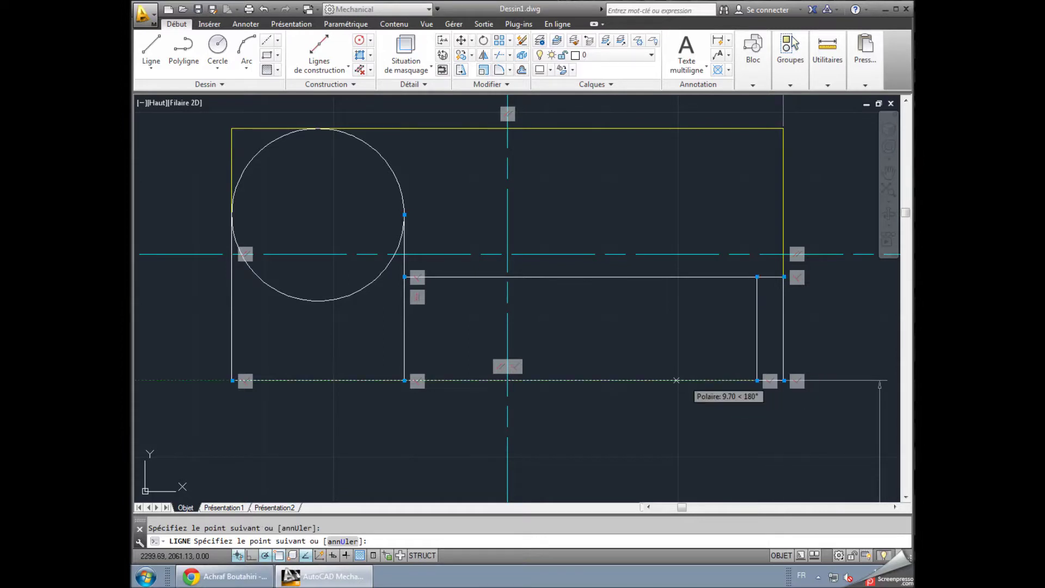
pyautogui.rightClick(721, 365)
pyautogui.click(739, 366)
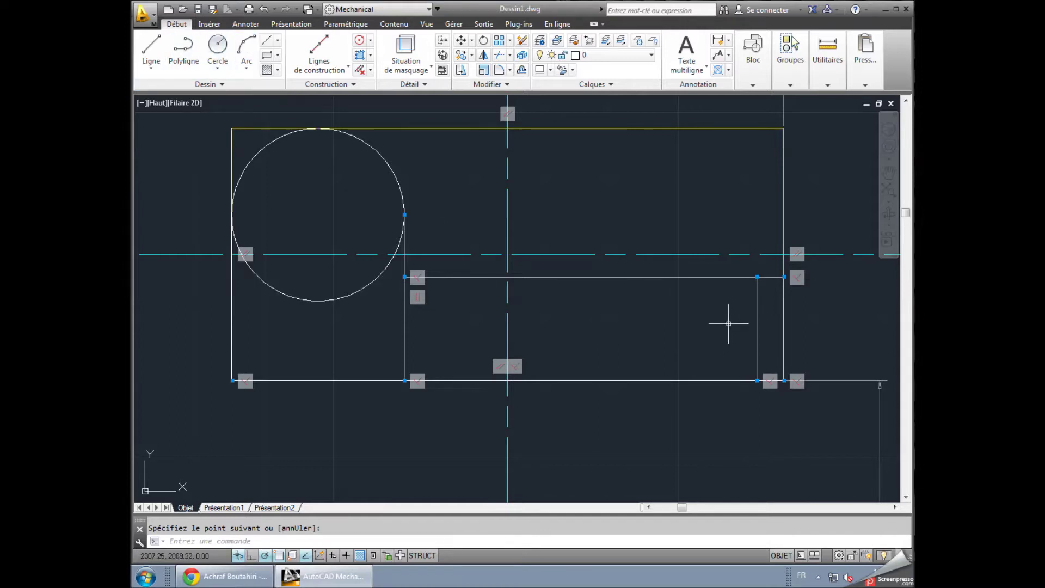
# - Paste two copies of the vertical line further left inside the band
pyautogui.click(757, 329)
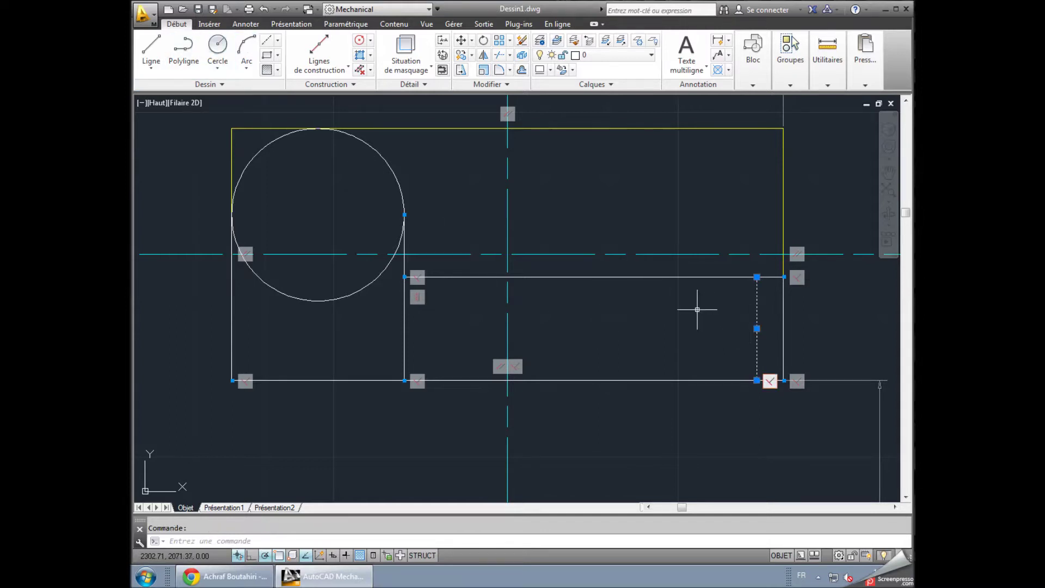
pyautogui.hotkey('ctrl', 'v')
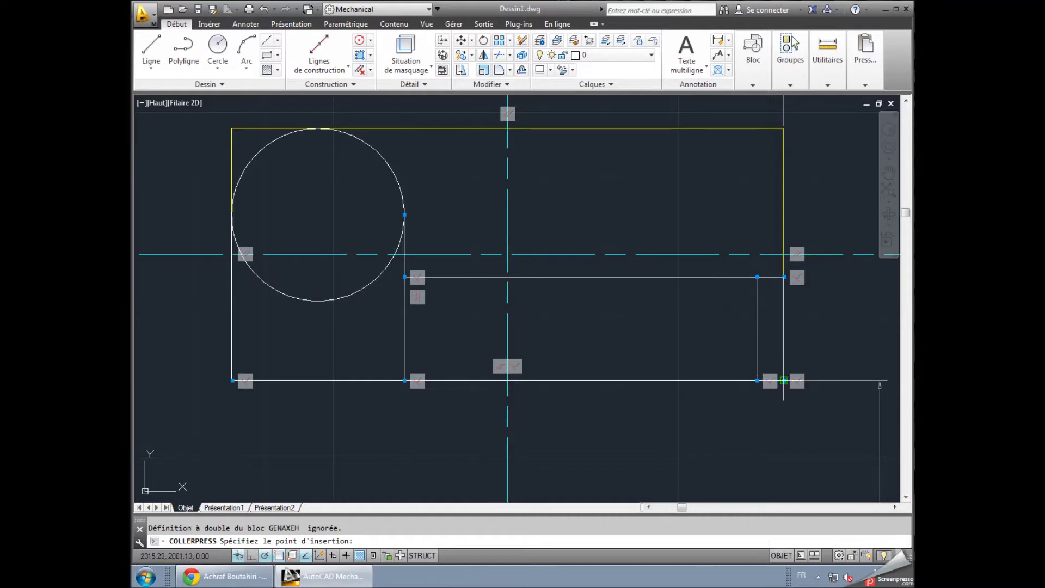
pyautogui.click(680, 379)
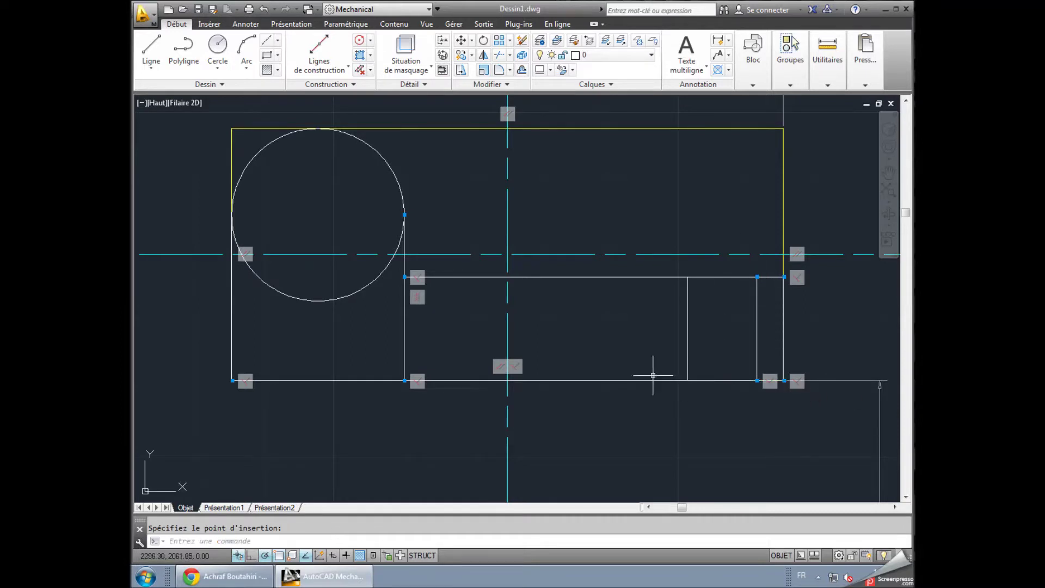
pyautogui.hotkey('ctrl', 'v')
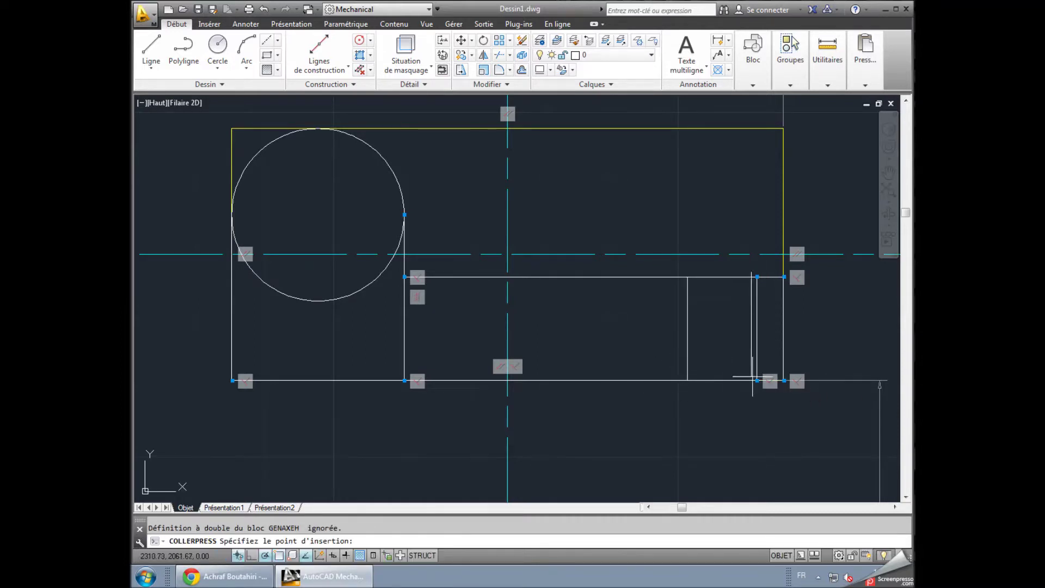
pyautogui.click(595, 381)
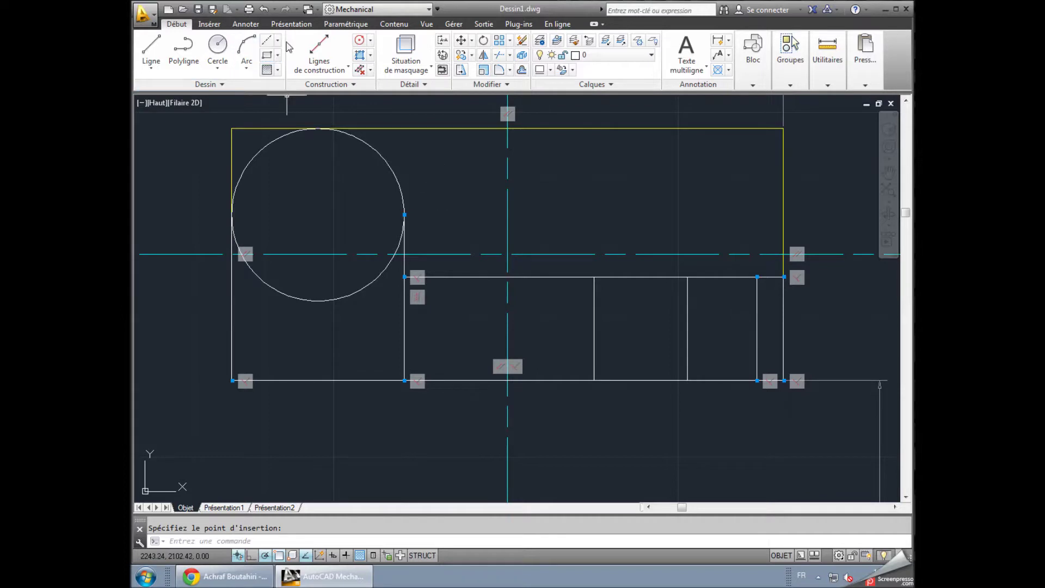
pyautogui.click(345, 24)
# - Add linear constraints d9 = 5 and d10 = 30 from the right edge to the vertical lines
pyautogui.click(339, 52)
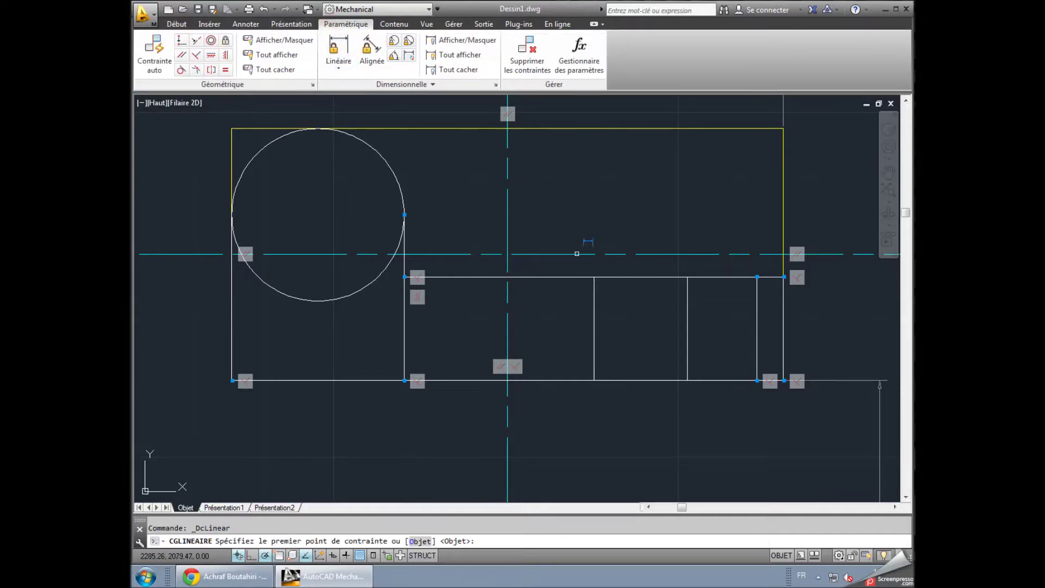
pyautogui.click(782, 355)
pyautogui.click(757, 380)
pyautogui.click(760, 229)
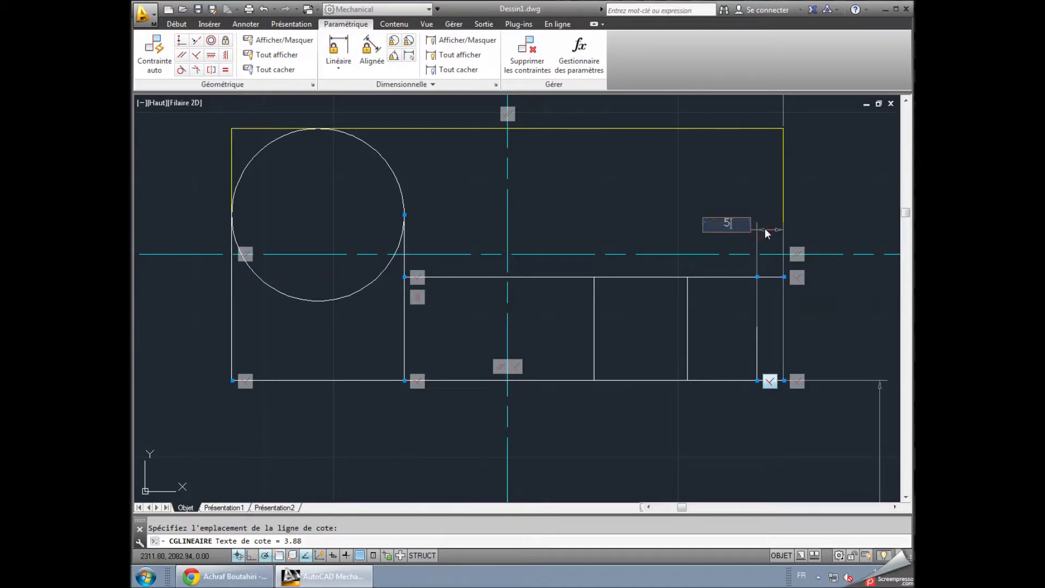
pyautogui.press('Return')
pyautogui.click(338, 51)
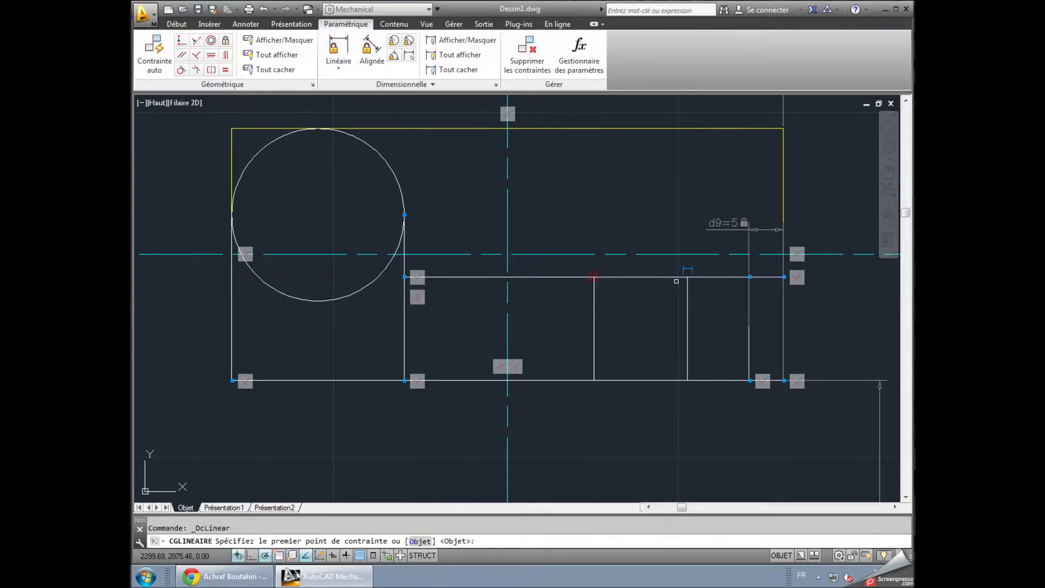
pyautogui.click(784, 329)
pyautogui.click(688, 329)
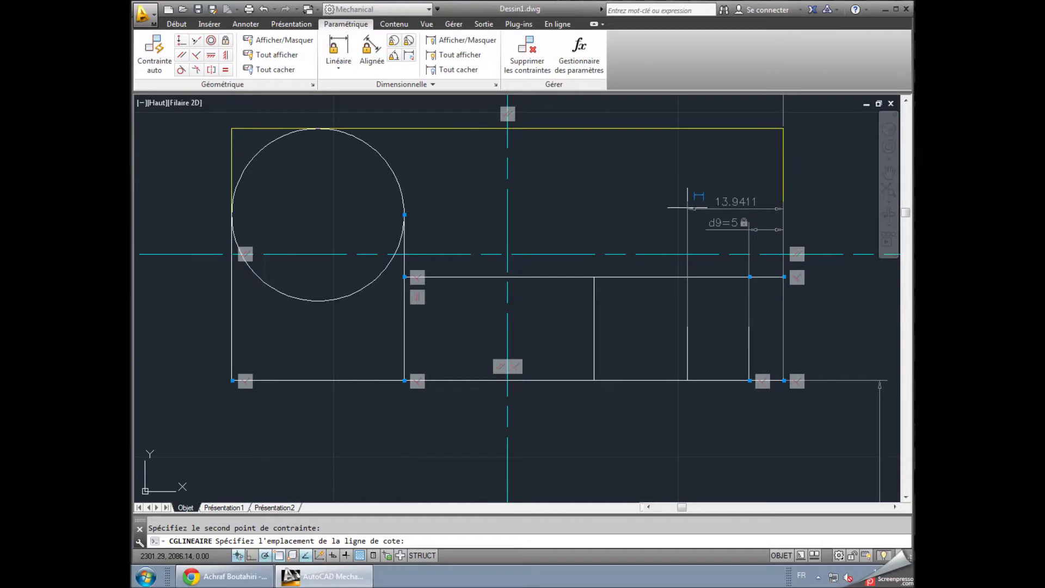
pyautogui.click(688, 204)
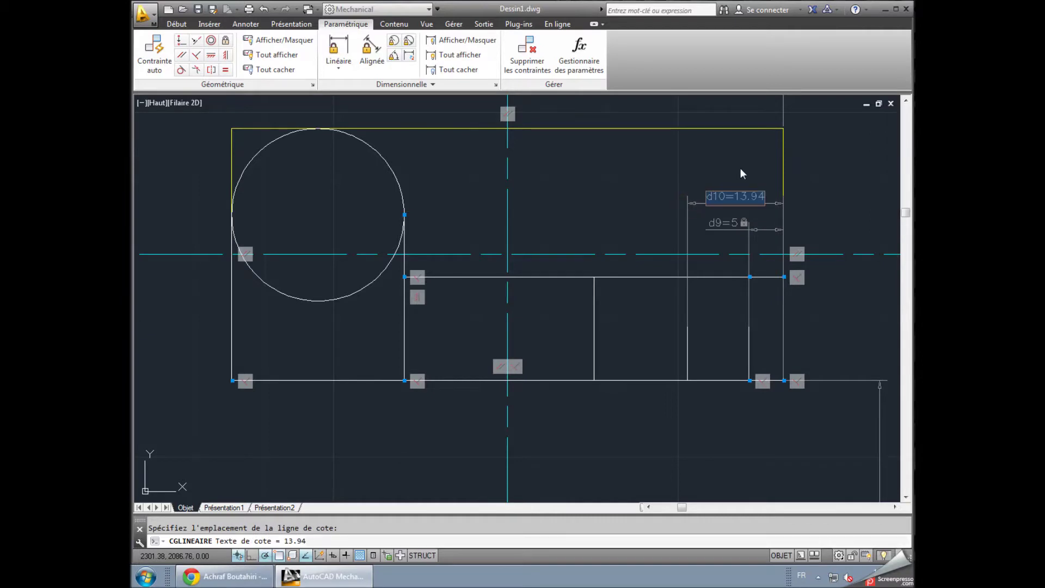
pyautogui.write('30')
pyautogui.press('Return')
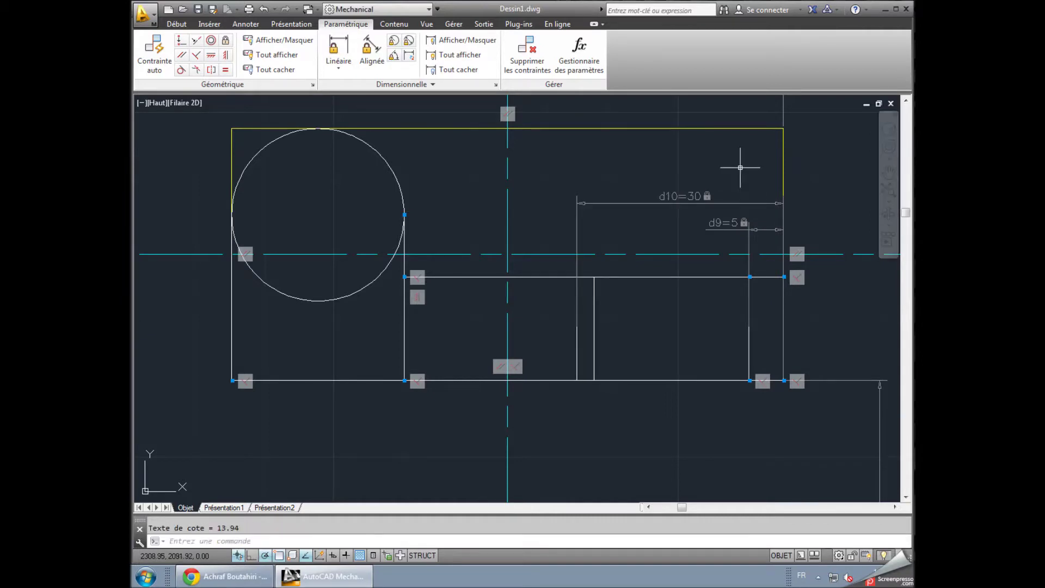
# - Constrain the leftmost vertical line with d11 = 42 from the right edge
pyautogui.click(338, 49)
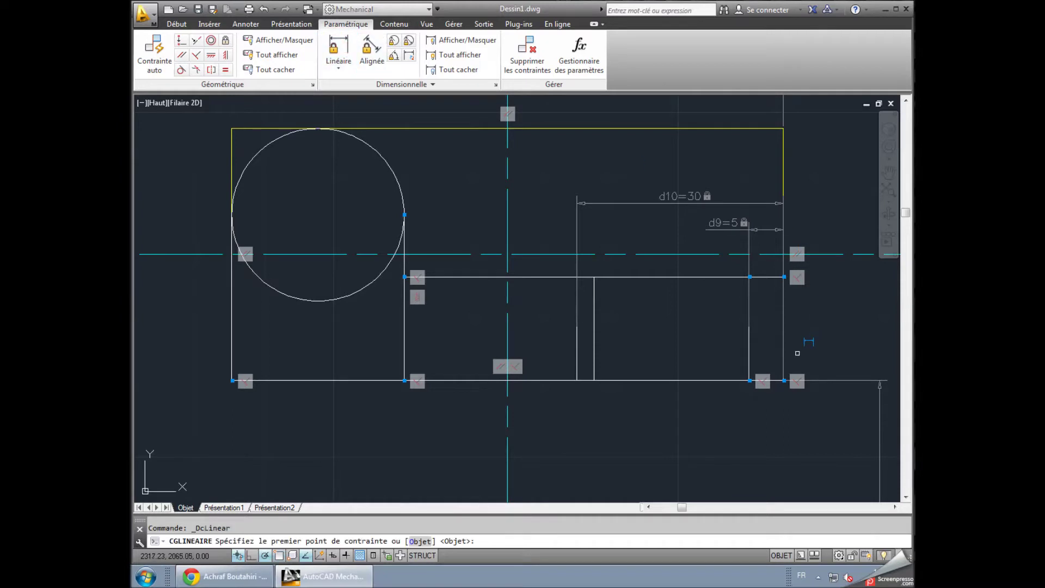
pyautogui.click(594, 345)
pyautogui.click(576, 338)
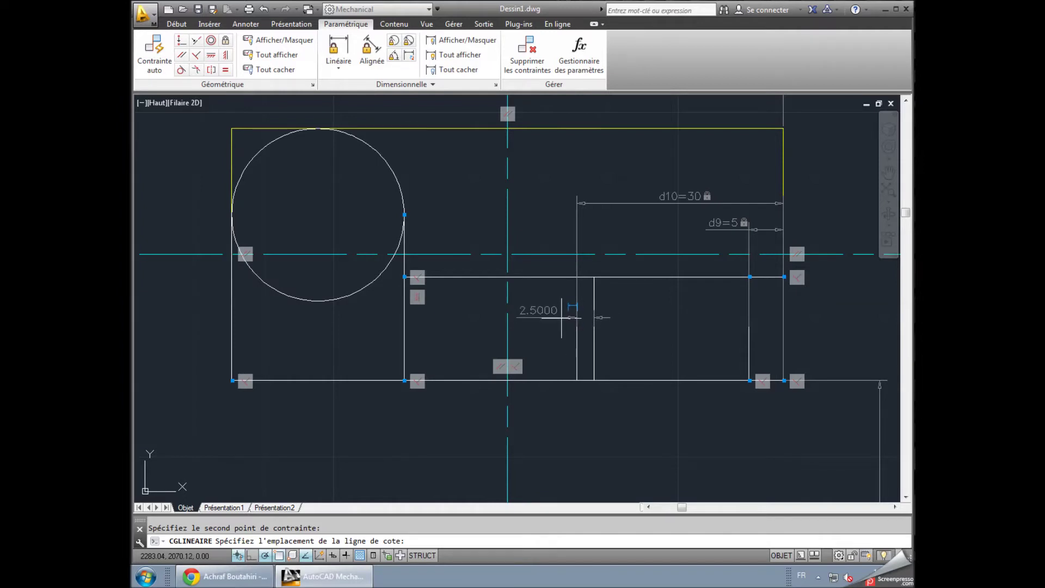
pyautogui.press('Escape')
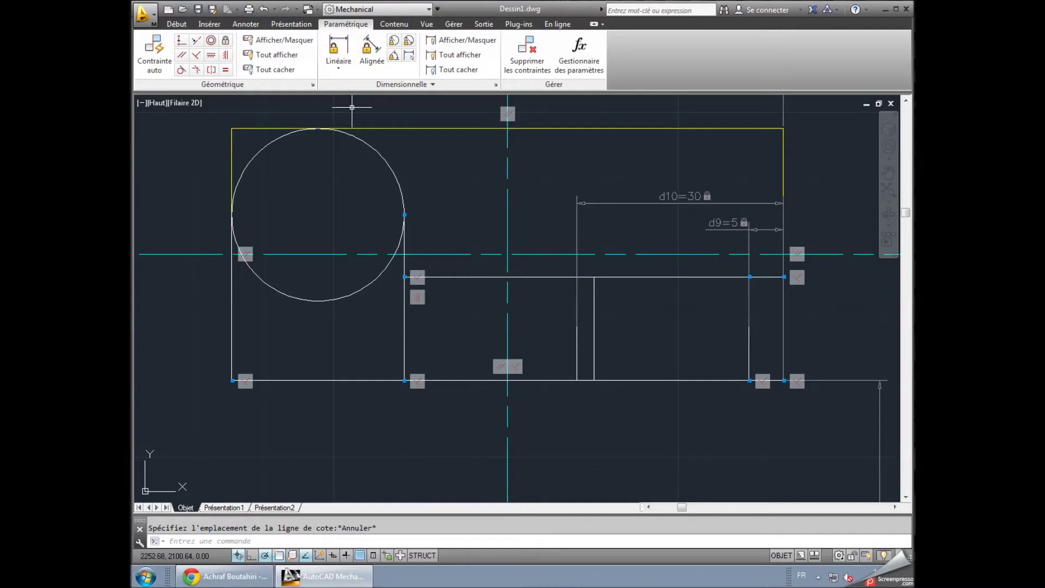
pyautogui.click(338, 50)
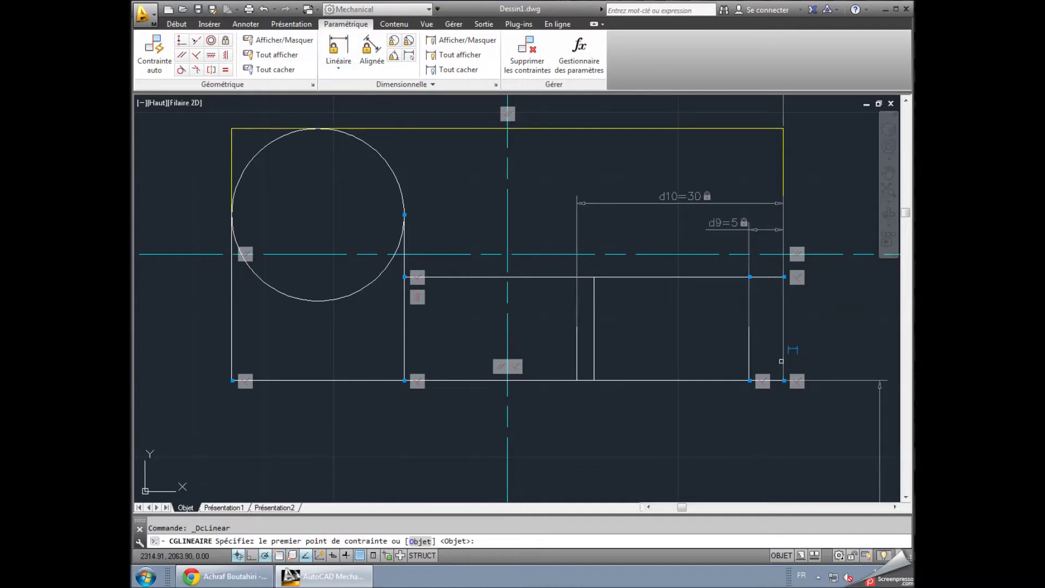
pyautogui.click(745, 357)
pyautogui.click(593, 380)
pyautogui.click(740, 168)
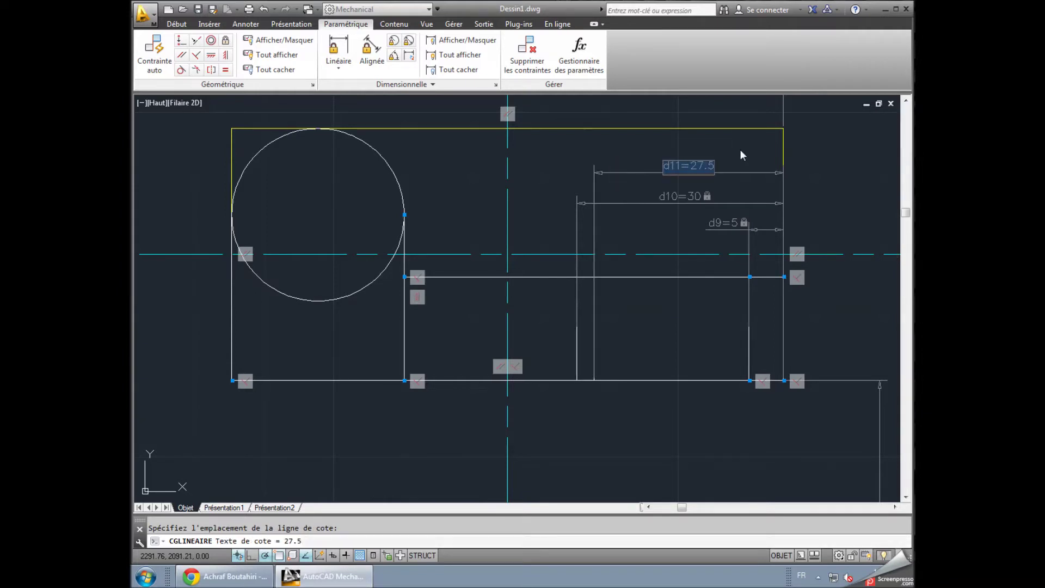
pyautogui.write('42')
pyautogui.press('Return')
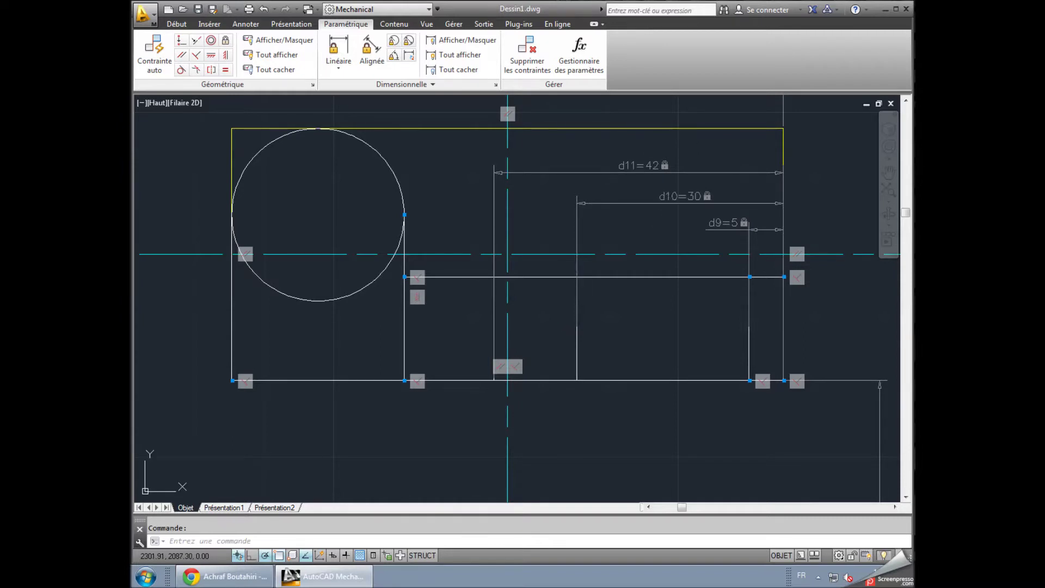
# - Change constraint d10 to 35 and hide all dimensional constraints
pyautogui.doubleClick(692, 199)
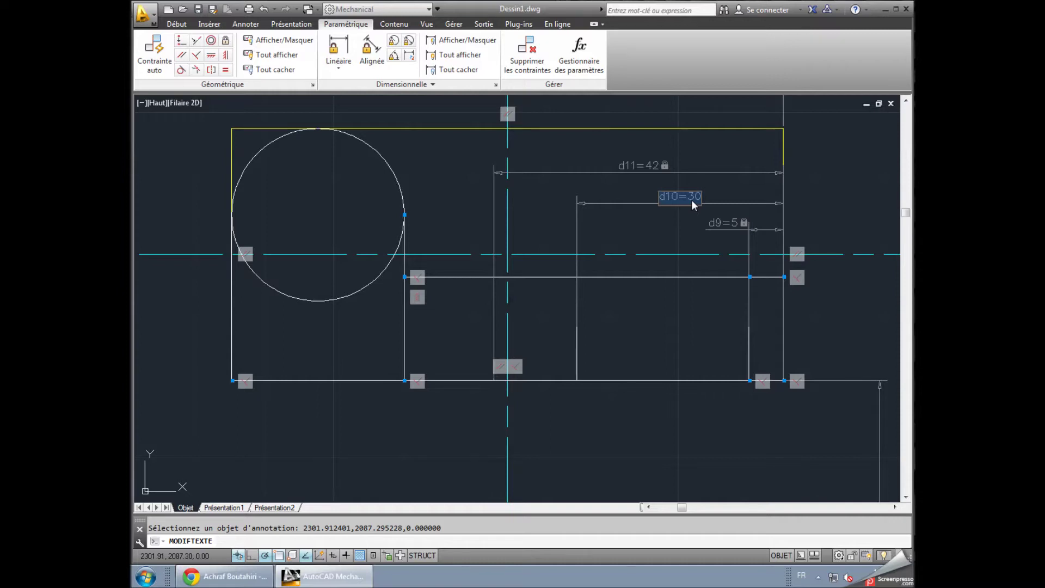
pyautogui.write('35')
pyautogui.press('Return')
pyautogui.press('Escape')
pyautogui.click(448, 71)
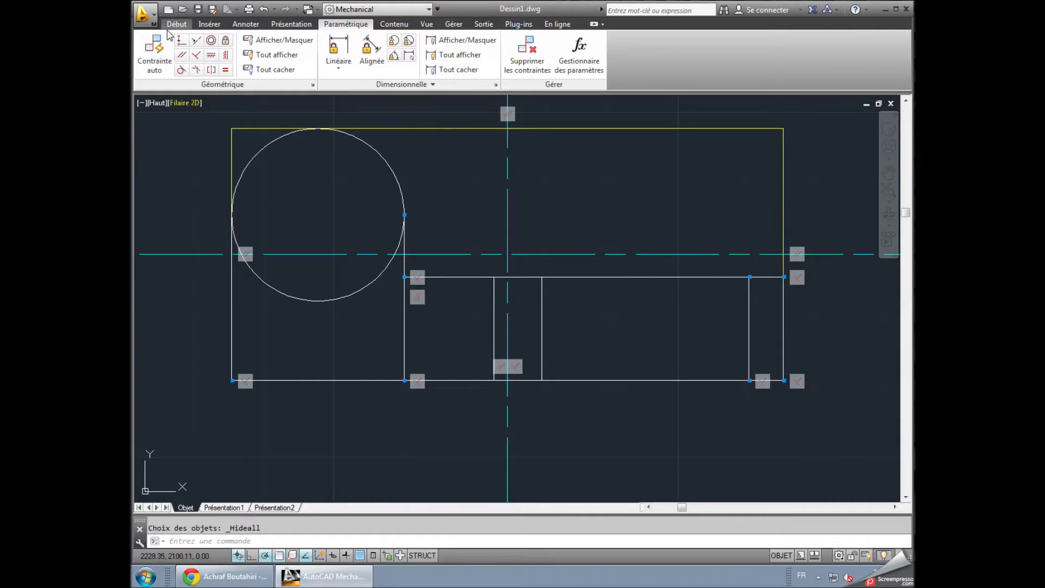
# - Draw a horizontal line just below the band's top, from the slot's left edge to the right edge
pyautogui.click(176, 24)
pyautogui.click(152, 51)
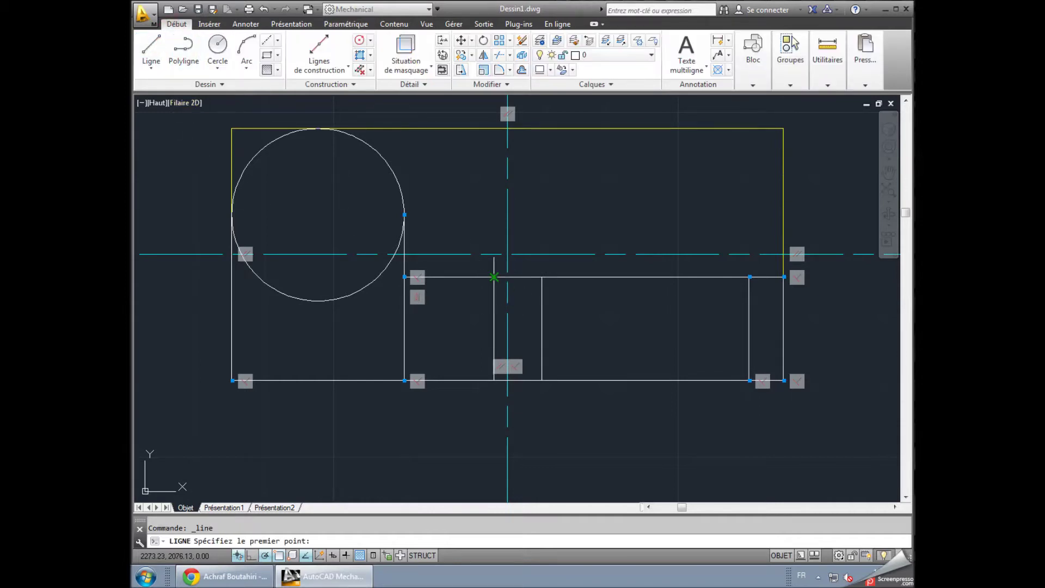
pyautogui.click(493, 289)
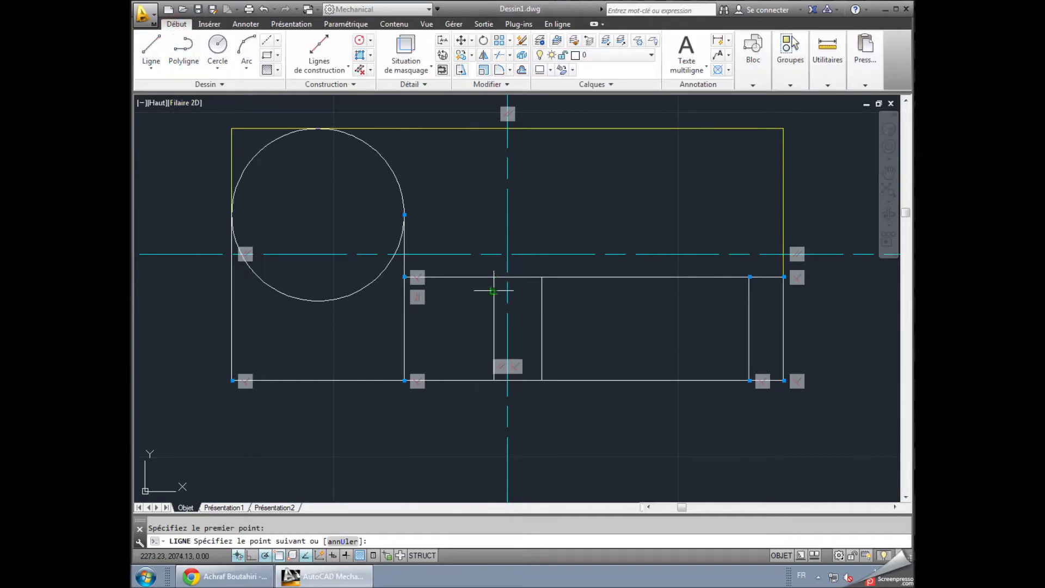
pyautogui.click(782, 291)
pyautogui.press('Escape')
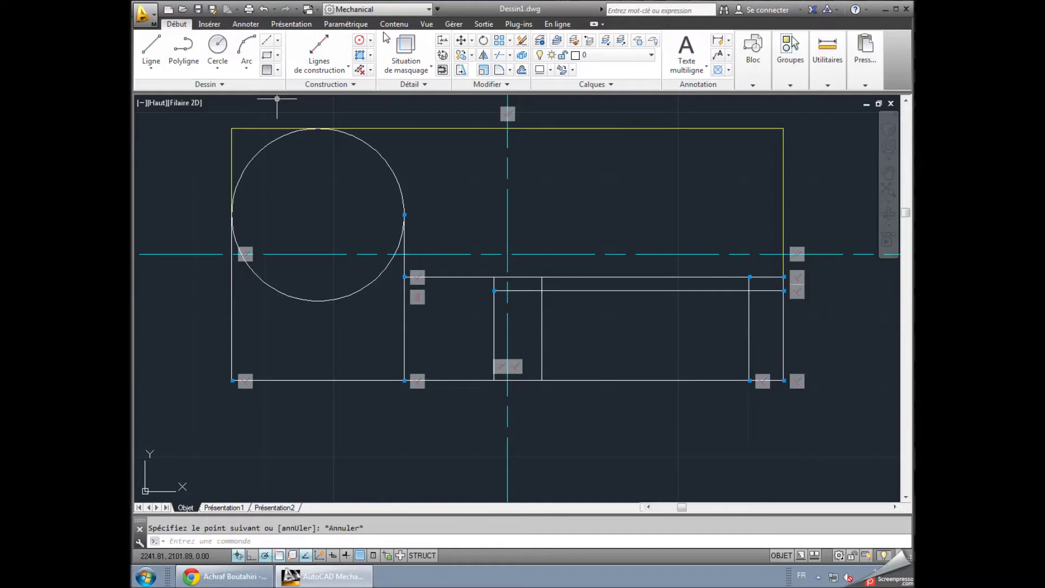
pyautogui.click(345, 24)
pyautogui.click(338, 51)
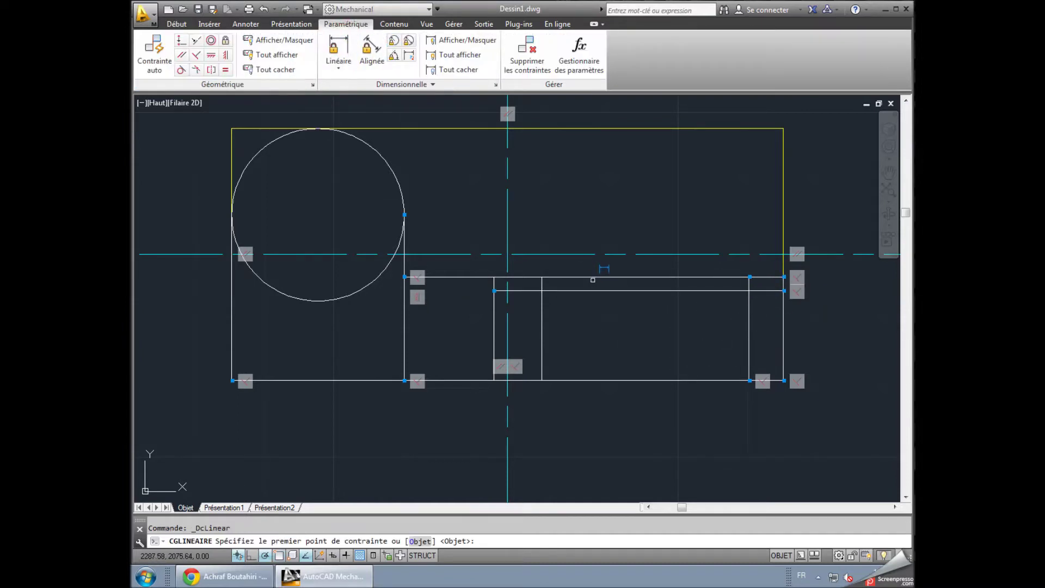
# - Constrain the new horizontal line 4 units below the band's top edge as d12 = 4
pyautogui.click(593, 277)
pyautogui.click(785, 290)
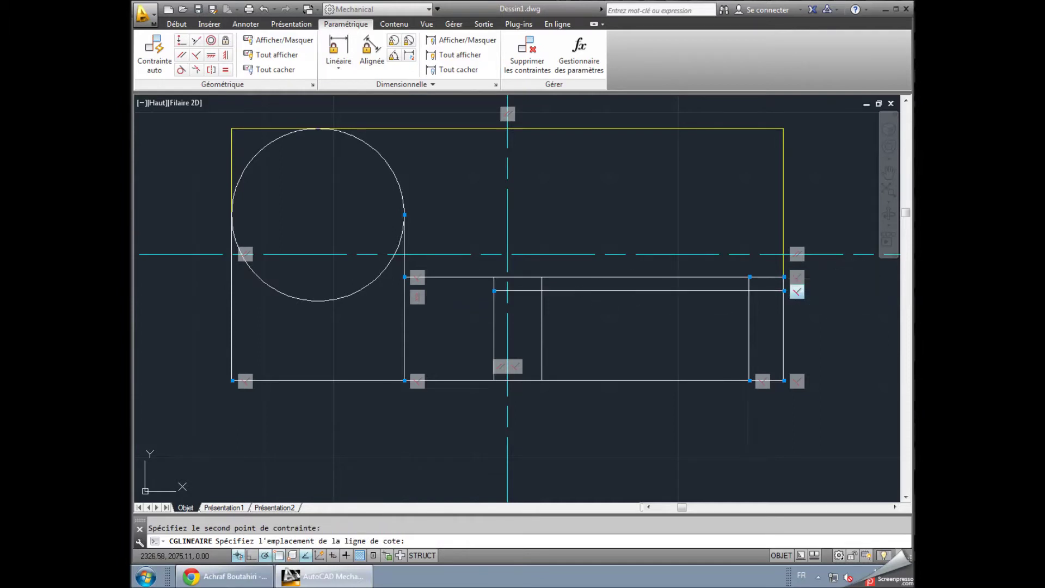
pyautogui.click(861, 296)
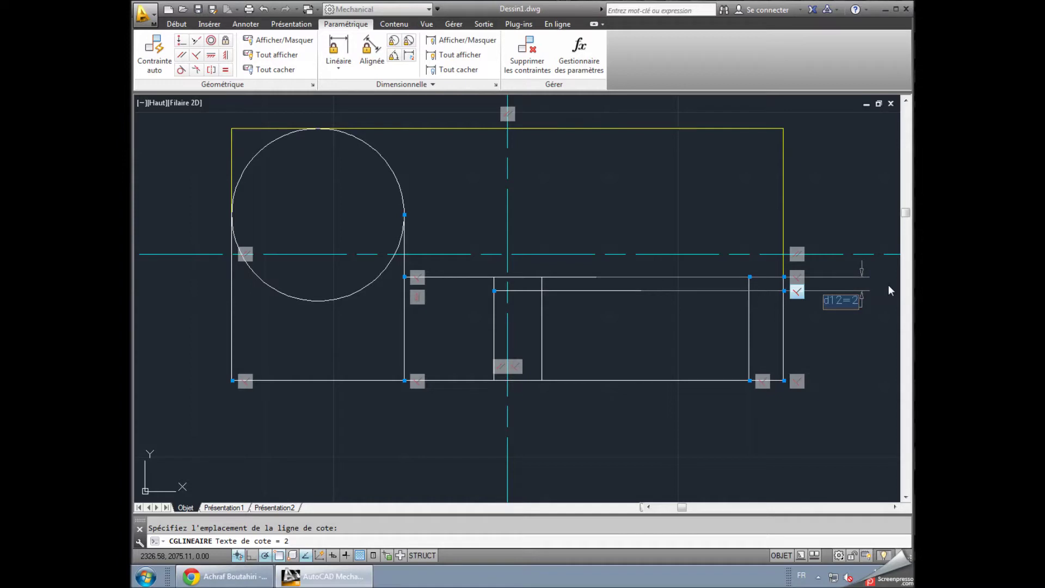
pyautogui.write('4')
pyautogui.press('Return')
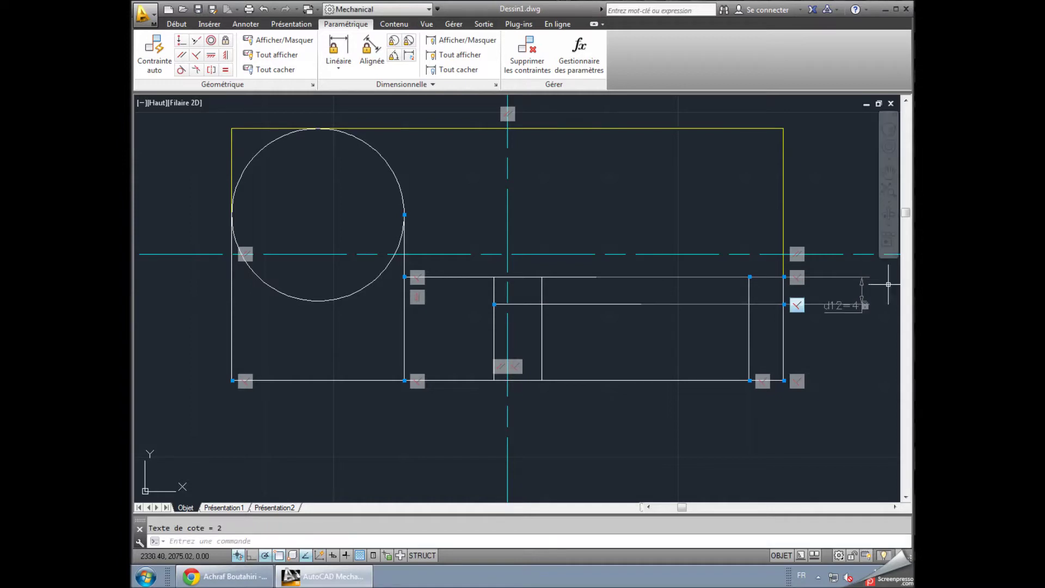
pyautogui.press('Escape')
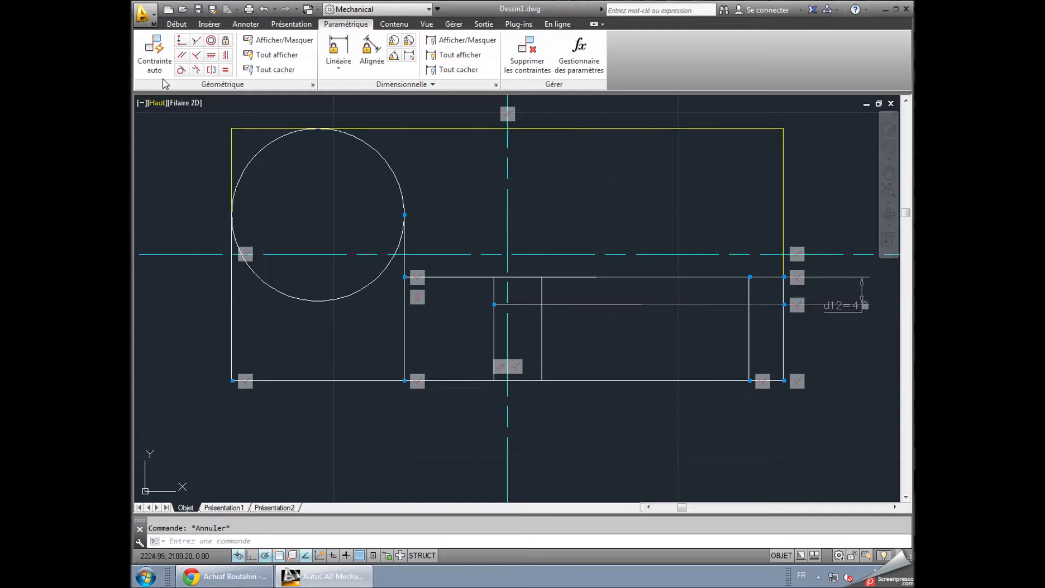
# - Place a centre mark with centrelines on the large circle
pyautogui.click(177, 24)
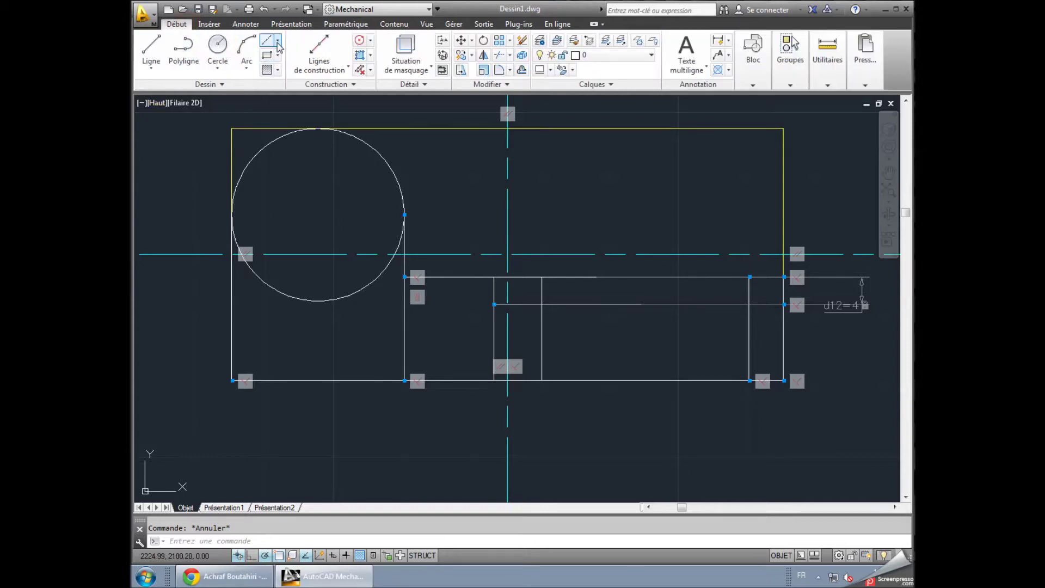
pyautogui.click(278, 45)
pyautogui.click(277, 83)
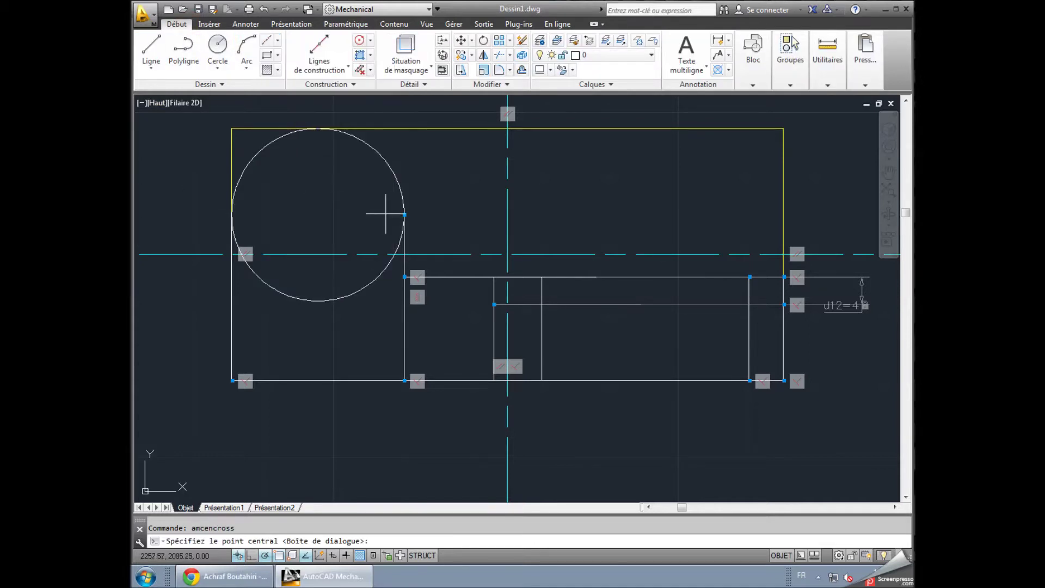
pyautogui.click(319, 215)
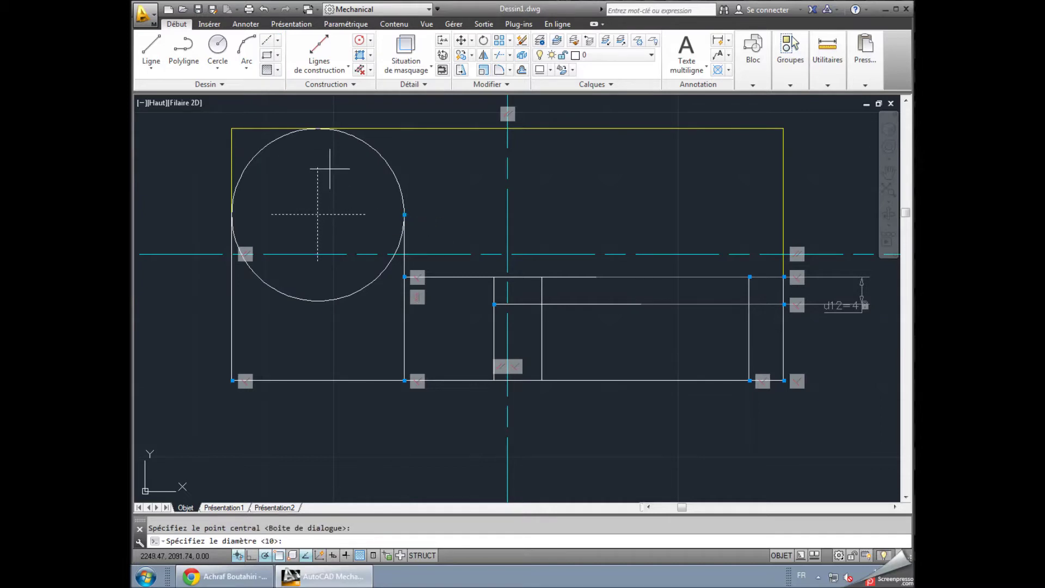
pyautogui.press('Return')
# - Draw a concentric hole circle of radius 3 at the large circle's centre
pyautogui.click(218, 46)
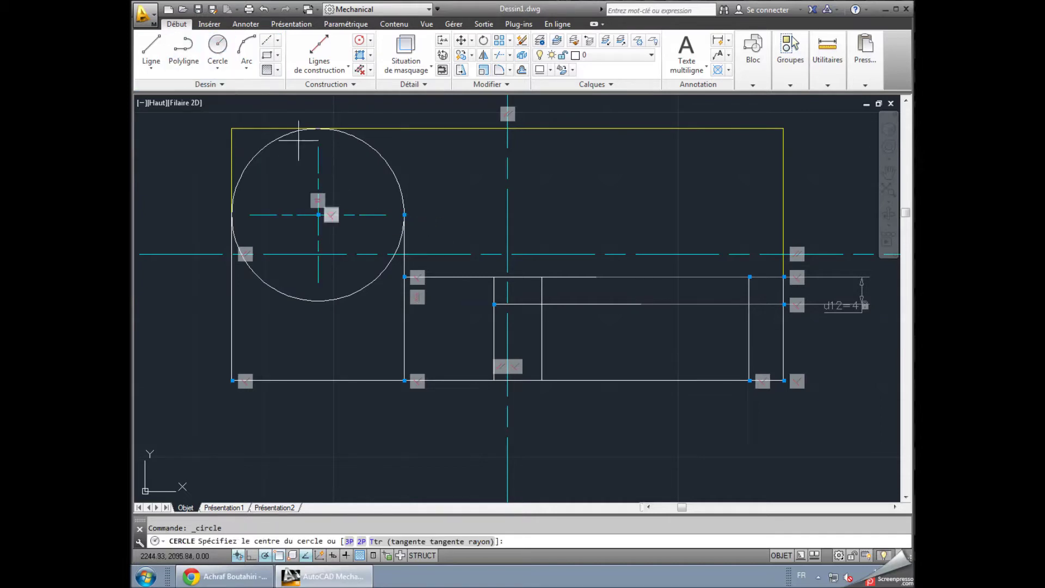
pyautogui.click(318, 215)
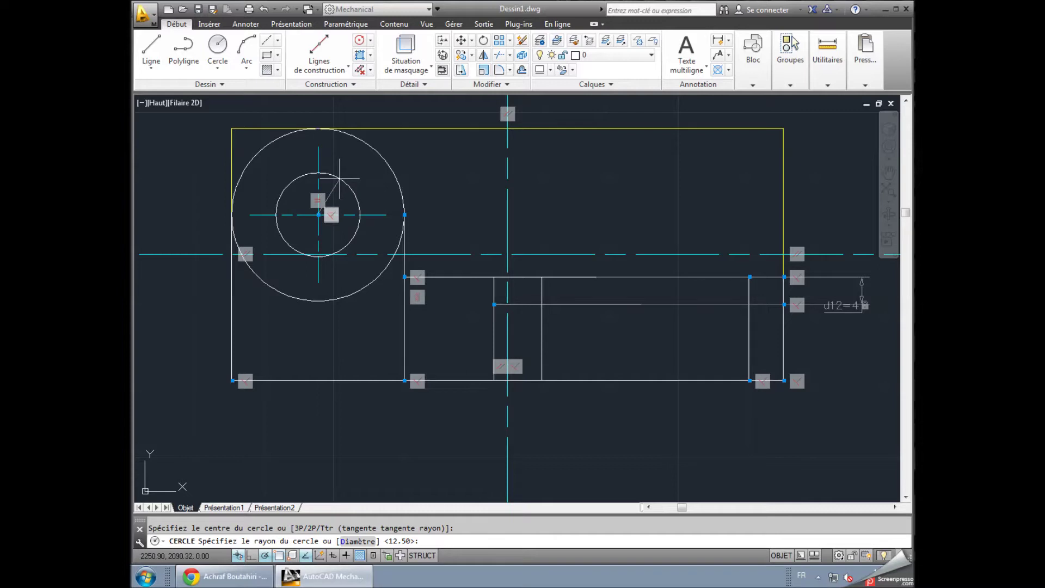
pyautogui.write('33')
pyautogui.press('Return')
pyautogui.press('Escape')
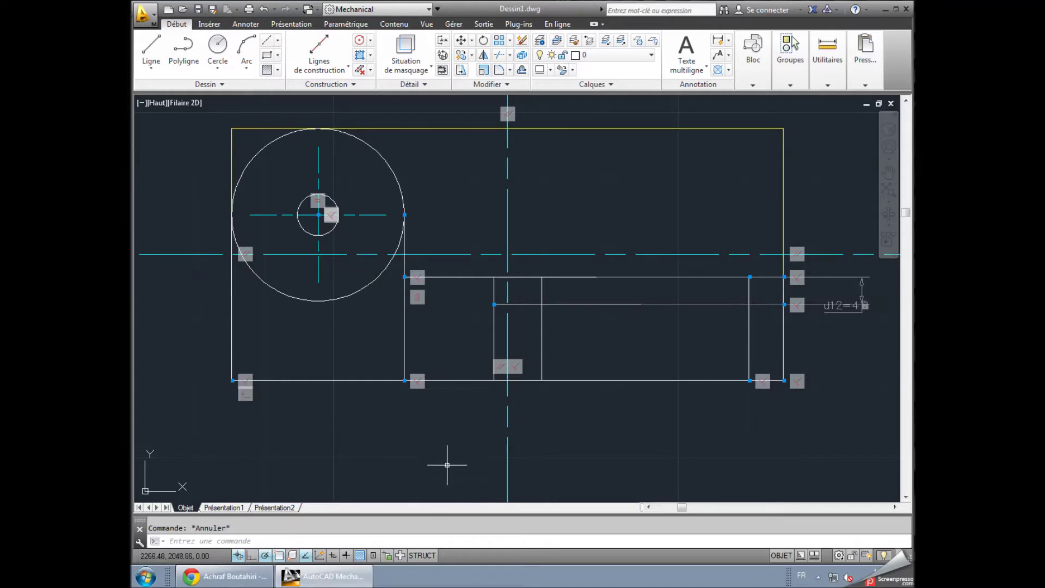
# - Auto-constrain the whole drawing, then hide all geometric and dimensional constraints
pyautogui.click(228, 121)
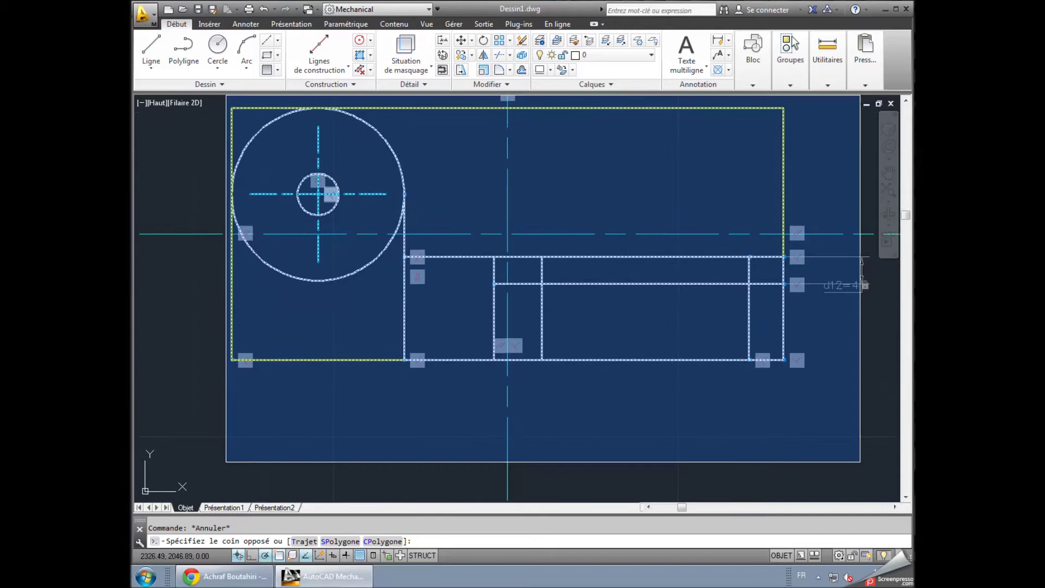
pyautogui.click(789, 489)
pyautogui.click(288, 24)
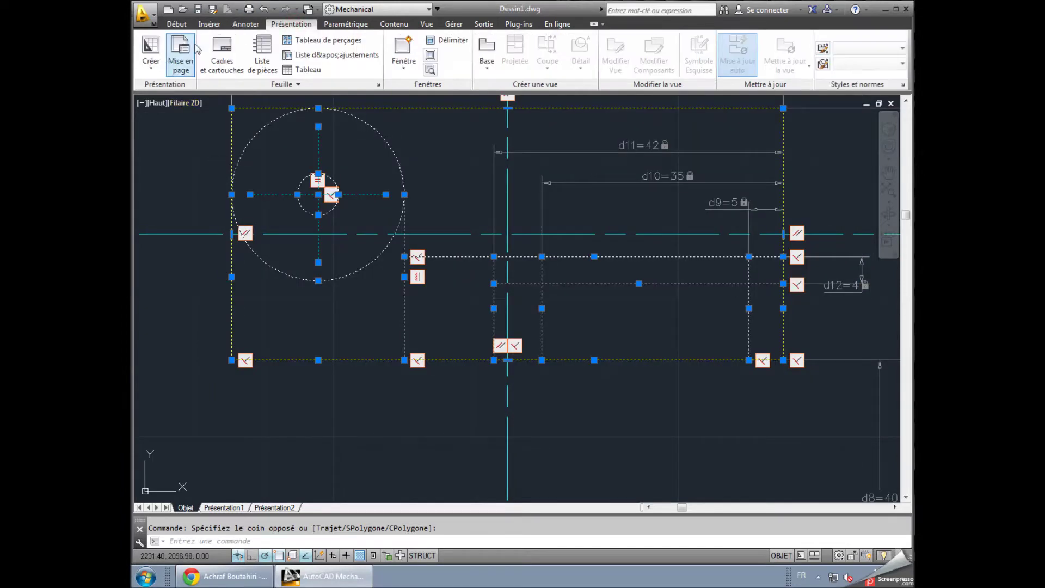
pyautogui.click(358, 25)
pyautogui.click(154, 54)
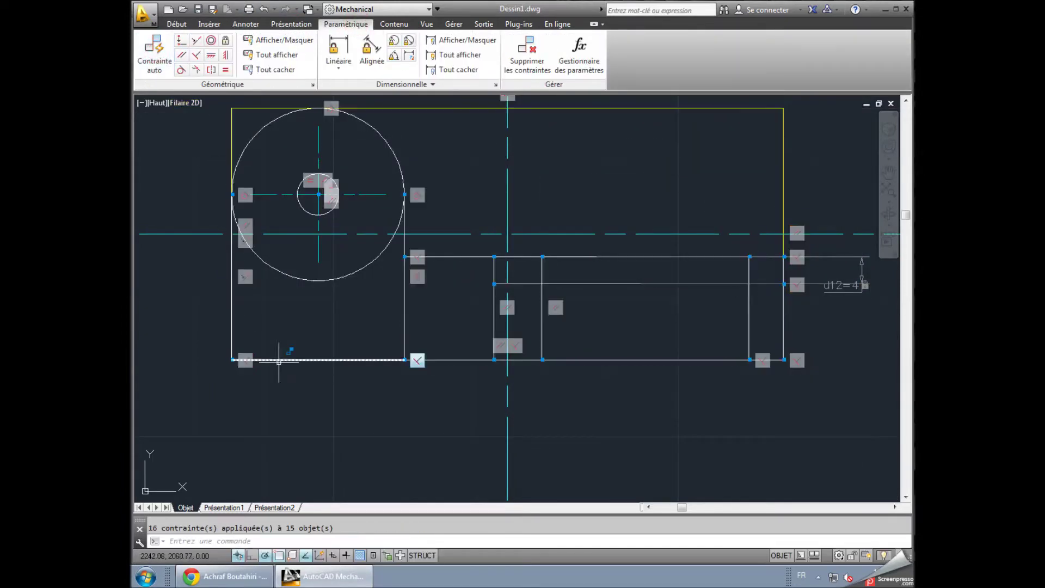
pyautogui.press('Escape')
pyautogui.click(458, 69)
pyautogui.click(275, 69)
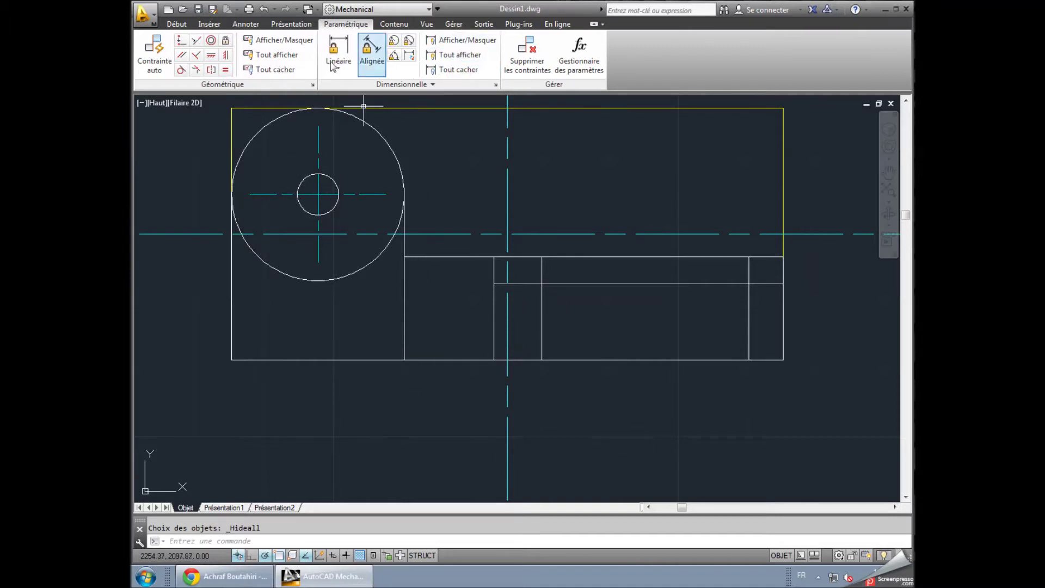
# - Hide the yellow cadres outlines, leaving only the white part outline visible
pyautogui.click(174, 24)
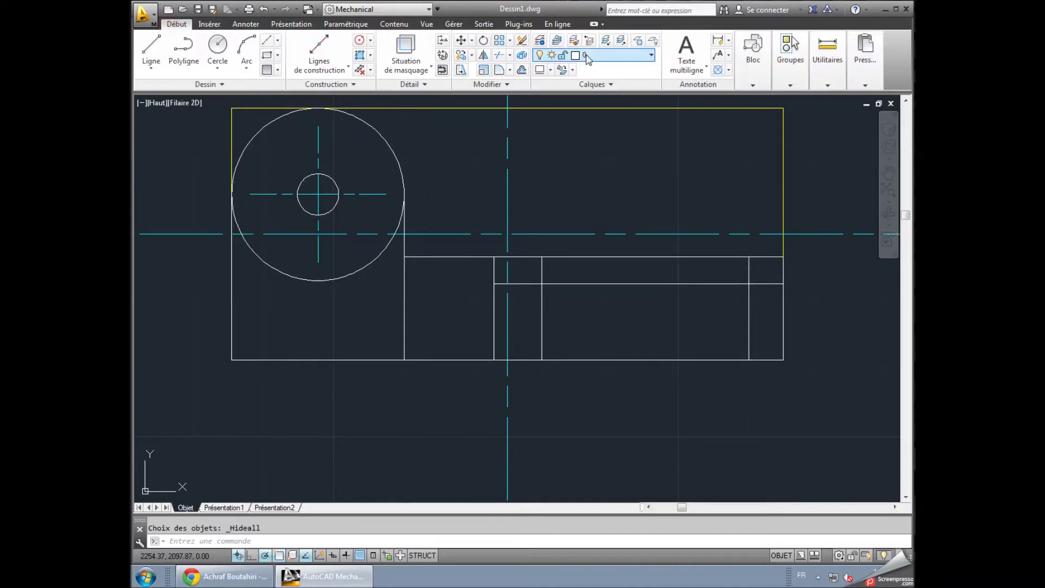
pyautogui.click(540, 97)
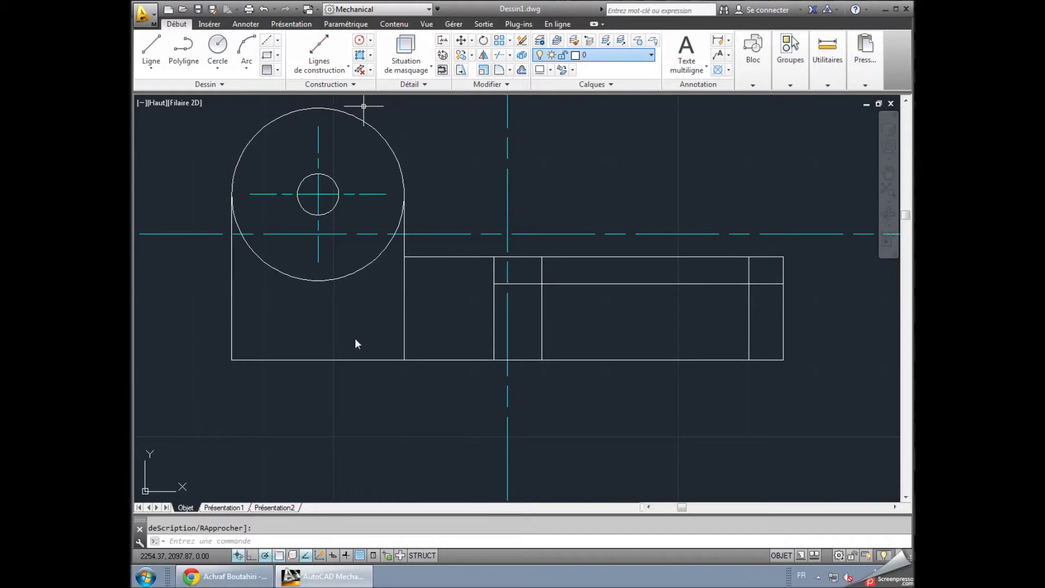
pyautogui.click(540, 97)
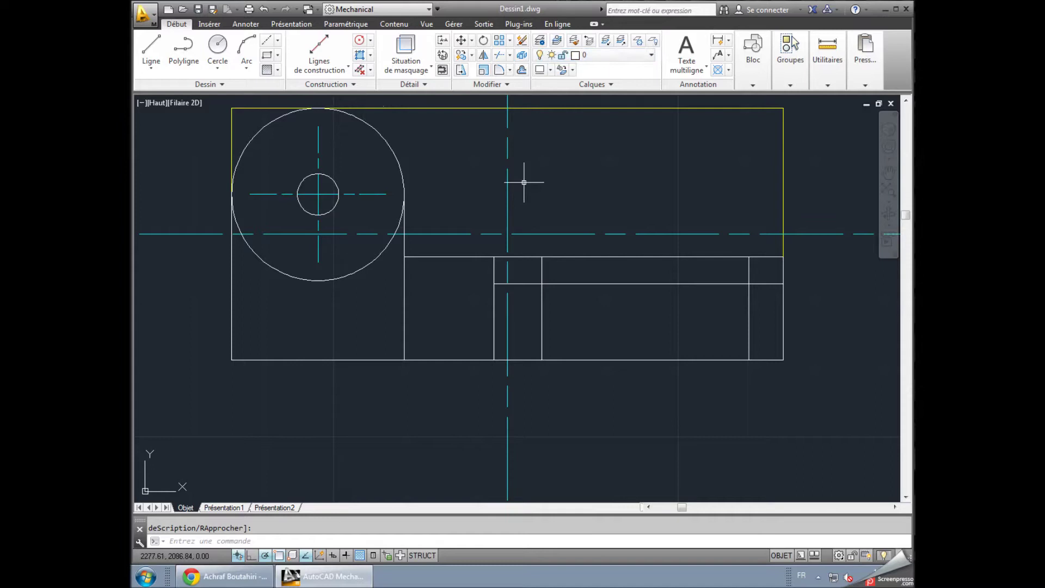
pyautogui.moveTo(554, 174)
pyautogui.mouseDown(button='middle')
pyautogui.moveTo(567, 234)
pyautogui.moveTo(550, 261)
pyautogui.mouseUp(button='middle')
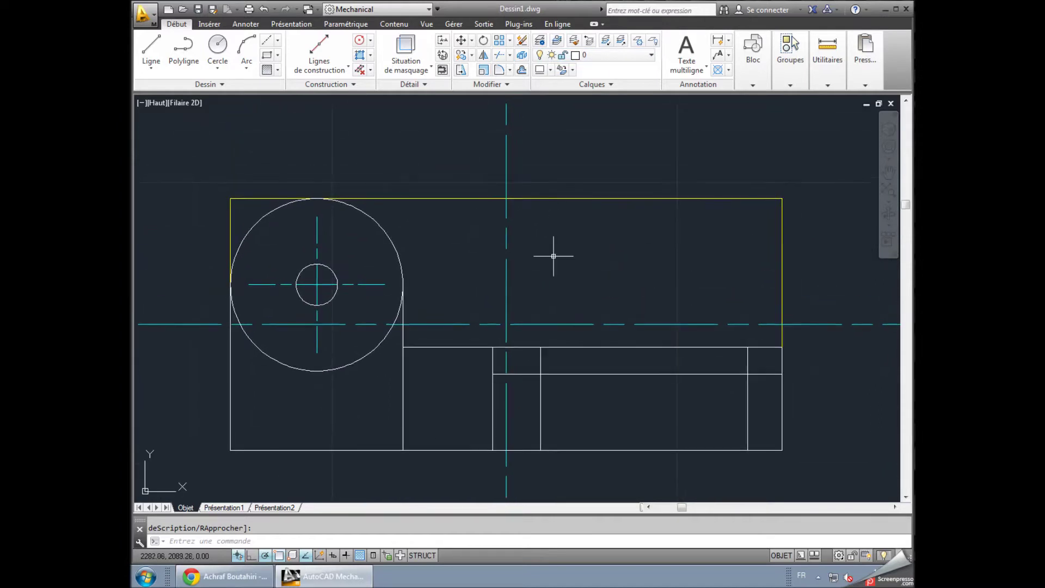
pyautogui.click(594, 58)
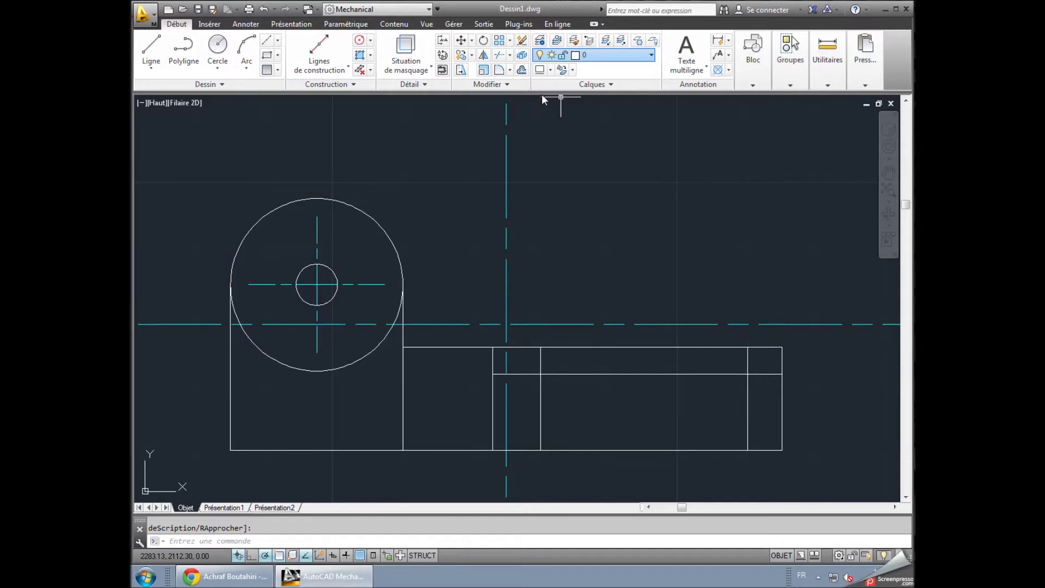
pyautogui.click(541, 95)
# - Trim the circle's lower arc and excess inner line pieces, leaving the rounded lug, hole and stepped base
pyautogui.click(499, 55)
pyautogui.click(198, 175)
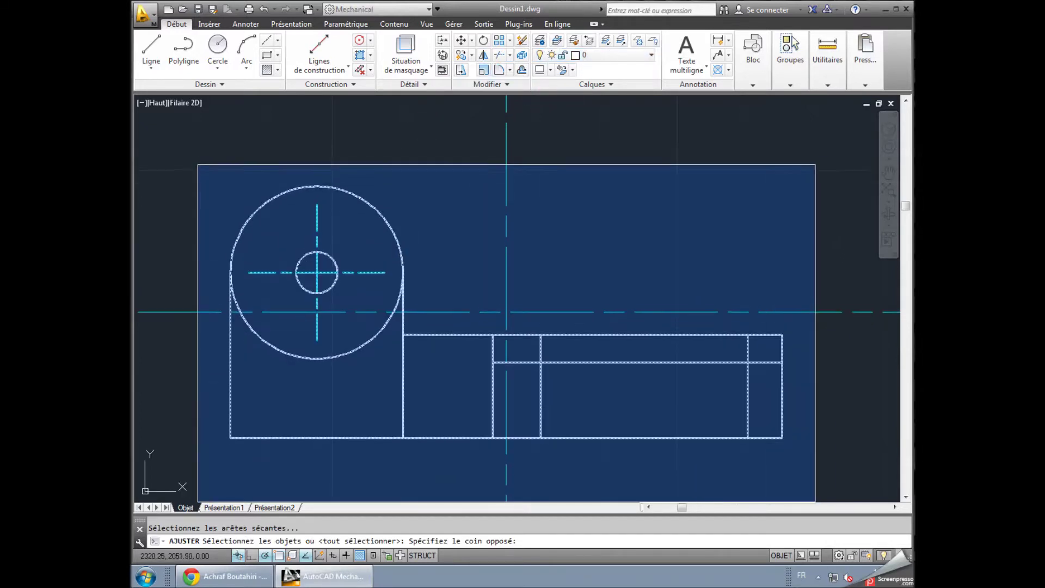
pyautogui.click(815, 431)
pyautogui.press('Return')
pyautogui.click(349, 342)
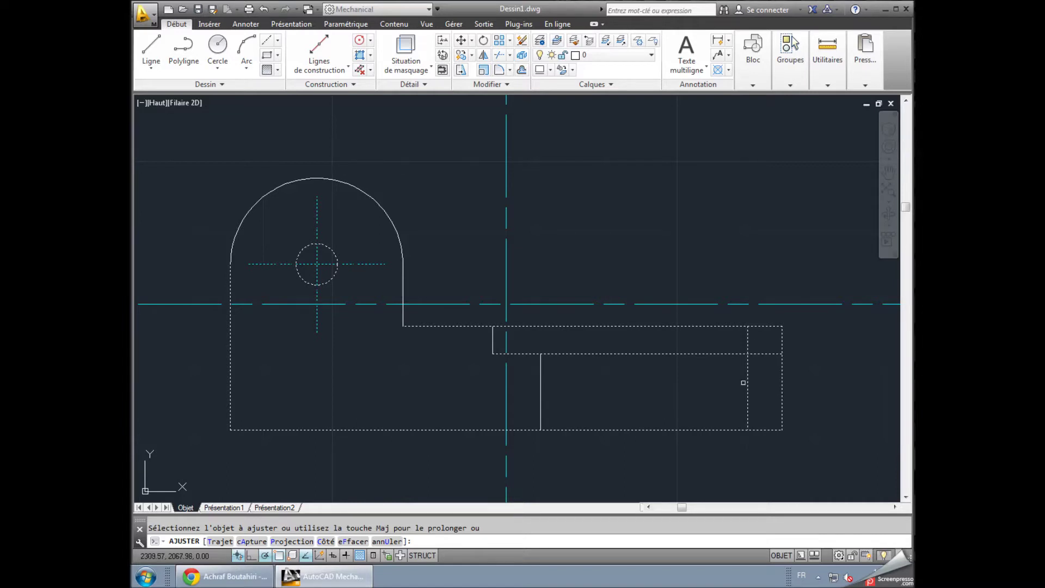
pyautogui.press('Escape')
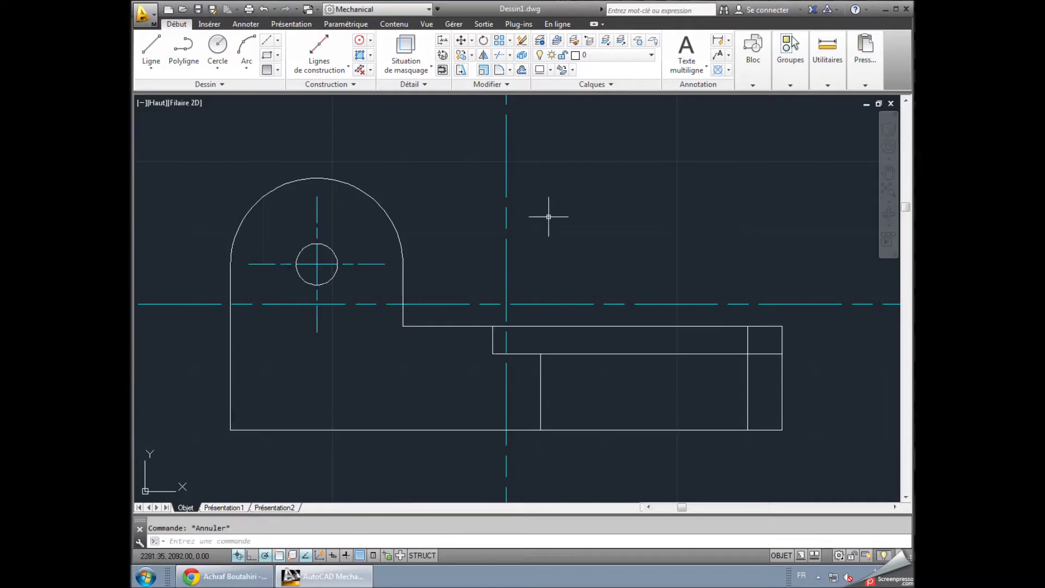
pyautogui.scroll(-2, 205, 162)
# - Draw a radius-50 circle centred above the bracket's rounded lug in the side view
pyautogui.moveTo(217, 149); pyautogui.dragTo(379, 231, button='middle')
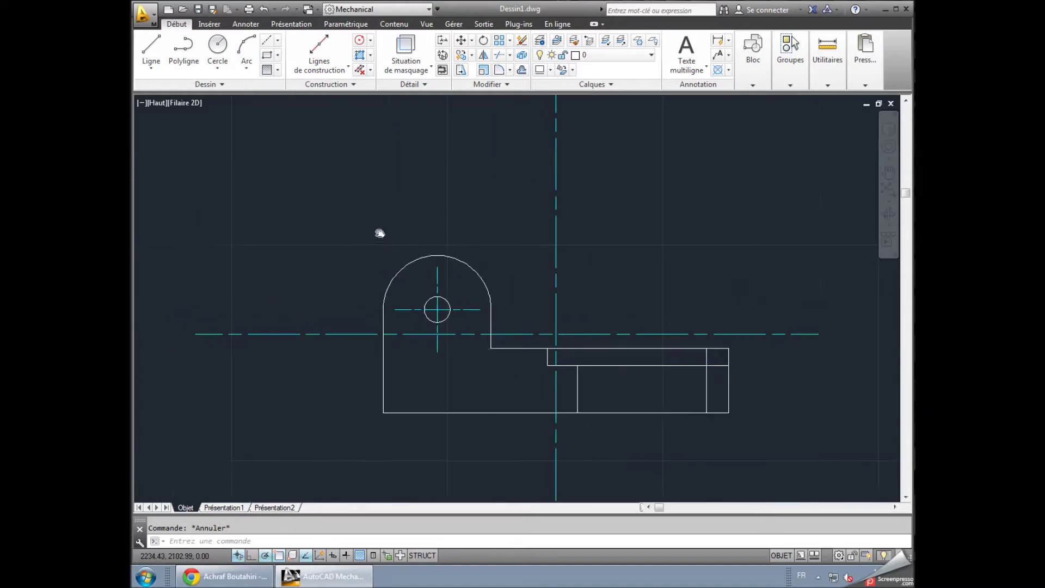
pyautogui.click(217, 48)
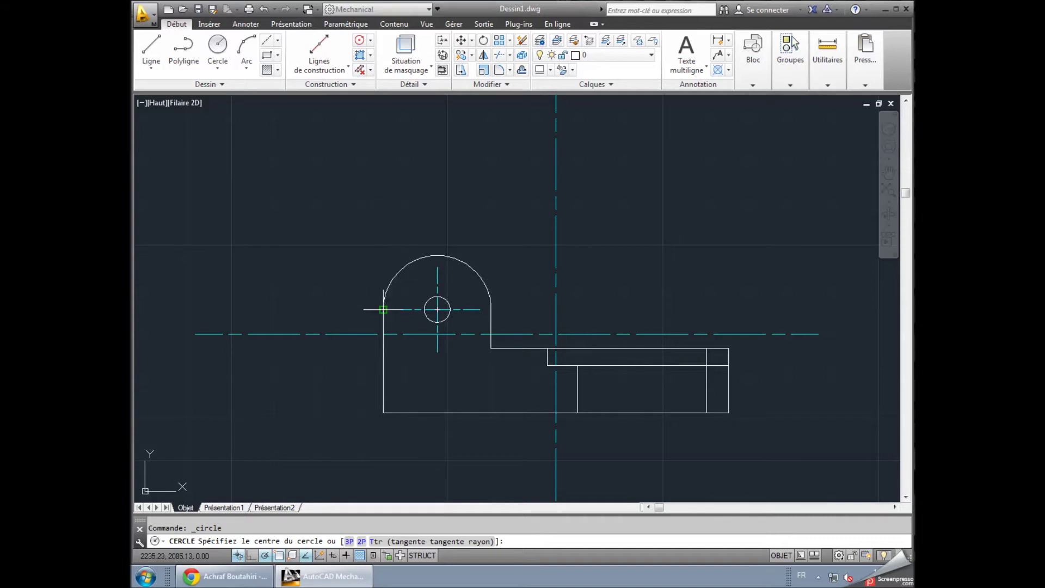
pyautogui.scroll(2, 382, 308)
pyautogui.scroll(2, 383, 308)
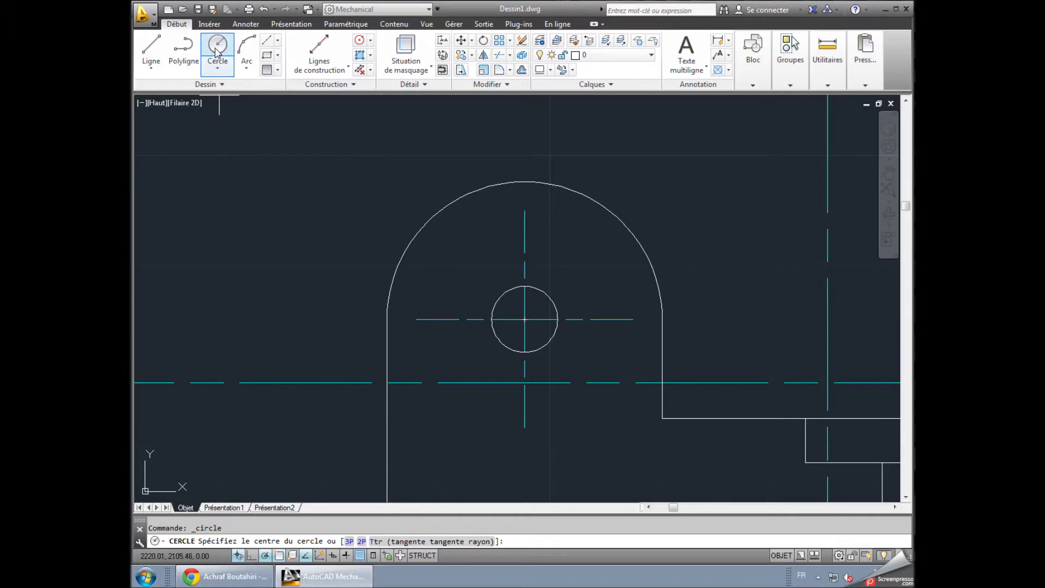
pyautogui.click(218, 51)
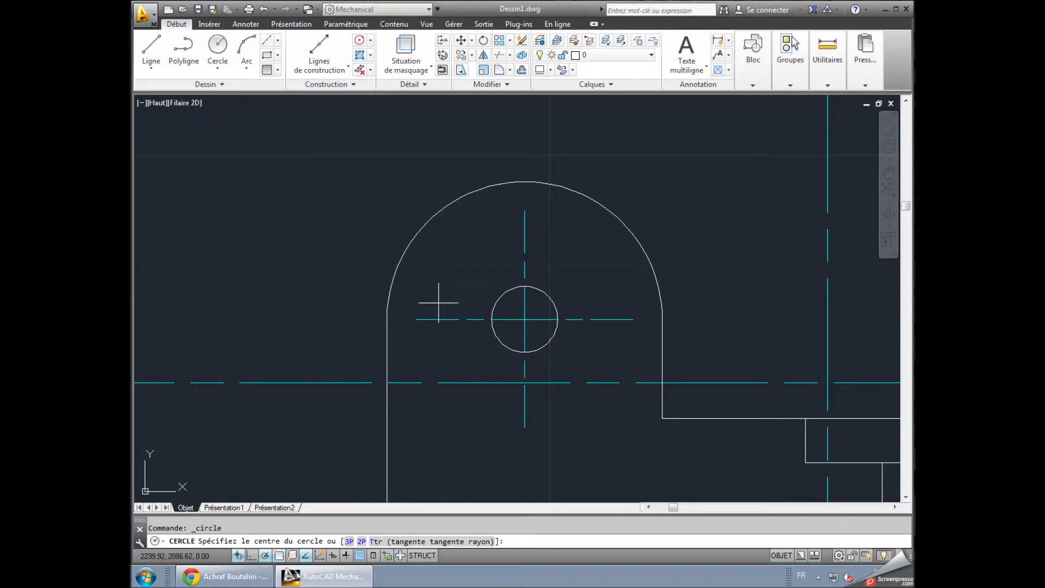
pyautogui.click(383, 113)
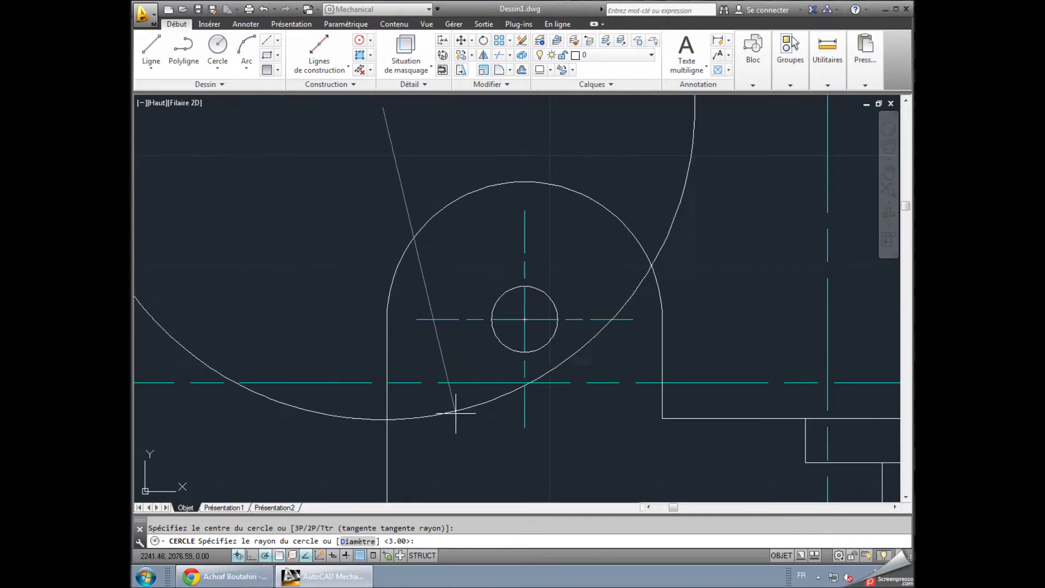
pyautogui.write('50')
pyautogui.press('Return')
pyautogui.scroll(-4, 567, 455)
pyautogui.scroll(-2, 543, 396)
pyautogui.moveTo(504, 312); pyautogui.dragTo(462, 272, button='middle')
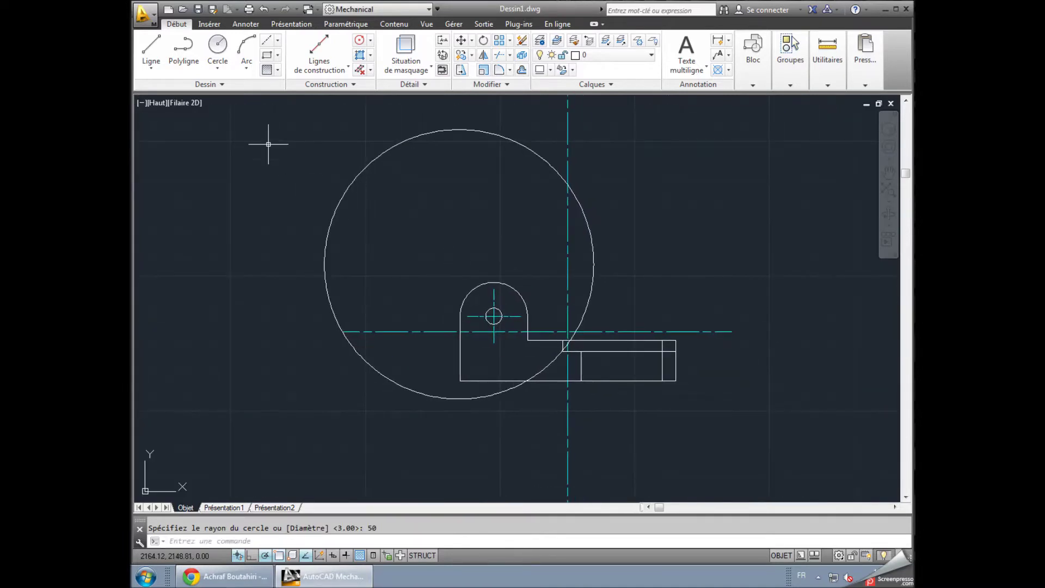
pyautogui.click(346, 24)
pyautogui.click(340, 49)
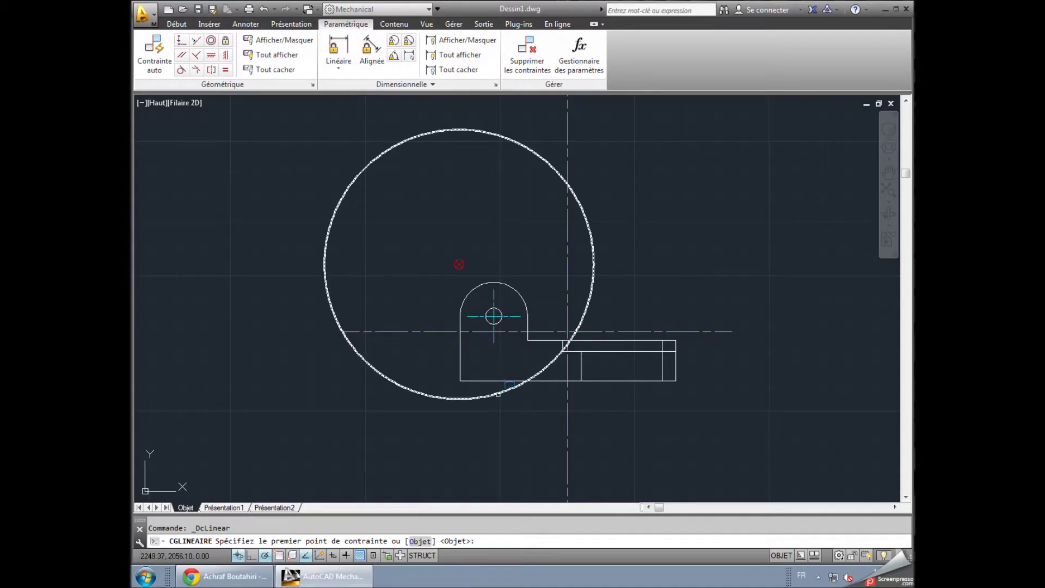
# - Constrain the circle centre 55 above the bracket's base (d13=55)
pyautogui.click(480, 381)
pyautogui.click(459, 264)
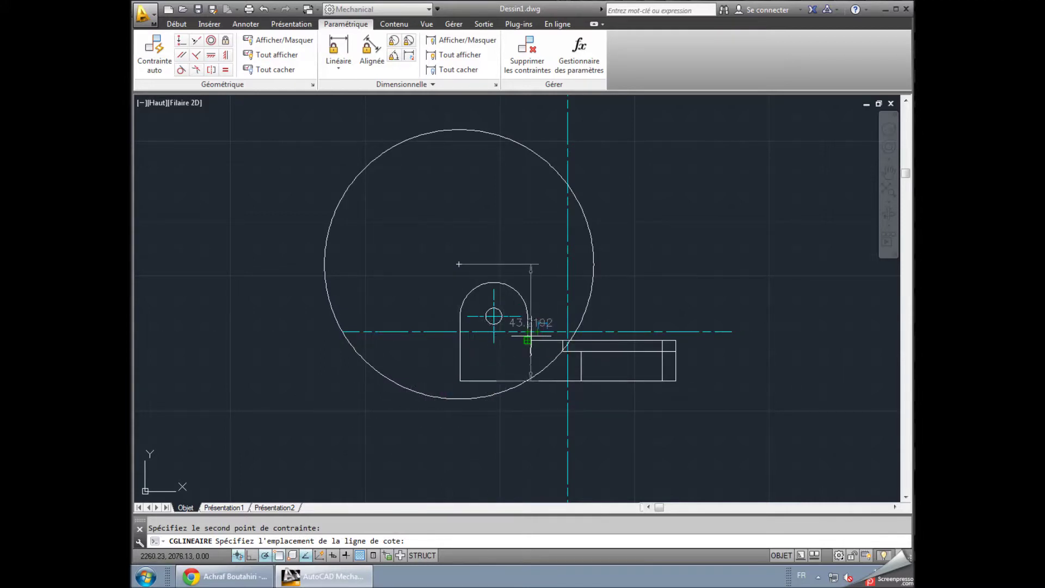
pyautogui.click(545, 338)
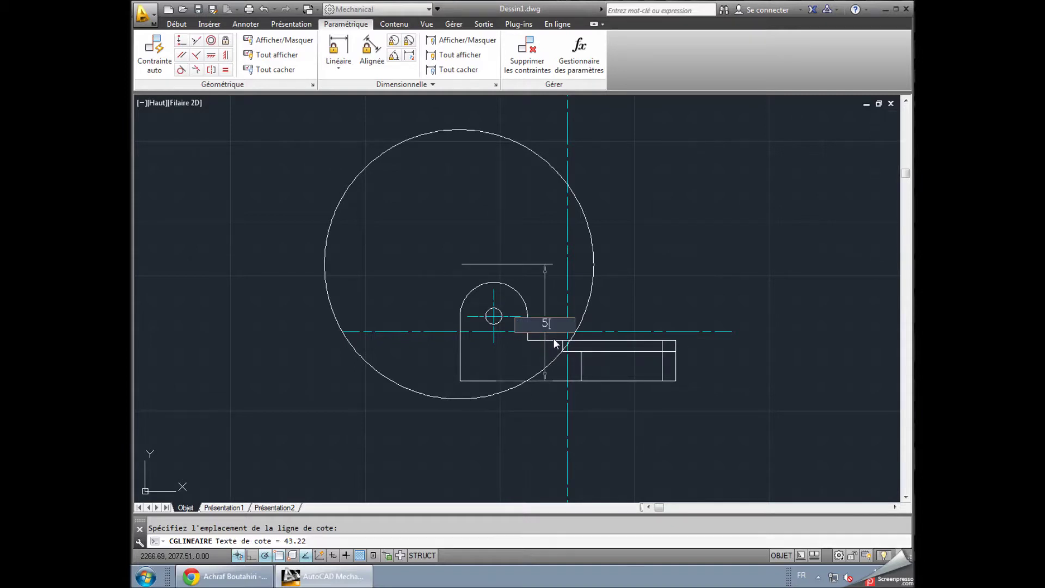
pyautogui.write('5')
pyautogui.press('Return')
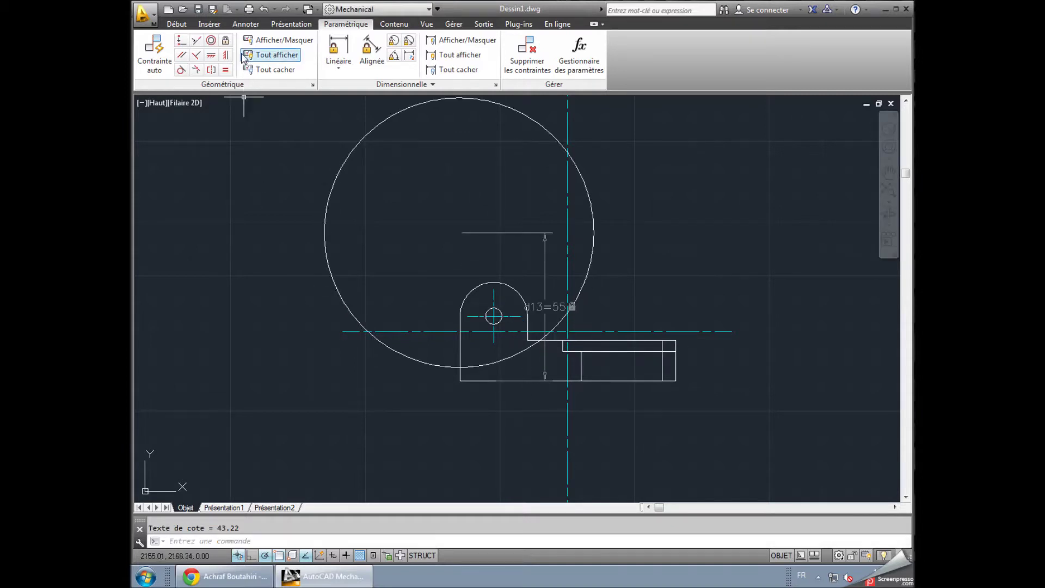
# - Constrain the circle centre horizontally to the part's left edge with offset 0 (d14=0)
pyautogui.click(338, 49)
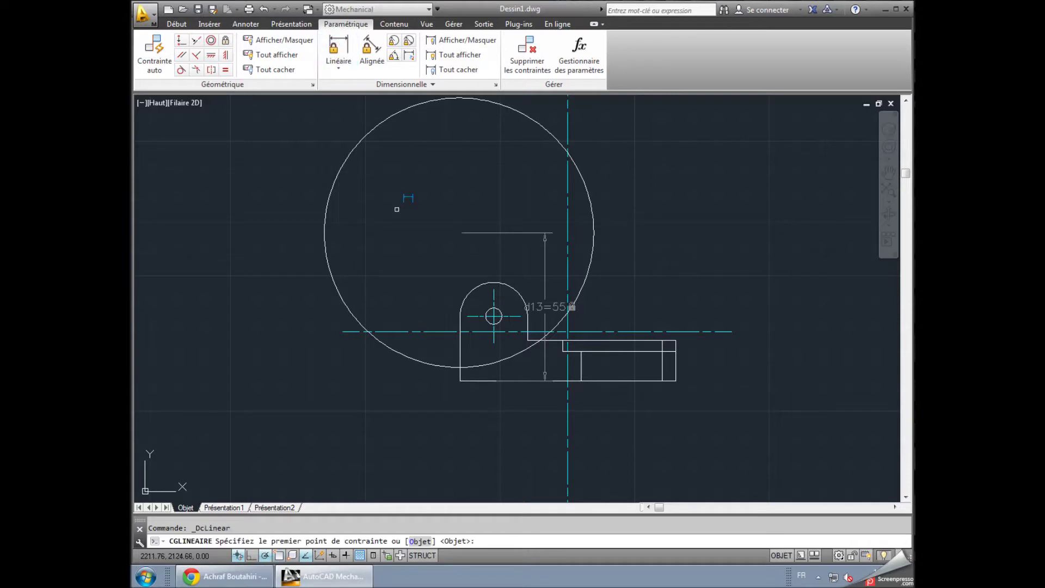
pyautogui.click(459, 349)
pyautogui.click(459, 232)
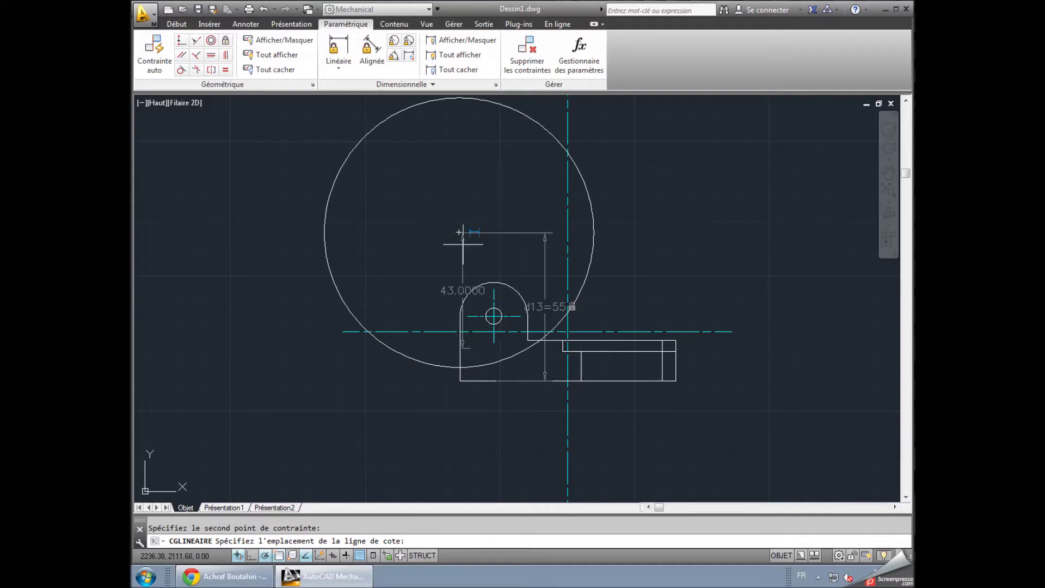
pyautogui.scroll(3, 459, 231)
pyautogui.scroll(2, 459, 231)
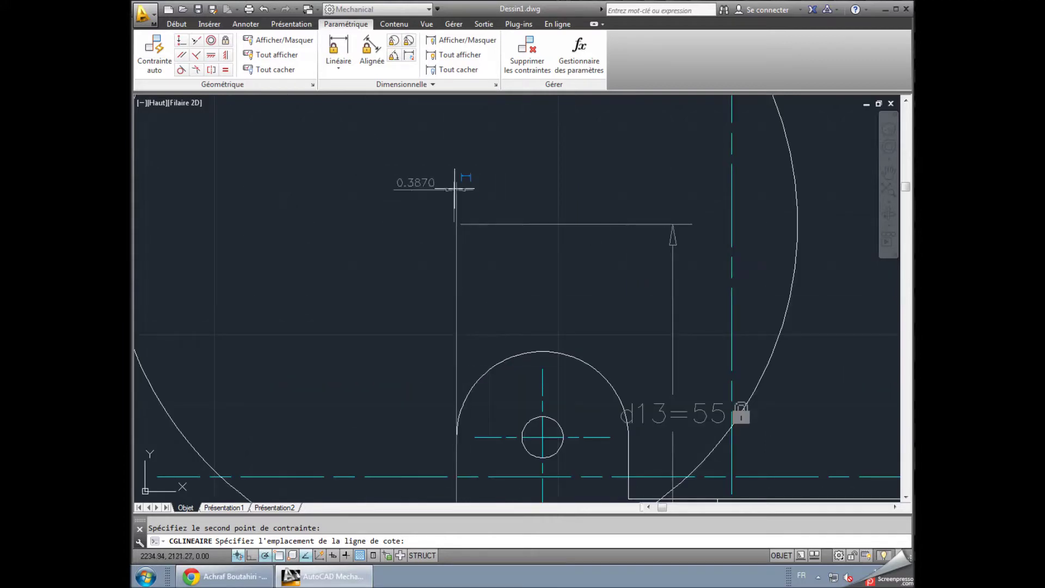
pyautogui.click(455, 209)
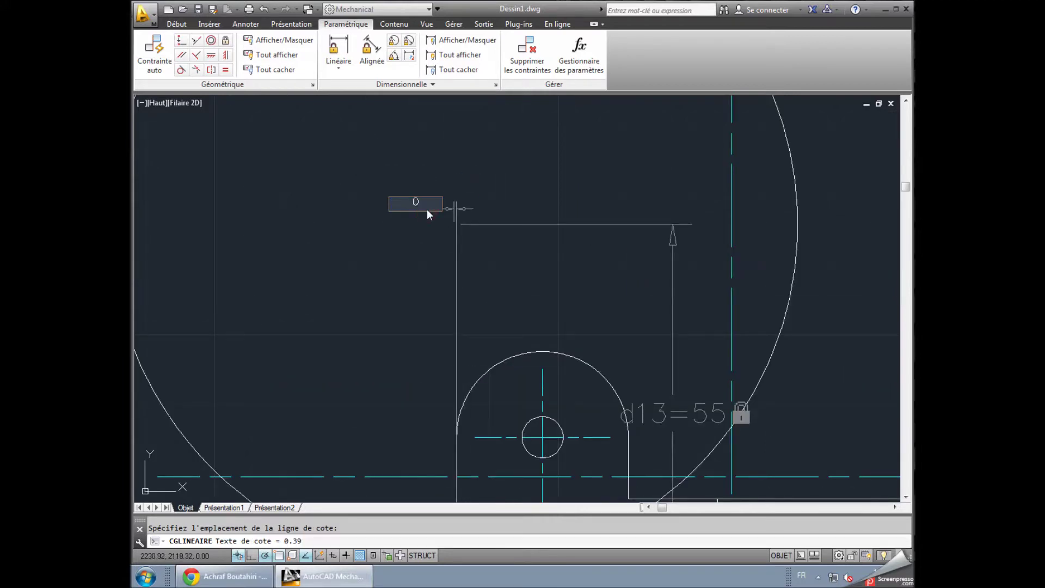
pyautogui.press('Return')
pyautogui.scroll(-3, 430, 208)
pyautogui.scroll(-2, 424, 185)
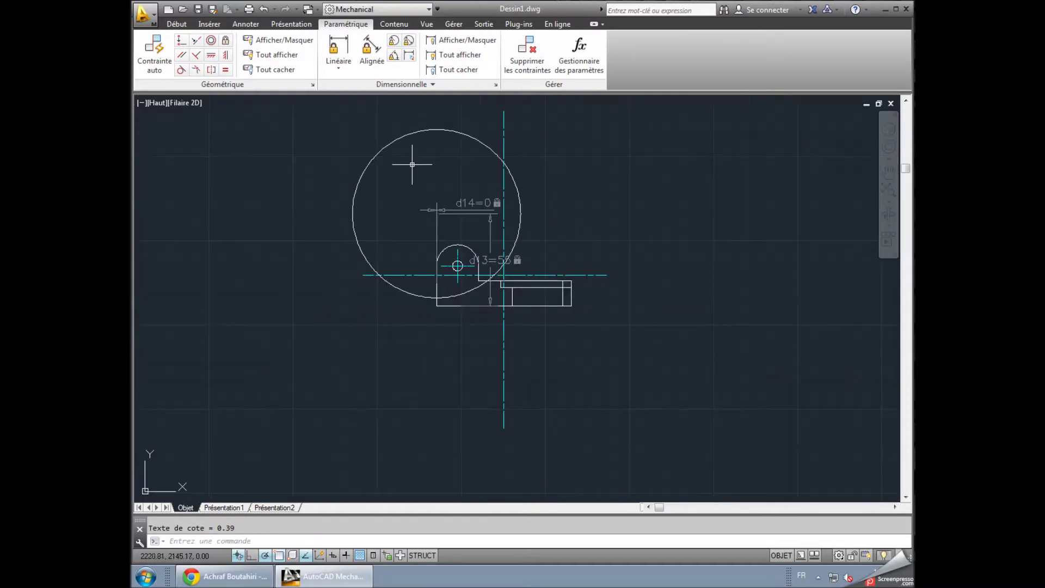
pyautogui.moveTo(362, 121); pyautogui.dragTo(320, 178, button='middle')
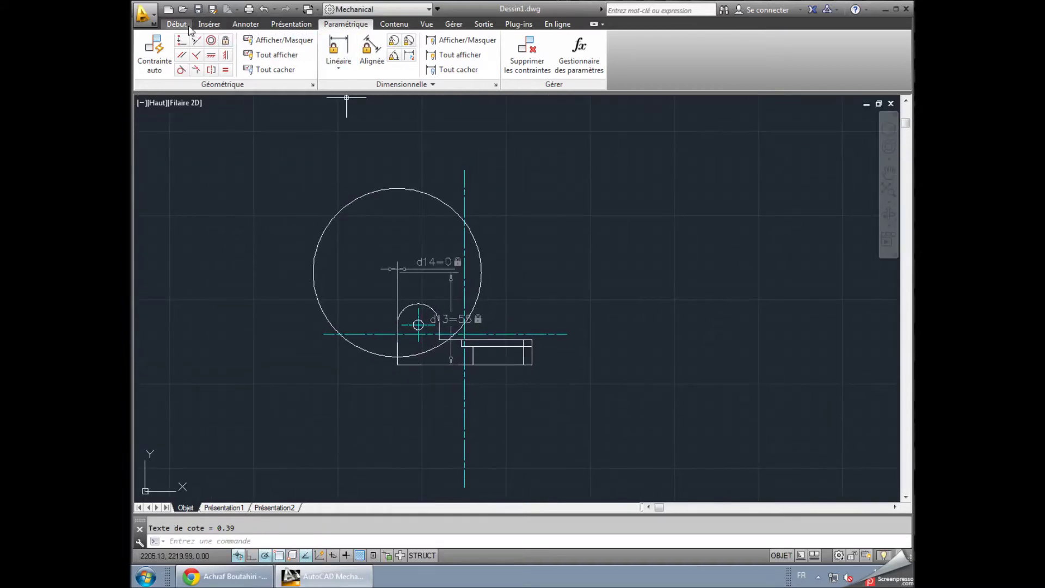
# - Start a trim with every object in the drawing selected as cutting edges
pyautogui.click(177, 24)
pyautogui.click(462, 56)
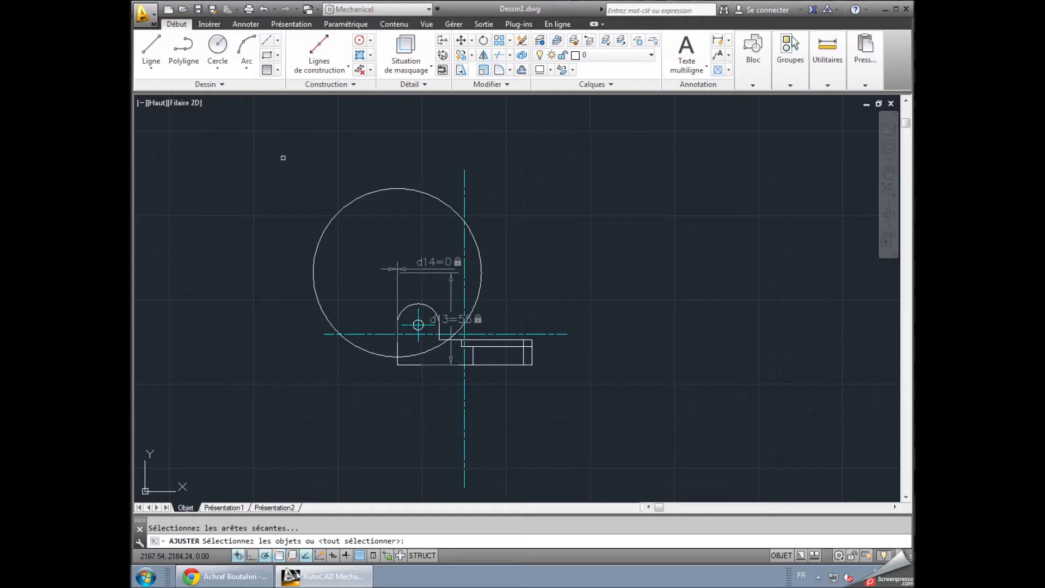
pyautogui.click(286, 158)
pyautogui.click(603, 402)
pyautogui.press('Return')
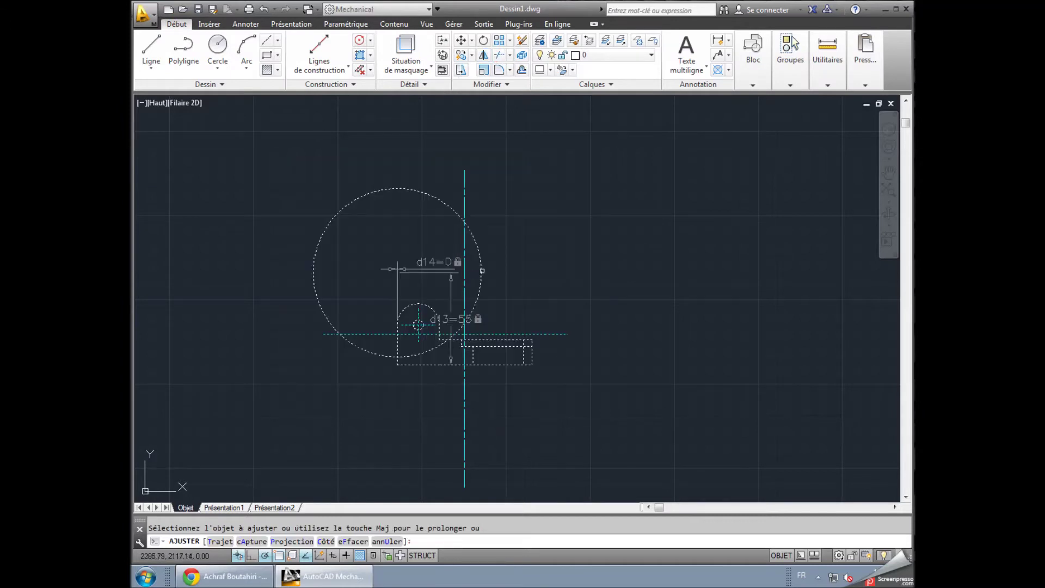
# - Trim away the circle's top, left and upper portions, leaving one concave arc
pyautogui.click(483, 269)
pyautogui.click(367, 350)
pyautogui.scroll(5, 438, 344)
pyautogui.click(496, 313)
pyautogui.press('Return')
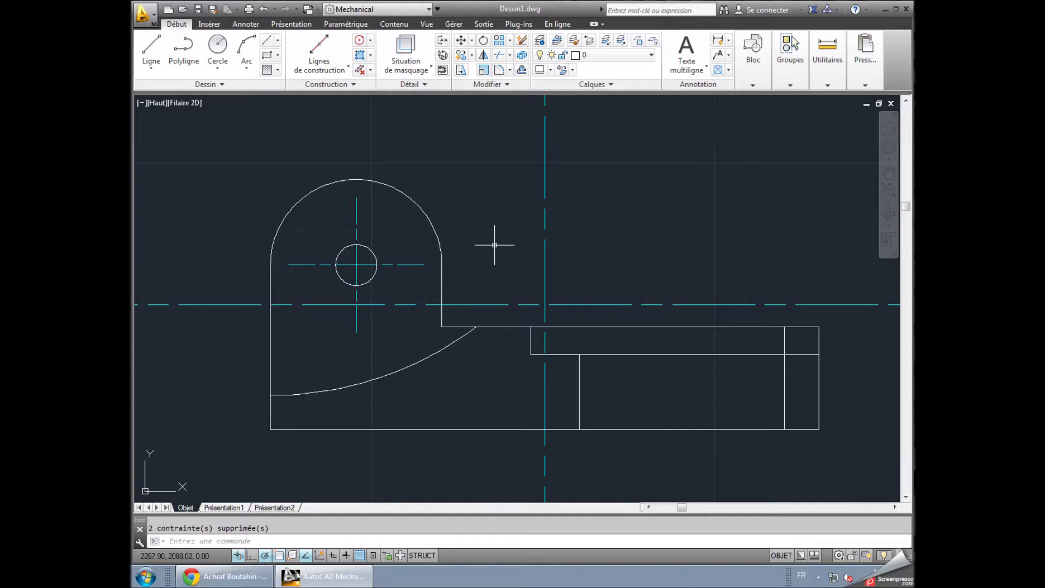
pyautogui.scroll(-2, 494, 245)
pyautogui.moveTo(494, 222); pyautogui.dragTo(416, 246, button='middle')
pyautogui.press('Escape')
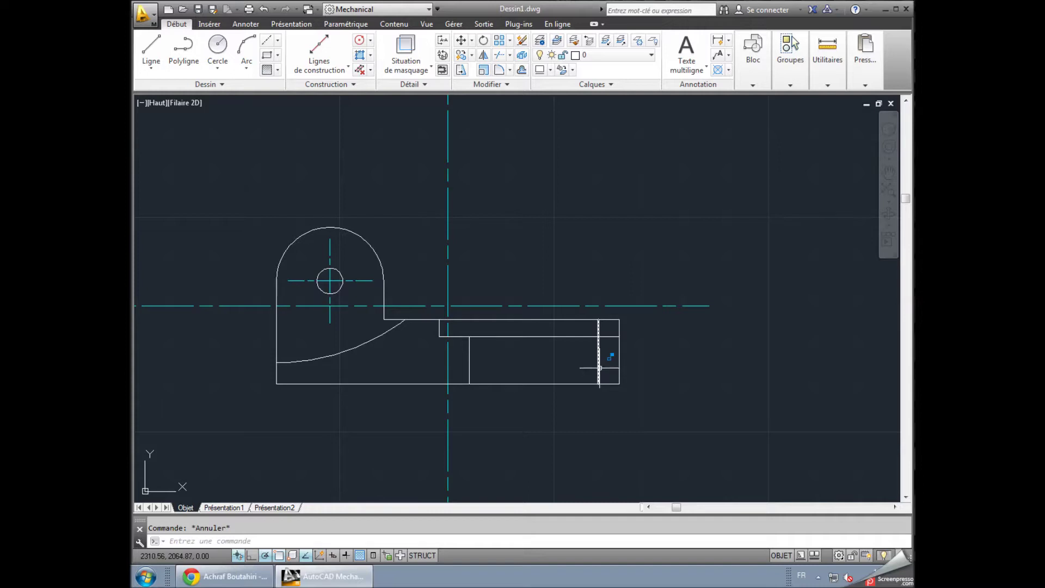
# - Give the slot's right vertical line the HIDDEN linetype with linetype scale 0.4
pyautogui.click(599, 369)
pyautogui.rightClick(599, 387)
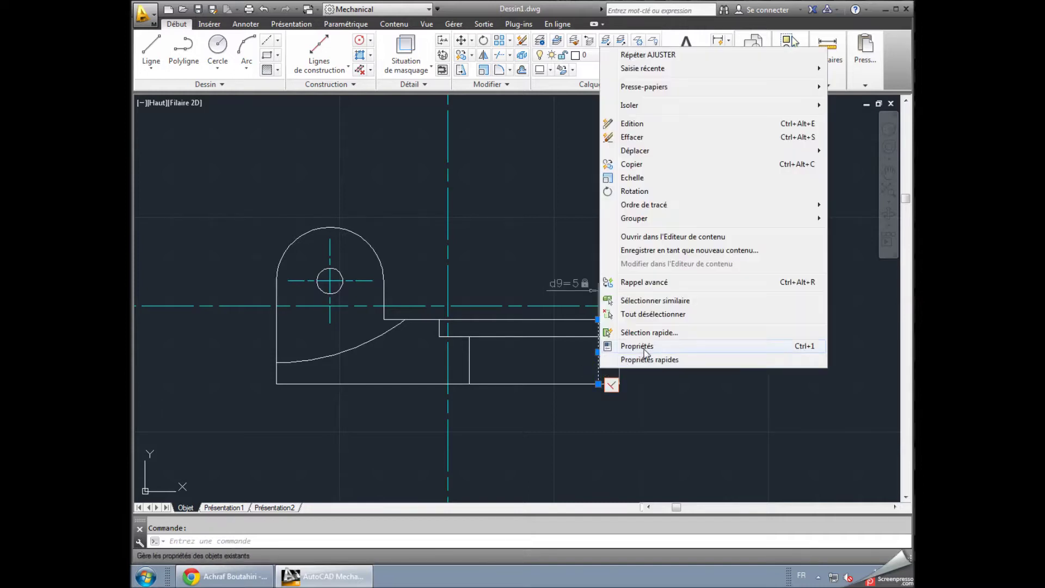
pyautogui.click(636, 346)
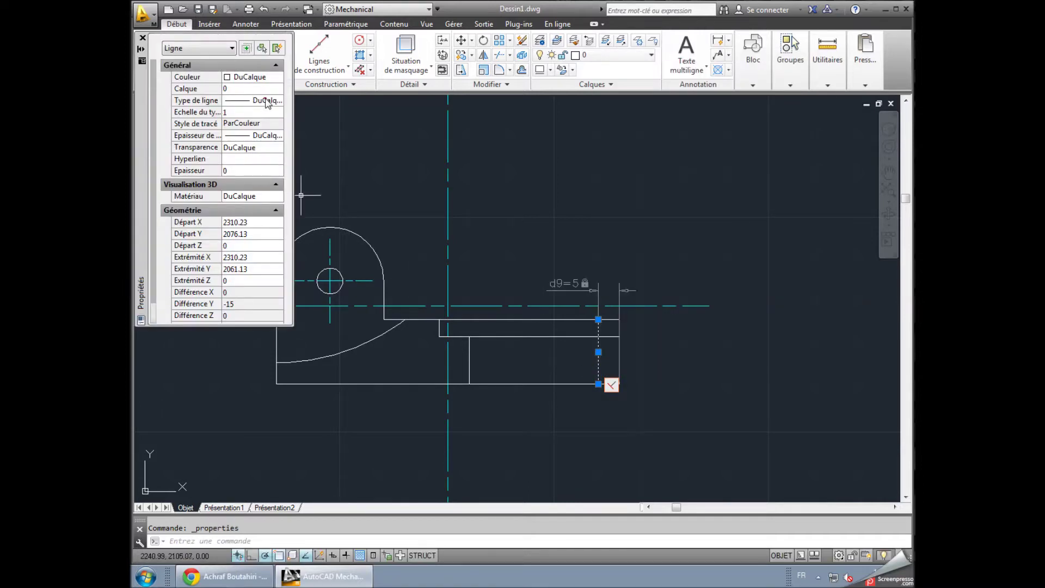
pyautogui.click(266, 103)
pyautogui.moveTo(281, 143); pyautogui.dragTo(282, 187)
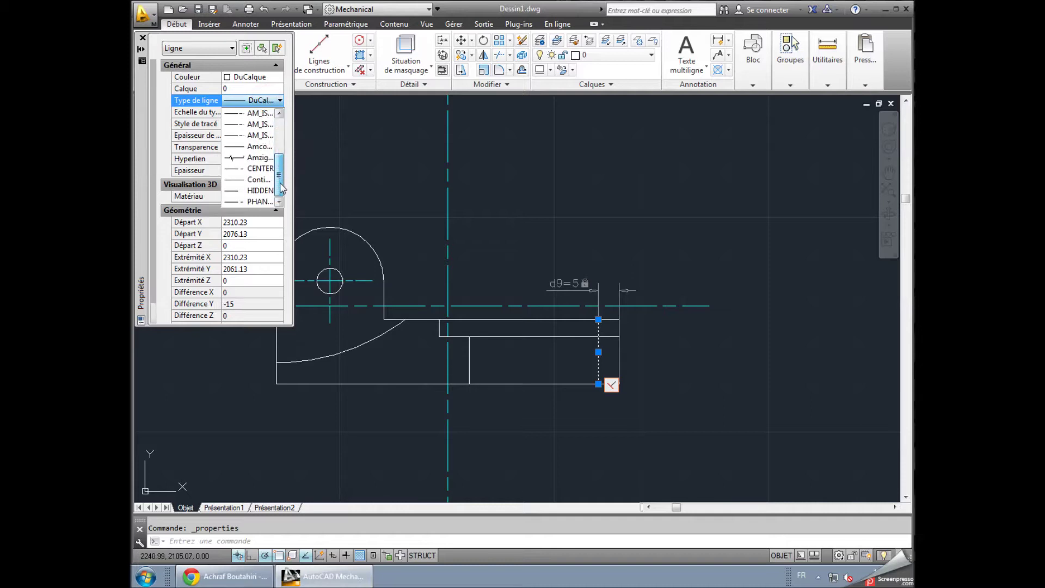
pyautogui.click(260, 190)
pyautogui.click(237, 113)
pyautogui.write('0.4')
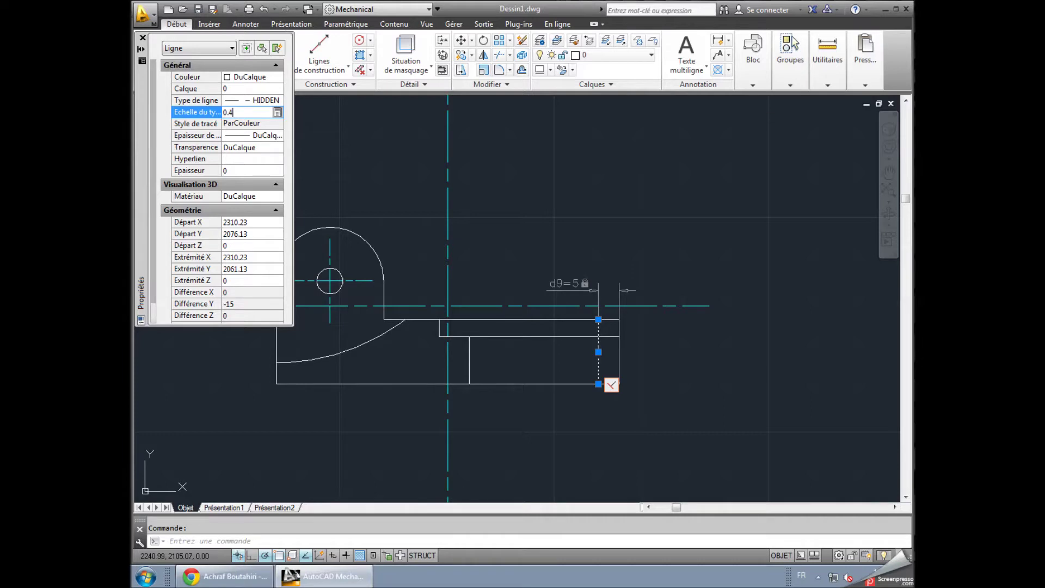
pyautogui.press('Return')
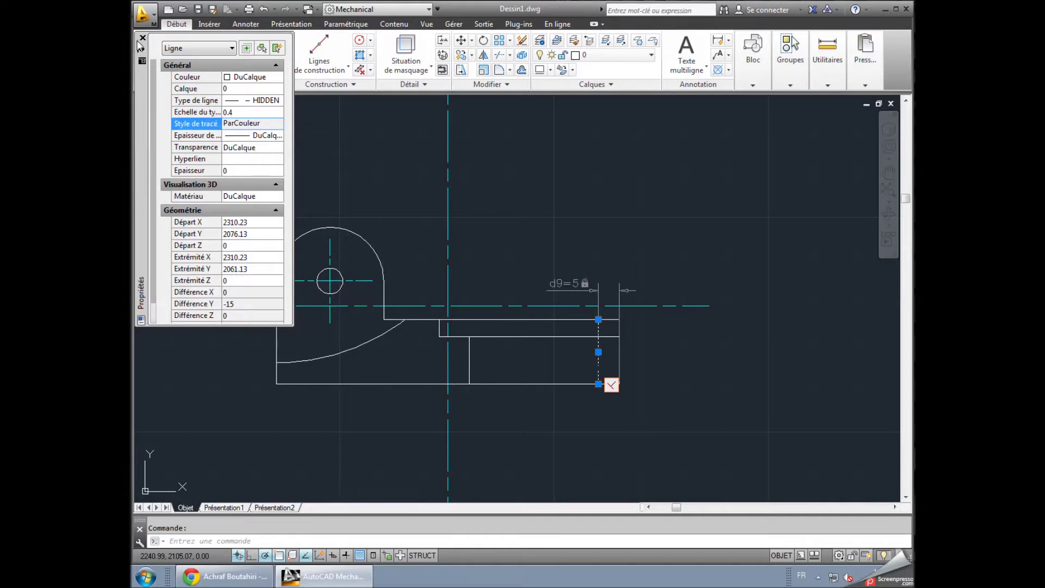
pyautogui.click(142, 38)
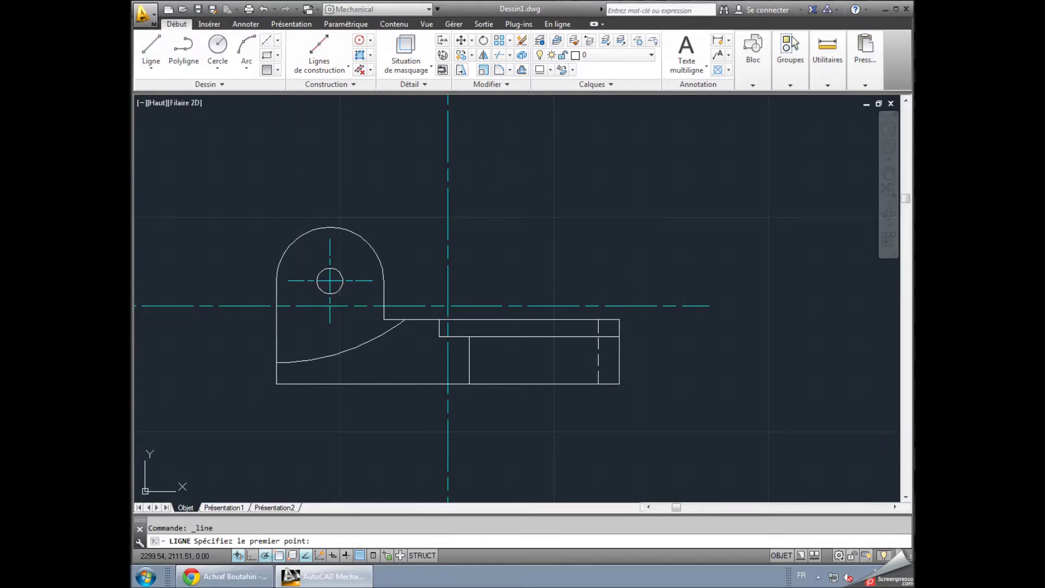
pyautogui.press('Escape')
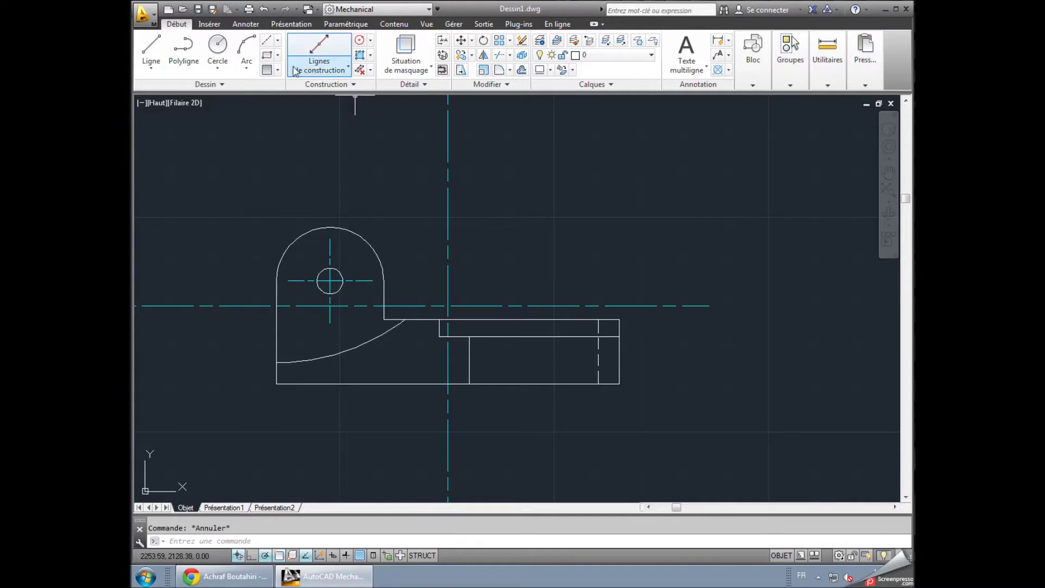
# - Hatch the lower-left region below the arc up to the slot line
pyautogui.click(267, 69)
pyautogui.click(418, 362)
pyautogui.press('Escape')
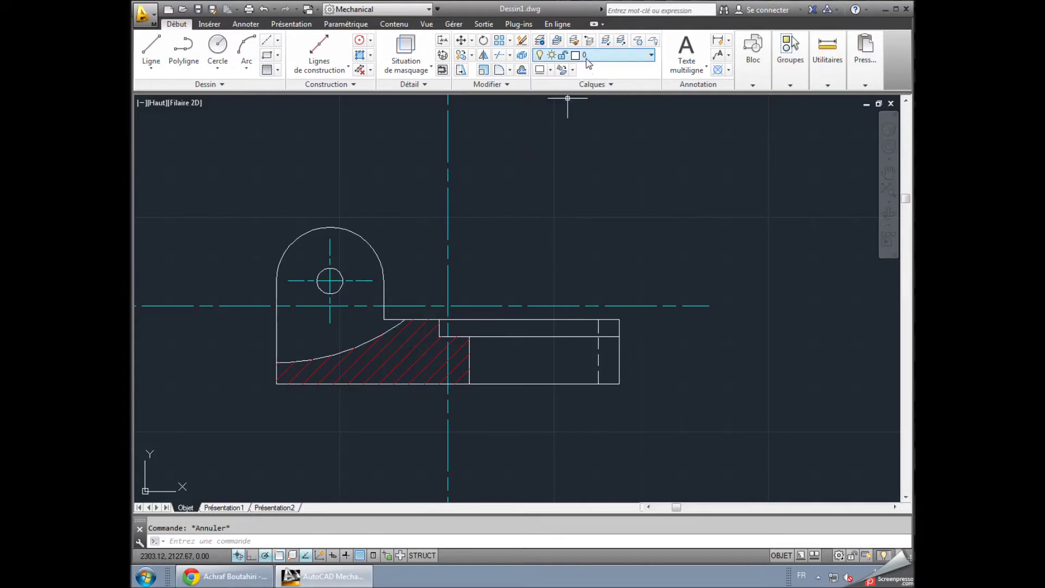
pyautogui.click(540, 143)
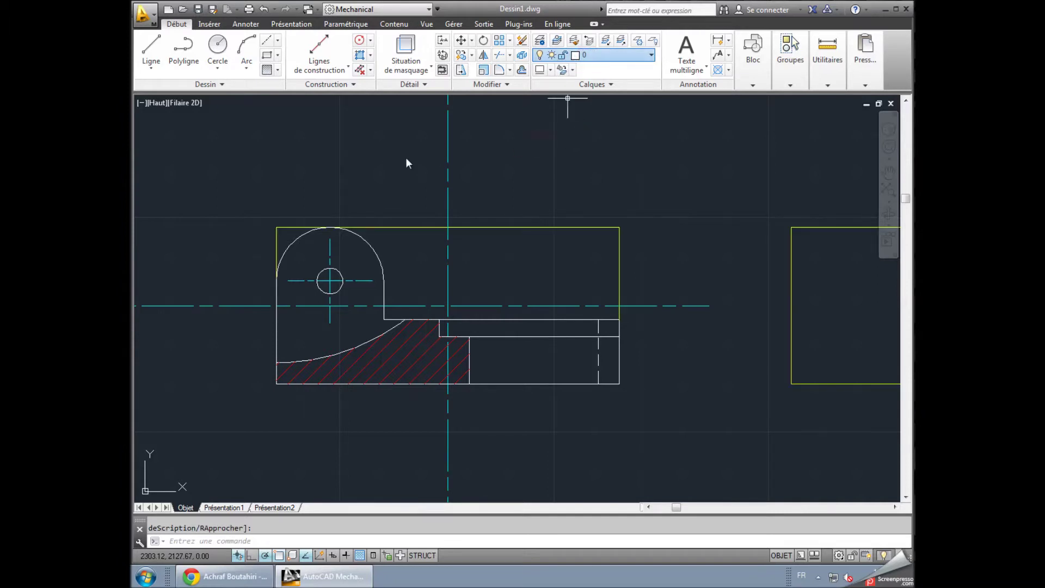
pyautogui.click(487, 184)
pyautogui.press('Escape')
pyautogui.scroll(-4, 485, 171)
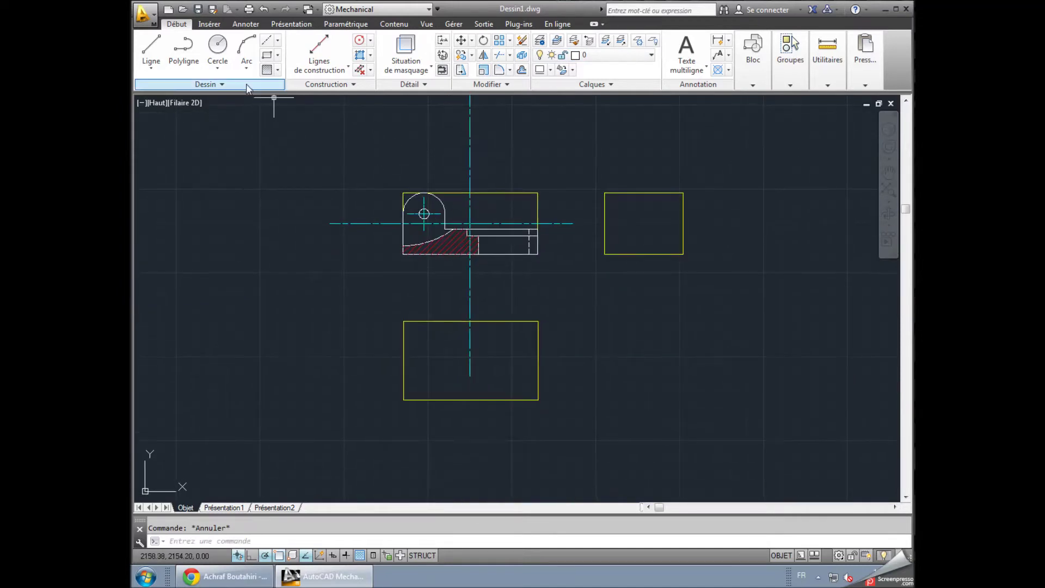
# - Project automatic construction lines right and down from the front view's 17 objects
pyautogui.click(334, 71)
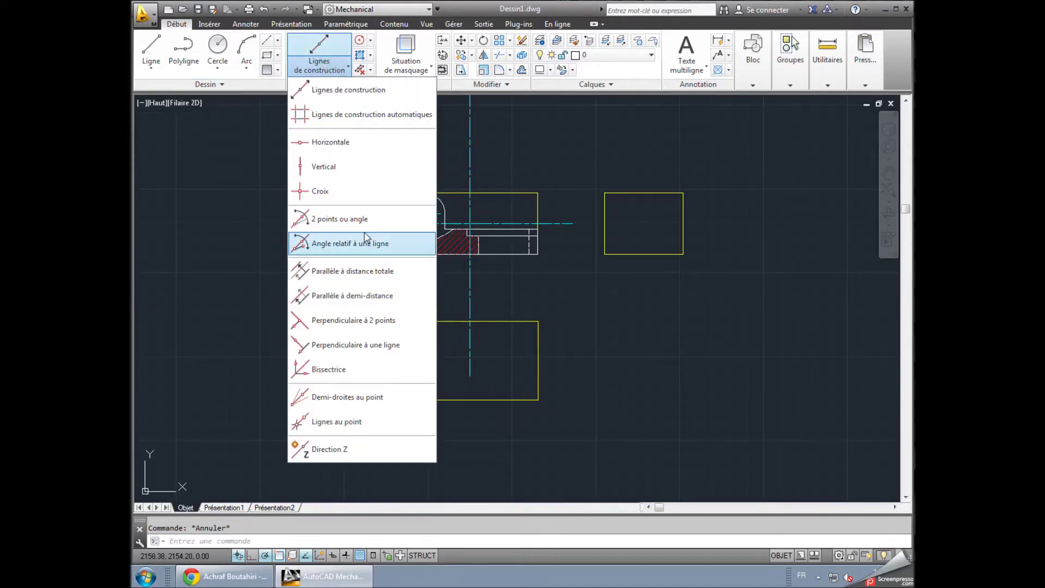
pyautogui.click(344, 121)
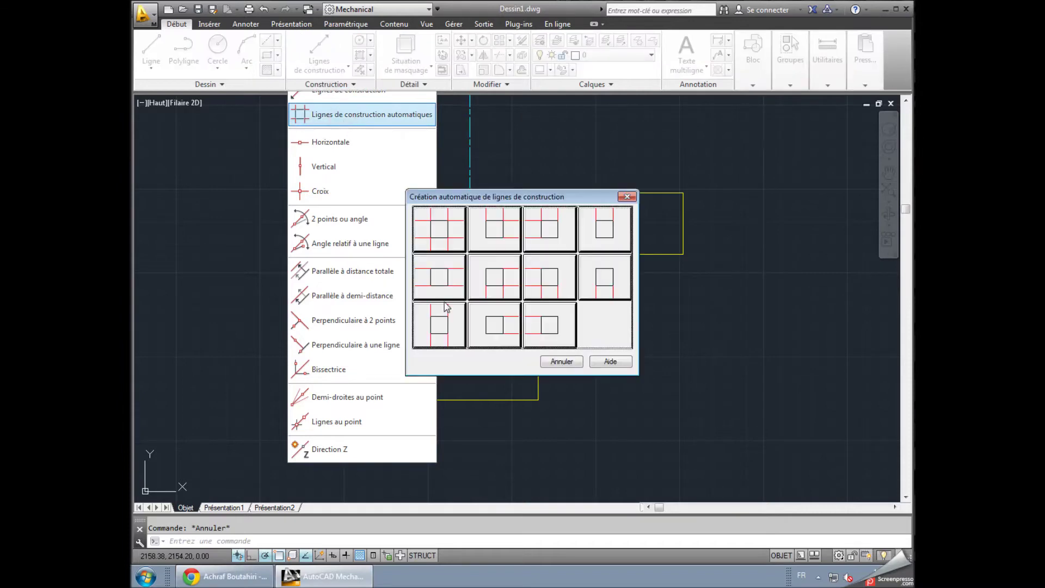
pyautogui.click(496, 284)
pyautogui.click(379, 180)
pyautogui.click(517, 268)
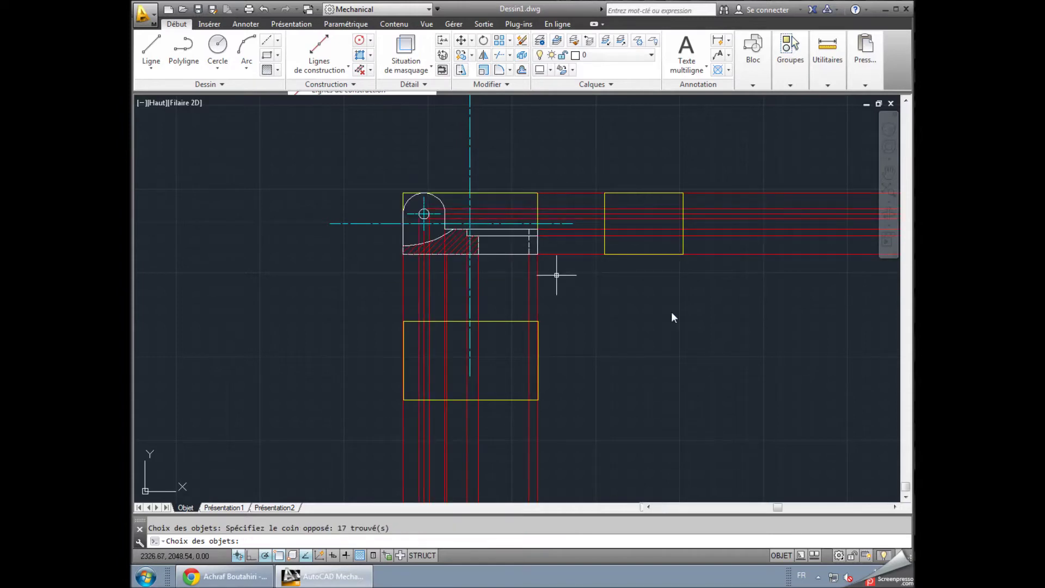
pyautogui.press('Return')
pyautogui.scroll(4, 299, 240)
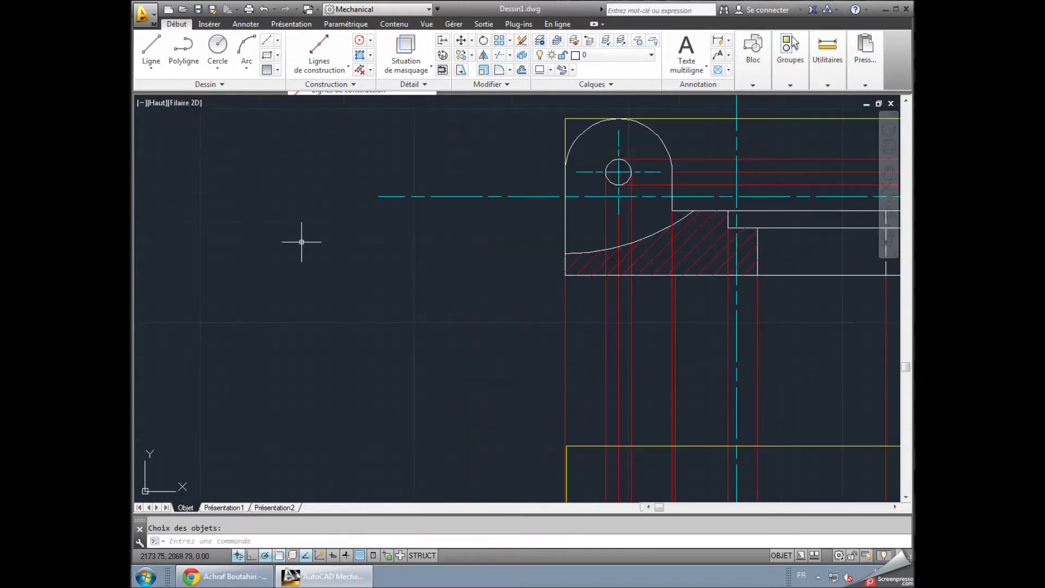
pyautogui.moveTo(471, 341); pyautogui.dragTo(205, 326, button='middle')
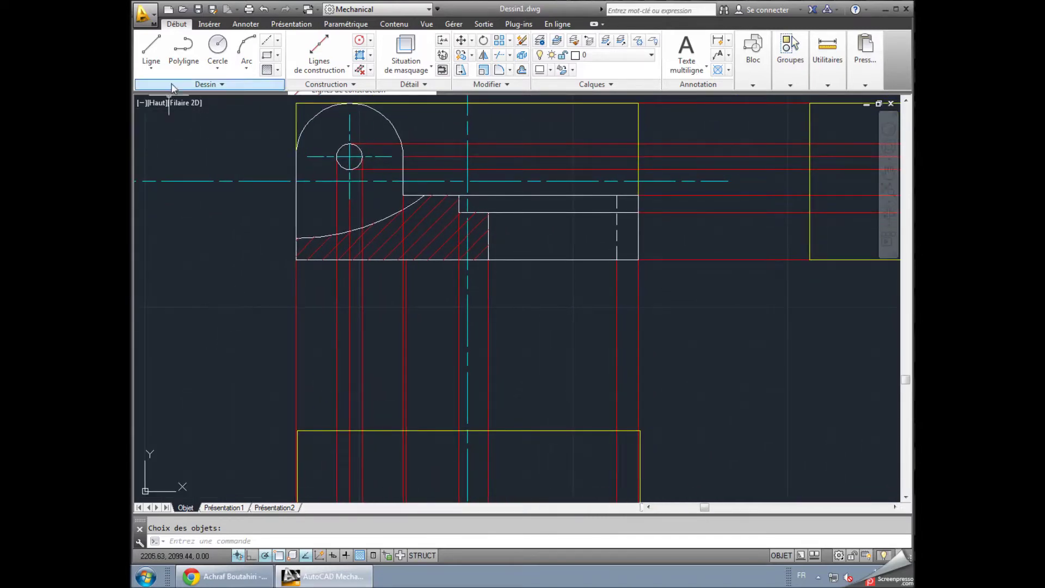
# - Add a trial 0.39 linear constraint between the lower and front view corners, then undo it
pyautogui.click(336, 27)
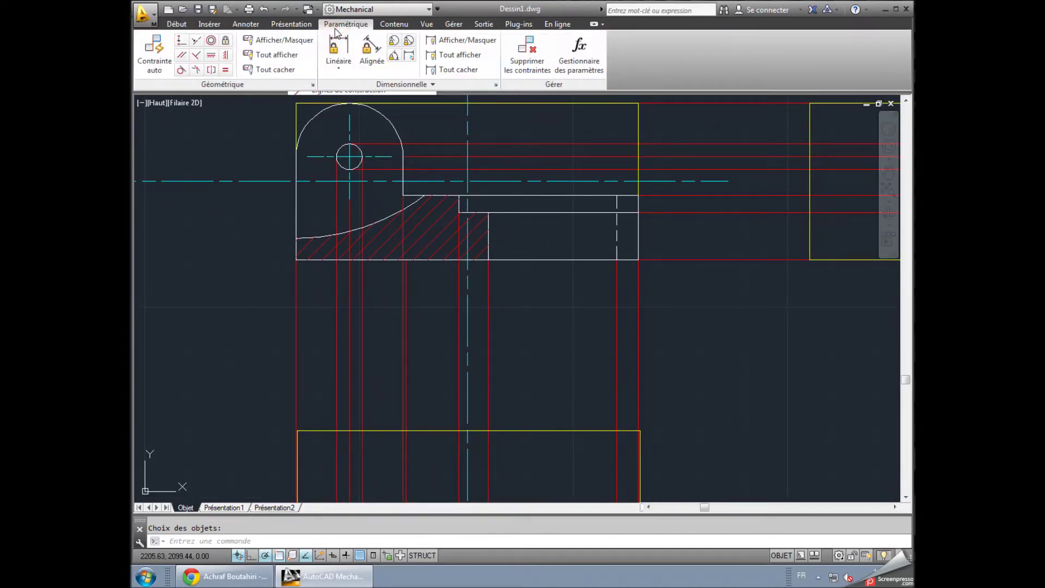
pyautogui.click(338, 49)
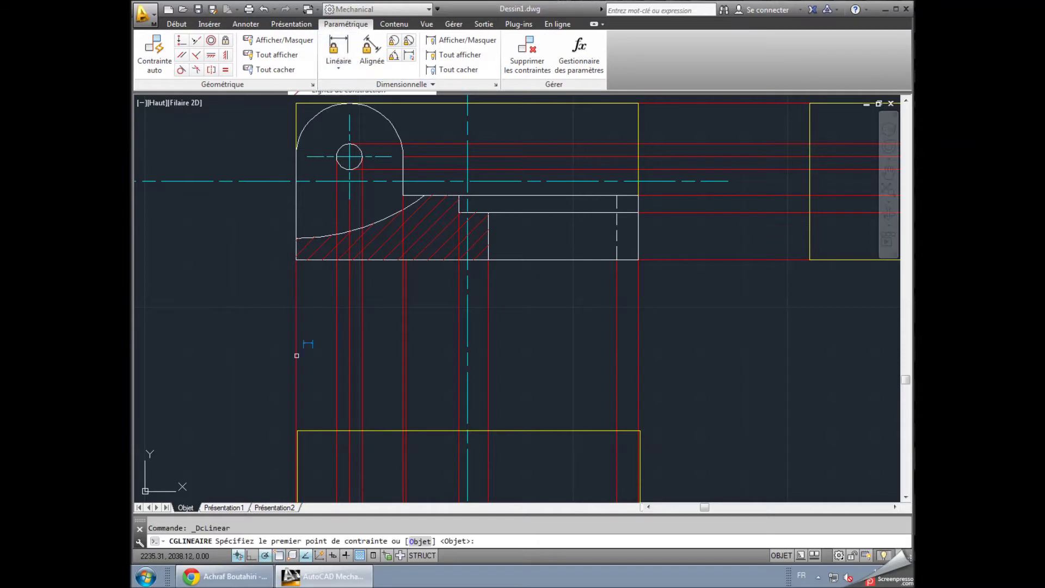
pyautogui.click(298, 431)
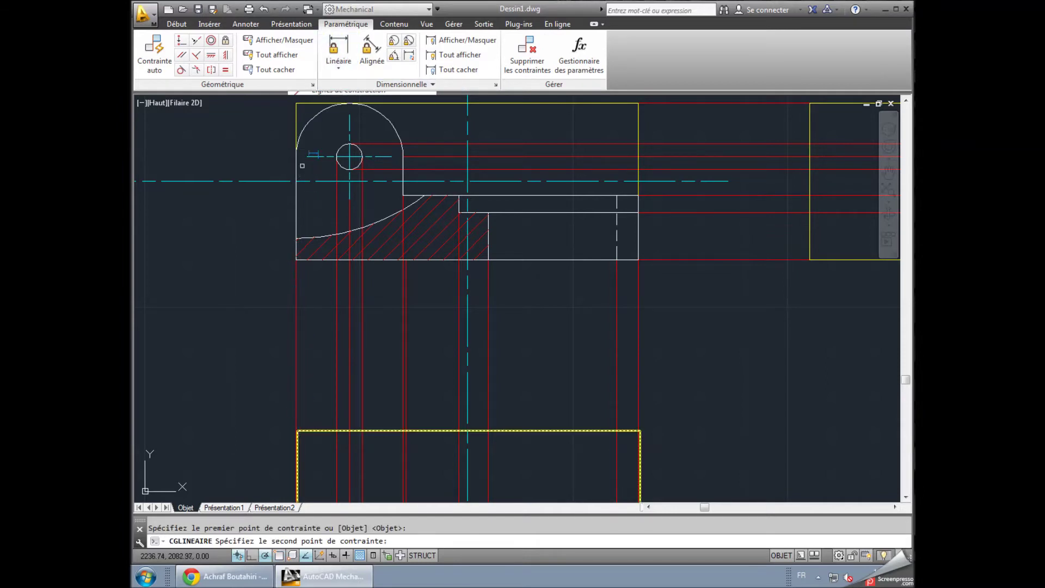
pyautogui.click(296, 102)
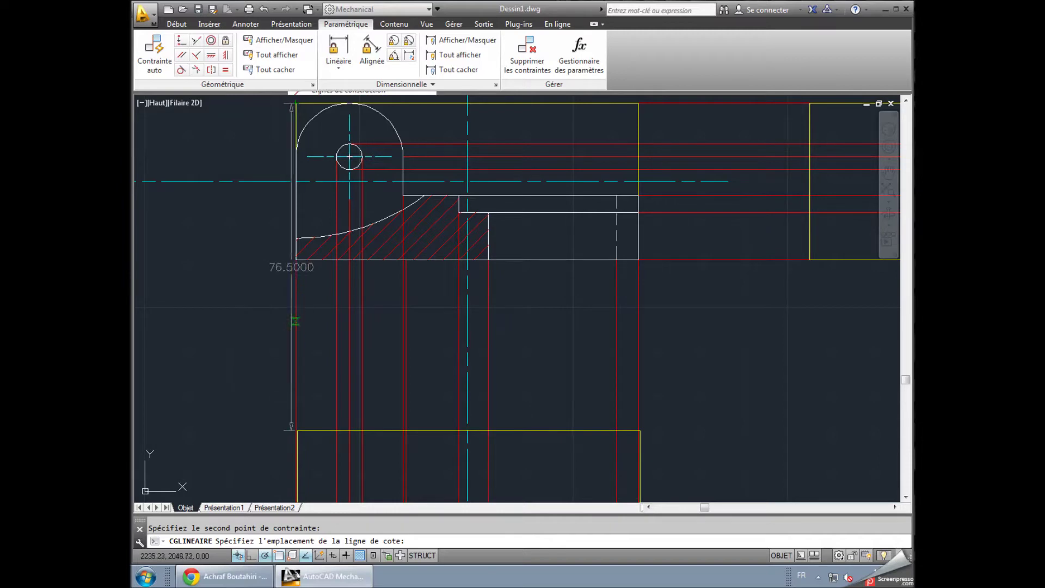
pyautogui.scroll(-2, 297, 430)
pyautogui.scroll(3, 296, 430)
pyautogui.scroll(4, 296, 429)
pyautogui.scroll(4, 296, 429)
pyautogui.scroll(4, 296, 444)
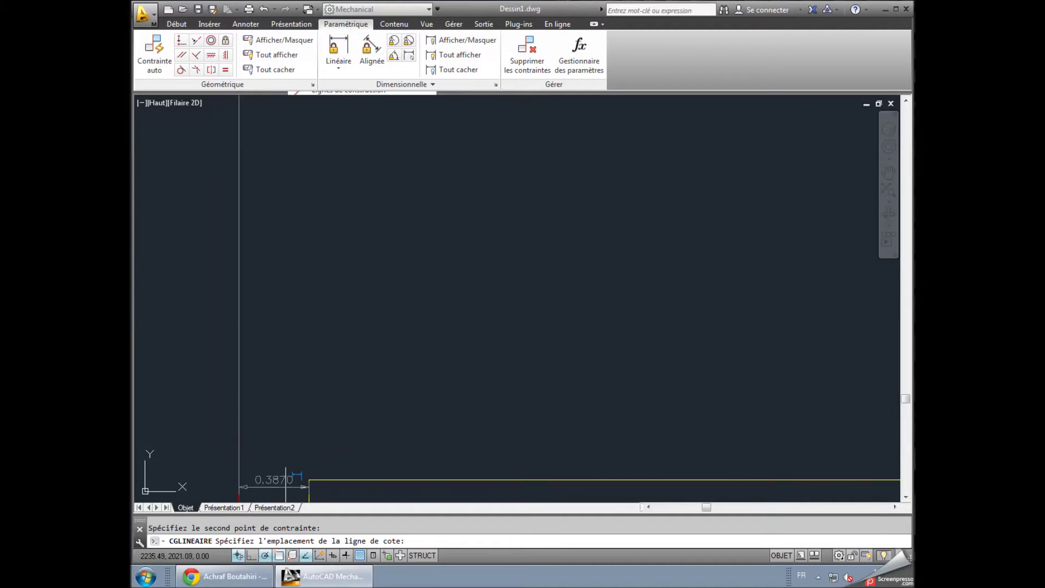
pyautogui.click(297, 486)
pyautogui.press('Return')
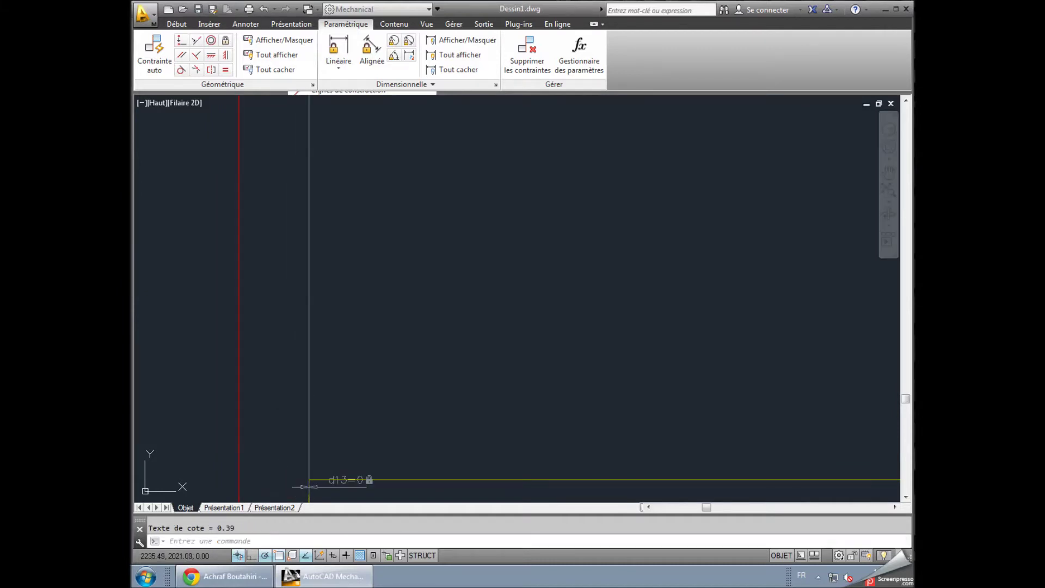
pyautogui.hotkey('ctrl', 'z')
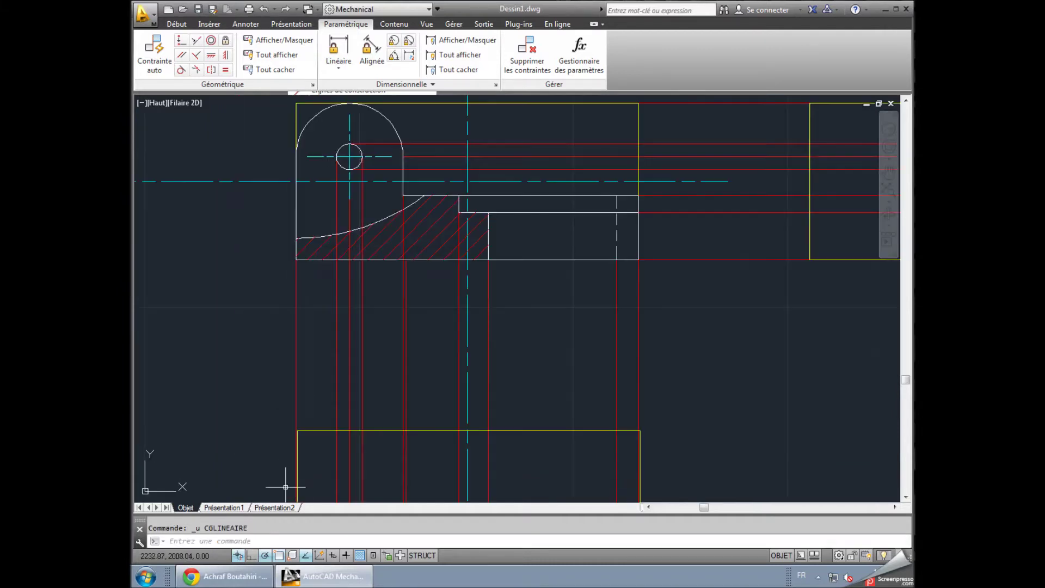
# - Make the front view's and lower view's left edges collinear
pyautogui.click(195, 42)
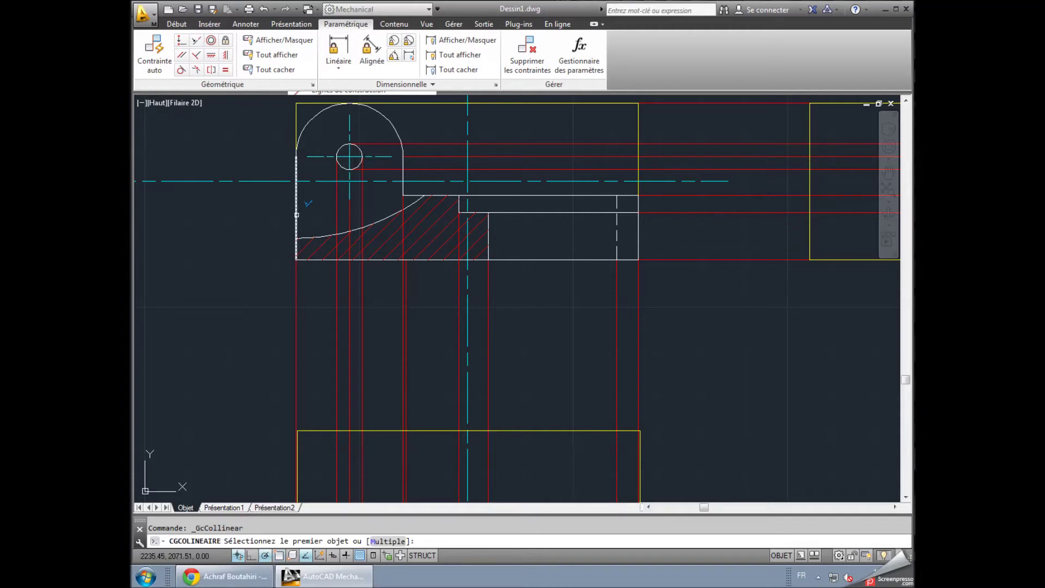
pyautogui.click(295, 220)
pyautogui.click(299, 448)
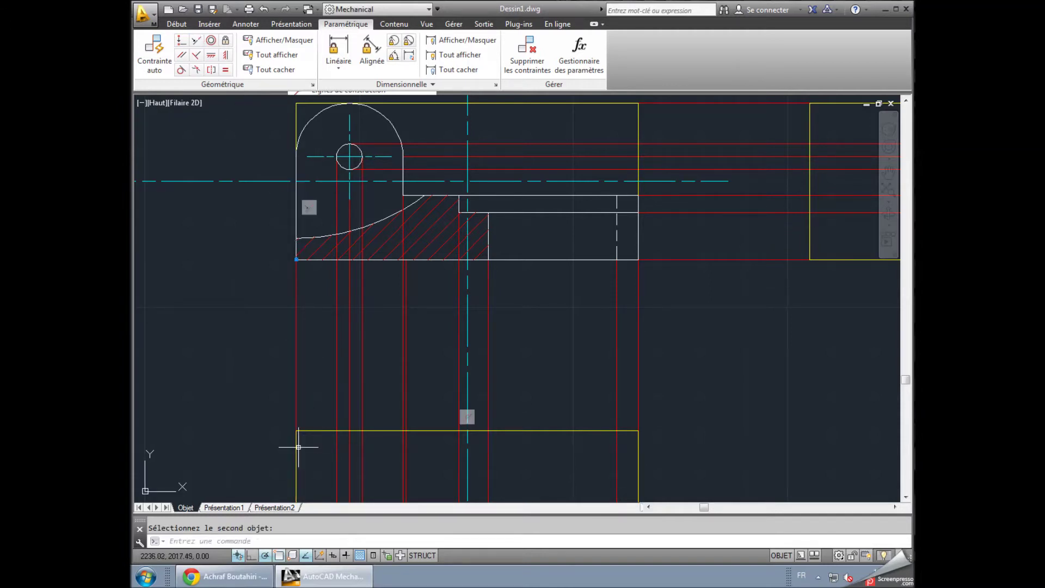
pyautogui.press('Escape')
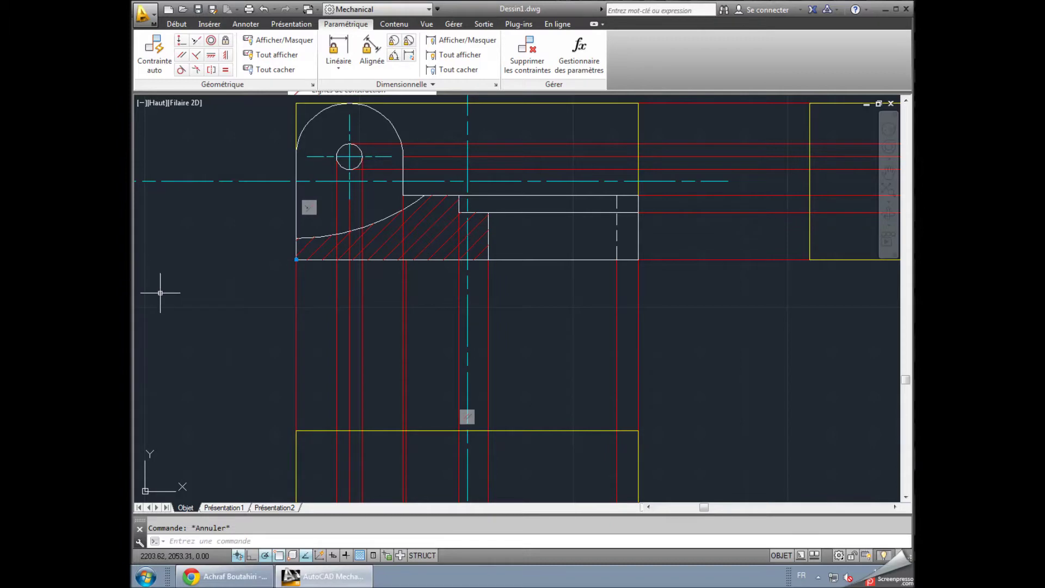
# - Auto-constrain the whole drawing (14 constraints on 19 objects) and hide all constraints
pyautogui.scroll(-2, 160, 293)
pyautogui.moveTo(171, 308); pyautogui.dragTo(248, 272, button='middle')
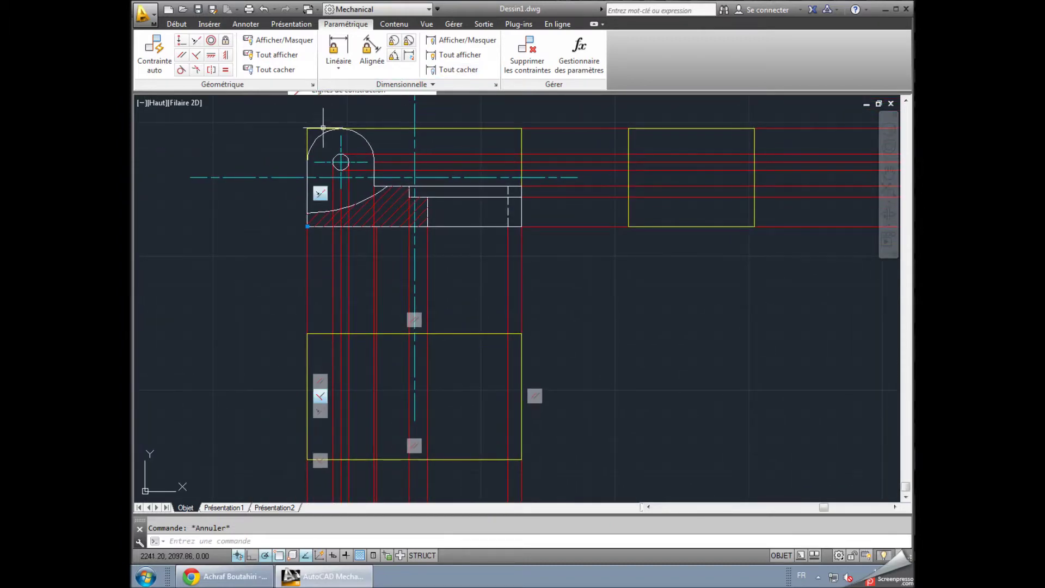
pyautogui.scroll(-2, 283, 118)
pyautogui.moveTo(283, 118); pyautogui.dragTo(614, 381)
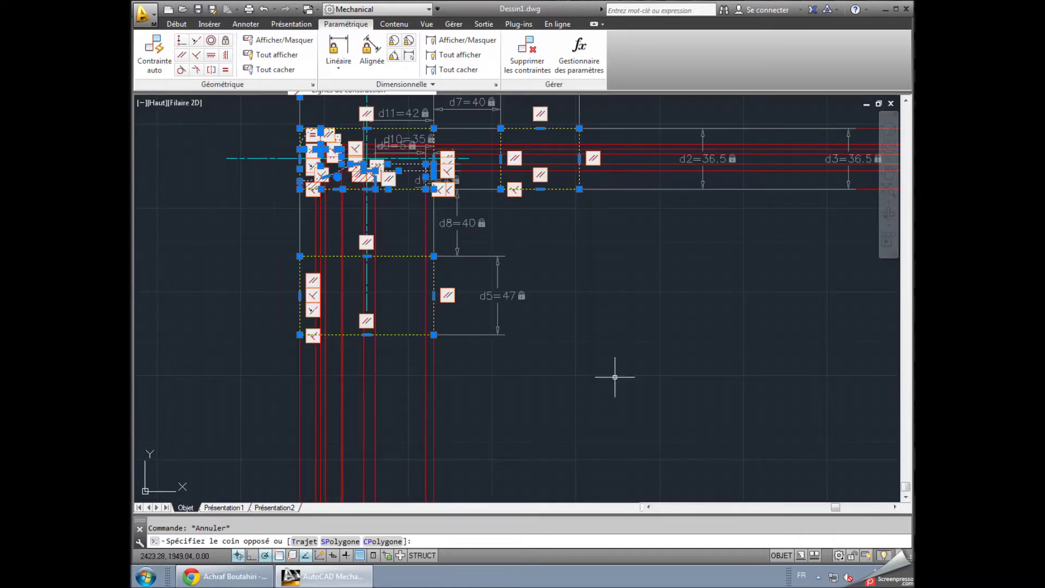
pyautogui.click(151, 60)
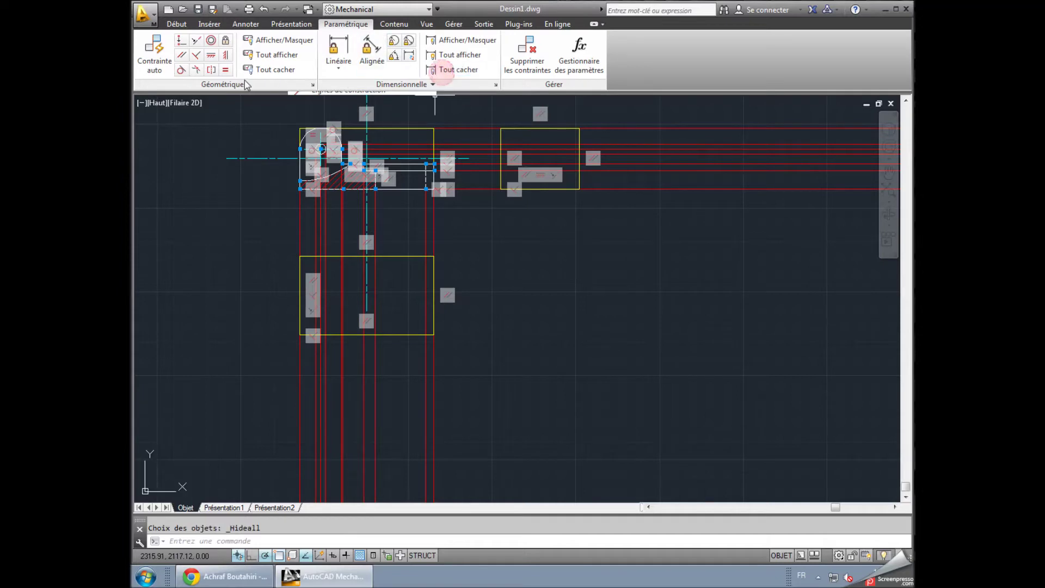
pyautogui.click(275, 69)
pyautogui.moveTo(236, 280); pyautogui.dragTo(242, 343, button='middle')
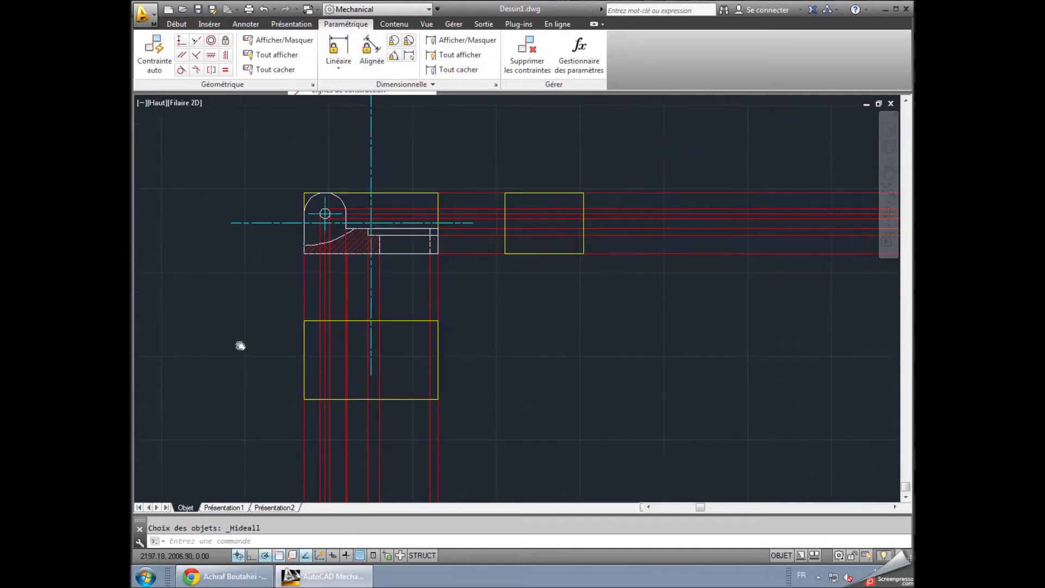
pyautogui.click(177, 24)
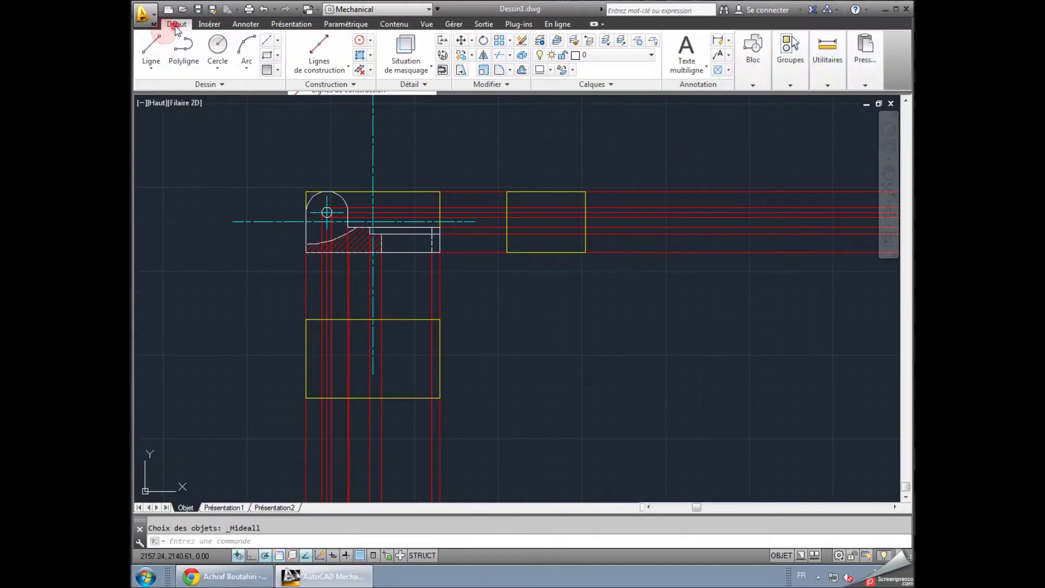
# - Draw a 45° diagonal line down-right from the point below the side view's left edge
pyautogui.click(157, 46)
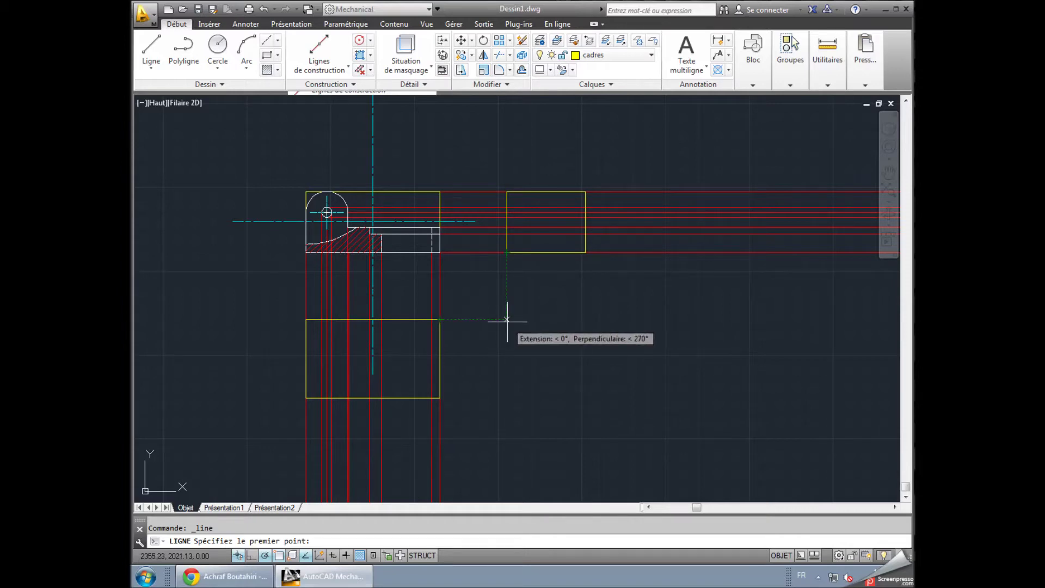
pyautogui.scroll(2, 507, 321)
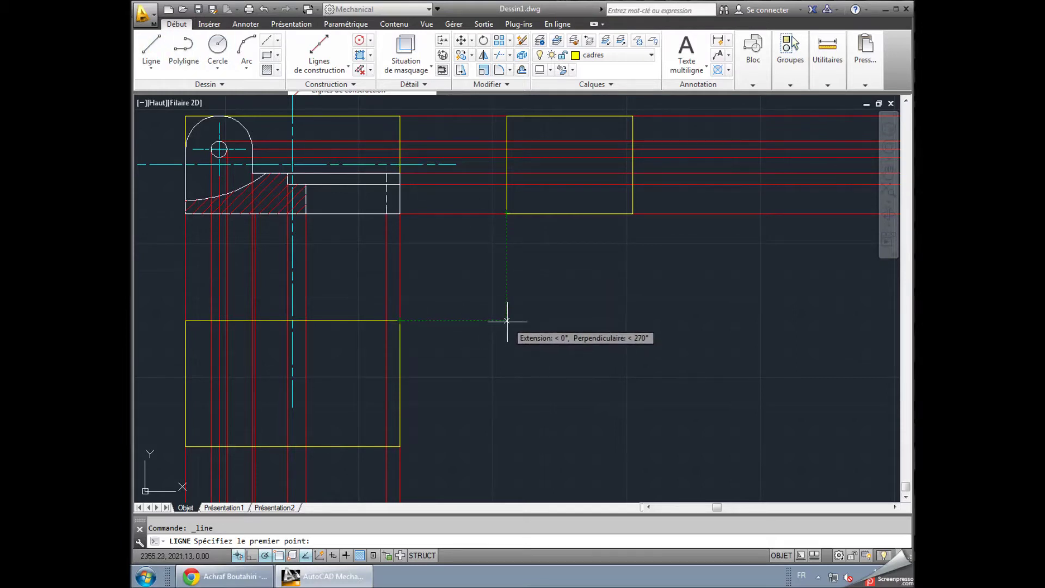
pyautogui.click(506, 321)
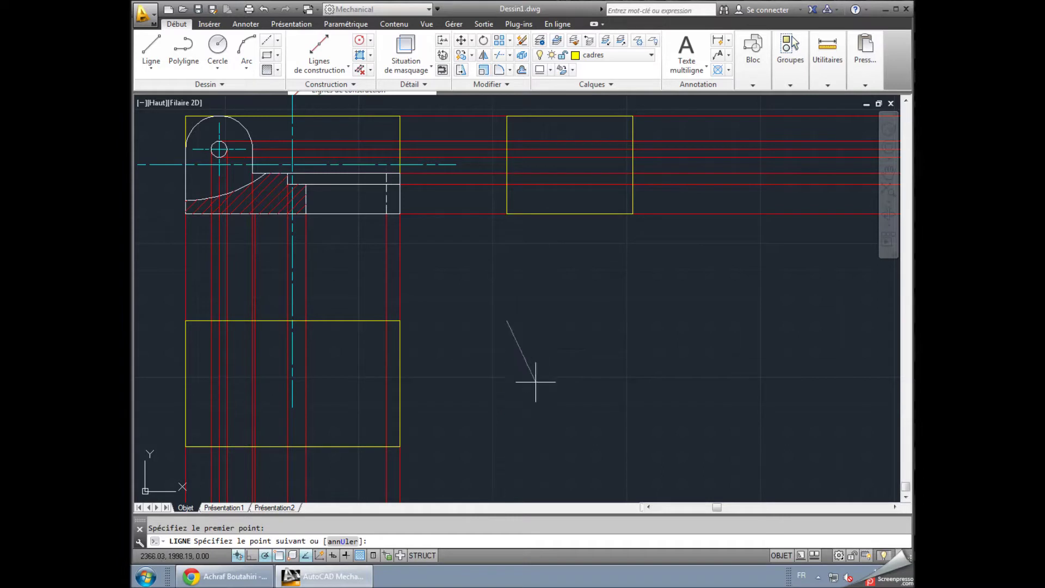
pyautogui.click(644, 459)
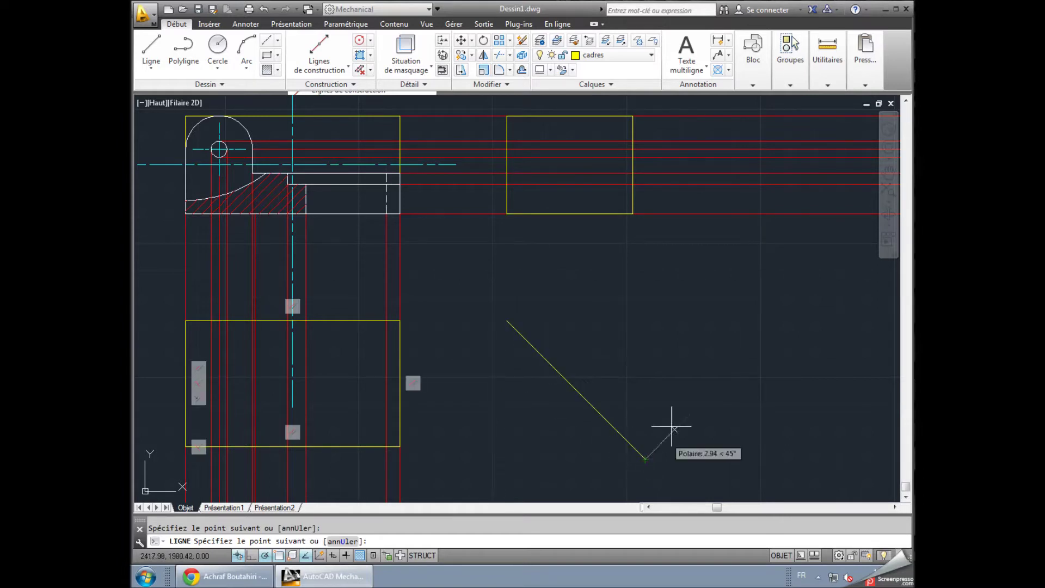
pyautogui.press('Escape')
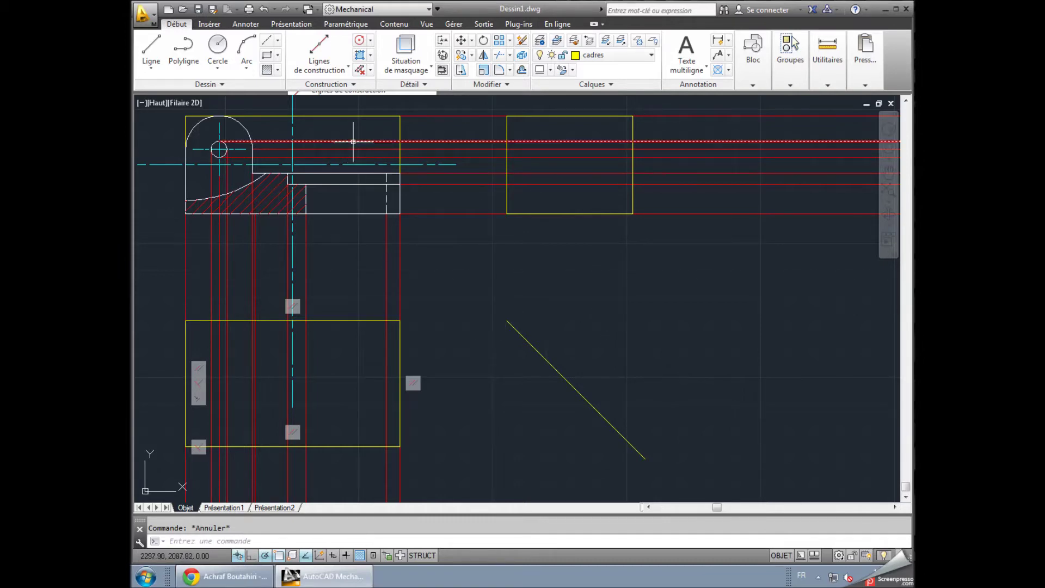
pyautogui.moveTo(457, 309); pyautogui.dragTo(547, 316, button='middle')
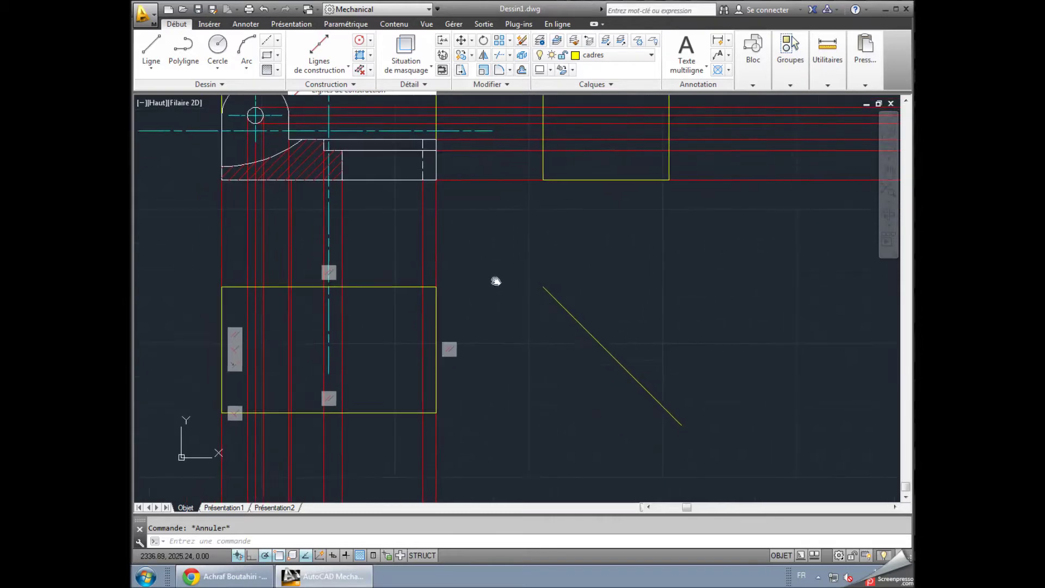
pyautogui.click(560, 314)
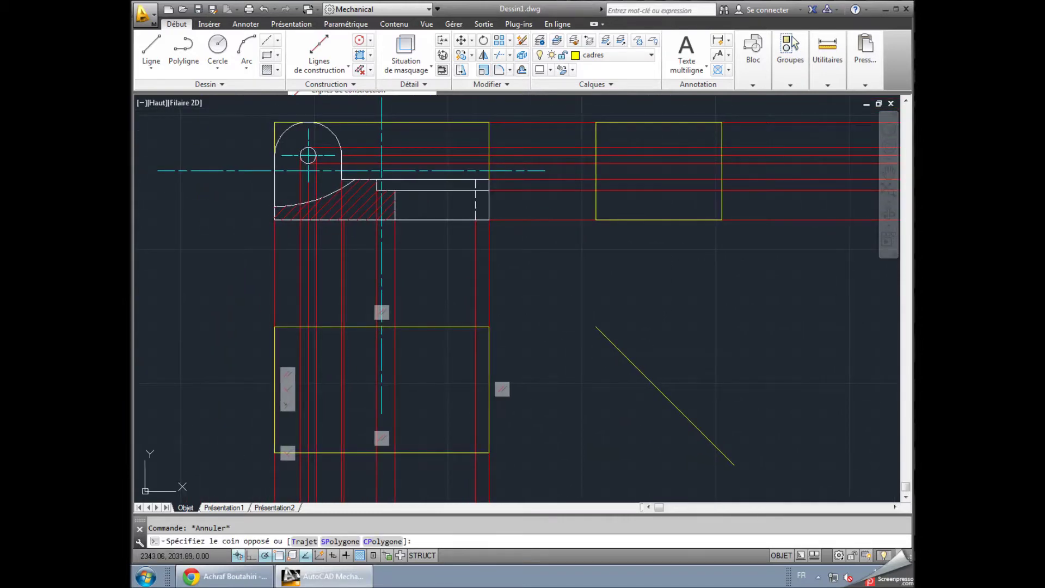
pyautogui.click(561, 284)
pyautogui.moveTo(612, 283); pyautogui.dragTo(534, 317, button='middle')
pyautogui.click(539, 322)
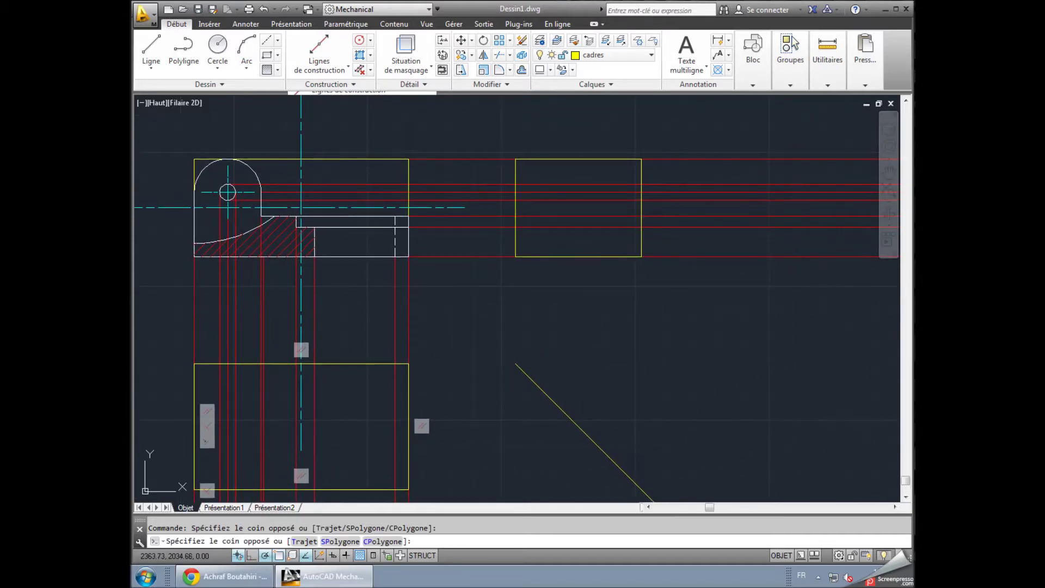
pyautogui.click(151, 59)
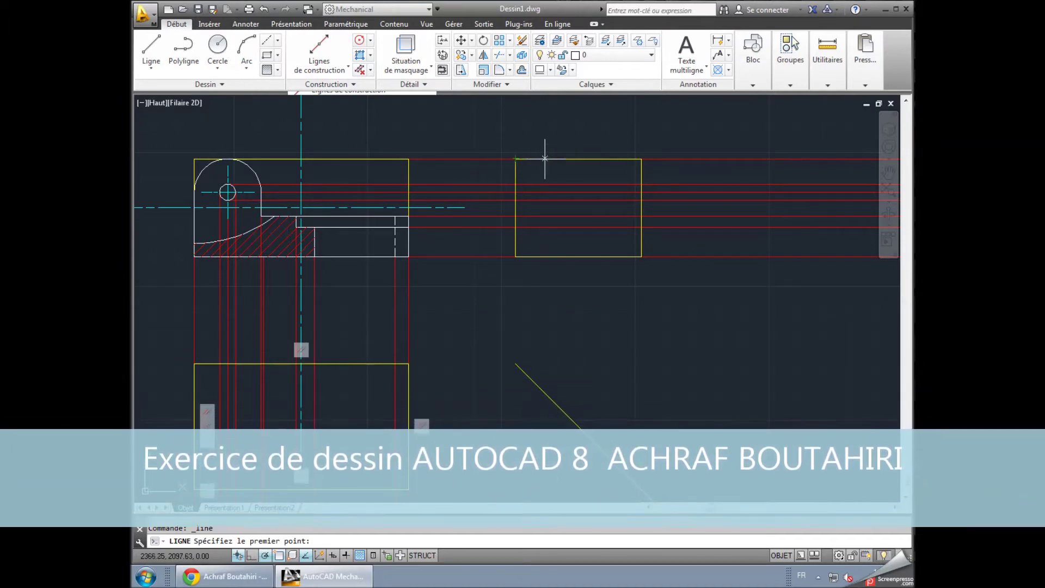
# - Draw the three-line U-shaped slot down from the side view's top edge, across, and back up
pyautogui.click(547, 159)
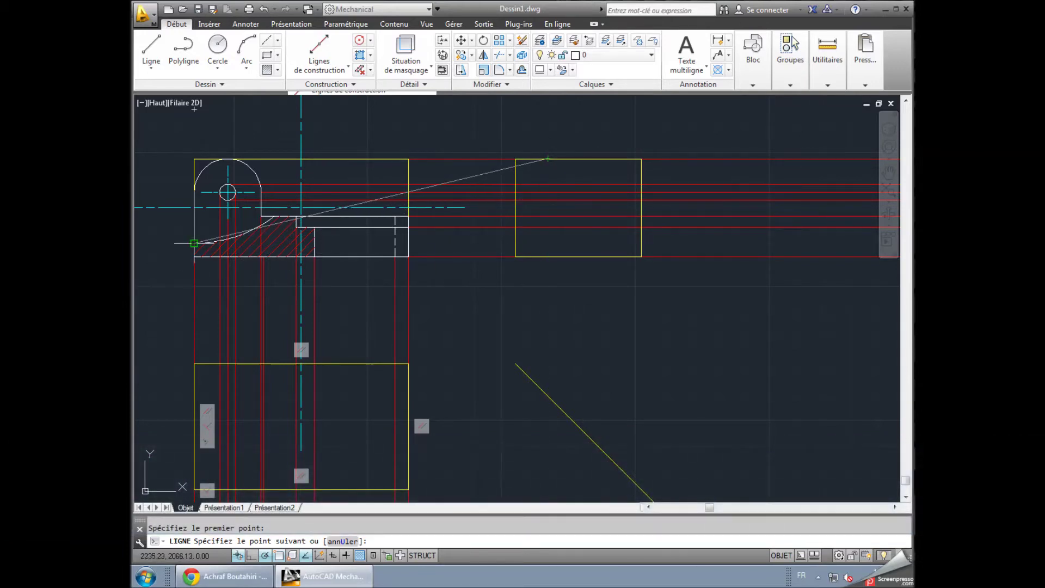
pyautogui.click(548, 243)
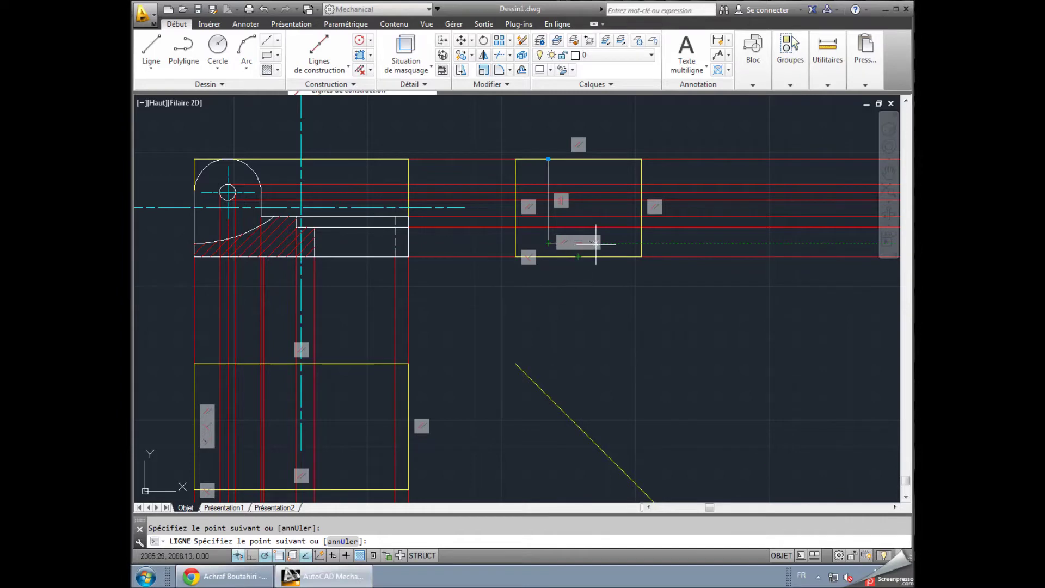
pyautogui.press('Escape')
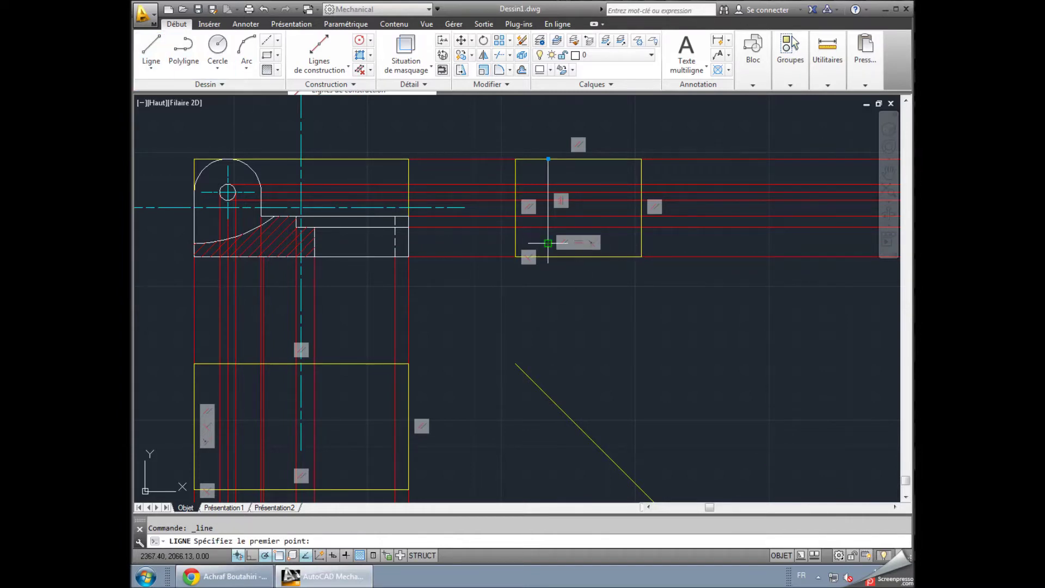
pyautogui.click(548, 243)
pyautogui.click(608, 243)
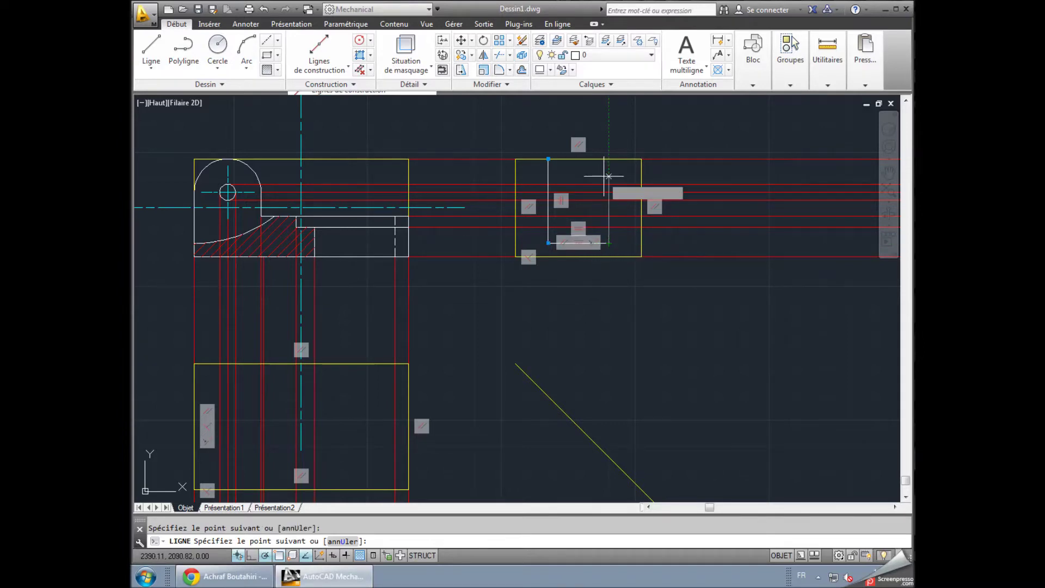
pyautogui.click(608, 159)
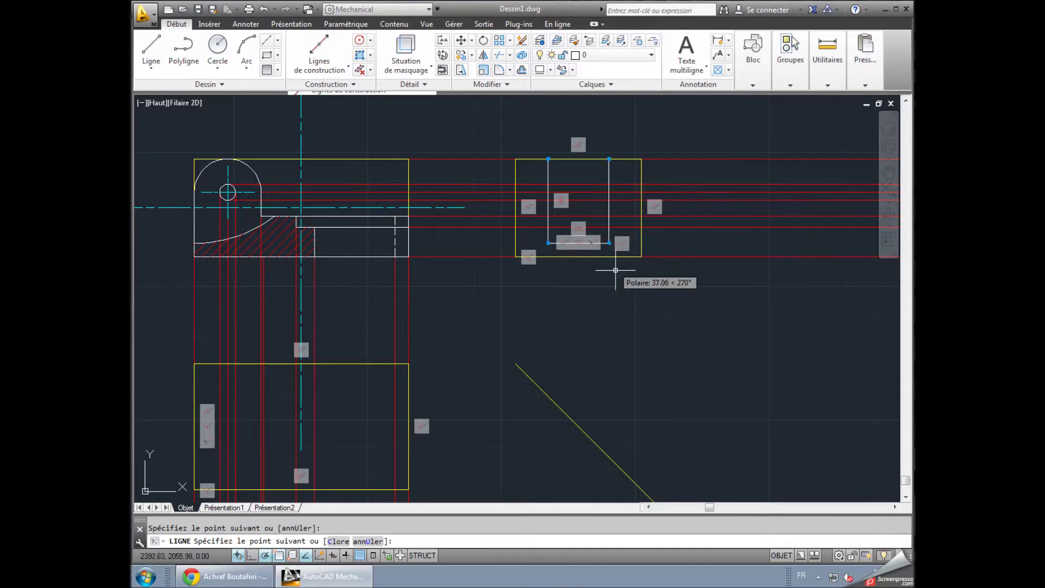
pyautogui.press('Escape')
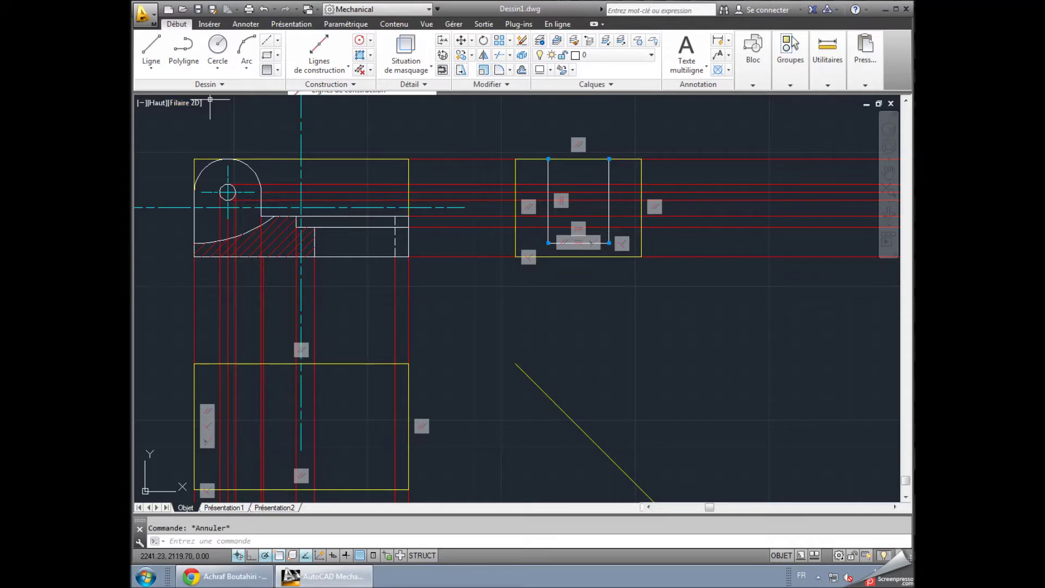
pyautogui.scroll(2, 321, 204)
pyautogui.moveTo(498, 207); pyautogui.dragTo(335, 263, button='middle')
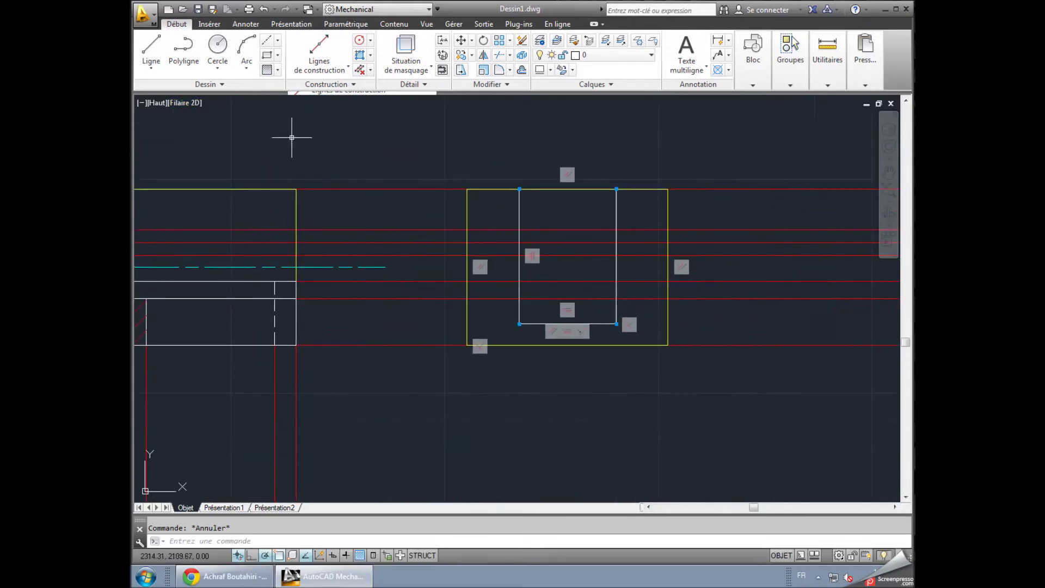
# - Add a linear constraint placing the slot 17 from the side view's left edge
pyautogui.click(346, 24)
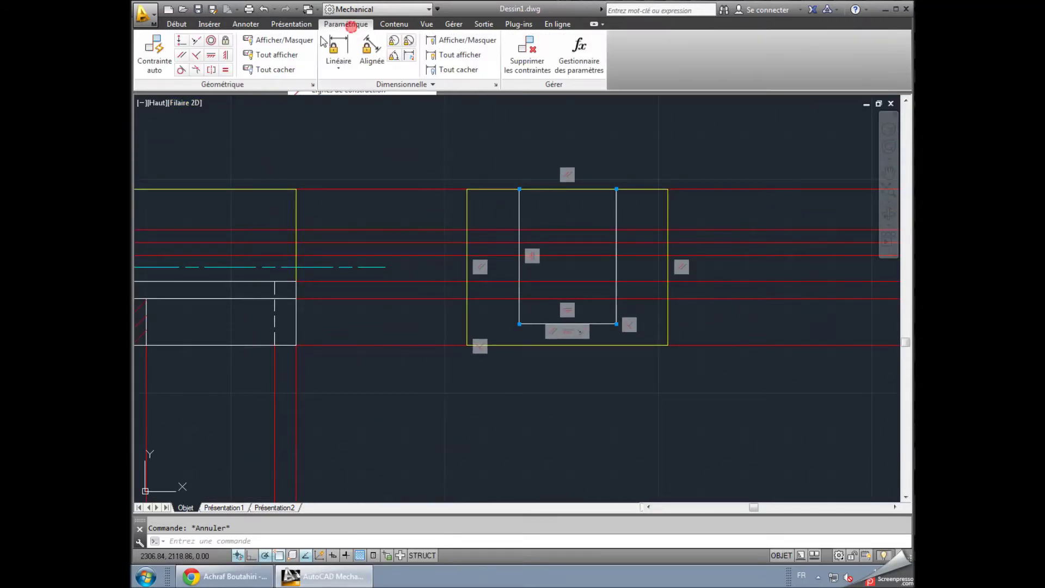
pyautogui.click(333, 57)
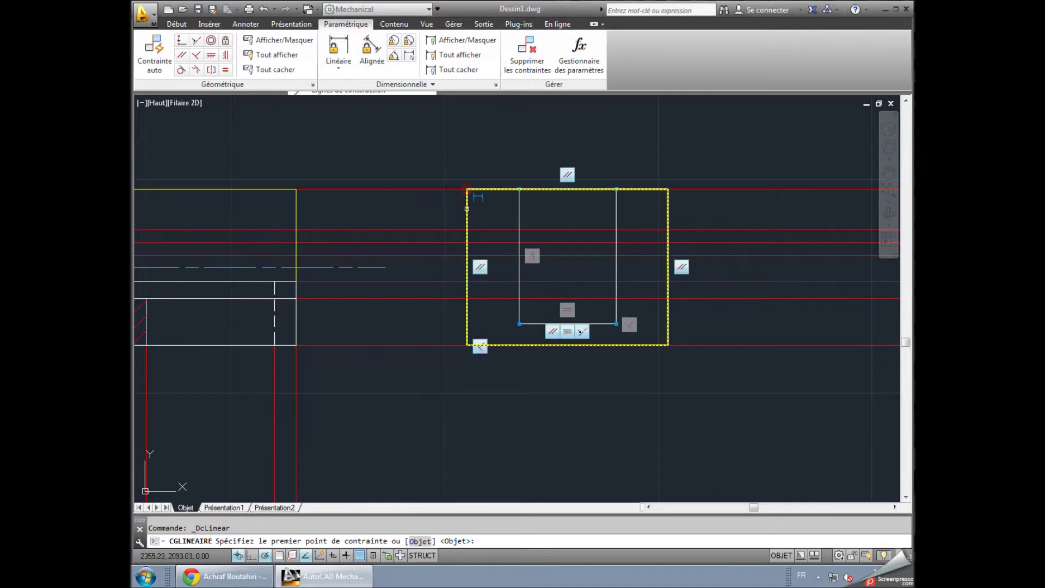
pyautogui.click(518, 191)
pyautogui.click(519, 190)
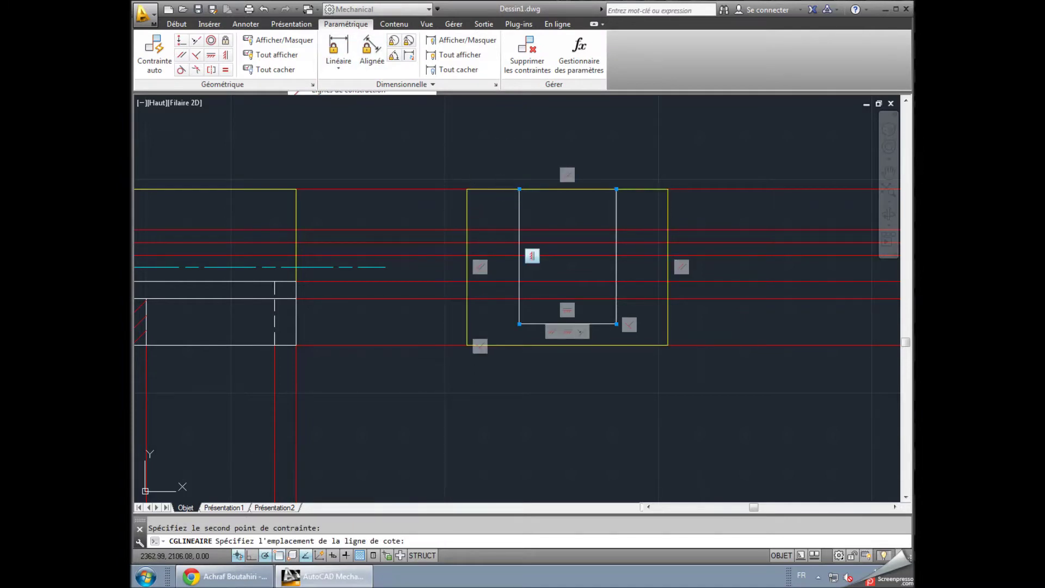
pyautogui.click(507, 155)
pyautogui.write('17')
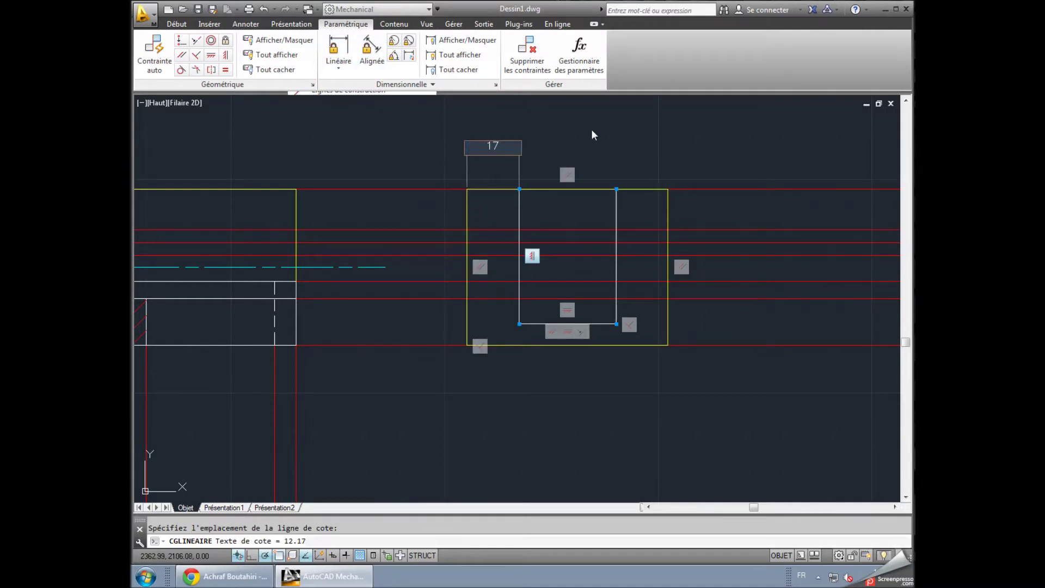
pyautogui.press('Return')
# - Add a linear constraint fixing the slot width at 18
pyautogui.click(338, 55)
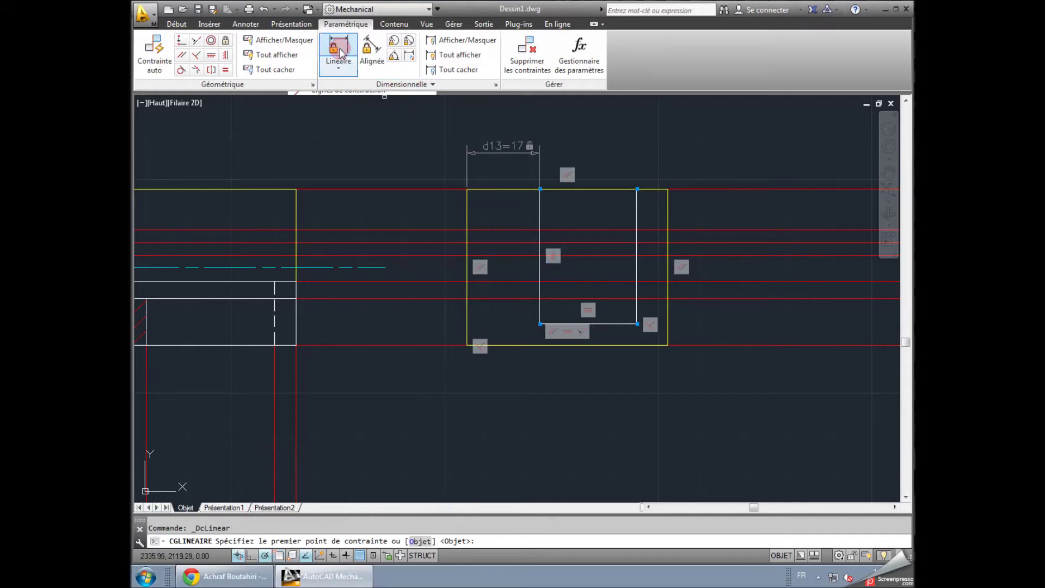
pyautogui.click(541, 195)
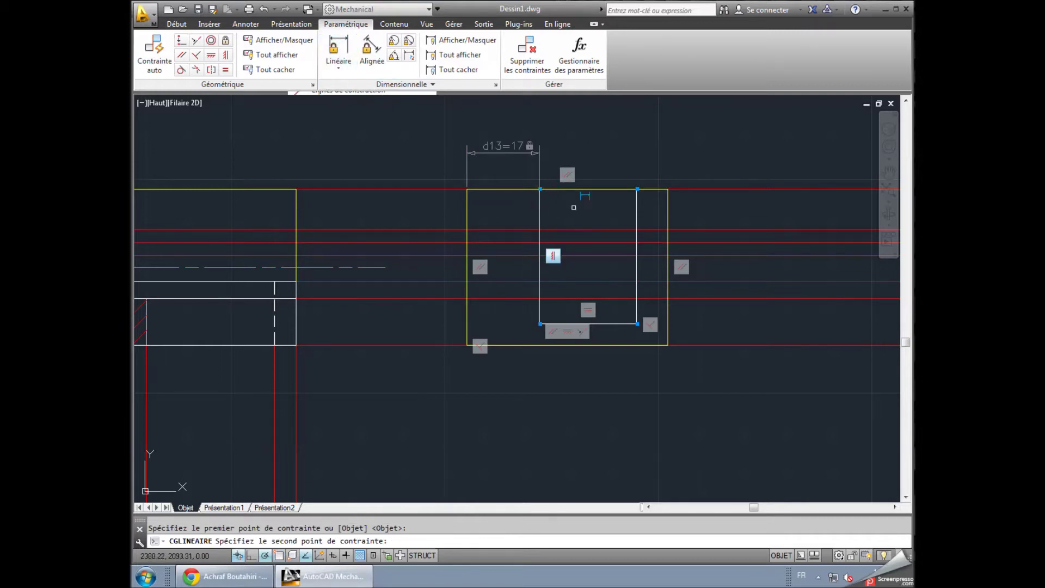
pyautogui.click(637, 207)
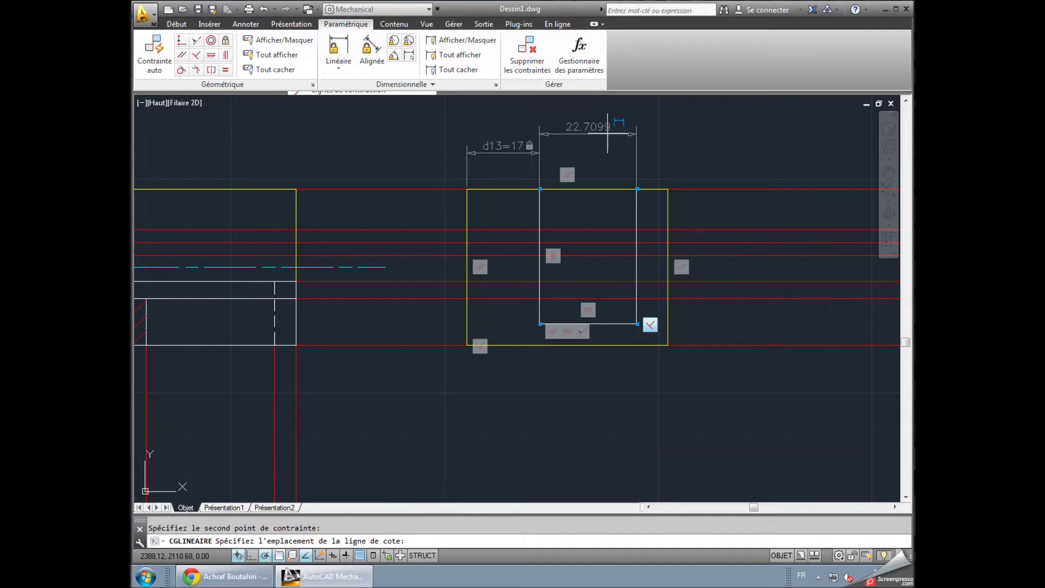
pyautogui.click(608, 138)
pyautogui.write('18')
pyautogui.press('Return')
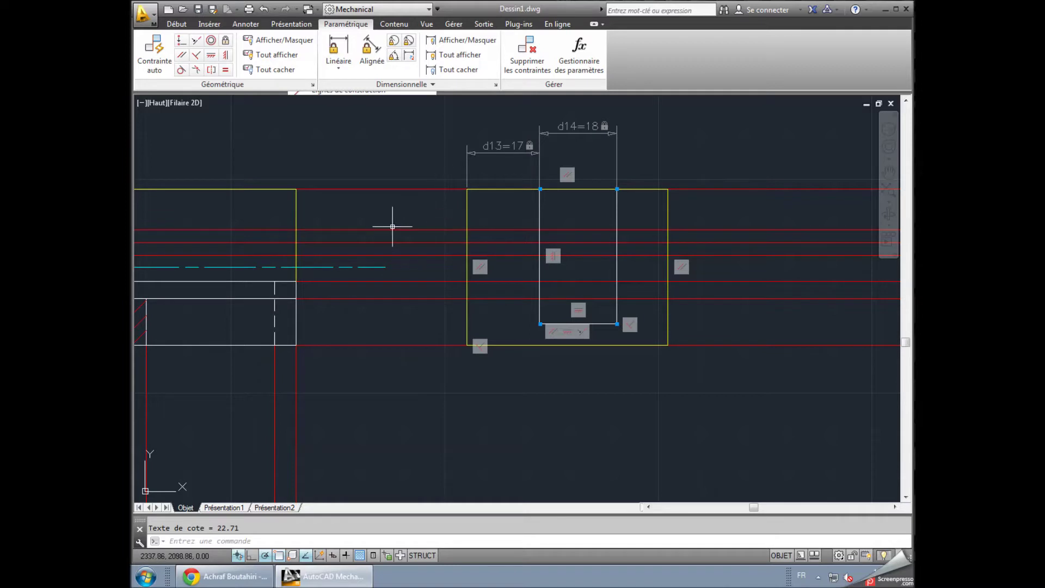
pyautogui.moveTo(594, 409); pyautogui.dragTo(566, 384, button='middle')
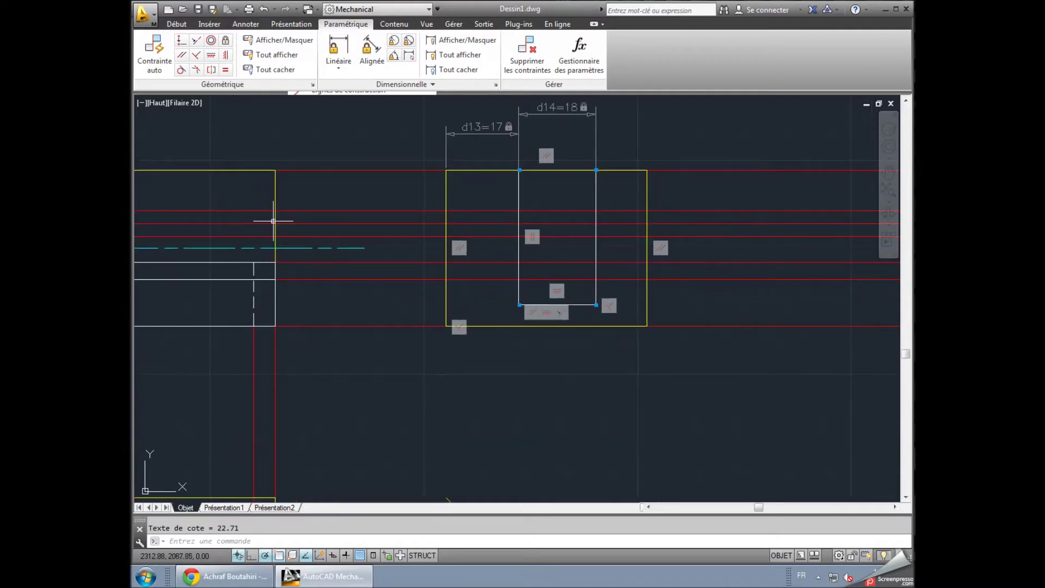
pyautogui.click(173, 26)
# - Trace the side view's outer rectangle with lines around the slot
pyautogui.click(151, 48)
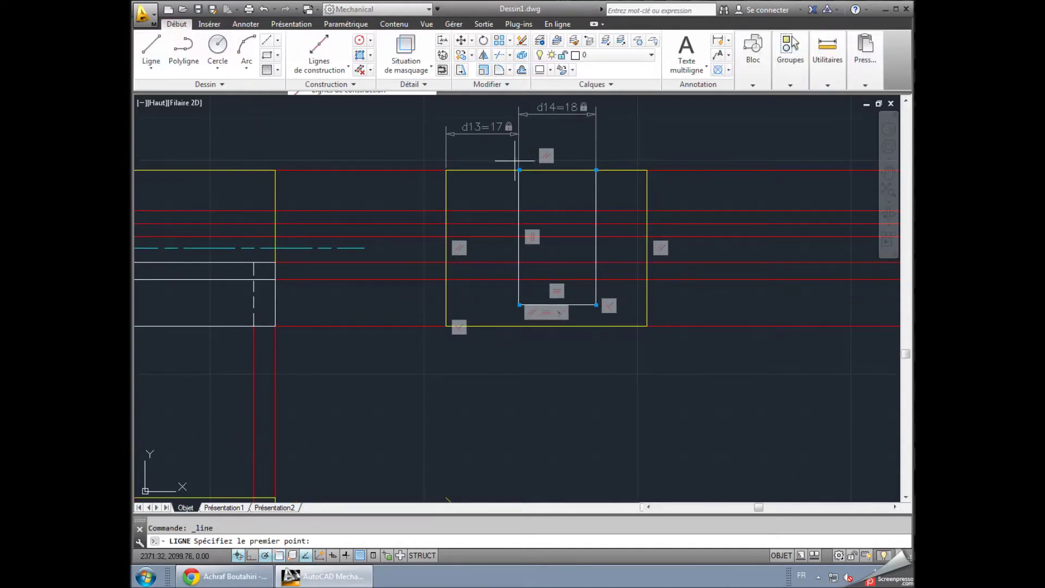
pyautogui.click(518, 170)
pyautogui.click(446, 170)
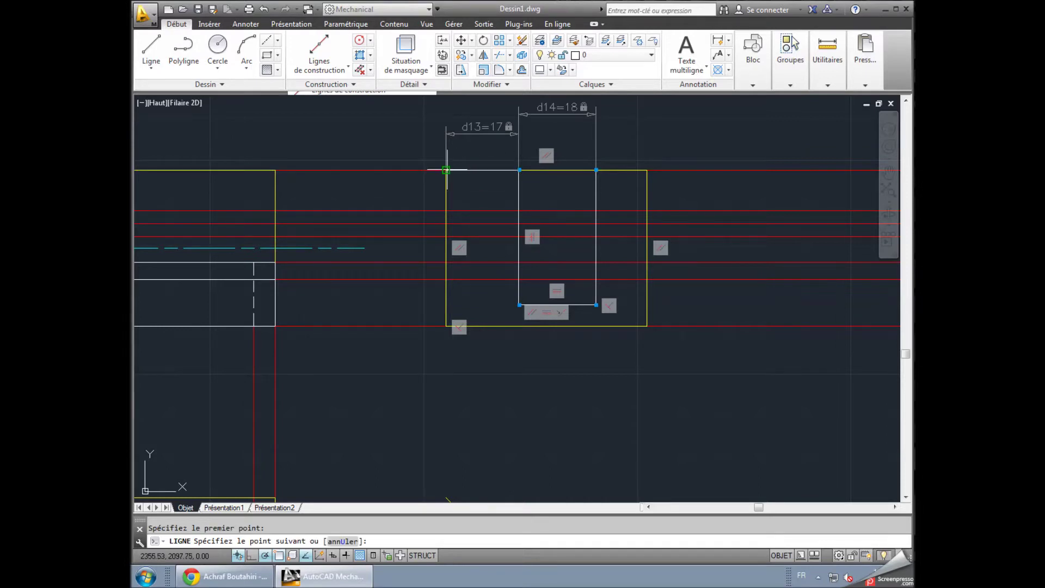
pyautogui.click(446, 326)
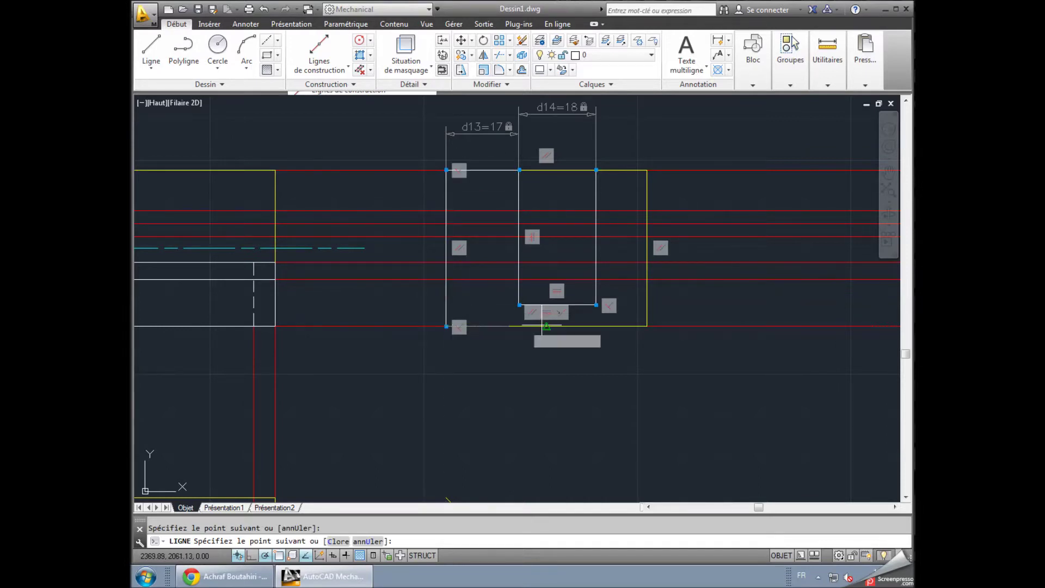
pyautogui.click(647, 326)
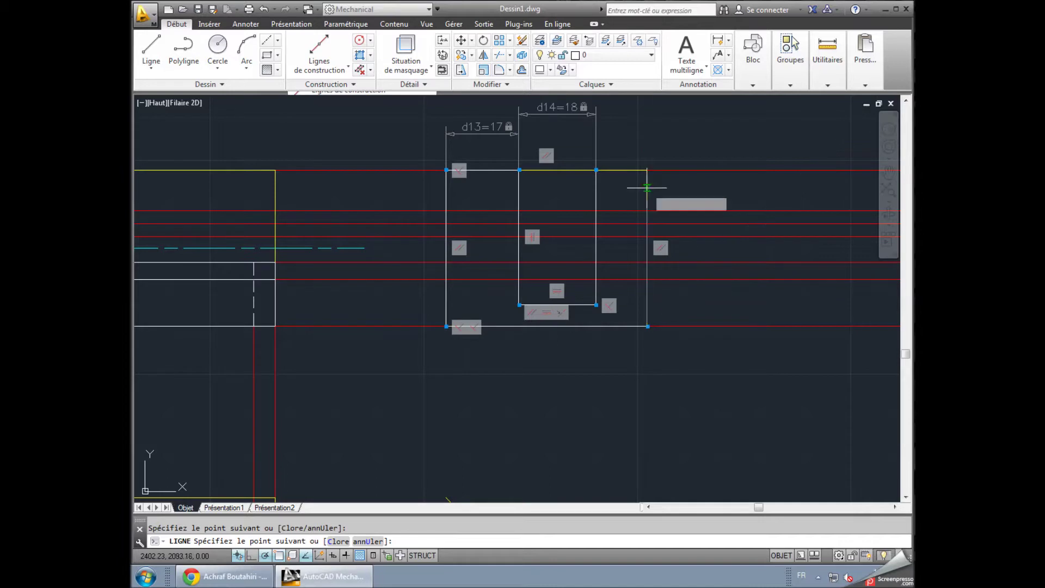
pyautogui.click(648, 170)
pyautogui.click(596, 170)
pyautogui.rightClick(635, 136)
pyautogui.click(650, 143)
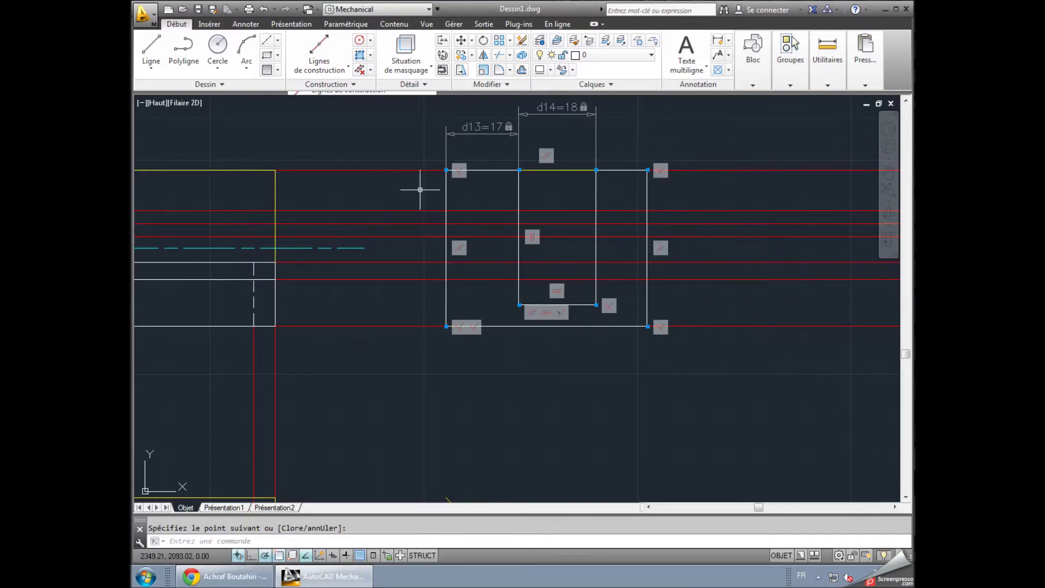
# - Hide all dimensional and geometric constraints
pyautogui.click(346, 24)
pyautogui.click(447, 71)
pyautogui.click(275, 69)
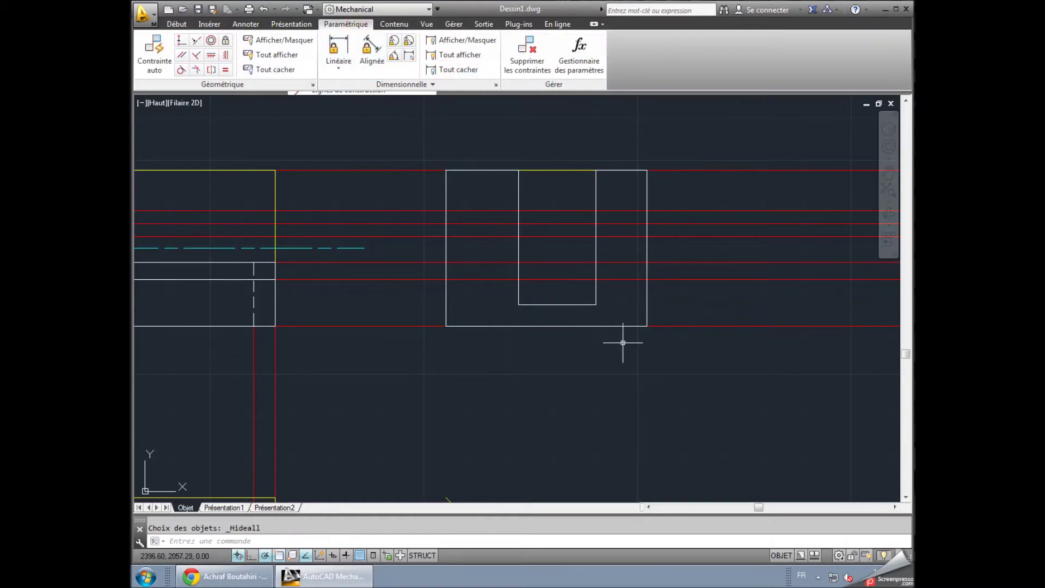
pyautogui.click(177, 24)
pyautogui.click(151, 47)
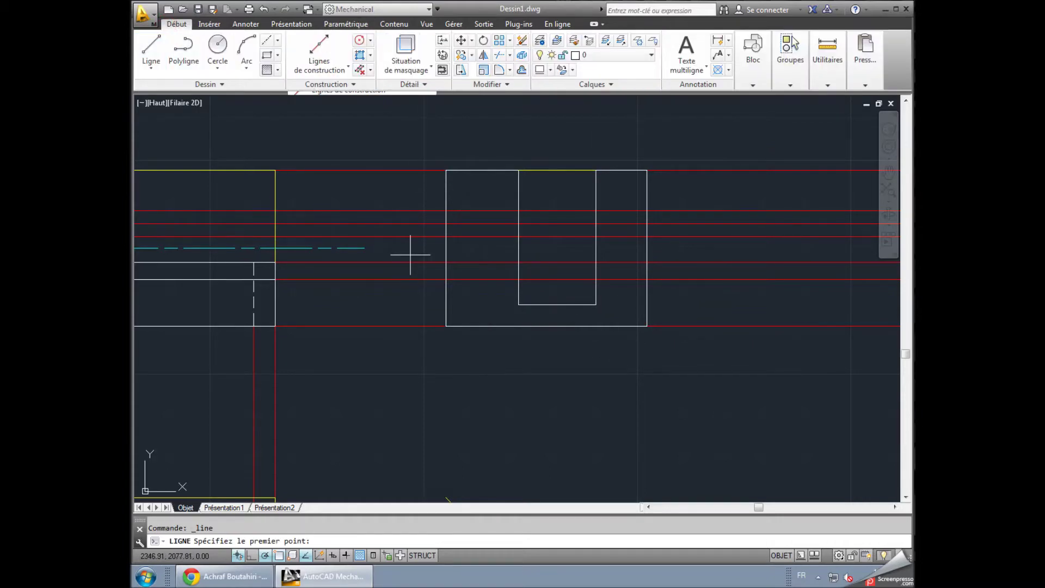
# - Draw a line from the side view's left edge across toward the slot and down
pyautogui.scroll(-2, 374, 221)
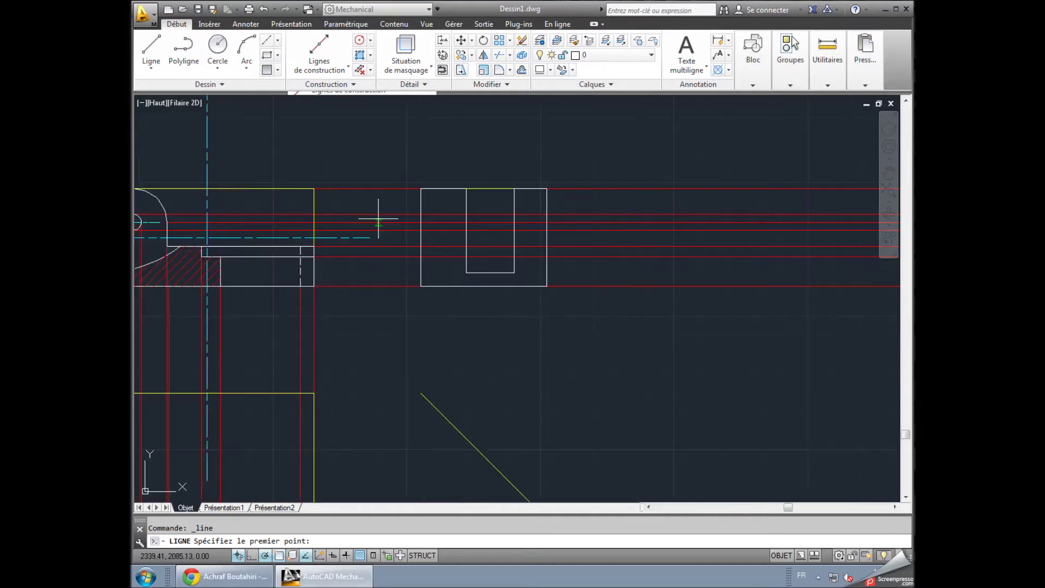
pyautogui.moveTo(296, 163); pyautogui.dragTo(320, 173, button='middle')
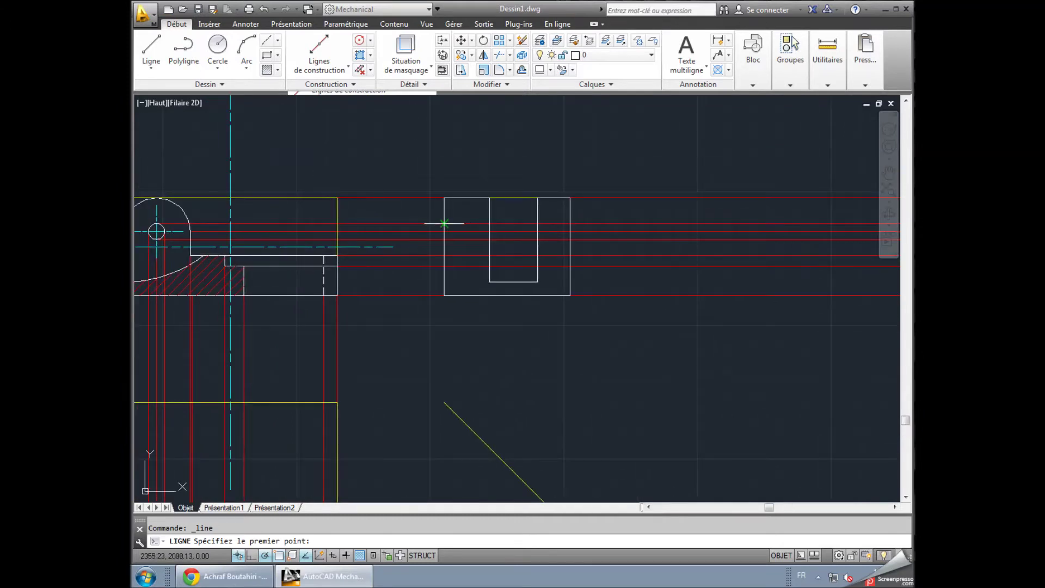
pyautogui.click(444, 223)
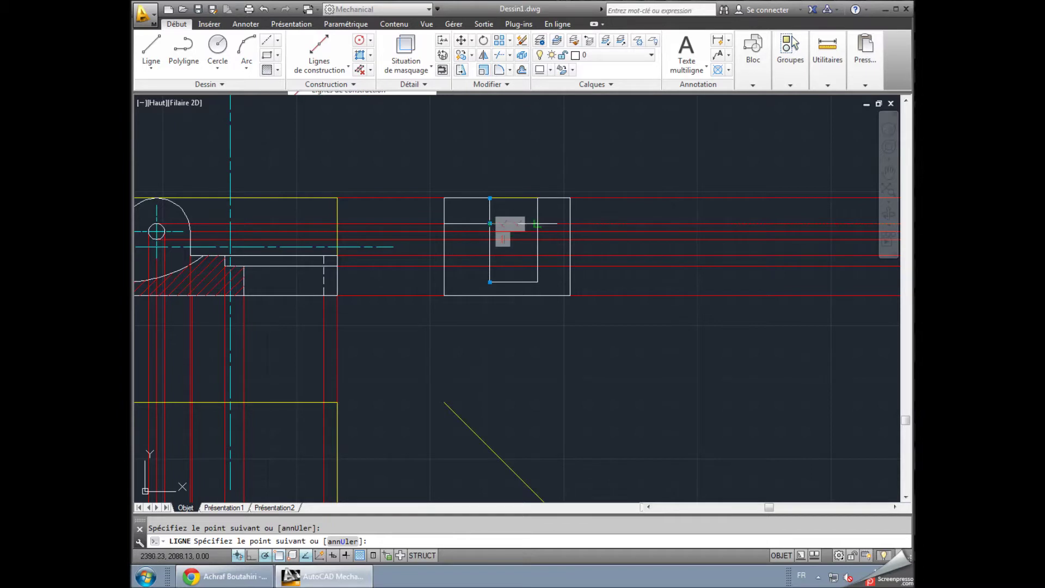
pyautogui.rightClick(513, 179)
pyautogui.click(539, 184)
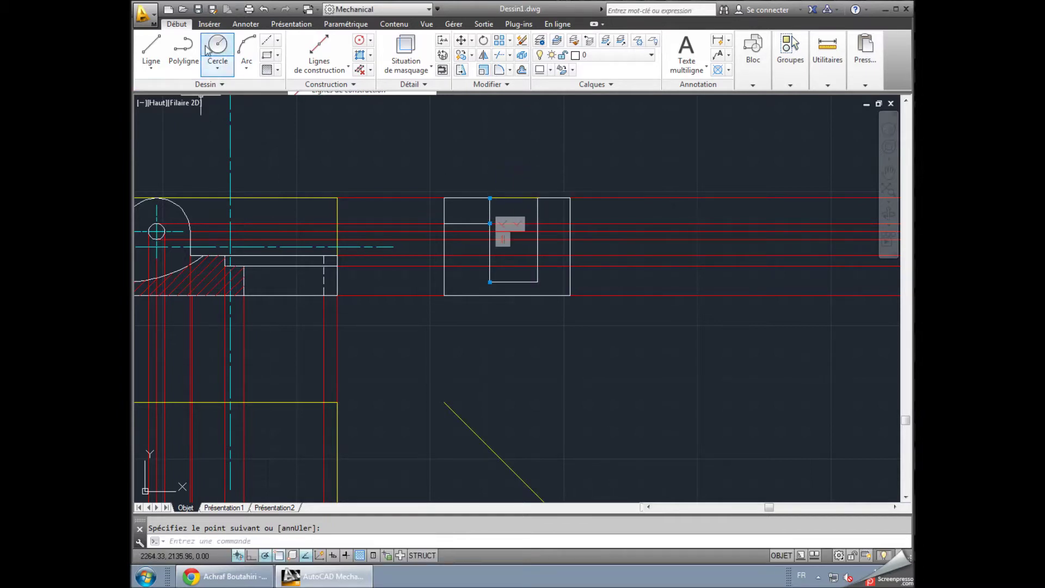
pyautogui.click(151, 48)
pyautogui.click(444, 239)
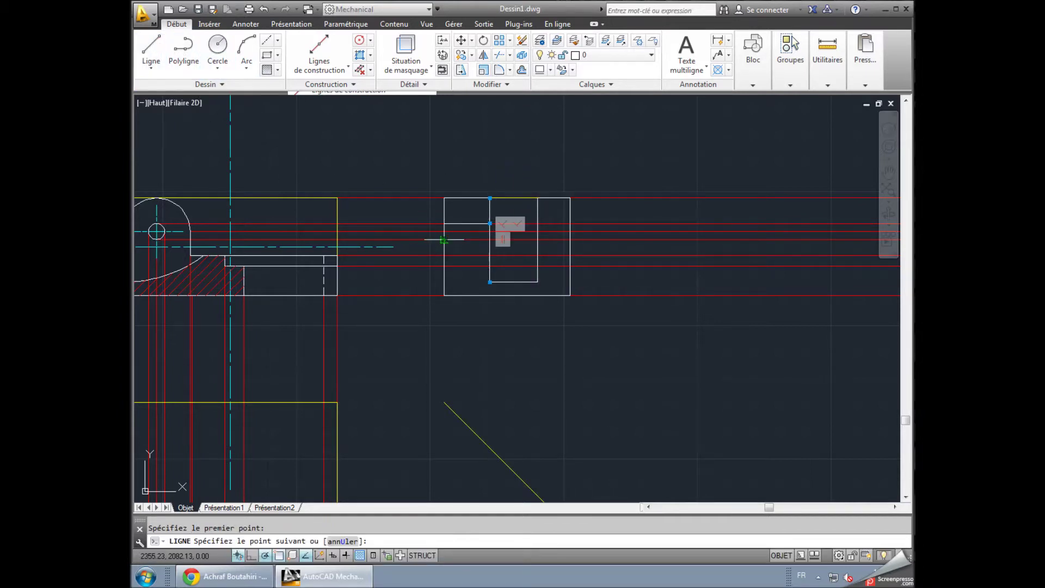
pyautogui.click(489, 240)
pyautogui.click(490, 281)
pyautogui.rightClick(548, 341)
pyautogui.click(578, 346)
# - Draw a horizontal line from the slot's right edge to the outer right edge
pyautogui.click(163, 48)
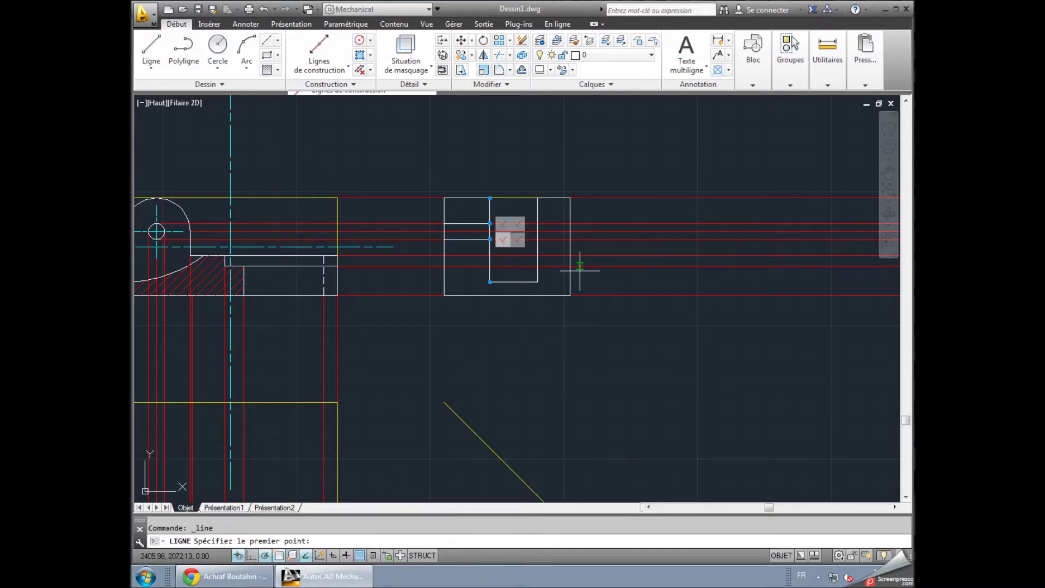
pyautogui.scroll(4, 585, 262)
pyautogui.moveTo(485, 180); pyautogui.dragTo(520, 378, button='middle')
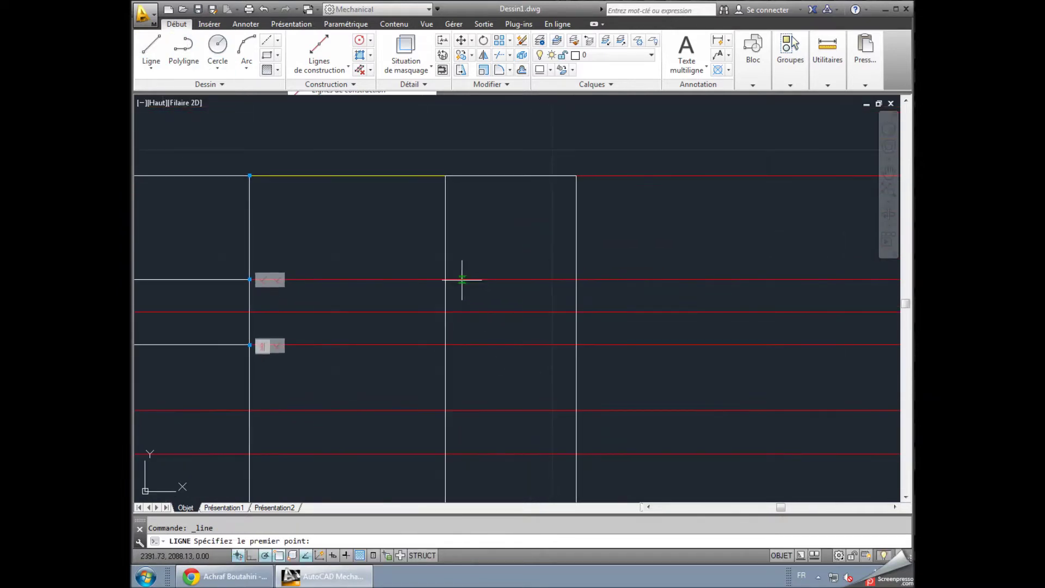
pyautogui.click(446, 279)
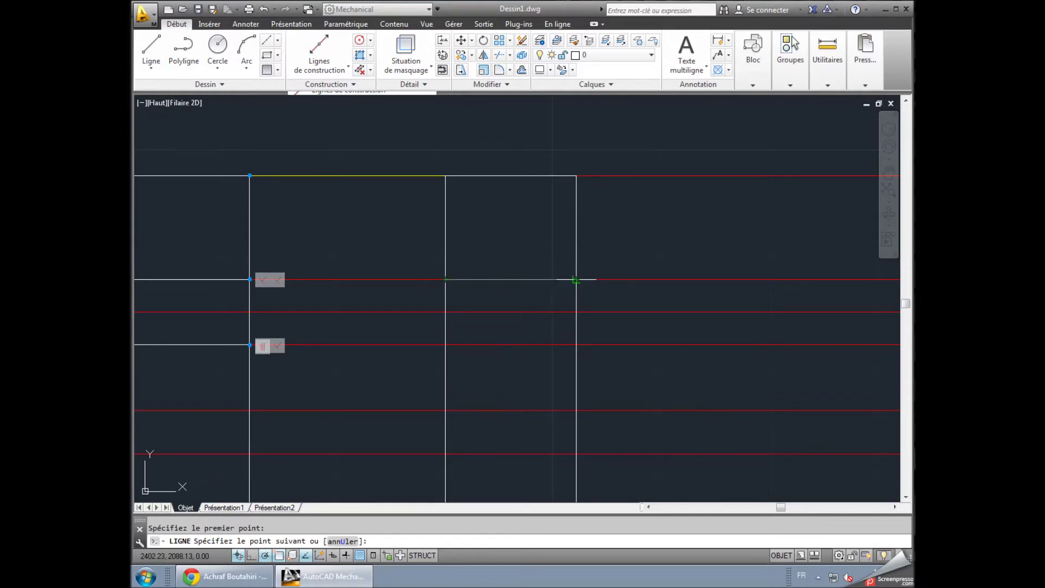
pyautogui.click(576, 280)
pyautogui.rightClick(640, 242)
pyautogui.click(646, 246)
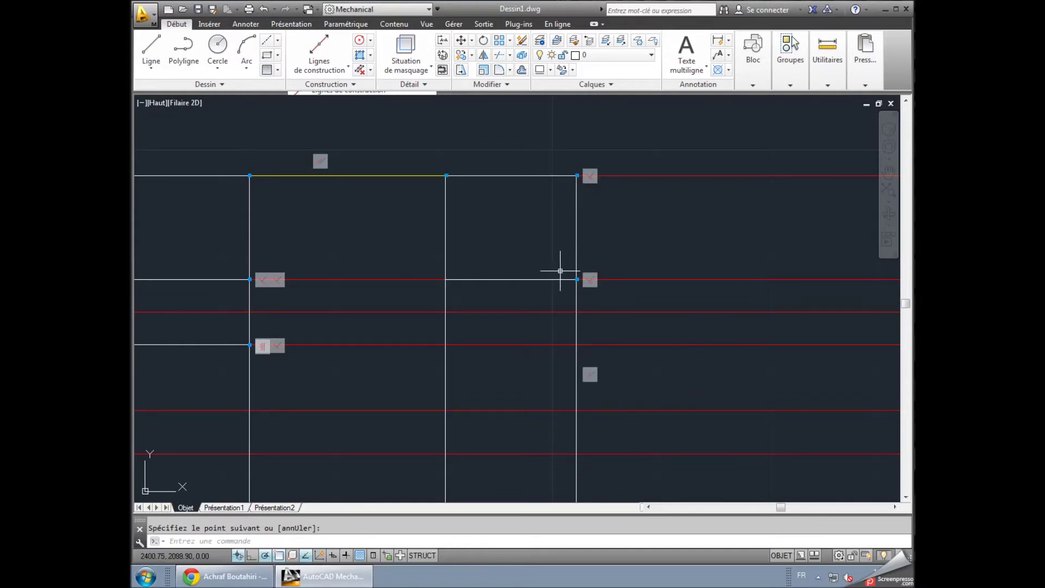
# - Window-select the new horizontal line and copy it
pyautogui.click(563, 269)
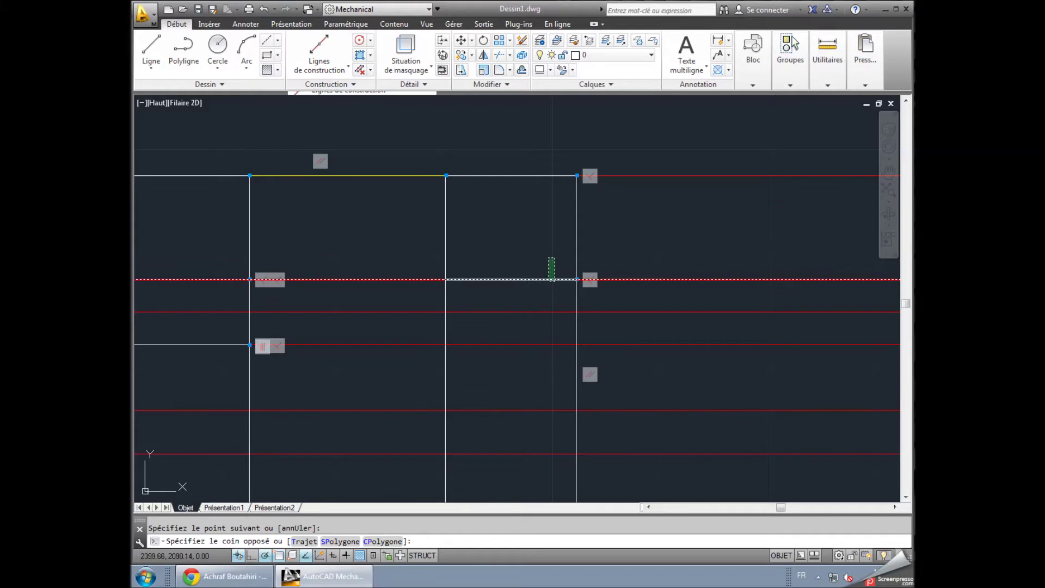
pyautogui.click(554, 280)
pyautogui.hotkey('ctrl', 'c')
pyautogui.hotkey('ctrl', 'v')
pyautogui.press('Return')
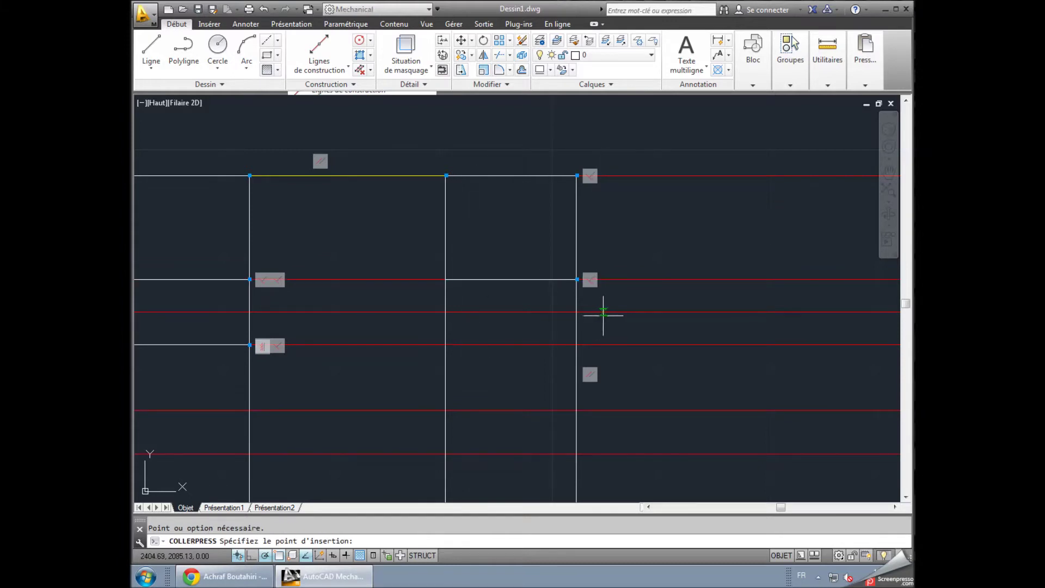
pyautogui.press('Escape')
# - Paste a copy of the horizontal line at the lower hole edge
pyautogui.click(525, 280)
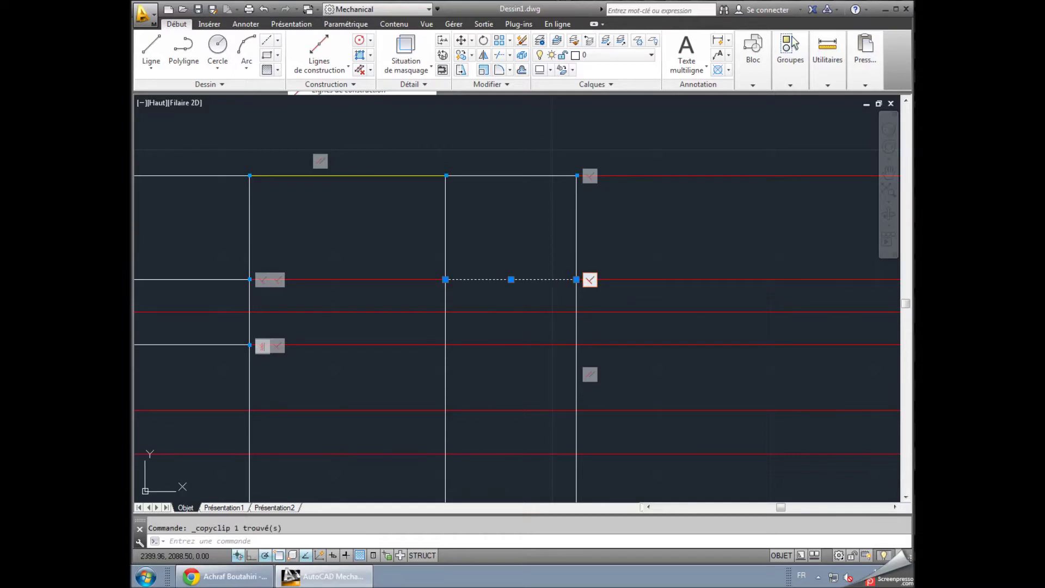
pyautogui.hotkey('ctrl', 'v')
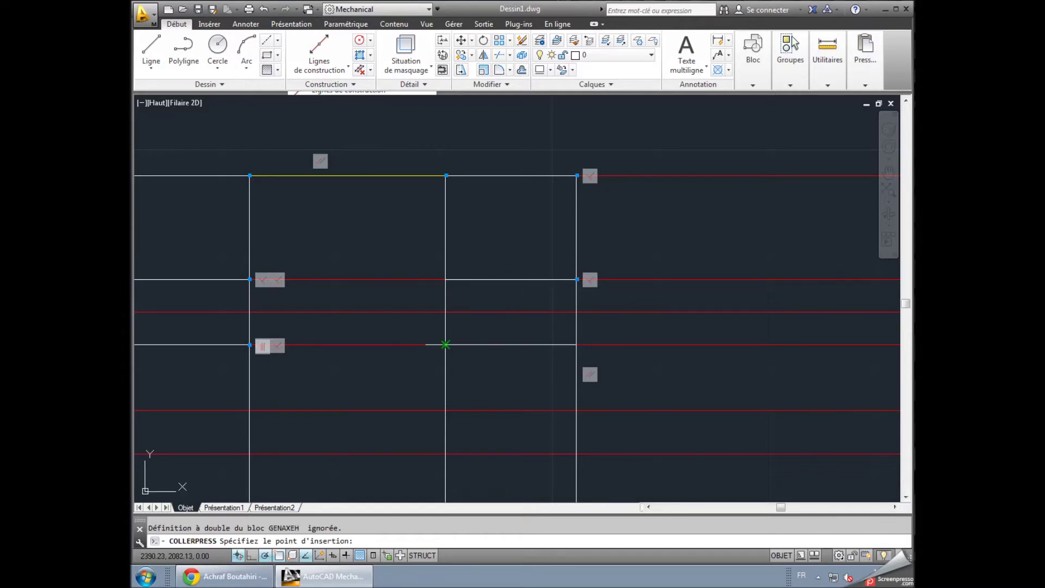
pyautogui.click(445, 345)
pyautogui.press('Escape')
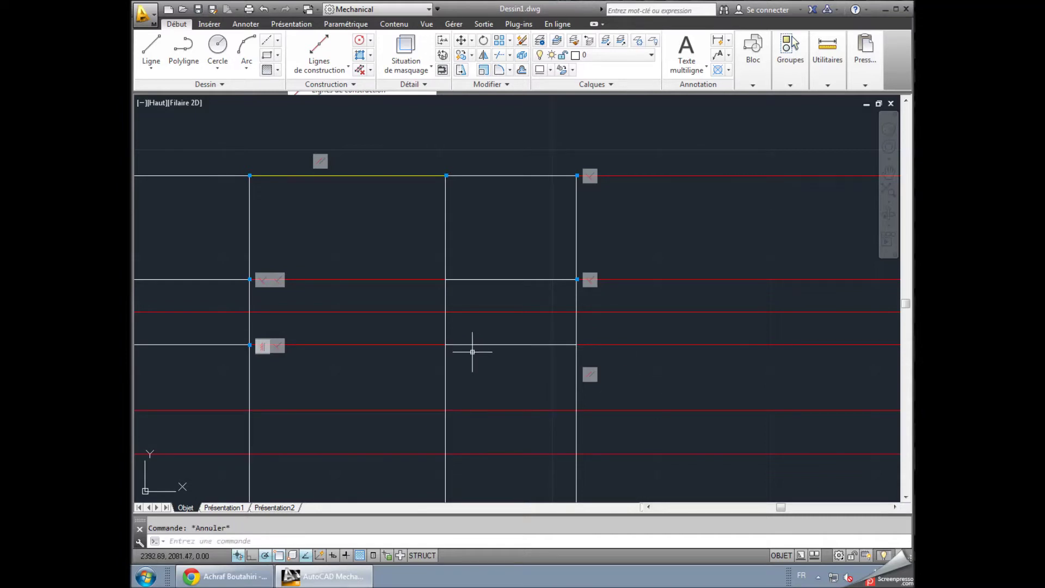
pyautogui.scroll(-2, 457, 351)
pyautogui.scroll(-2, 419, 352)
pyautogui.moveTo(301, 269); pyautogui.dragTo(341, 182, button='middle')
# - Draw a centerline at hole-centre height, plus a line past the side view's right edge
pyautogui.click(268, 41)
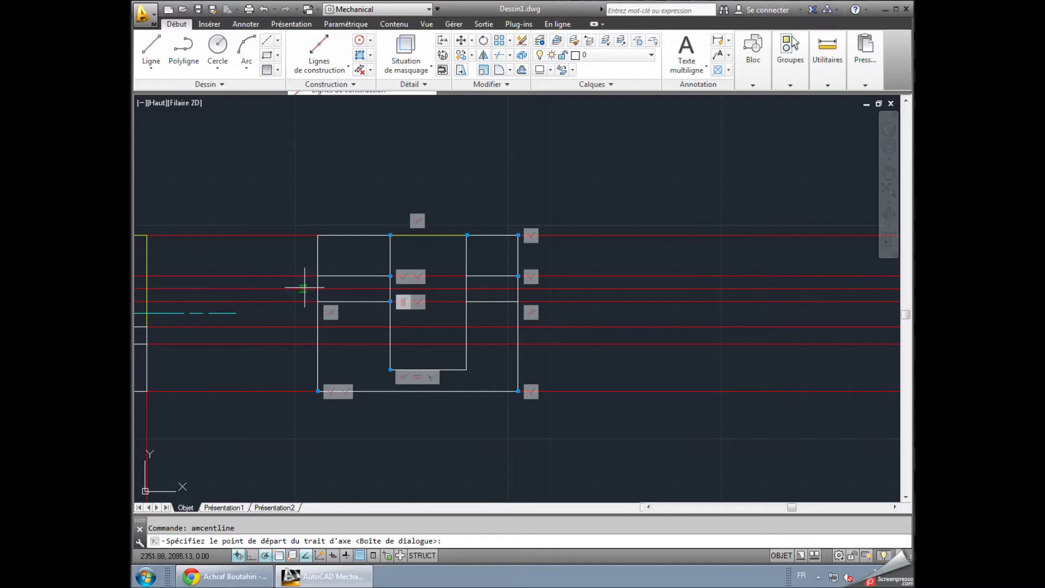
pyautogui.click(303, 288)
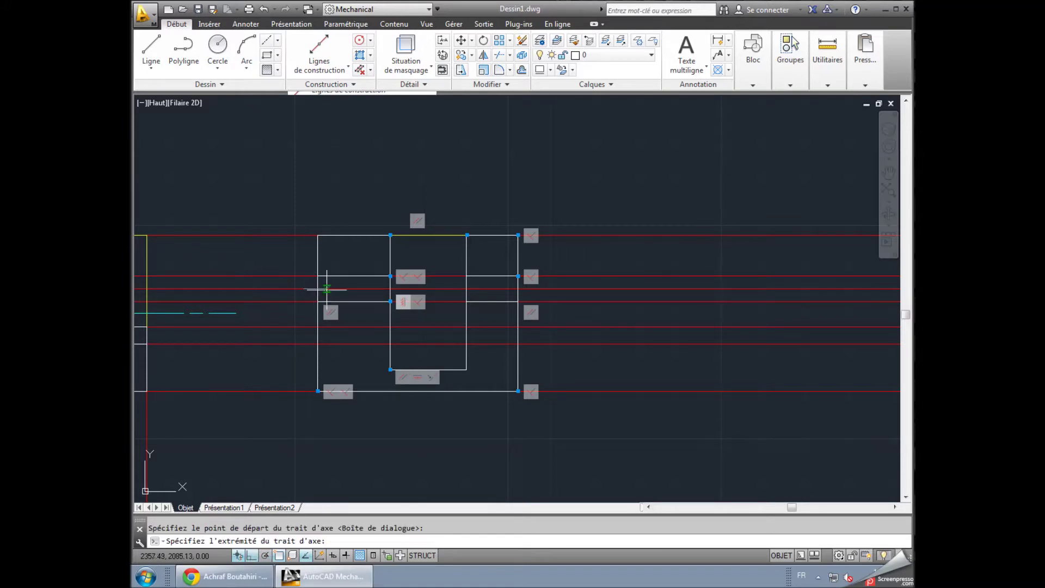
pyautogui.click(394, 291)
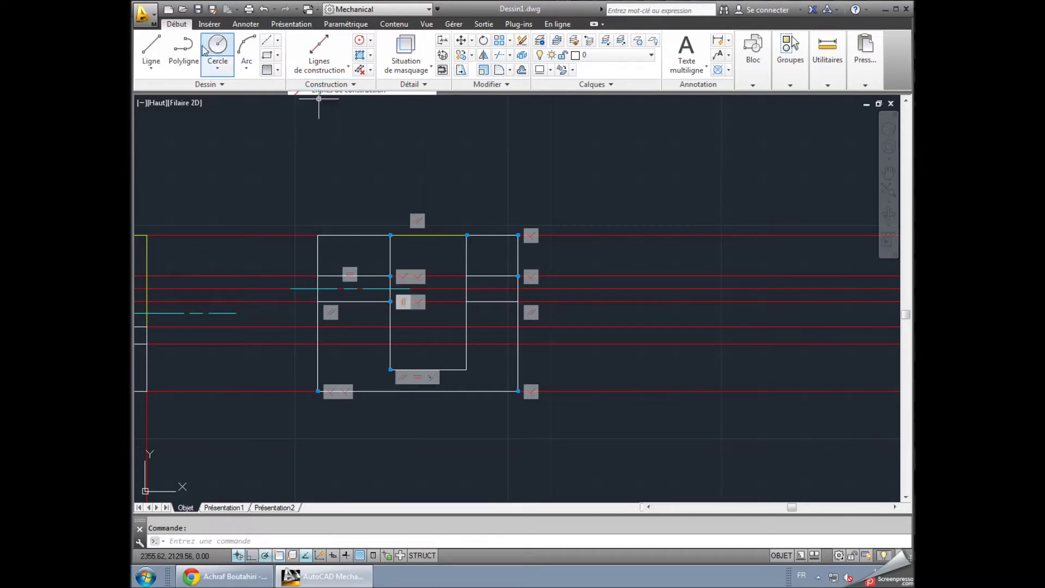
pyautogui.click(151, 48)
pyautogui.click(450, 289)
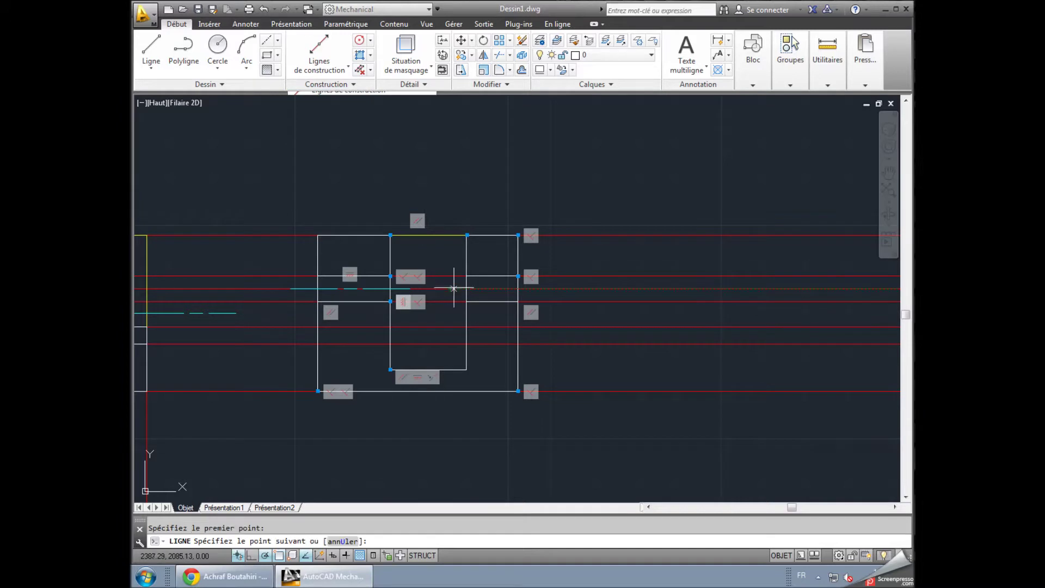
pyautogui.click(546, 289)
pyautogui.press('Escape')
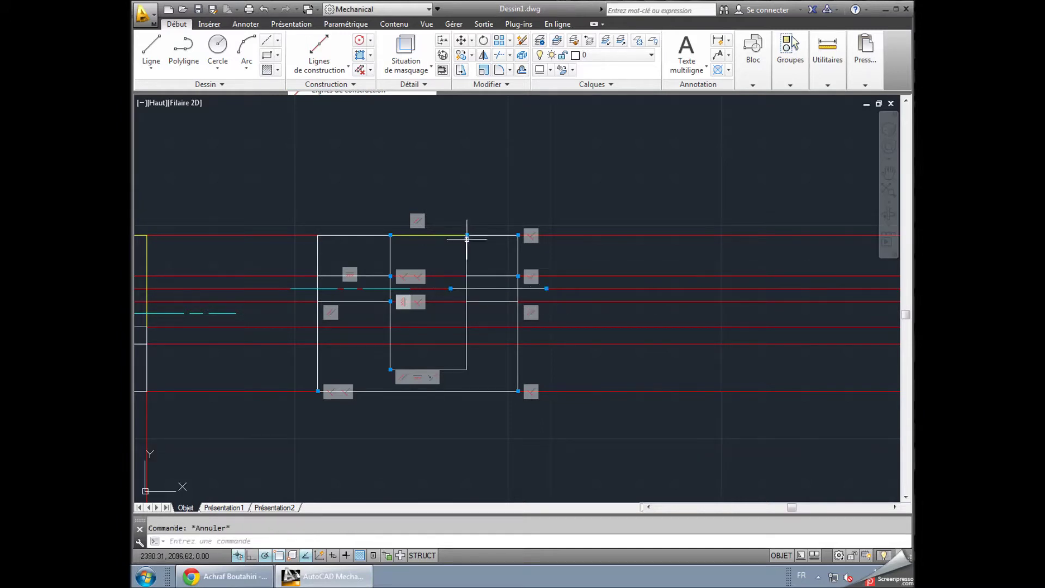
# - Hide all constraint icons and delete the white centre-height line on the right
pyautogui.click(345, 24)
pyautogui.click(454, 69)
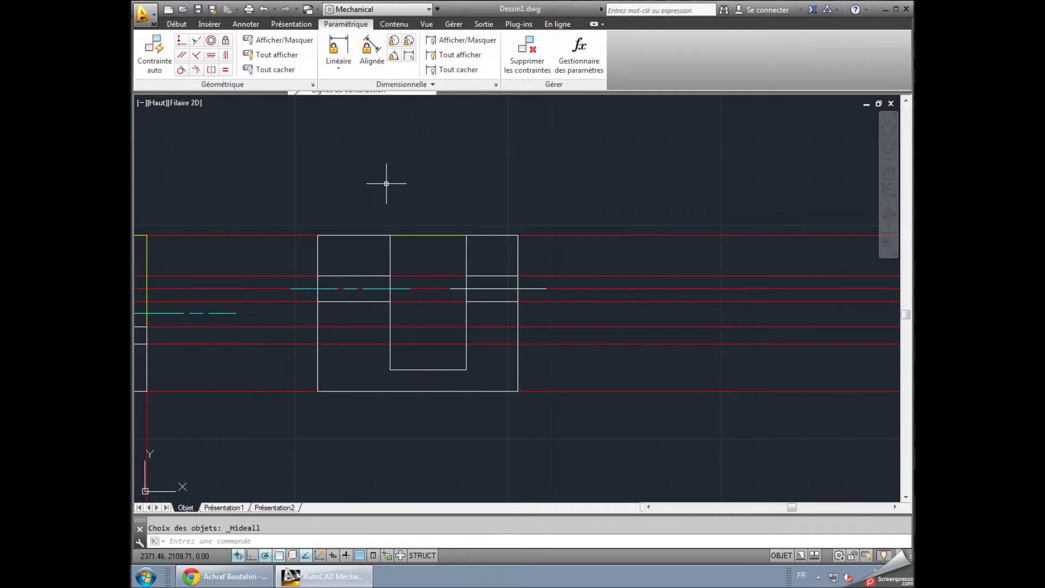
pyautogui.moveTo(387, 184); pyautogui.dragTo(400, 146, button='middle')
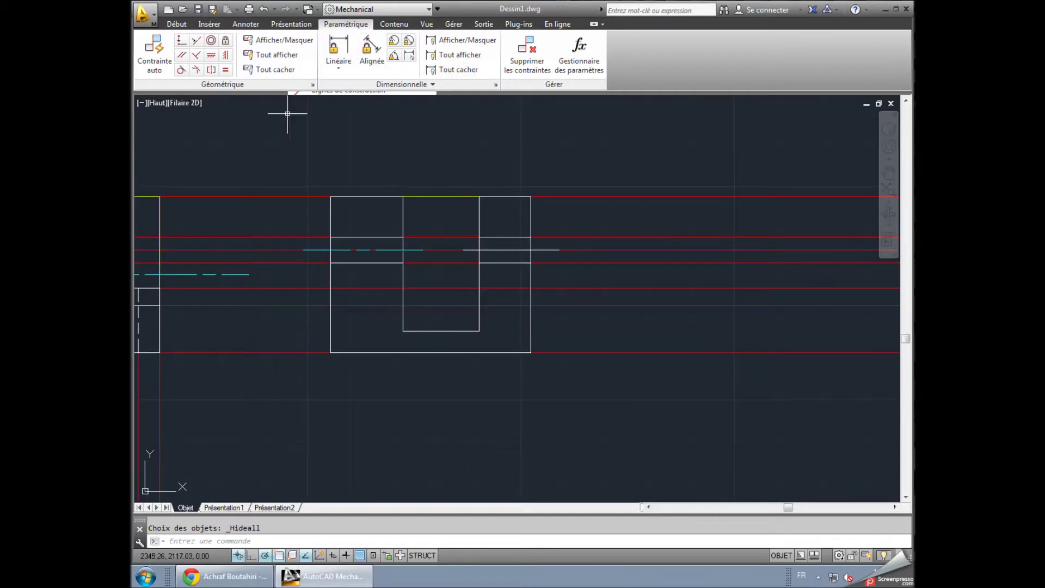
pyautogui.click(178, 24)
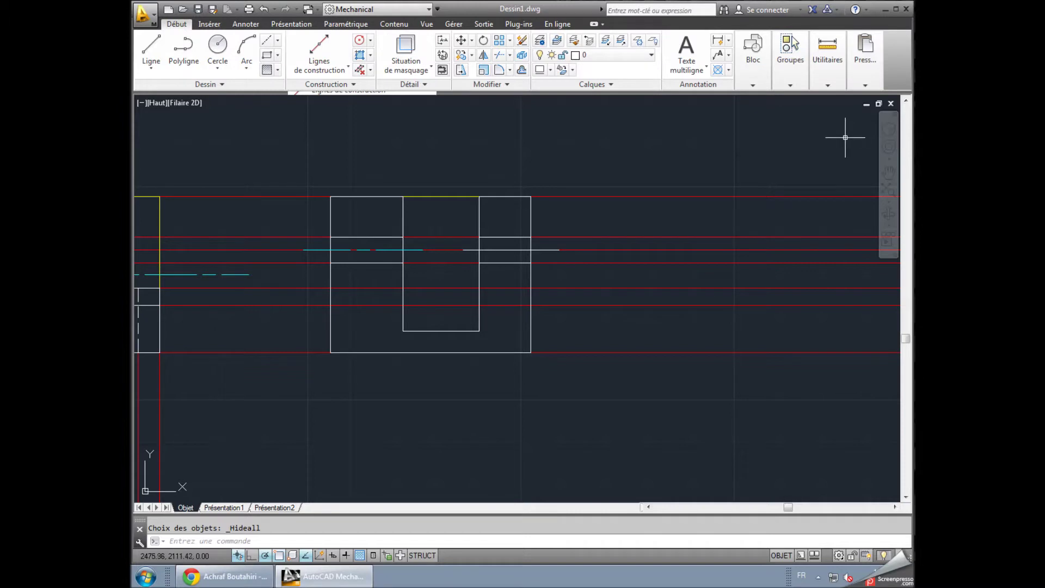
pyautogui.click(545, 251)
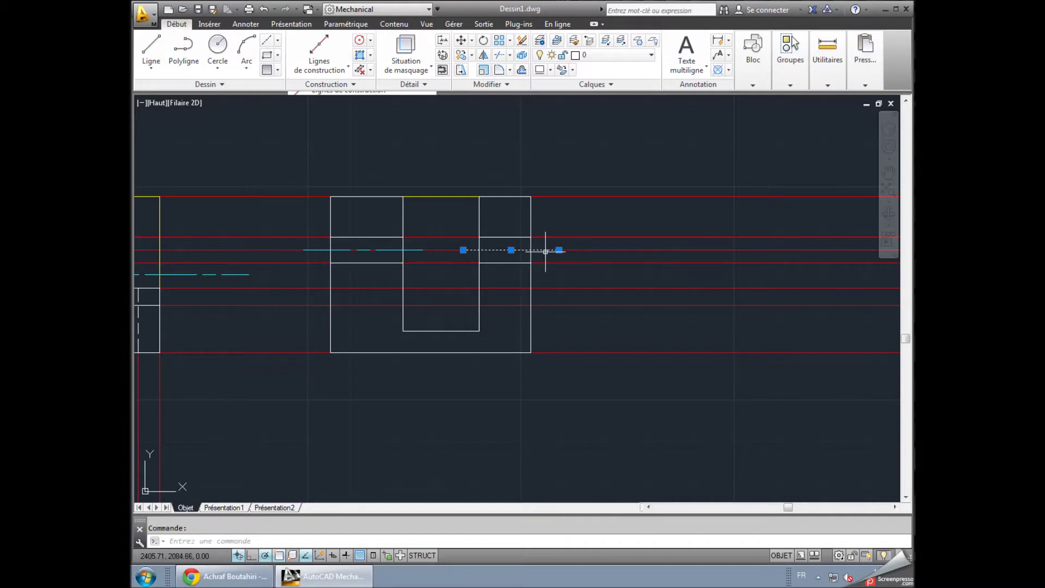
pyautogui.press('Delete')
# - Copy and paste the cyan centerline, then bring the whole bracket into view
pyautogui.click(394, 251)
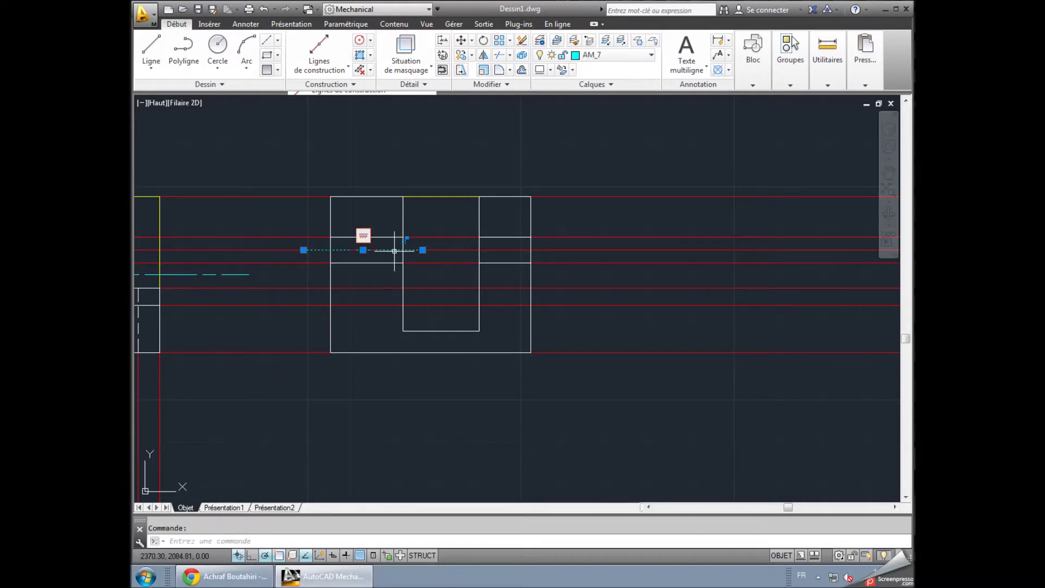
pyautogui.hotkey('ctrl', 'c')
pyautogui.hotkey('ctrl', 'v')
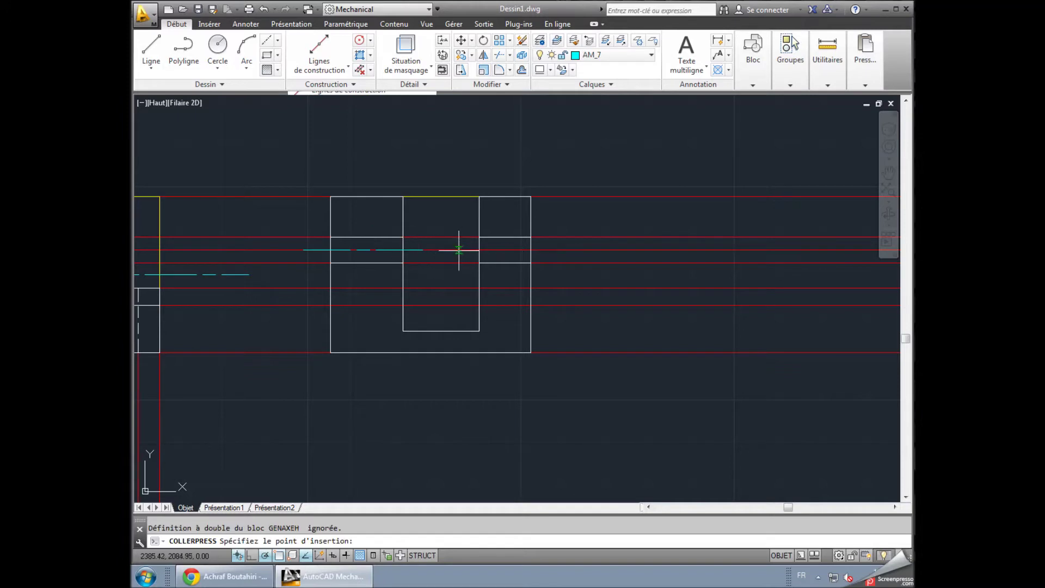
pyautogui.press('Escape')
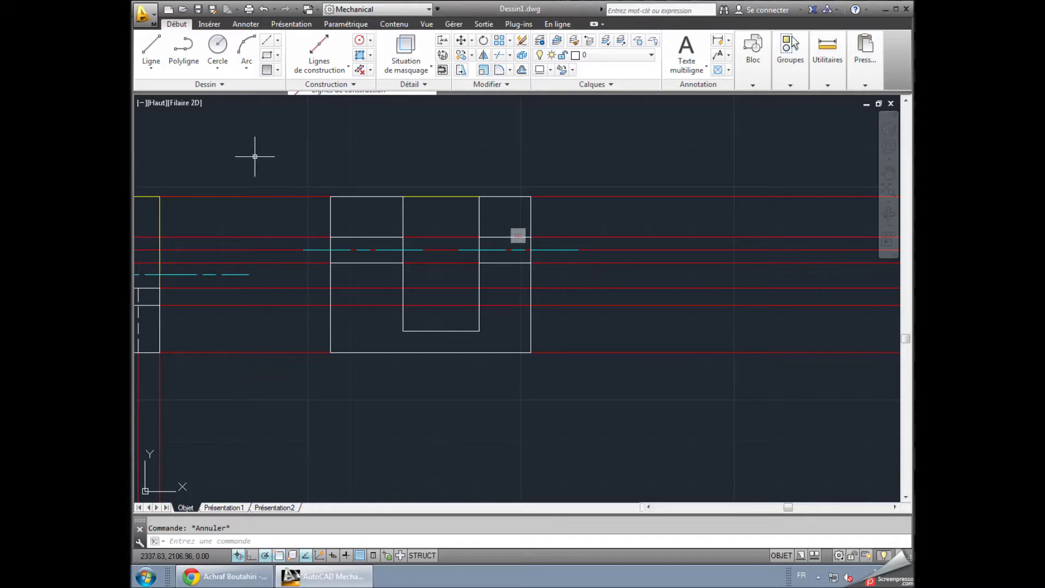
pyautogui.scroll(-1, 270, 230)
pyautogui.moveTo(245, 192)
pyautogui.mouseDown(button='middle')
pyautogui.moveTo(462, 191)
pyautogui.moveTo(420, 187)
pyautogui.mouseUp(button='middle')
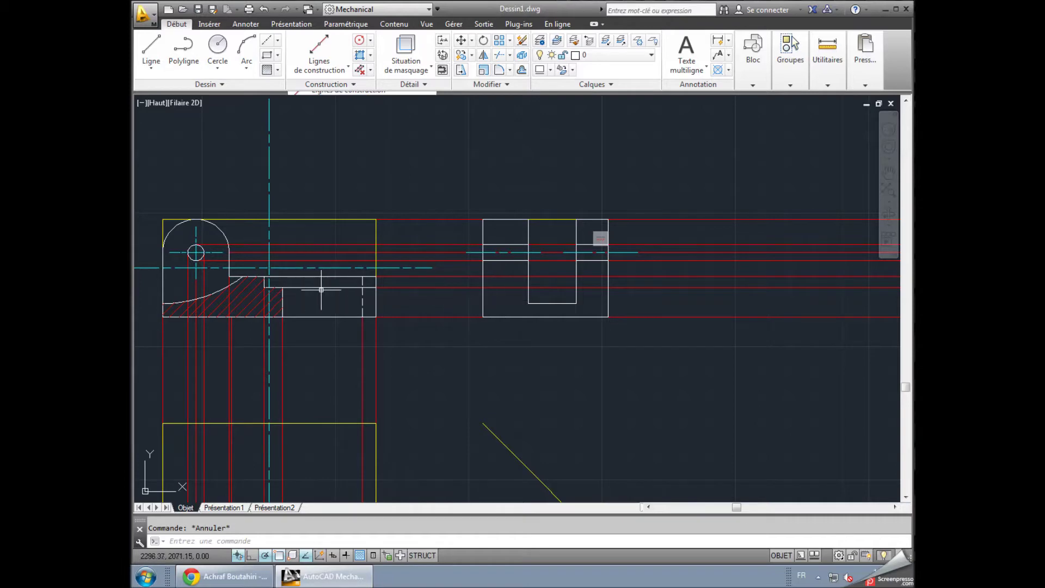
pyautogui.click(151, 46)
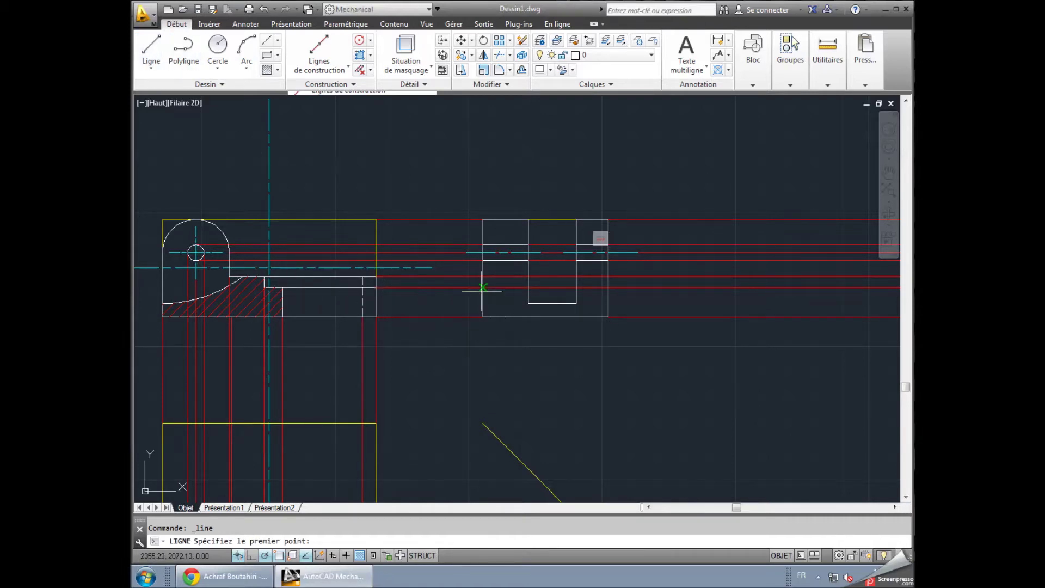
# - Draw another horizontal line linking the slot's right side to the side view's outer edge
pyautogui.click(483, 277)
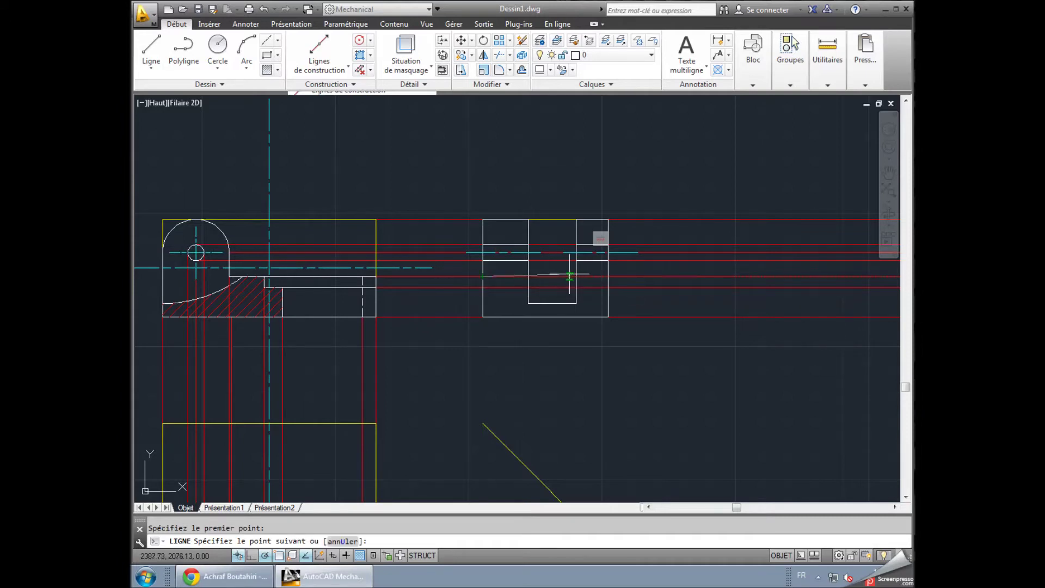
pyautogui.click(528, 277)
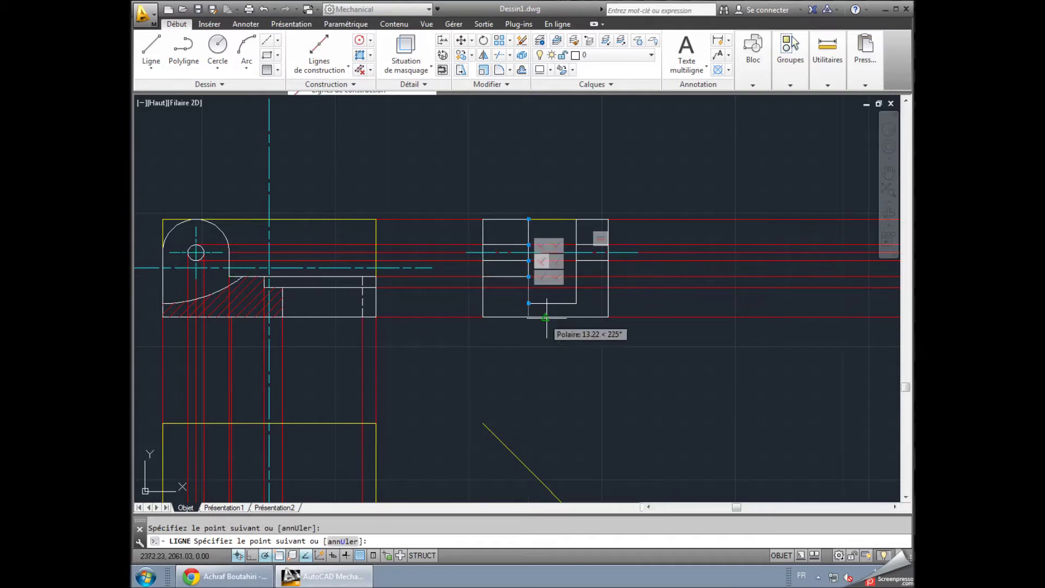
pyautogui.moveTo(575, 296); pyautogui.dragTo(536, 359, button='middle')
pyautogui.scroll(2, 539, 357)
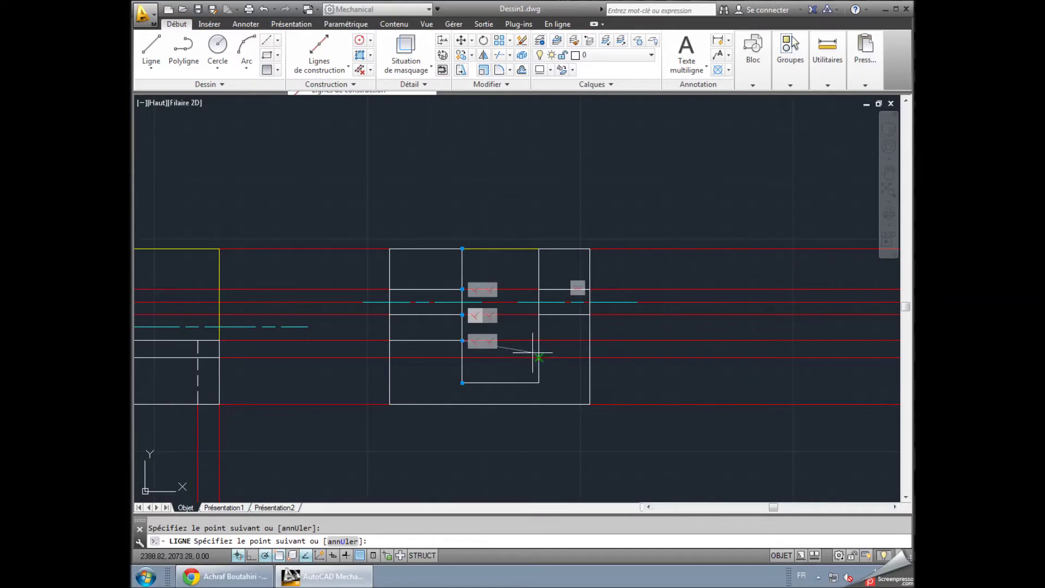
pyautogui.click(538, 341)
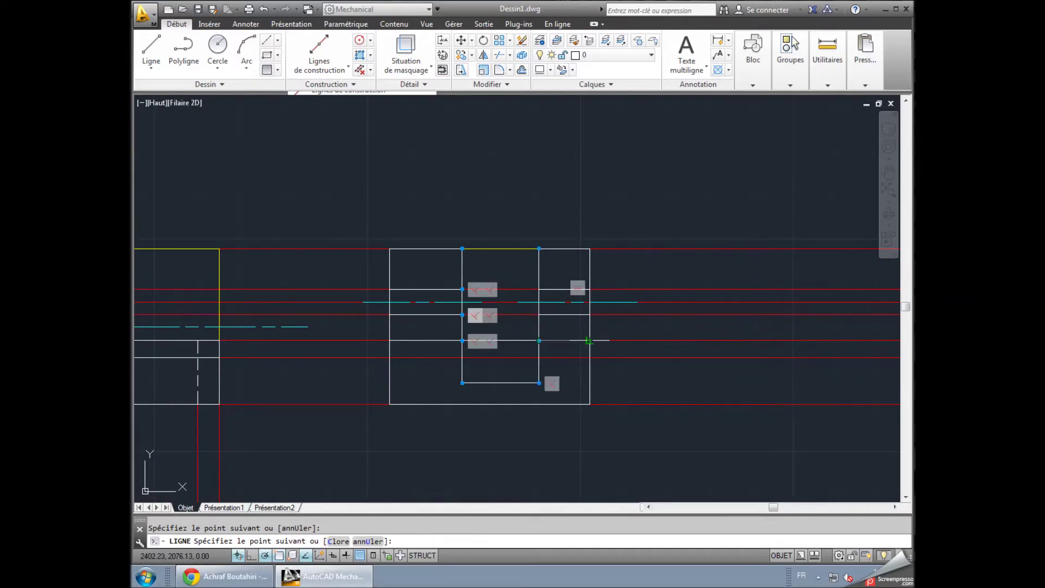
pyautogui.rightClick(645, 353)
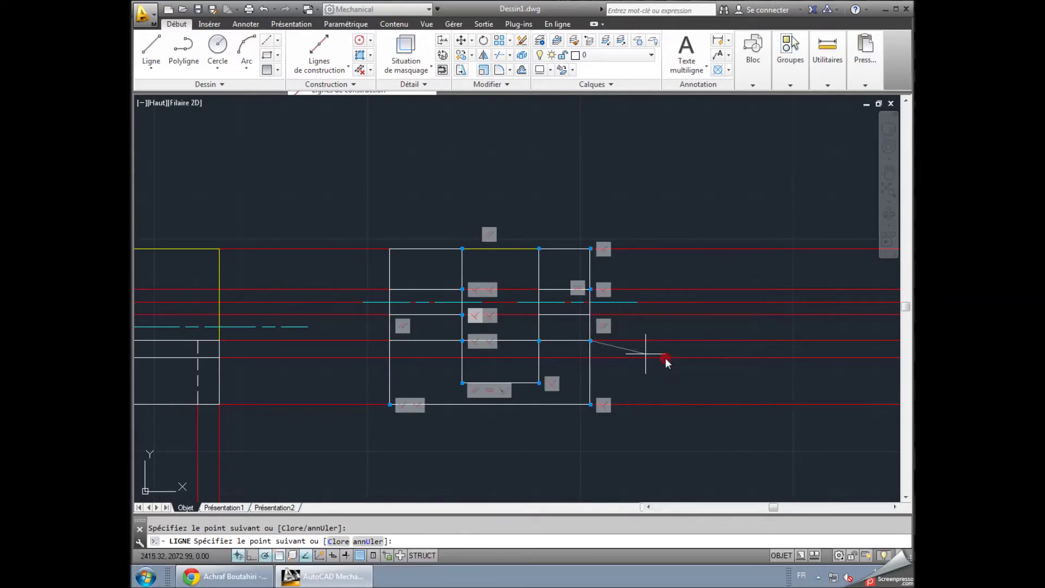
pyautogui.click(667, 360)
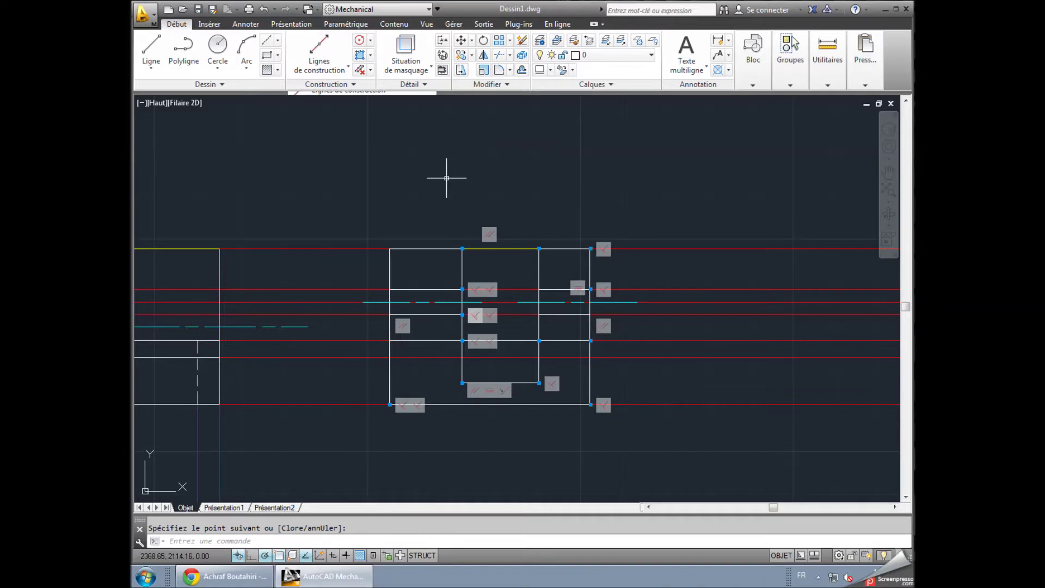
pyautogui.moveTo(350, 205); pyautogui.dragTo(458, 161, button='middle')
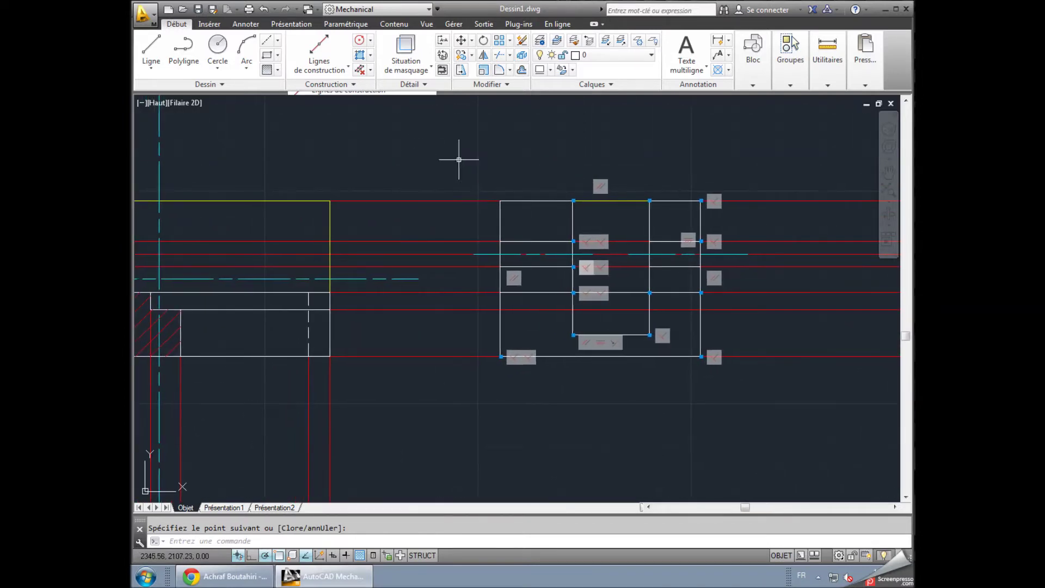
pyautogui.click(888, 128)
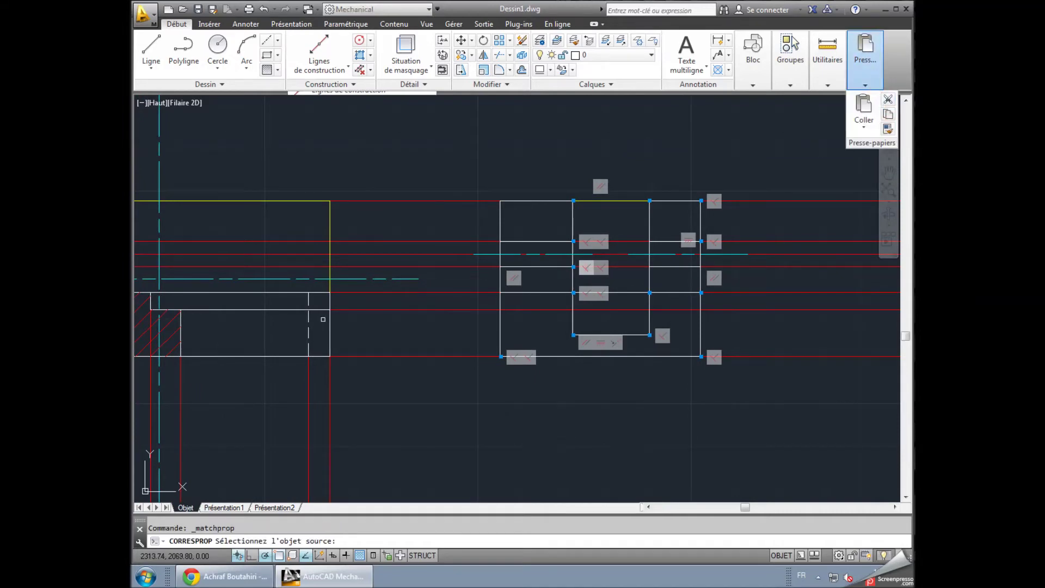
# - Match the dashed hidden line properties onto both hole edge lines
pyautogui.click(309, 330)
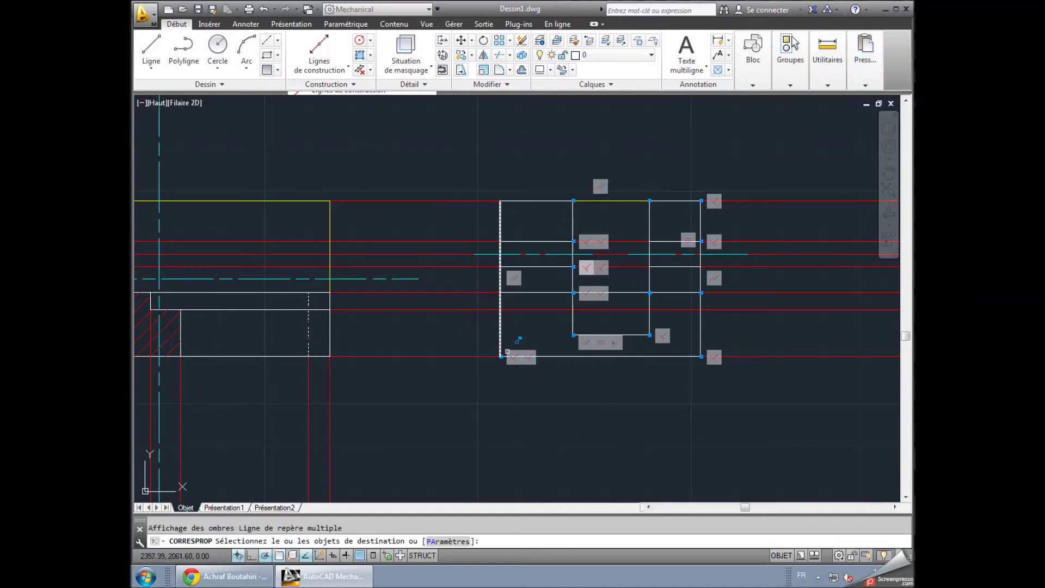
pyautogui.click(559, 292)
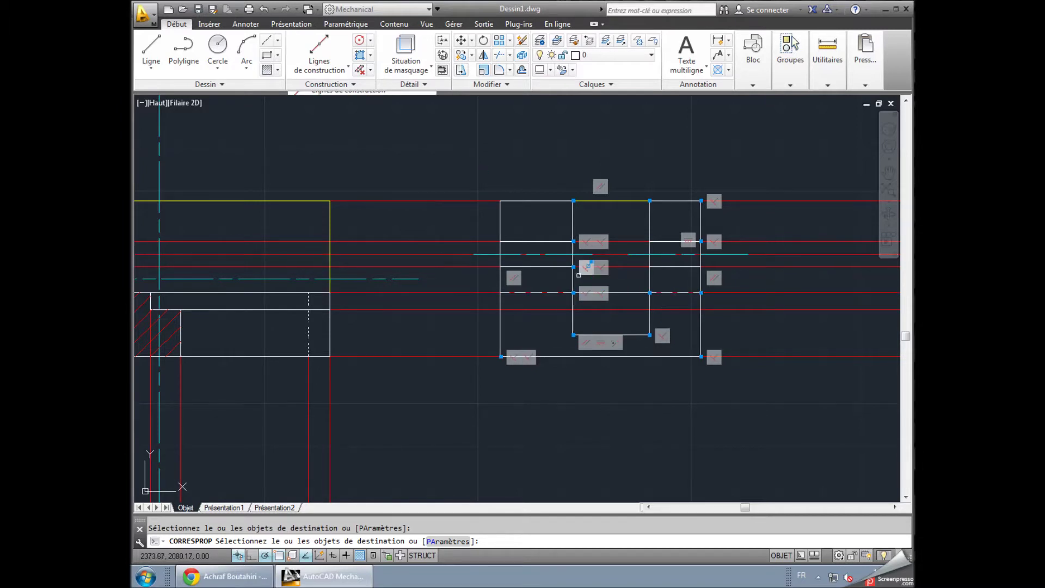
pyautogui.click(544, 241)
pyautogui.rightClick(607, 136)
pyautogui.click(627, 144)
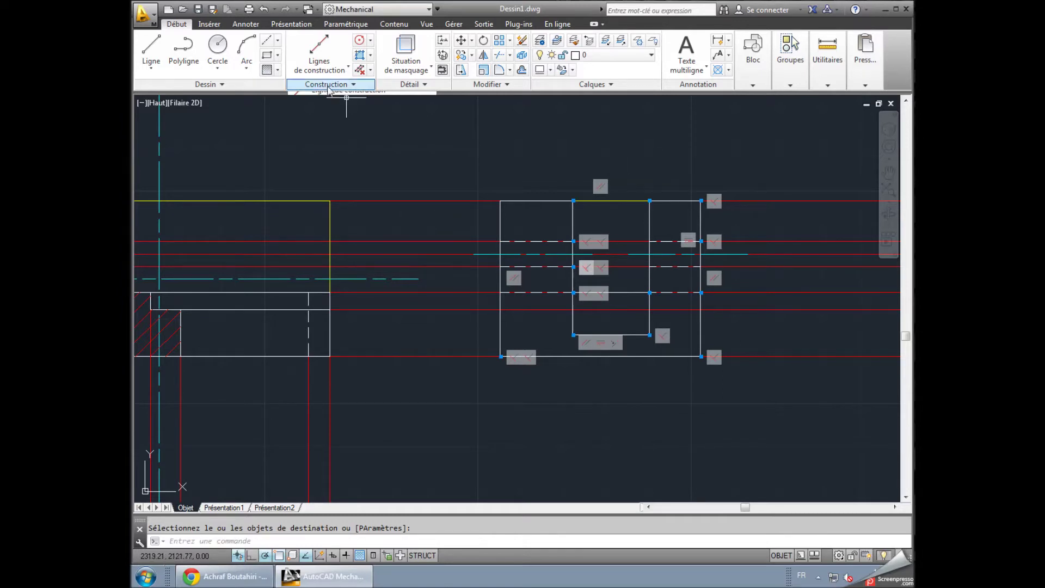
# - Auto-constrain the window-selected side view lines and hide the geometric constraint markers
pyautogui.click(469, 159)
pyautogui.click(753, 409)
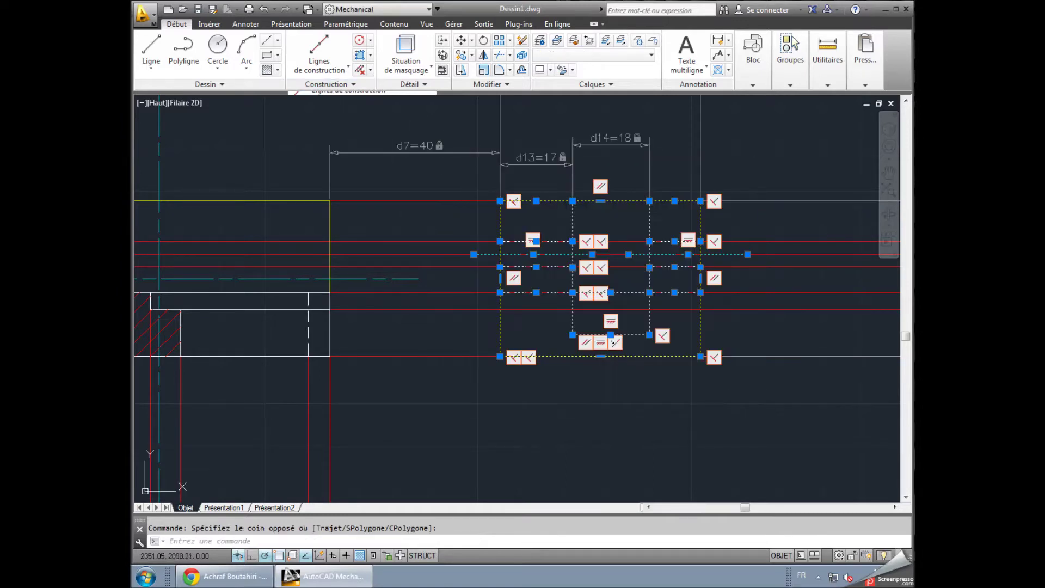
pyautogui.click(346, 24)
pyautogui.click(154, 54)
pyautogui.click(275, 74)
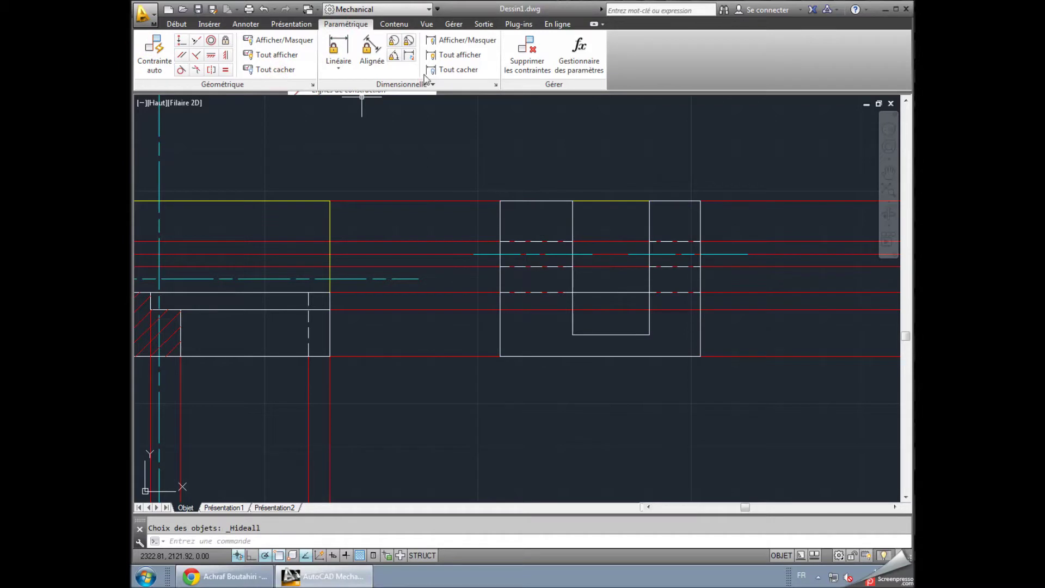
pyautogui.scroll(-2, 528, 159)
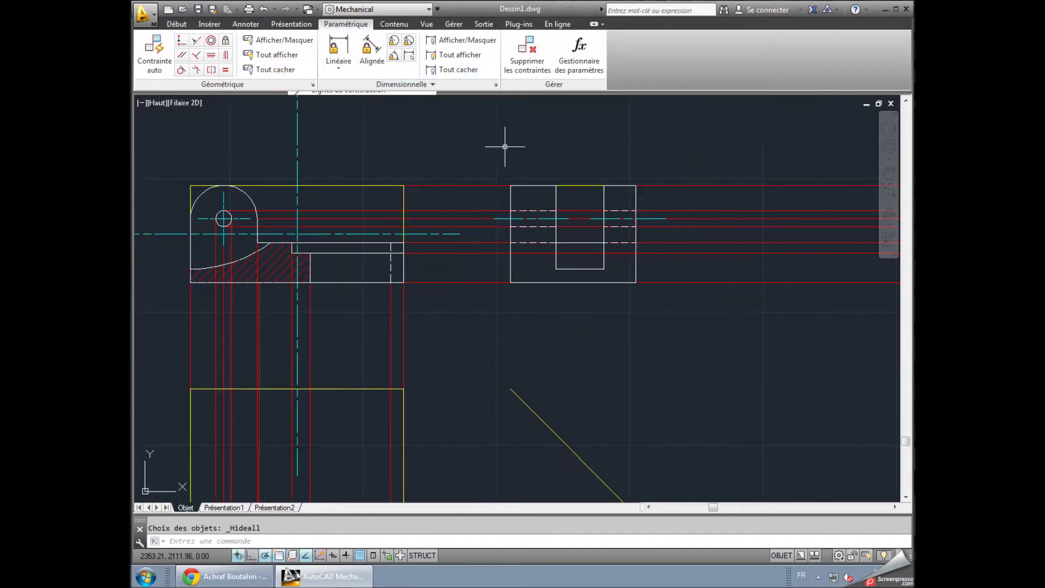
# - Draw a short vertical line from the side view's bottom edge up to the lower hole line
pyautogui.moveTo(502, 149); pyautogui.dragTo(475, 155, button='middle')
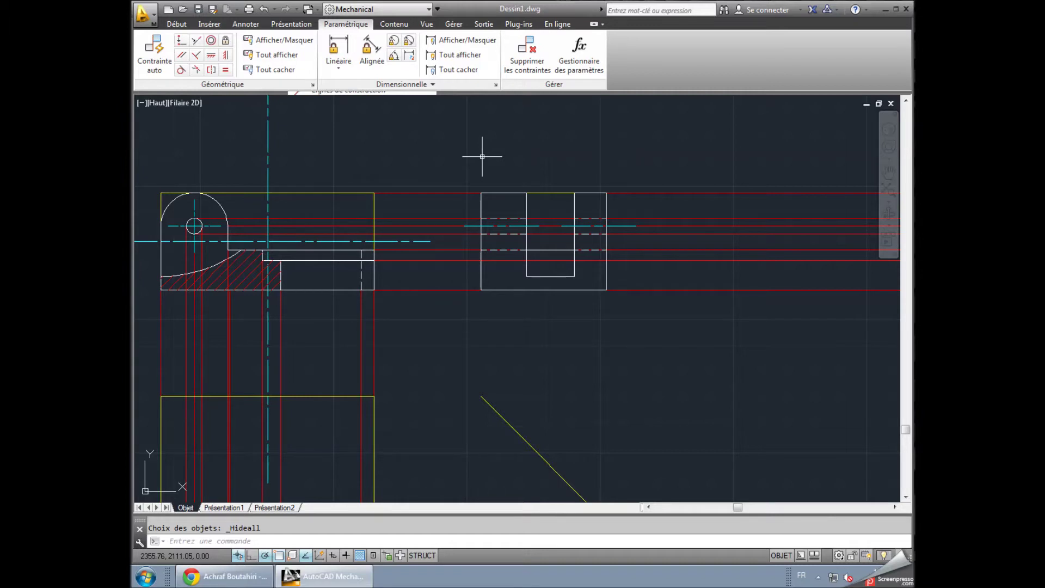
pyautogui.click(176, 24)
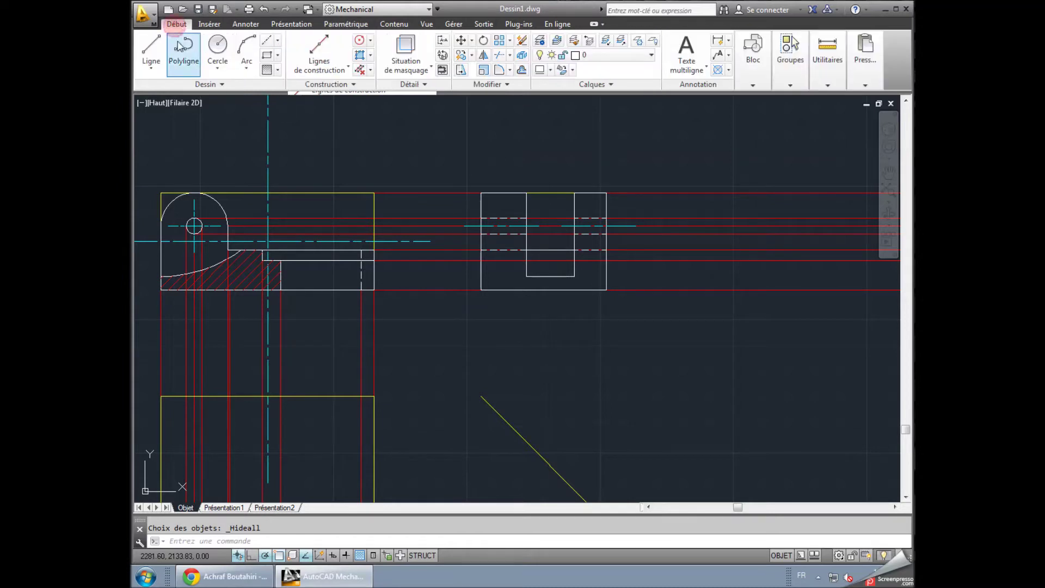
pyautogui.click(151, 46)
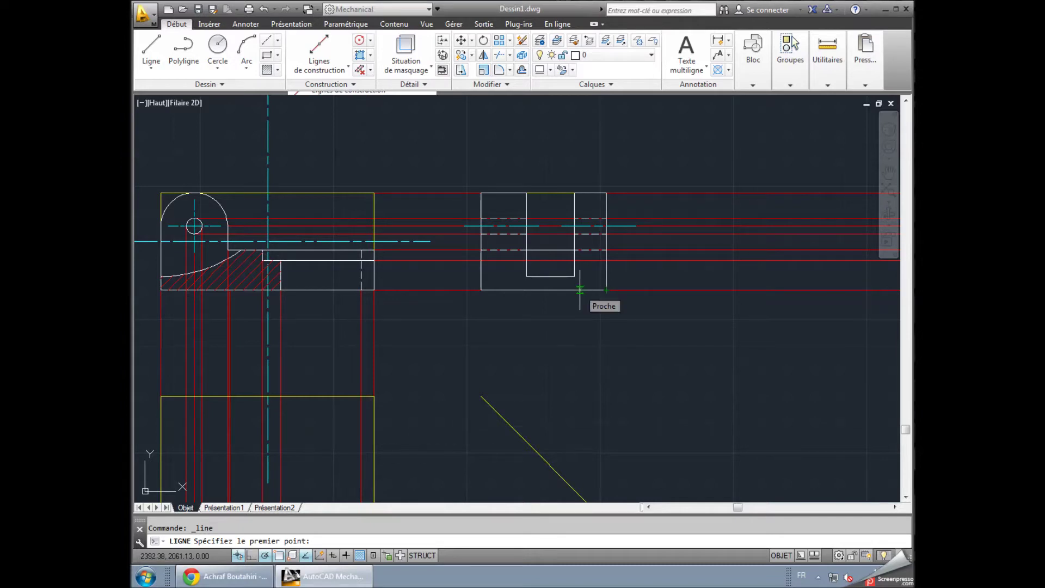
pyautogui.click(580, 289)
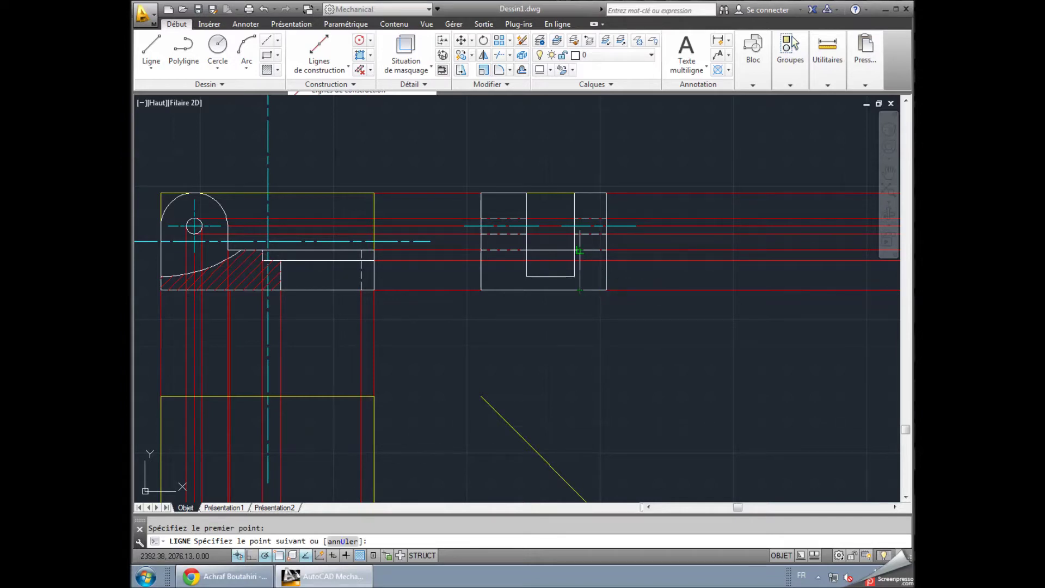
pyautogui.click(580, 249)
pyautogui.rightClick(673, 289)
pyautogui.click(674, 290)
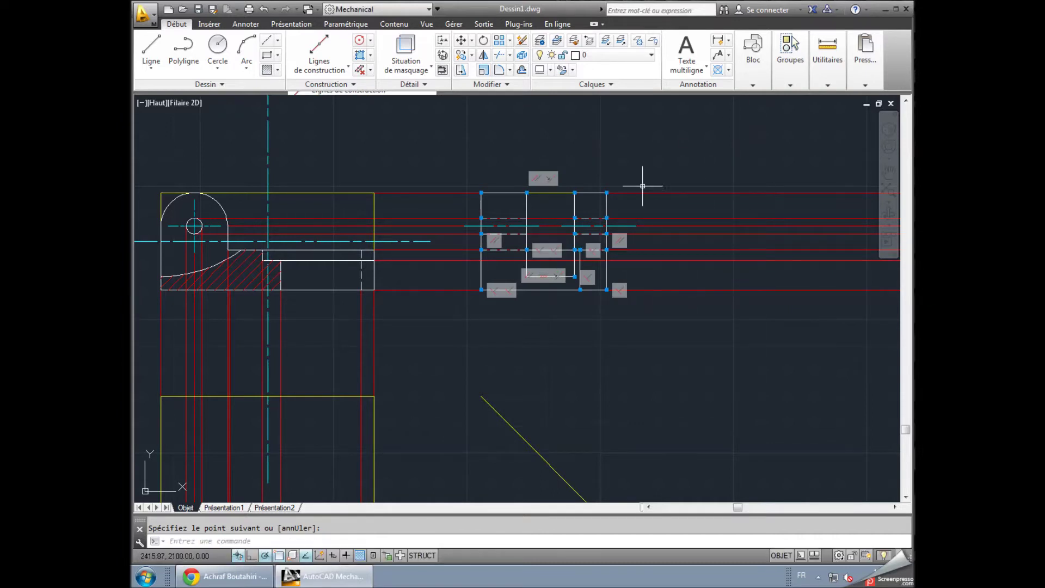
pyautogui.scroll(2, 642, 186)
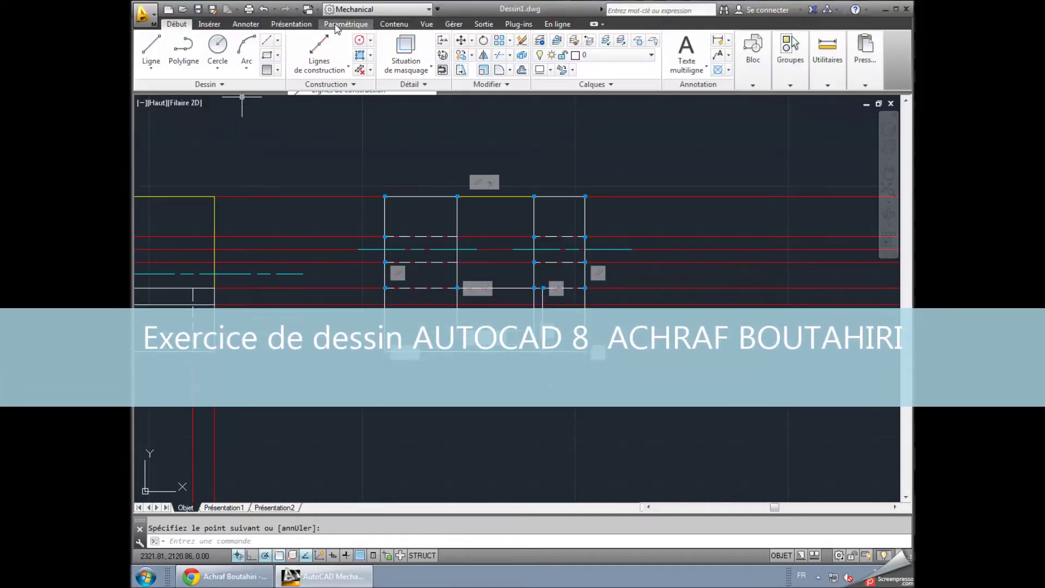
pyautogui.click(346, 24)
pyautogui.click(338, 52)
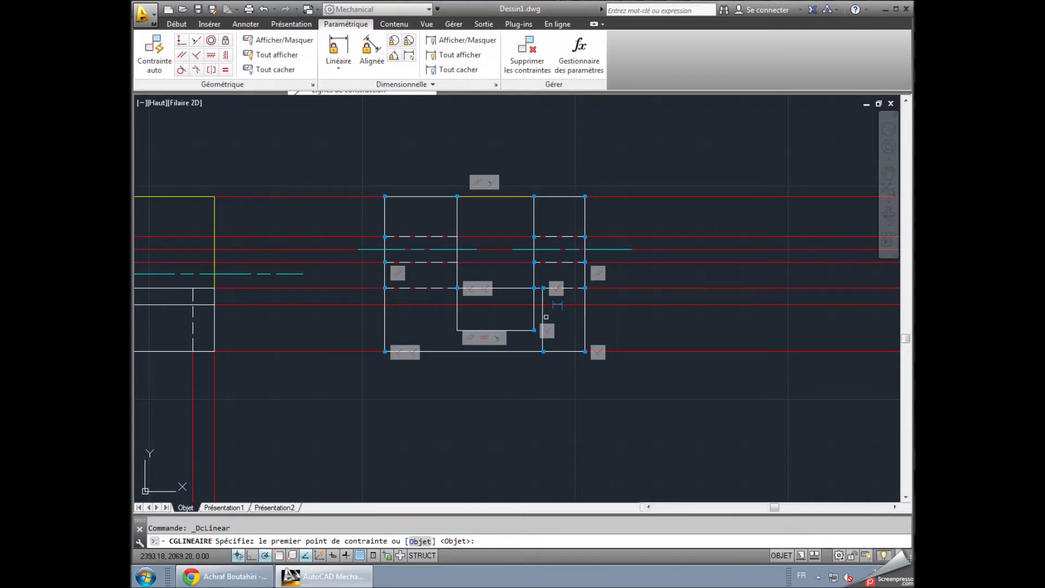
# - Lock the short vertical line 9 from the side view's right edge (d15=9)
pyautogui.click(585, 351)
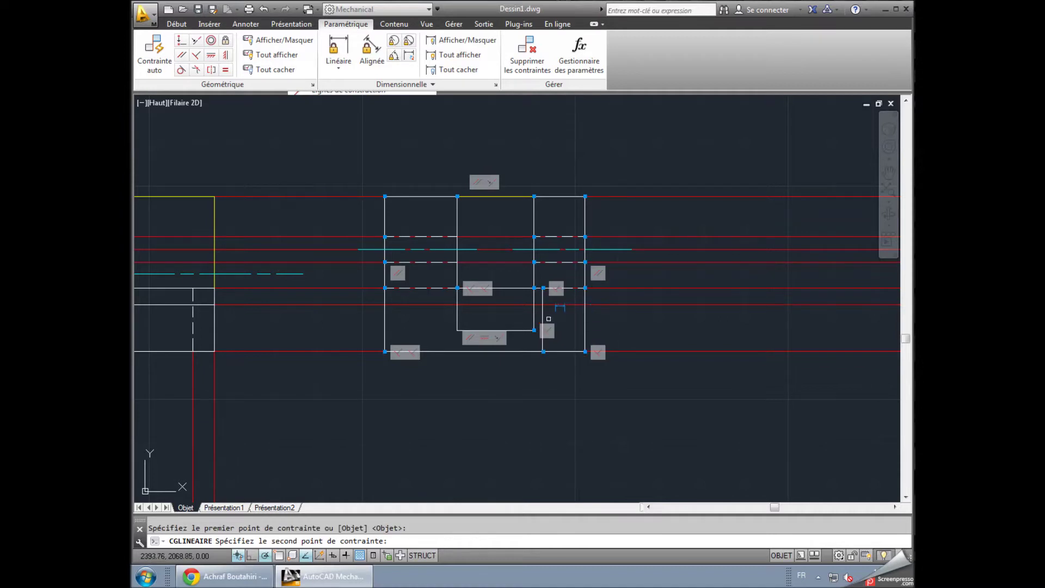
pyautogui.click(543, 287)
pyautogui.write('9')
pyautogui.press('Return')
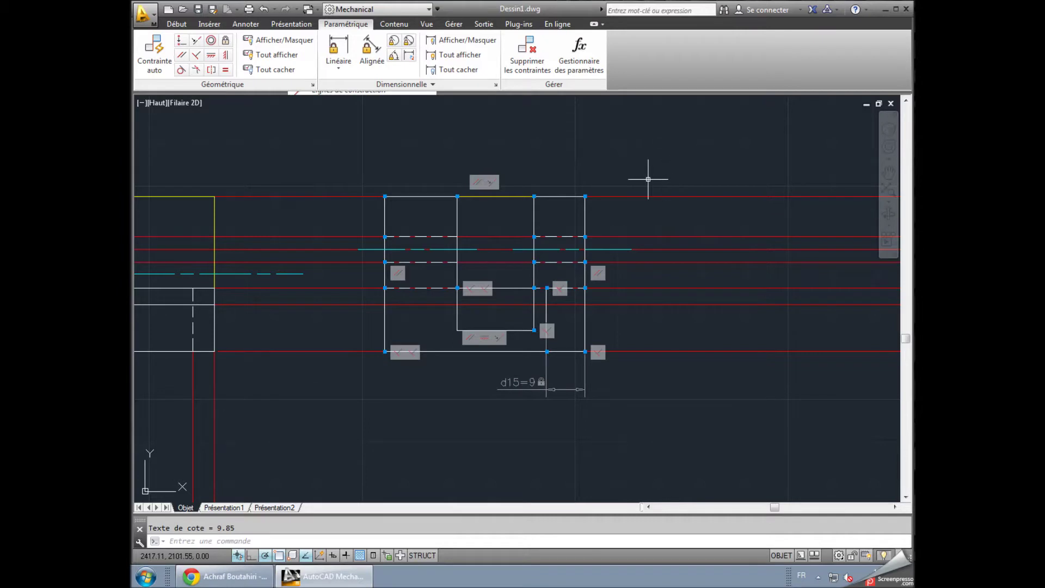
# - Paste a copy of the vertical line near the left edge and lock it 5 away (d16=5)
pyautogui.click(546, 309)
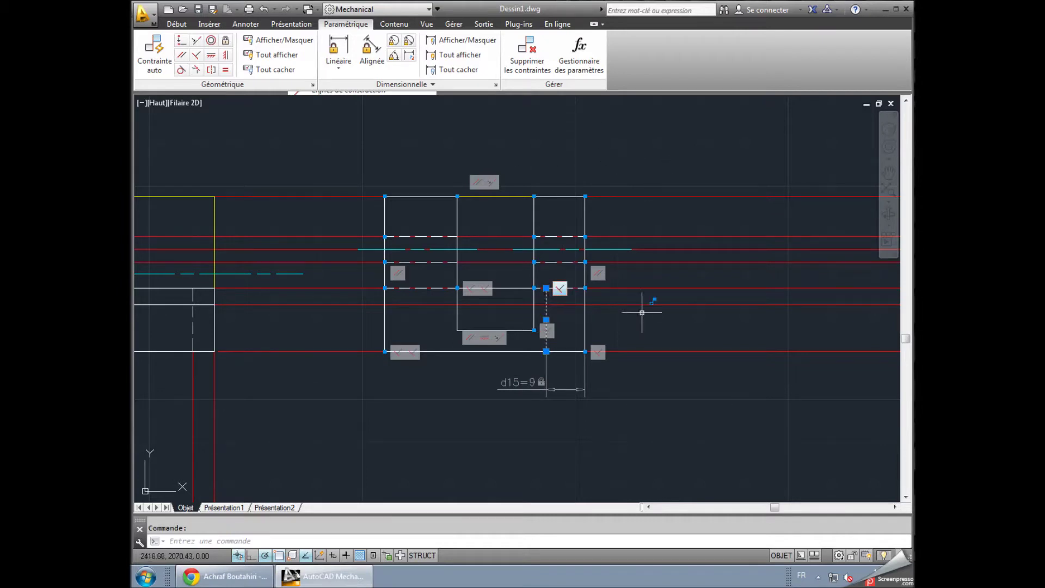
pyautogui.hotkey('ctrl', 'c')
pyautogui.hotkey('ctrl', 'v')
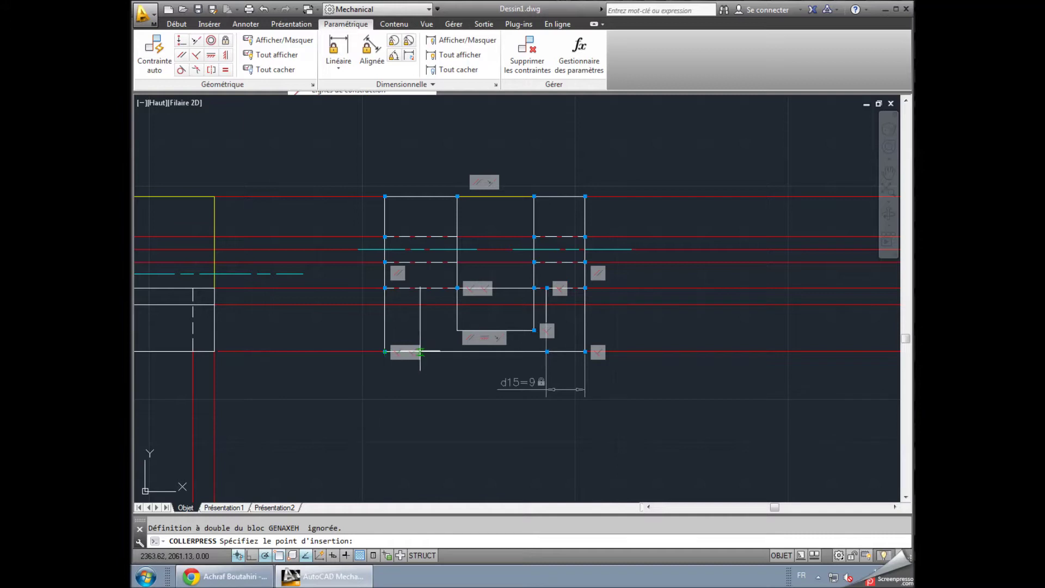
pyautogui.click(419, 351)
pyautogui.click(338, 52)
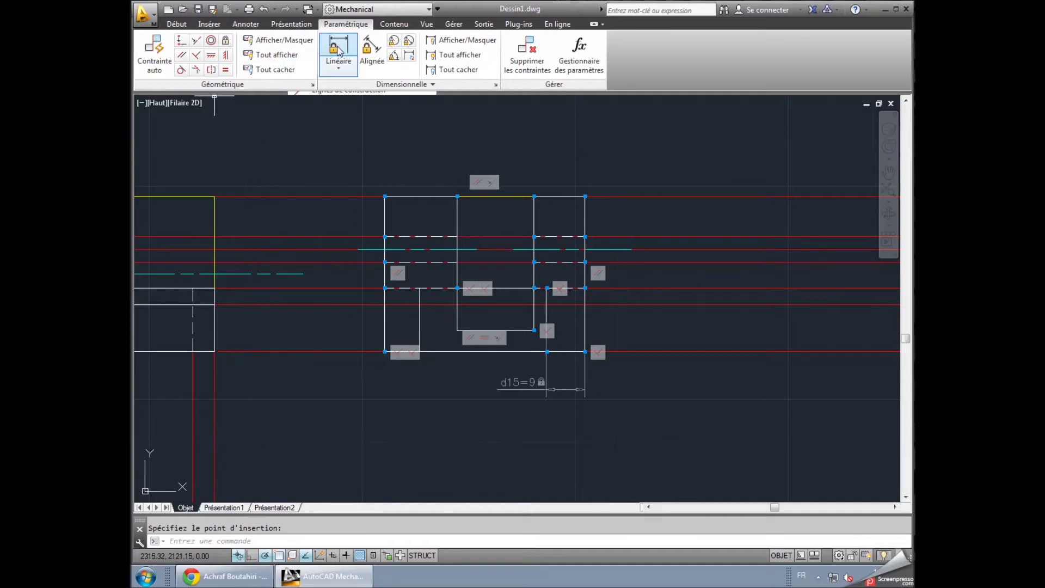
pyautogui.click(419, 351)
pyautogui.click(384, 351)
pyautogui.click(400, 416)
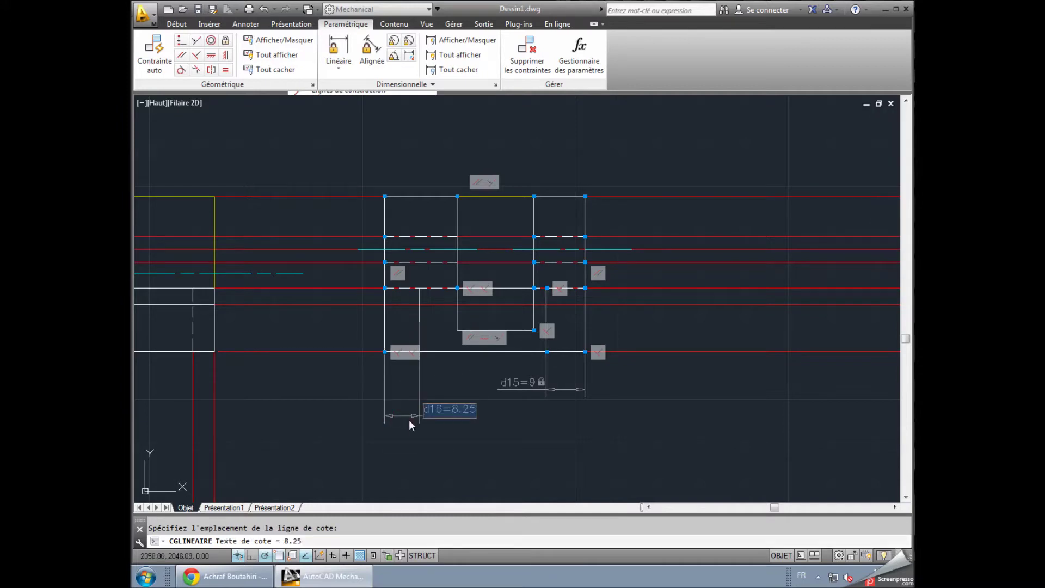
pyautogui.write('5')
pyautogui.press('Return')
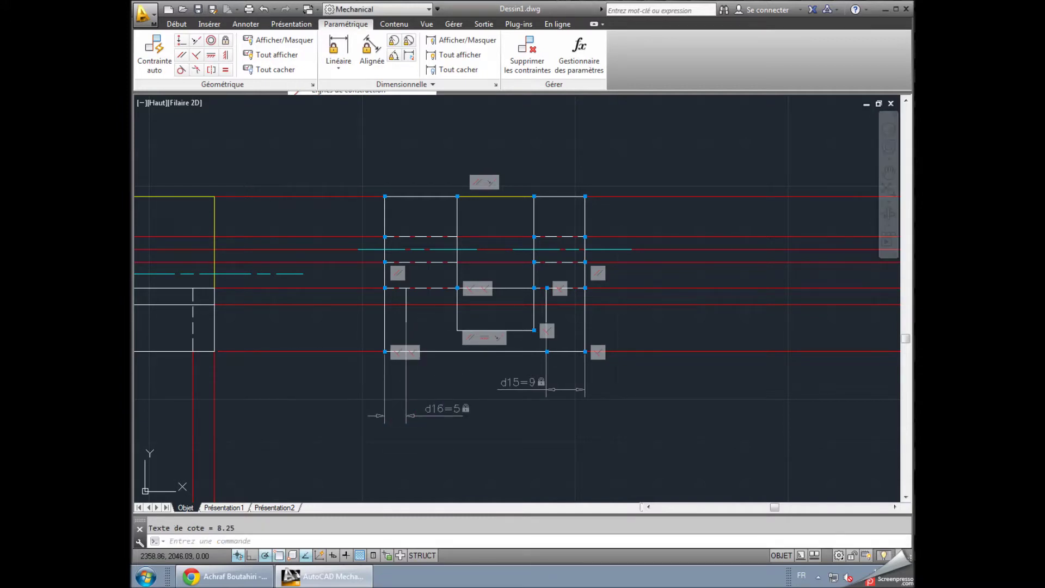
pyautogui.press('Escape')
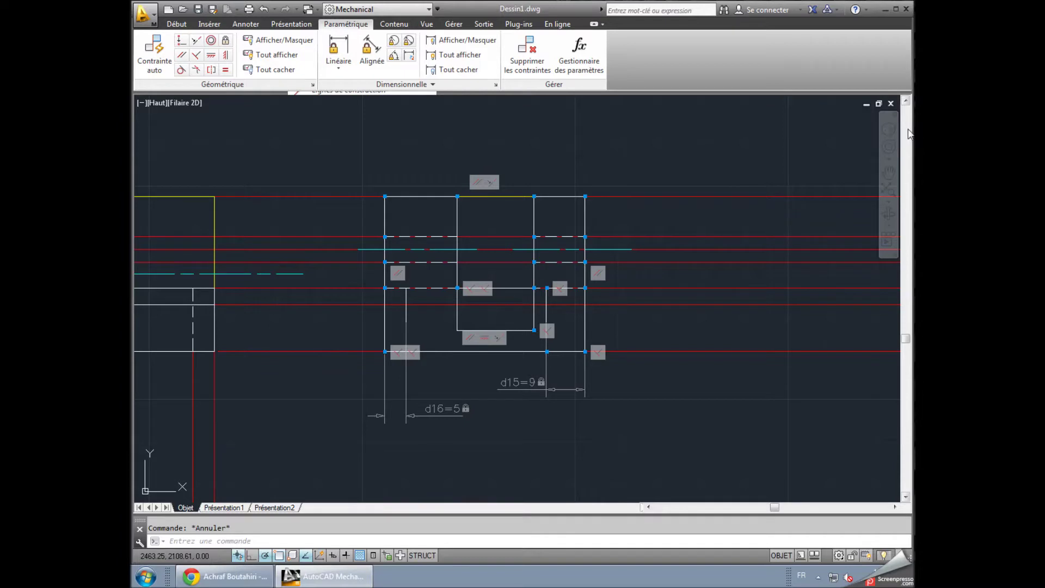
# - Match a dashed hole line's properties onto both short vertical lines
pyautogui.click(176, 24)
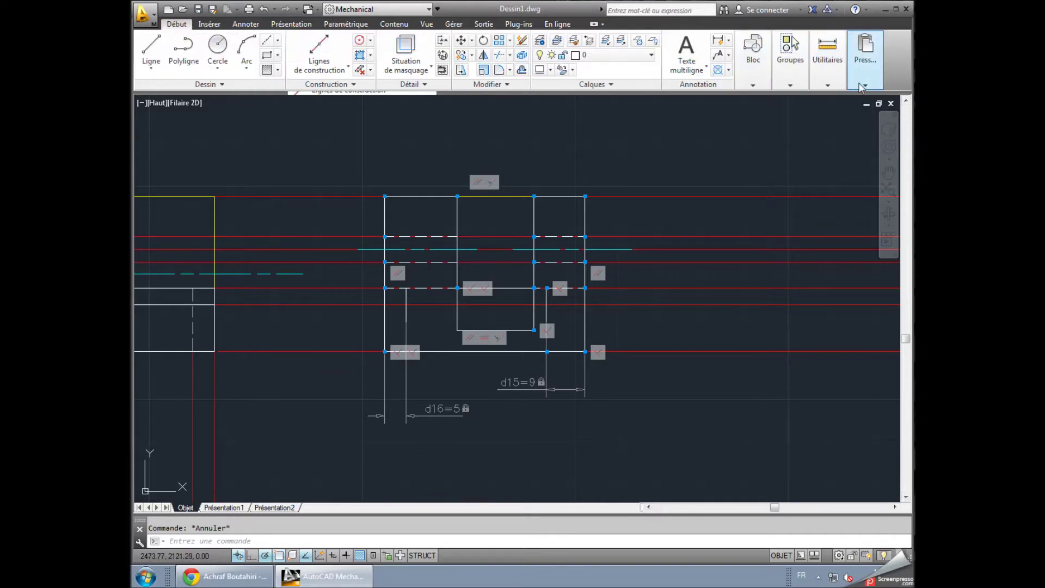
pyautogui.click(886, 128)
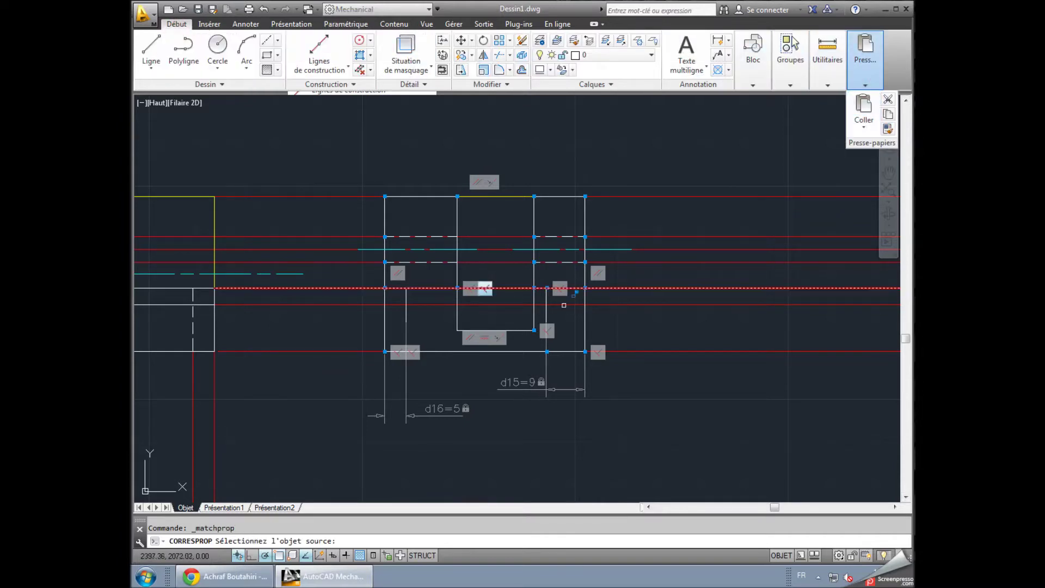
pyautogui.click(570, 263)
pyautogui.click(547, 310)
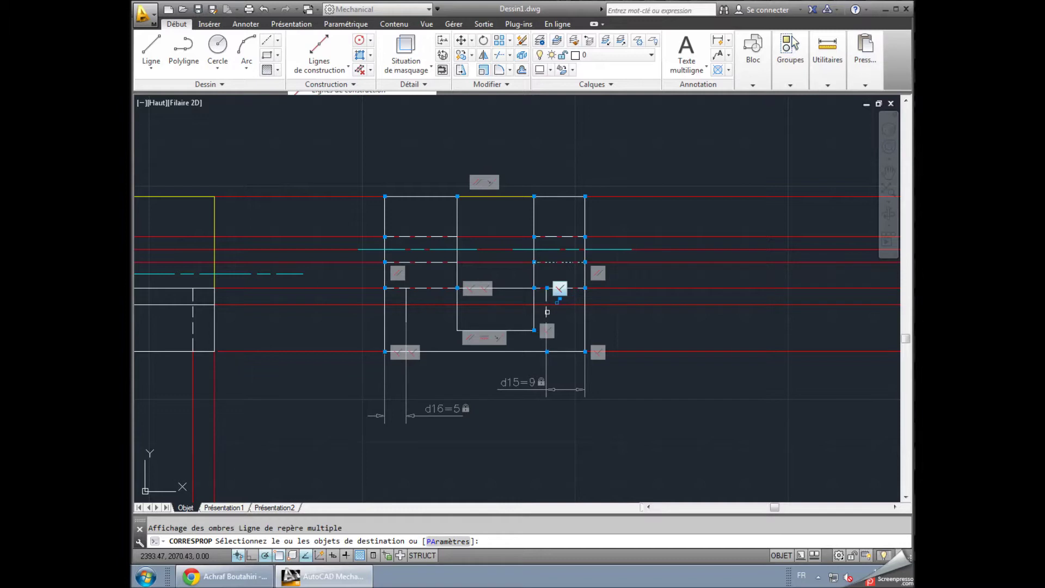
pyautogui.click(407, 315)
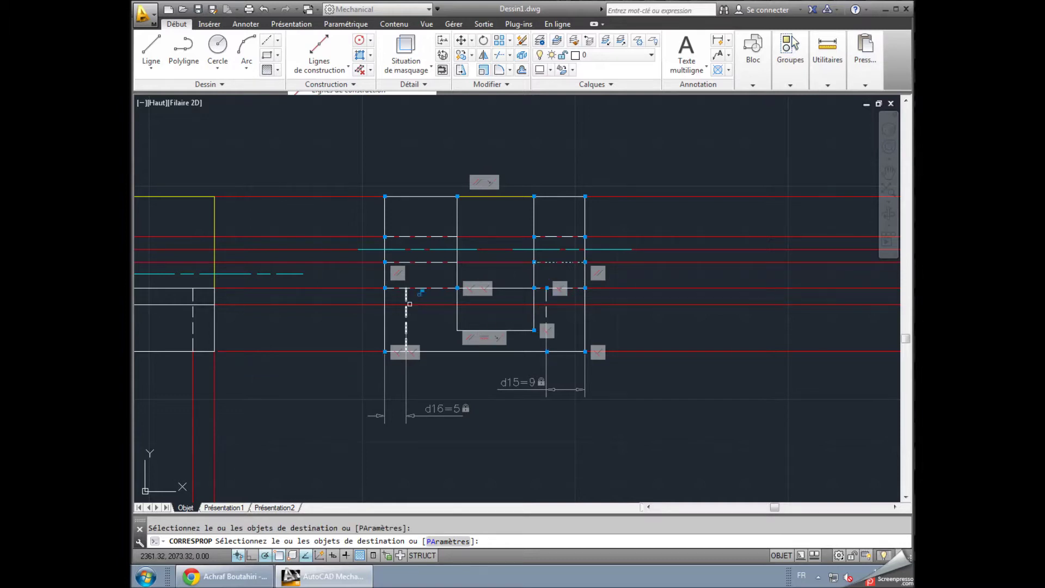
# - Hide all dimensional and geometric constraints
pyautogui.click(345, 24)
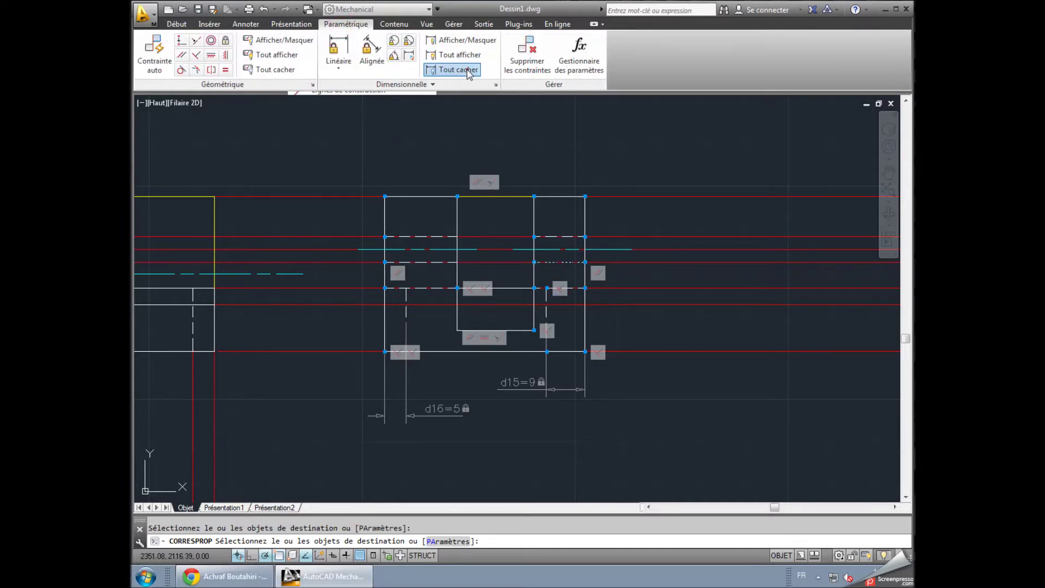
pyautogui.click(459, 69)
pyautogui.click(275, 69)
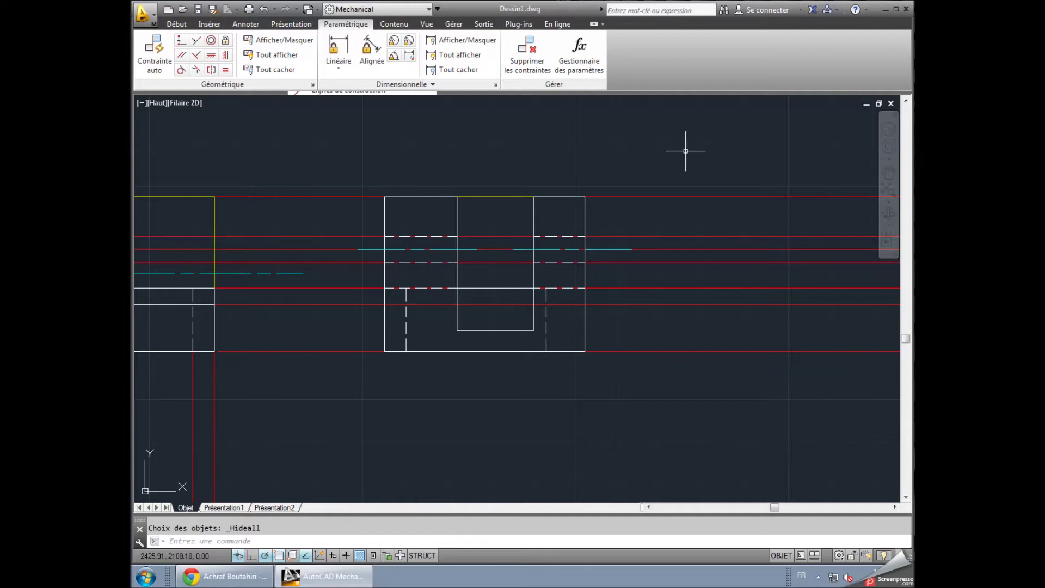
# - Draw a vertical centerline through the top view
pyautogui.click(176, 24)
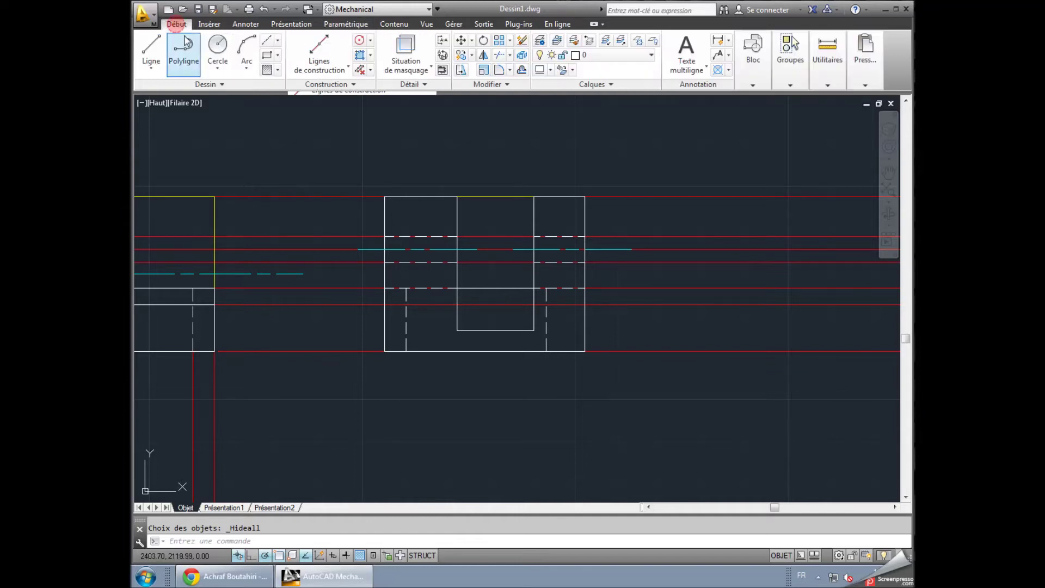
pyautogui.click(269, 46)
pyautogui.click(466, 181)
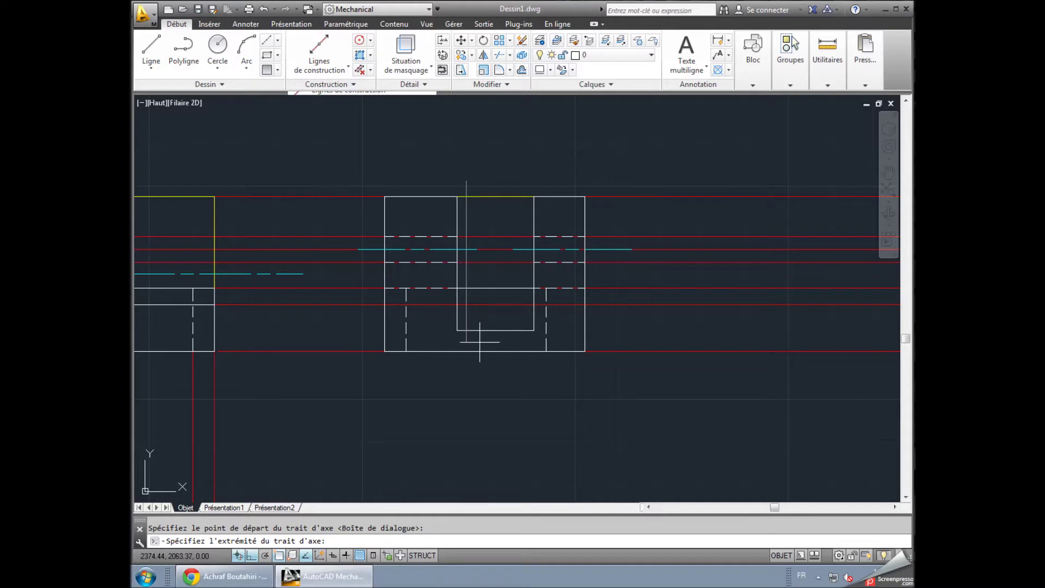
pyautogui.click(466, 377)
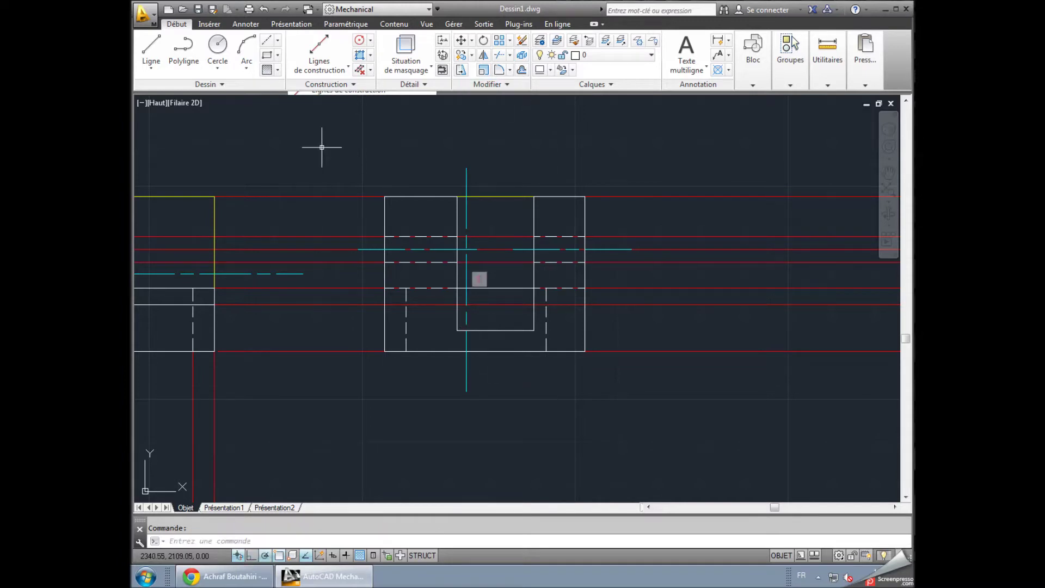
# - Constrain the centerline 19 units from the view's left edge (d17=19)
pyautogui.click(346, 24)
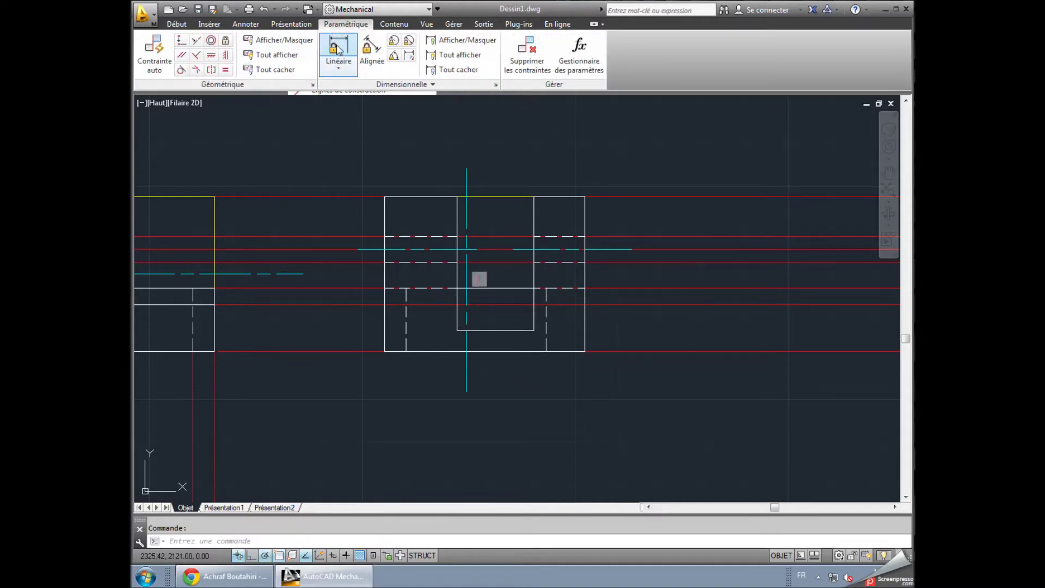
pyautogui.click(339, 49)
pyautogui.click(384, 275)
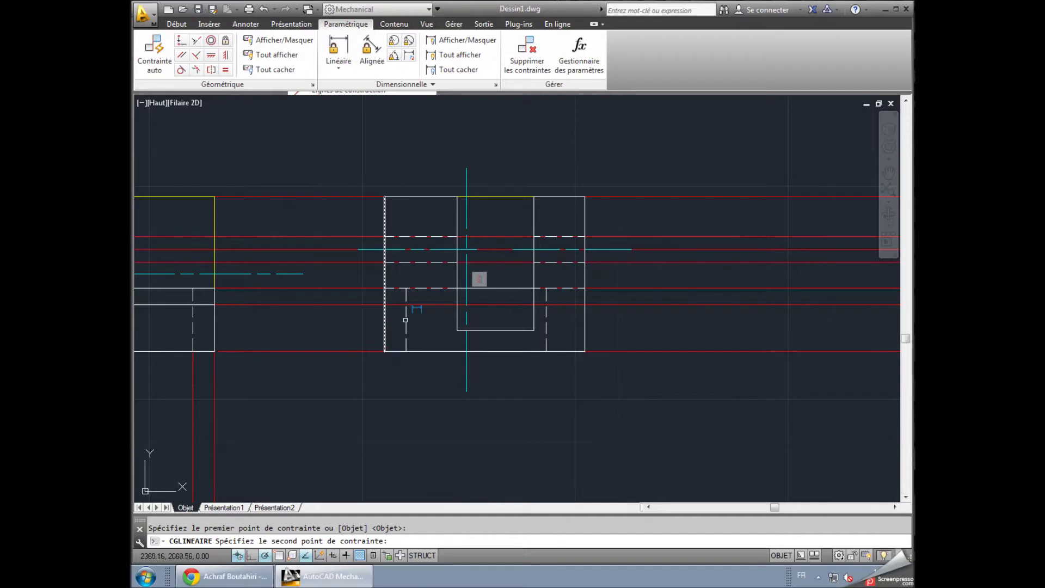
pyautogui.click(468, 170)
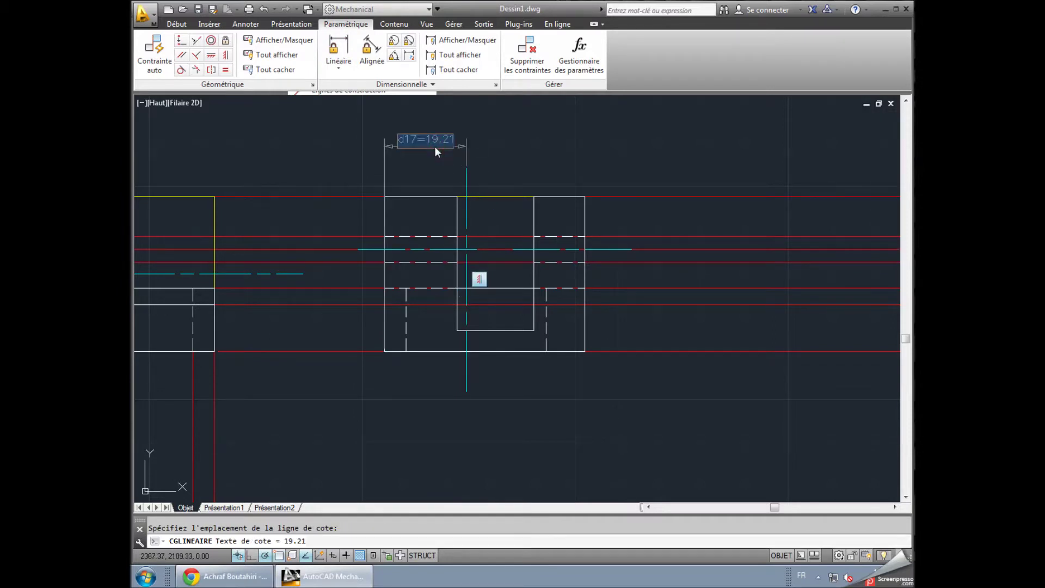
pyautogui.write('19')
pyautogui.press('Return')
pyautogui.press('Escape')
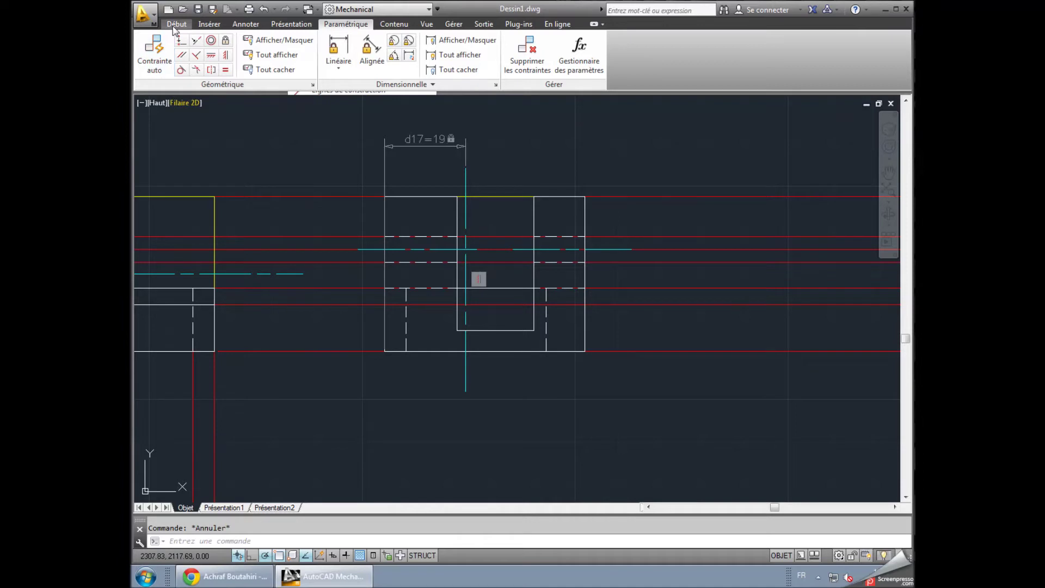
# - Draw the stepped slot wall right of the centerline, down to the bottom edge
pyautogui.click(176, 24)
pyautogui.click(154, 48)
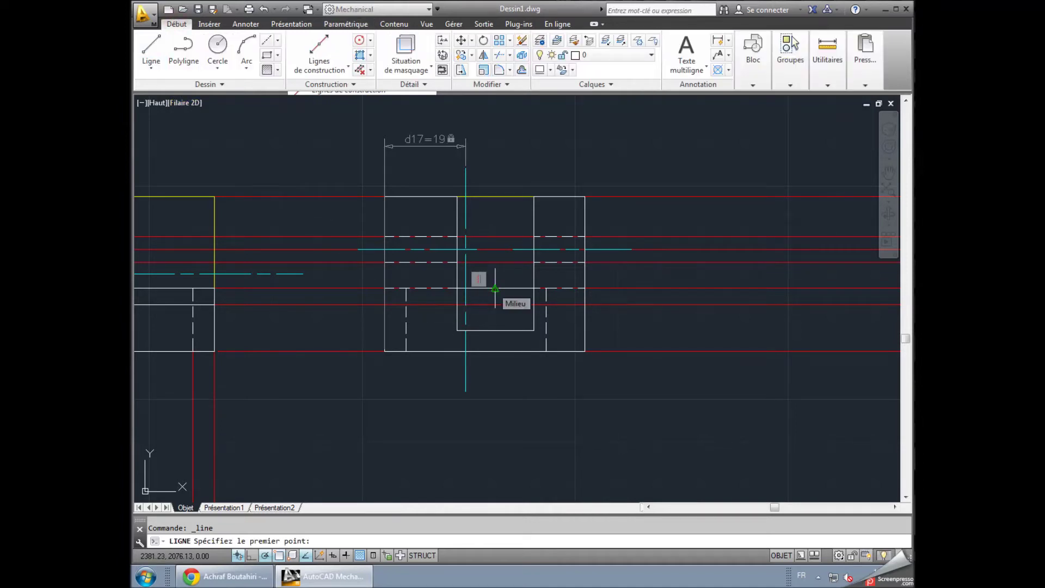
pyautogui.click(495, 288)
pyautogui.click(494, 304)
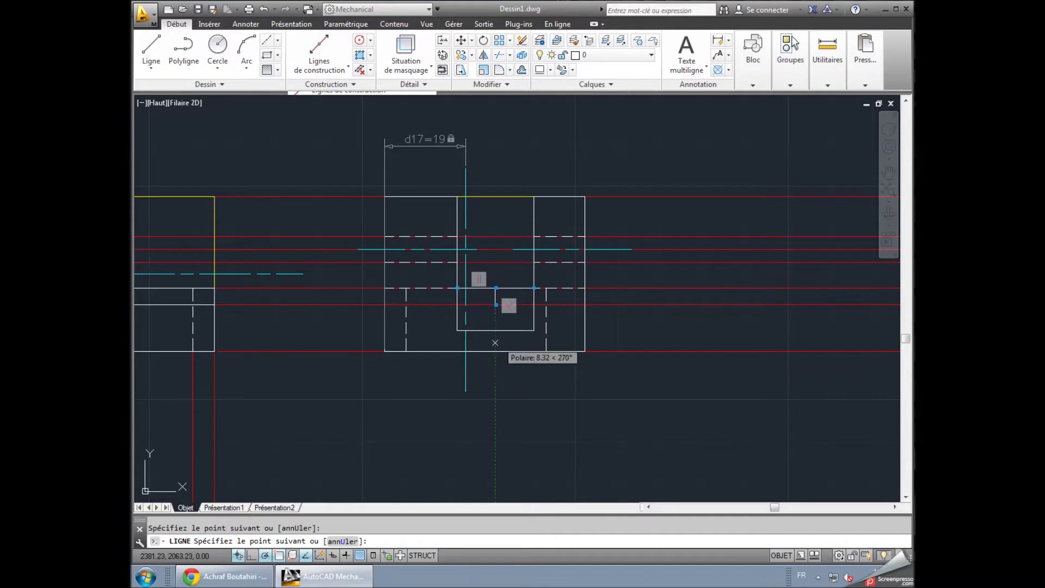
pyautogui.click(477, 305)
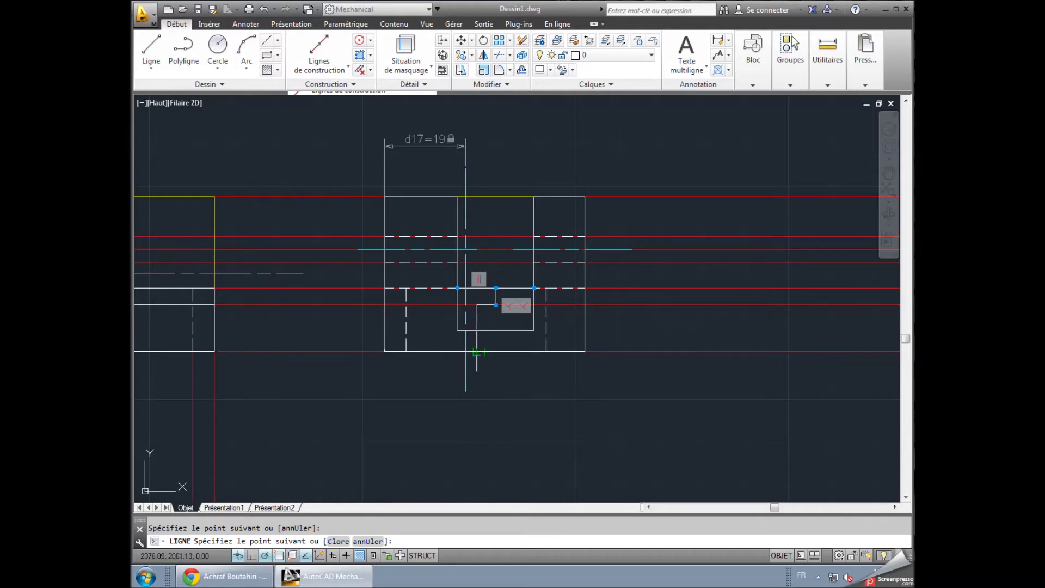
pyautogui.click(478, 351)
pyautogui.rightClick(499, 400)
pyautogui.click(522, 409)
# - Draw the matching stepped wall left of the centerline and hide all geometric constraint badges
pyautogui.scroll(2, 443, 423)
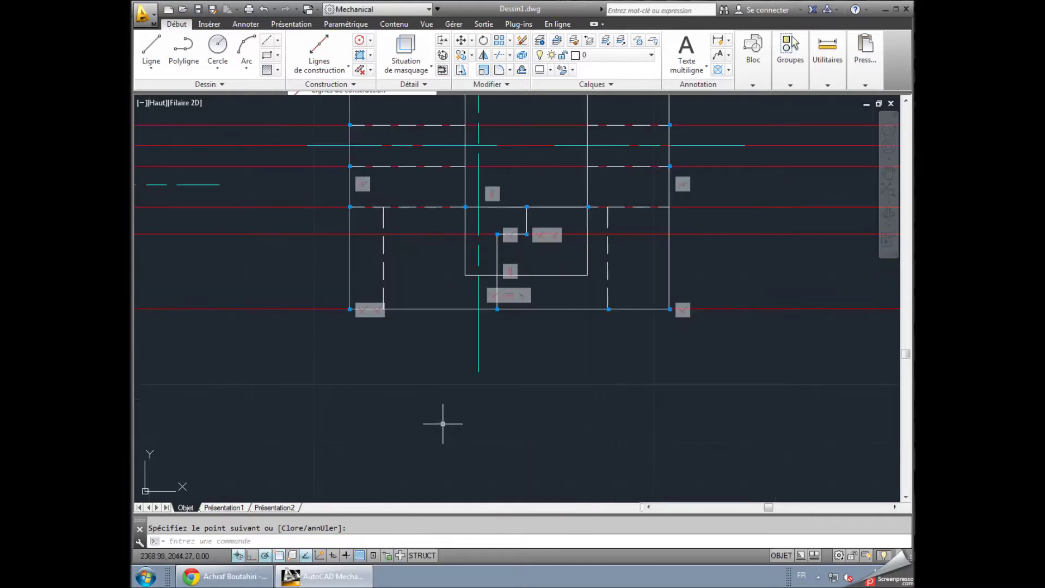
pyautogui.moveTo(513, 380); pyautogui.dragTo(495, 427, button='middle')
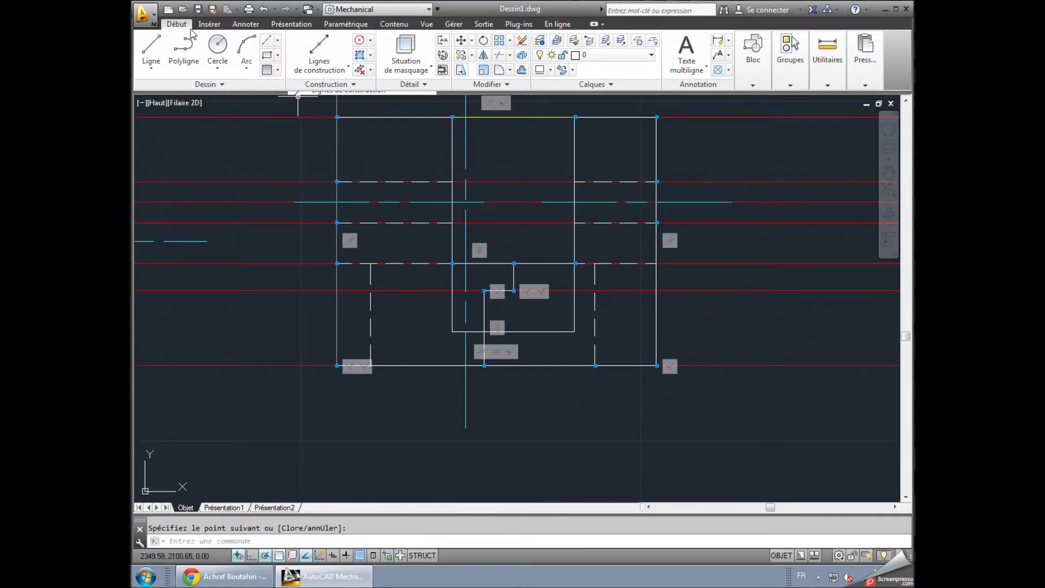
pyautogui.click(151, 48)
pyautogui.click(424, 264)
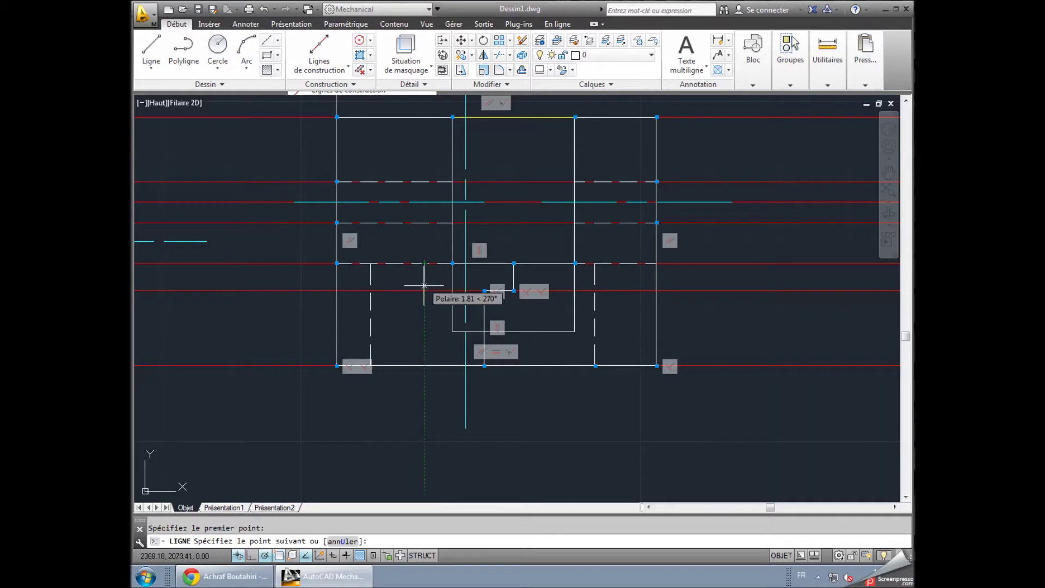
pyautogui.click(424, 292)
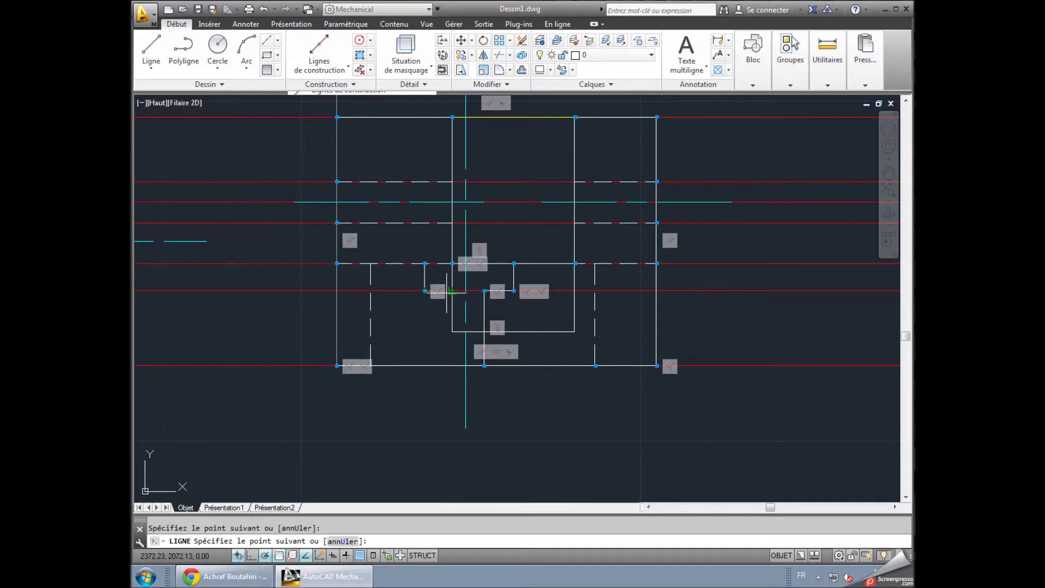
pyautogui.click(444, 291)
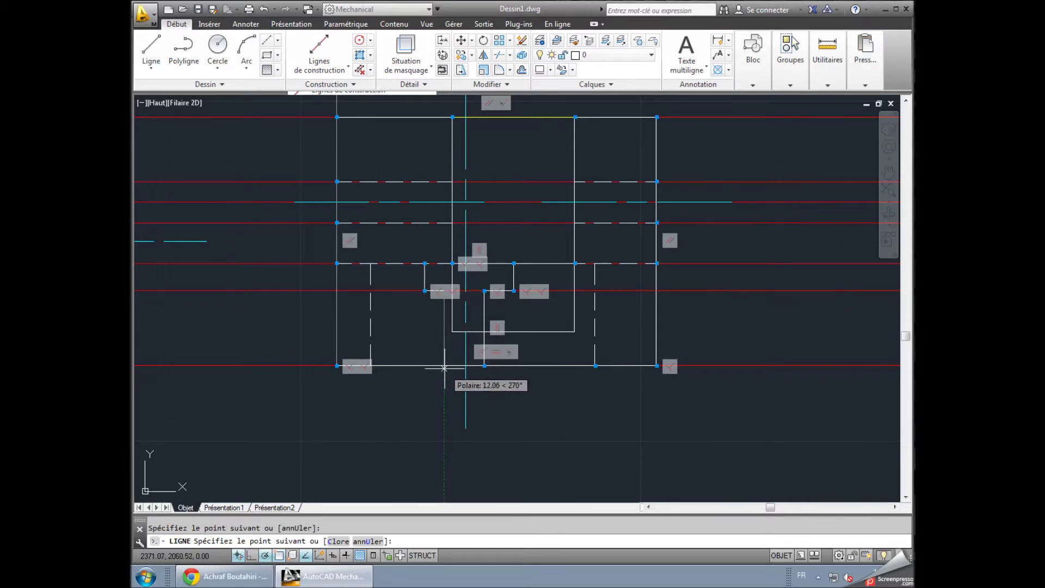
pyautogui.click(444, 365)
pyautogui.rightClick(439, 420)
pyautogui.click(457, 423)
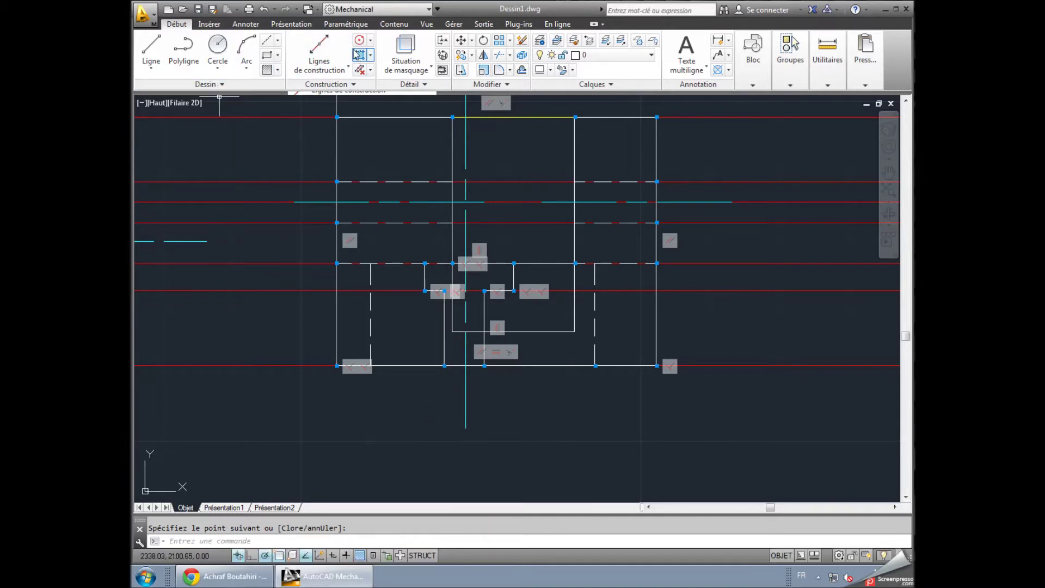
pyautogui.click(345, 24)
pyautogui.click(275, 69)
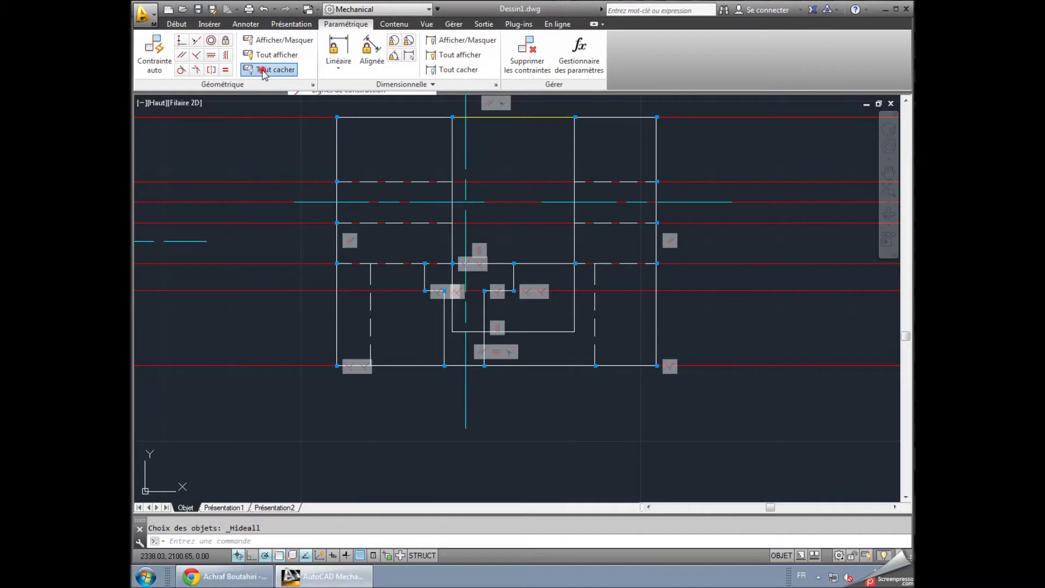
# - Constrain the slot's right wall 5 units from the centerline (d18=5)
pyautogui.click(338, 52)
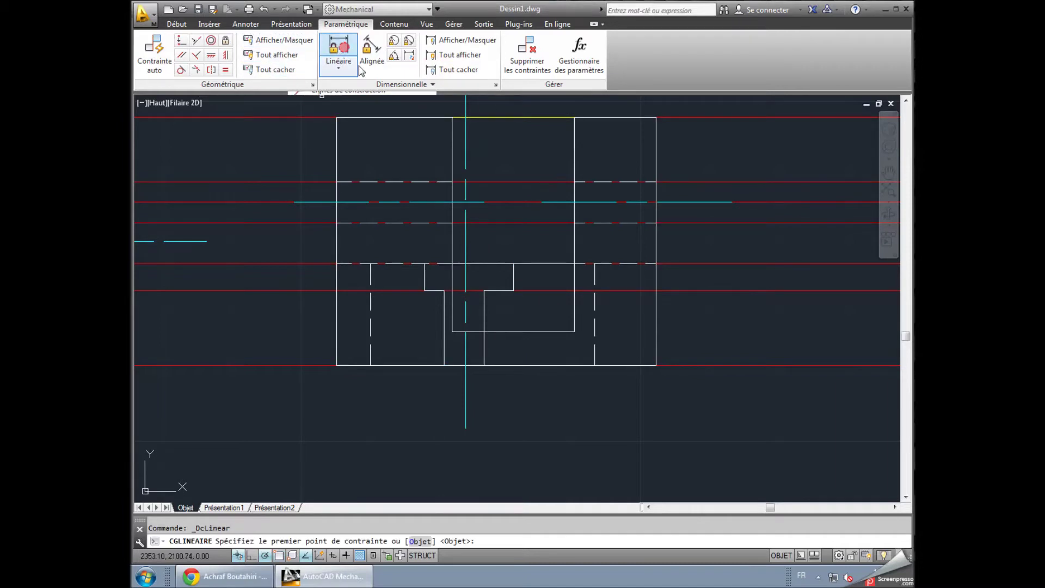
pyautogui.click(475, 314)
pyautogui.click(485, 297)
pyautogui.click(488, 396)
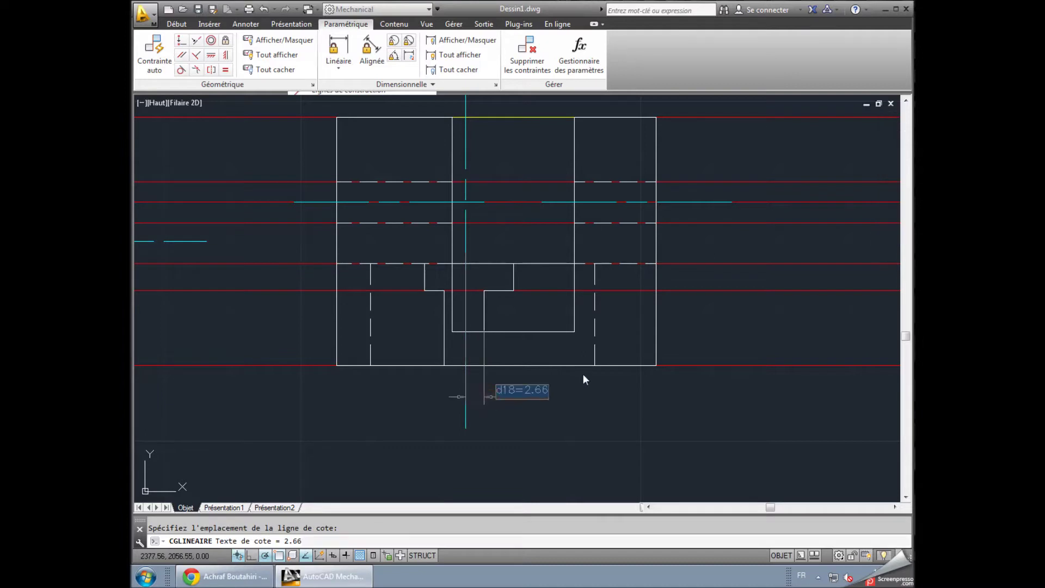
pyautogui.write('5')
pyautogui.press('Return')
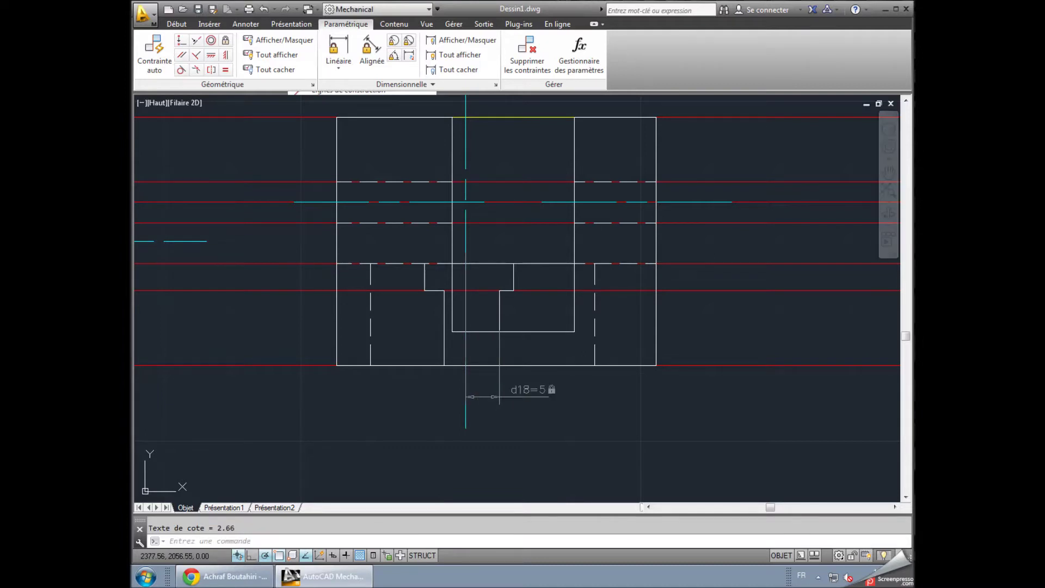
# - Try a 7-unit constraint on the short step and cancel the over-constraint warning
pyautogui.click(338, 51)
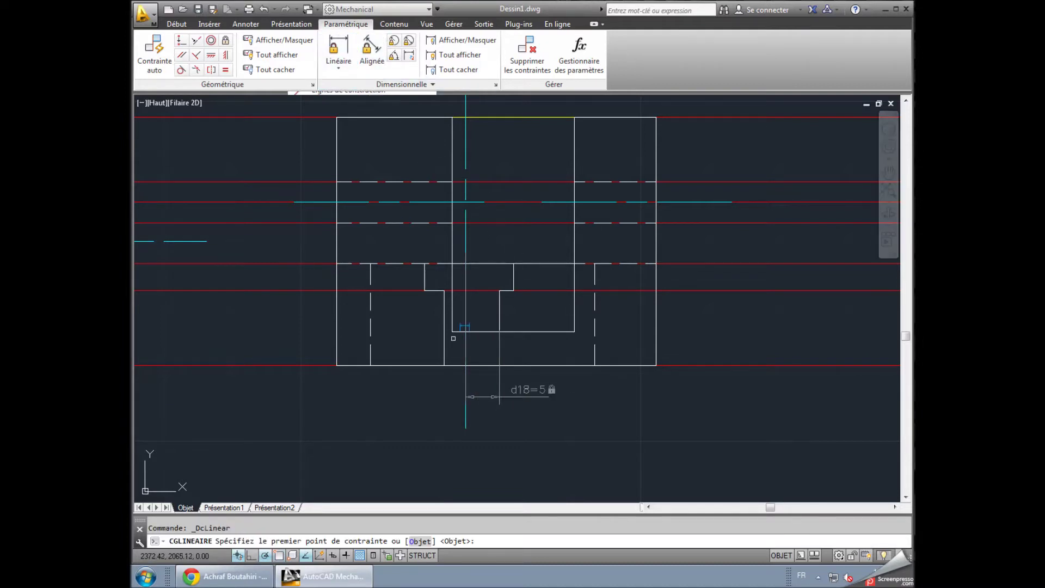
pyautogui.click(465, 409)
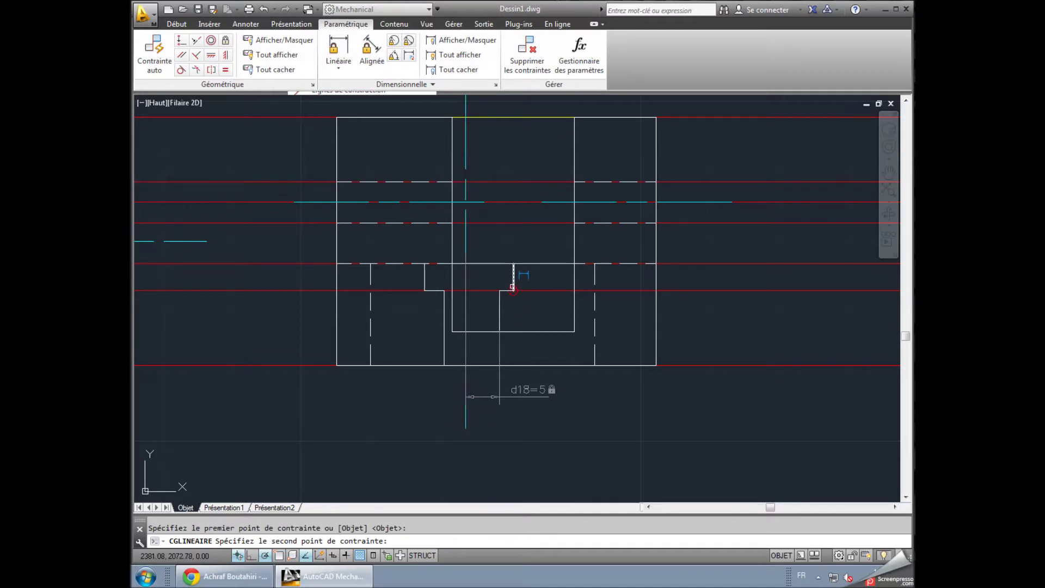
pyautogui.click(513, 277)
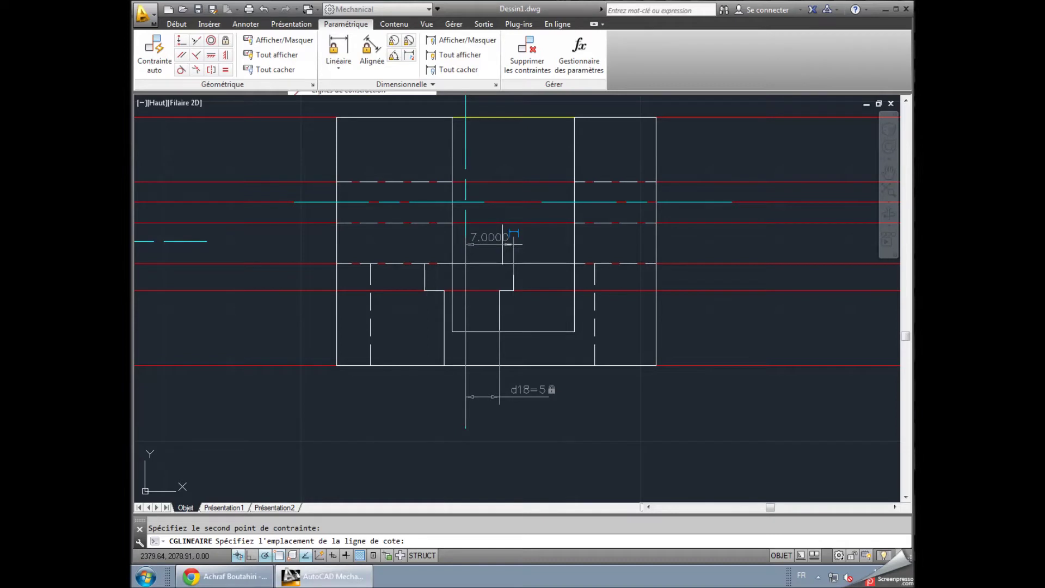
pyautogui.click(514, 244)
pyautogui.press('Return')
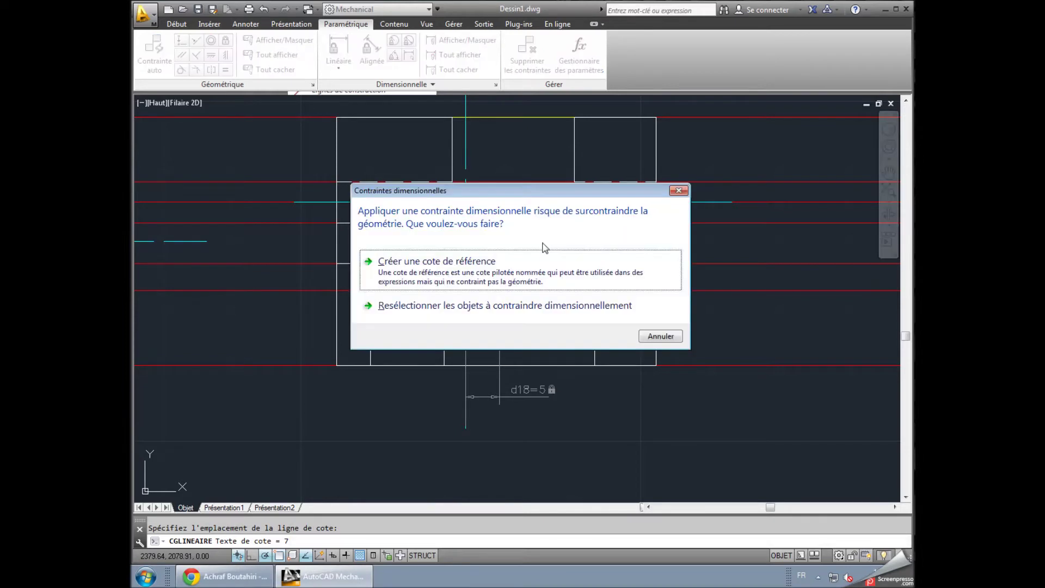
pyautogui.click(679, 190)
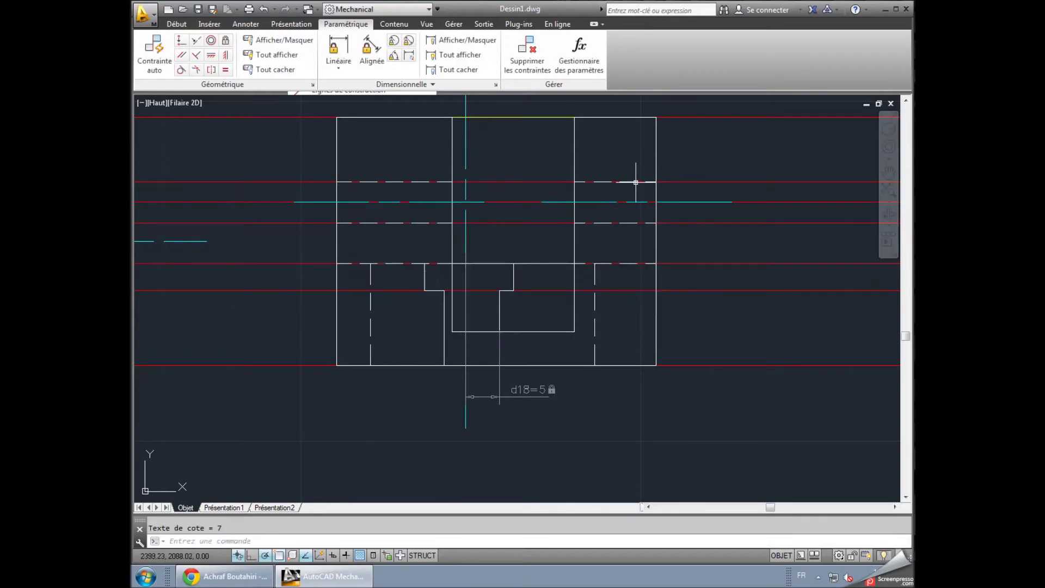
# - Constrain the slot's left wall 5 units from the centerline (d19=5)
pyautogui.click(338, 50)
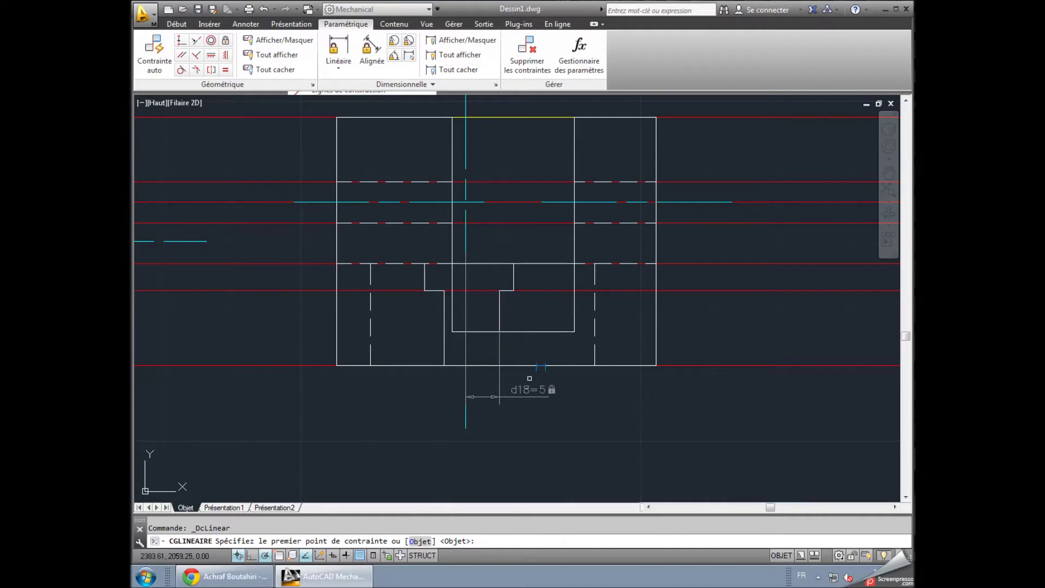
pyautogui.click(466, 416)
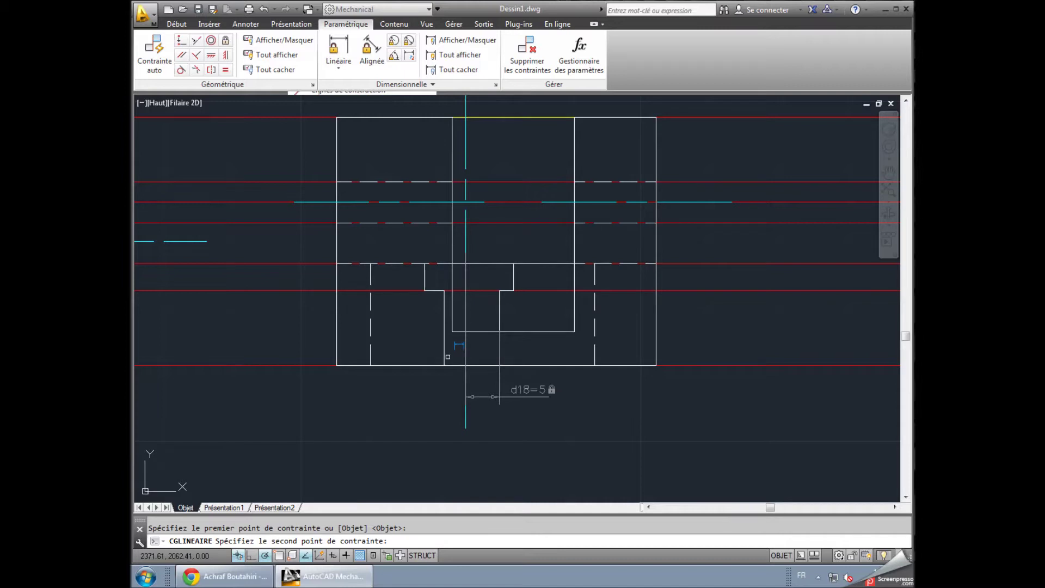
pyautogui.click(444, 360)
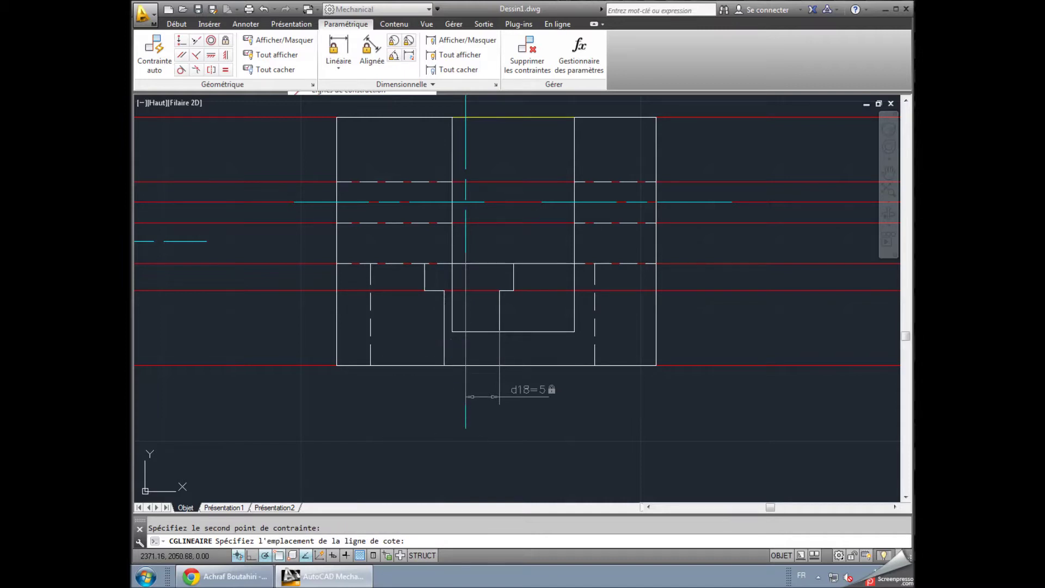
pyautogui.click(467, 438)
pyautogui.write('5')
pyautogui.press('Return')
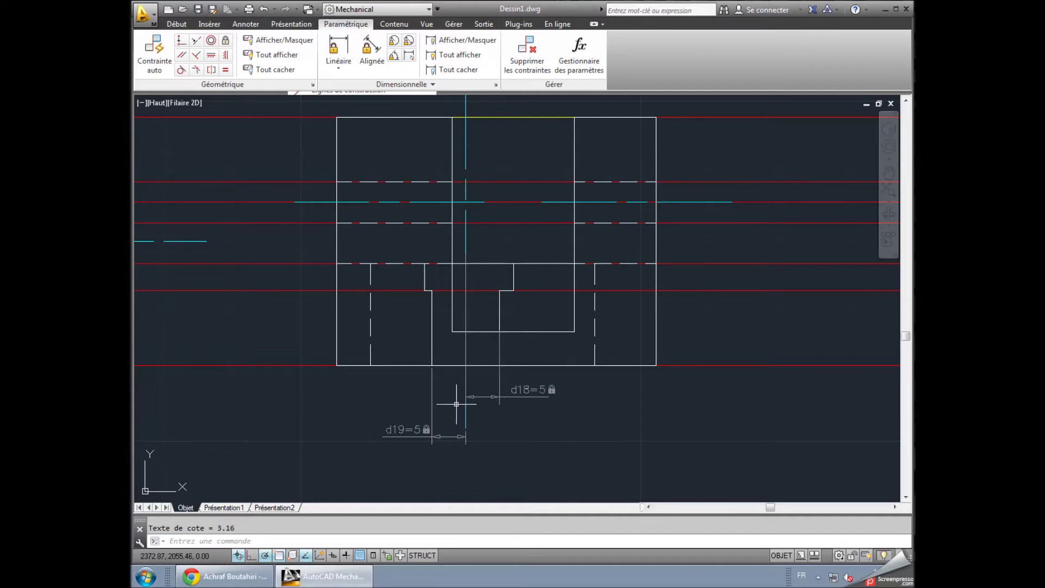
# - Constrain the upper step width to 12 (d20=12)
pyautogui.click(338, 48)
pyautogui.click(425, 266)
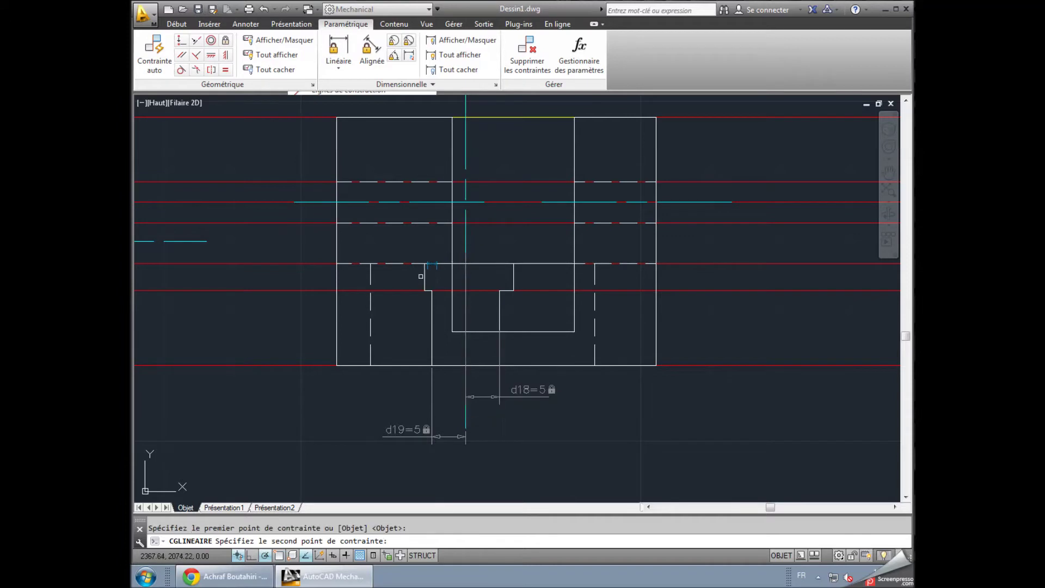
pyautogui.click(465, 263)
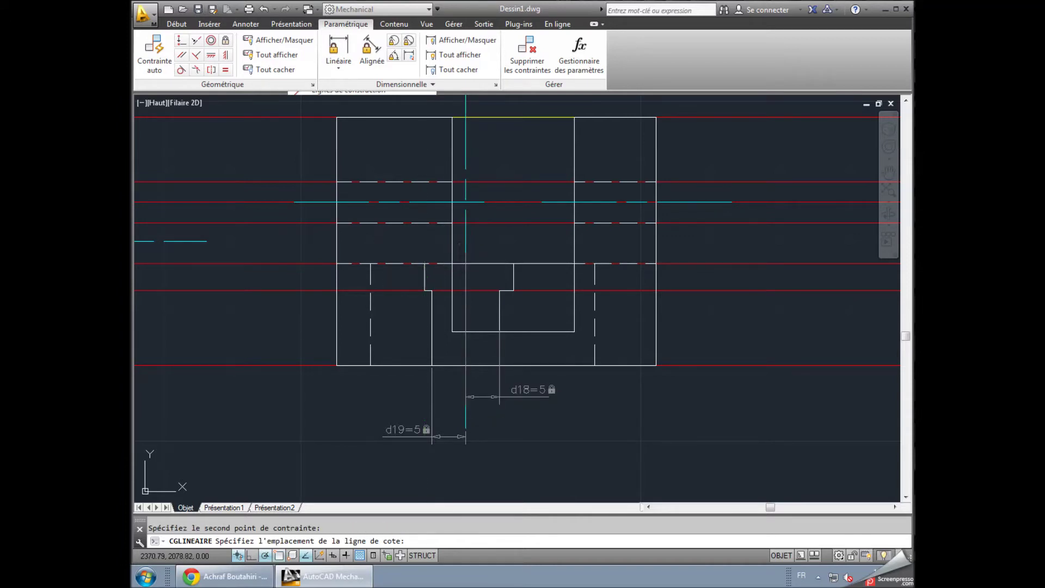
pyautogui.click(438, 246)
pyautogui.write('12')
pyautogui.press('Return')
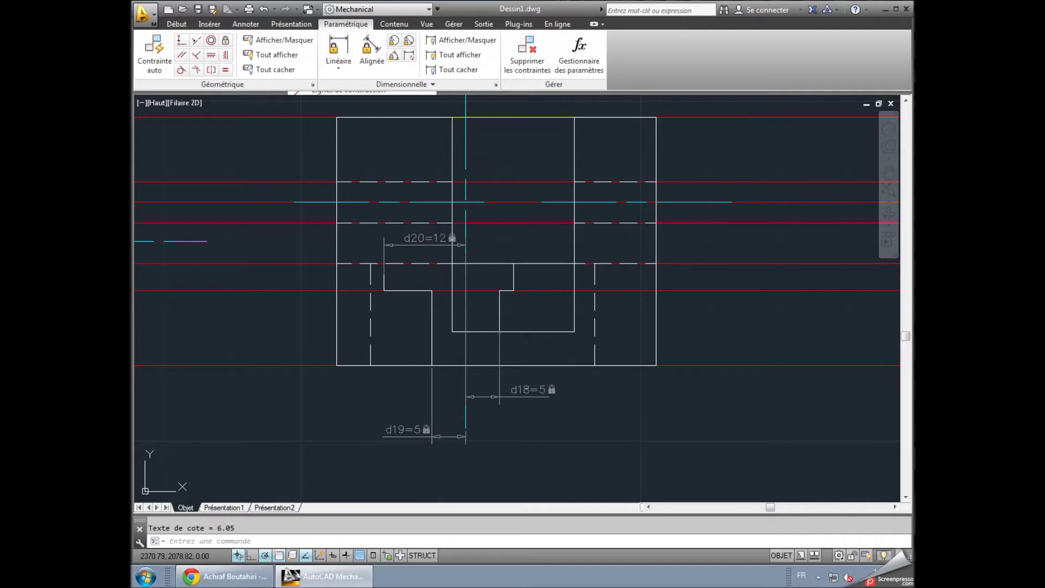
pyautogui.click(338, 49)
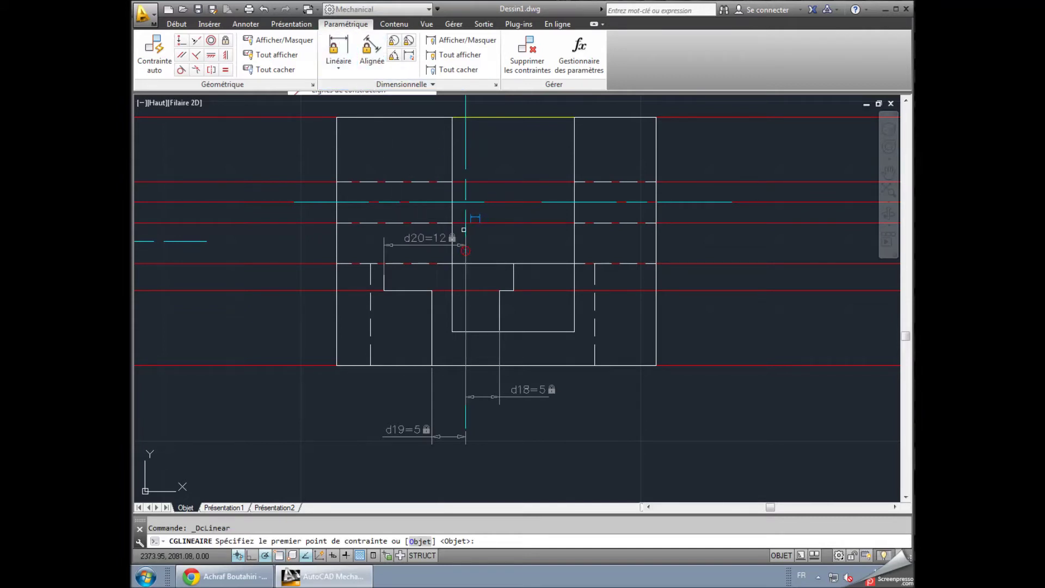
# - Attempt another linear constraint on the step and dismiss the over-constraint warning
pyautogui.click(464, 229)
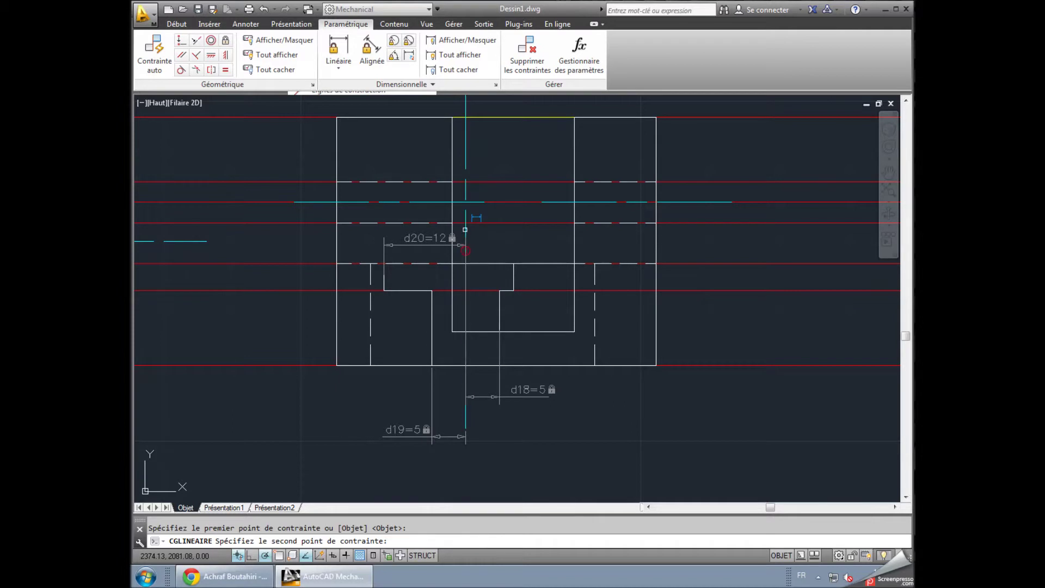
pyautogui.click(514, 272)
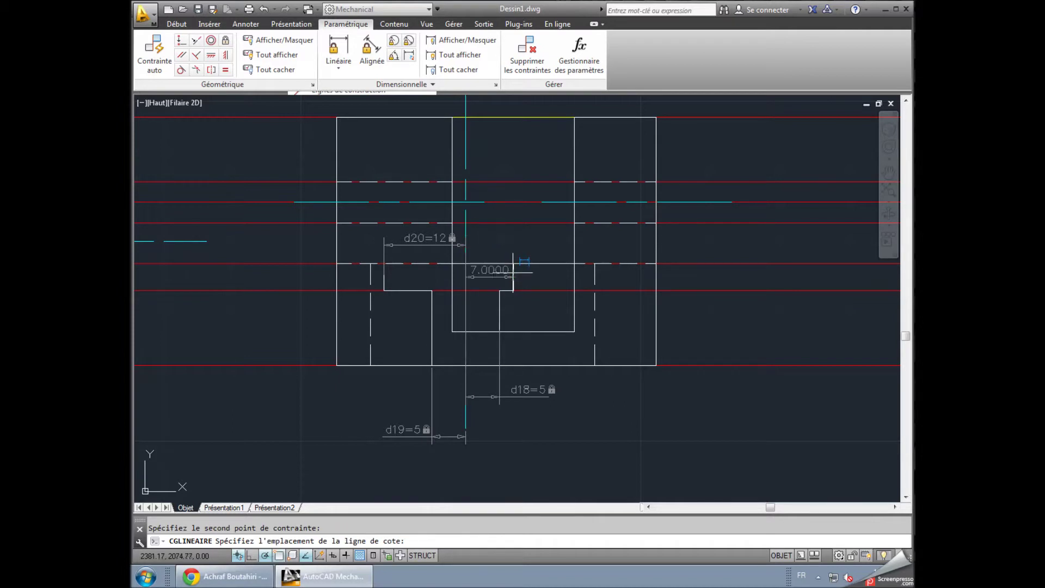
pyautogui.click(511, 240)
pyautogui.press('Return')
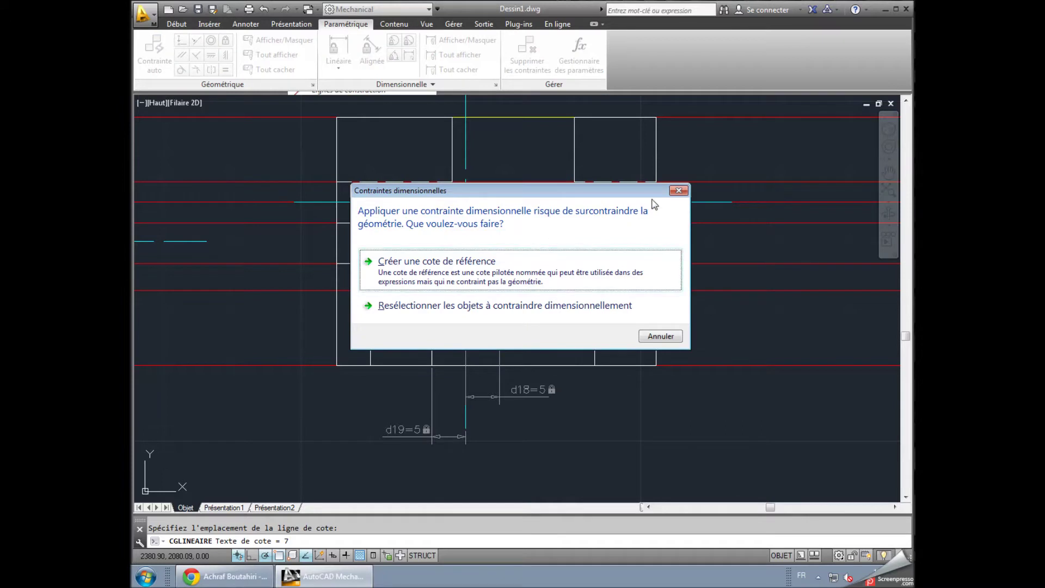
pyautogui.click(675, 192)
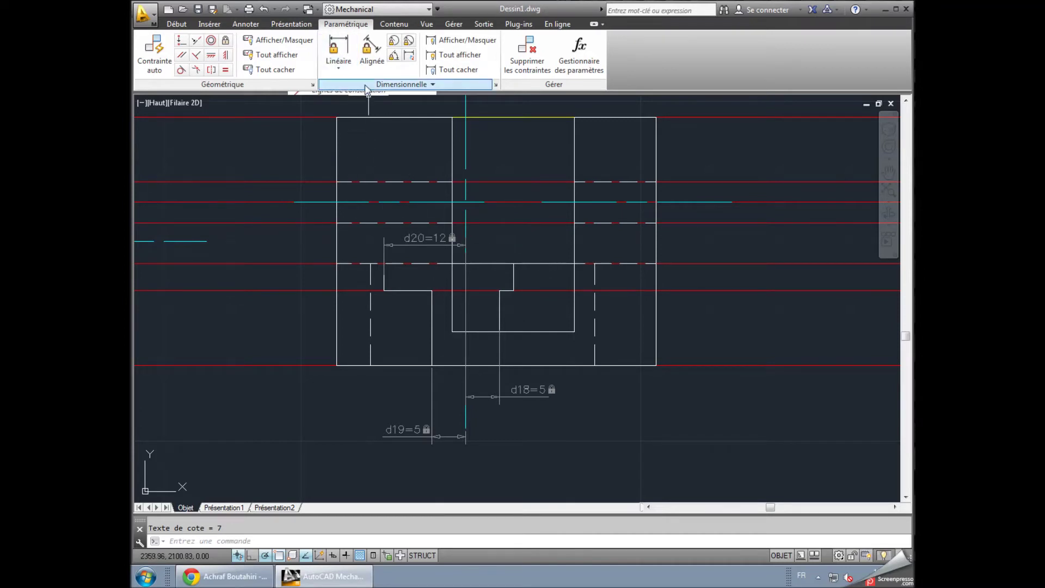
# - Add a 24-unit width constraint, converting the conflicting dimension into a reference
pyautogui.click(349, 55)
pyautogui.click(385, 290)
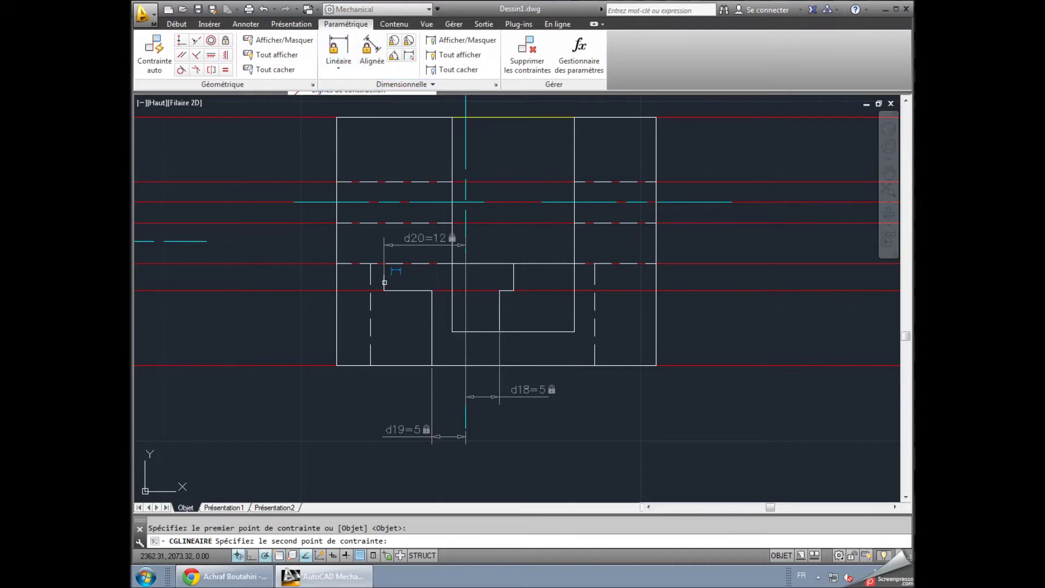
pyautogui.click(514, 280)
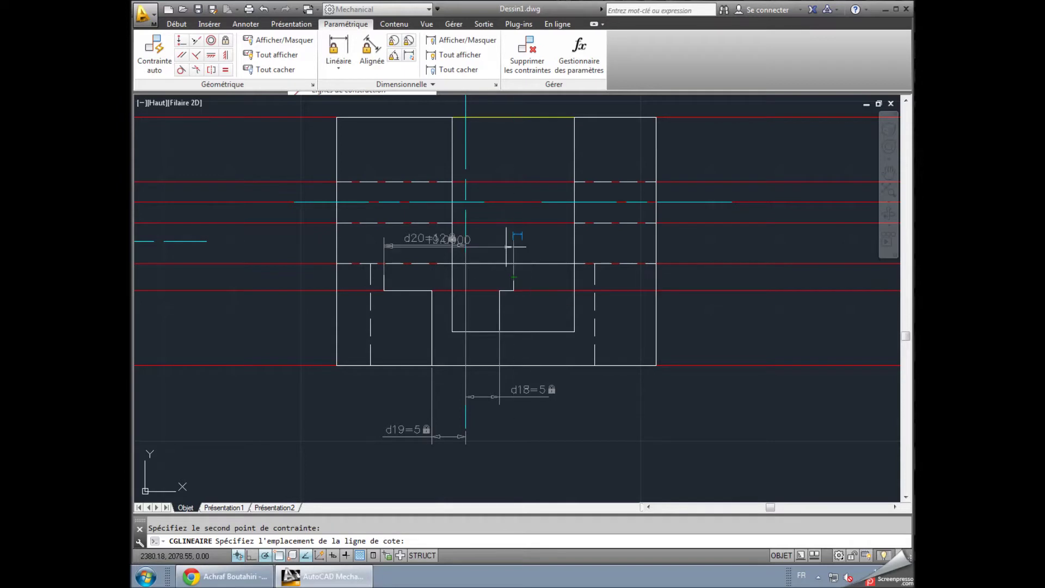
pyautogui.click(512, 252)
pyautogui.write('24')
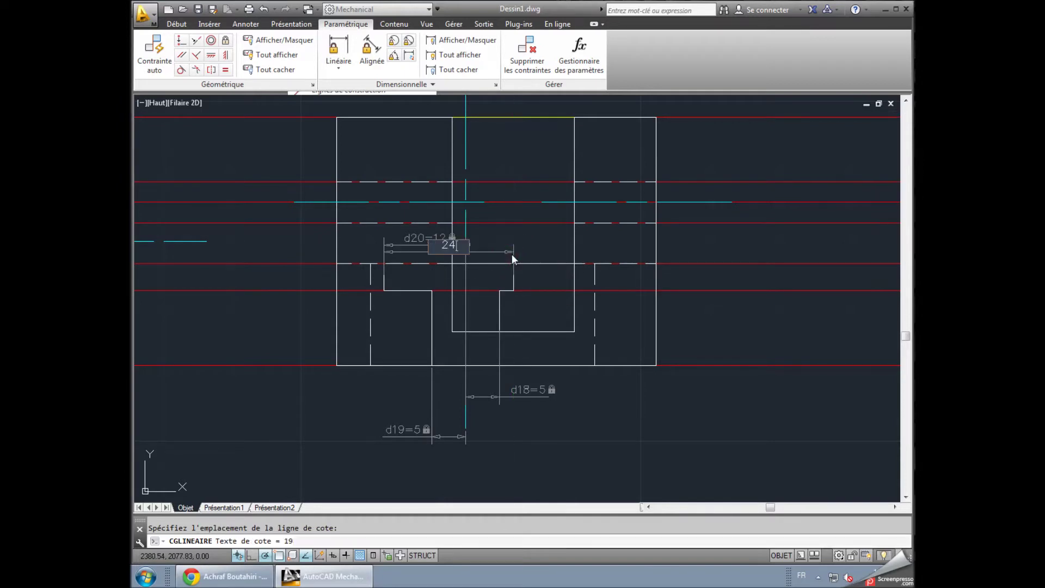
pyautogui.press('Return')
pyautogui.click(520, 266)
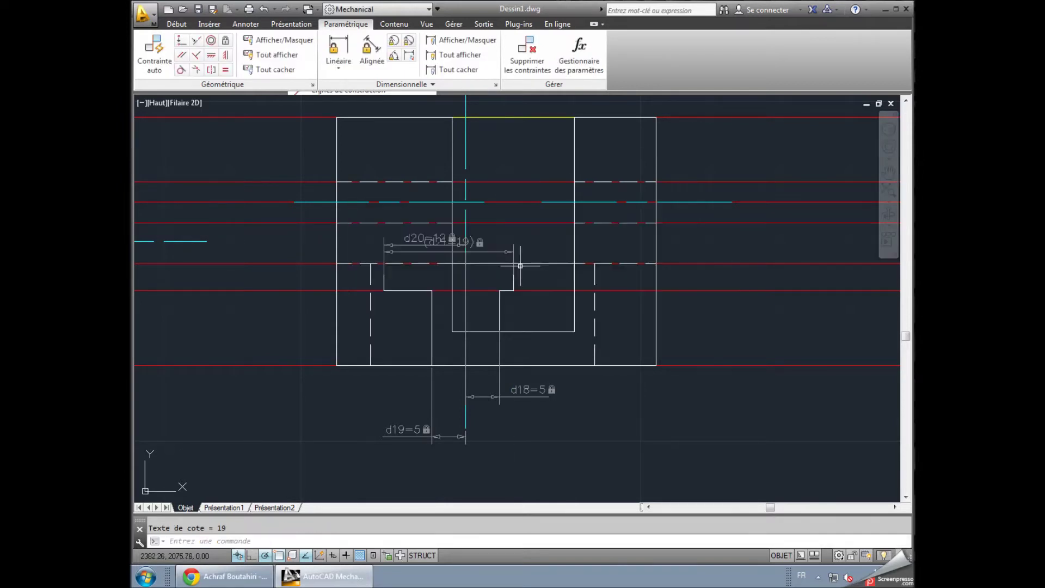
pyautogui.press('Escape')
# - Delete the reference dimension d21 and the leftover constraints
pyautogui.click(513, 245)
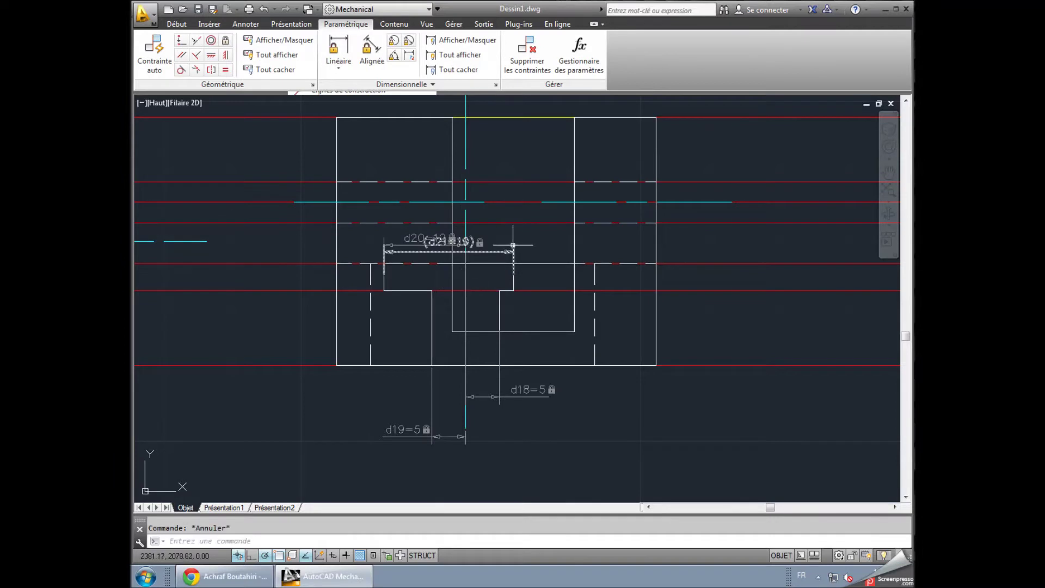
pyautogui.click(506, 252)
pyautogui.press('Delete')
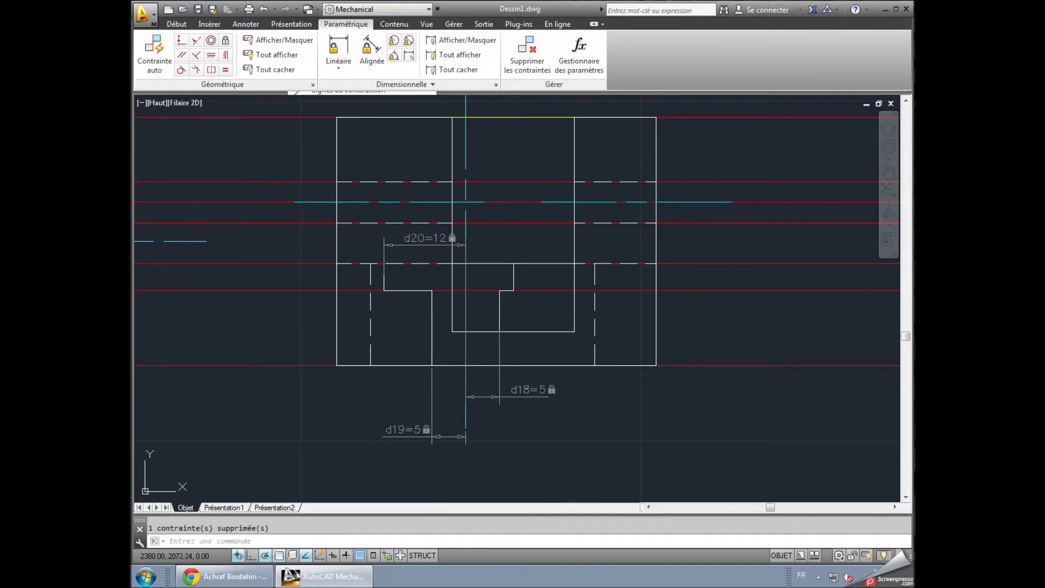
pyautogui.press('Return')
pyautogui.click(528, 364)
pyautogui.press('Return')
# - Apply the 24-unit width constraint again, then undo it after it distorts the view
pyautogui.click(338, 48)
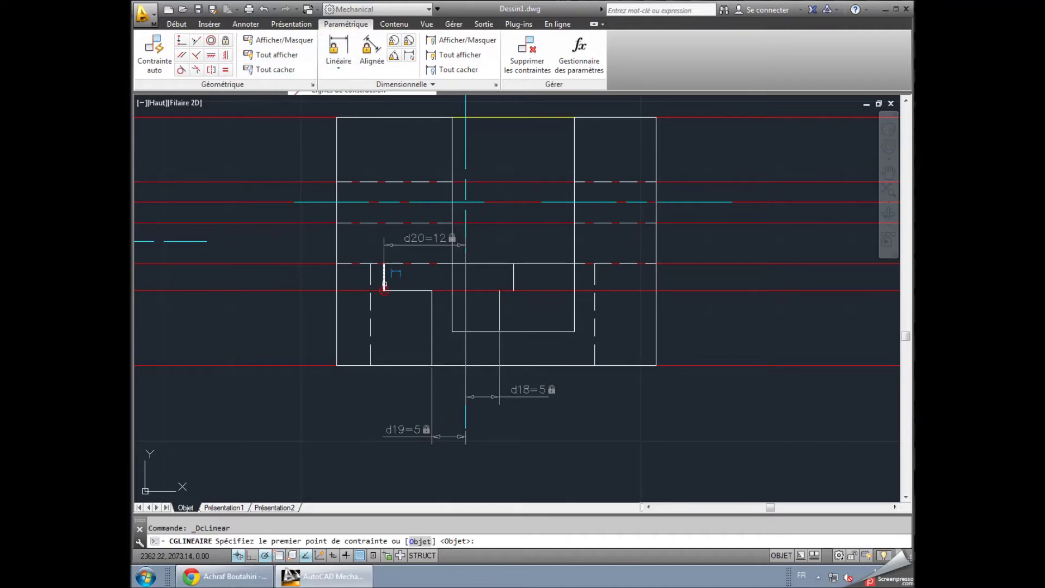
pyautogui.click(384, 284)
pyautogui.click(511, 279)
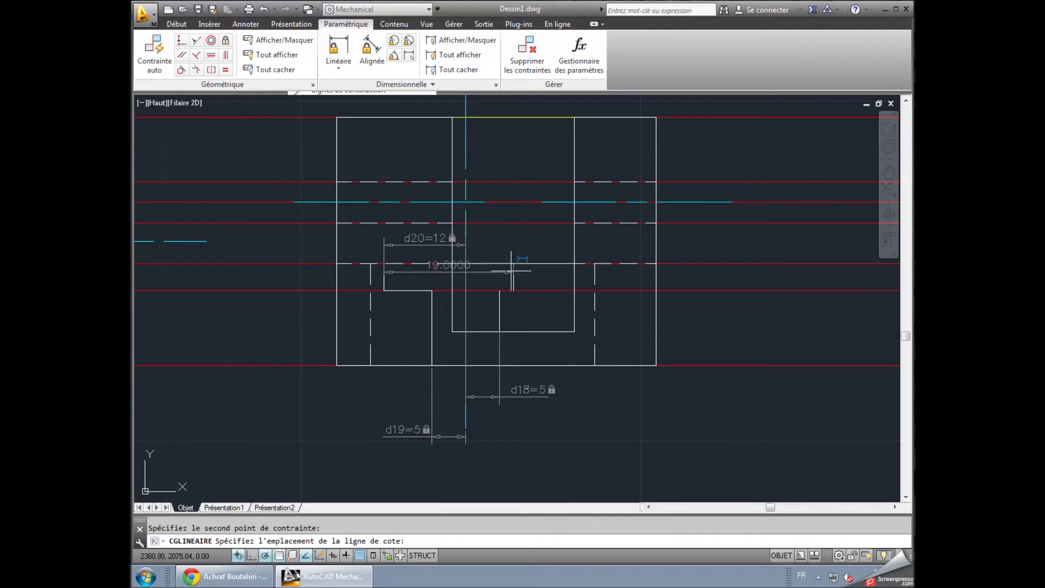
pyautogui.click(509, 160)
pyautogui.write('24')
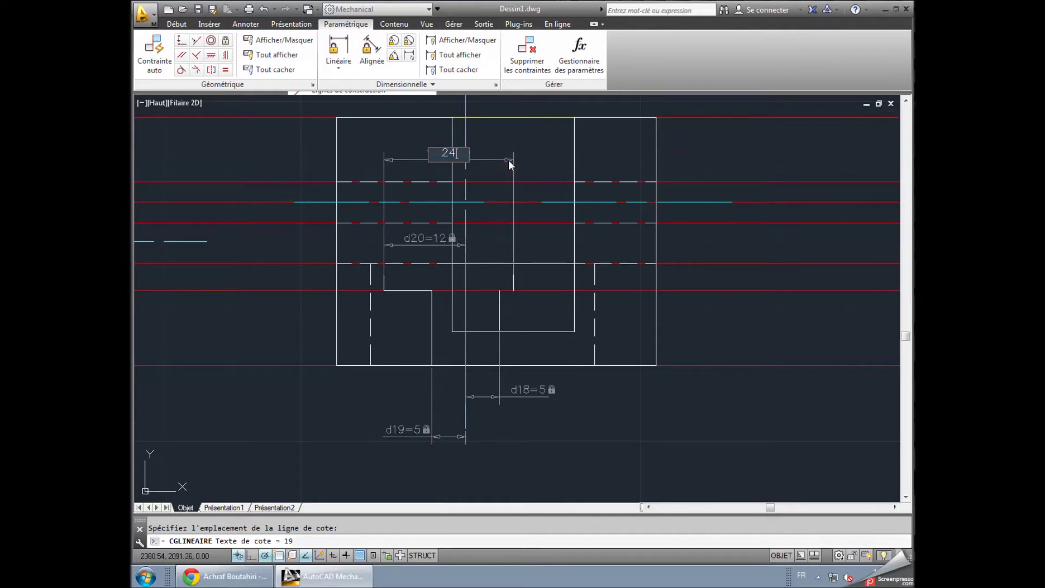
pyautogui.press('Return')
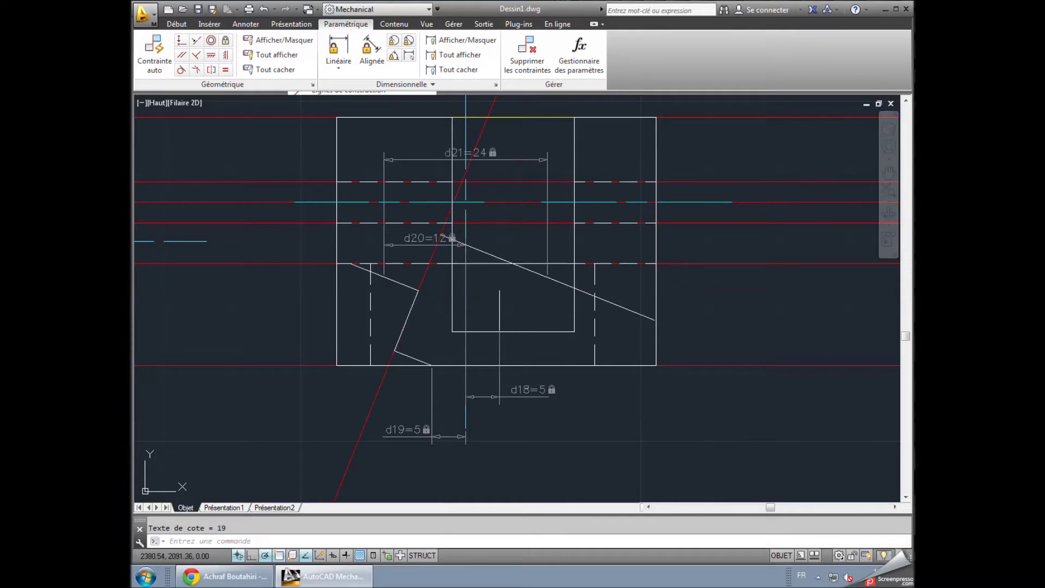
pyautogui.hotkey('ctrl', 'z')
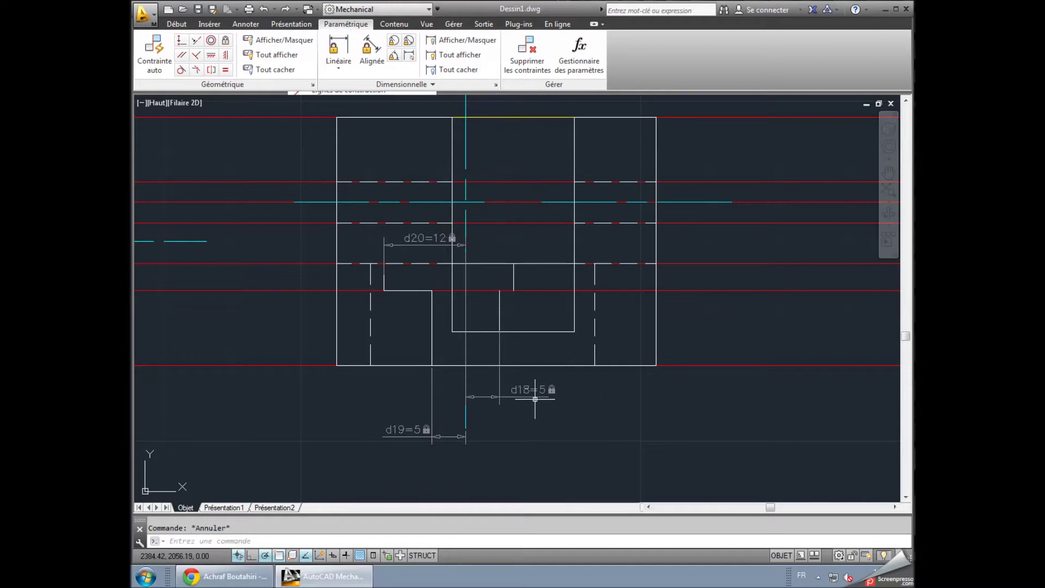
# - Auto-constrain the window-selected top view and hide all constraints
pyautogui.click(323, 108)
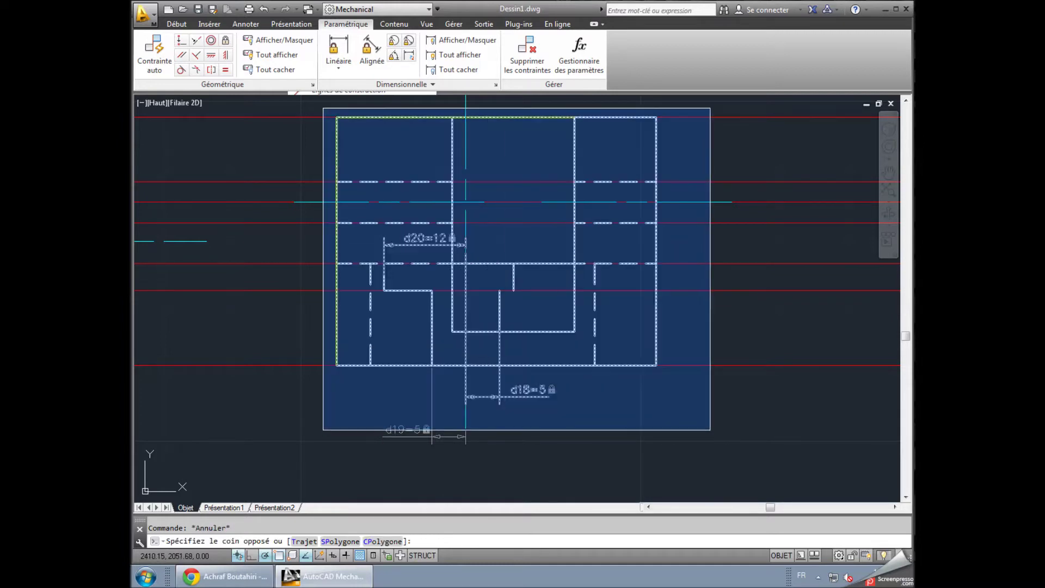
pyautogui.click(709, 431)
pyautogui.click(157, 59)
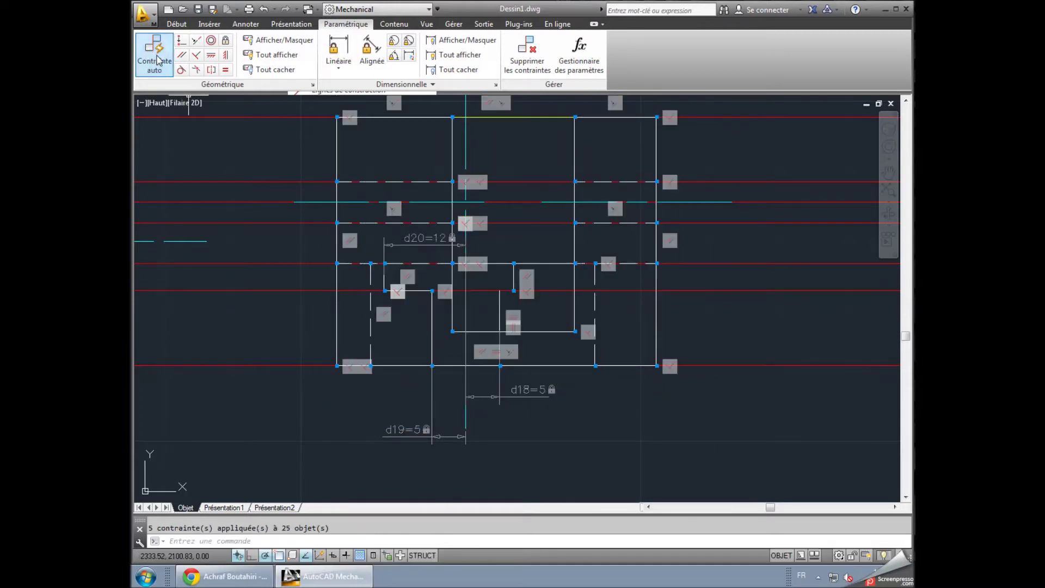
pyautogui.click(458, 70)
pyautogui.click(266, 69)
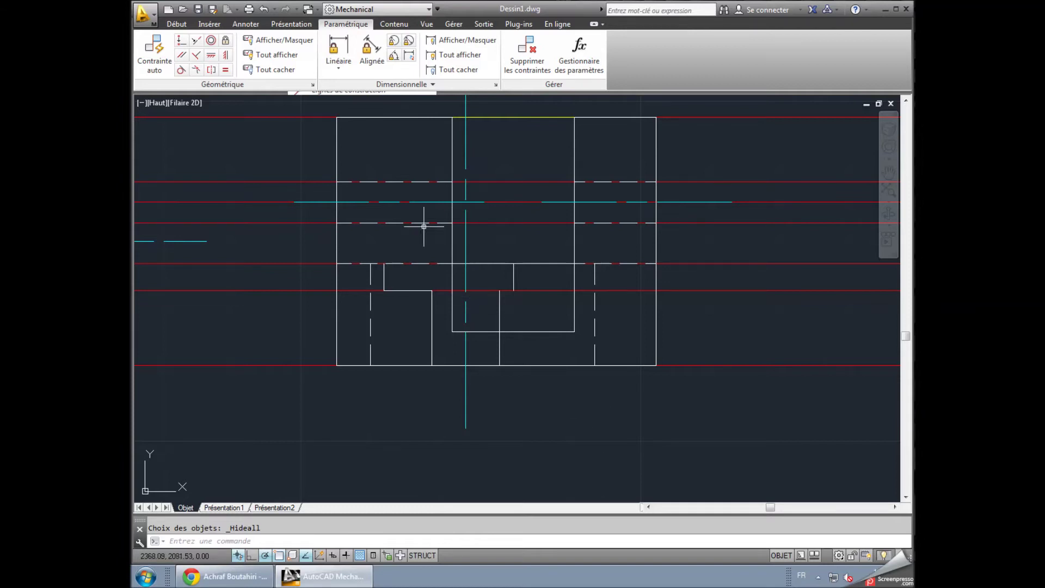
pyautogui.click(338, 52)
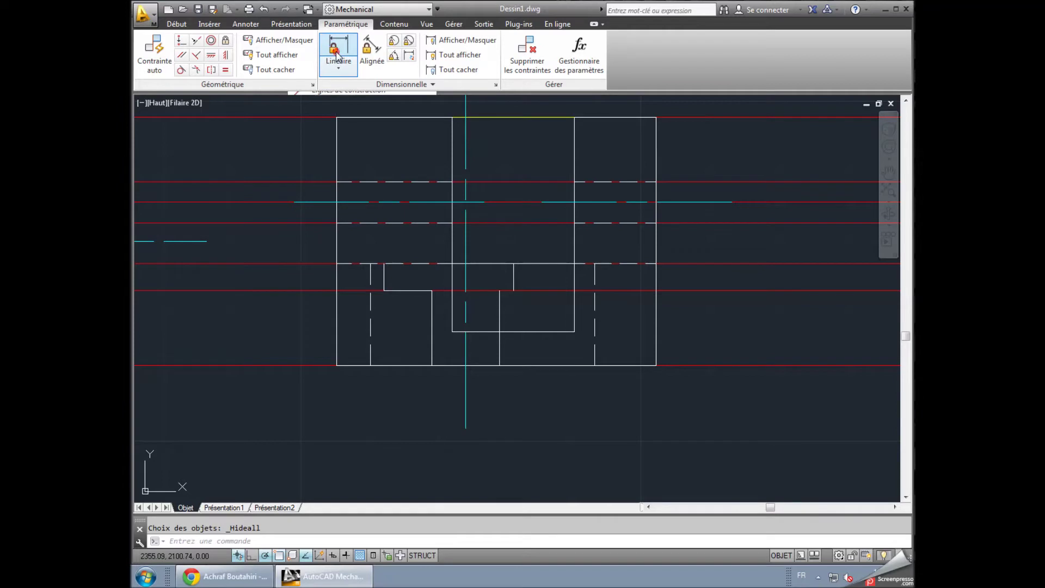
# - Try a 19-unit width constraint and dismiss the over-constraint warning
pyautogui.click(383, 276)
pyautogui.click(513, 278)
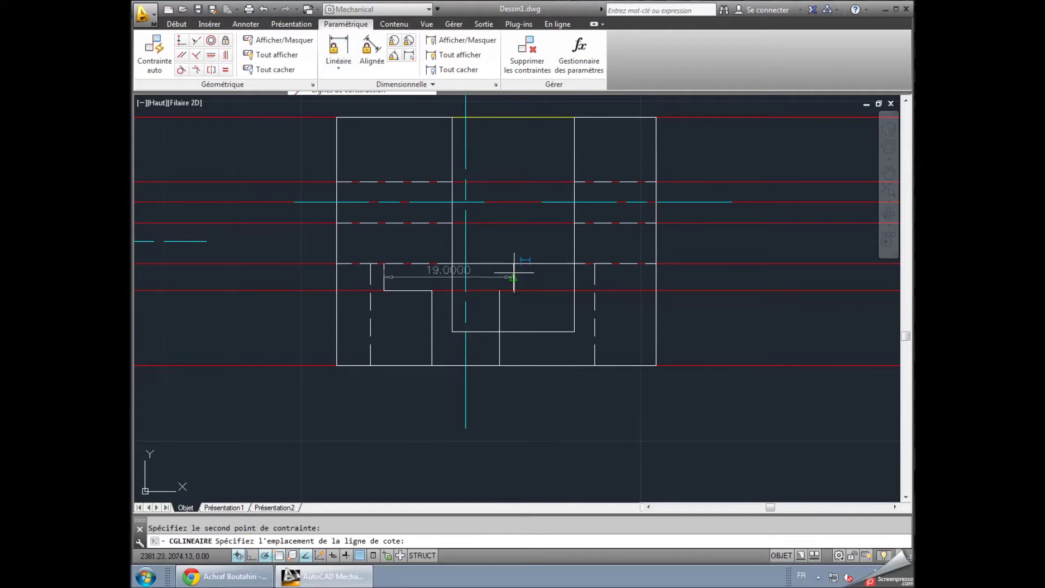
pyautogui.click(514, 247)
pyautogui.press('Return')
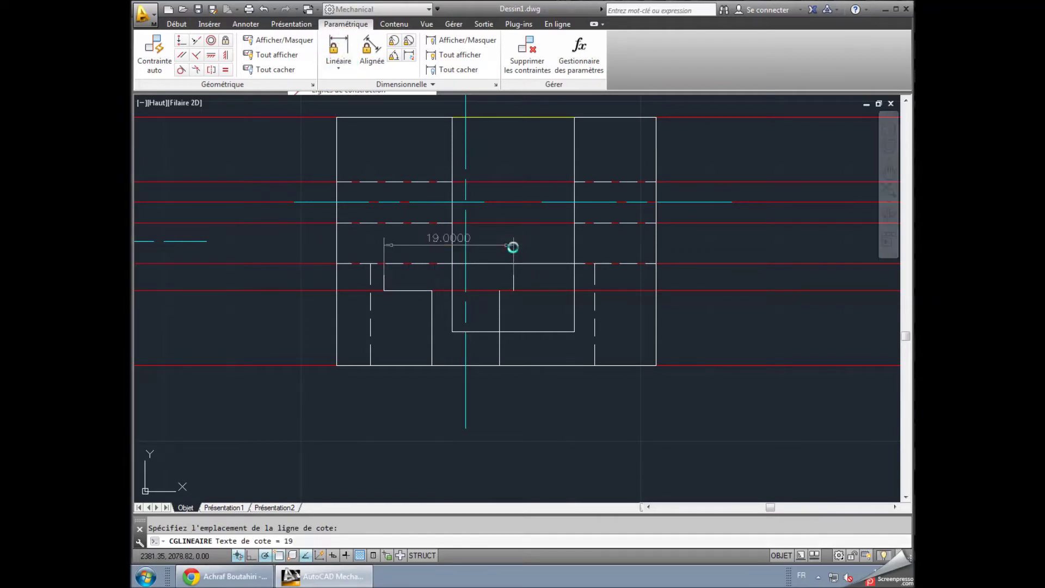
pyautogui.click(678, 190)
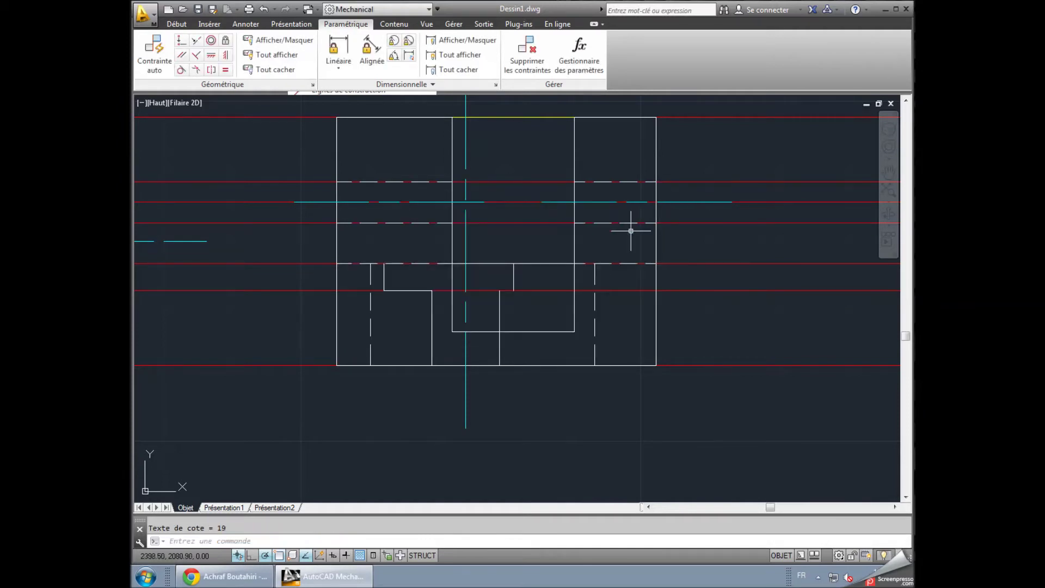
# - Replace the short vertical line right of the step with a copy of the left one, moved further right
pyautogui.click(513, 278)
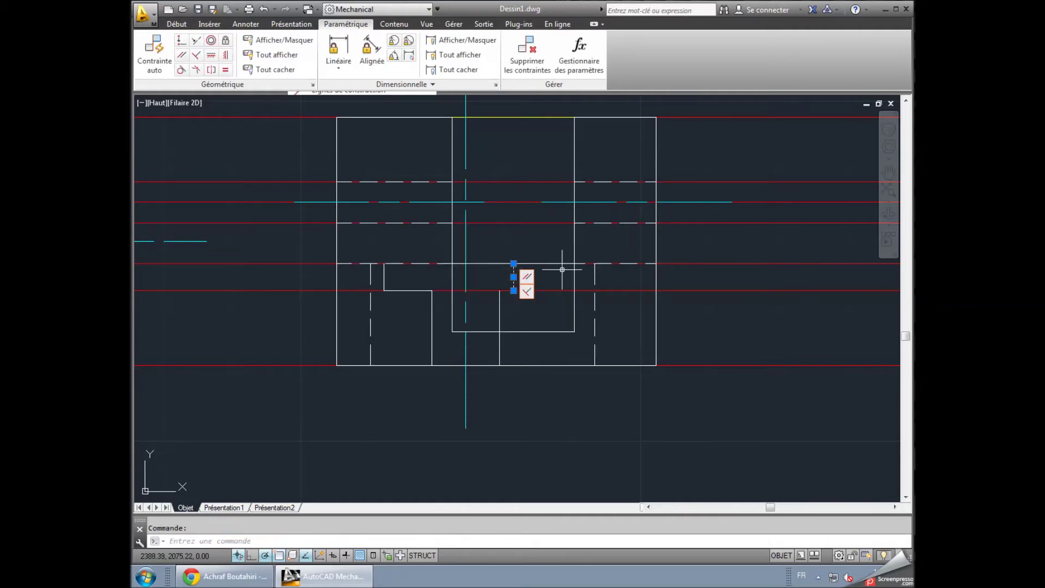
pyautogui.press('Delete')
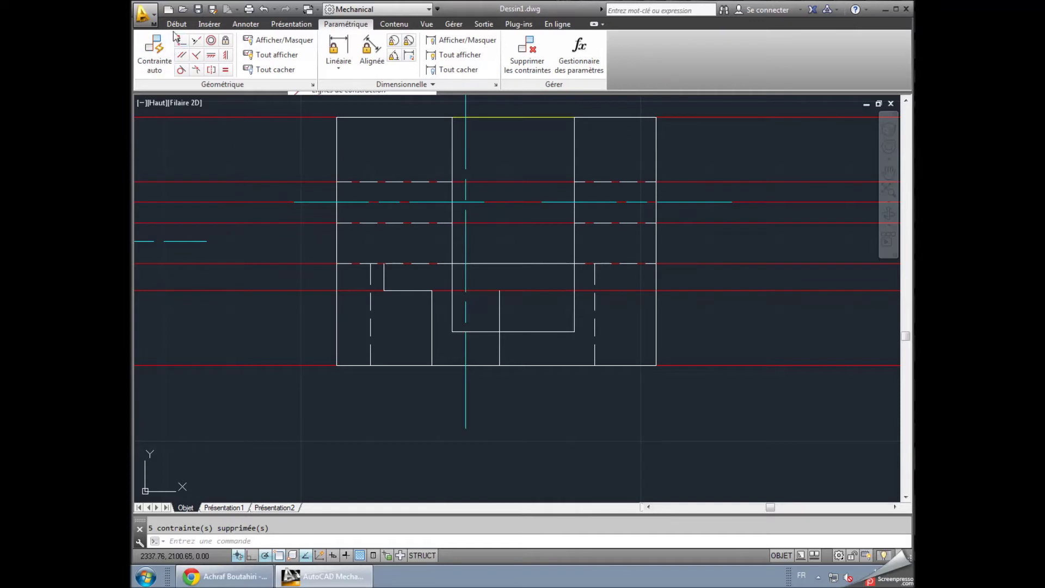
pyautogui.click(384, 278)
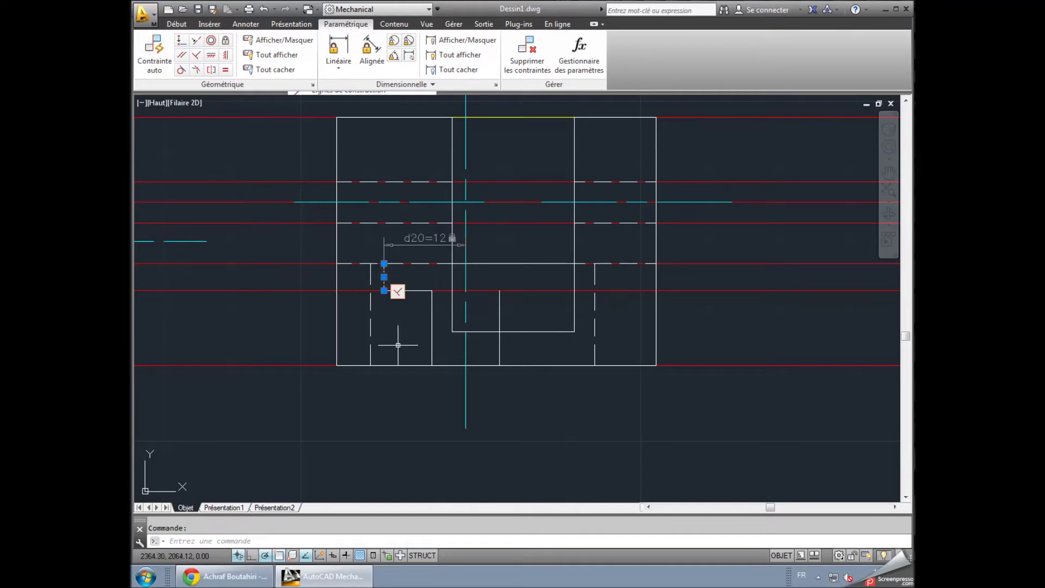
pyautogui.hotkey('ctrl', 'c')
pyautogui.hotkey('ctrl', 'v')
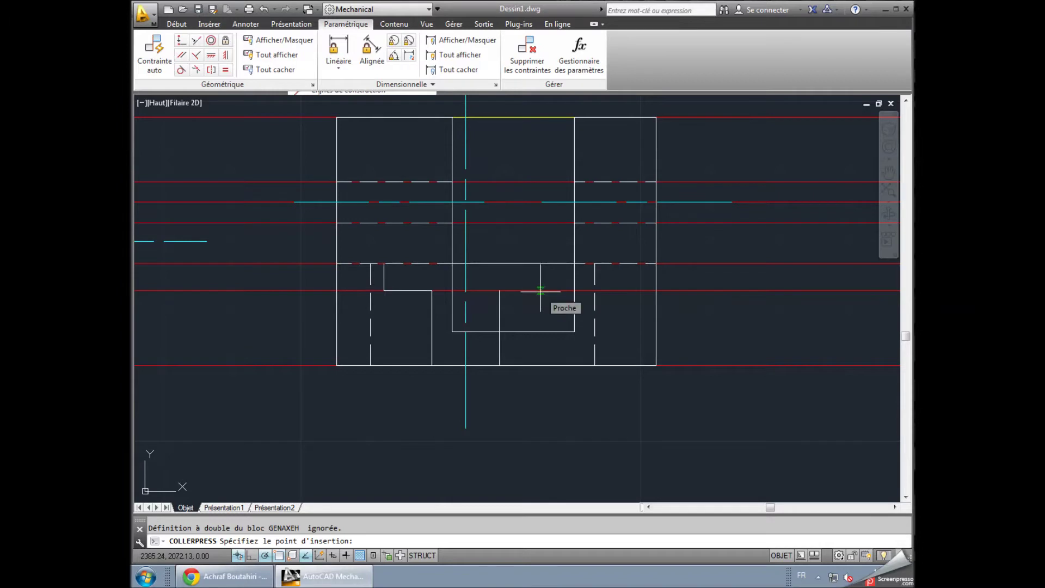
pyautogui.click(541, 291)
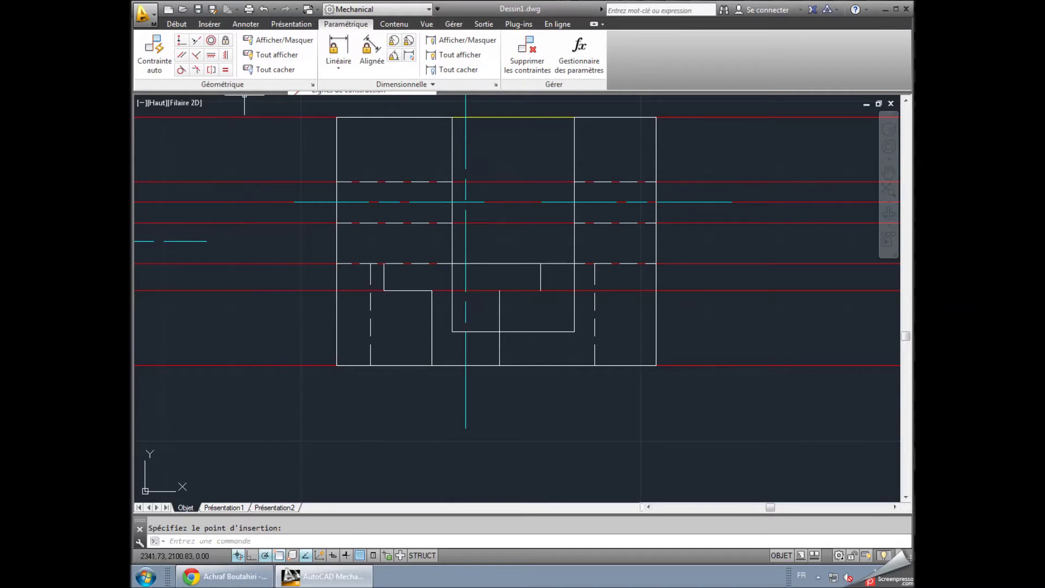
# - Lock the notch width dimension d21 at 12
pyautogui.click(338, 50)
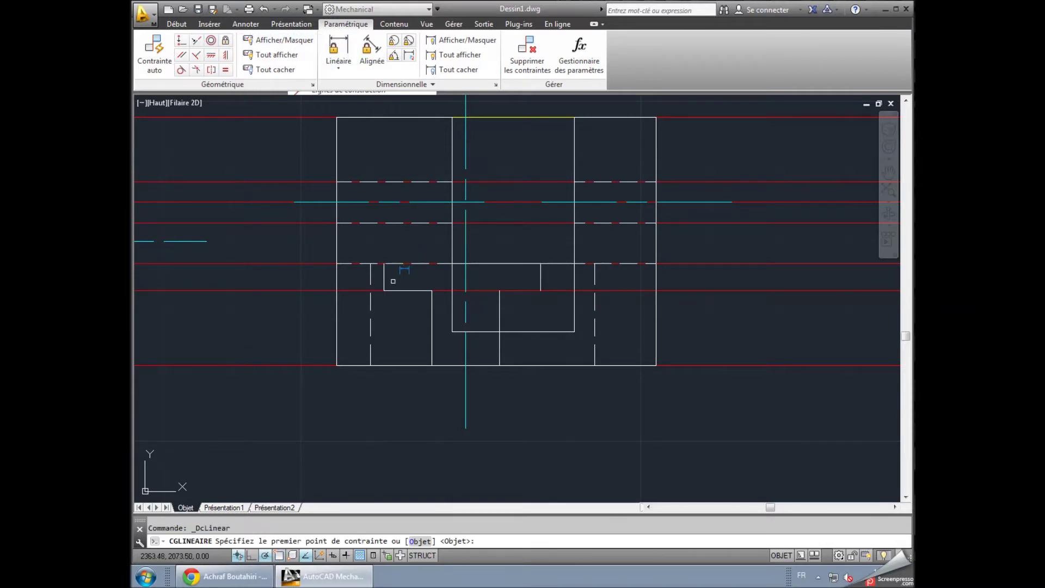
pyautogui.click(460, 278)
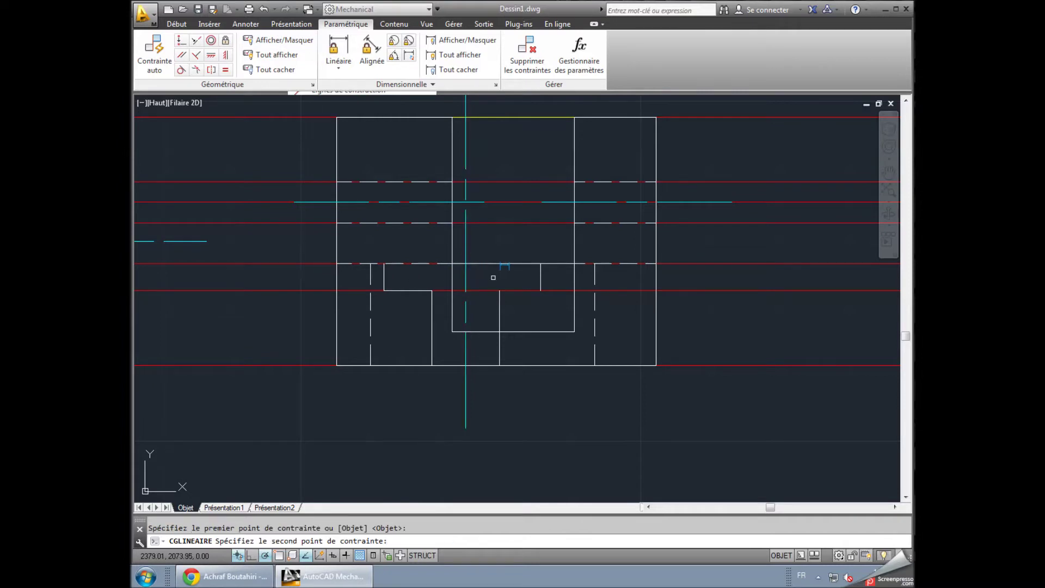
pyautogui.click(541, 278)
pyautogui.click(506, 247)
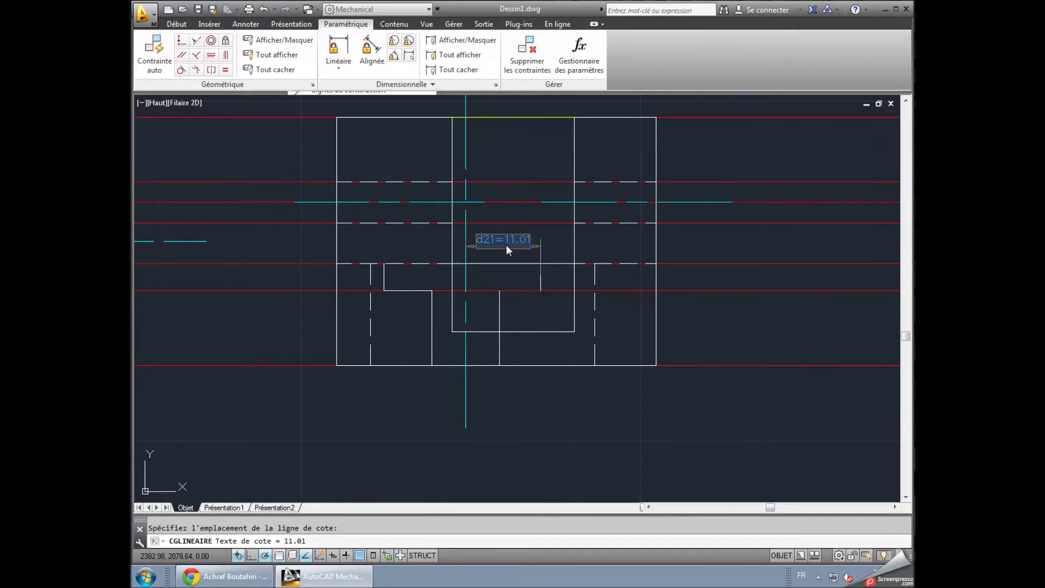
pyautogui.write('12')
pyautogui.press('Return')
pyautogui.press('Escape')
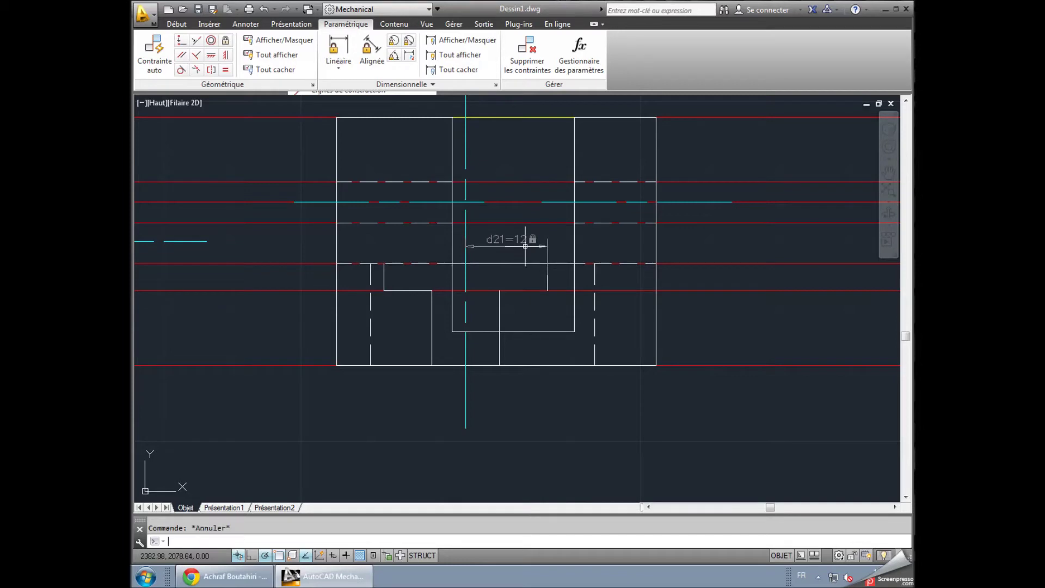
pyautogui.click(175, 24)
pyautogui.click(151, 46)
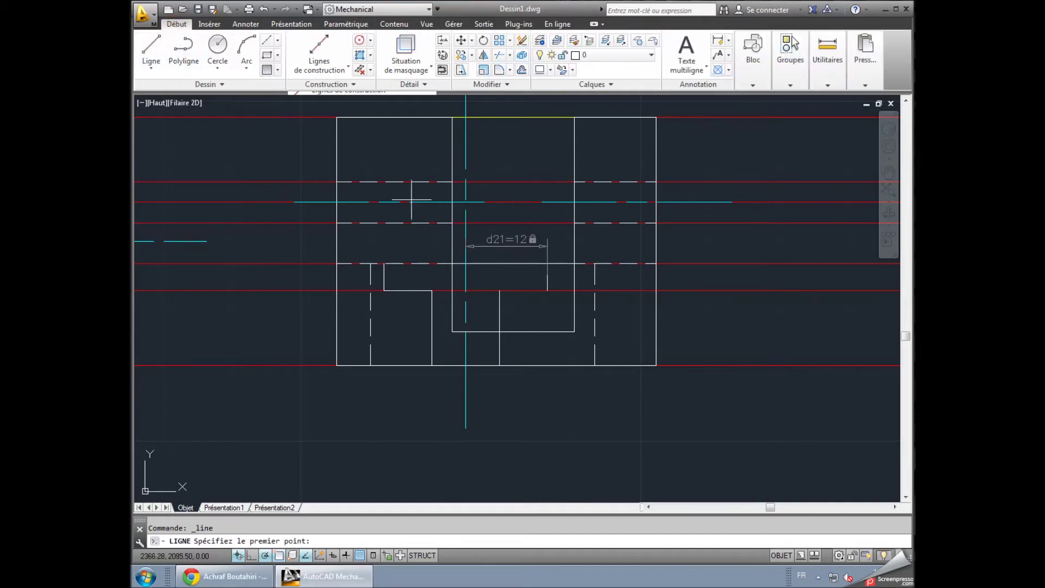
# - Draw a horizontal line along the lower red construction line across the three vertical edges
pyautogui.click(546, 290)
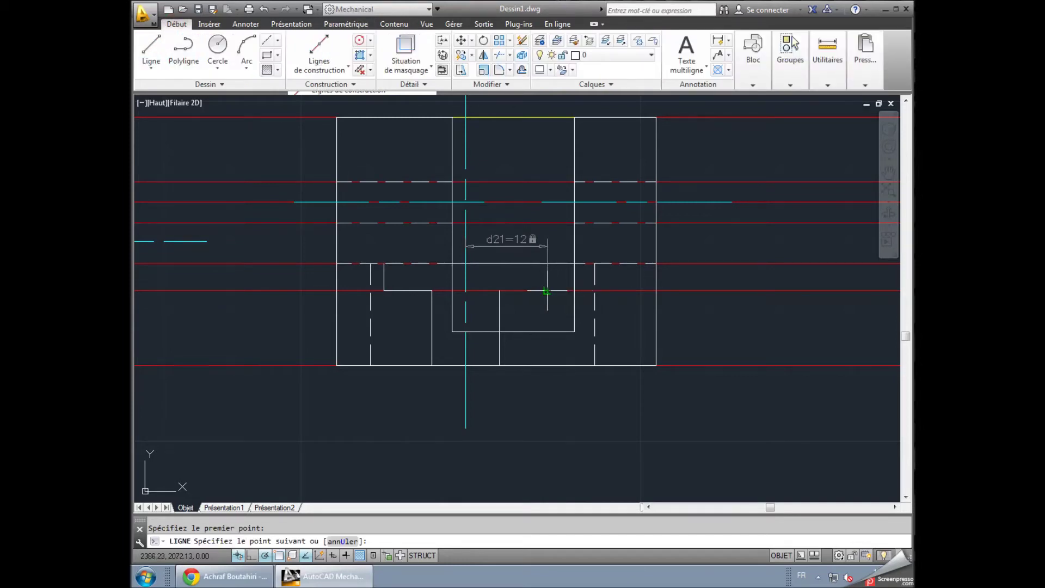
pyautogui.click(500, 291)
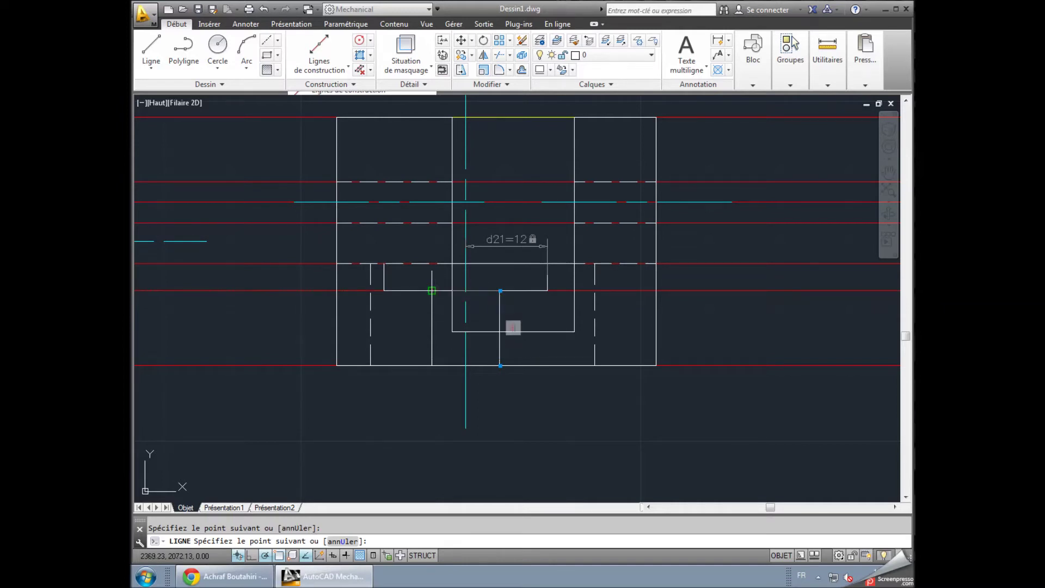
pyautogui.click(431, 291)
pyautogui.press('Escape')
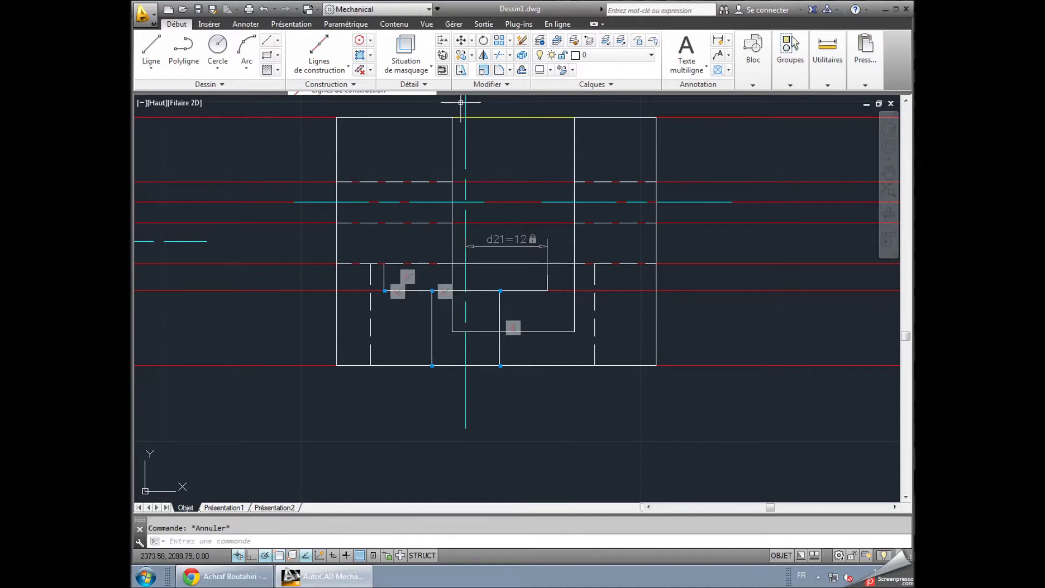
# - Hide all geometric and dimensional constraints, including d21, on the window-selected part
pyautogui.click(324, 108)
pyautogui.click(731, 447)
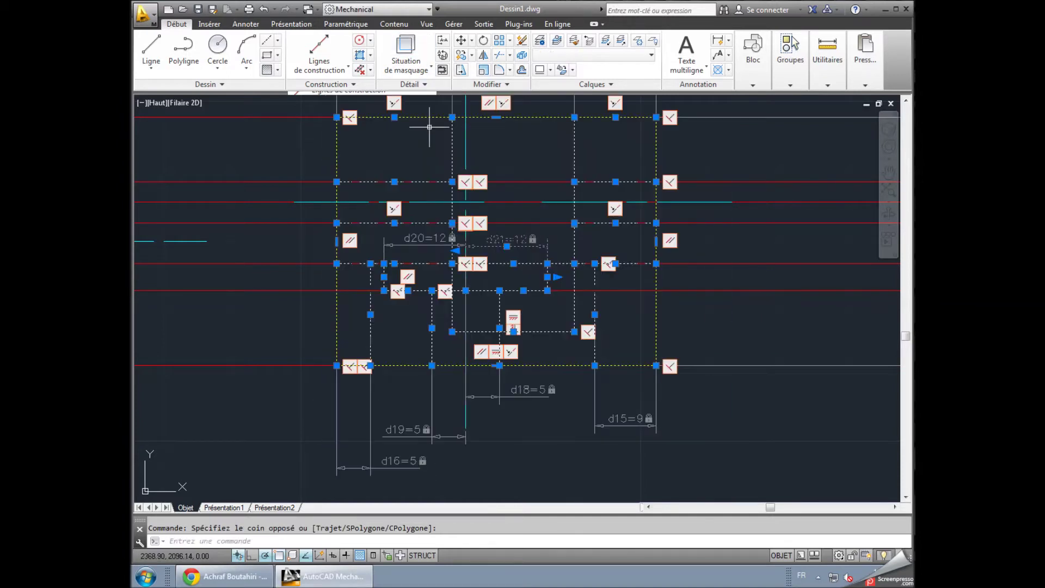
pyautogui.click(346, 24)
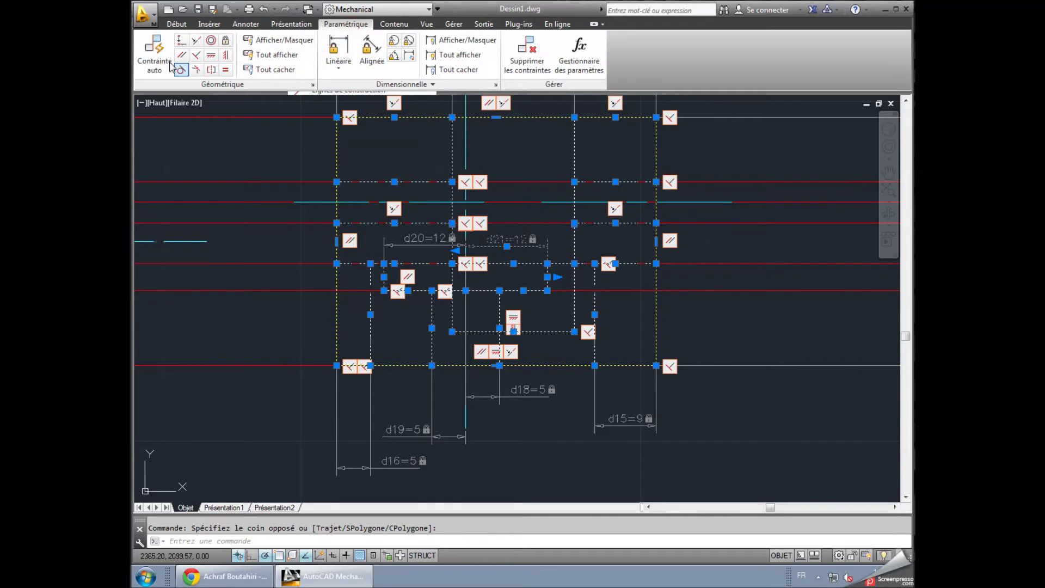
pyautogui.click(269, 69)
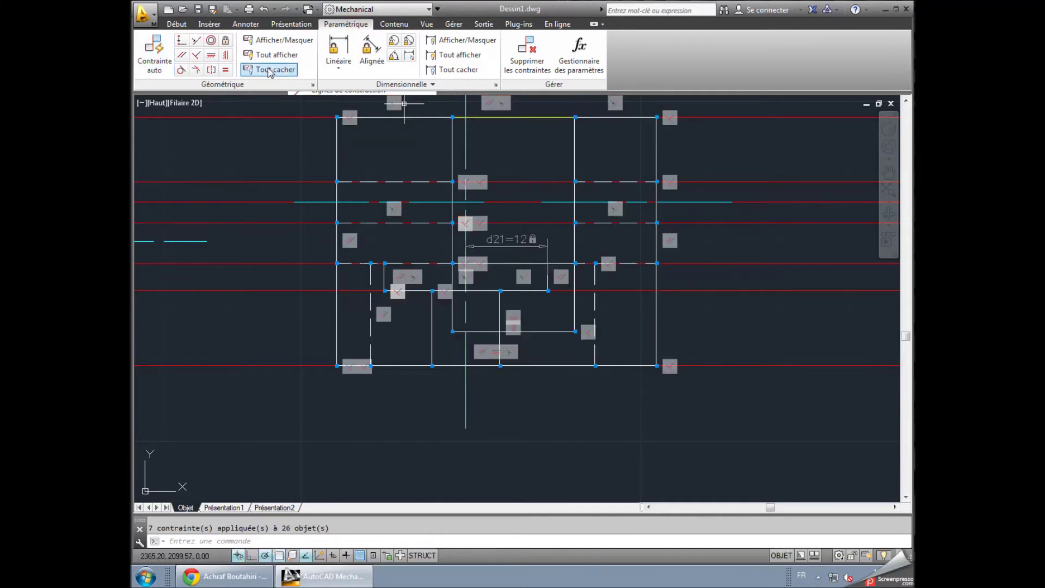
pyautogui.click(436, 70)
pyautogui.press('Escape')
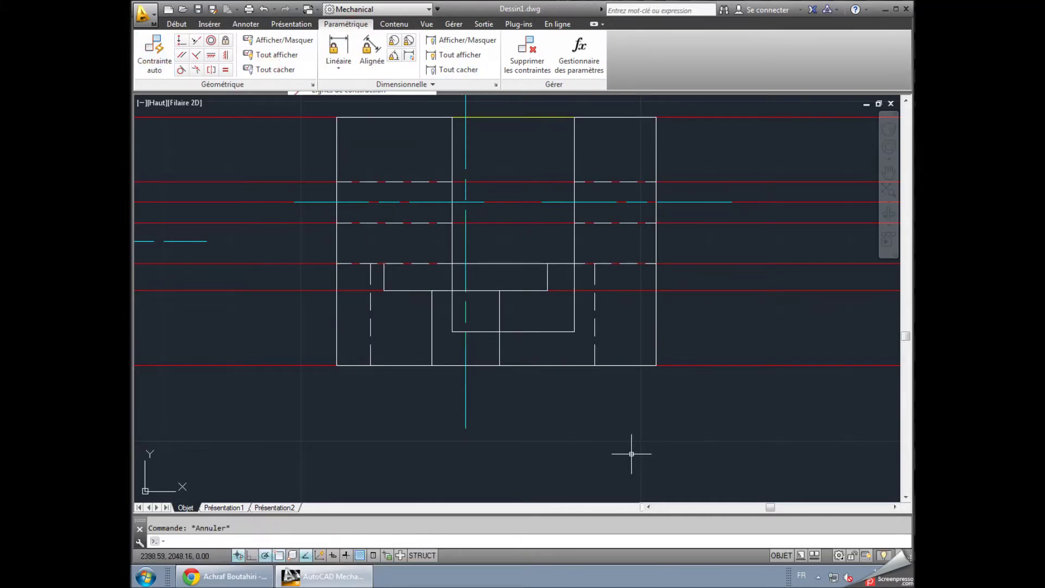
# - Use Copier les propriétés with an existing dashed line as the source
pyautogui.click(176, 24)
pyautogui.click(866, 79)
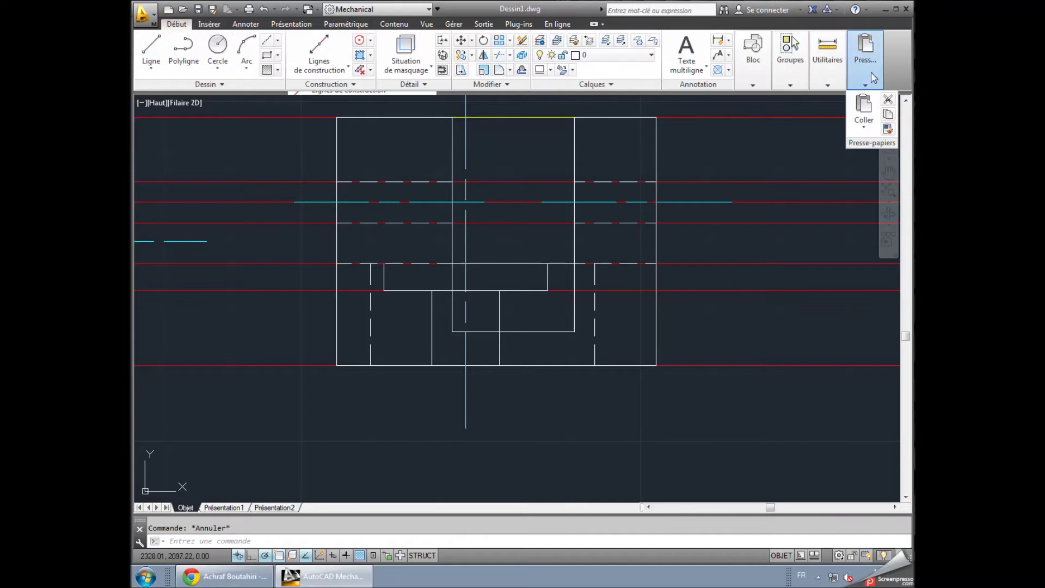
pyautogui.click(888, 128)
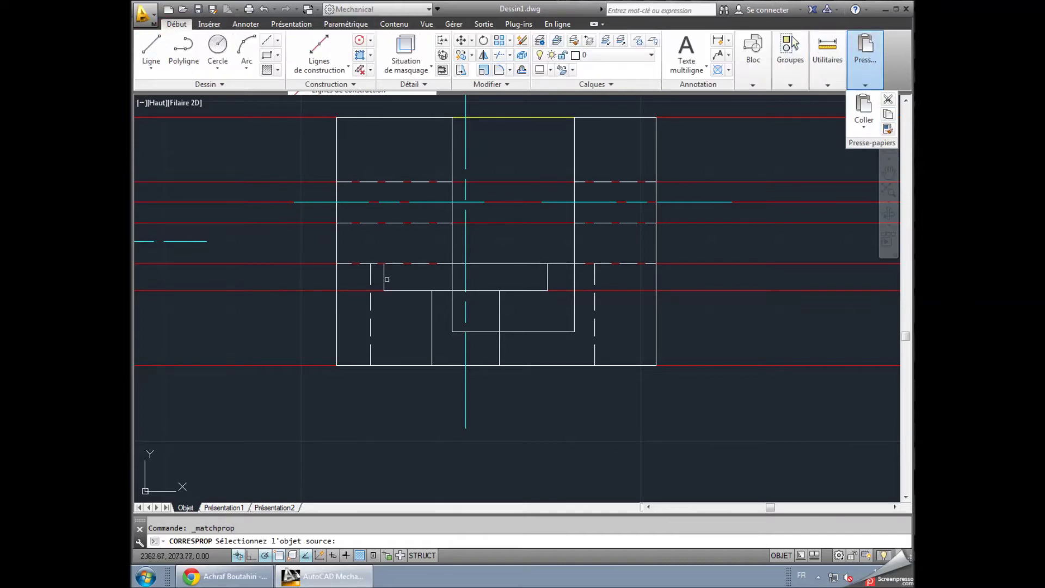
pyautogui.click(371, 308)
pyautogui.click(392, 267)
pyautogui.click(384, 277)
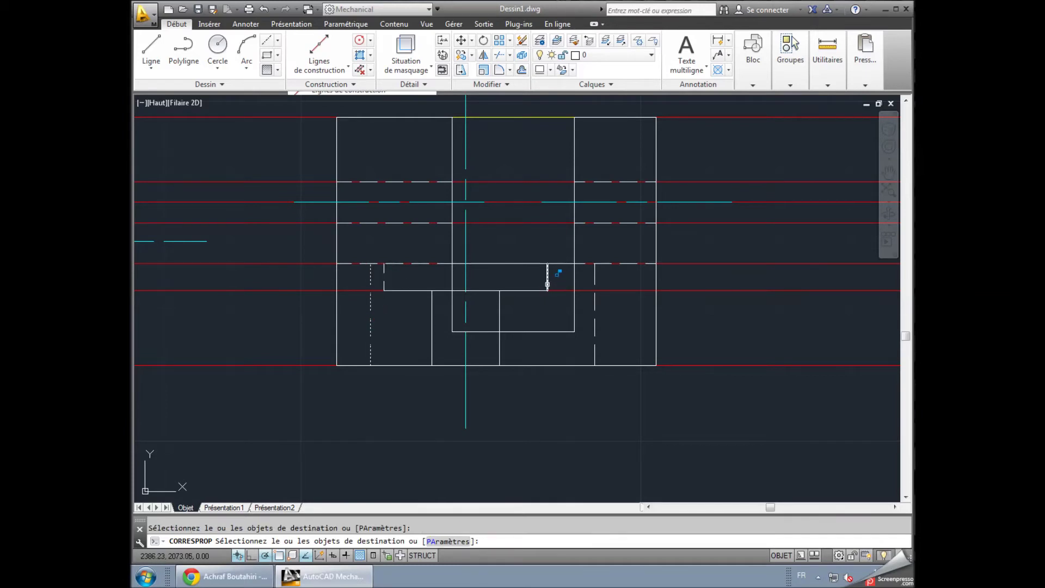
# - Make the three interior vertical edges, the inner horizontal edges and the upper edge dashed
pyautogui.click(547, 283)
pyautogui.click(500, 318)
pyautogui.click(432, 321)
pyautogui.click(481, 292)
pyautogui.click(535, 291)
pyautogui.click(716, 263)
pyautogui.press('Escape')
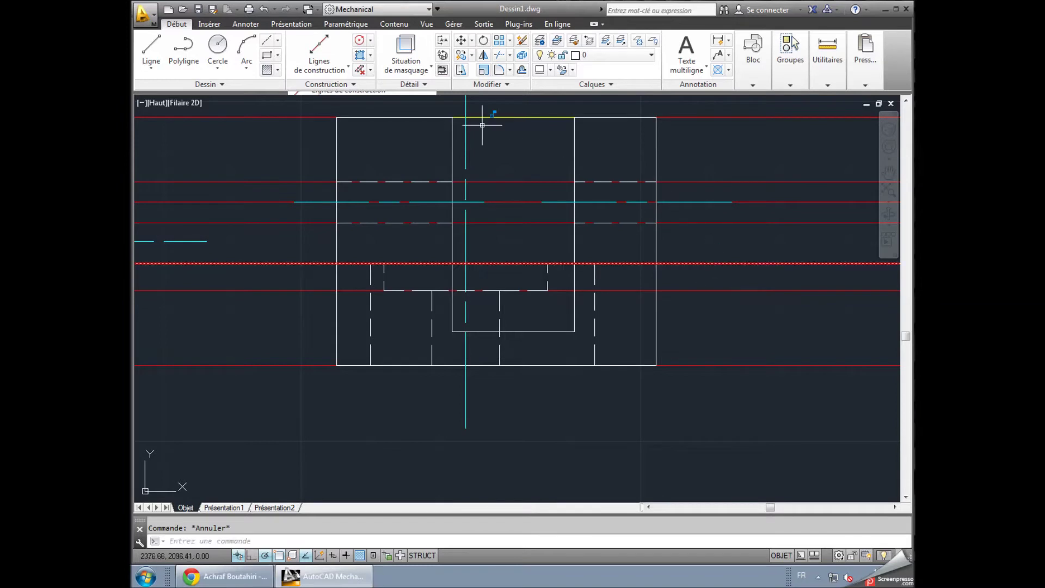
# - Turn off the yellow, centre-line and red construction-line layers, keeping the current layer on
pyautogui.click(590, 56)
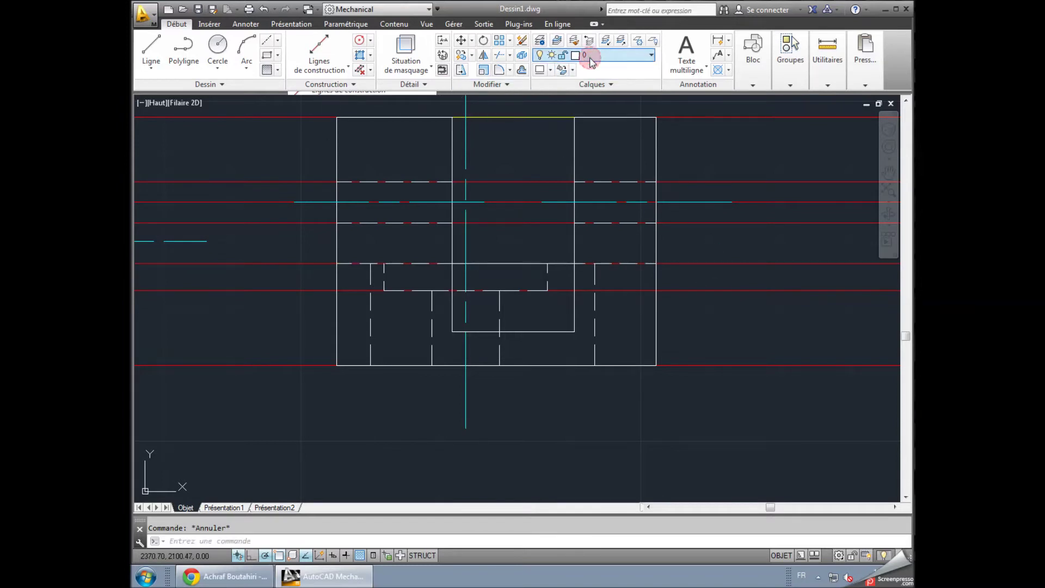
pyautogui.press('Delete')
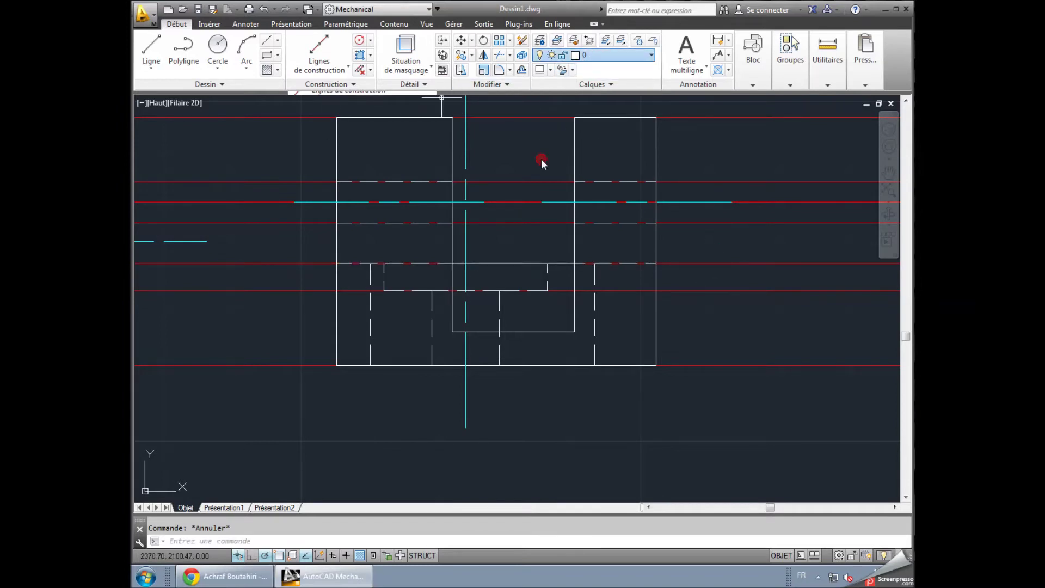
pyautogui.click(538, 112)
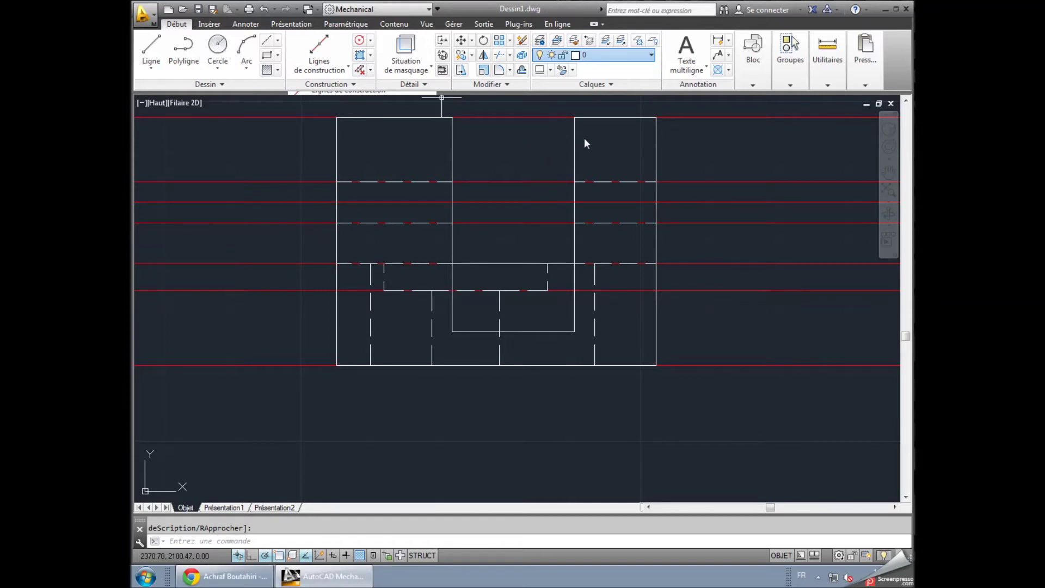
pyautogui.click(539, 126)
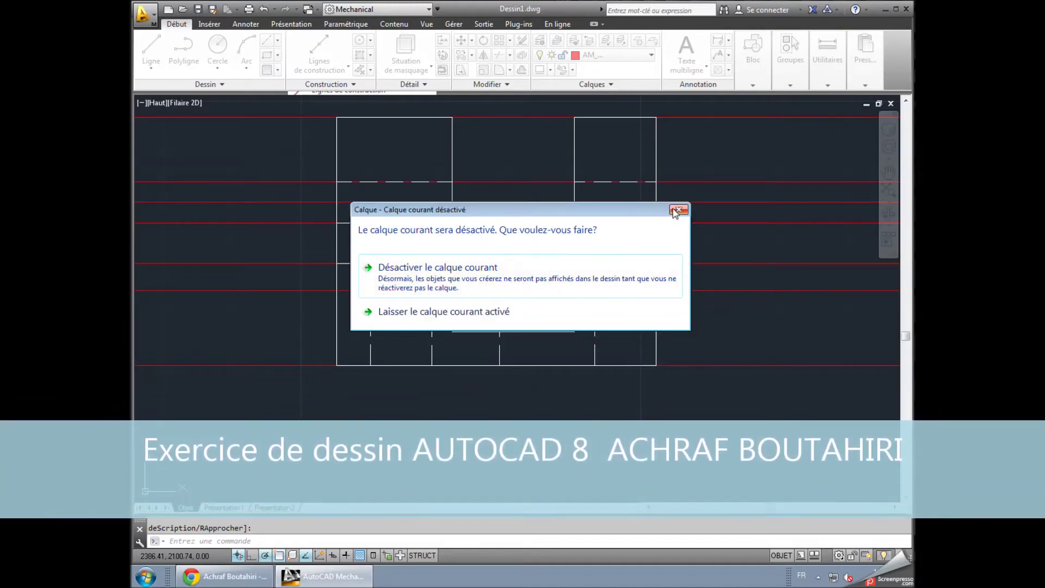
pyautogui.click(455, 312)
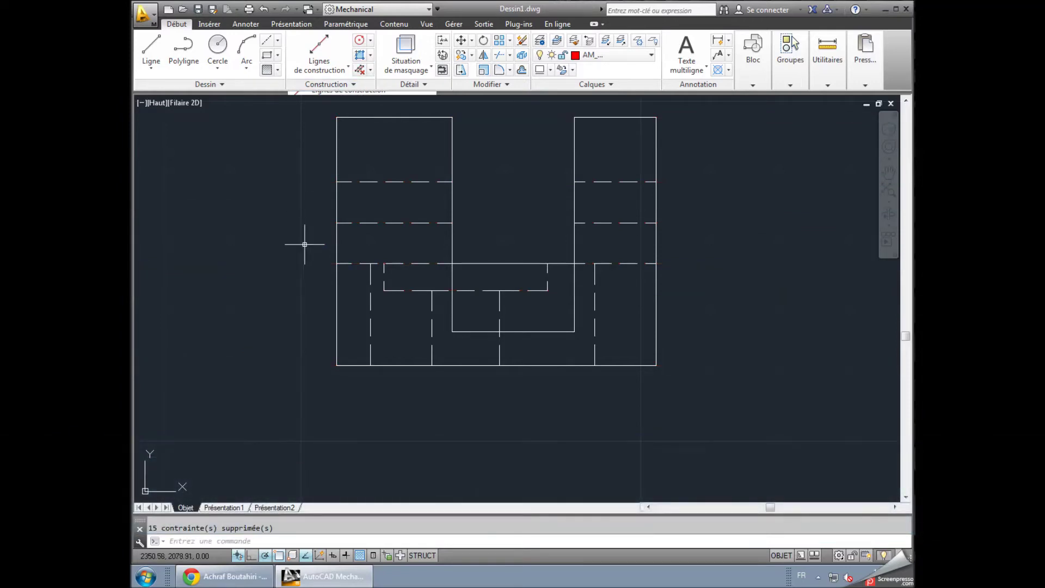
# - Zoom out and pan until the profile view with its boss and hole sits beside the U-shaped view
pyautogui.scroll(-4, 305, 239)
pyautogui.scroll(-2, 269, 222)
pyautogui.moveTo(268, 221)
pyautogui.mouseDown(button='middle')
pyautogui.moveTo(501, 253)
pyautogui.moveTo(424, 226)
pyautogui.mouseUp(button='middle')
pyautogui.scroll(2, 488, 249)
pyautogui.scroll(2, 433, 237)
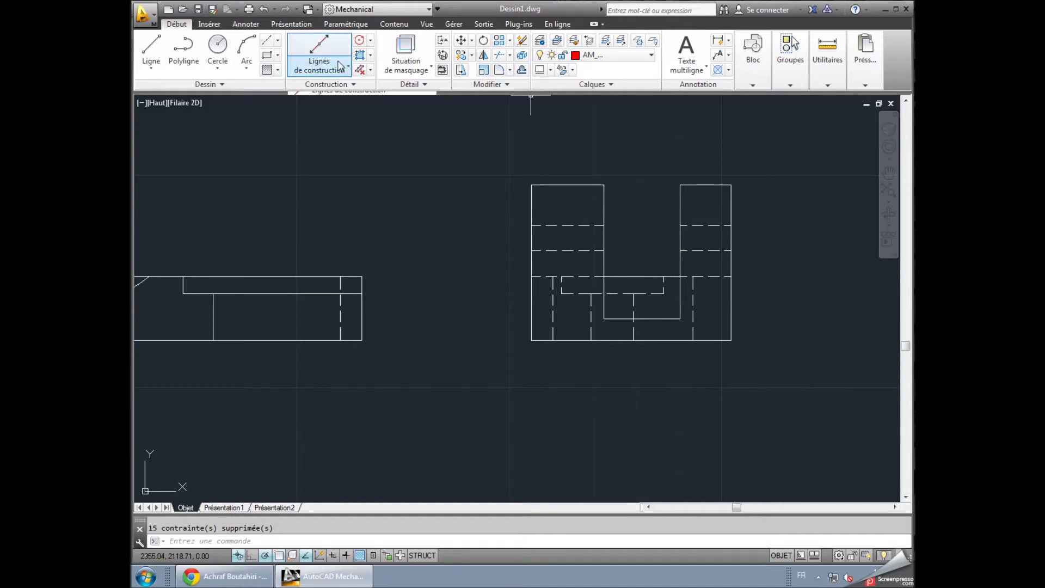
pyautogui.scroll(-2, 374, 175)
pyautogui.moveTo(343, 178); pyautogui.dragTo(444, 203, button='middle')
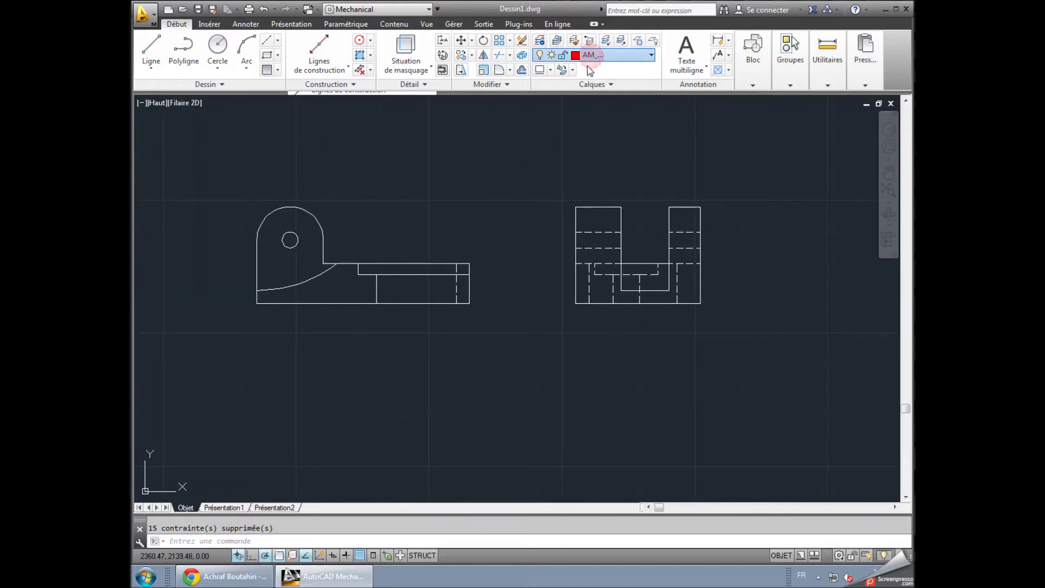
pyautogui.click(542, 105)
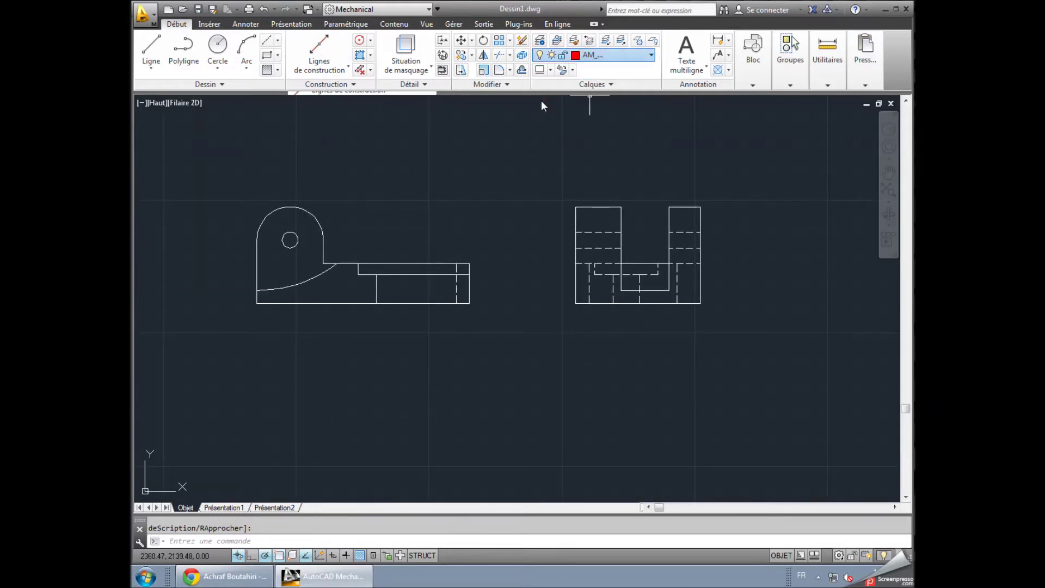
# - Turn the cyan centre-line layer back on so centre lines show on both views
pyautogui.click(540, 115)
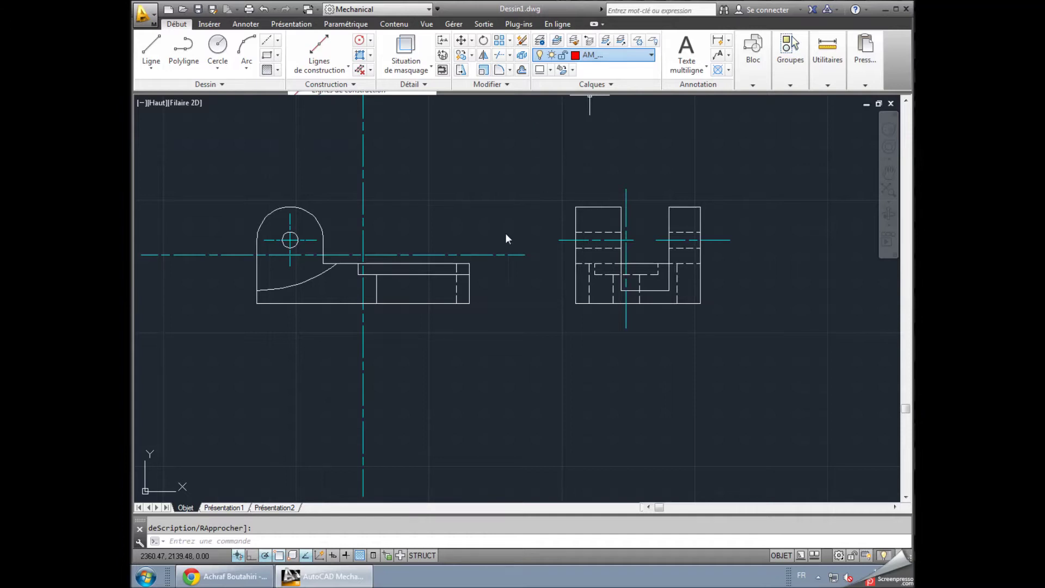
pyautogui.click(432, 177)
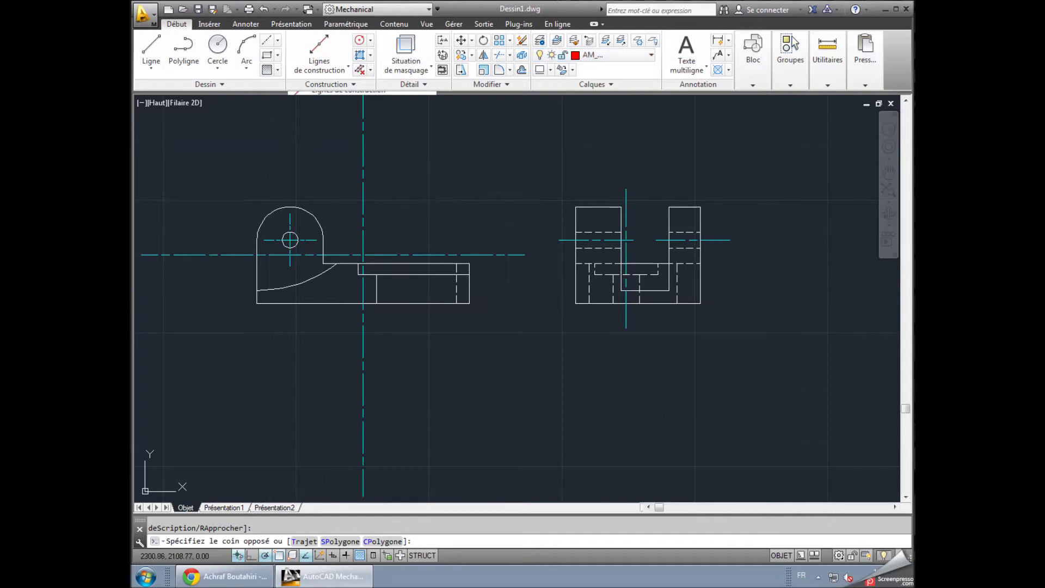
pyautogui.click(436, 162)
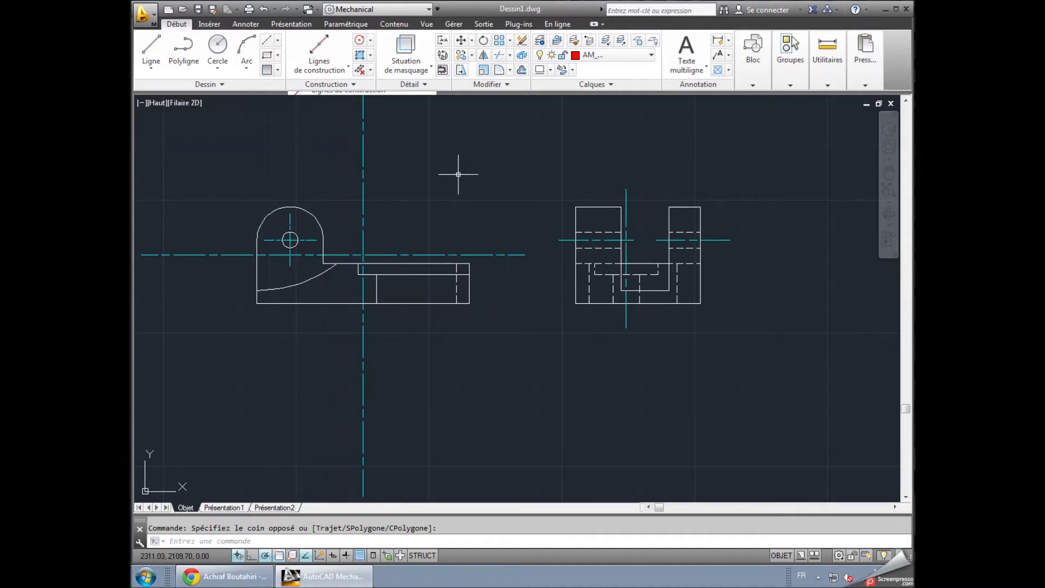
pyautogui.moveTo(444, 176); pyautogui.dragTo(551, 203, button='middle')
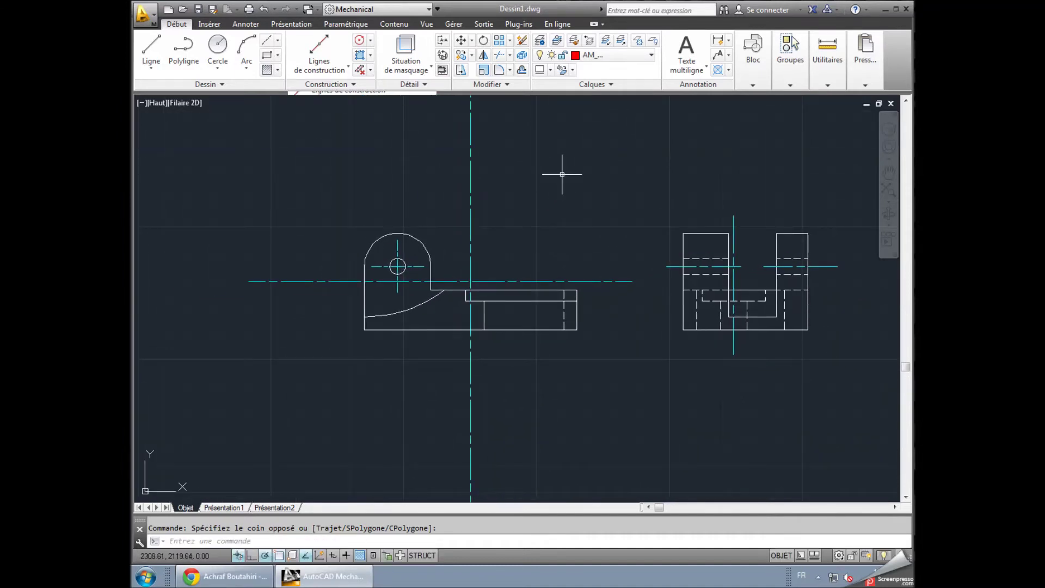
# - Mirror the U-shaped view about the vertical centre line, keeping the original on the right
pyautogui.click(483, 55)
pyautogui.click(653, 198)
pyautogui.click(844, 374)
pyautogui.press('Return')
pyautogui.click(471, 145)
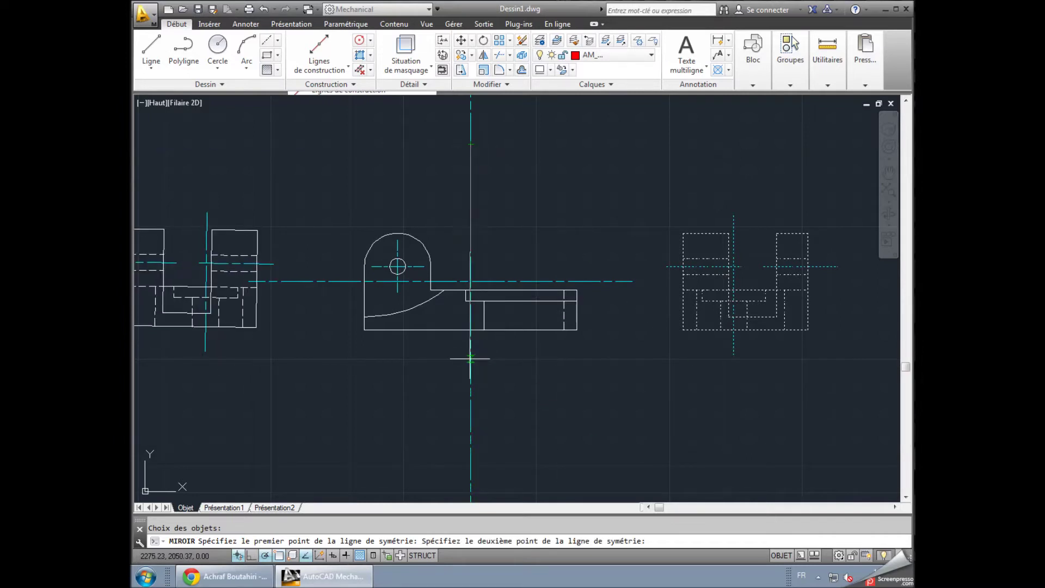
pyautogui.click(471, 357)
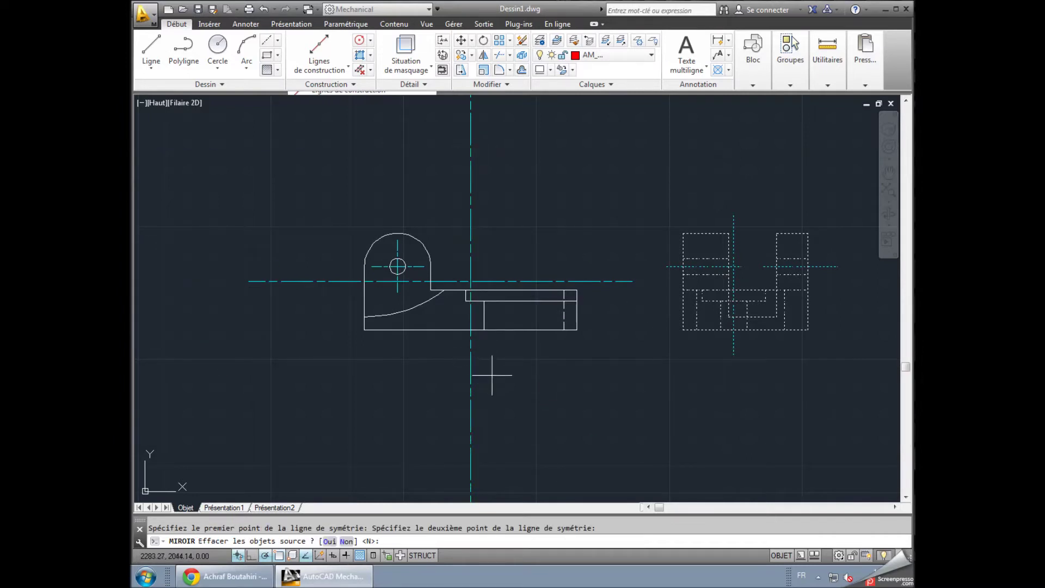
pyautogui.rightClick(518, 379)
pyautogui.click(549, 386)
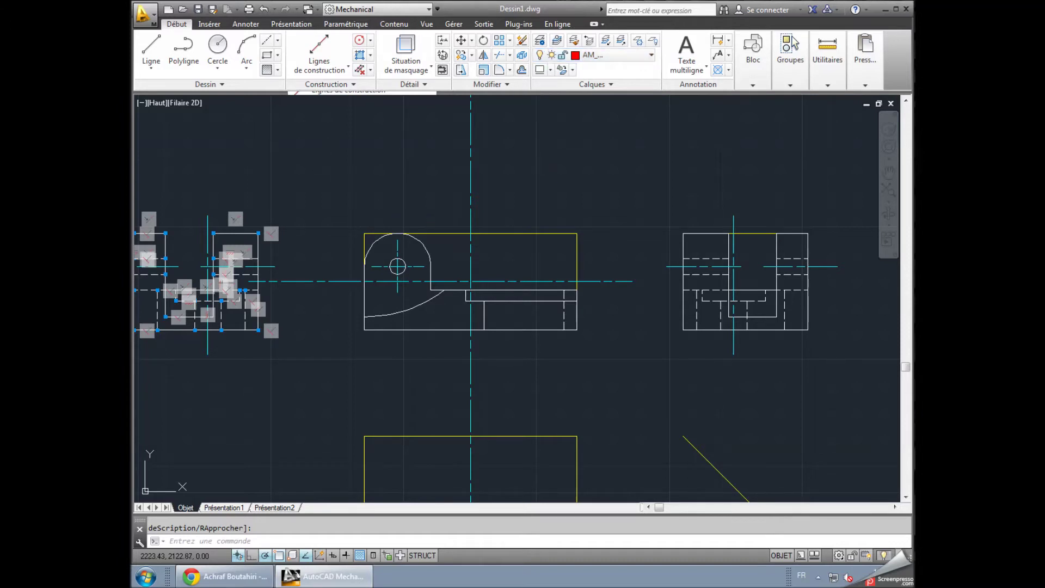
pyautogui.scroll(-2, 314, 160)
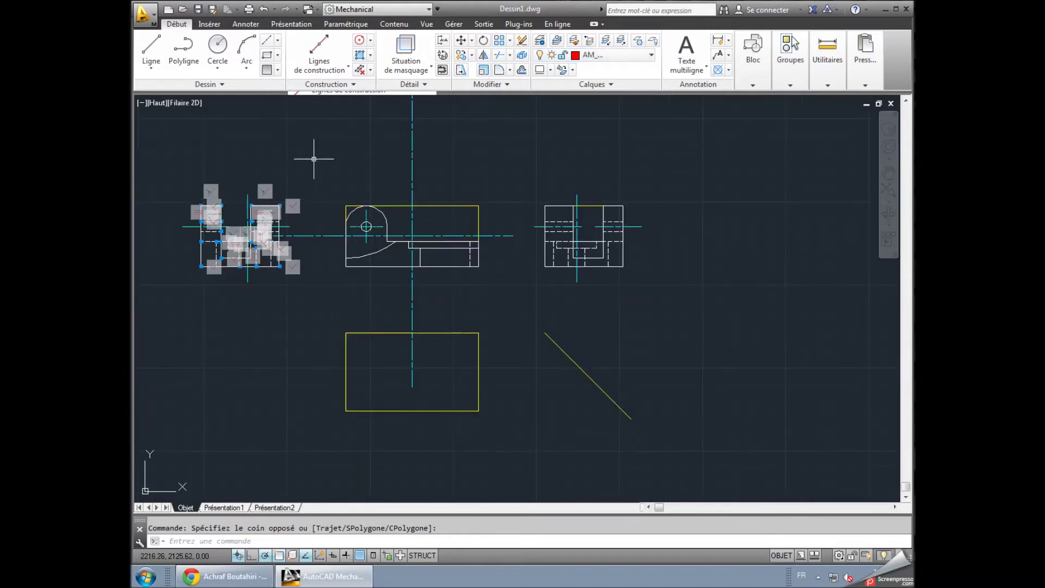
pyautogui.moveTo(326, 150); pyautogui.dragTo(345, 194, button='middle')
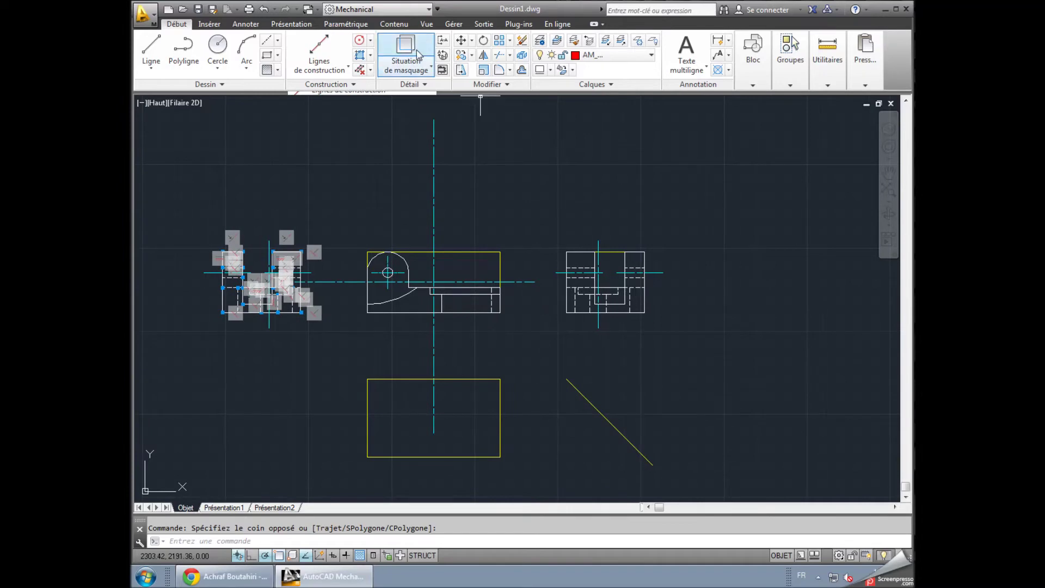
# - Hide all geometric and dimensional constraint markers and zoom in on the left view
pyautogui.click(356, 25)
pyautogui.click(275, 69)
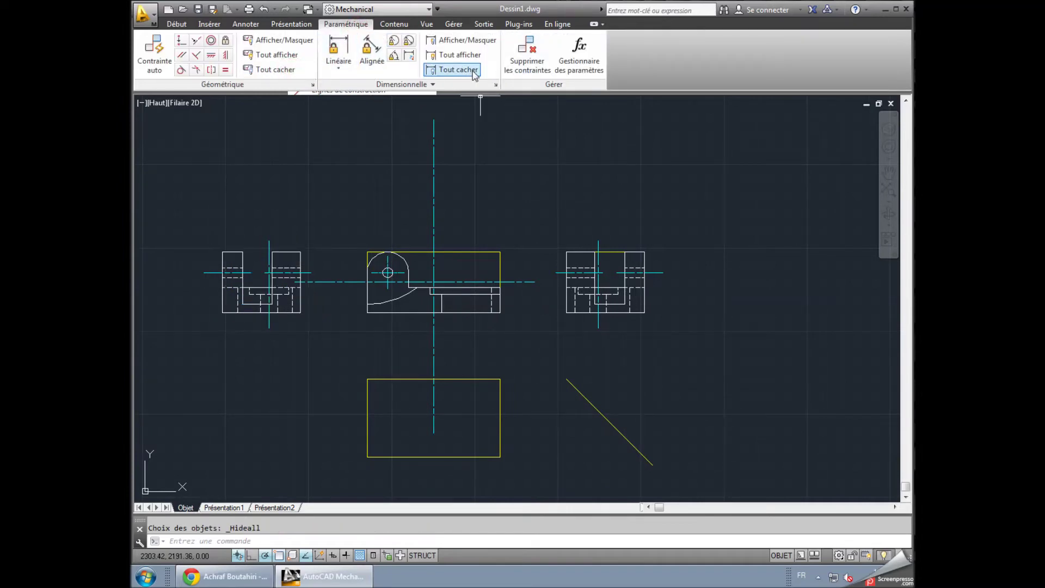
pyautogui.click(469, 72)
pyautogui.click(560, 155)
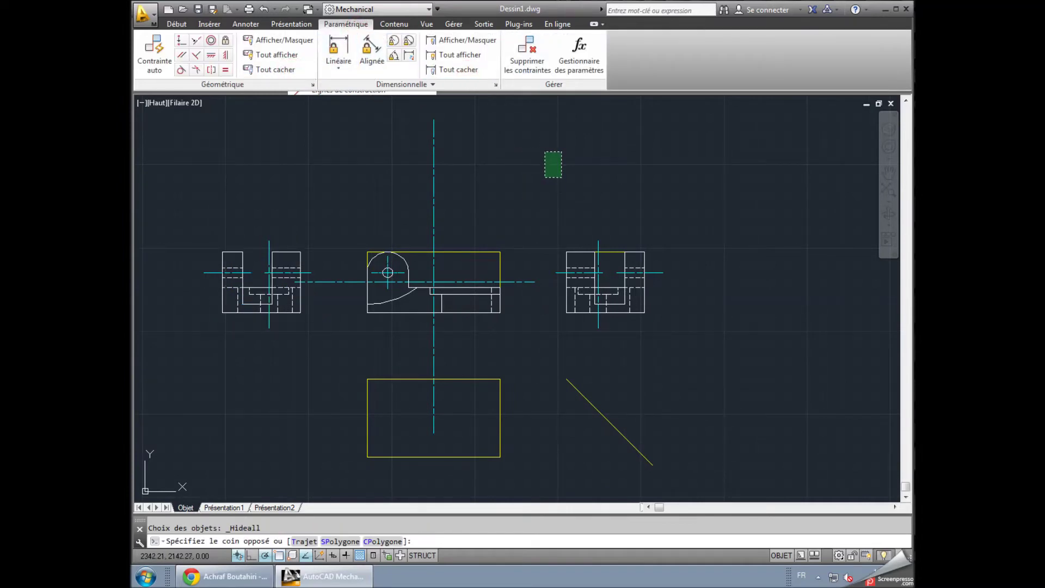
pyautogui.scroll(2, 458, 185)
pyautogui.moveTo(306, 189); pyautogui.dragTo(484, 156, button='middle')
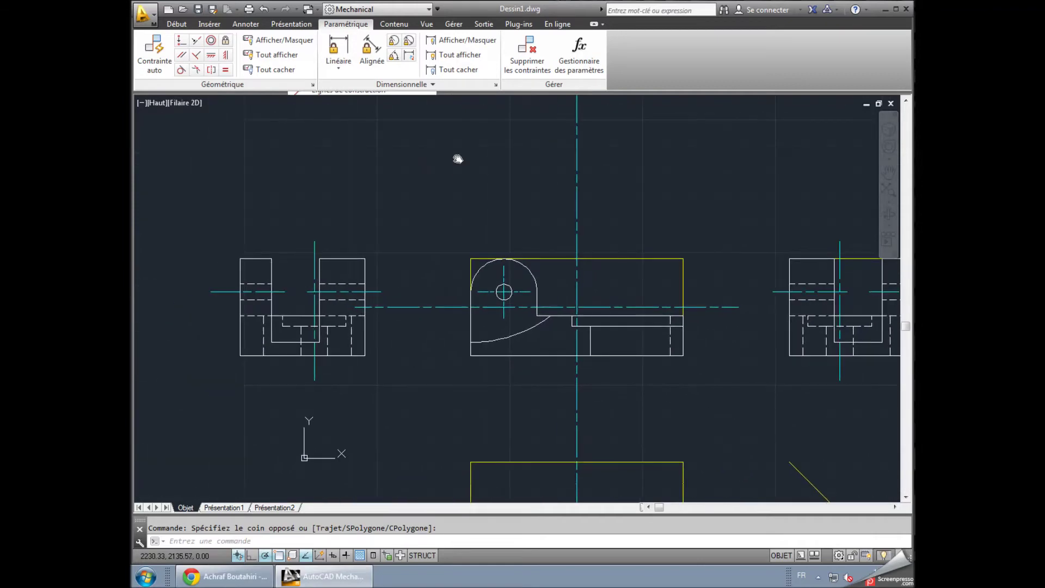
pyautogui.scroll(2, 406, 198)
pyautogui.moveTo(322, 206); pyautogui.dragTo(440, 179, button='middle')
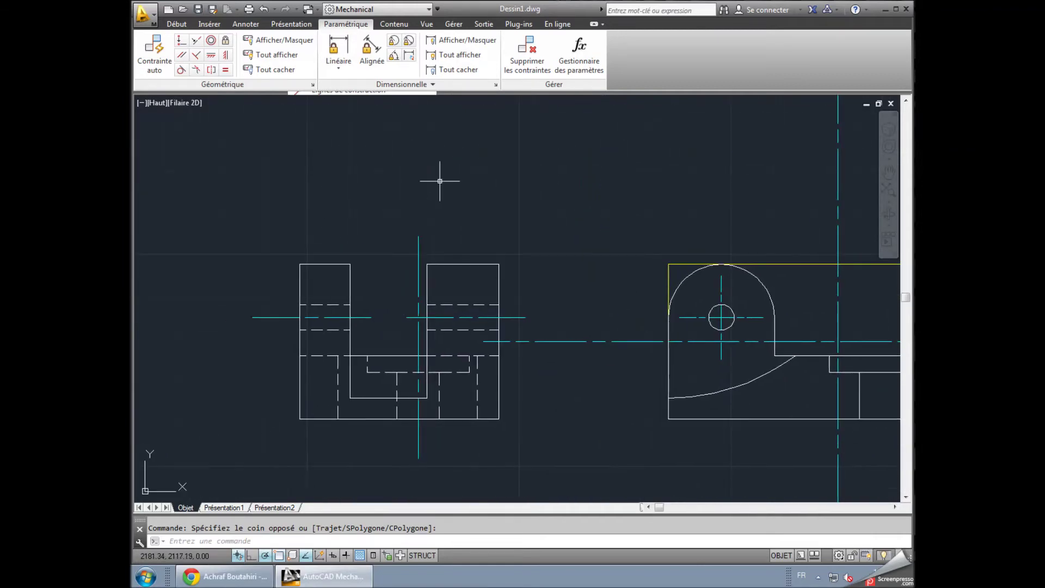
# - Match properties from the solid top edge to make a lower dashed line solid
pyautogui.click(176, 24)
pyautogui.click(865, 57)
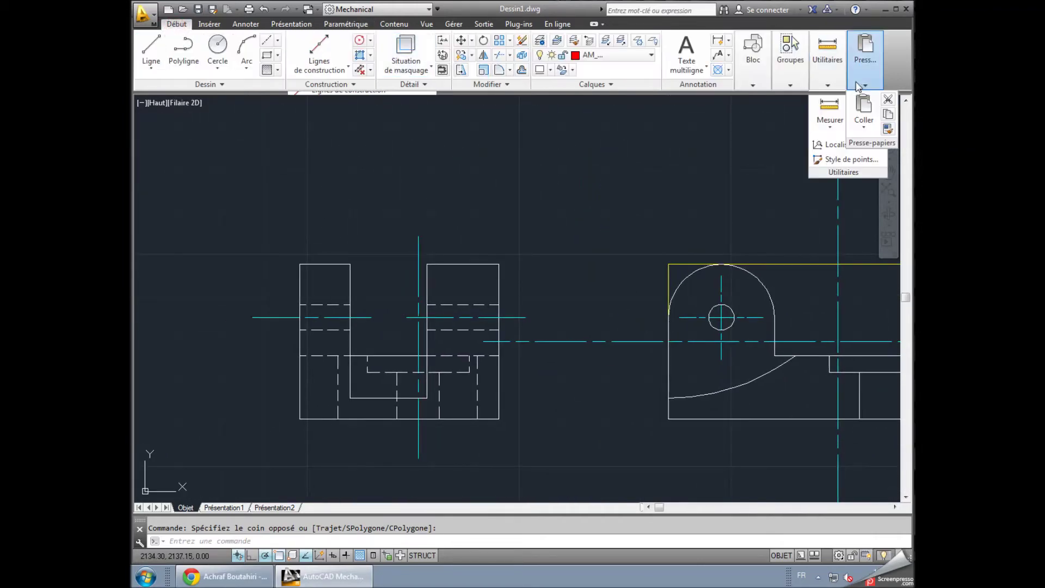
pyautogui.click(888, 130)
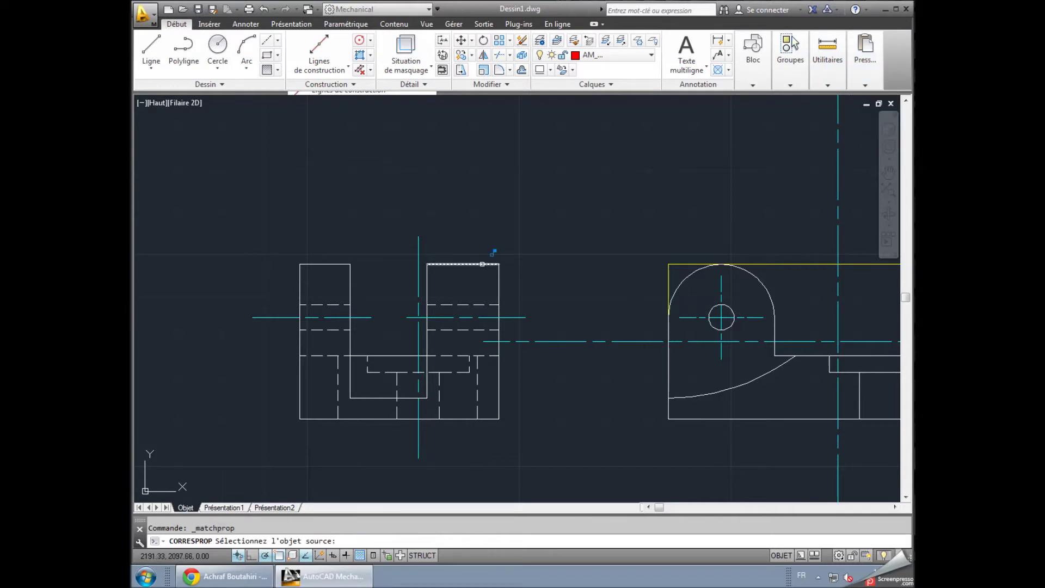
pyautogui.click(481, 264)
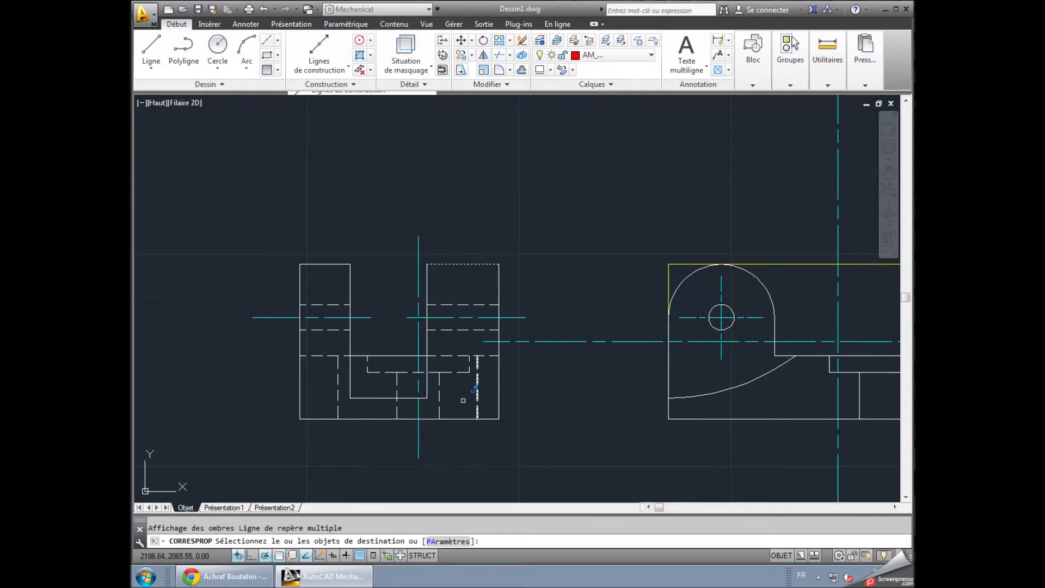
pyautogui.click(440, 409)
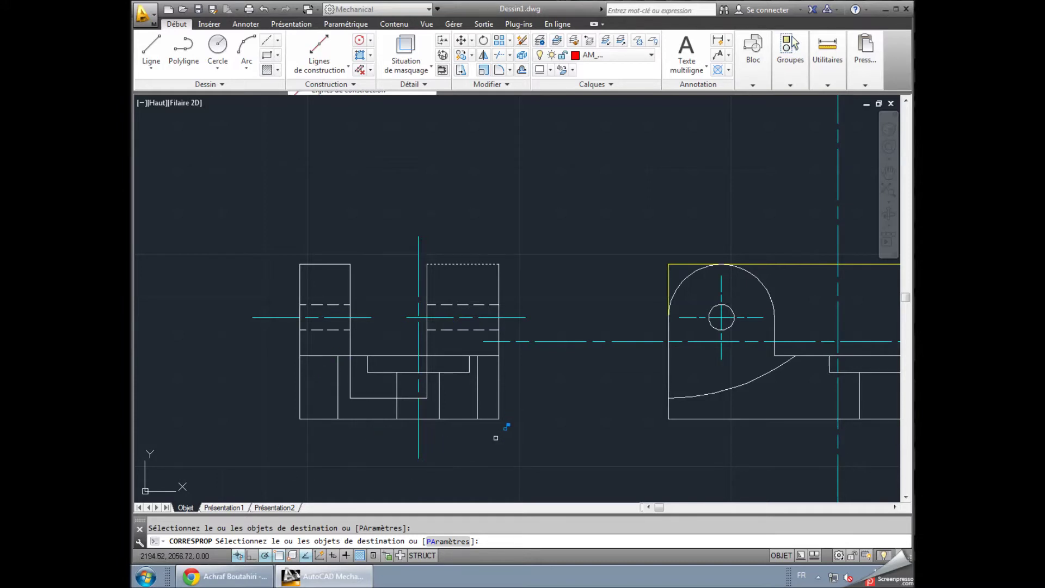
# - Match properties from a dashed hidden line onto the slot's bottom and side edges
pyautogui.press('Escape')
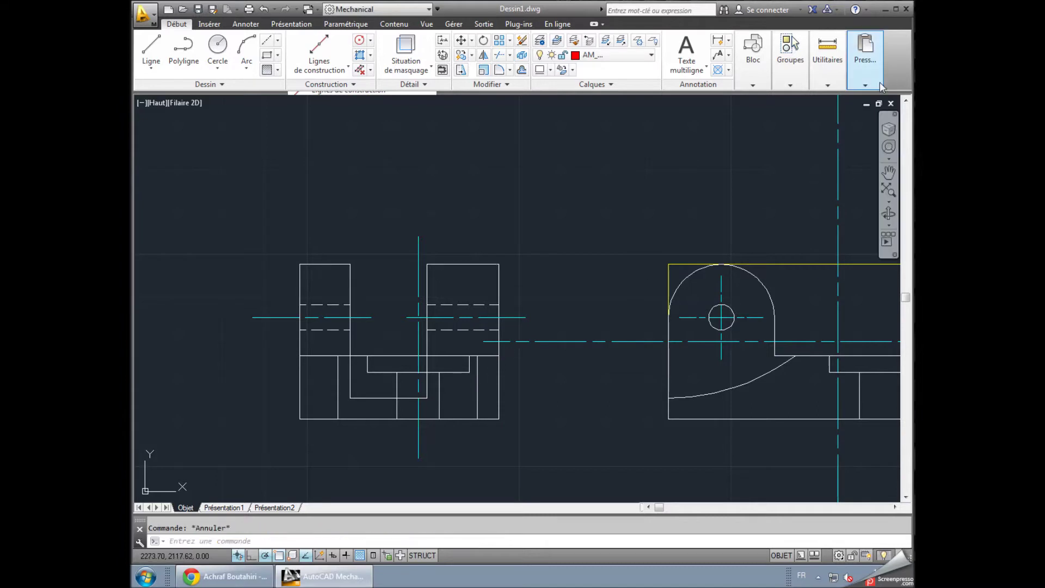
pyautogui.click(887, 129)
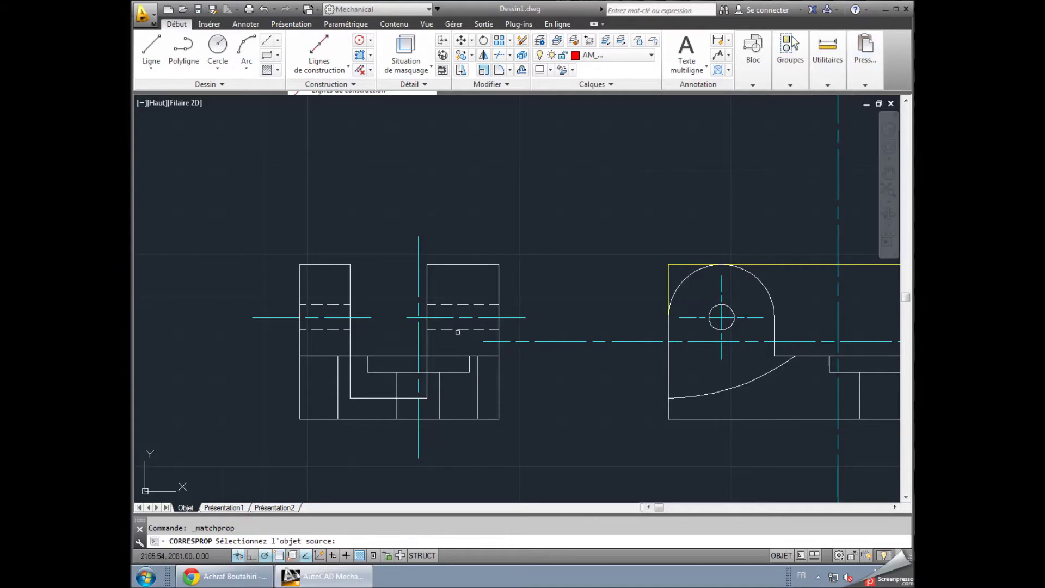
pyautogui.click(460, 329)
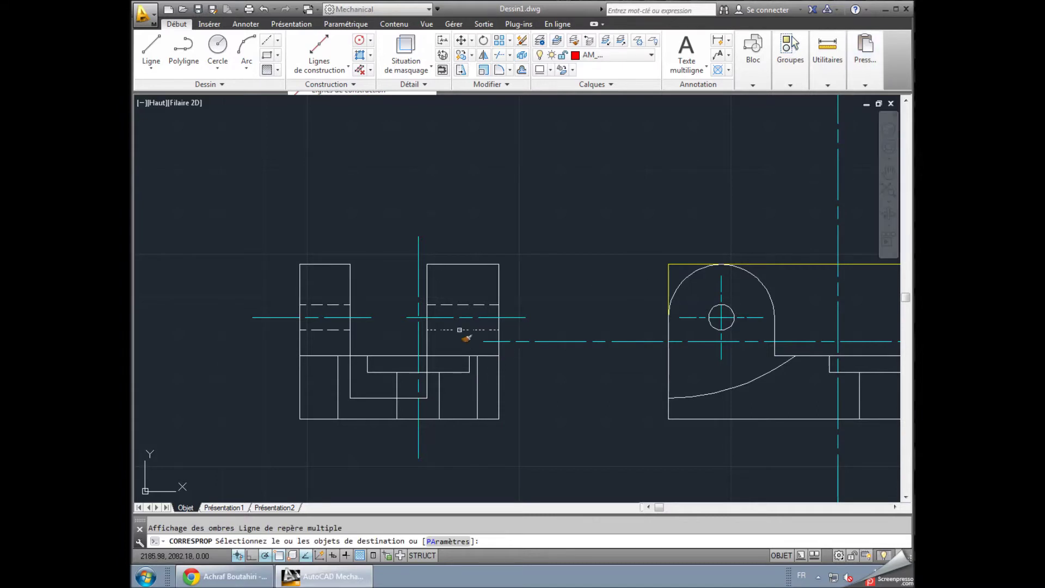
pyautogui.click(367, 398)
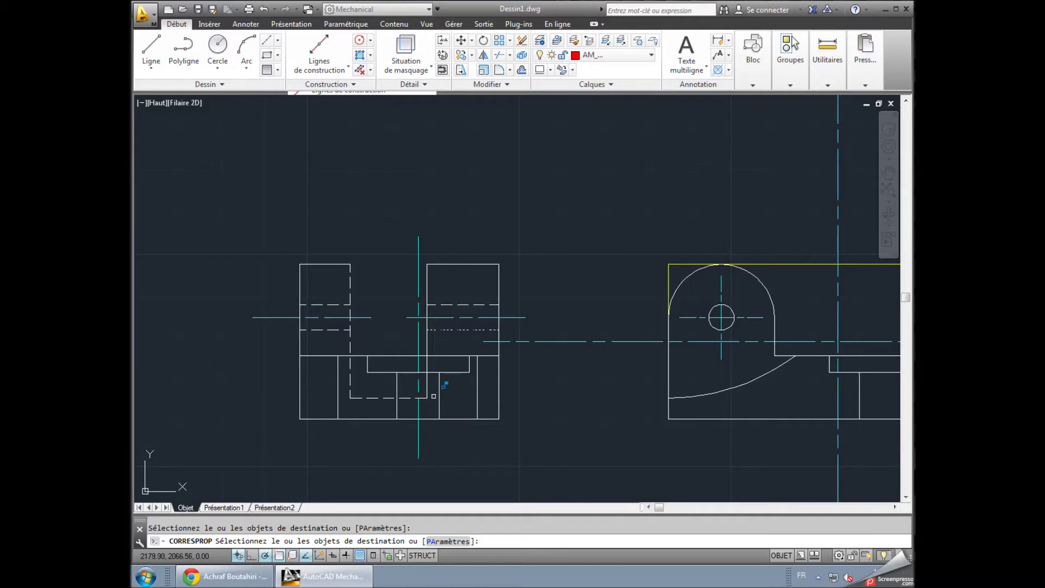
pyautogui.click(426, 393)
pyautogui.press('Escape')
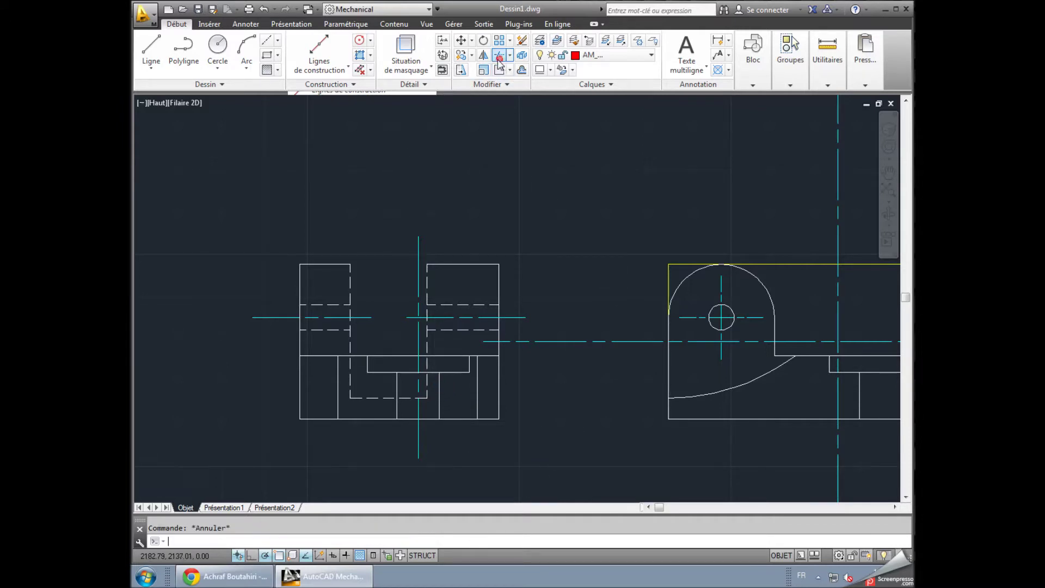
# - Start a trim with the left view as boundaries, cancel it, and select the upright's inner edge
pyautogui.click(499, 58)
pyautogui.click(280, 228)
pyautogui.click(531, 442)
pyautogui.press('Return')
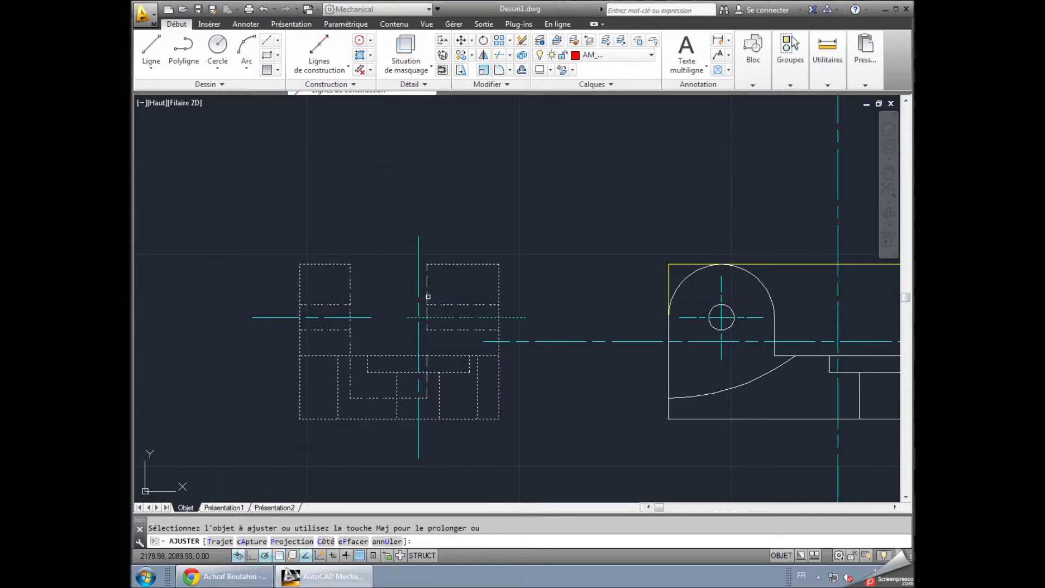
pyautogui.press('Escape')
pyautogui.click(430, 332)
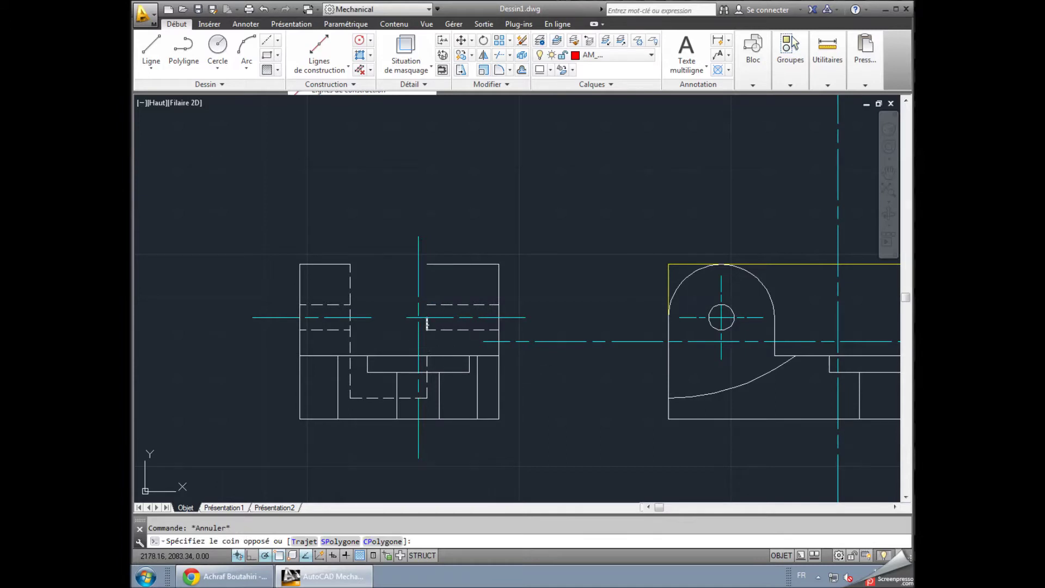
pyautogui.click(426, 324)
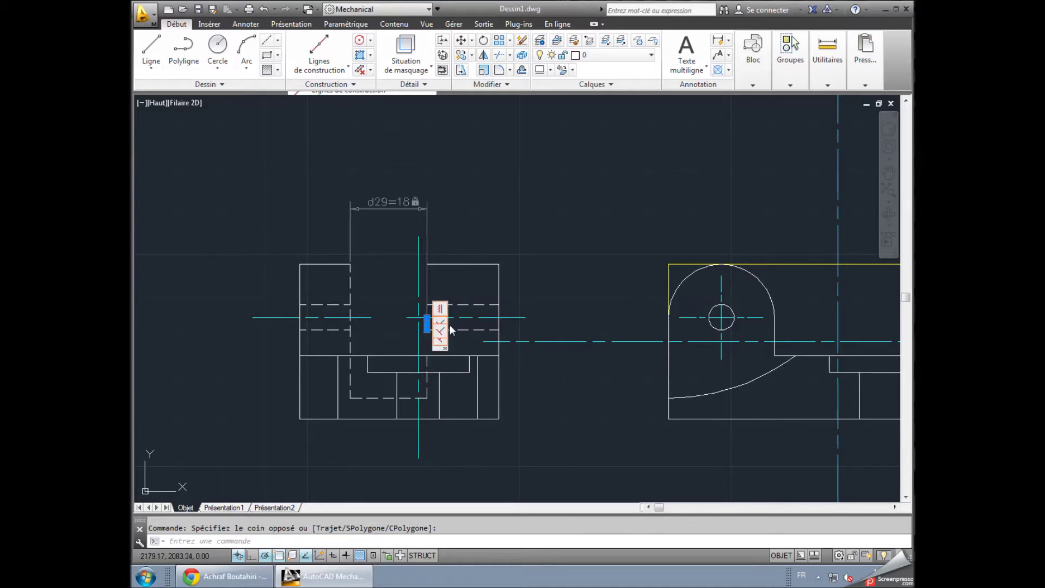
# - Erase the upright's inner vertical edge and redraw it from the base intersection to the top
pyautogui.press('Escape')
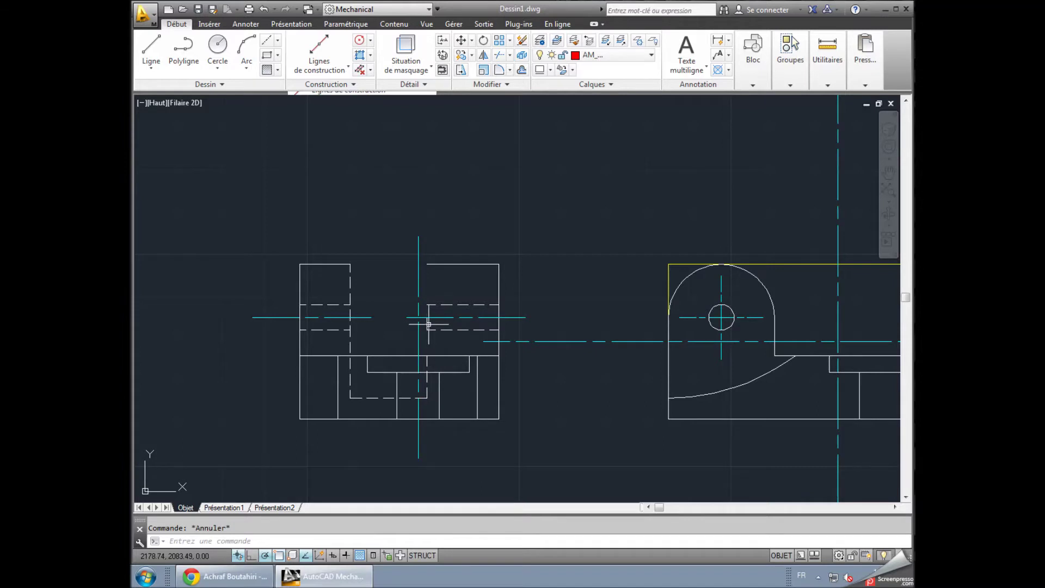
pyautogui.click(428, 324)
pyautogui.scroll(2, 420, 316)
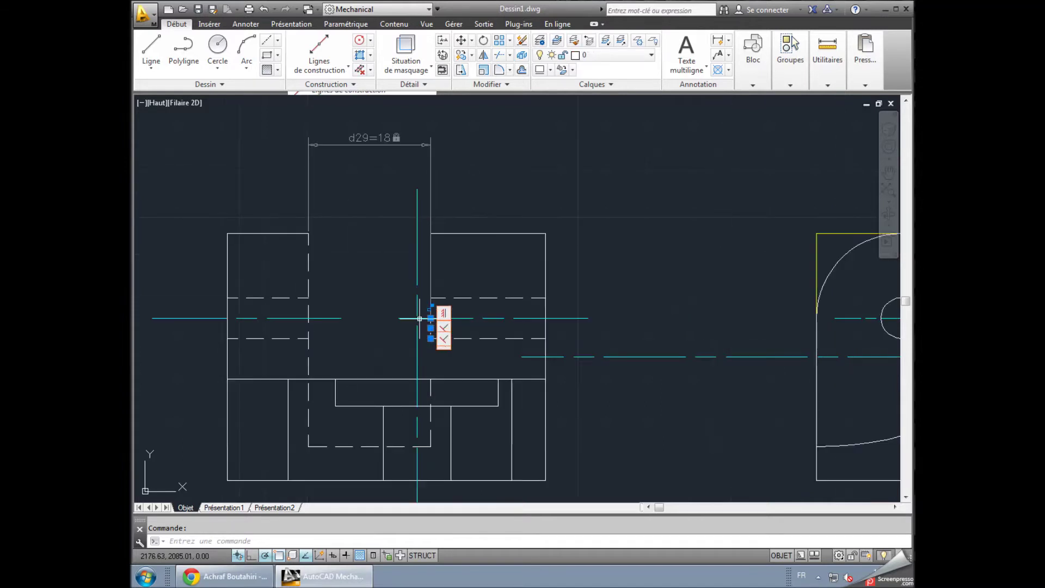
pyautogui.press('Delete')
pyautogui.click(152, 46)
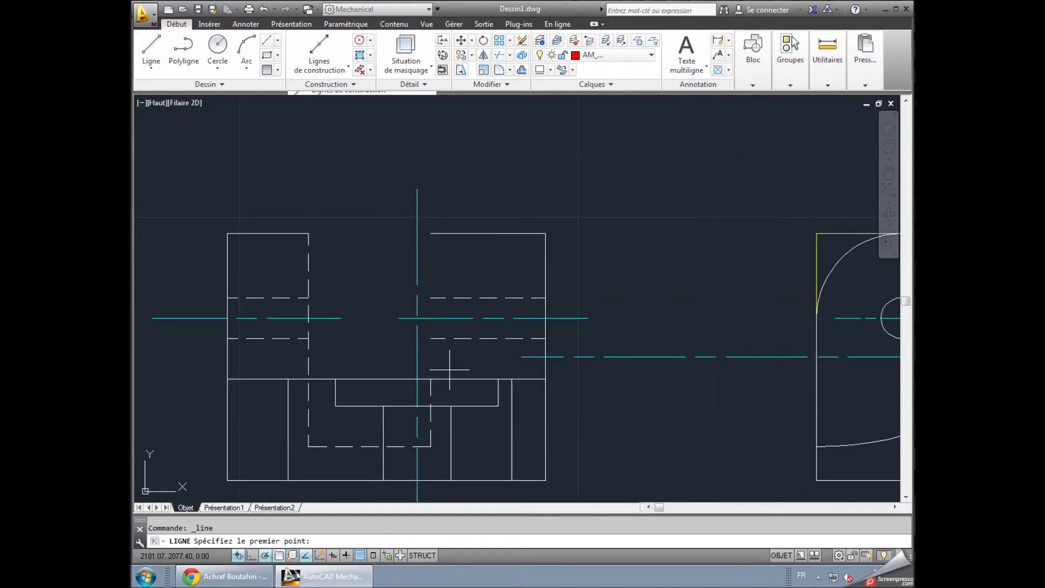
pyautogui.click(430, 378)
pyautogui.click(430, 232)
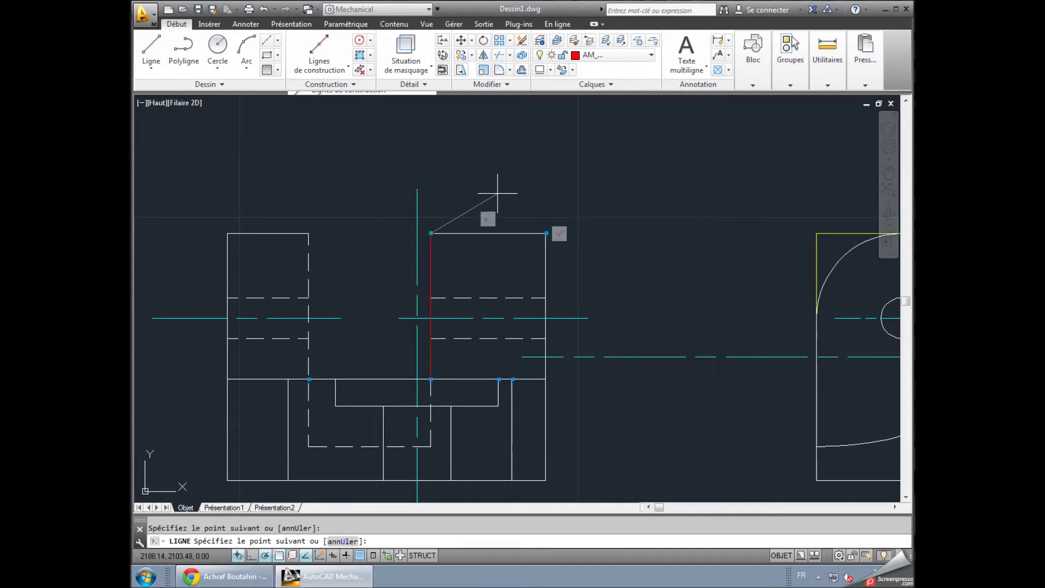
pyautogui.press('Escape')
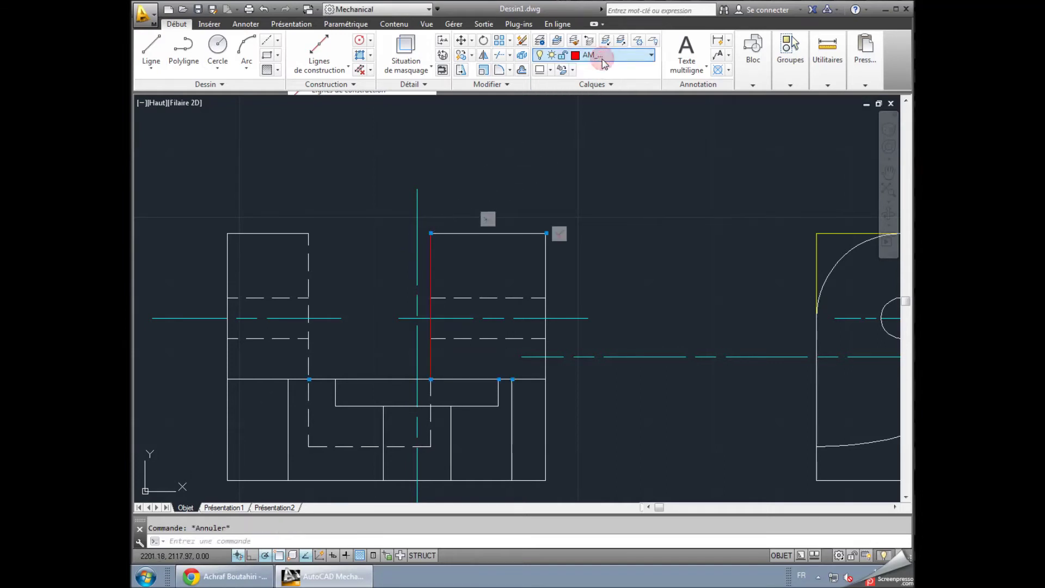
# - Isolate the new line's layer, undo the isolation, and delete the red line
pyautogui.click(550, 72)
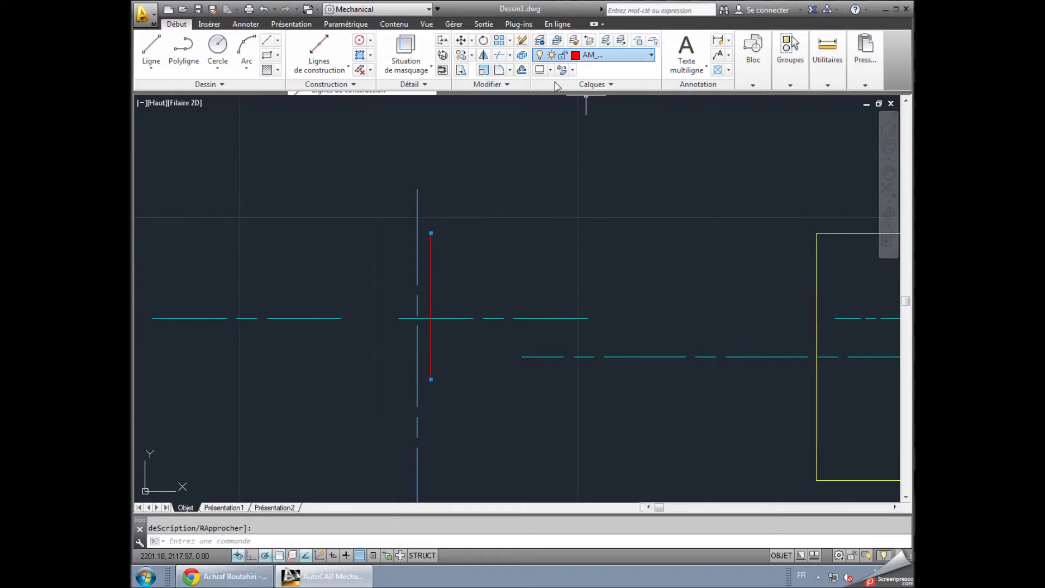
pyautogui.click(583, 70)
pyautogui.press('Escape')
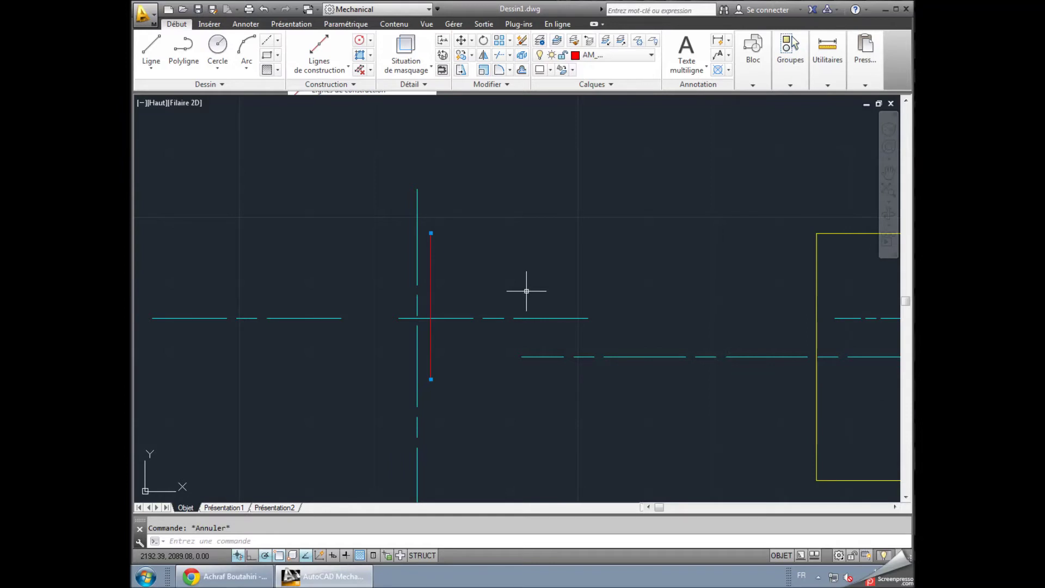
pyautogui.hotkey('ctrl', 'z')
pyautogui.press('Delete')
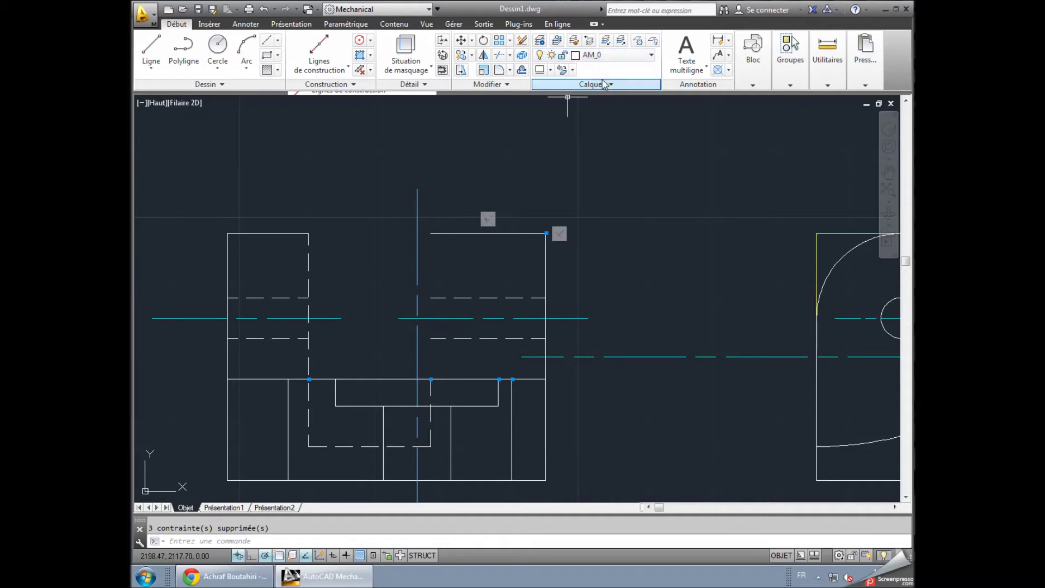
# - On layer 0, draw a vertical edge from the base intersection to the upright's top corner
pyautogui.click(601, 56)
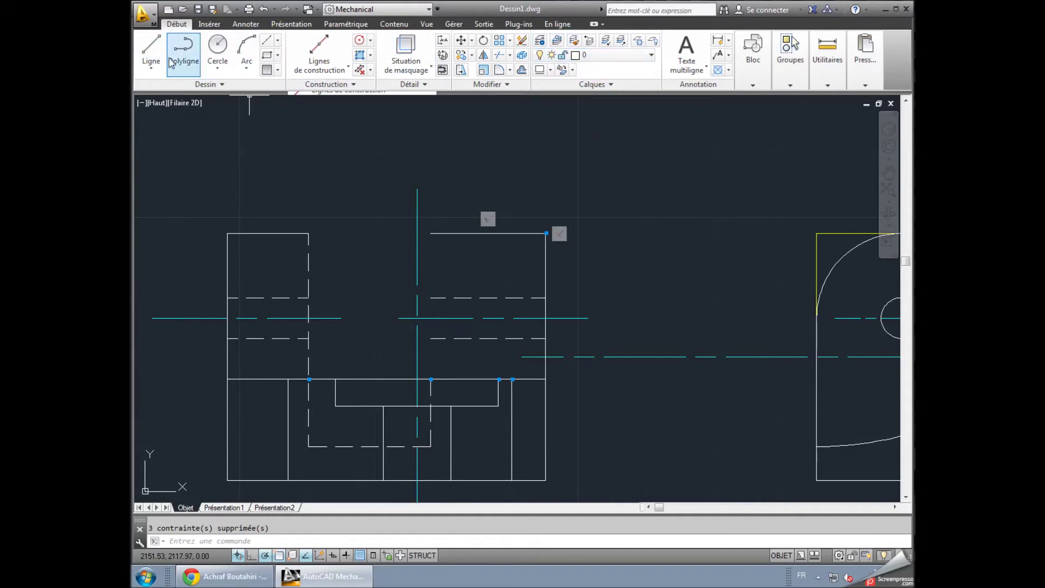
pyautogui.click(151, 48)
pyautogui.click(431, 379)
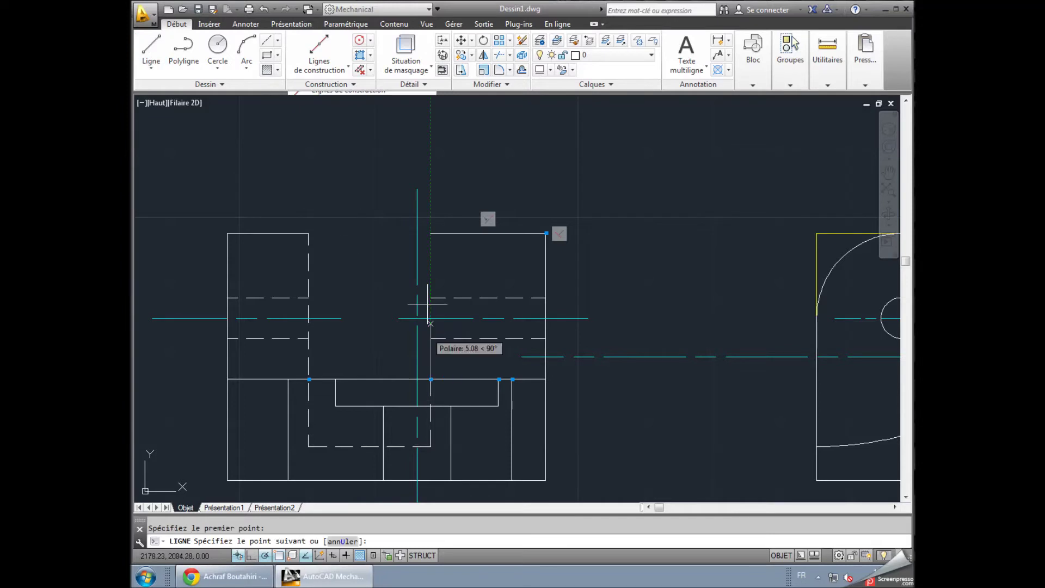
pyautogui.click(431, 233)
pyautogui.rightClick(431, 173)
pyautogui.click(460, 180)
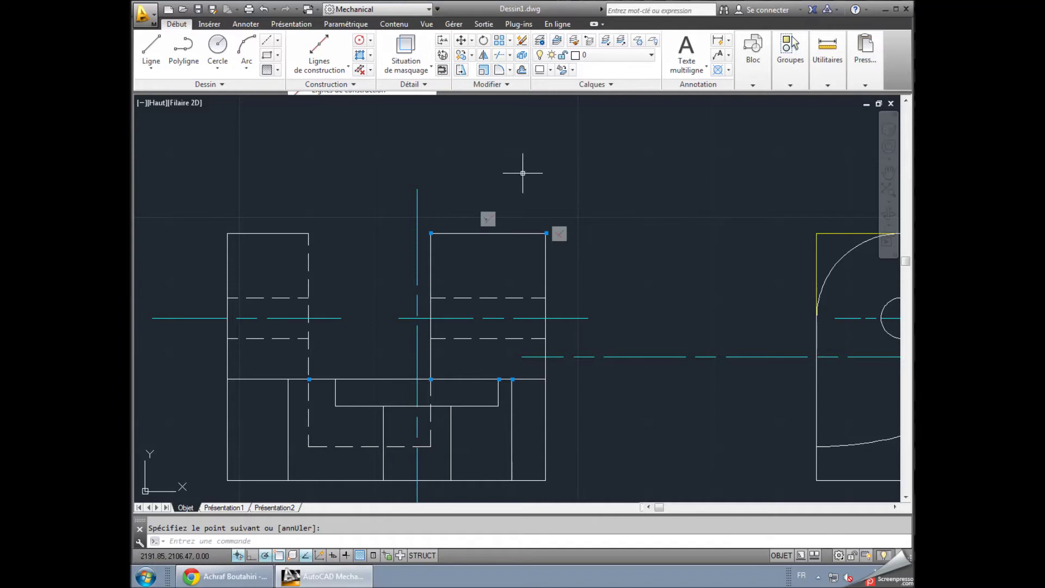
pyautogui.press('Escape')
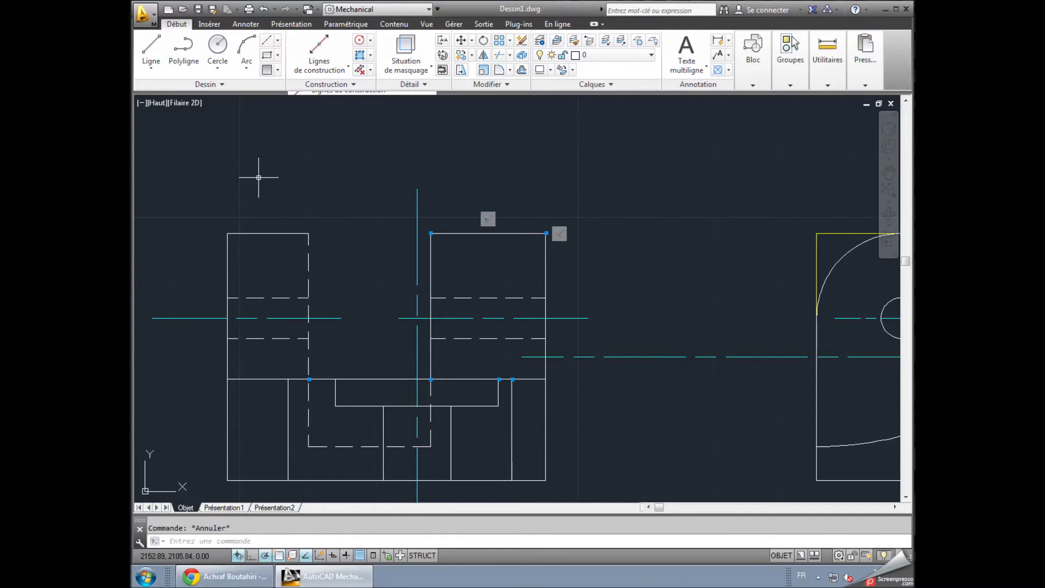
pyautogui.click(308, 264)
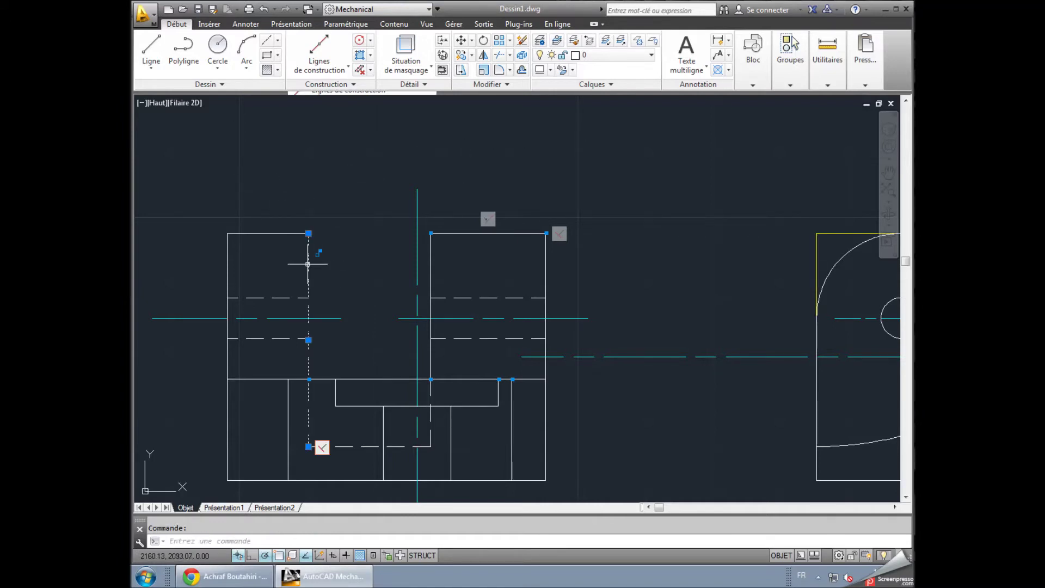
pyautogui.press('Escape')
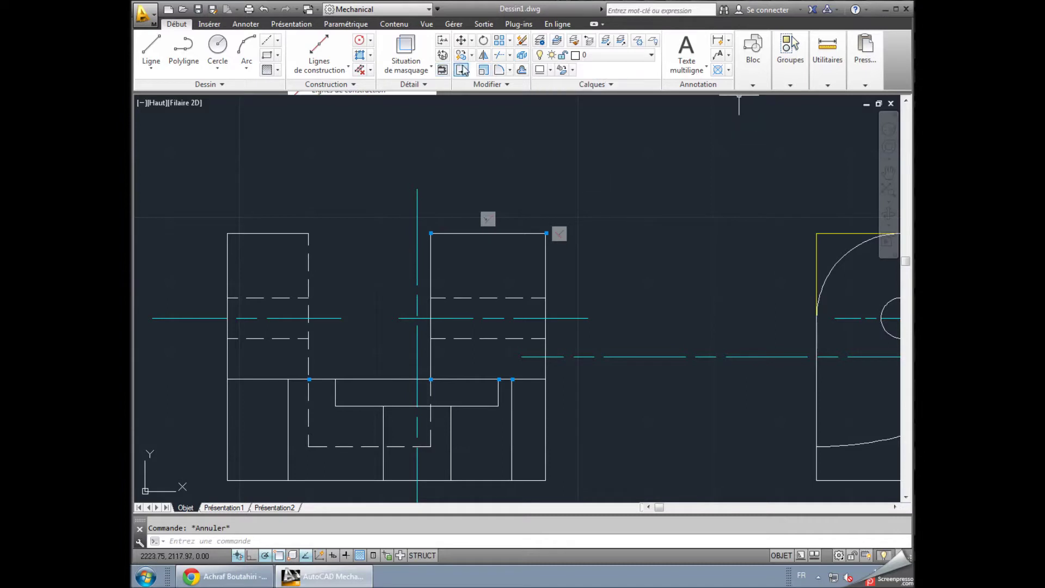
# - Trim the short vertical piece inside the left upright, using the whole view as cutting edges
pyautogui.click(442, 69)
pyautogui.click(185, 205)
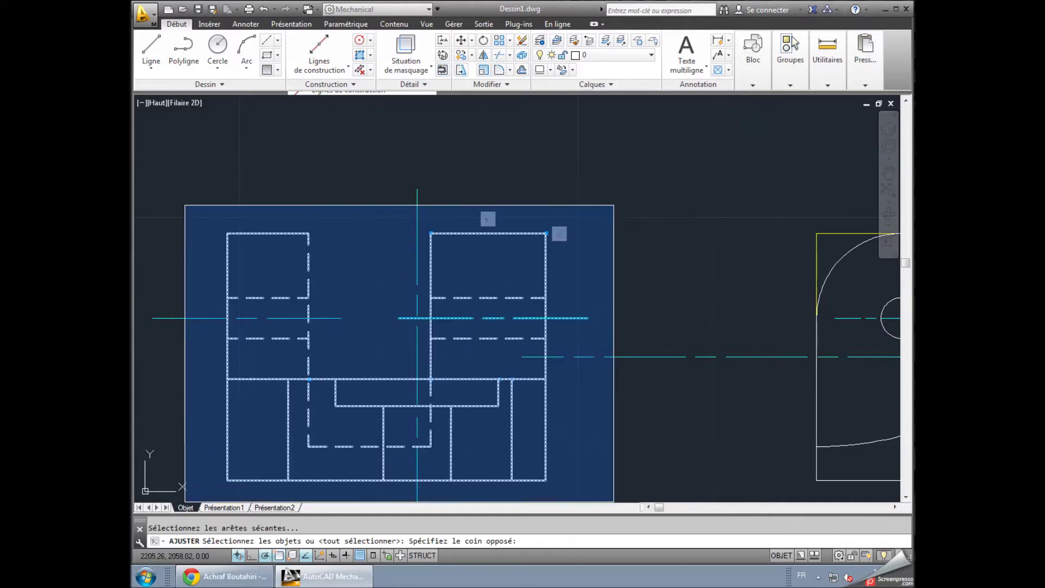
pyautogui.click(605, 501)
pyautogui.press('Return')
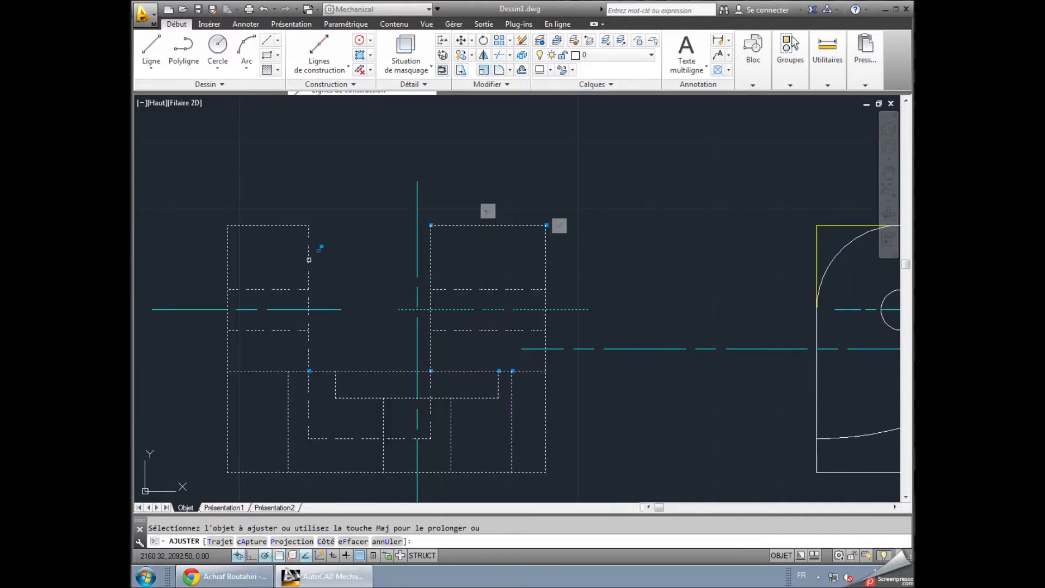
pyautogui.click(309, 334)
pyautogui.press('Escape')
# - Copy the right upright's inner vertical edge onto the left upright's inner edge
pyautogui.click(430, 246)
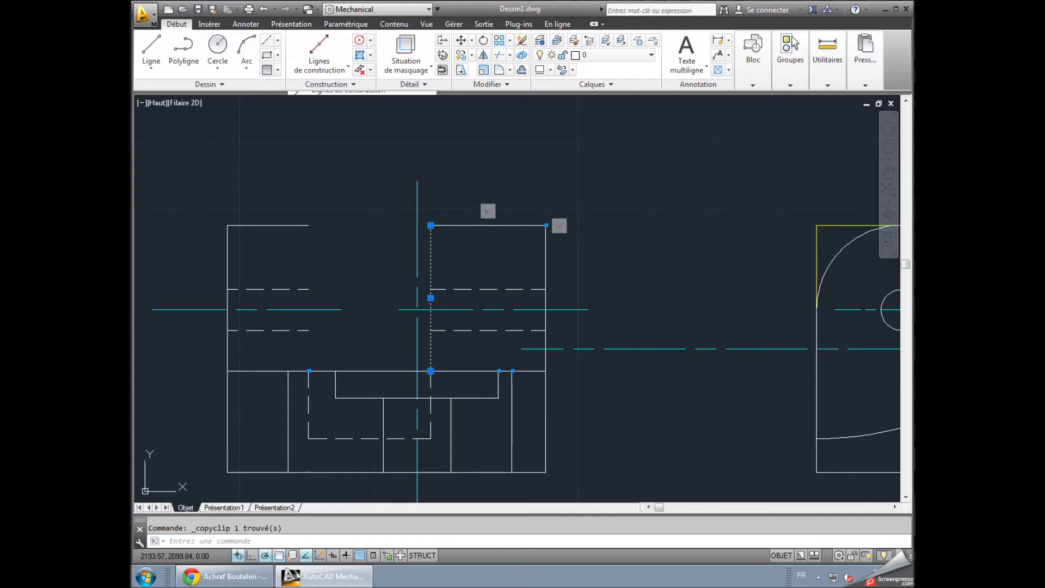
pyautogui.hotkey('ctrl', 'c')
pyautogui.hotkey('ctrl', 'v')
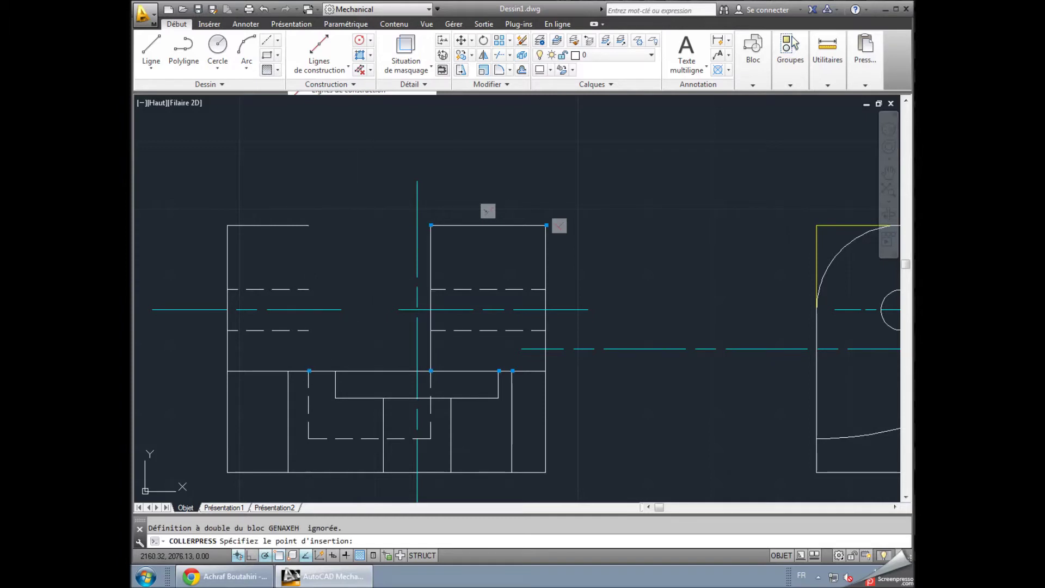
pyautogui.click(309, 370)
pyautogui.press('Escape')
# - Auto-constrain the left upright's geometry and hide all geometric constraint markers
pyautogui.click(209, 173)
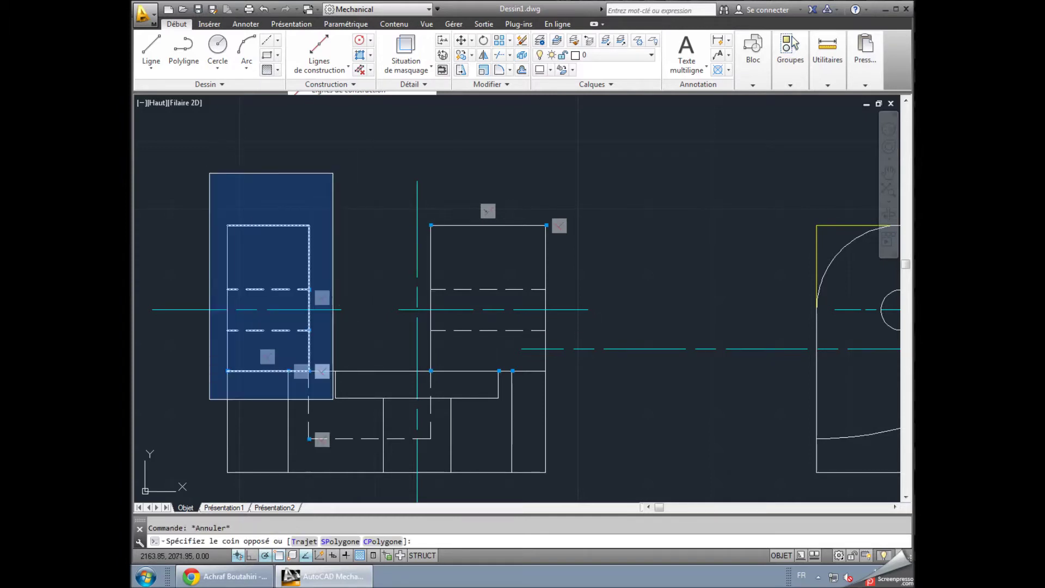
pyautogui.click(603, 492)
pyautogui.click(343, 25)
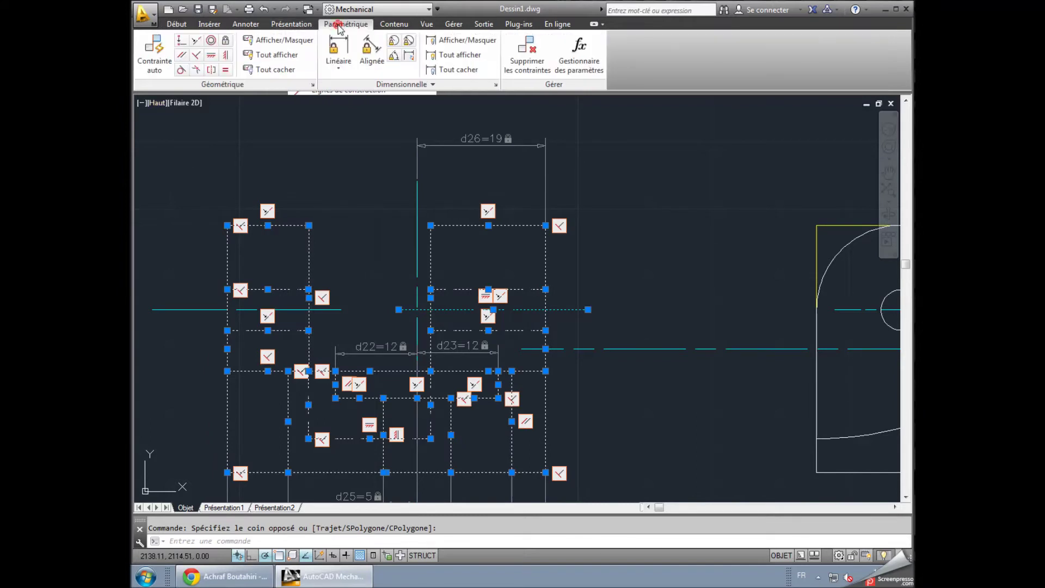
pyautogui.click(154, 54)
pyautogui.press('Escape')
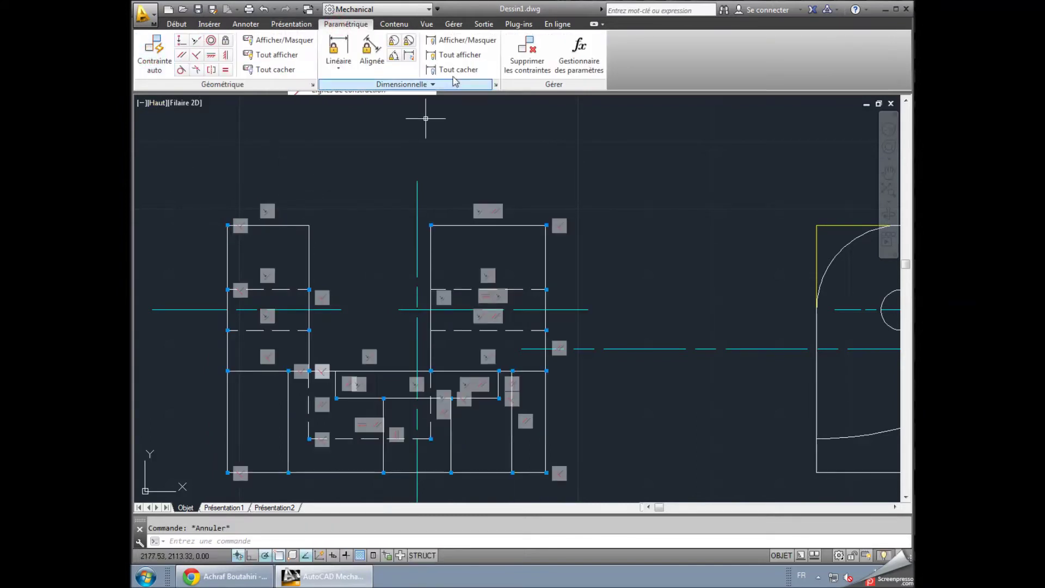
pyautogui.click(275, 69)
pyautogui.press('Escape')
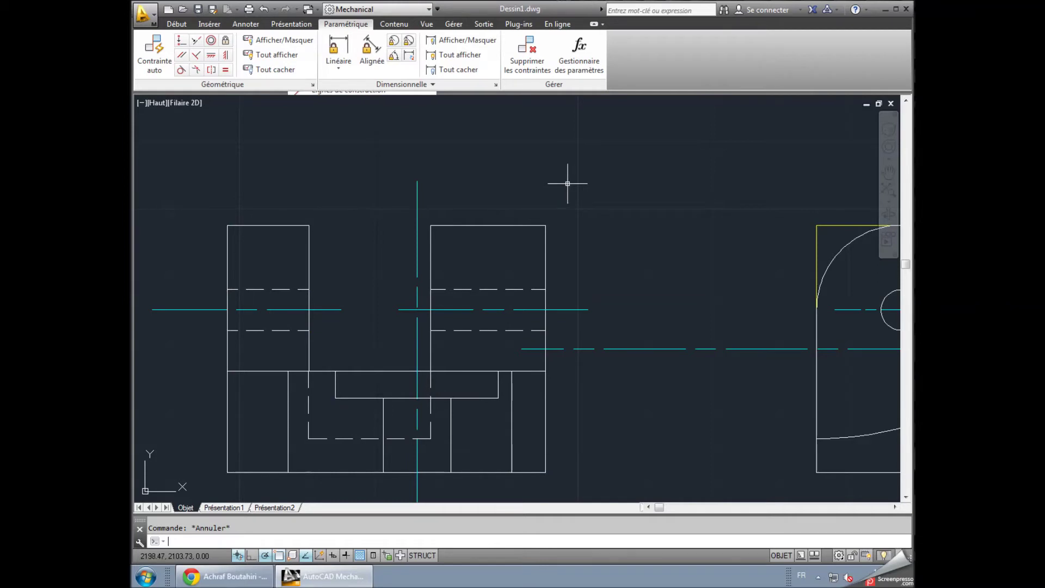
# - Zoom out and pan so all three views are visible
pyautogui.scroll(-2, 566, 185)
pyautogui.scroll(-2, 567, 186)
pyautogui.moveTo(637, 168)
pyautogui.mouseDown(button='middle')
pyautogui.moveTo(349, 184)
pyautogui.moveTo(364, 148)
pyautogui.mouseUp(button='middle')
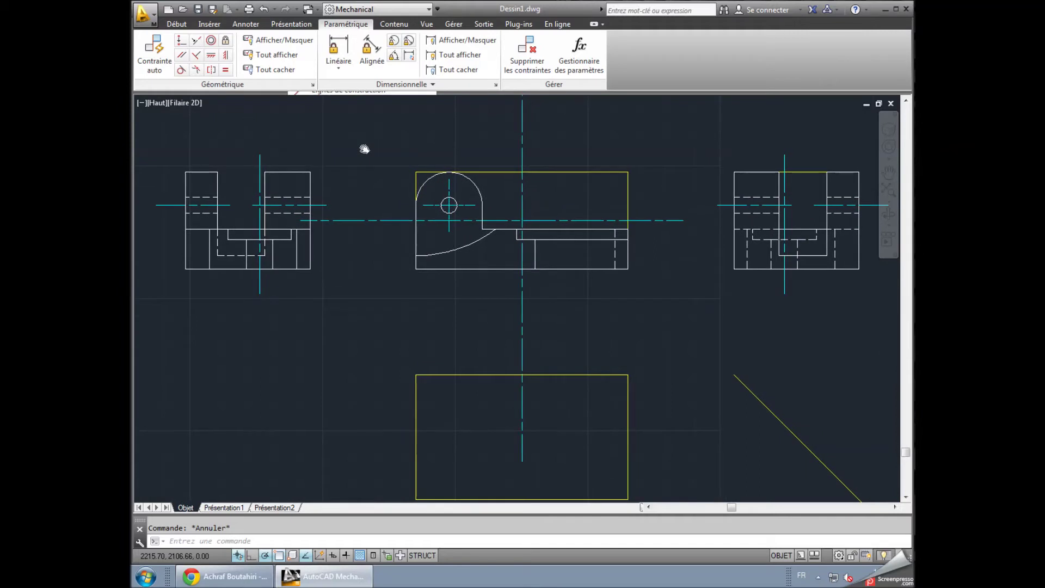
pyautogui.moveTo(345, 368); pyautogui.dragTo(324, 342, button='middle')
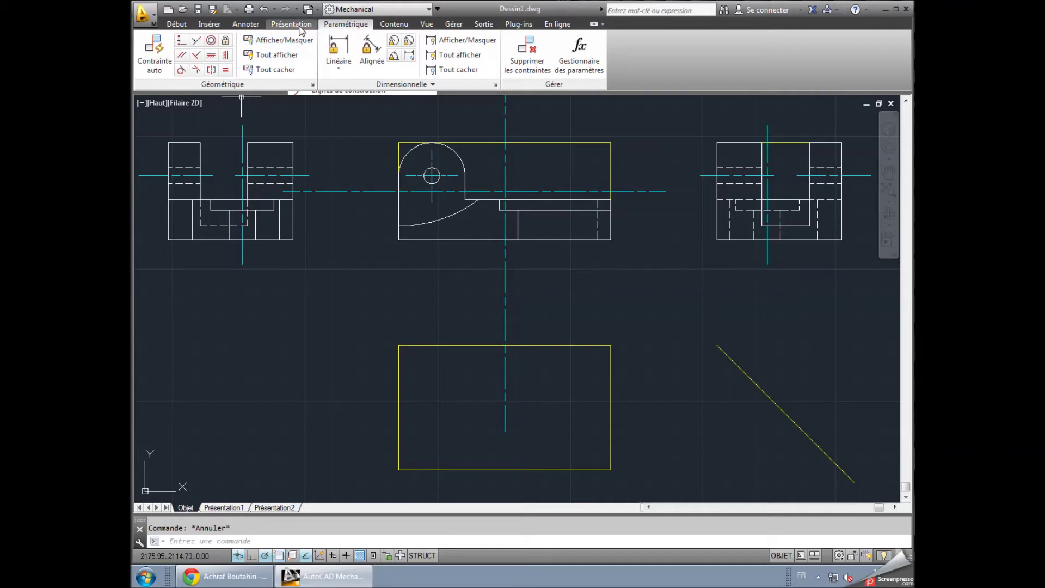
pyautogui.click(291, 24)
pyautogui.click(177, 24)
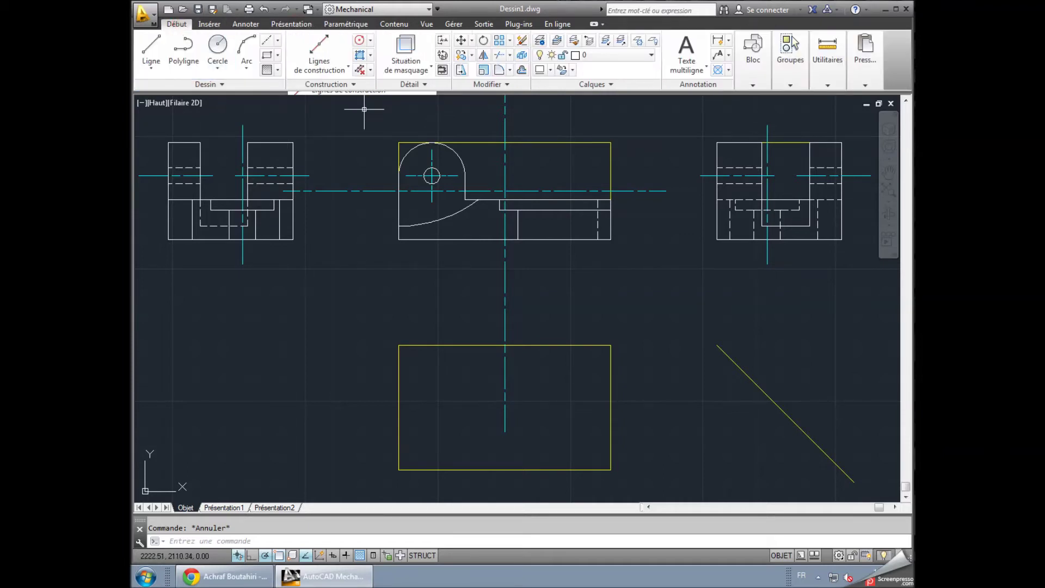
pyautogui.click(323, 66)
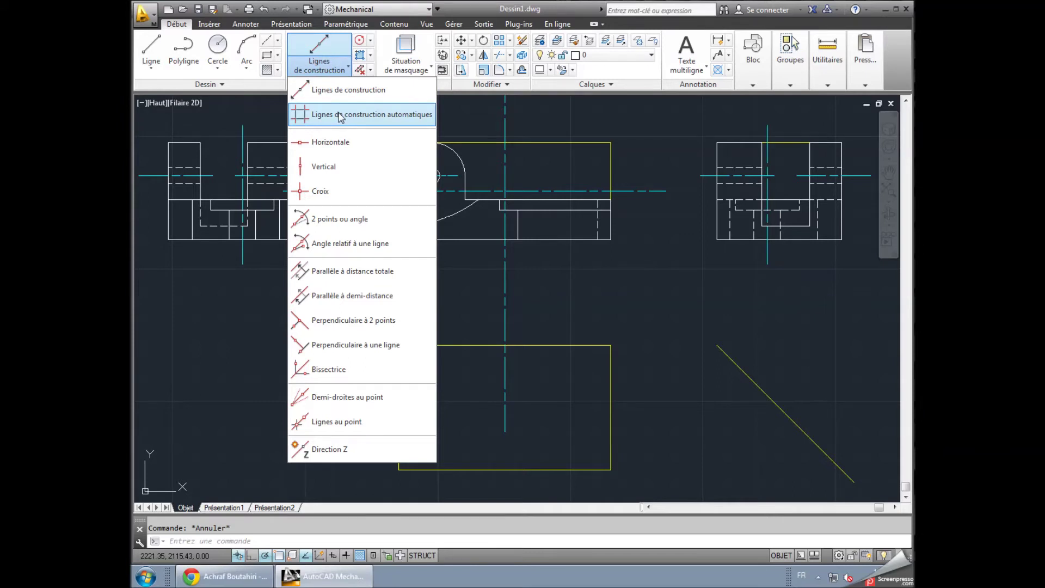
# - Generate automatic vertical construction lines from the front and side views
pyautogui.click(340, 115)
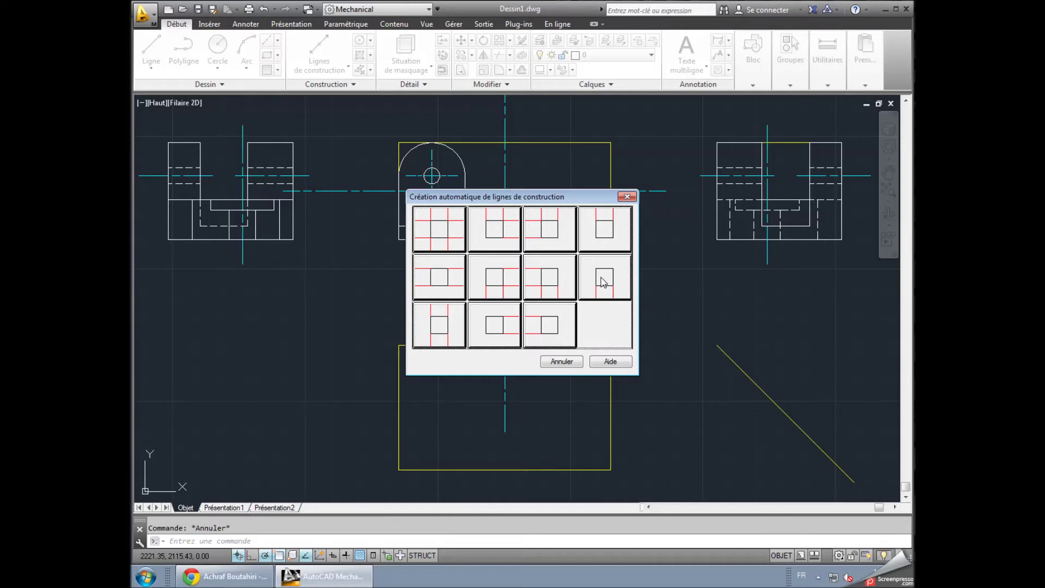
pyautogui.click(603, 282)
pyautogui.click(359, 118)
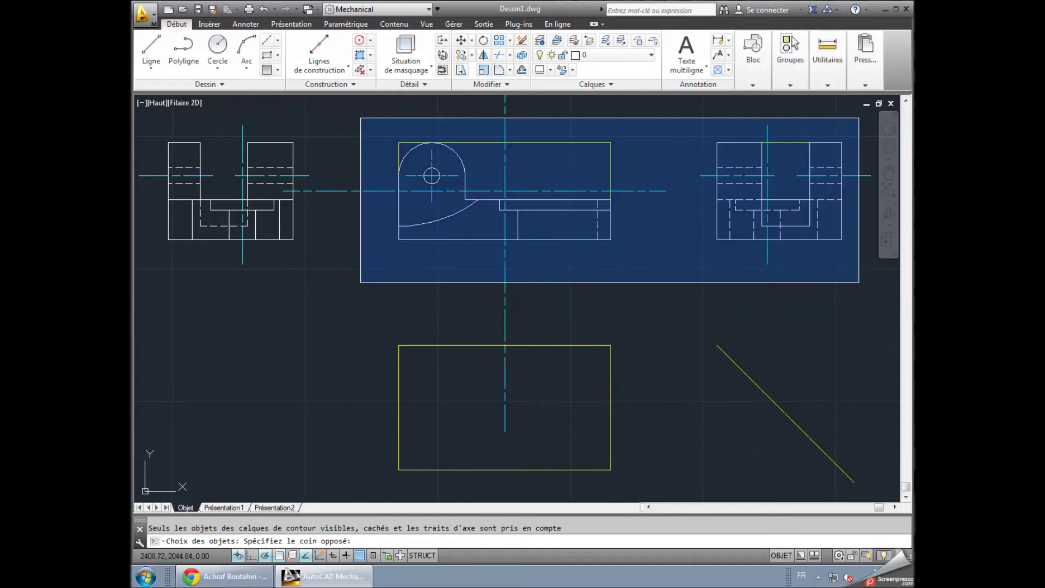
pyautogui.click(861, 282)
pyautogui.press('Return')
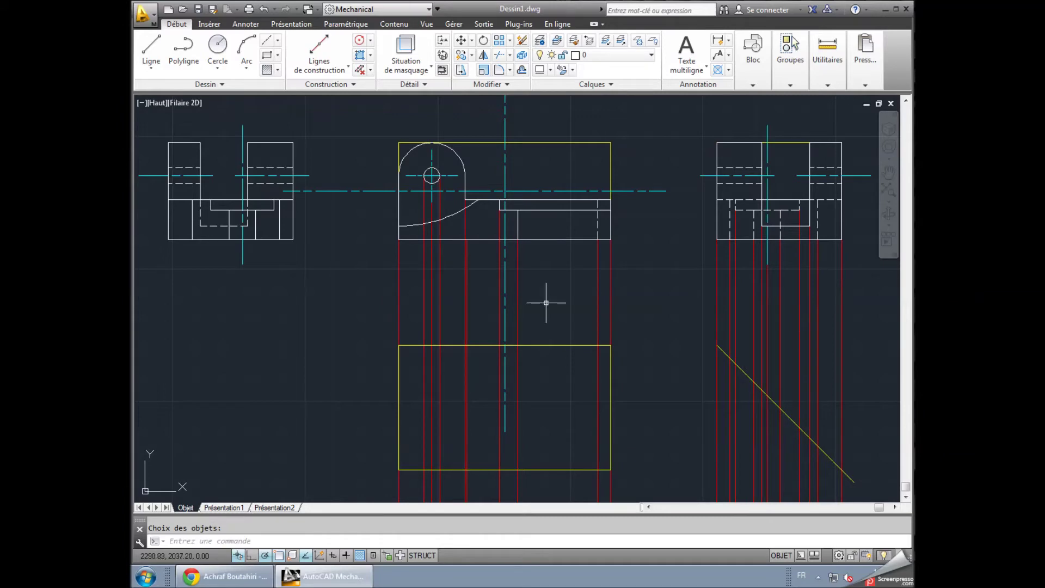
pyautogui.moveTo(343, 361); pyautogui.dragTo(325, 334, button='middle')
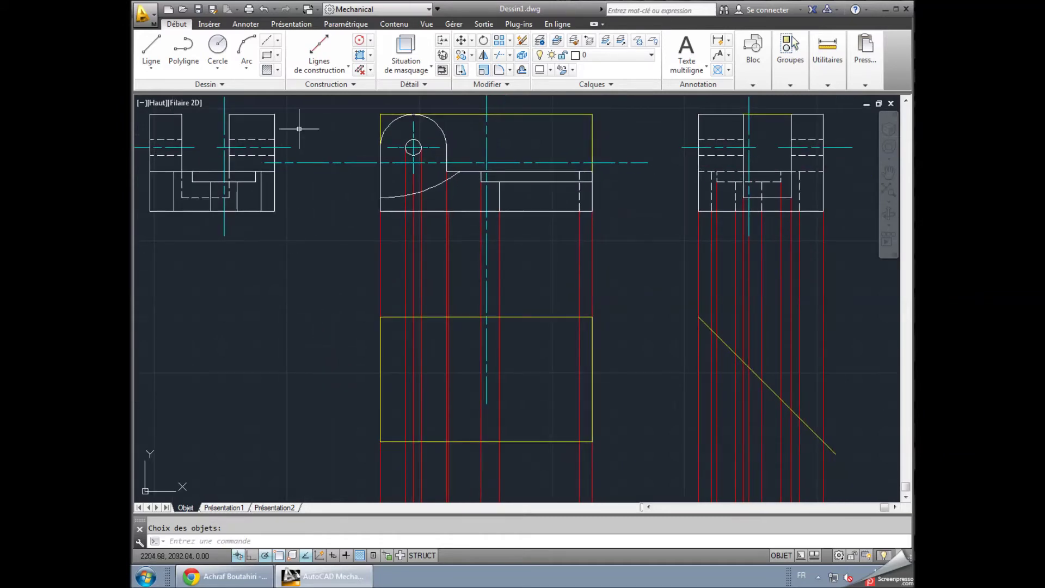
# - Place horizontal construction lines through the first three miter-line intersections
pyautogui.click(348, 66)
pyautogui.click(330, 141)
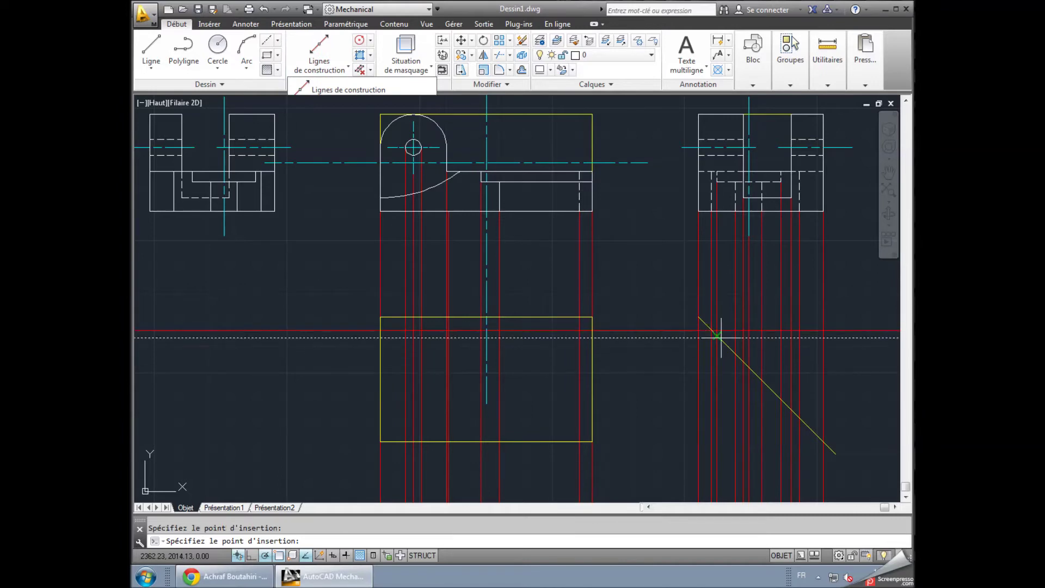
pyautogui.scroll(3, 711, 329)
pyautogui.scroll(2, 729, 327)
pyautogui.click(745, 310)
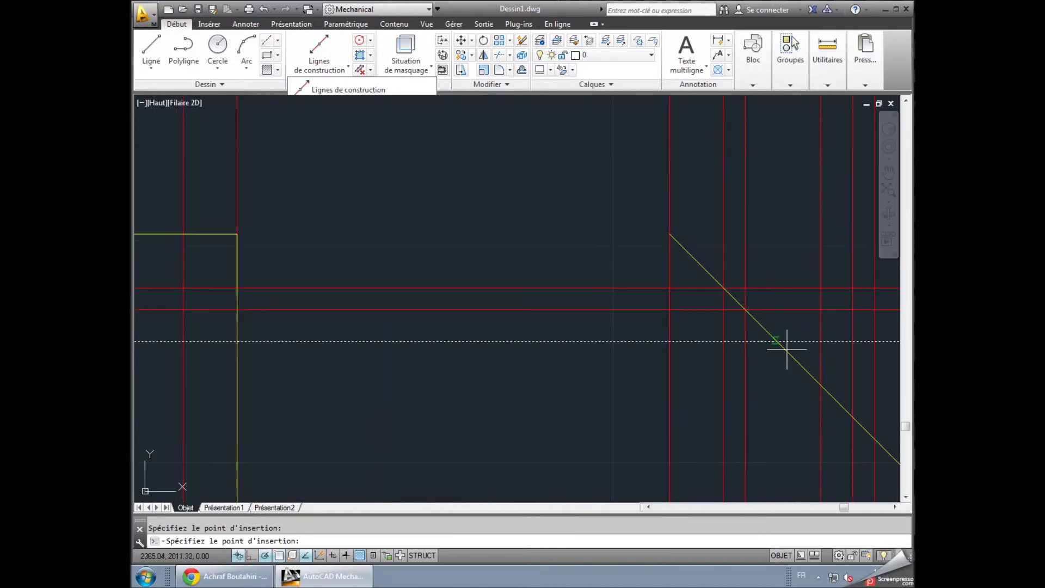
pyautogui.click(820, 385)
pyautogui.click(853, 418)
pyautogui.moveTo(849, 443); pyautogui.dragTo(546, 424, button='middle')
# - Place horizontal construction lines through the remaining five miter-line intersections
pyautogui.click(572, 418)
pyautogui.moveTo(672, 463); pyautogui.dragTo(600, 261, button='middle')
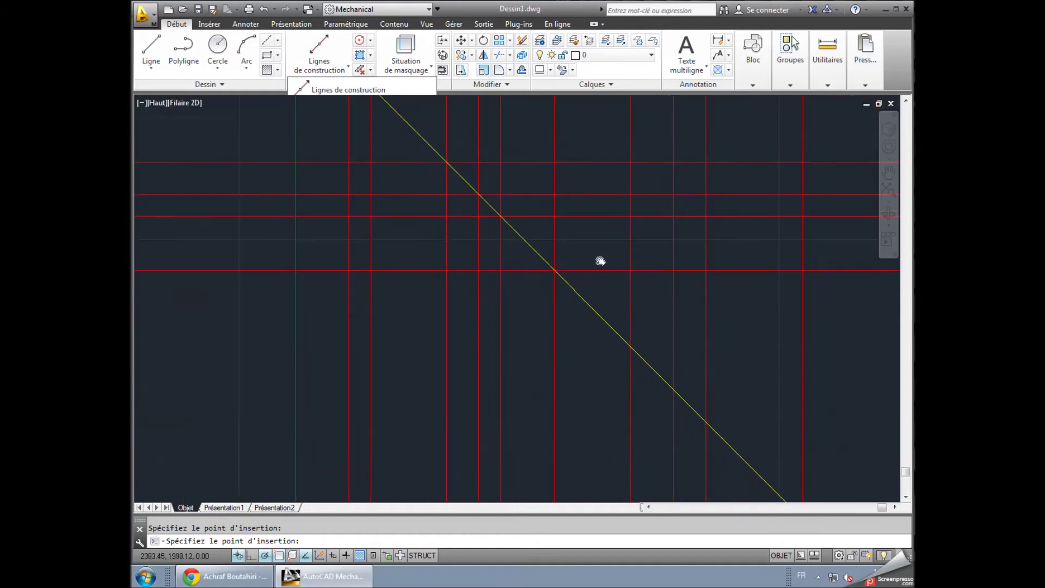
pyautogui.click(632, 346)
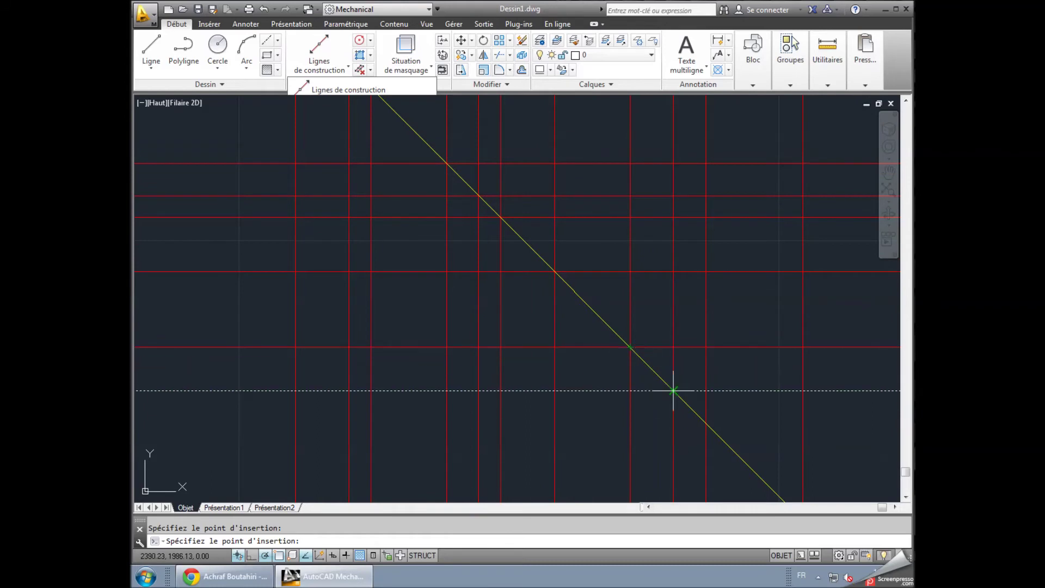
pyautogui.click(673, 391)
pyautogui.click(704, 423)
pyautogui.moveTo(727, 434); pyautogui.dragTo(688, 314, button='middle')
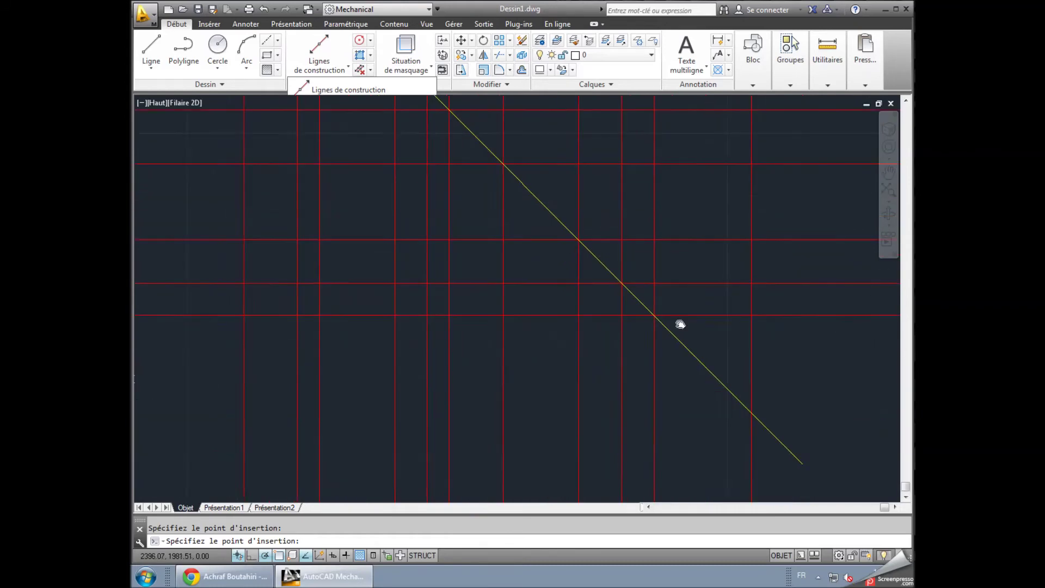
pyautogui.click(721, 344)
pyautogui.press('Return')
pyautogui.press('Escape')
pyautogui.scroll(-3, 530, 293)
pyautogui.moveTo(350, 221)
pyautogui.mouseDown(button='middle')
pyautogui.moveTo(548, 292)
pyautogui.moveTo(552, 352)
pyautogui.moveTo(524, 356)
pyautogui.mouseUp(button='middle')
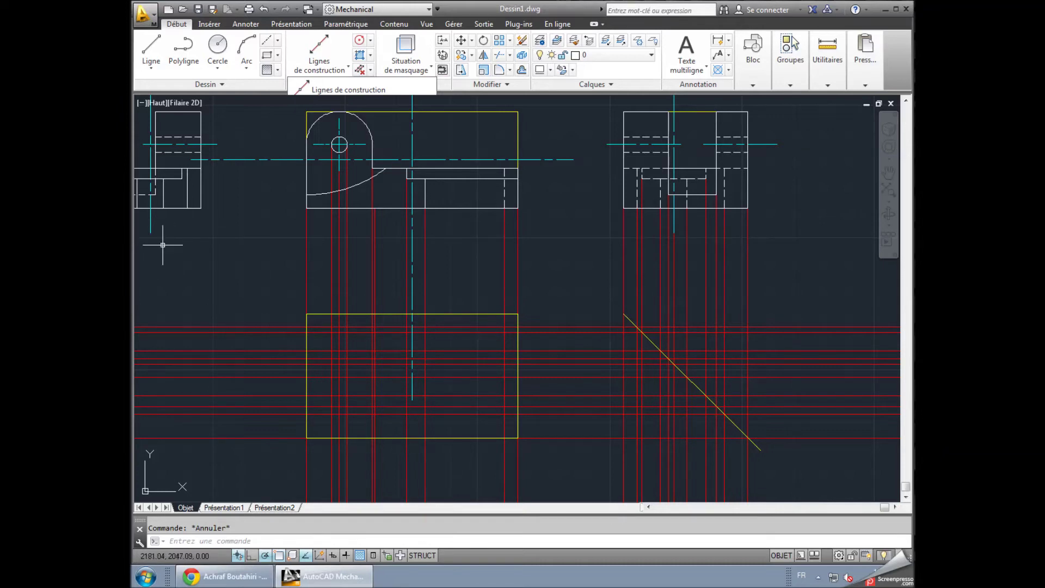
# - Draw a rectangle across the yellow box's opposite corners and hide its constraint markers
pyautogui.click(266, 55)
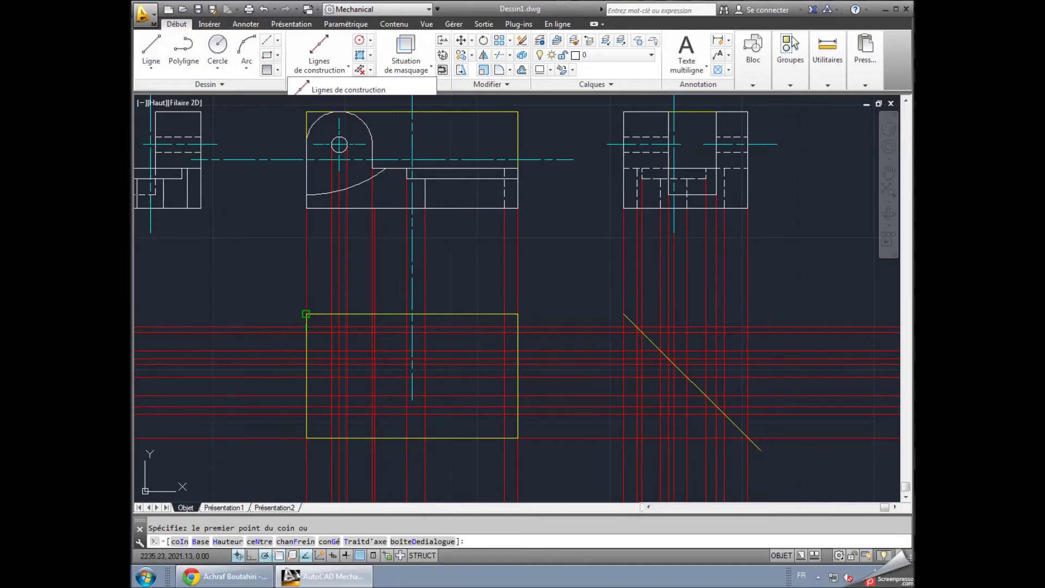
pyautogui.click(306, 314)
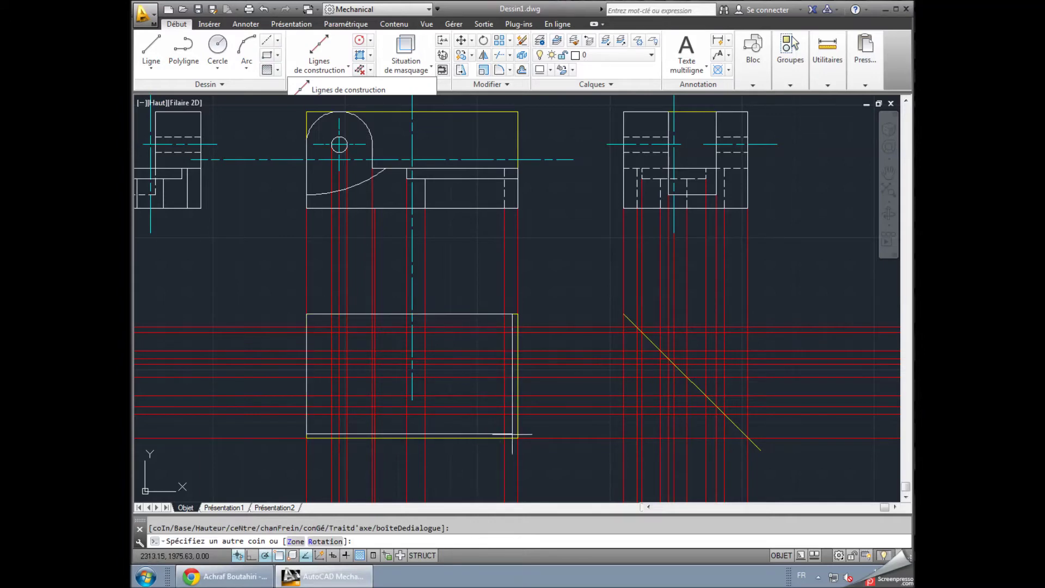
pyautogui.click(517, 437)
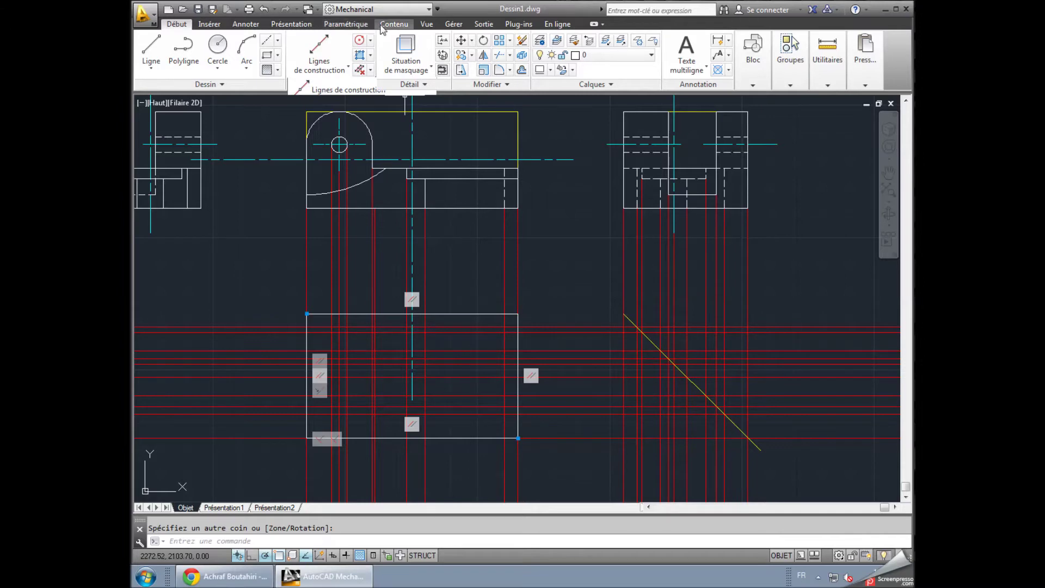
pyautogui.click(346, 24)
pyautogui.click(276, 69)
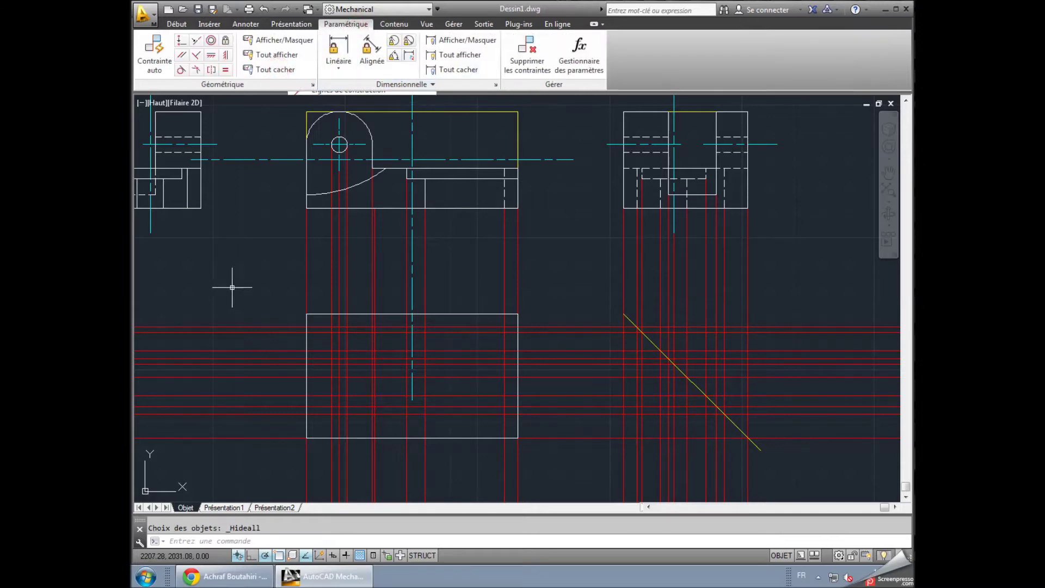
pyautogui.click(176, 24)
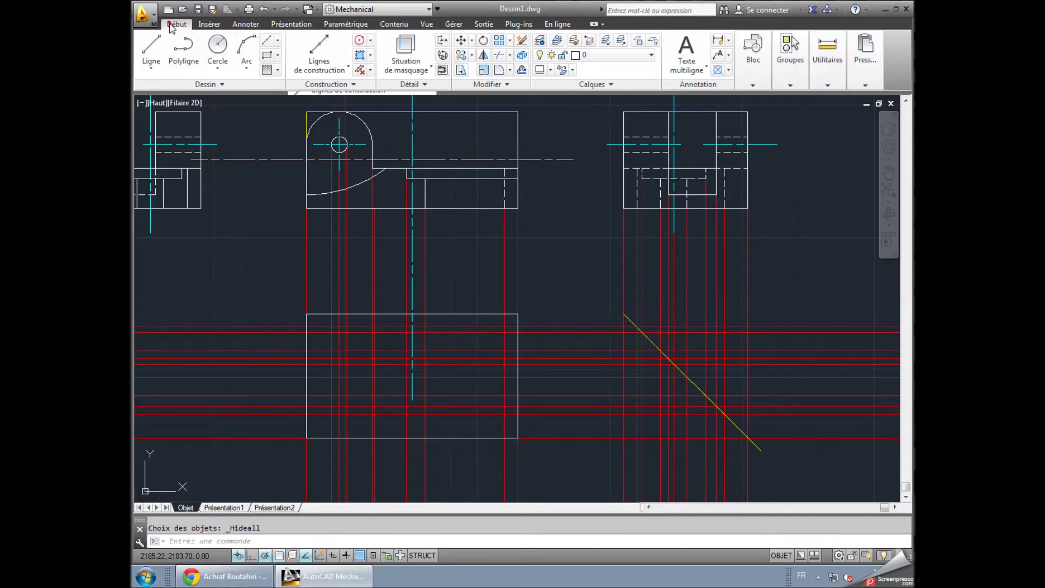
pyautogui.click(151, 48)
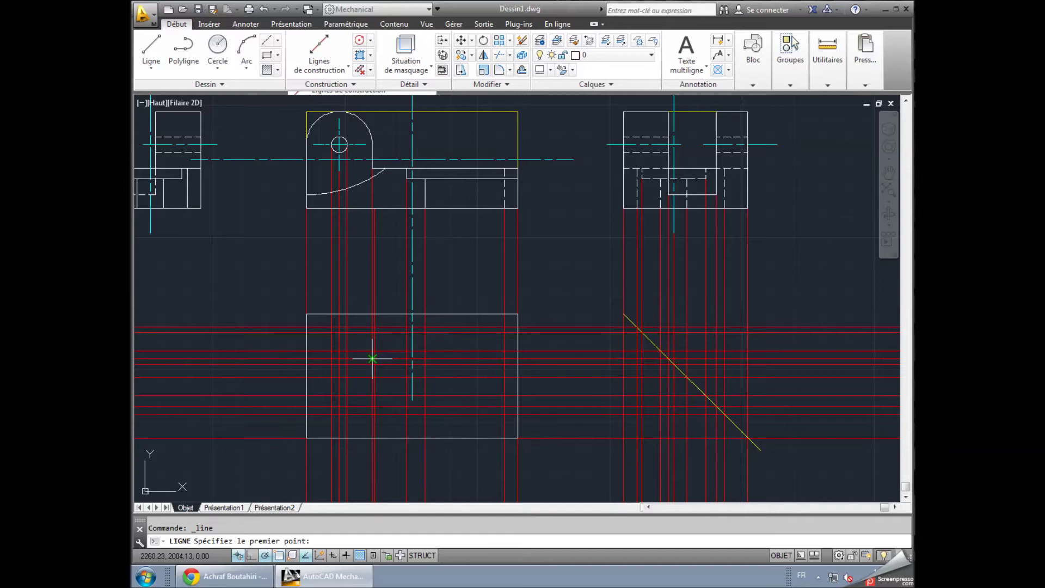
# - Draw a horizontal line from the construction-line intersection to the top view's left edge
pyautogui.click(372, 358)
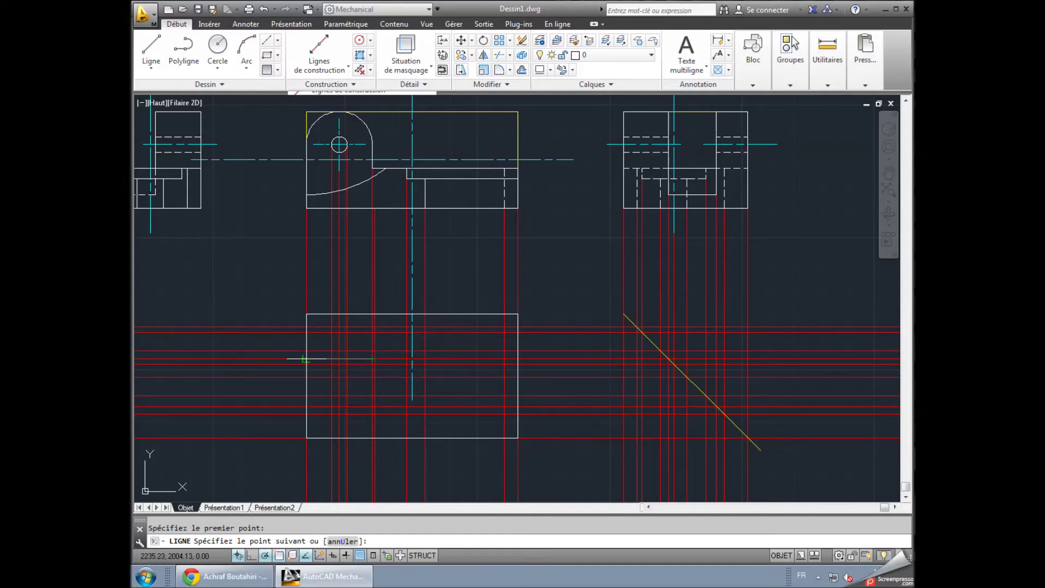
pyautogui.click(307, 358)
pyautogui.rightClick(256, 276)
pyautogui.click(272, 282)
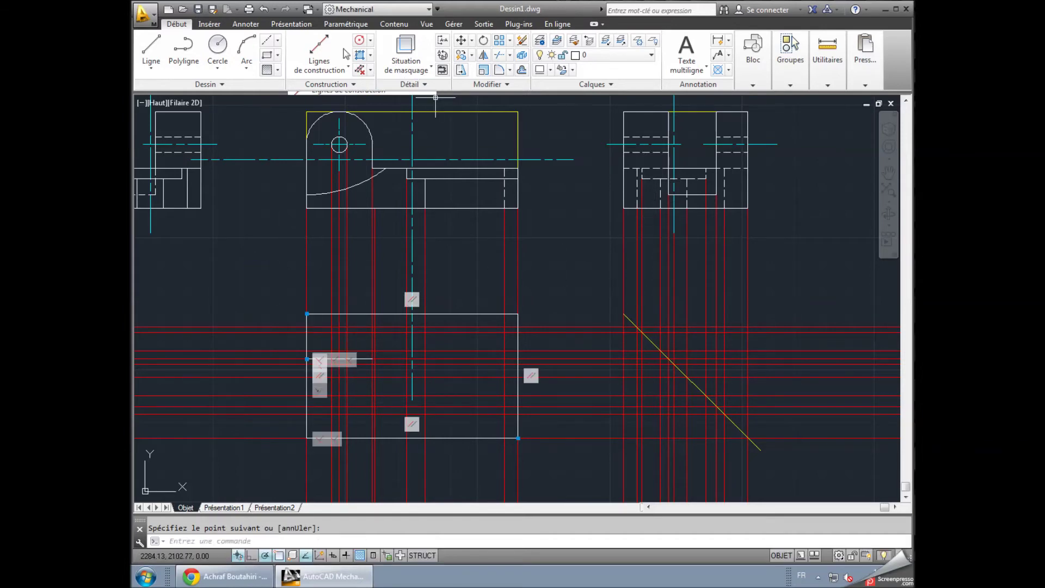
pyautogui.click(151, 46)
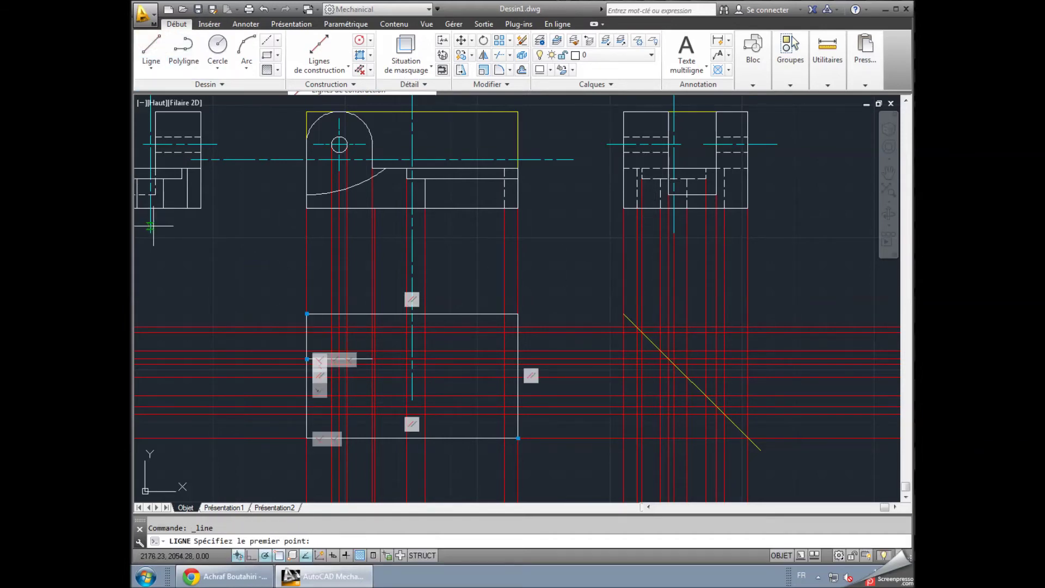
pyautogui.press('Escape')
# - Copy the short horizontal line and paste it lower in the top view
pyautogui.scroll(4, 370, 356)
pyautogui.scroll(2, 371, 364)
pyautogui.scroll(-3, 370, 369)
pyautogui.moveTo(385, 374)
pyautogui.mouseDown(button='middle')
pyautogui.moveTo(455, 328)
pyautogui.moveTo(473, 298)
pyautogui.mouseUp(button='middle')
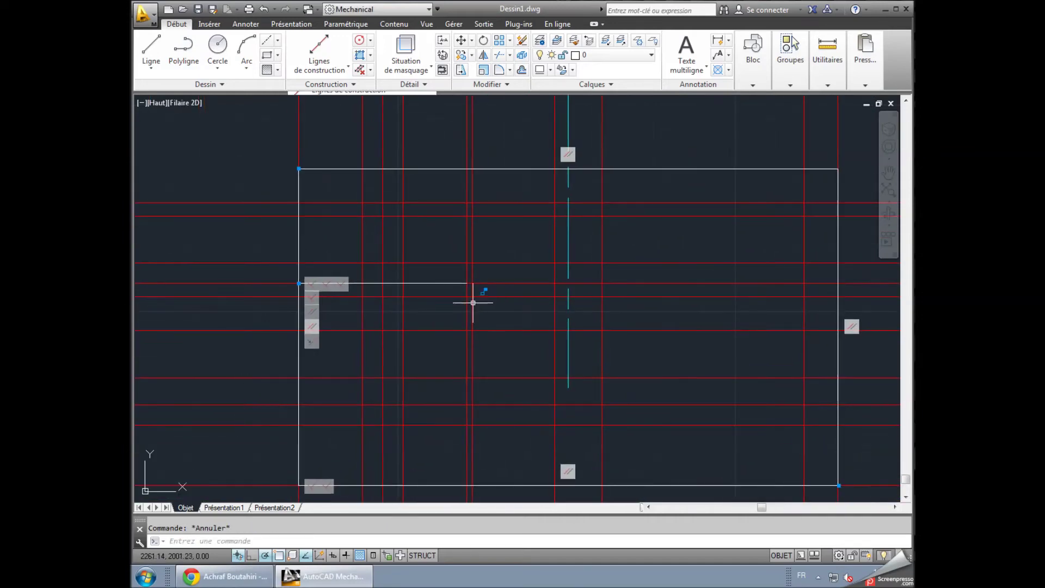
pyautogui.click(456, 283)
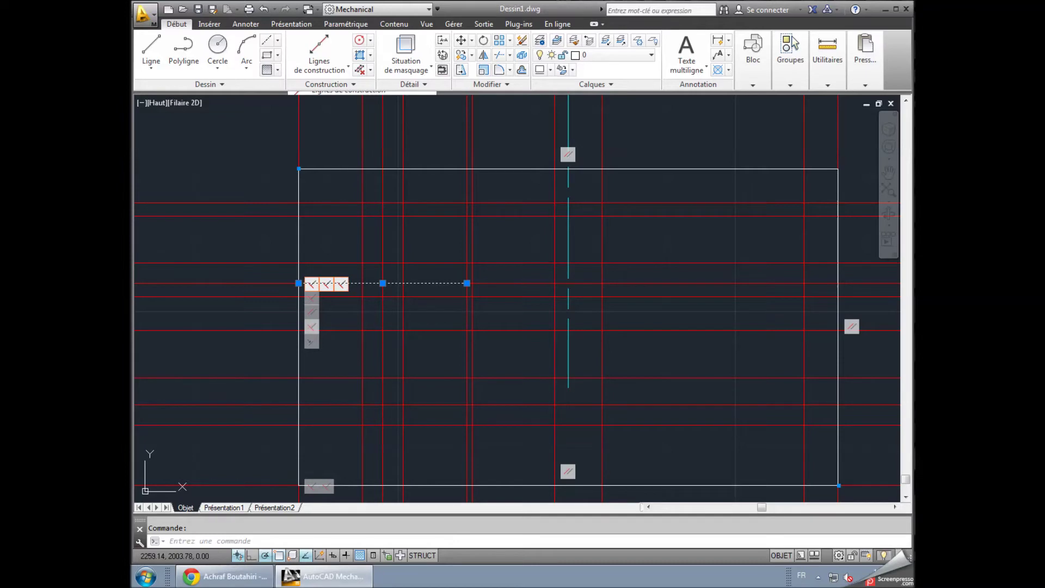
pyautogui.hotkey('ctrl', 'c')
pyautogui.hotkey('ctrl', 'v')
pyautogui.scroll(-1, 388, 412)
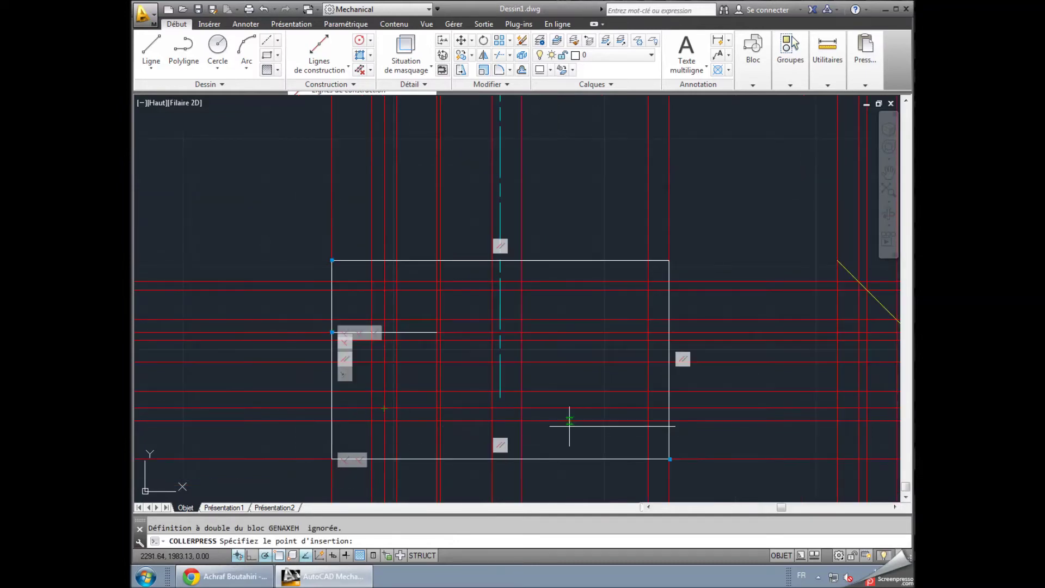
pyautogui.moveTo(753, 429)
pyautogui.mouseDown(button='middle')
pyautogui.moveTo(560, 366)
pyautogui.moveTo(554, 379)
pyautogui.mouseUp(button='middle')
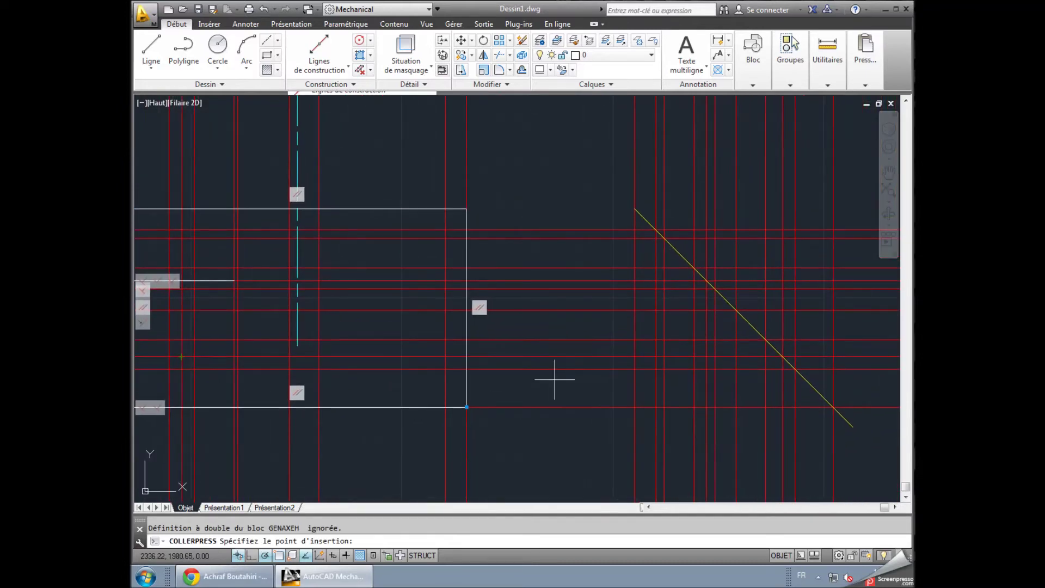
pyautogui.scroll(-2, 555, 380)
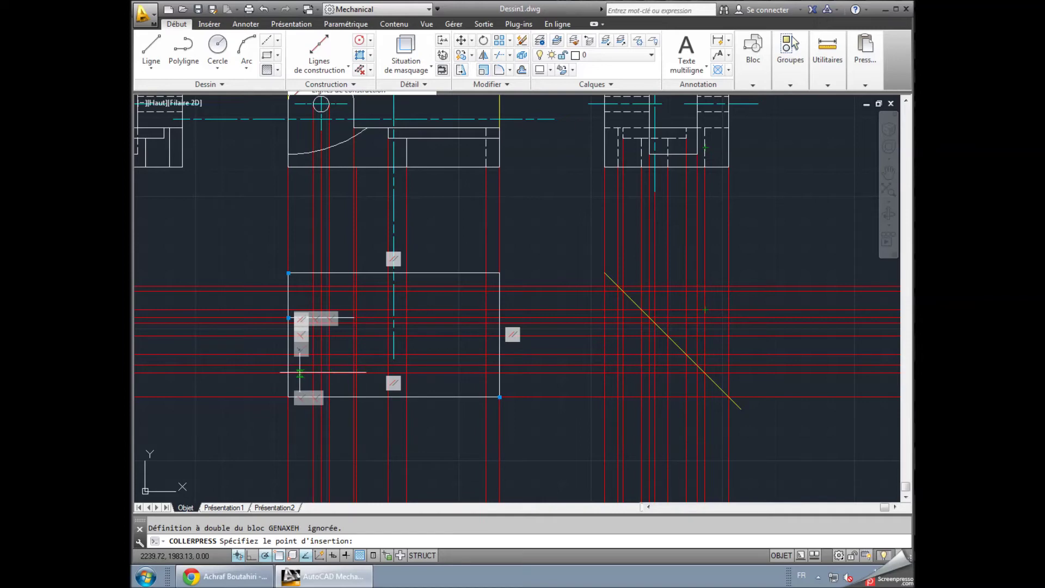
pyautogui.click(289, 372)
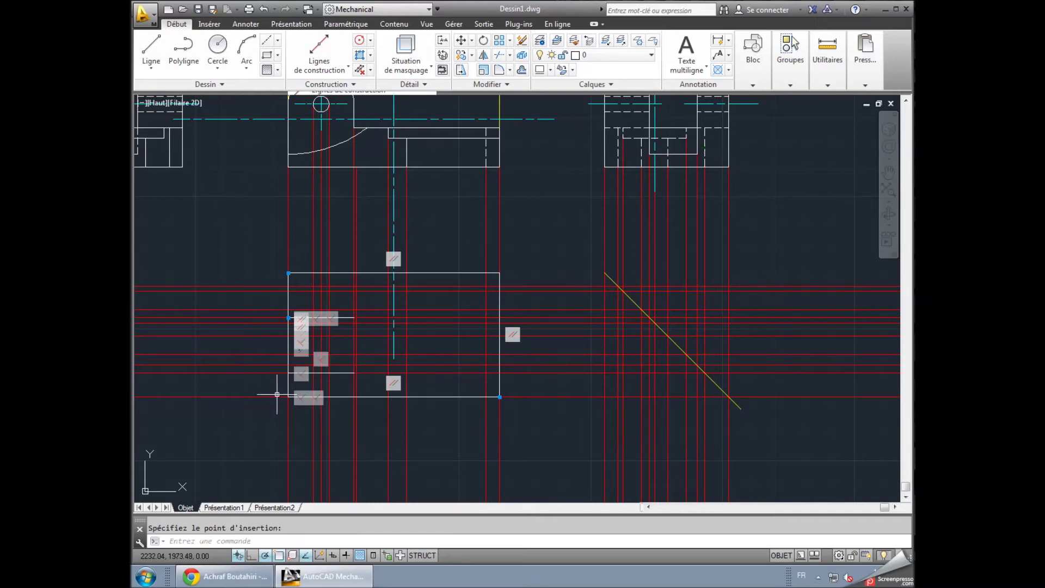
pyautogui.click(269, 473)
pyautogui.click(261, 458)
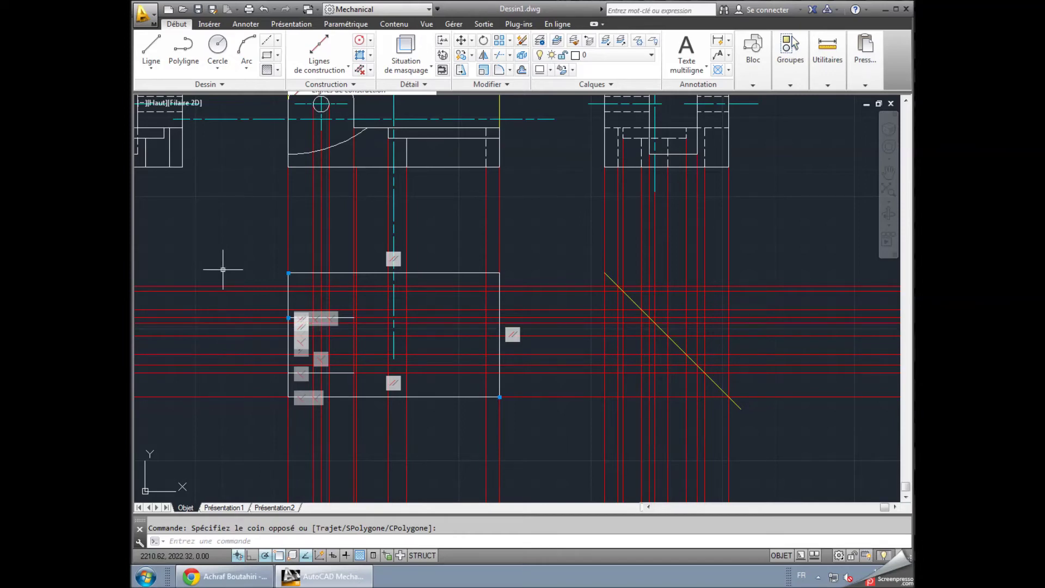
# - Draw a vertical line from the upper short line's end down to the lower copy
pyautogui.click(151, 48)
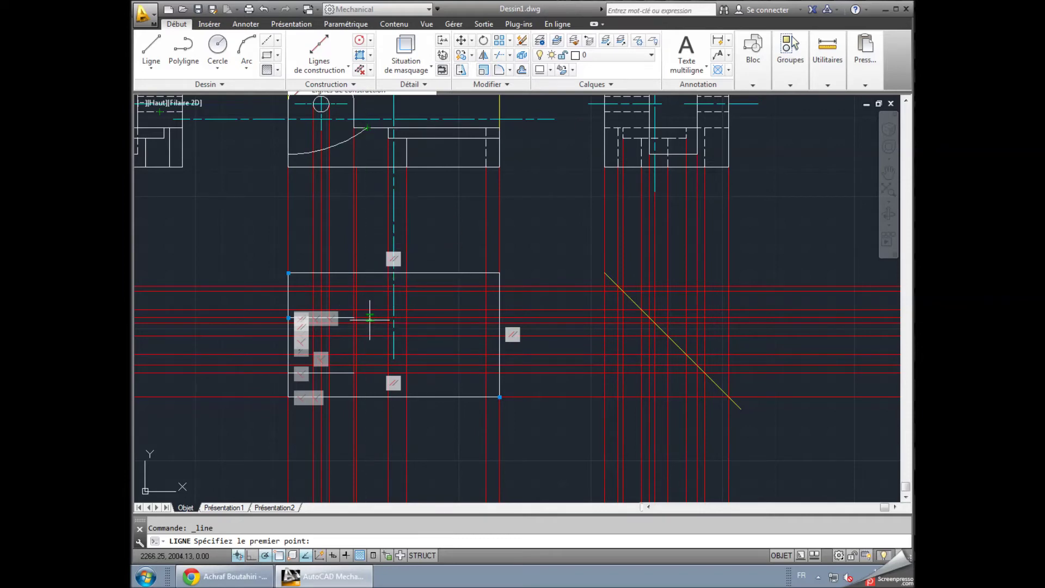
pyautogui.scroll(2, 369, 319)
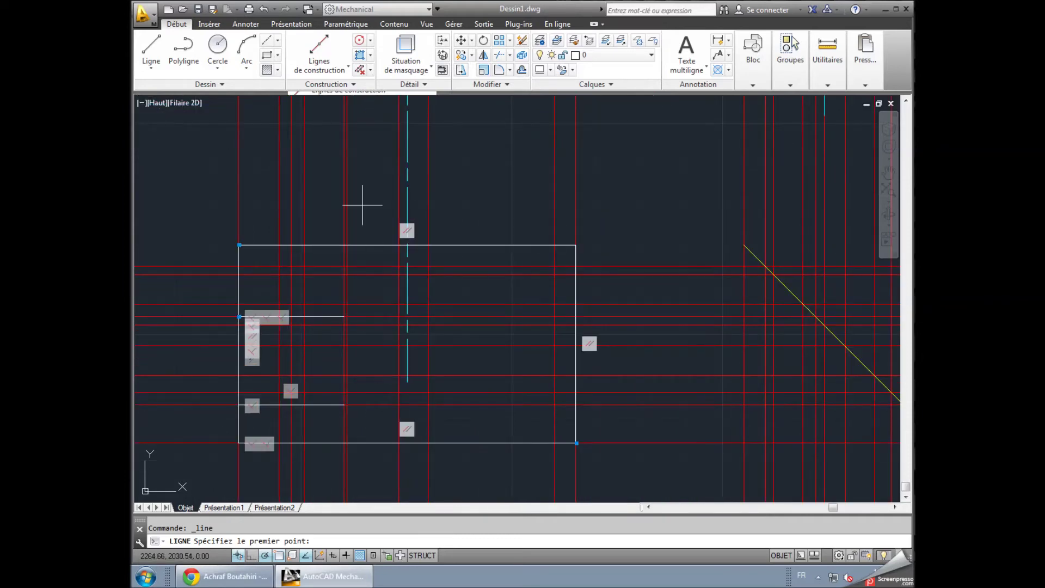
pyautogui.moveTo(368, 171); pyautogui.dragTo(360, 256, button='middle')
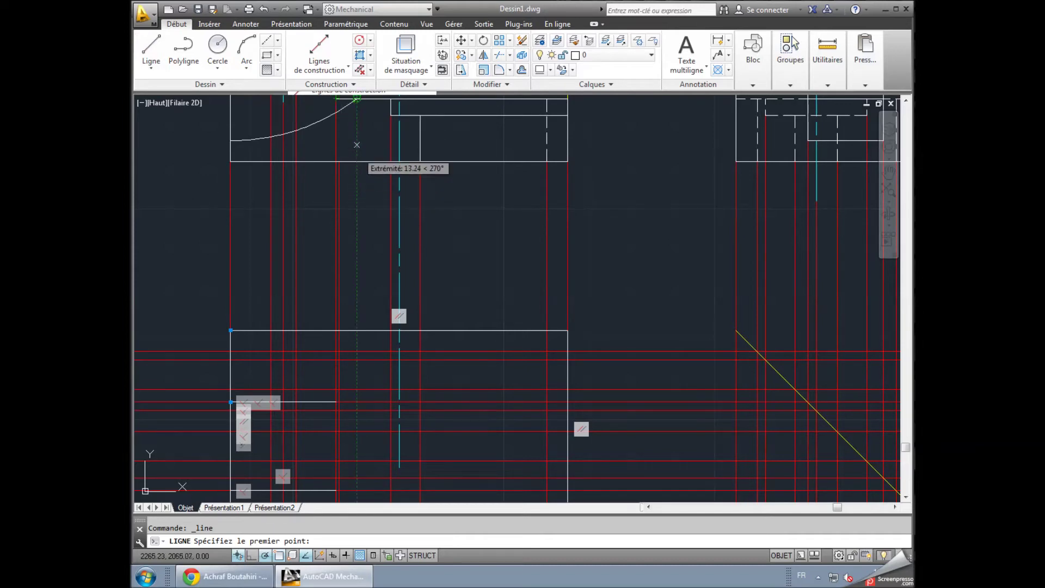
pyautogui.click(358, 402)
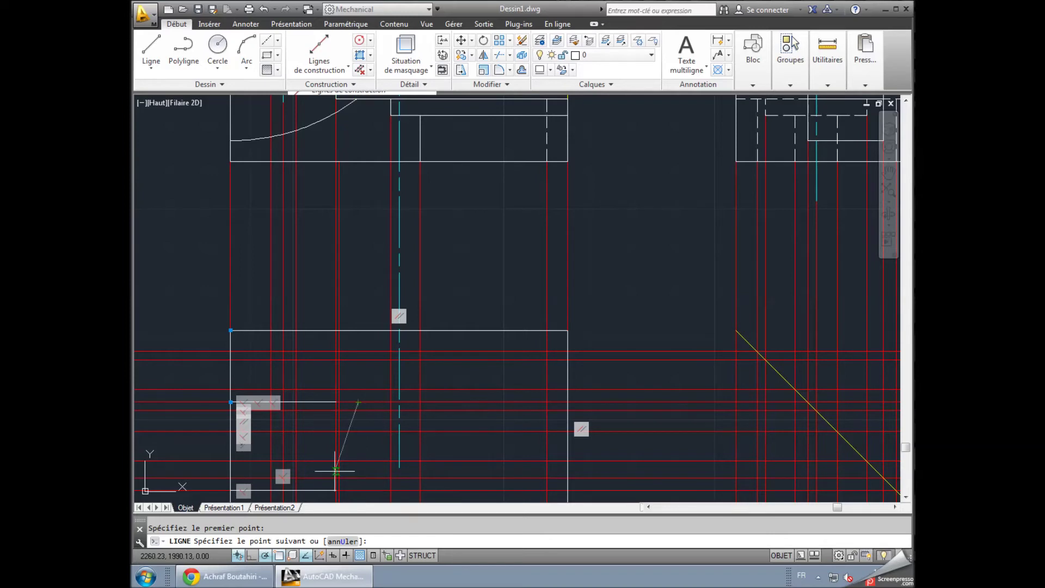
pyautogui.click(358, 491)
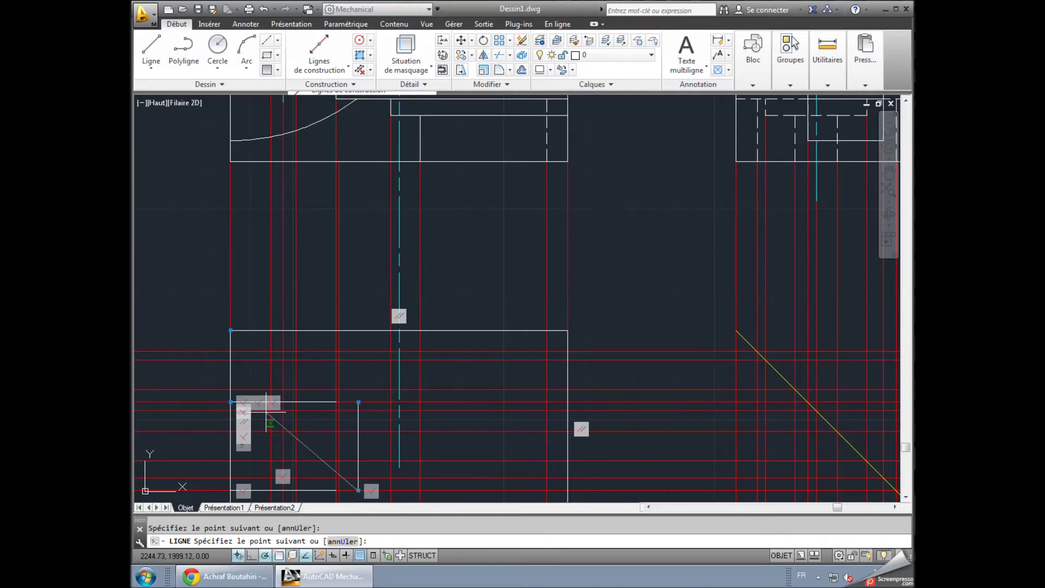
pyautogui.rightClick(311, 285)
pyautogui.click(343, 291)
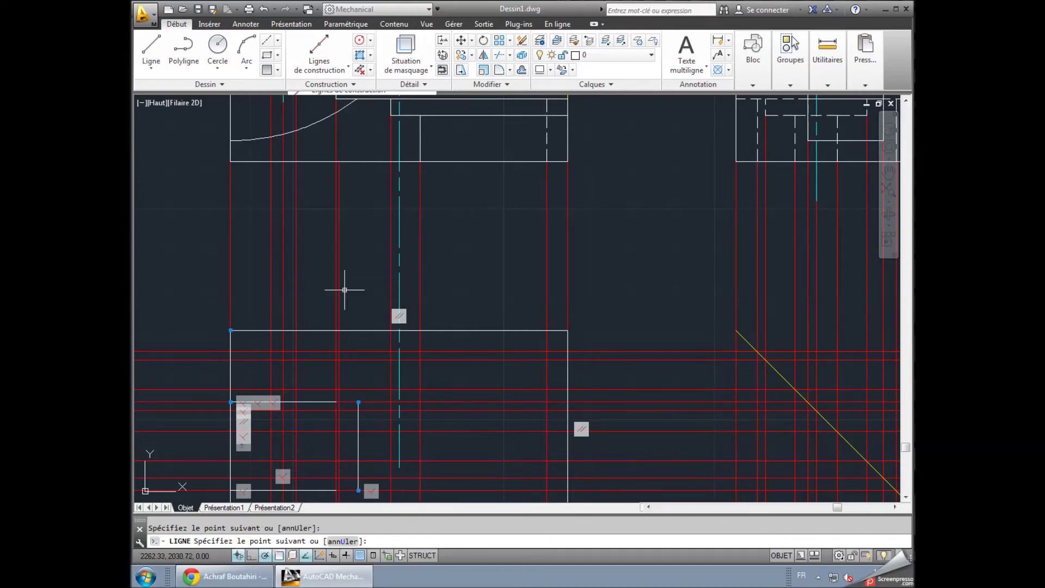
pyautogui.click(509, 55)
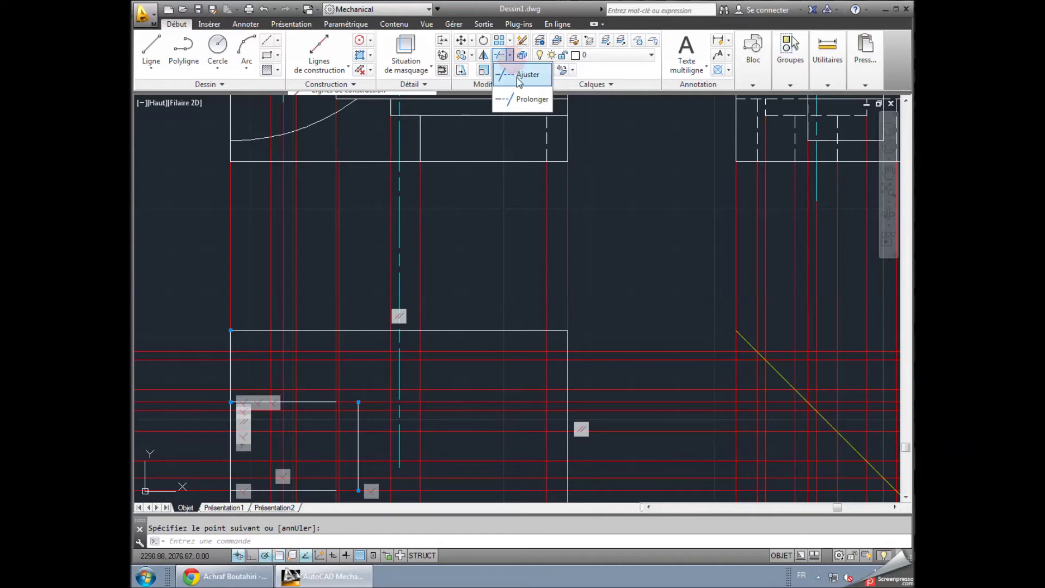
# - Extend the lower horizontal line to the new vertical line, closing the inner rectangle
pyautogui.click(522, 101)
pyautogui.click(358, 409)
pyautogui.press('Return')
pyautogui.click(326, 490)
pyautogui.rightClick(372, 272)
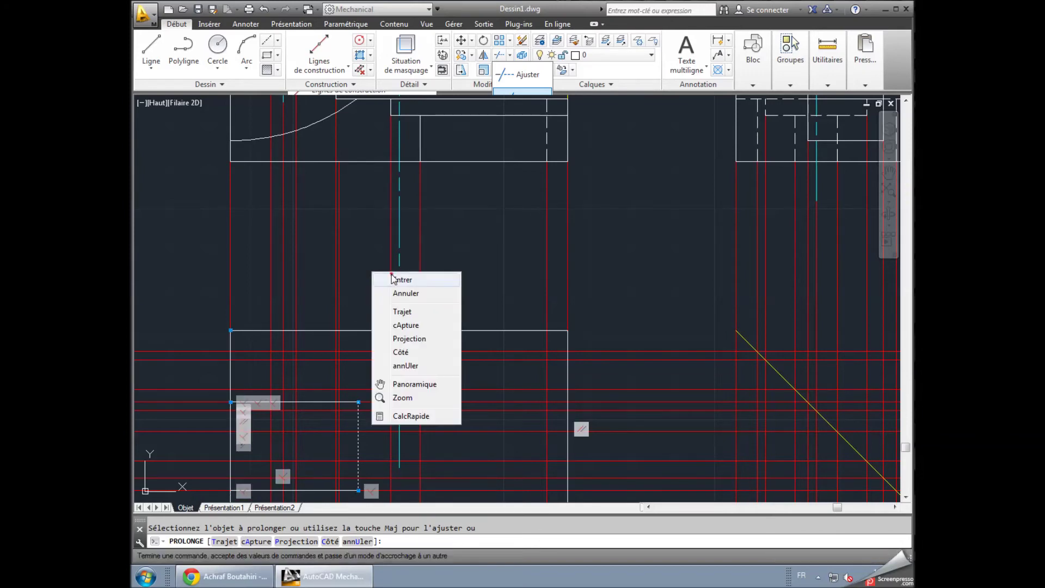
pyautogui.click(387, 279)
pyautogui.scroll(-2, 327, 262)
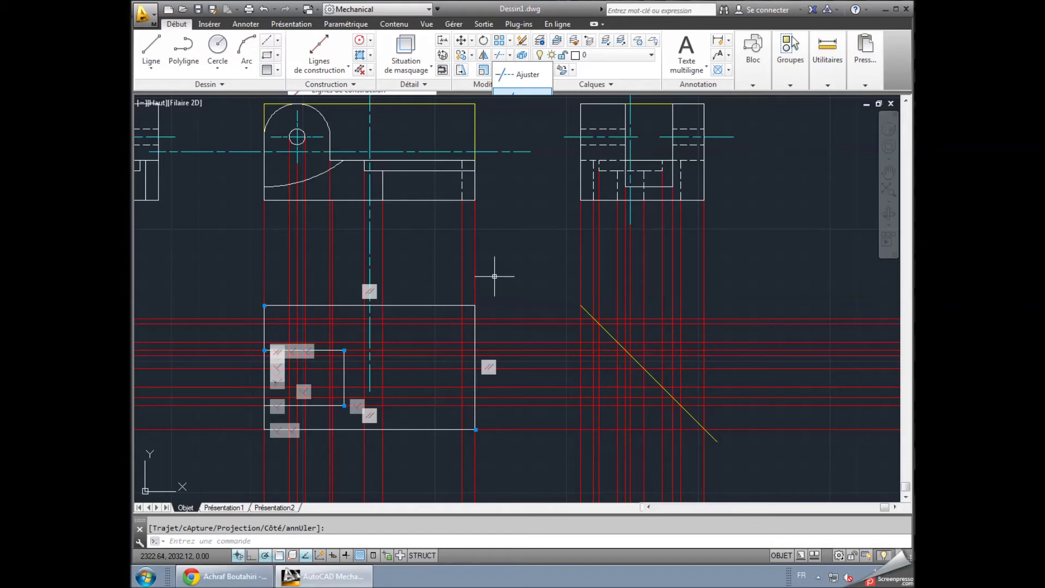
# - Draw vertical lines from the inner rectangle's top and bottom corners to the outline's edges
pyautogui.click(151, 48)
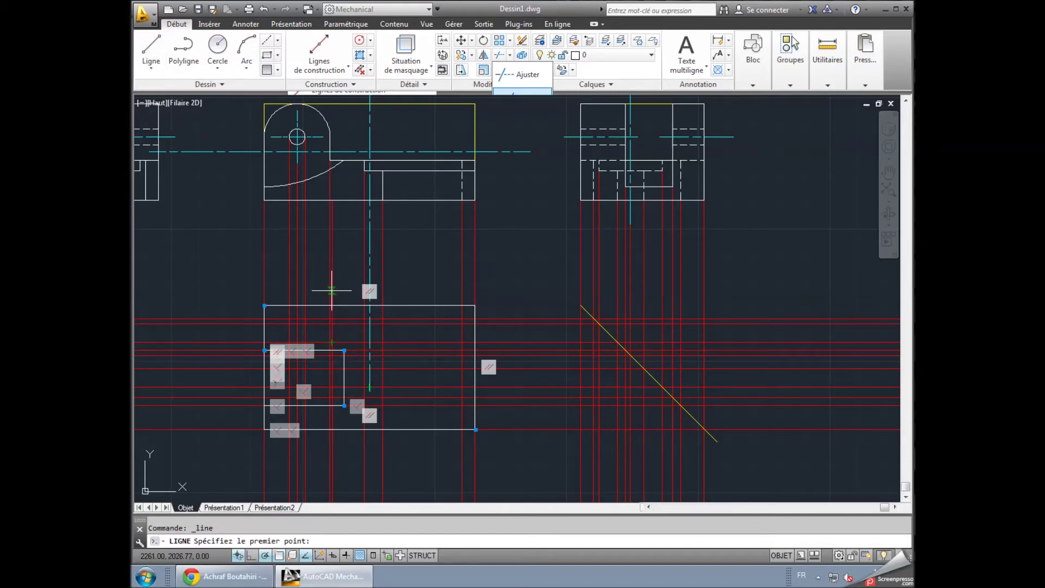
pyautogui.scroll(2, 330, 347)
pyautogui.click(332, 352)
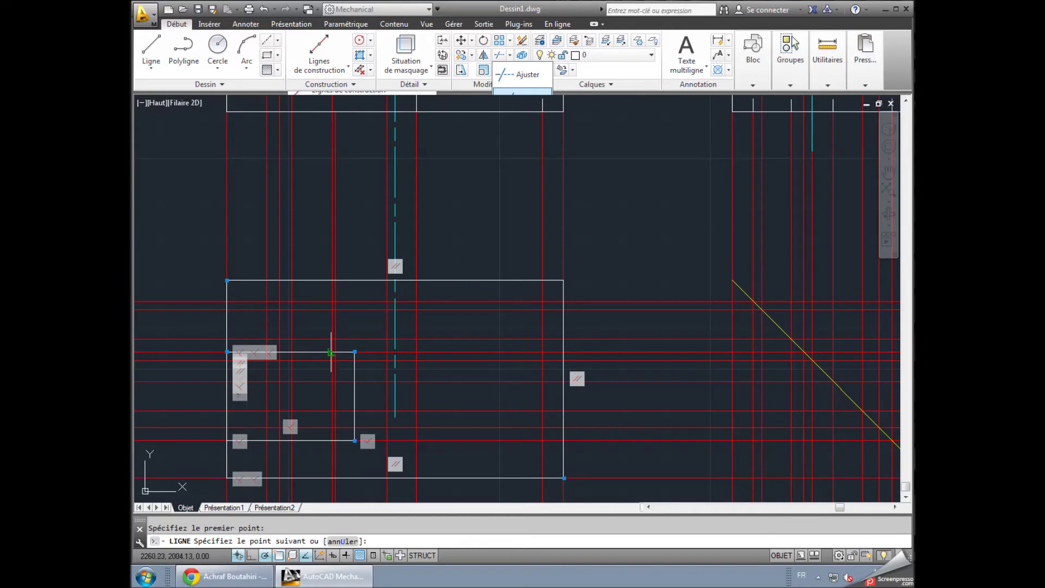
pyautogui.click(332, 280)
pyautogui.rightClick(299, 210)
pyautogui.click(313, 213)
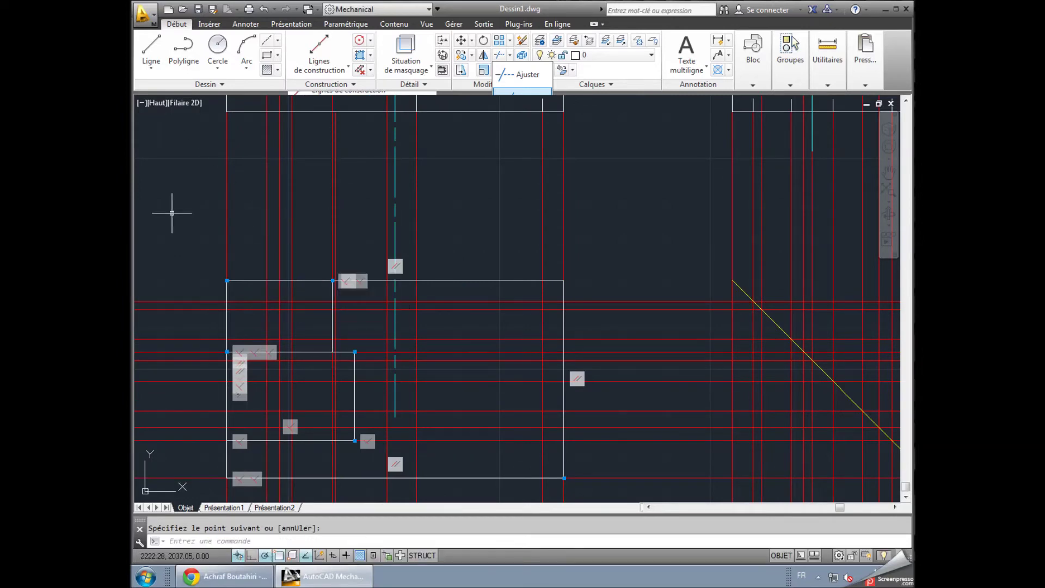
pyautogui.click(151, 48)
pyautogui.click(331, 440)
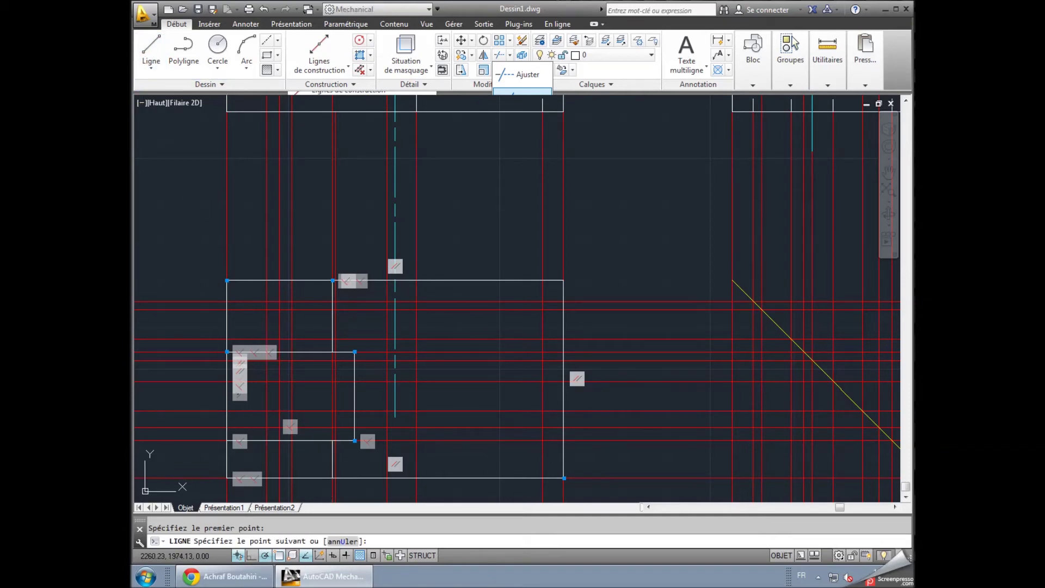
pyautogui.click(333, 478)
pyautogui.rightClick(197, 208)
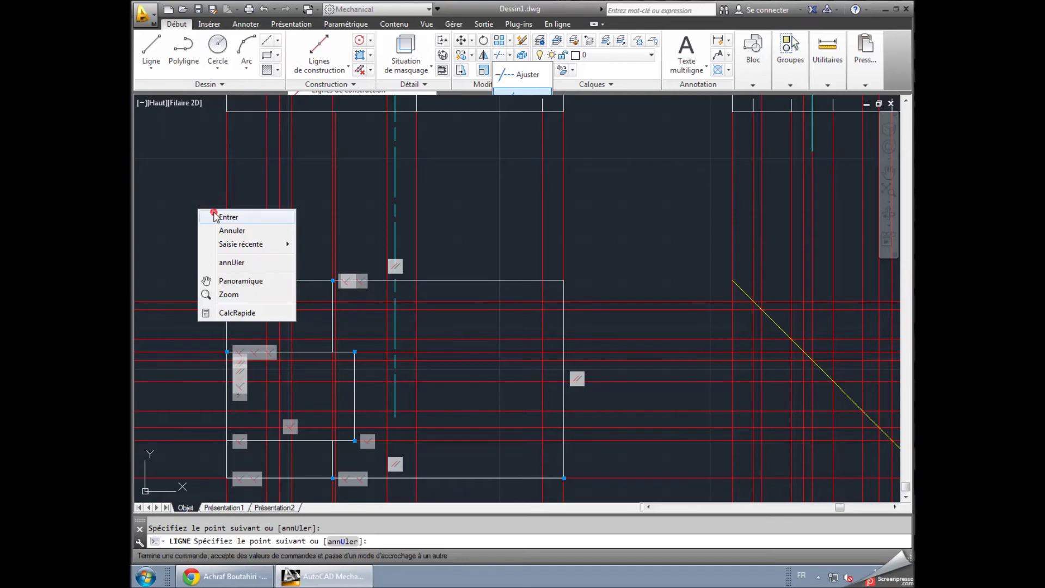
pyautogui.click(214, 216)
# - Delete the stray vertical line above the top view
pyautogui.scroll(-2, 323, 278)
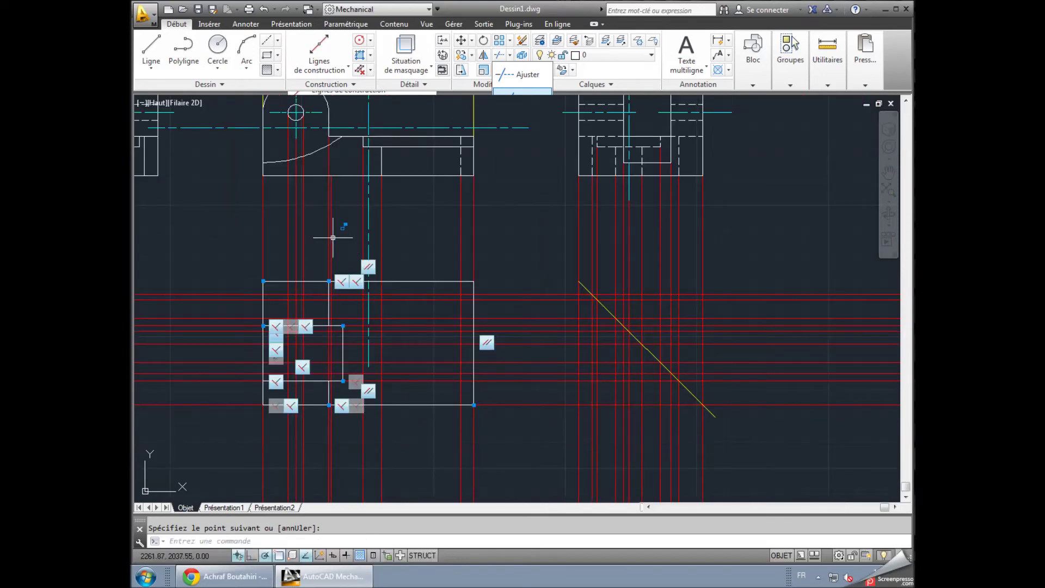
pyautogui.click(333, 216)
pyautogui.press('Escape')
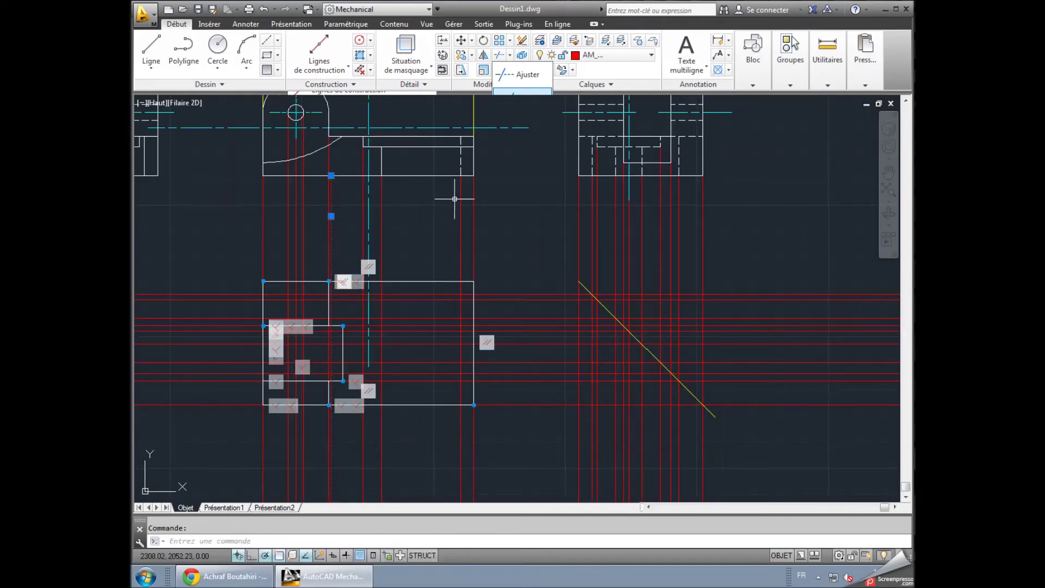
pyautogui.press('Delete')
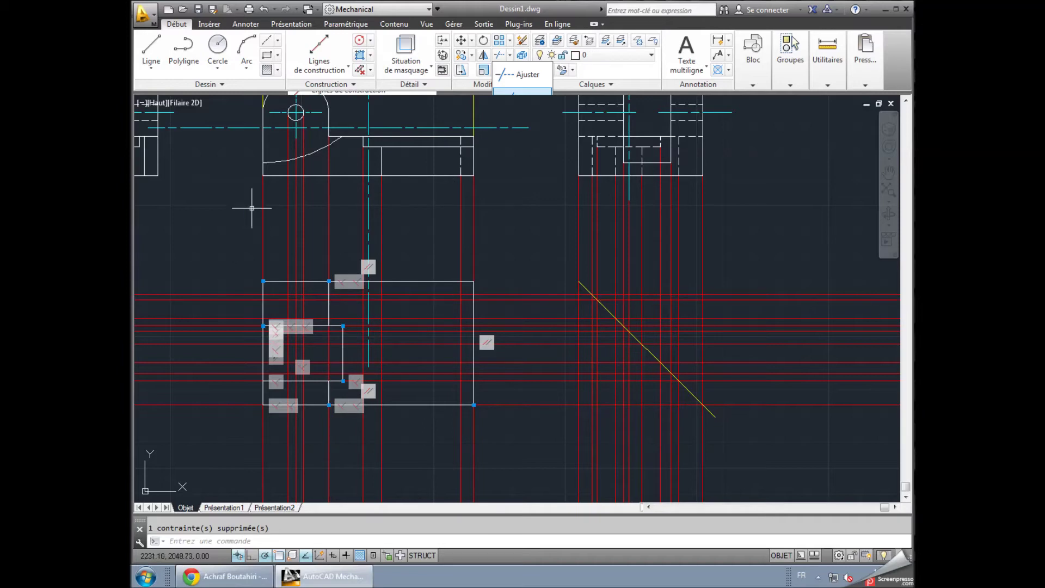
pyautogui.moveTo(217, 258); pyautogui.dragTo(214, 242, button='middle')
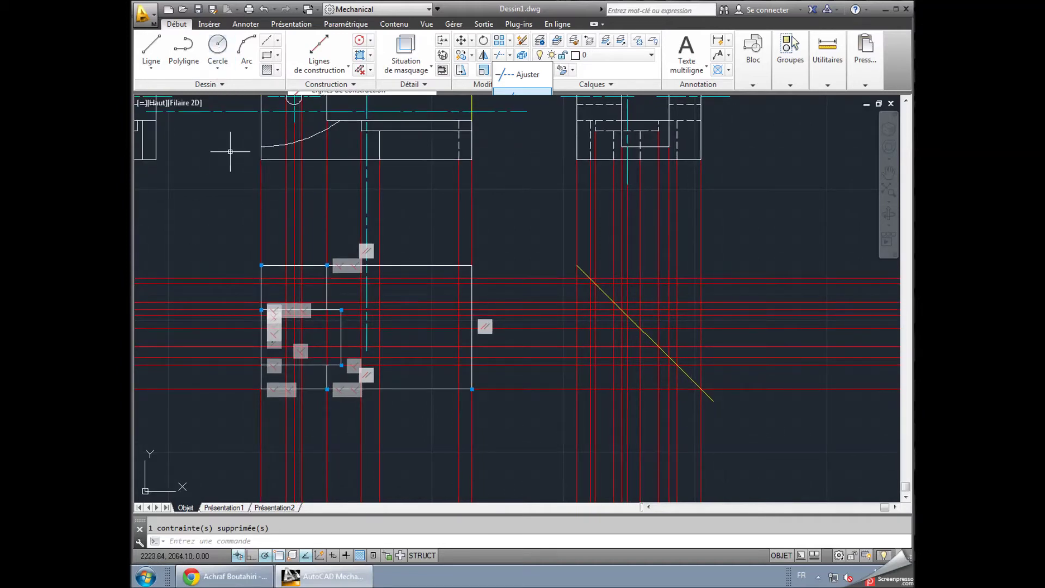
pyautogui.moveTo(236, 159); pyautogui.dragTo(231, 225, button='middle')
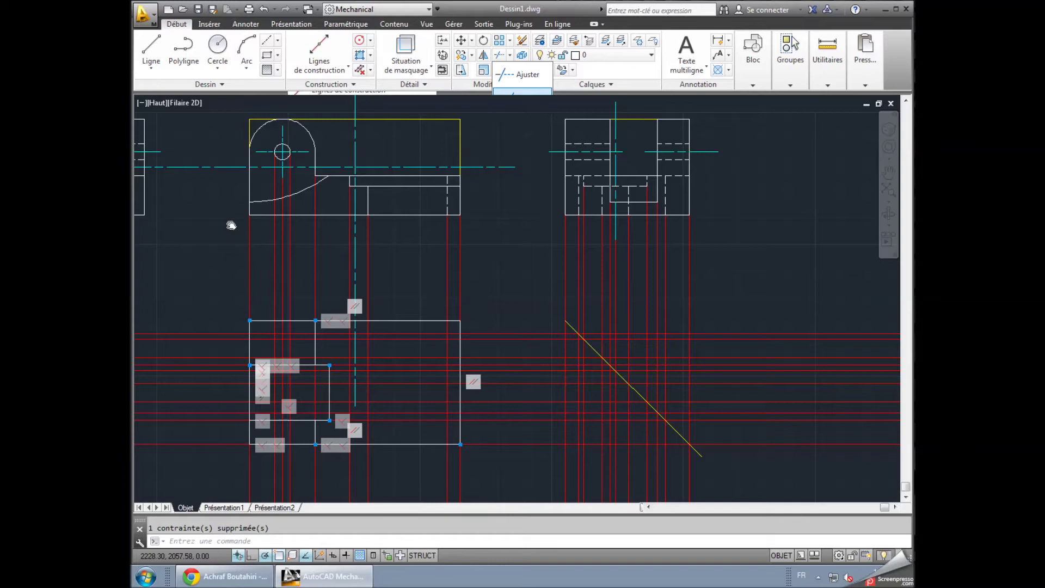
pyautogui.moveTo(231, 225); pyautogui.dragTo(240, 191, button='middle')
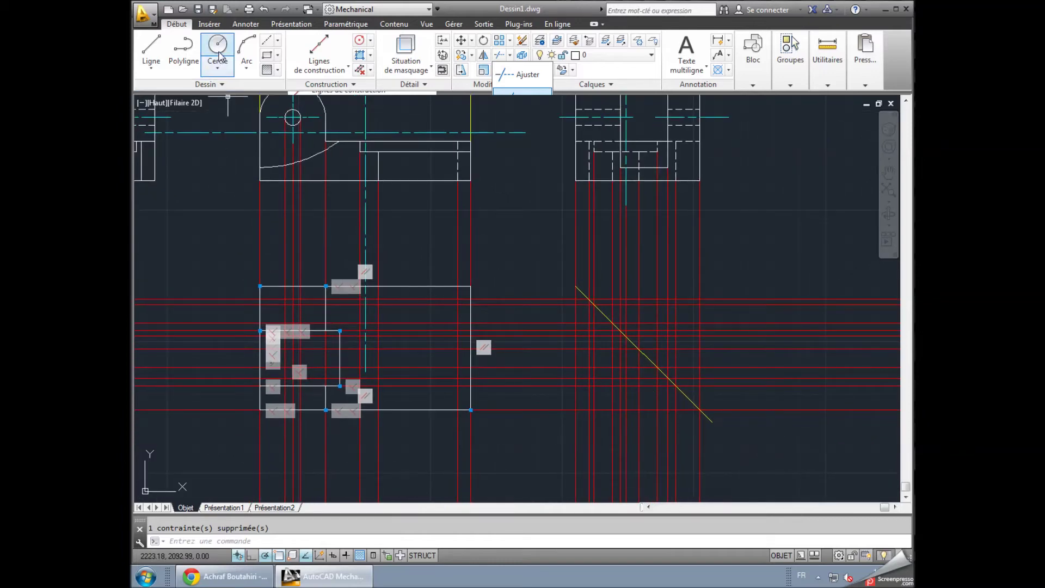
pyautogui.click(218, 68)
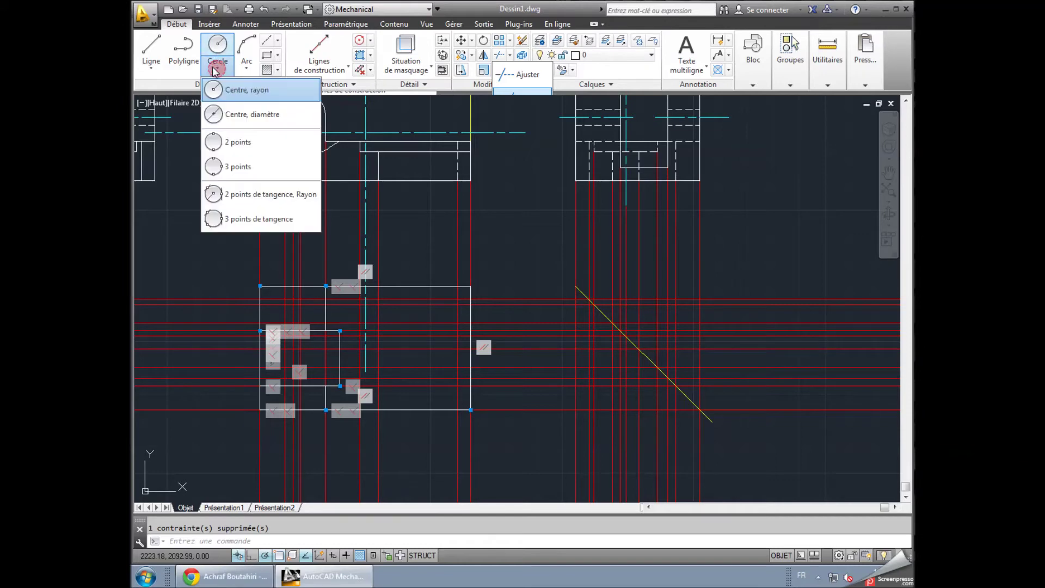
pyautogui.click(241, 189)
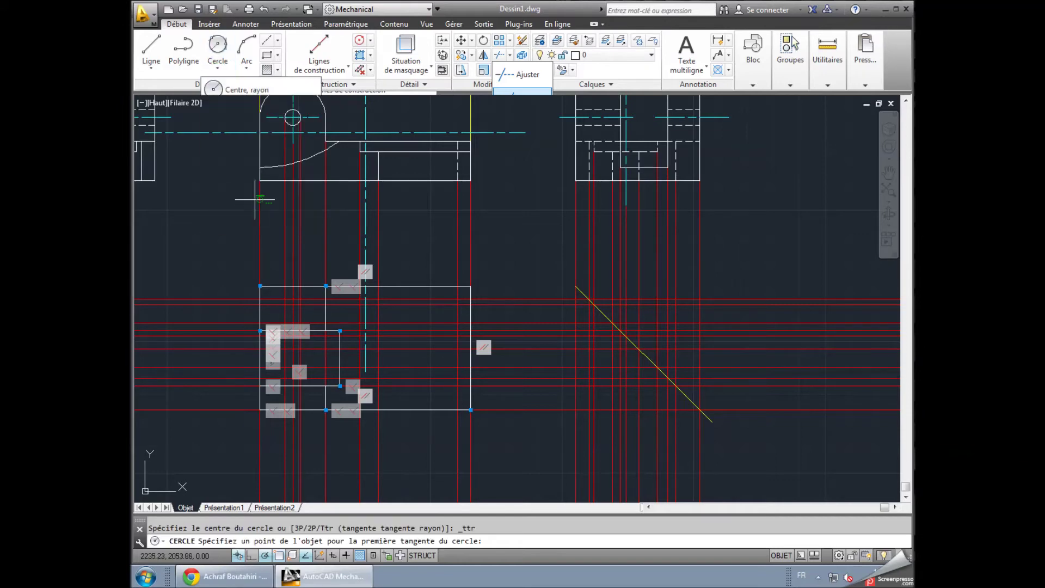
pyautogui.click(326, 409)
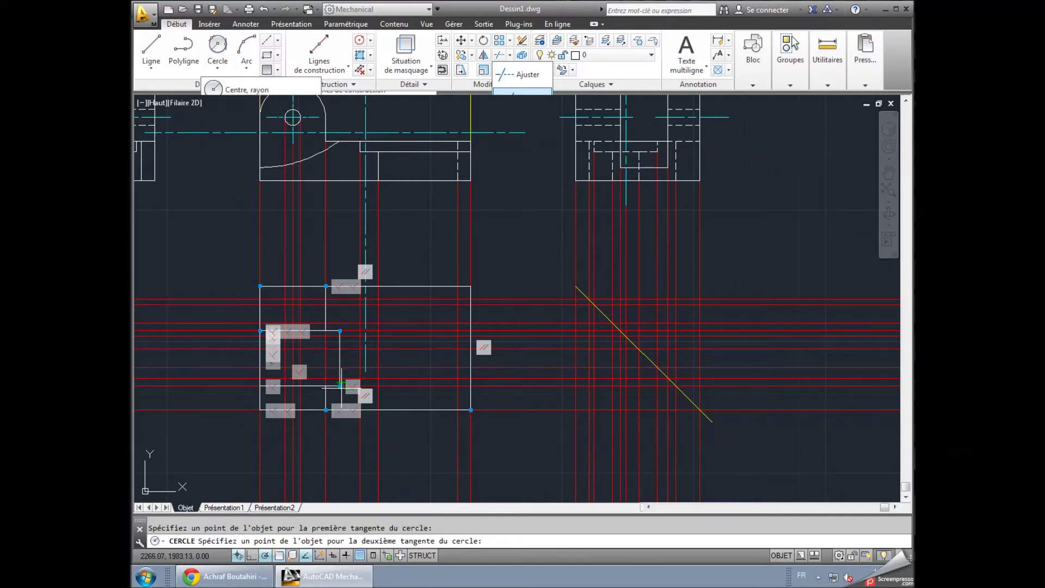
pyautogui.click(338, 385)
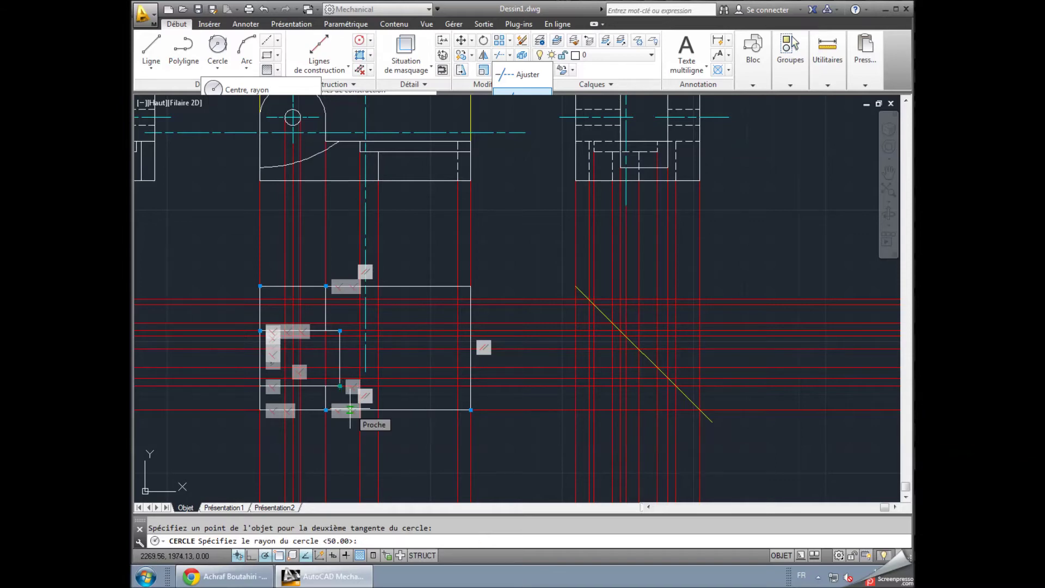
pyautogui.write('9')
pyautogui.press('Return')
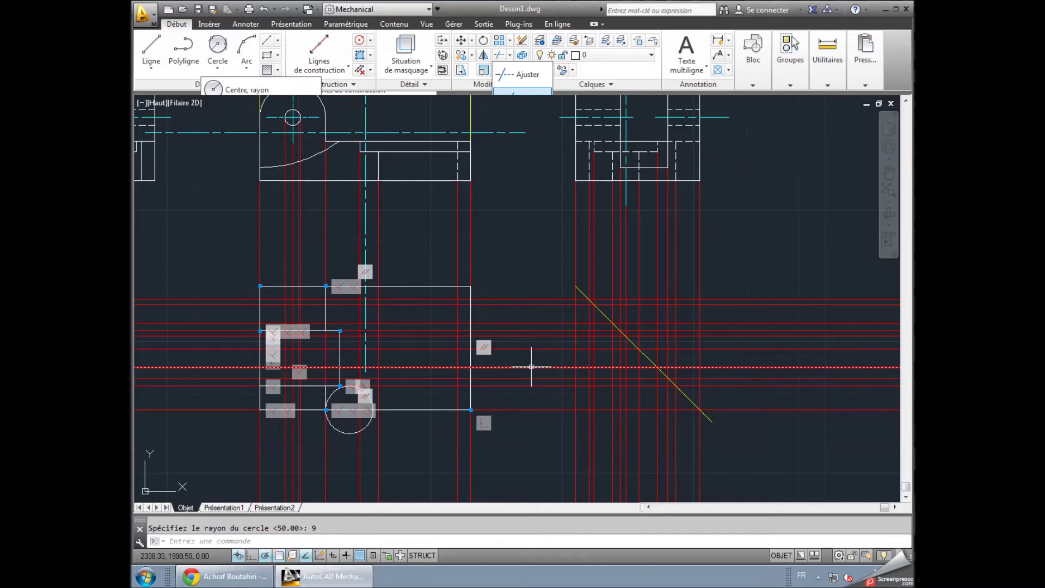
pyautogui.scroll(2, 364, 359)
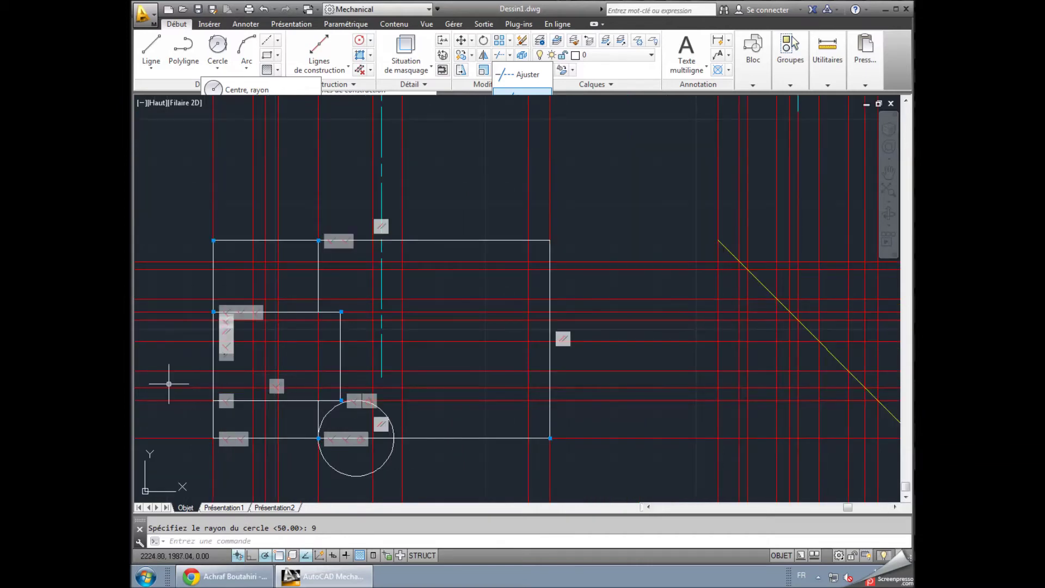
pyautogui.moveTo(178, 362); pyautogui.dragTo(195, 269, button='middle')
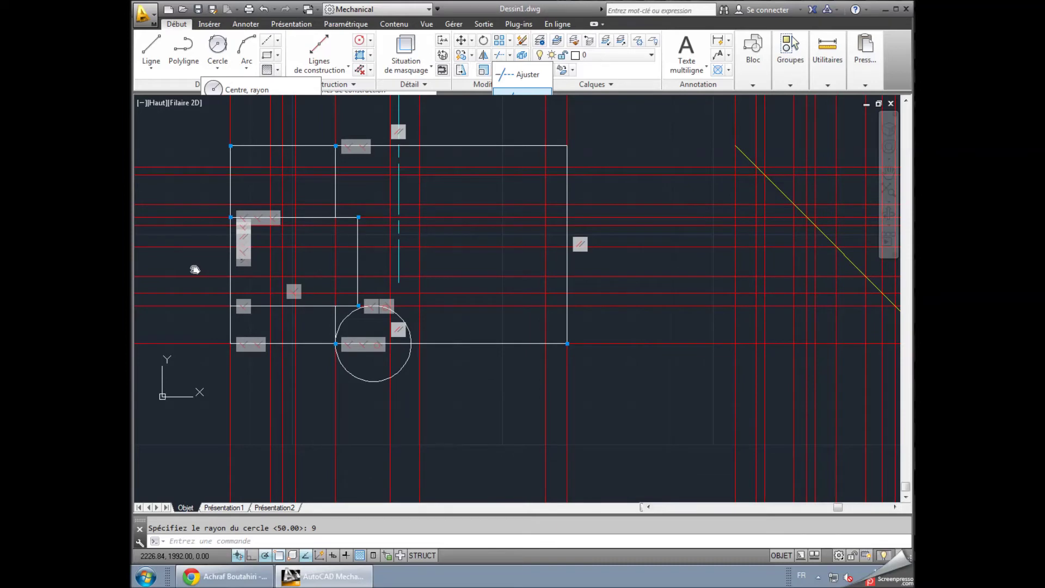
pyautogui.moveTo(195, 268)
pyautogui.mouseDown(button='middle')
pyautogui.moveTo(194, 279)
pyautogui.moveTo(159, 280)
pyautogui.mouseUp(button='middle')
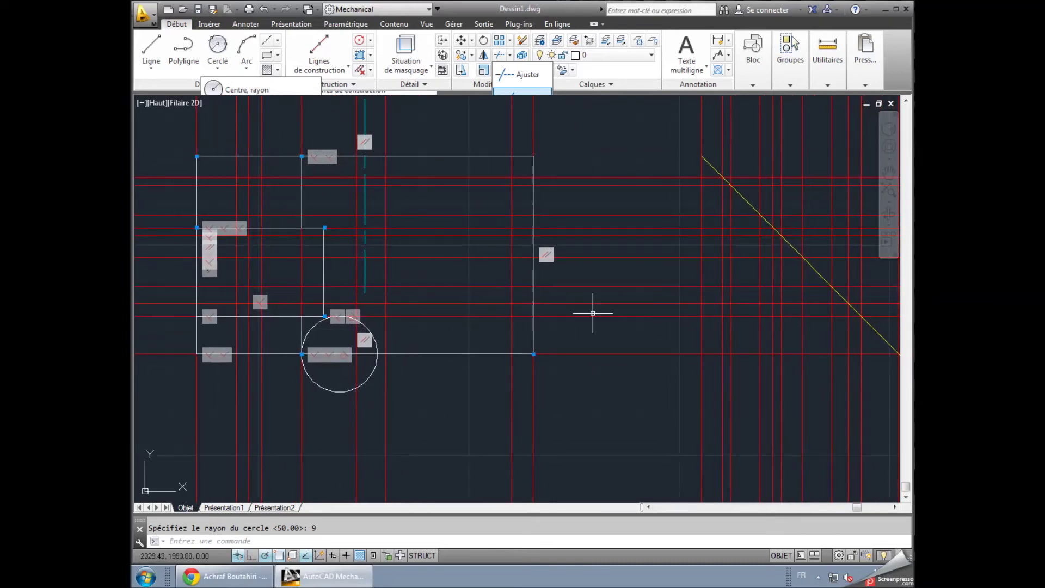
pyautogui.scroll(-2, 594, 308)
pyautogui.moveTo(595, 308)
pyautogui.mouseDown(button='middle')
pyautogui.moveTo(606, 319)
pyautogui.moveTo(564, 349)
pyautogui.mouseUp(button='middle')
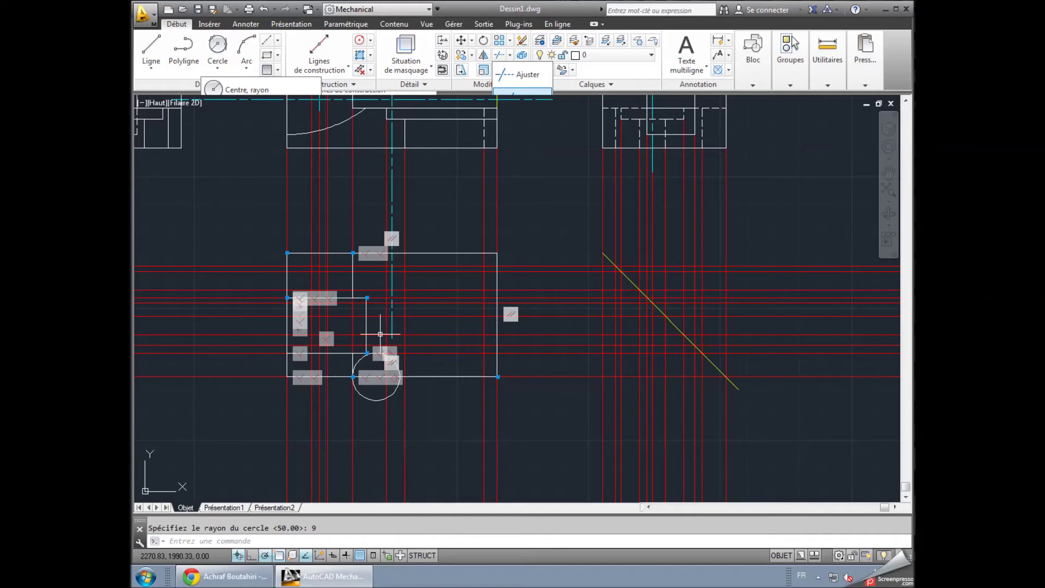
pyautogui.scroll(2, 337, 384)
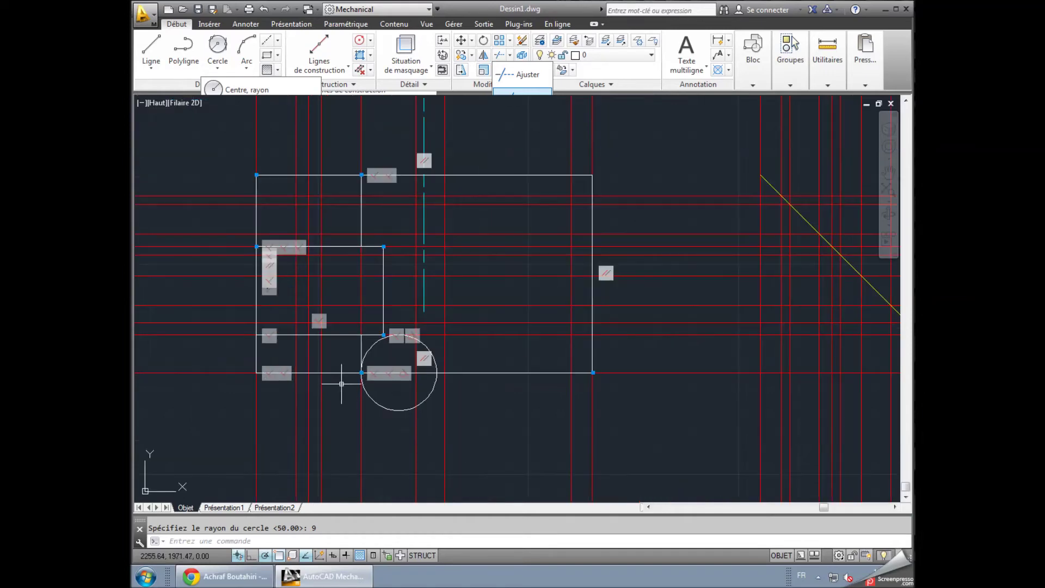
# - Move the inner horizontal line higher onto a construction line in the top view
pyautogui.scroll(2, 343, 380)
pyautogui.click(340, 306)
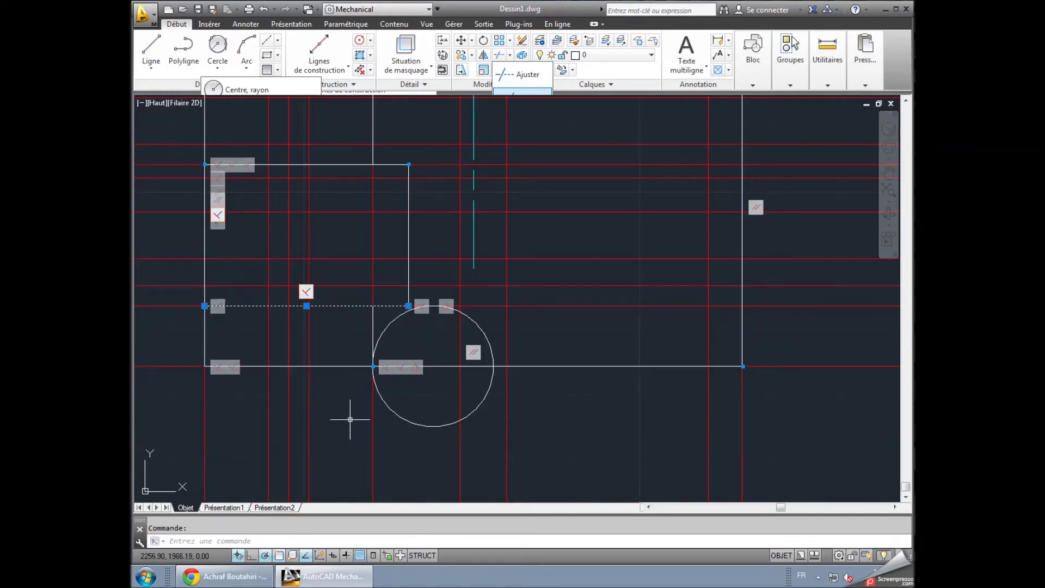
pyautogui.press('Delete')
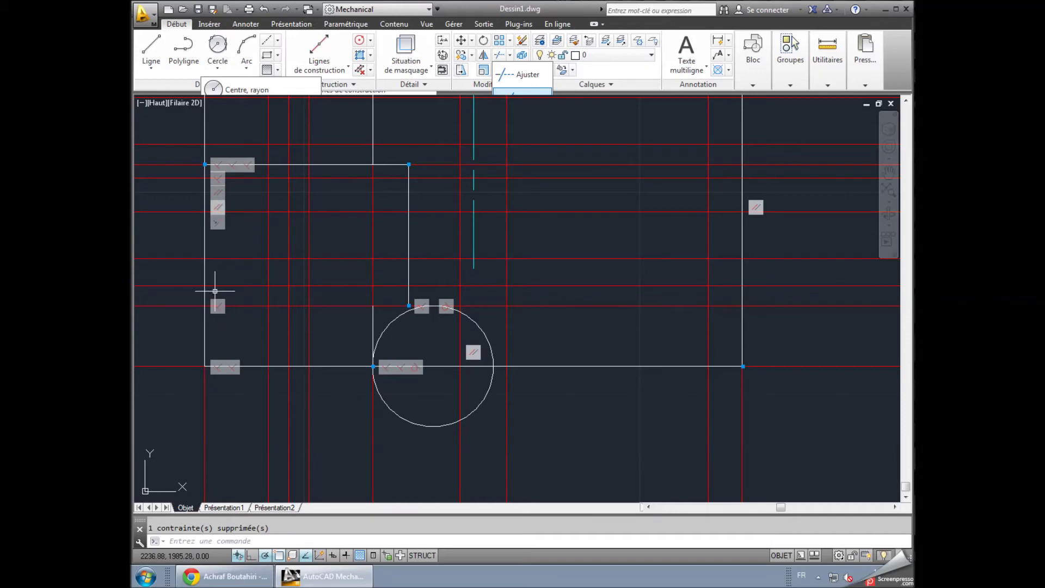
pyautogui.hotkey('ctrl', 'v')
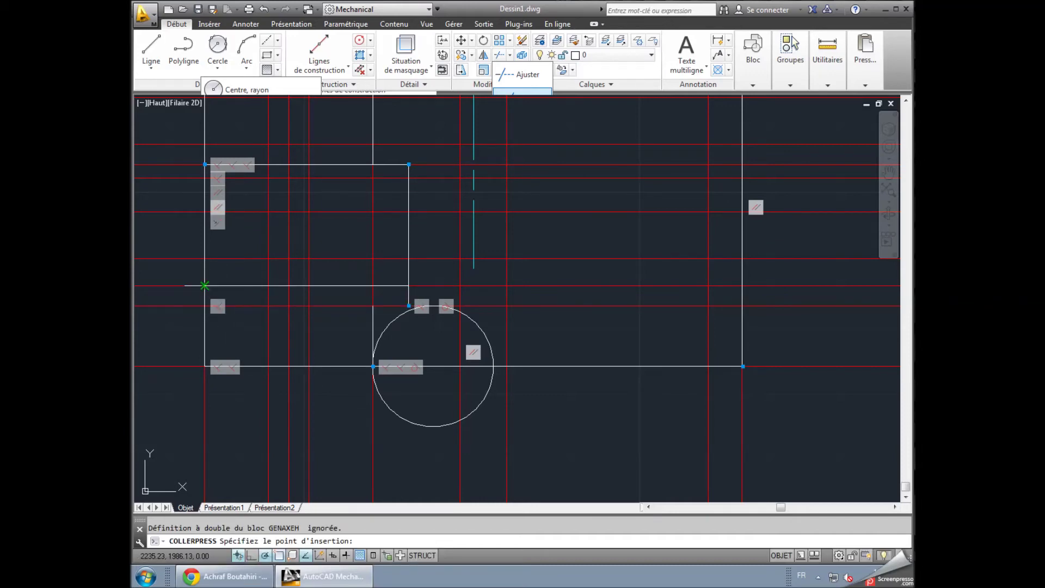
pyautogui.click(210, 287)
pyautogui.press('Escape')
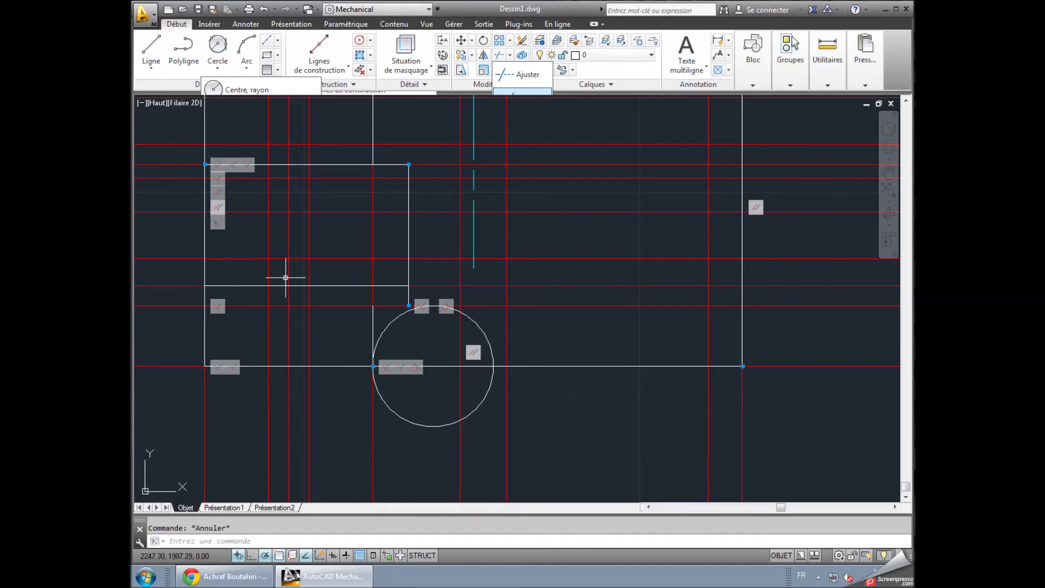
# - Extend the vertical edge beside the circle up to the moved horizontal line
pyautogui.click(510, 55)
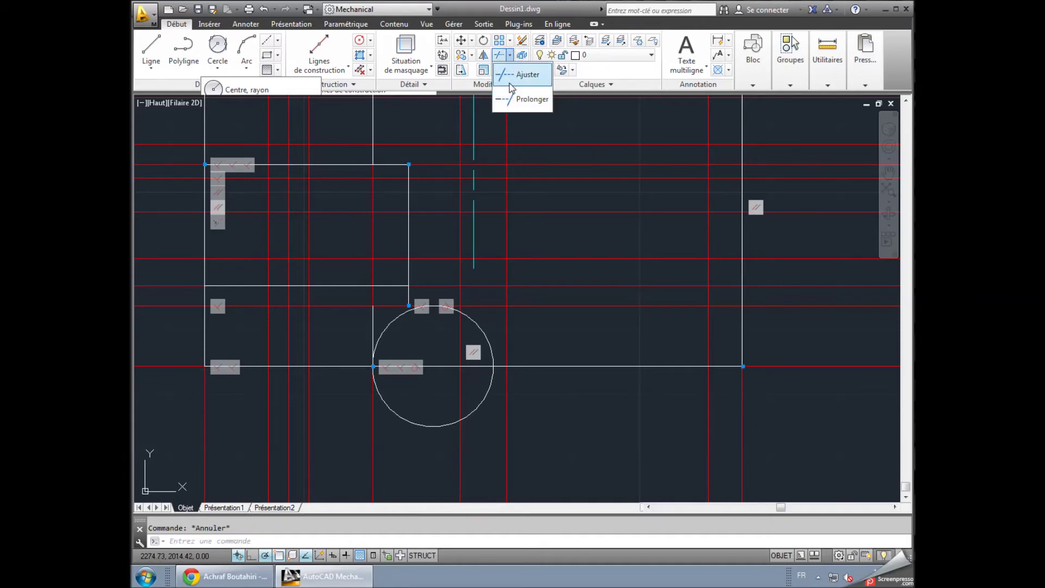
pyautogui.click(523, 99)
pyautogui.click(385, 284)
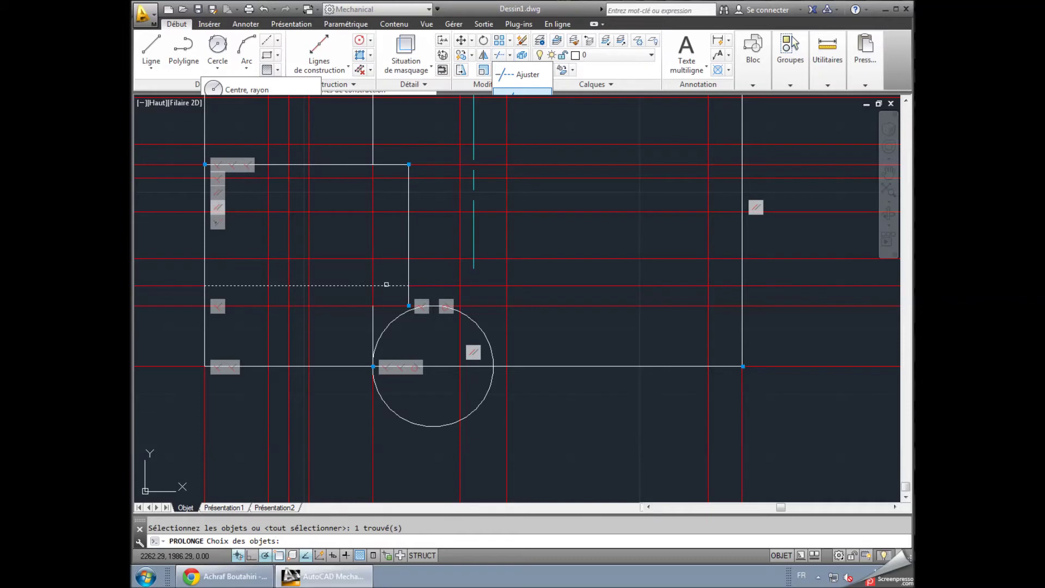
pyautogui.press('Return')
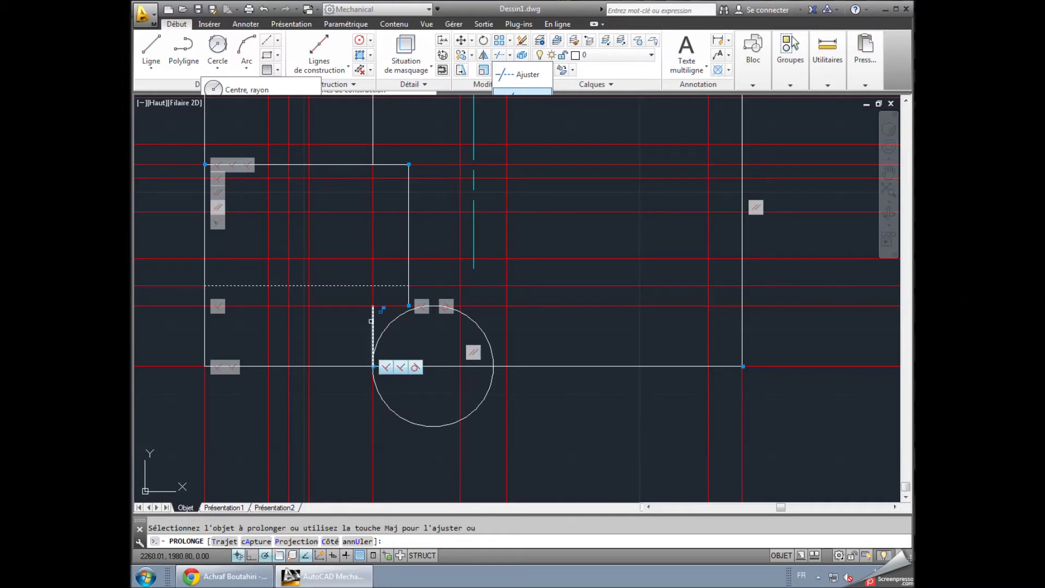
pyautogui.click(372, 321)
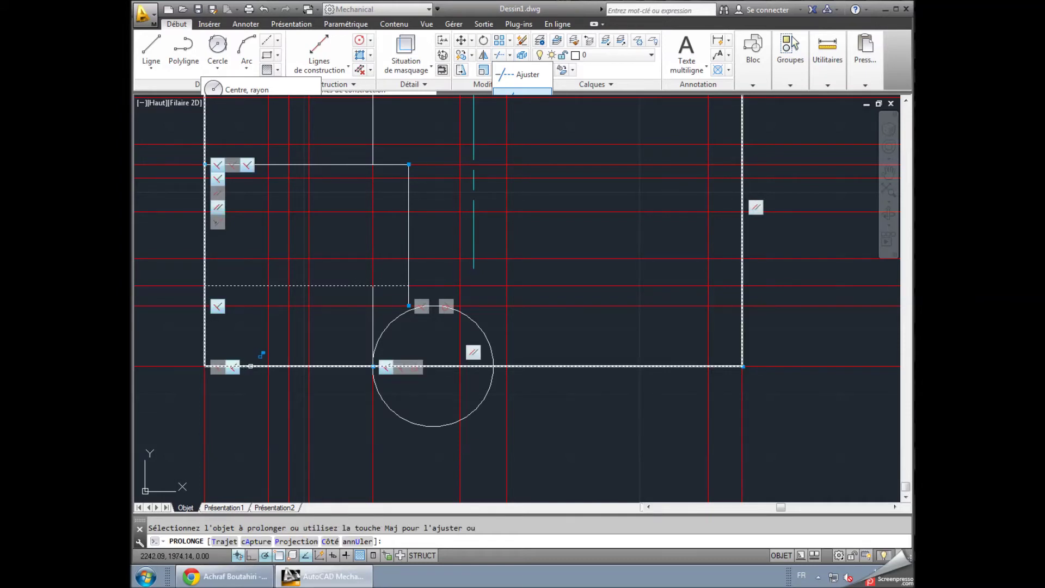
pyautogui.press('Escape')
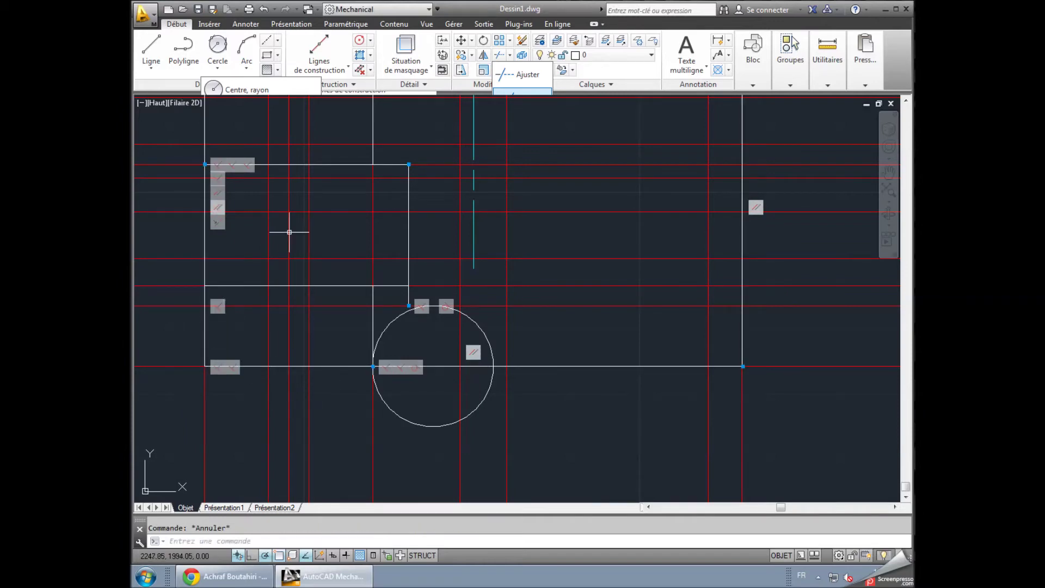
pyautogui.click(141, 56)
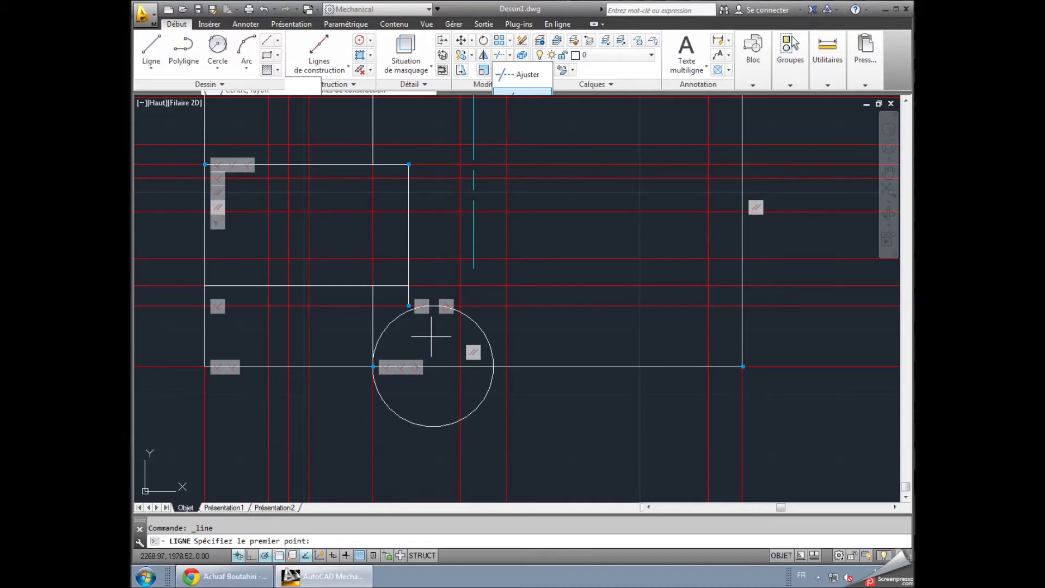
# - Draw a horizontal line from the circle's top quadrant right to the construction line
pyautogui.click(433, 306)
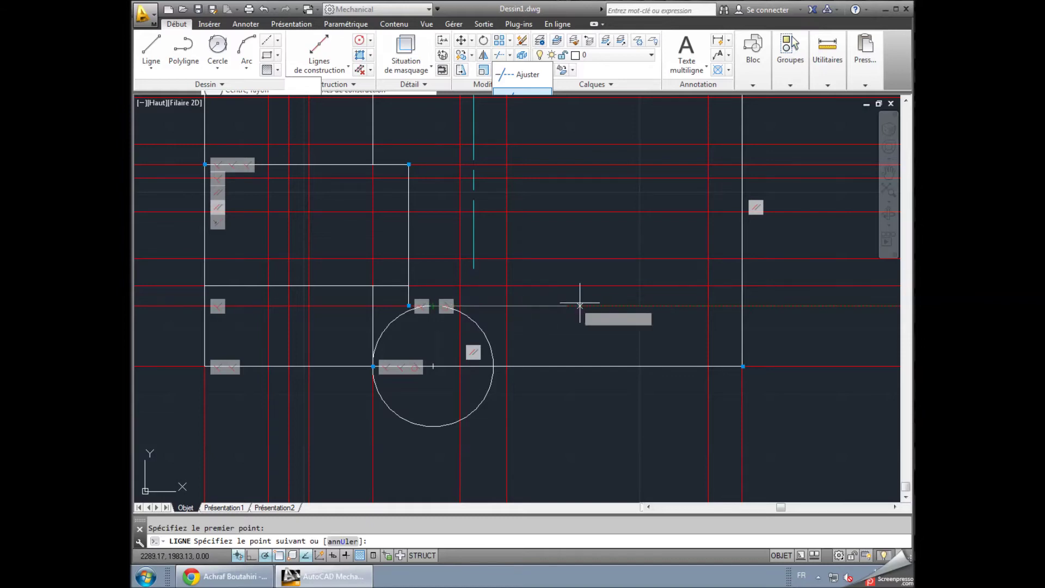
pyautogui.click(708, 305)
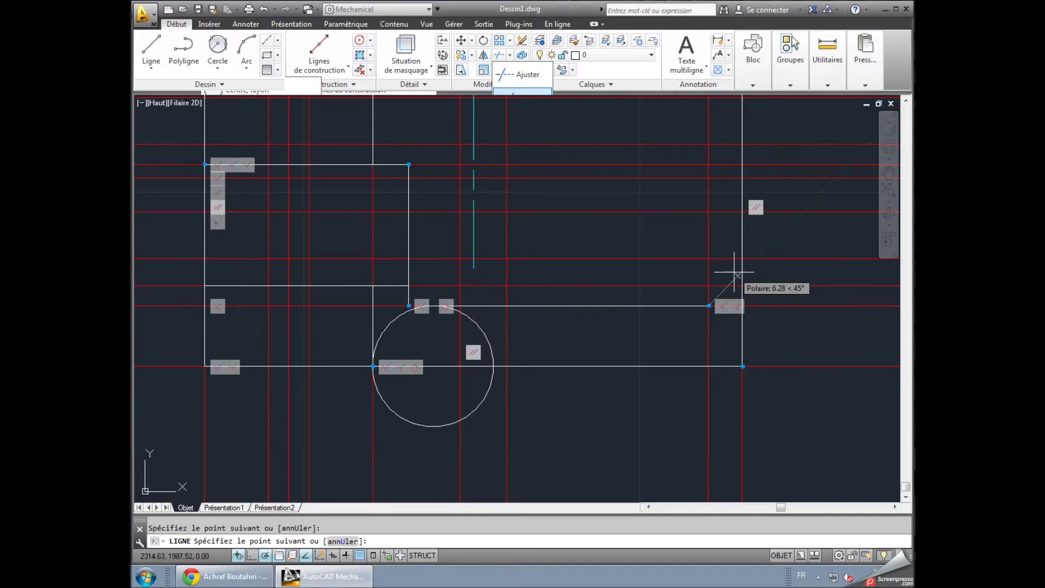
pyautogui.scroll(-2, 746, 273)
pyautogui.moveTo(762, 273); pyautogui.dragTo(408, 314, button='middle')
pyautogui.scroll(-2, 747, 277)
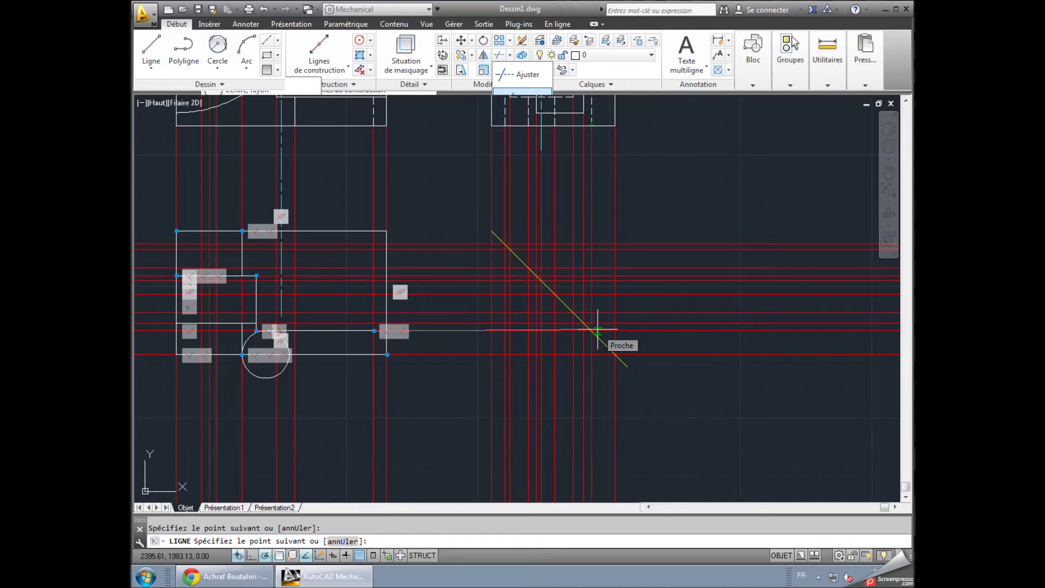
pyautogui.scroll(-1, 542, 275)
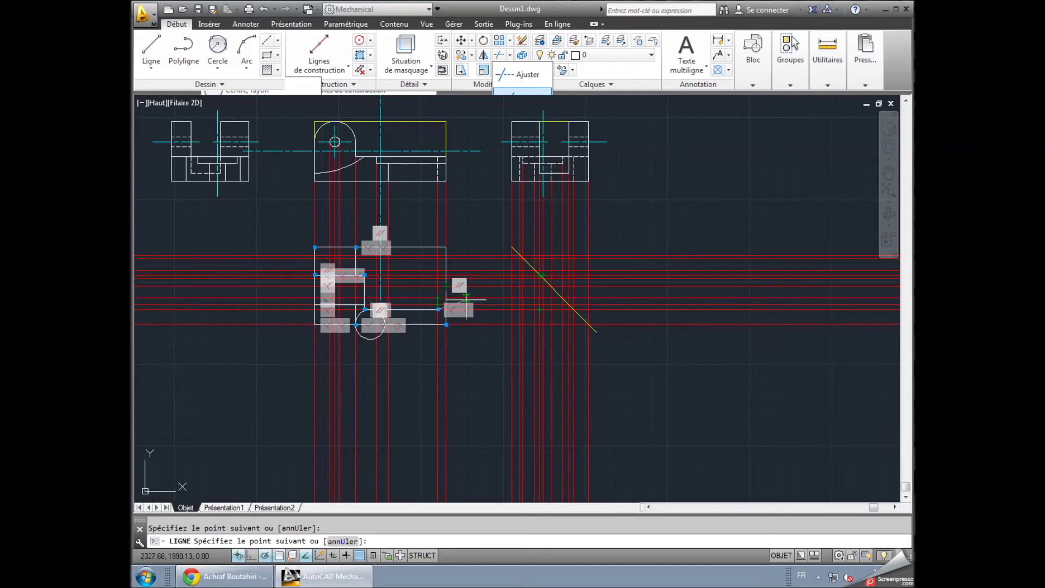
pyautogui.press('Escape')
pyautogui.scroll(2, 543, 258)
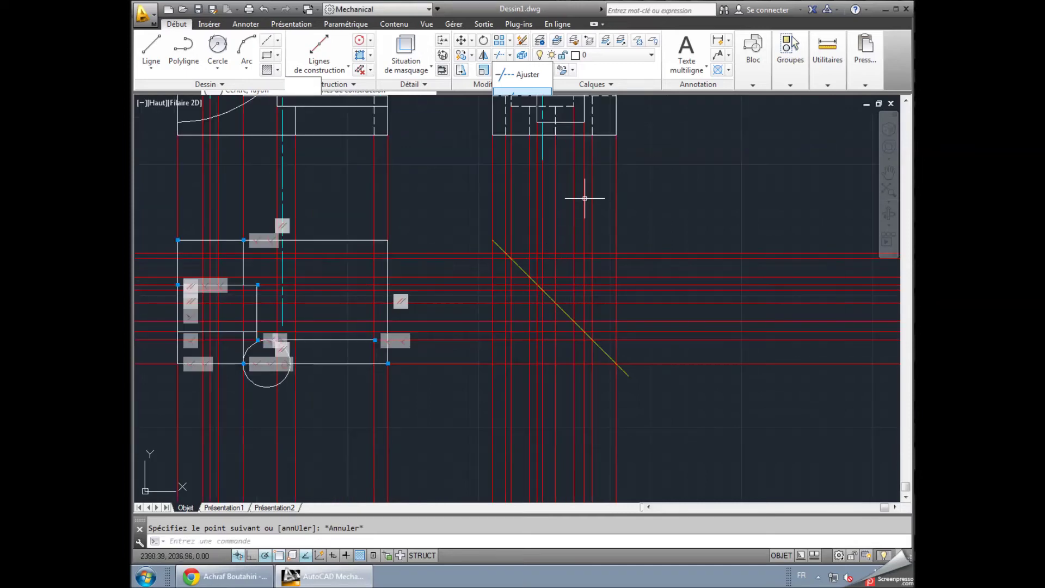
# - Copy a vertical dashed hidden line and paste it beside the side view's inner recess
pyautogui.moveTo(585, 199); pyautogui.dragTo(503, 301, button='middle')
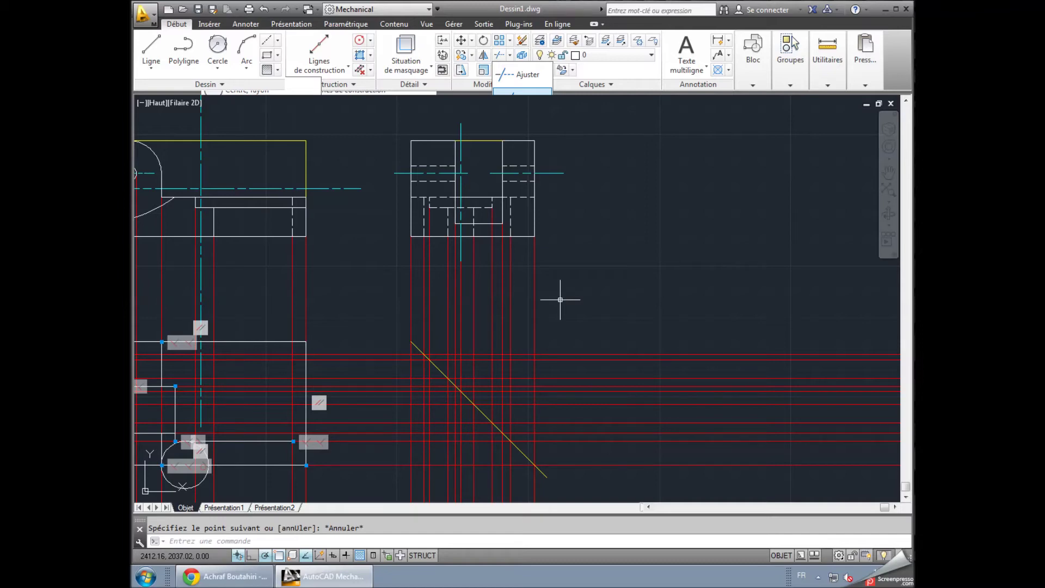
pyautogui.scroll(2, 497, 234)
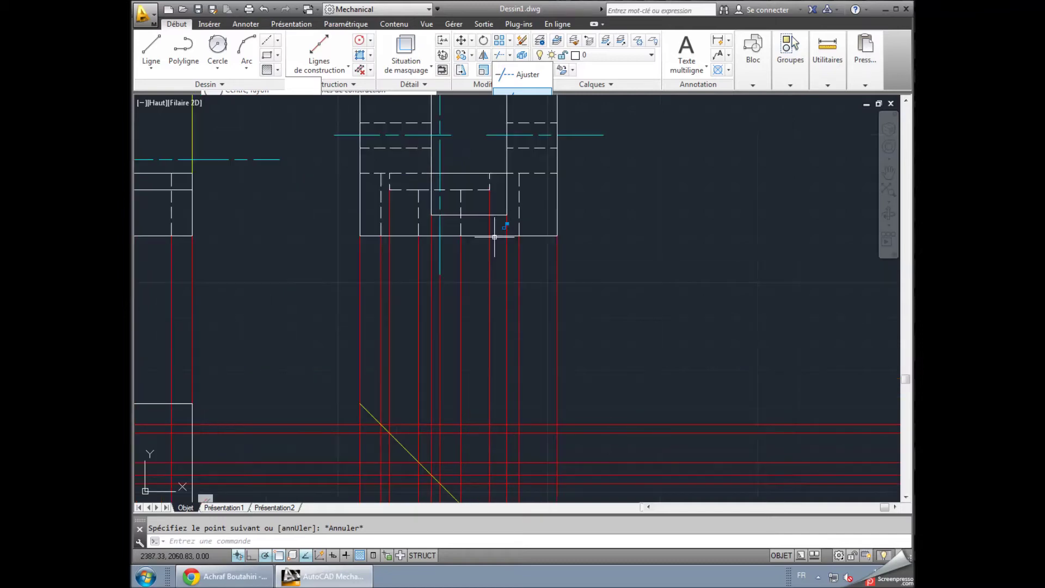
pyautogui.click(519, 207)
pyautogui.hotkey('ctrl', 'c')
pyautogui.hotkey('ctrl', 'v')
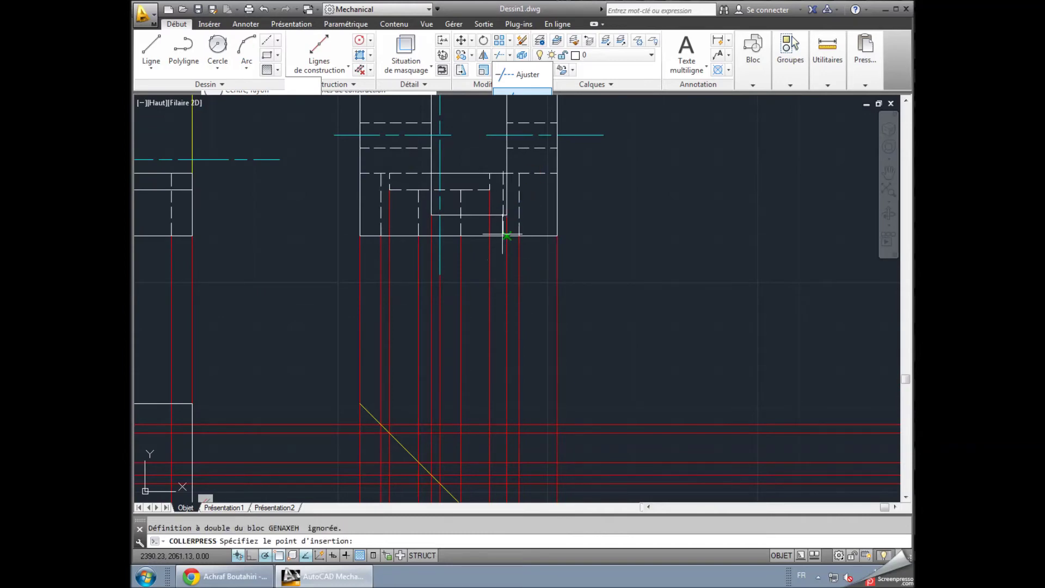
pyautogui.click(500, 236)
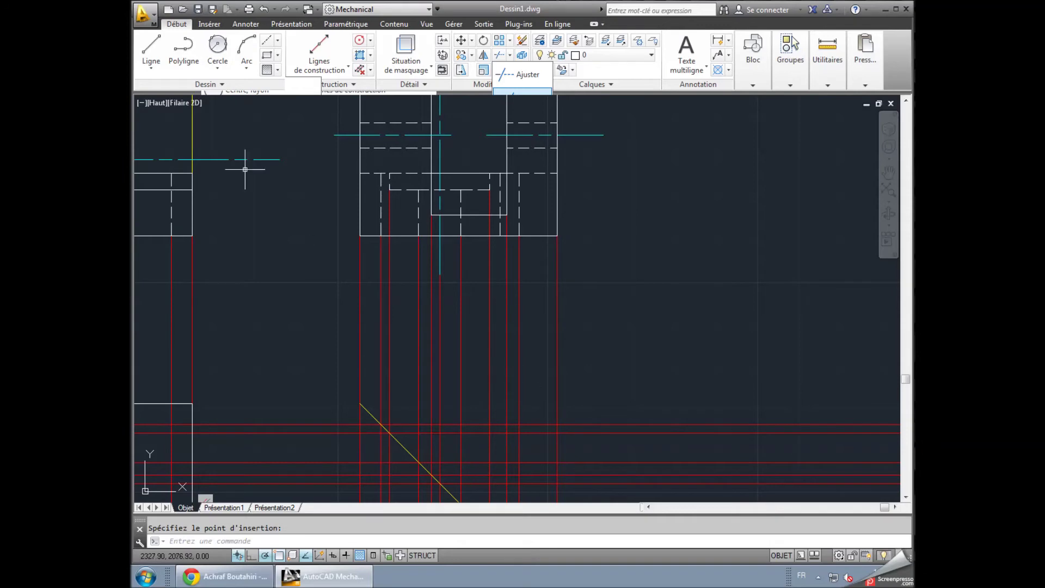
# - Add linear constraint d29 = 5 between the new dashed line and its neighbouring hidden line
pyautogui.click(345, 24)
pyautogui.click(338, 51)
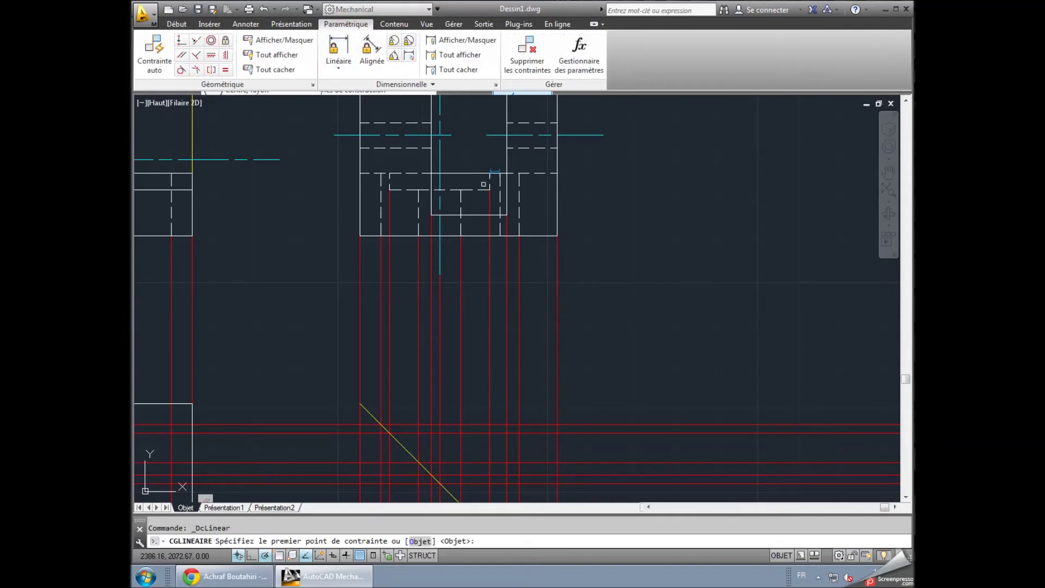
pyautogui.click(520, 229)
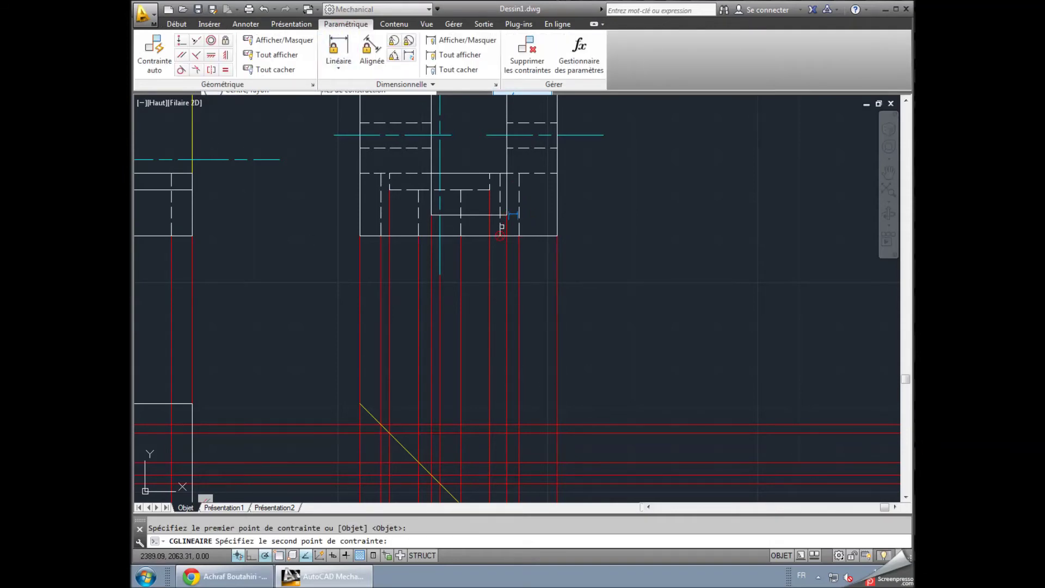
pyautogui.click(500, 227)
pyautogui.click(501, 275)
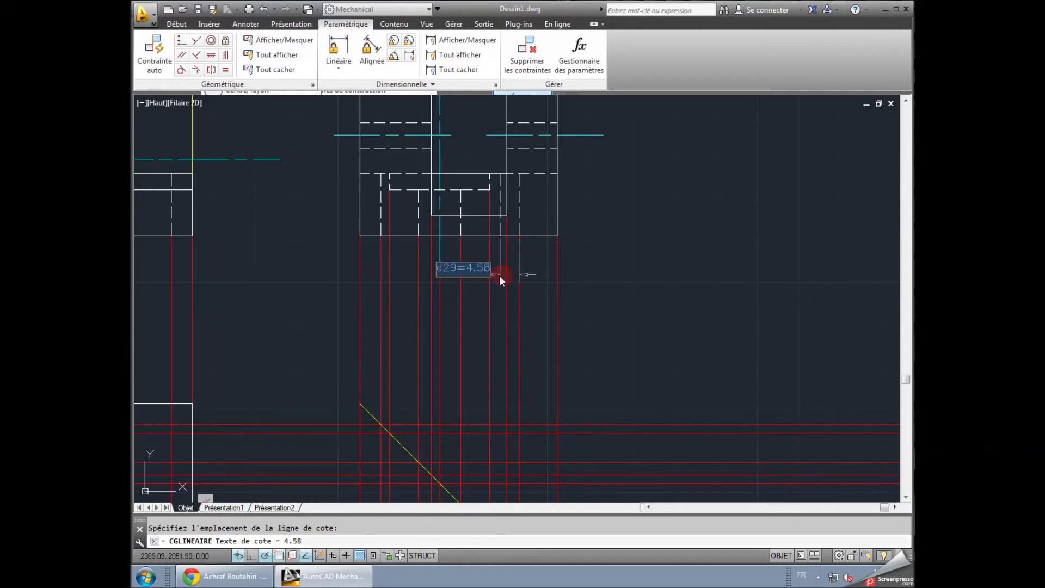
pyautogui.write('5')
pyautogui.press('Return')
pyautogui.press('Escape')
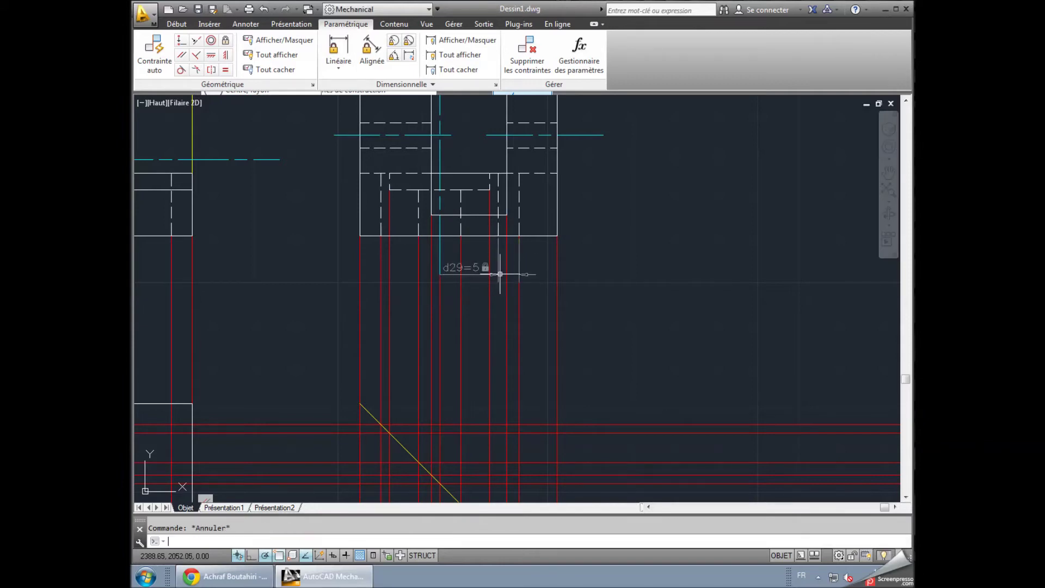
pyautogui.click(176, 24)
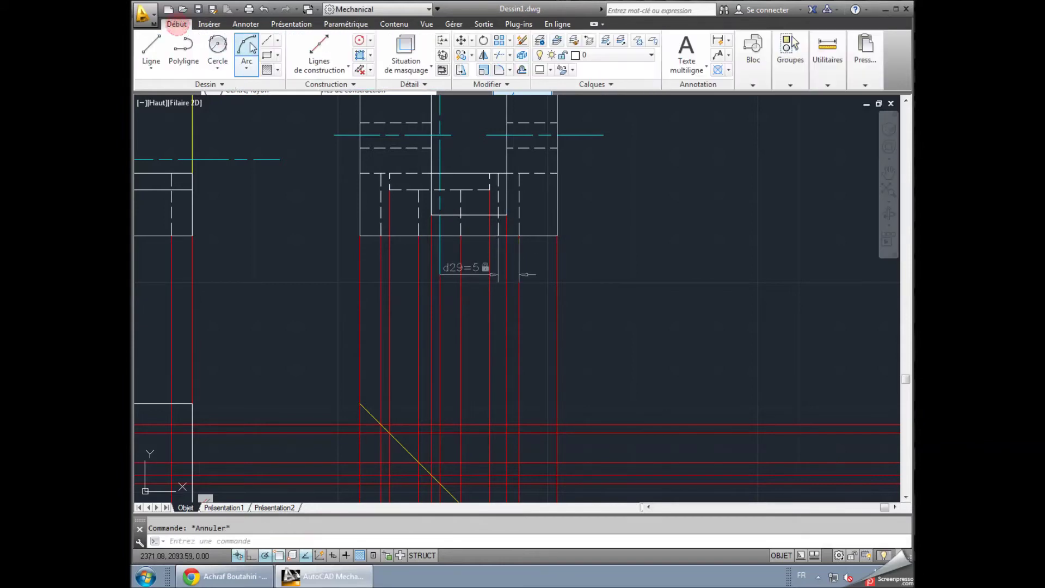
# - Add a vertical red construction line from the side view toward the 45° miter line
pyautogui.click(348, 68)
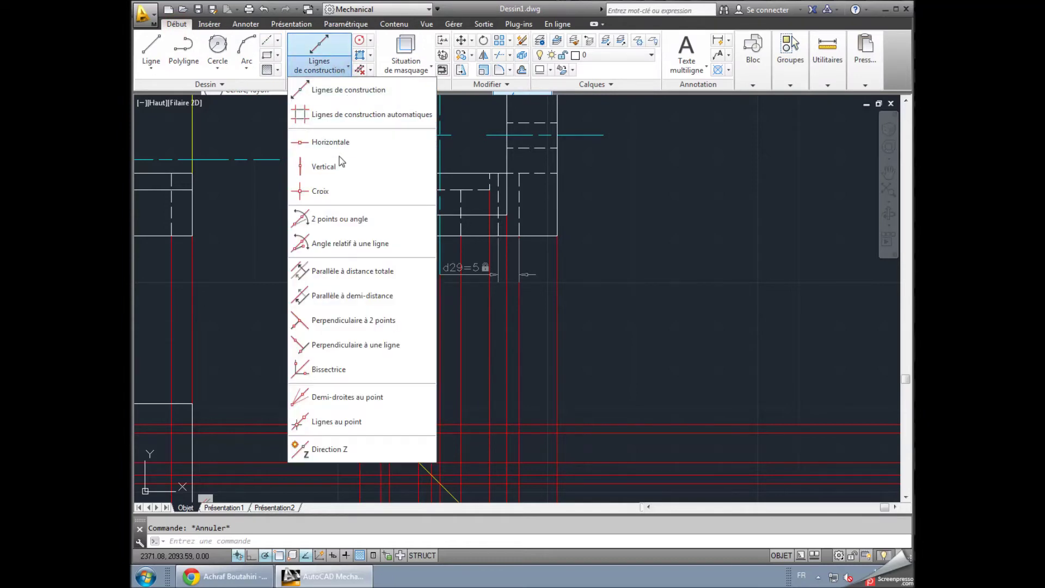
pyautogui.click(341, 162)
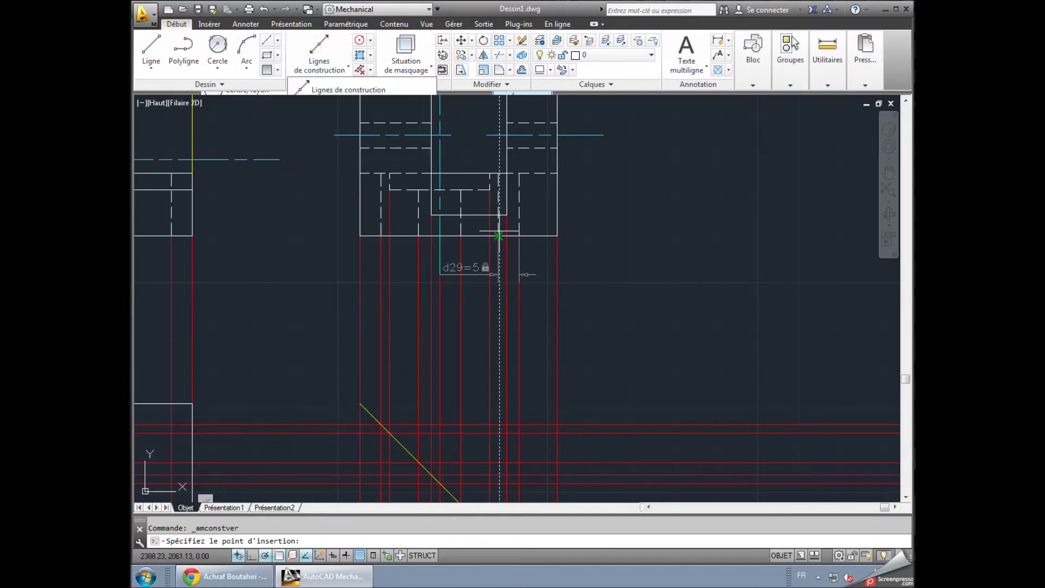
pyautogui.click(498, 235)
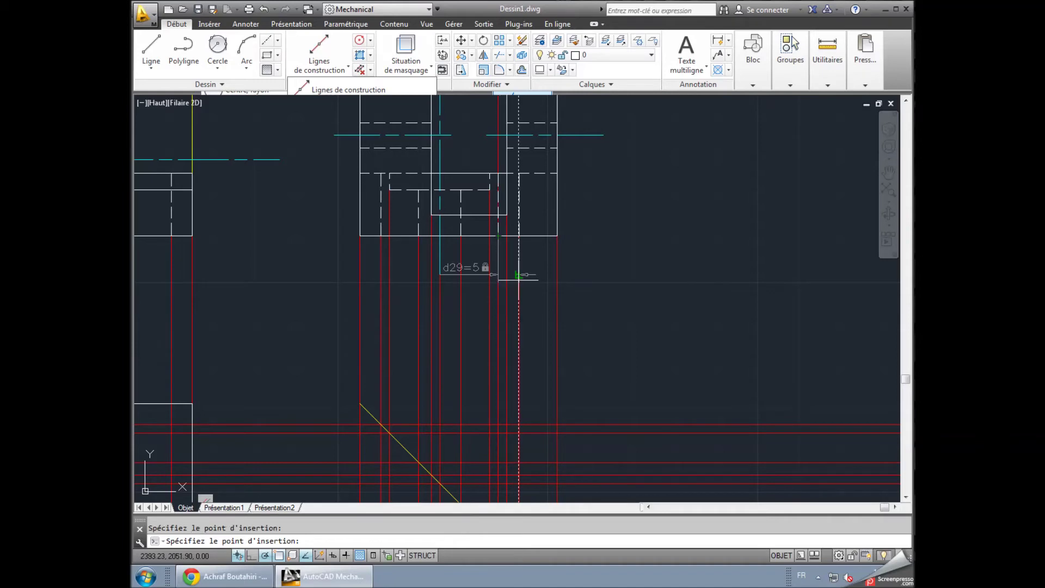
pyautogui.press('Escape')
pyautogui.scroll(-2, 486, 294)
pyautogui.moveTo(464, 335); pyautogui.dragTo(444, 207, button='middle')
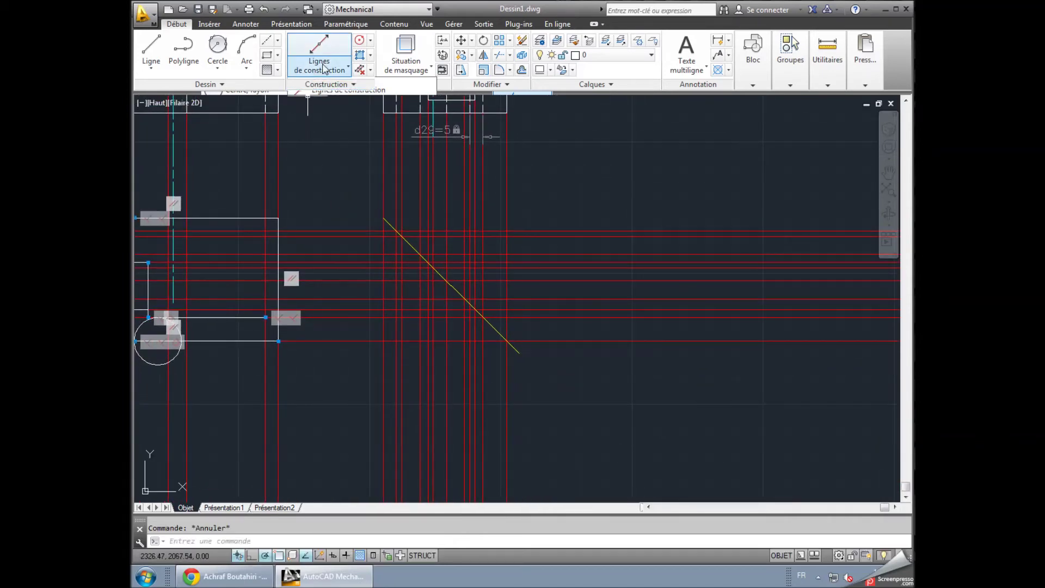
# - Add a horizontal construction line through its intersection with the miter line
pyautogui.click(319, 70)
pyautogui.click(340, 143)
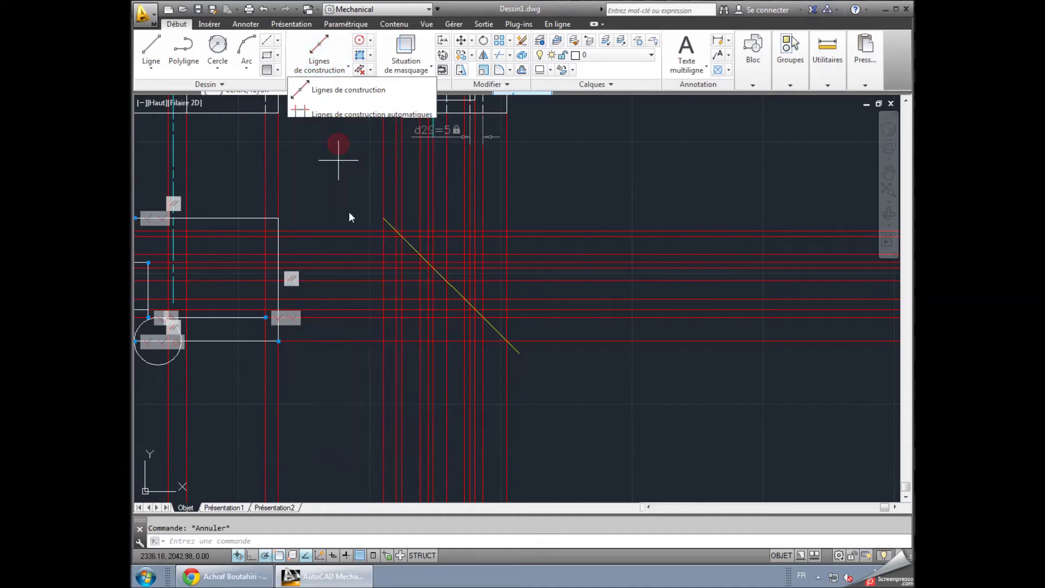
pyautogui.click(470, 304)
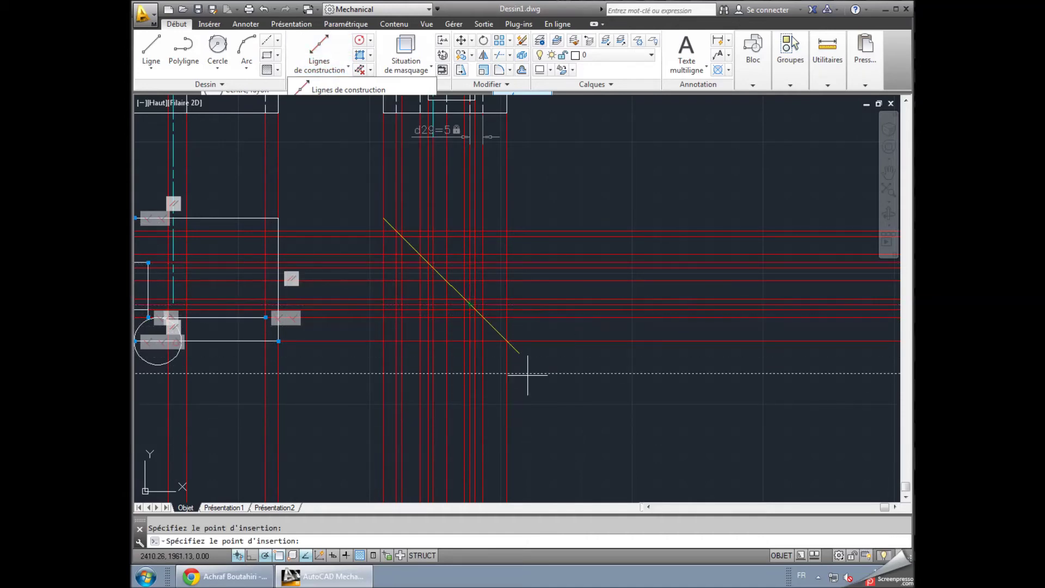
pyautogui.press('Return')
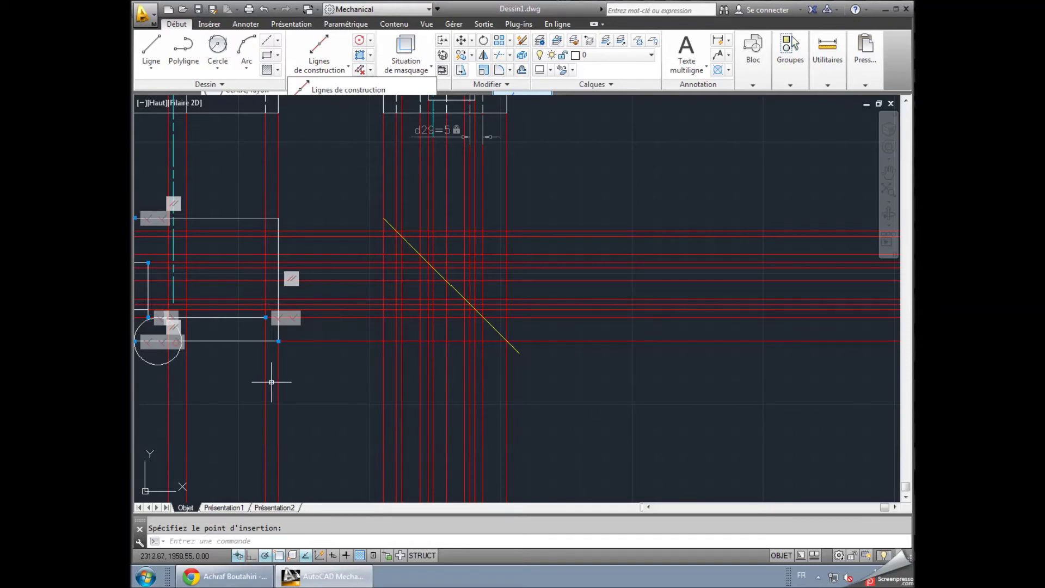
pyautogui.moveTo(251, 392); pyautogui.dragTo(267, 416, button='middle')
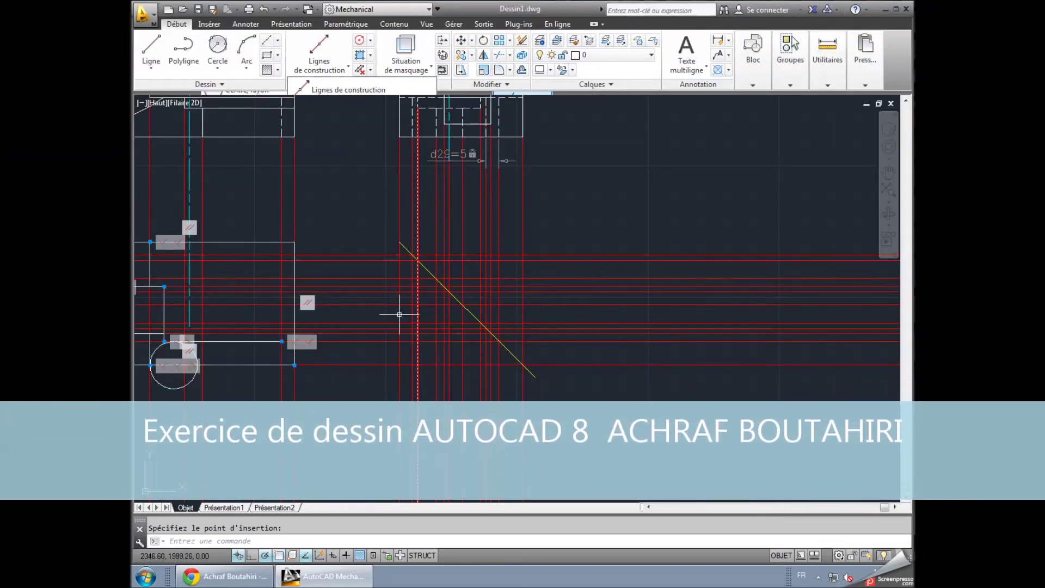
# - Draw a short diagonal chamfer line across one right-hand corner of the top view
pyautogui.click(156, 51)
pyautogui.scroll(2, 253, 245)
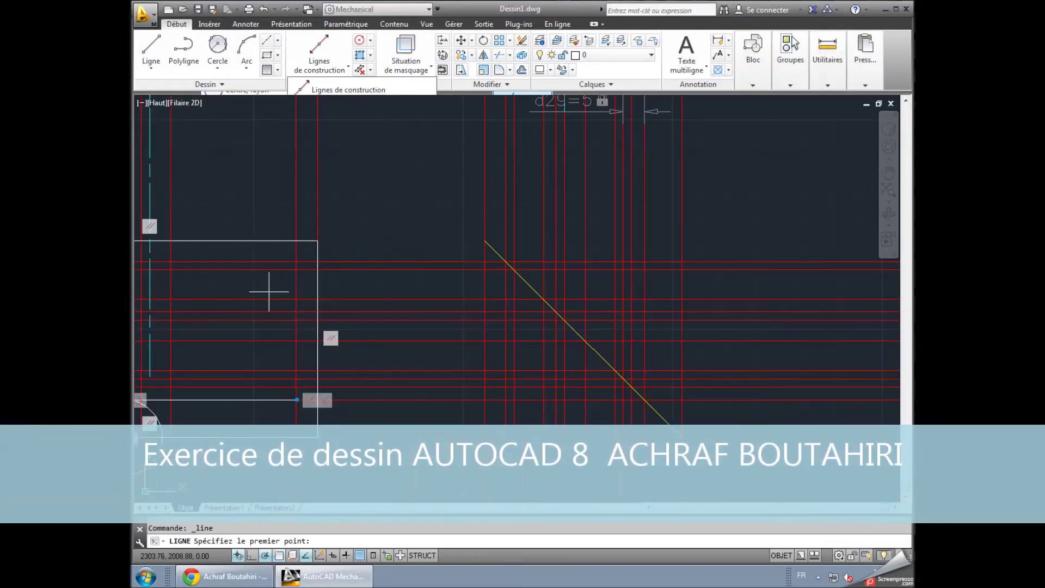
pyautogui.click(296, 400)
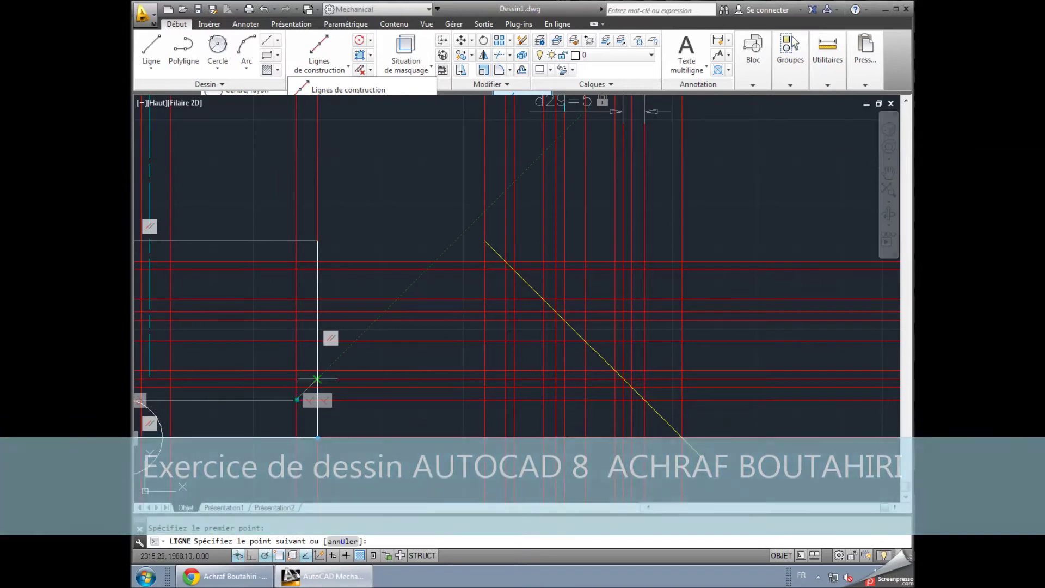
pyautogui.click(317, 378)
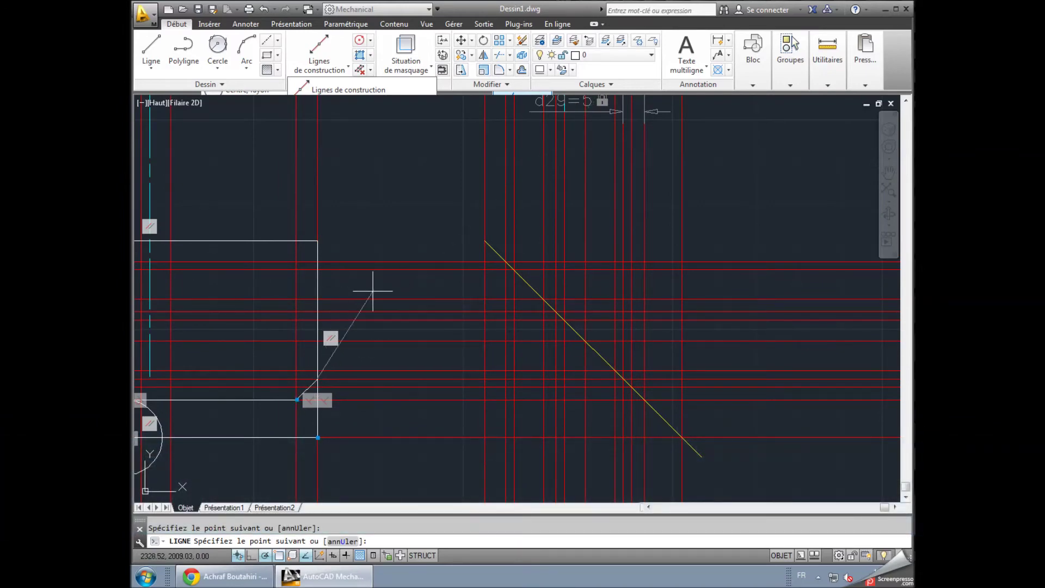
pyautogui.rightClick(391, 286)
pyautogui.click(406, 293)
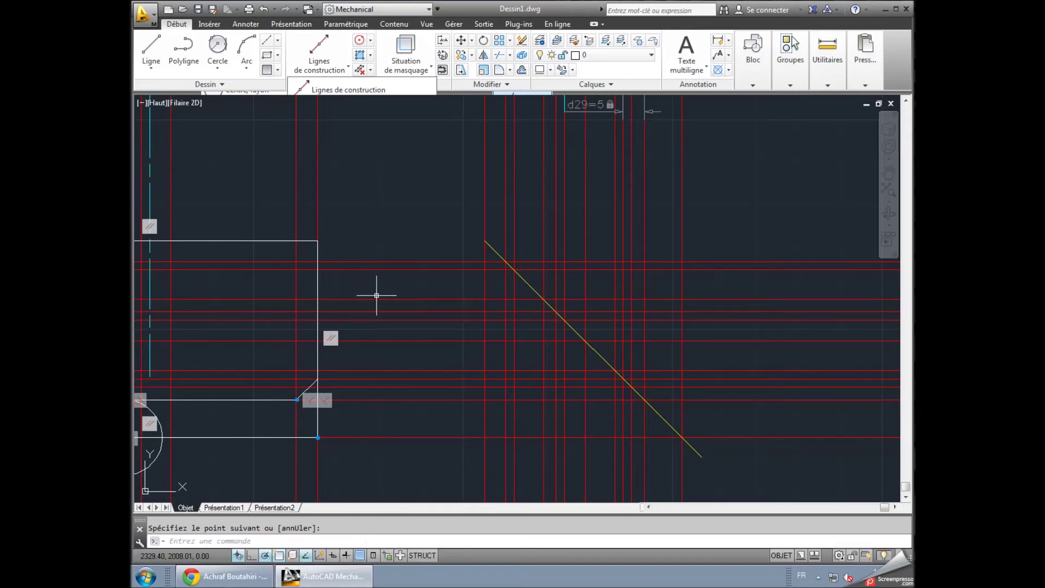
pyautogui.scroll(2, 375, 294)
pyautogui.scroll(1, 479, 247)
pyautogui.scroll(1, 461, 284)
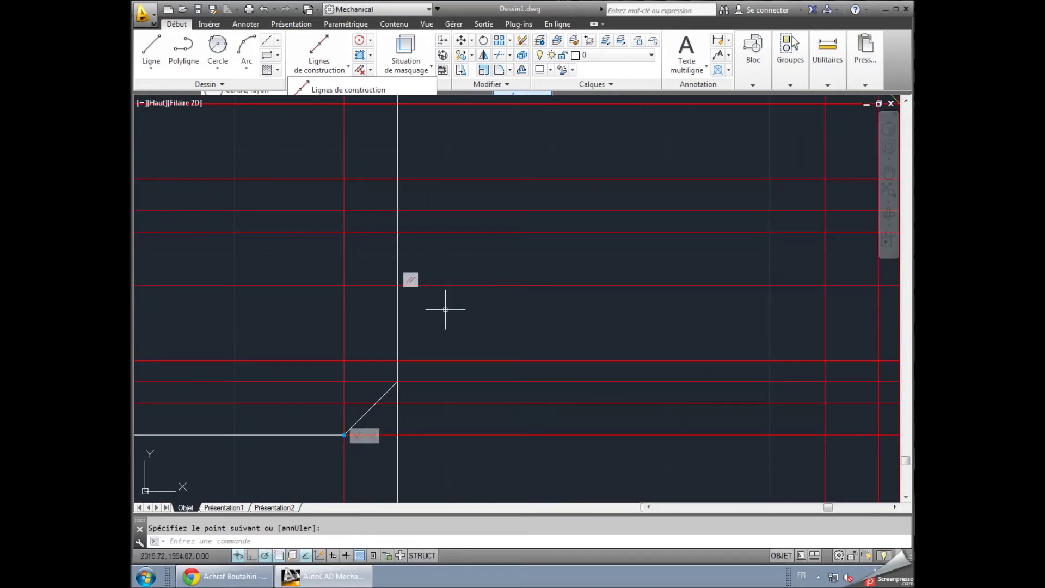
pyautogui.scroll(-2, 445, 303)
pyautogui.scroll(-2, 442, 303)
pyautogui.moveTo(416, 283)
pyautogui.mouseDown(button='middle')
pyautogui.moveTo(410, 292)
pyautogui.moveTo(513, 282)
pyautogui.mouseUp(button='middle')
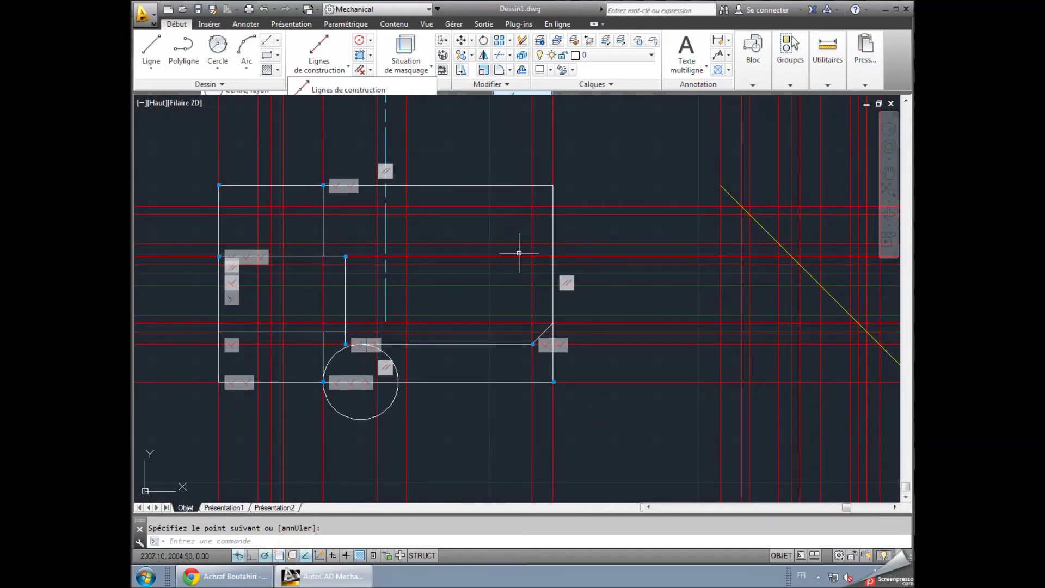
# - Draw a second diagonal chamfer line at the other right-hand corner
pyautogui.click(151, 46)
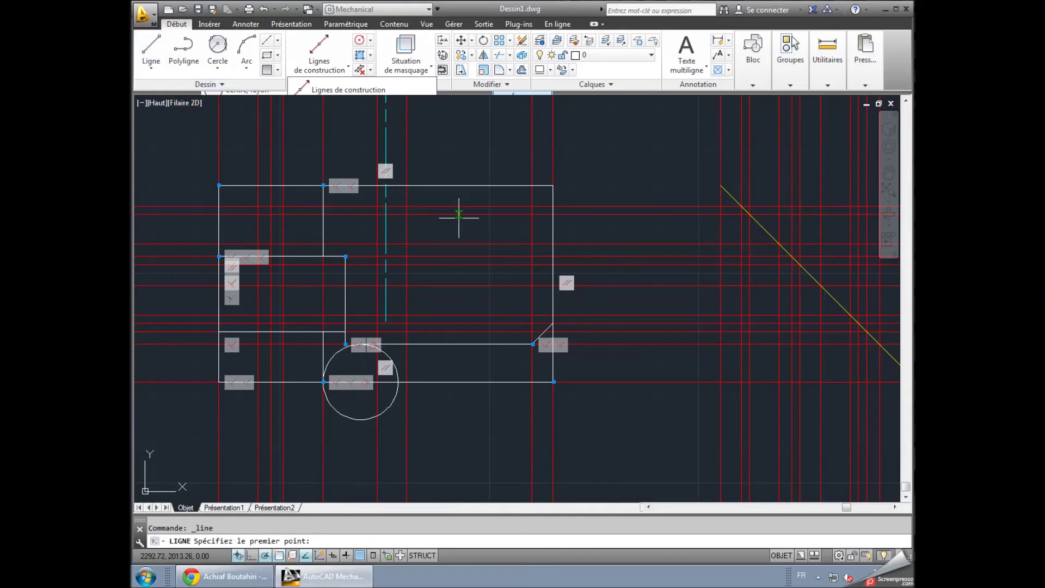
pyautogui.scroll(-2, 538, 199)
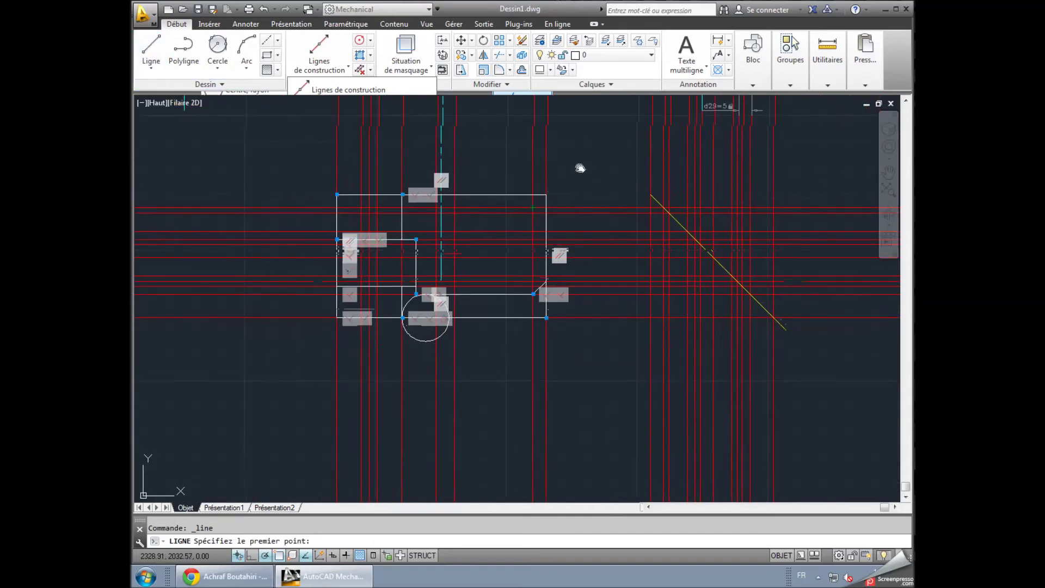
pyautogui.moveTo(577, 168); pyautogui.dragTo(512, 302, button='middle')
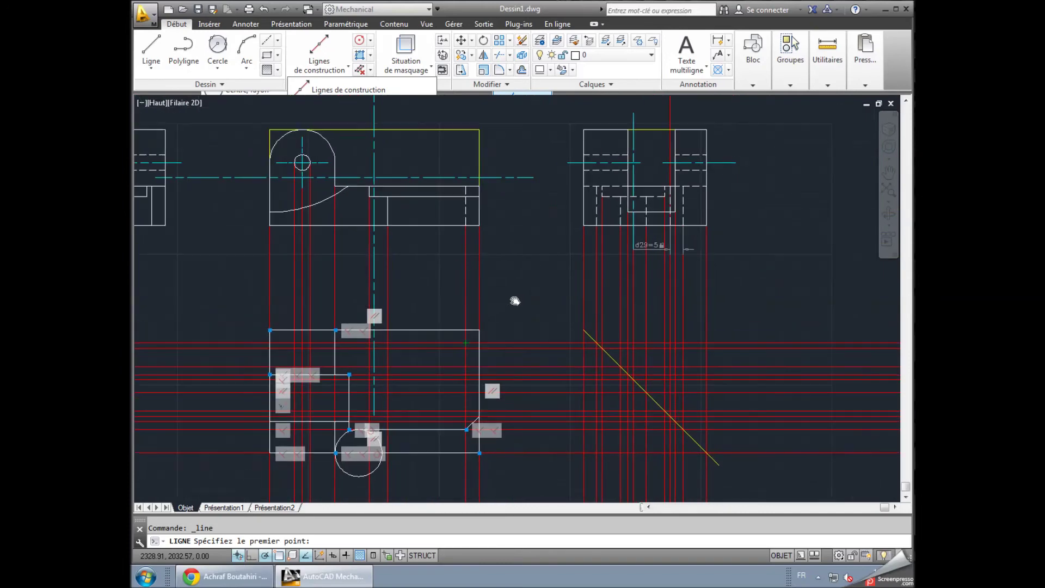
pyautogui.click(479, 343)
pyautogui.rightClick(504, 300)
pyautogui.click(515, 308)
pyautogui.scroll(4, 490, 314)
pyautogui.scroll(-3, 490, 314)
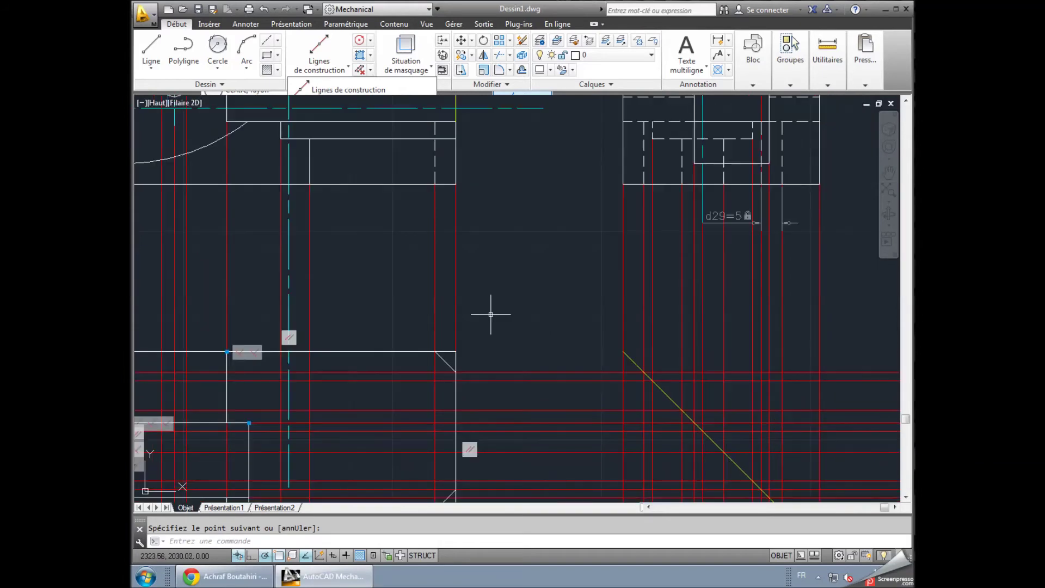
pyautogui.moveTo(490, 314); pyautogui.dragTo(522, 223, button='middle')
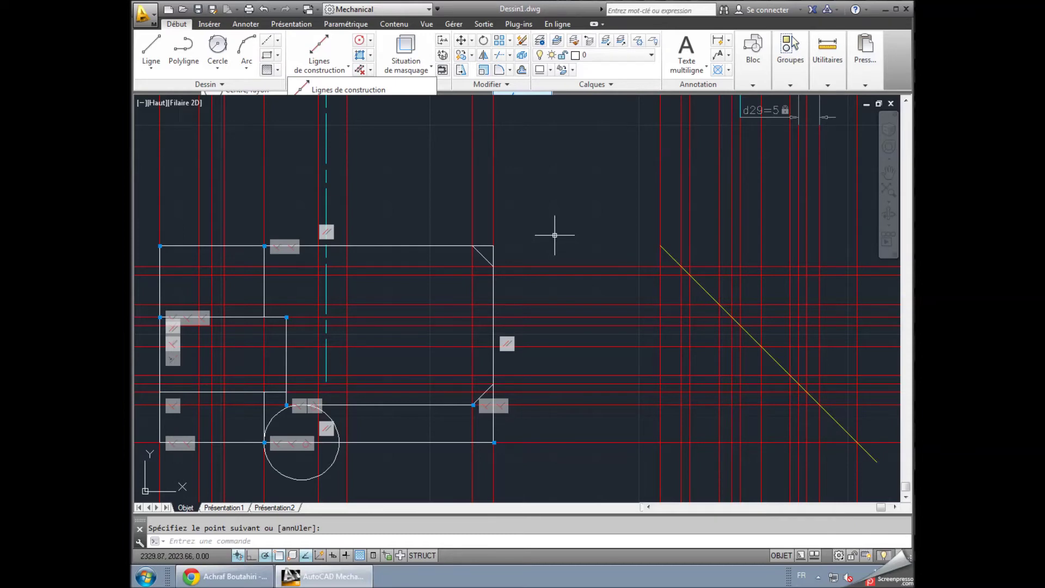
pyautogui.scroll(-2, 553, 235)
pyautogui.moveTo(560, 222); pyautogui.dragTo(557, 269, button='middle')
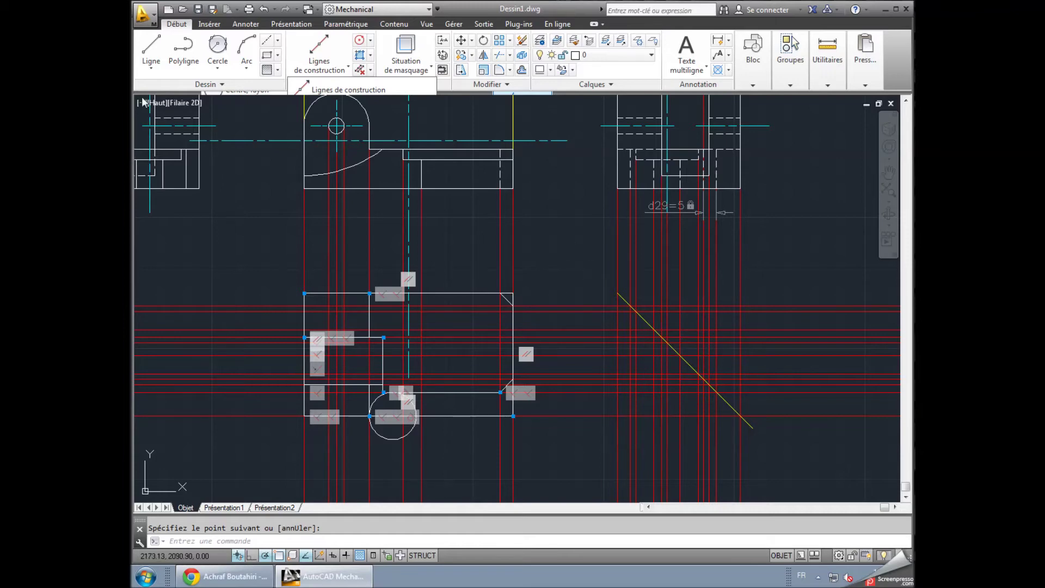
pyautogui.click(153, 49)
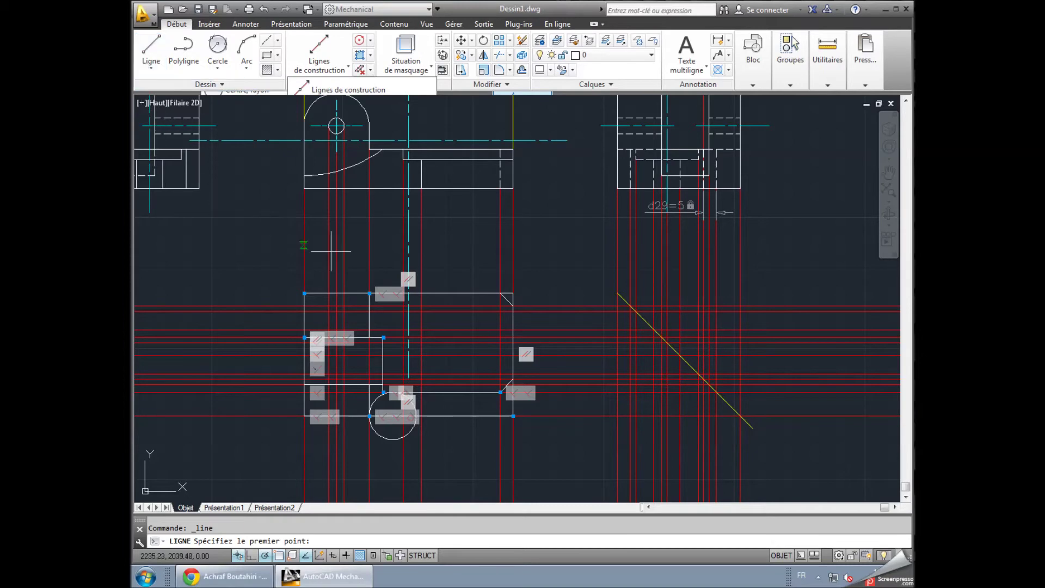
# - Draw a 30-unit horizontal line from the chamfer endpoint inside the top view
pyautogui.click(510, 304)
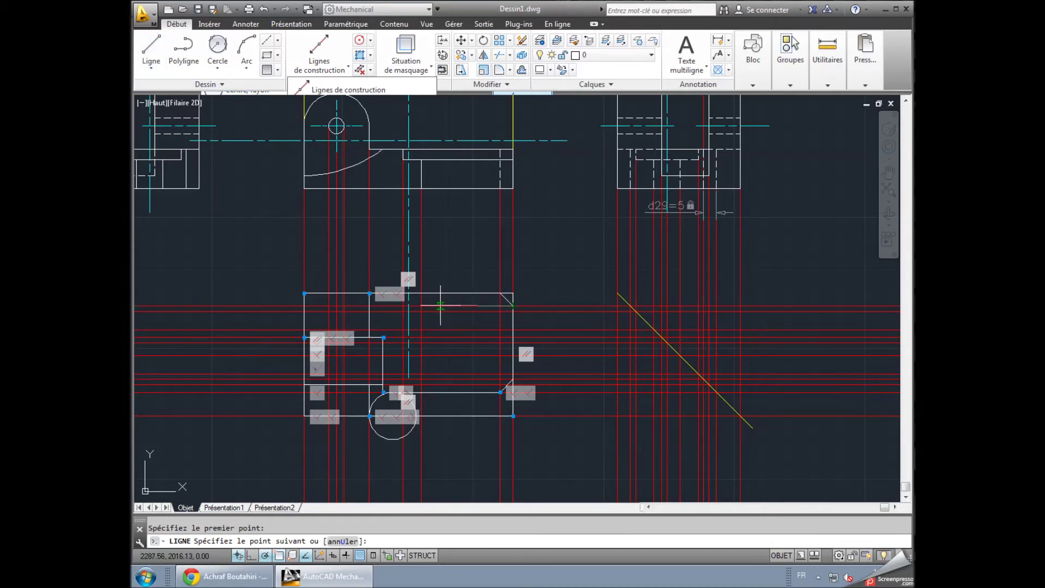
pyautogui.scroll(2, 442, 307)
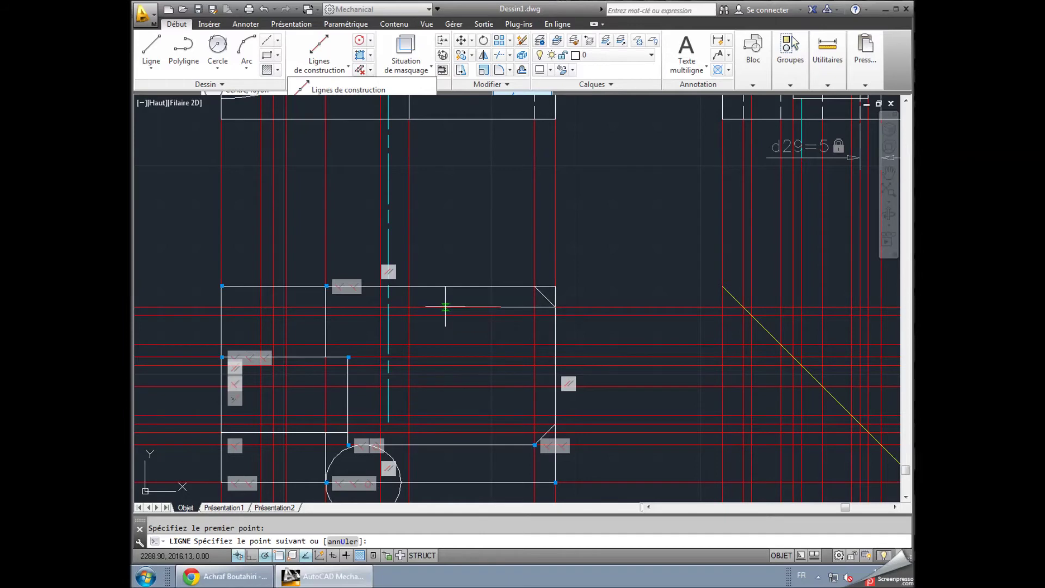
pyautogui.write('30')
pyautogui.press('Return')
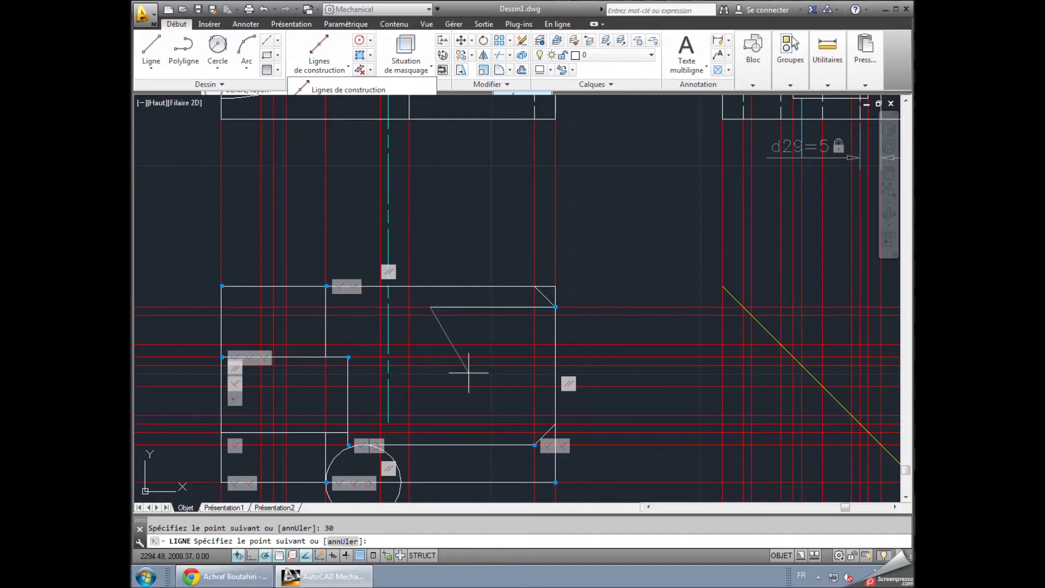
pyautogui.rightClick(467, 247)
pyautogui.click(496, 240)
pyautogui.click(487, 306)
# - Paste copies of the 30-unit line at lower construction lines, forming four parallel inner edges
pyautogui.hotkey('ctrl', 'c')
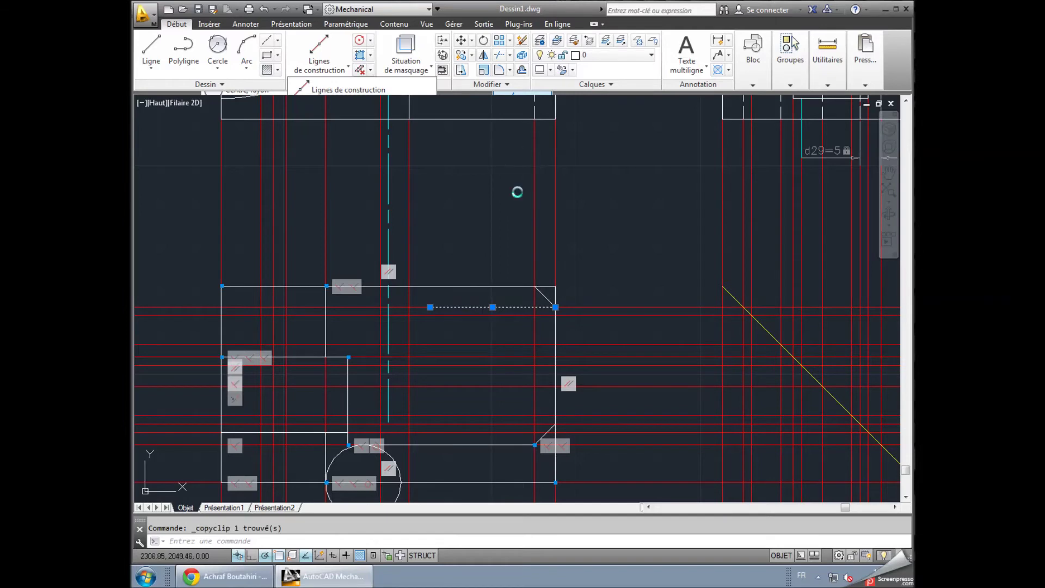
pyautogui.hotkey('ctrl', 'v')
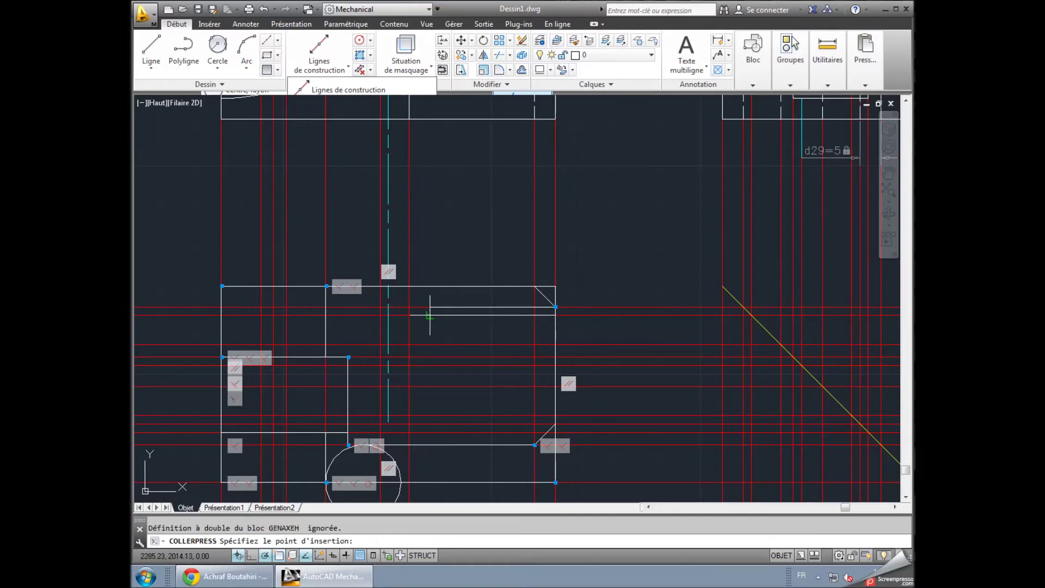
pyautogui.click(429, 314)
pyautogui.hotkey('ctrl', 'v')
pyautogui.click(430, 417)
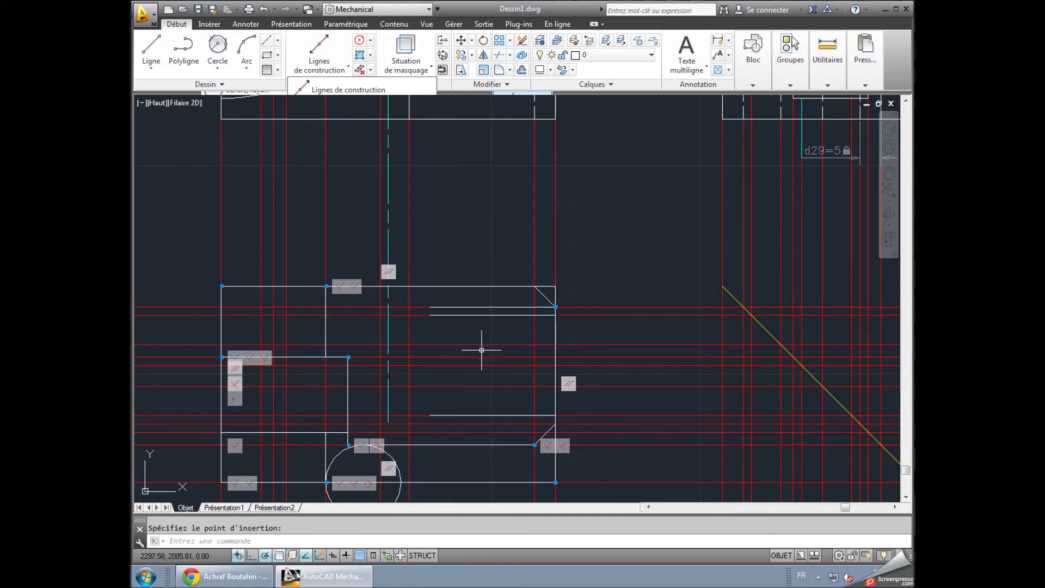
pyautogui.hotkey('ctrl', 'v')
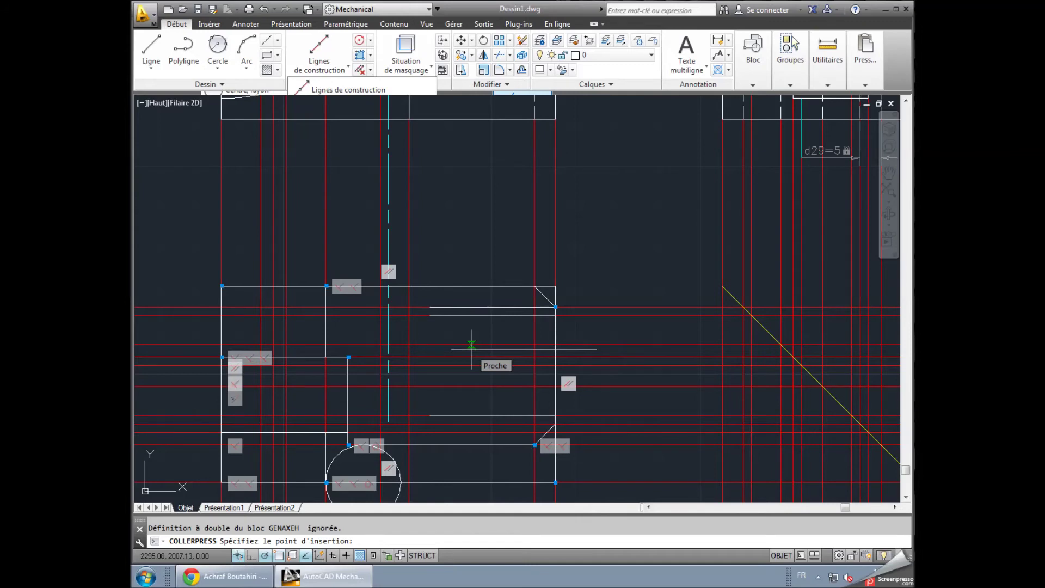
pyautogui.scroll(-2, 580, 223)
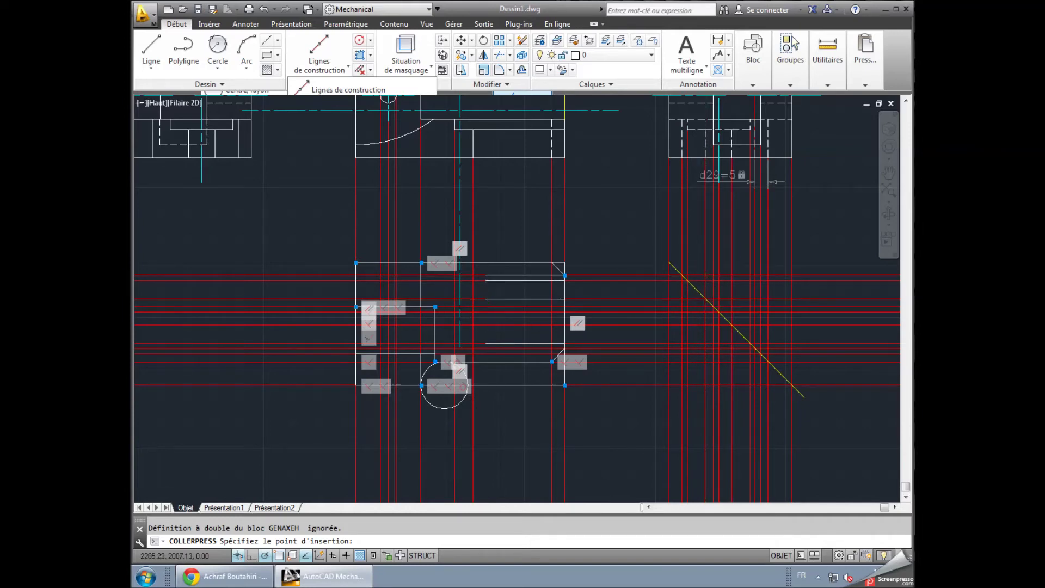
pyautogui.click(487, 299)
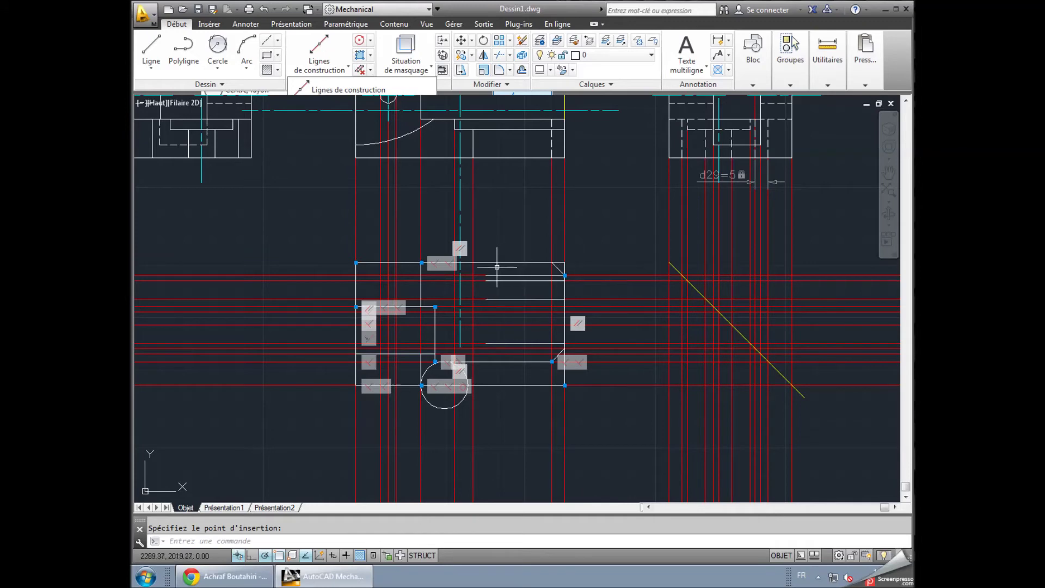
pyautogui.hotkey('ctrl', 'v')
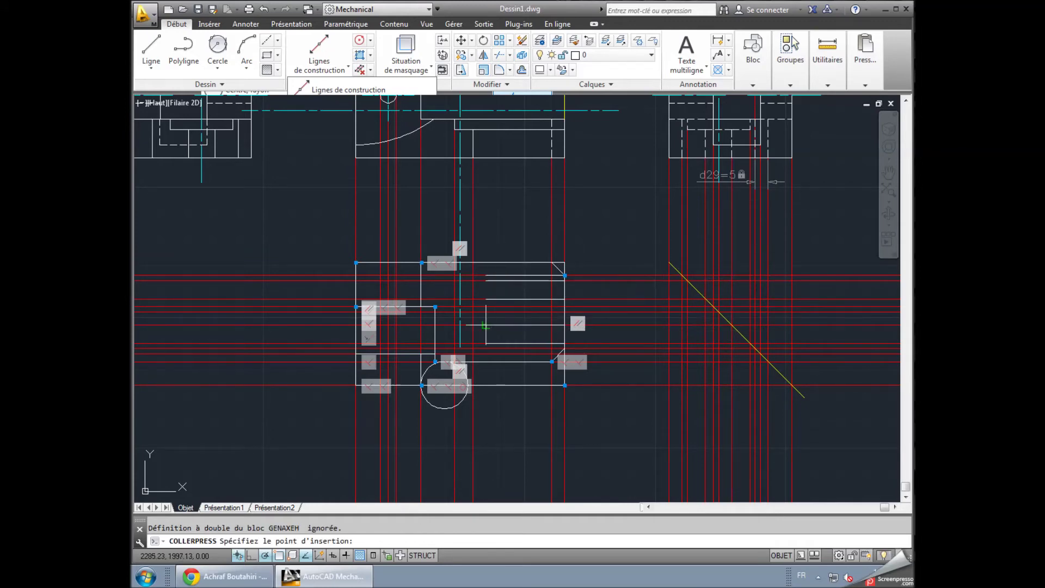
pyautogui.click(485, 325)
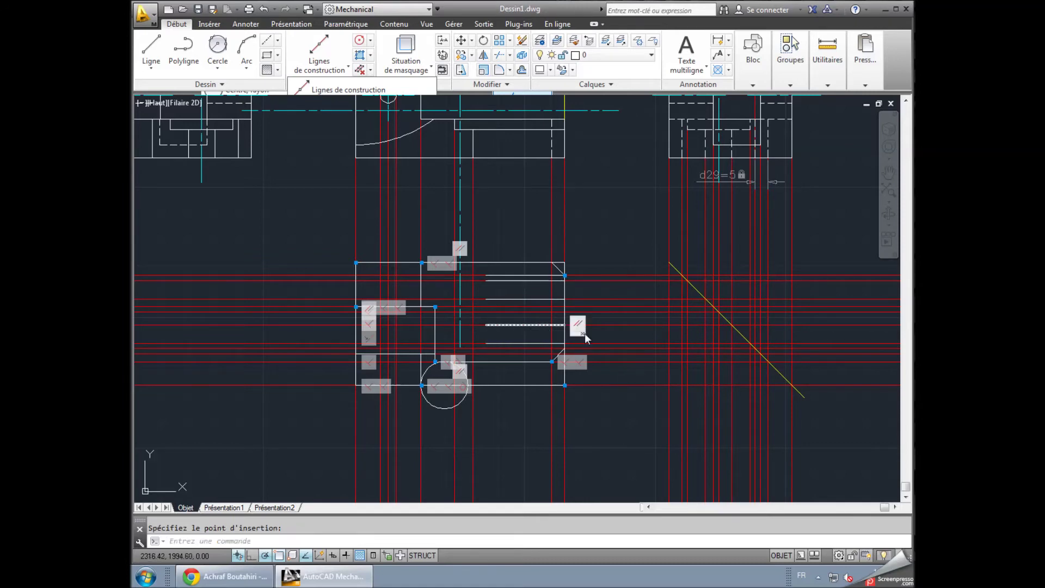
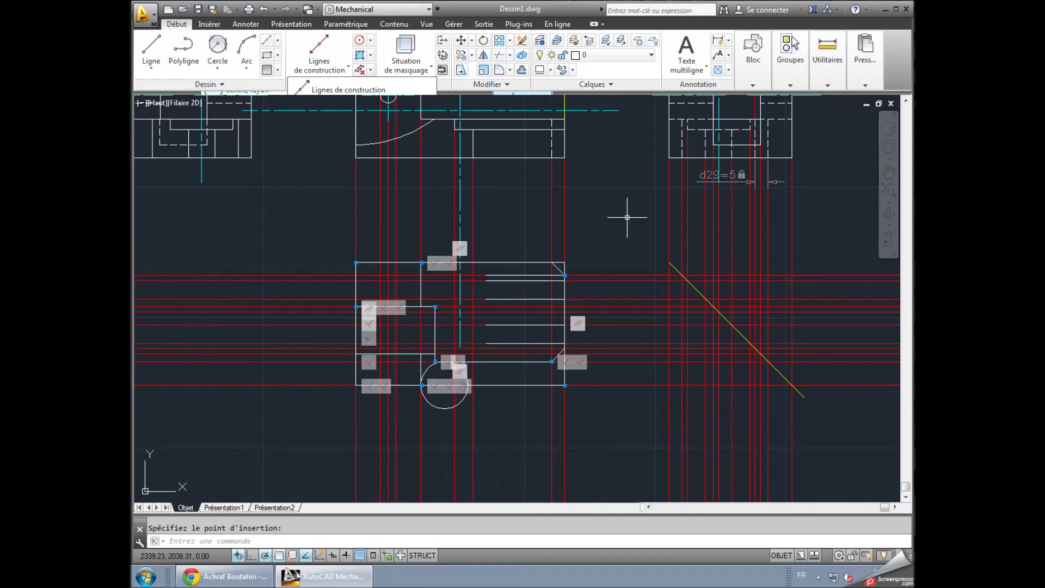
# - Delete the constraint on the front view's short horizontal line
pyautogui.press('Escape')
pyautogui.click(534, 274)
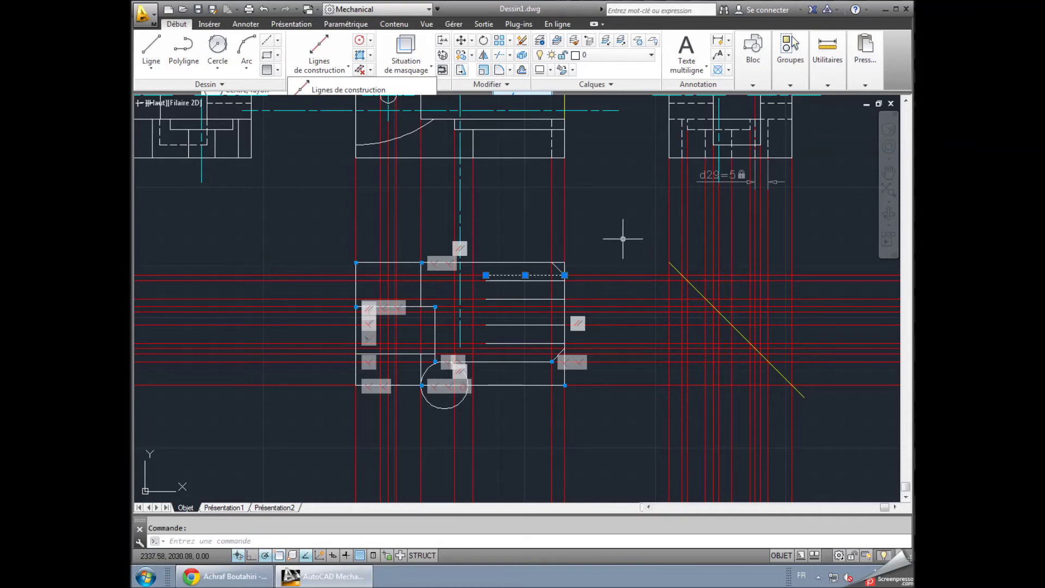
pyautogui.press('Delete')
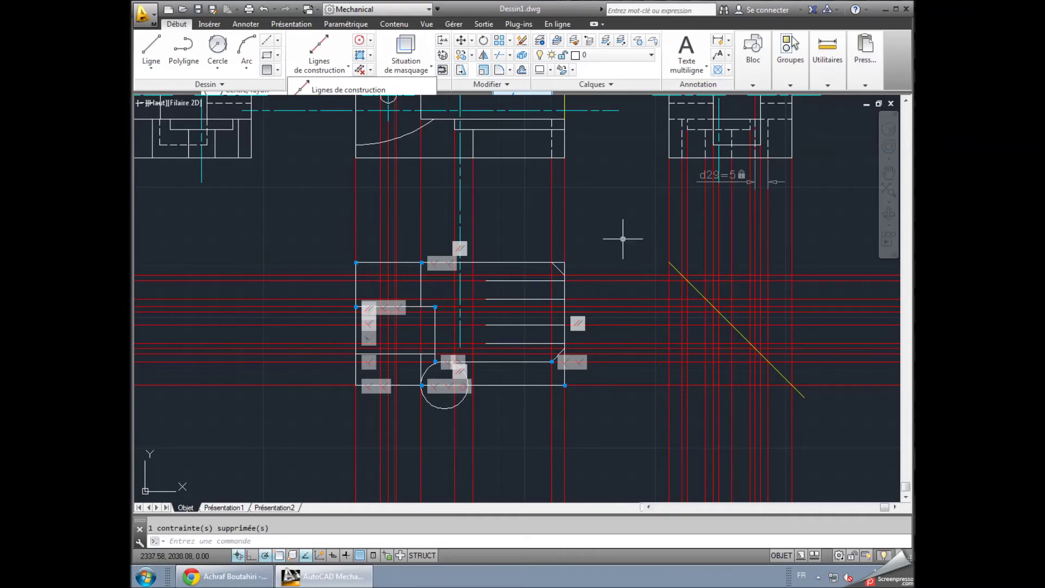
# - Try a Tan, Tan, Rayon circle between two front-view lines, then cancel it
pyautogui.click(219, 48)
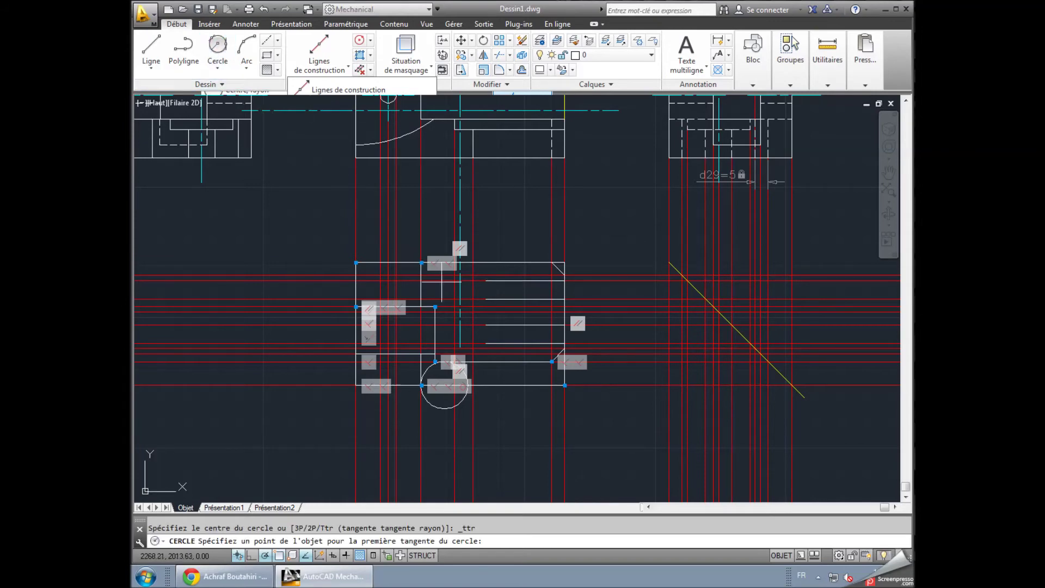
pyautogui.scroll(4, 488, 315)
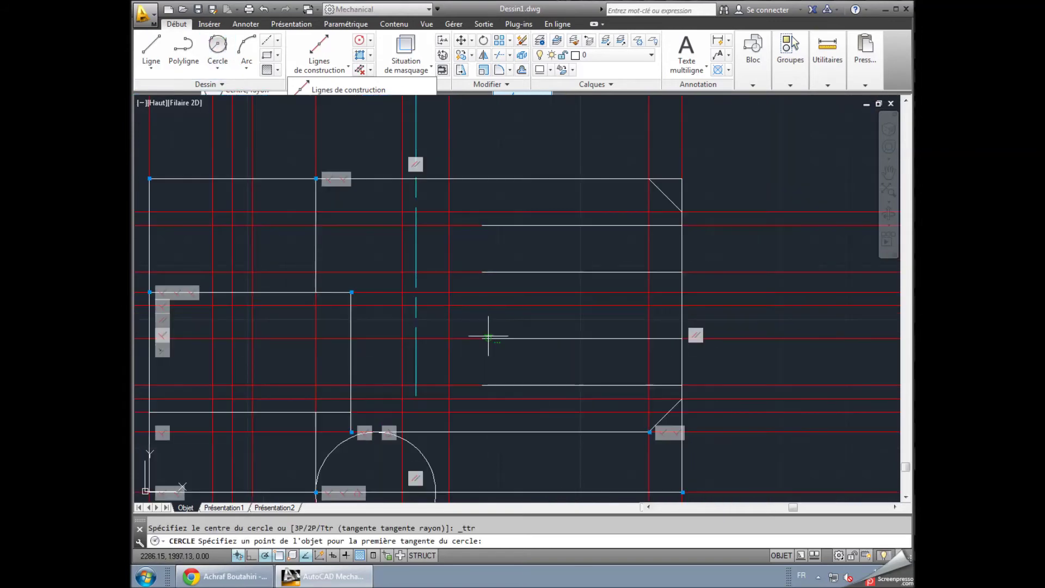
pyautogui.click(485, 338)
pyautogui.click(482, 272)
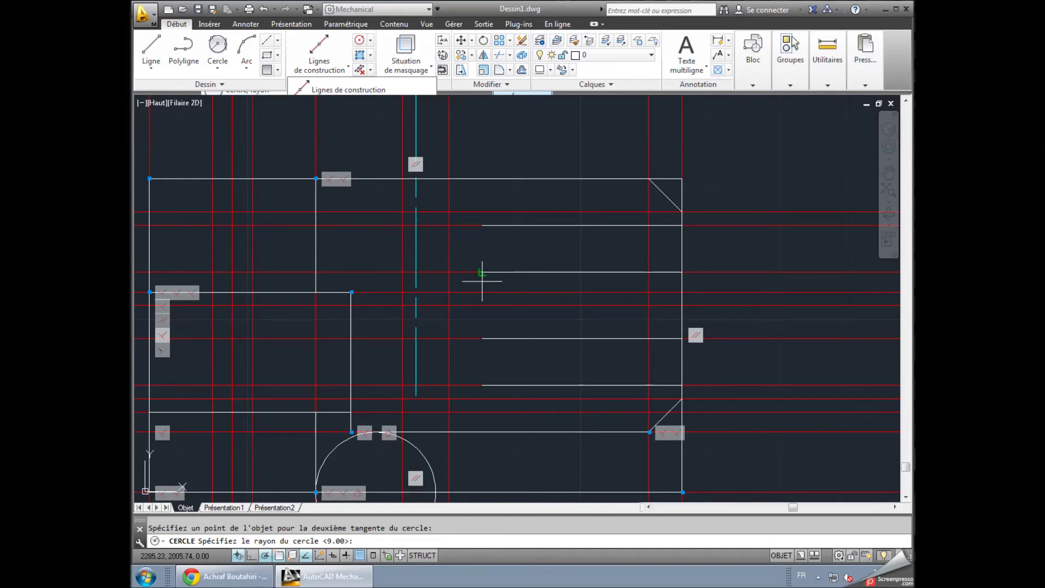
pyautogui.click(482, 305)
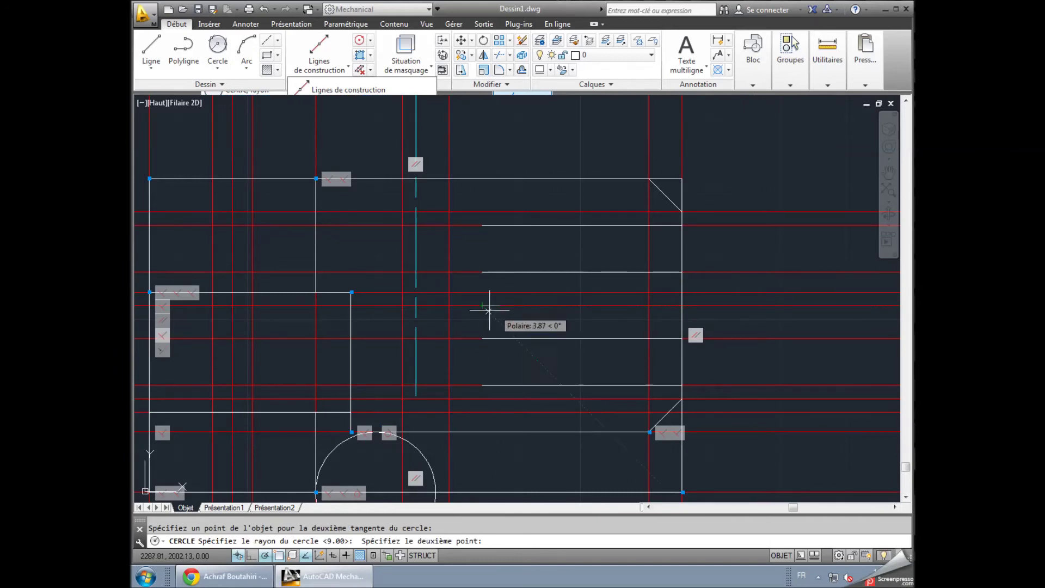
pyautogui.press('Escape')
# - Retry the tangent circle with radius 5 between the upper and lower lines; cancel when it fails
pyautogui.click(218, 44)
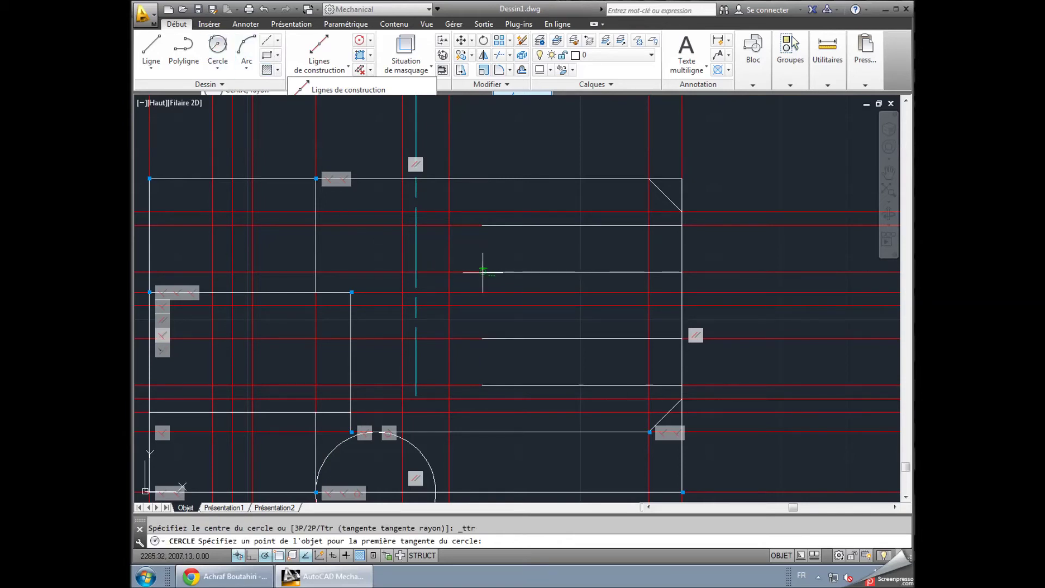
pyautogui.scroll(4, 483, 272)
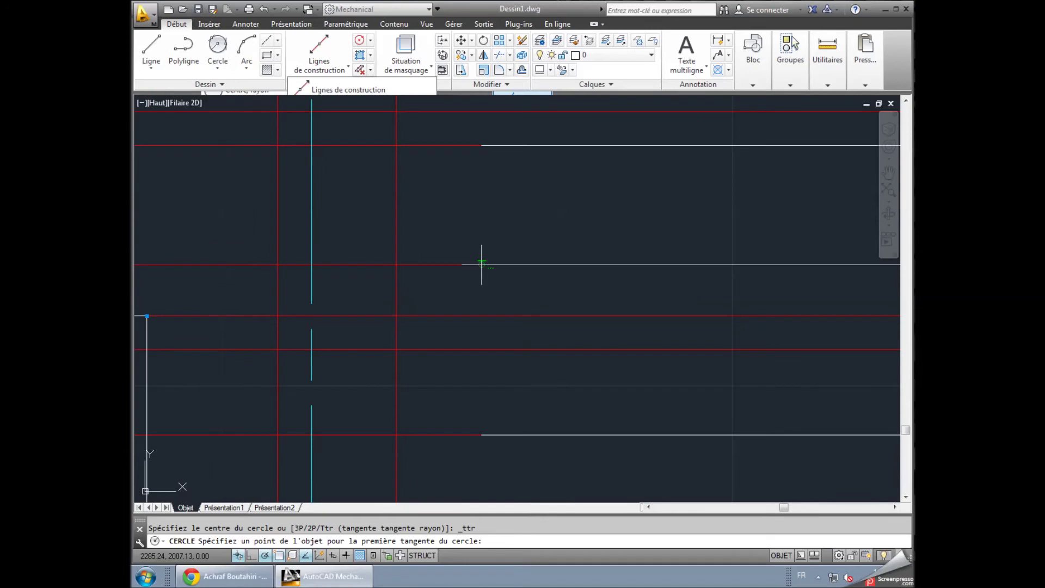
pyautogui.click(481, 264)
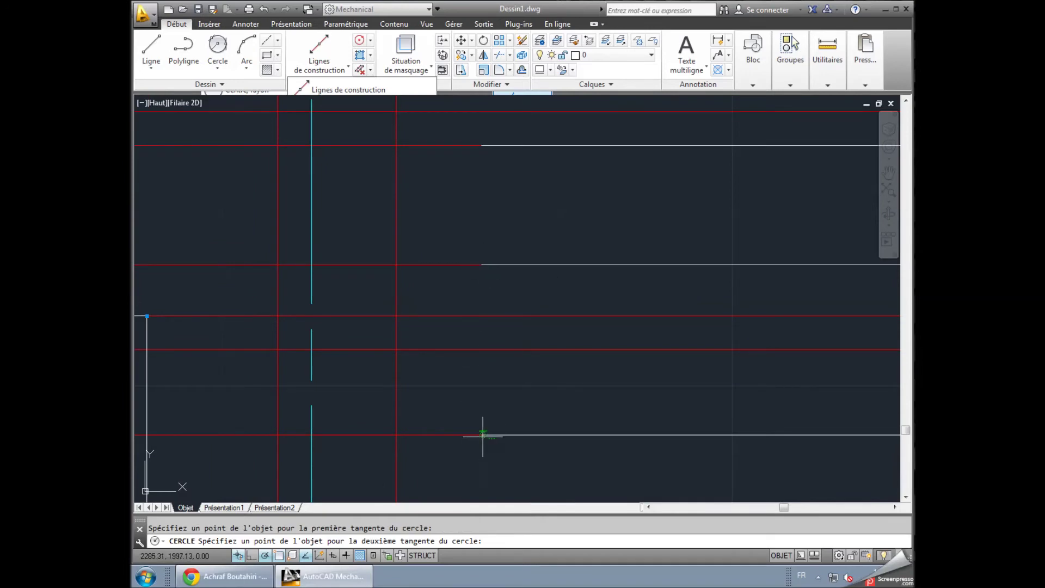
pyautogui.click(482, 435)
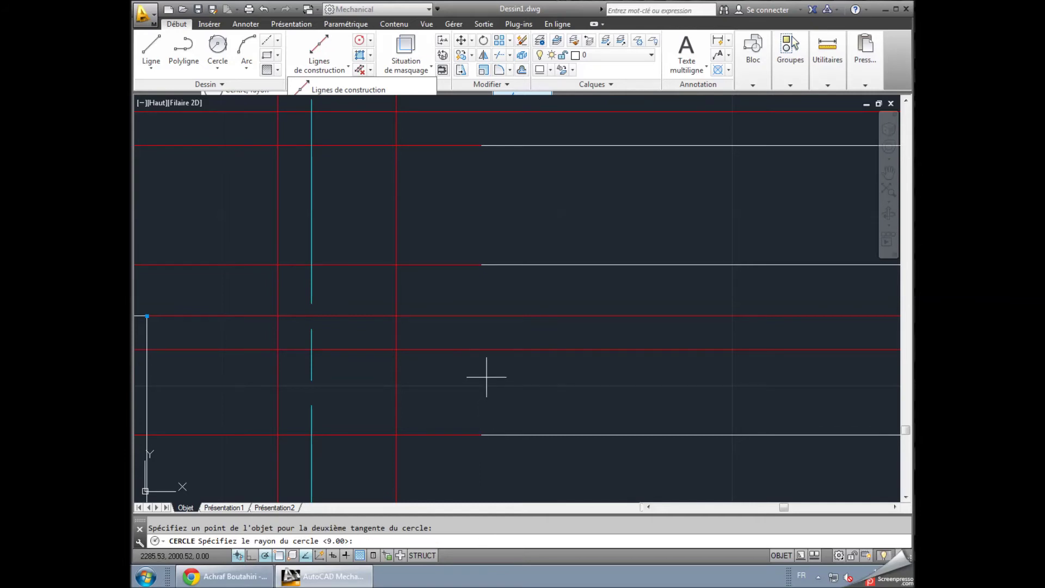
pyautogui.write('5')
pyautogui.press('Return')
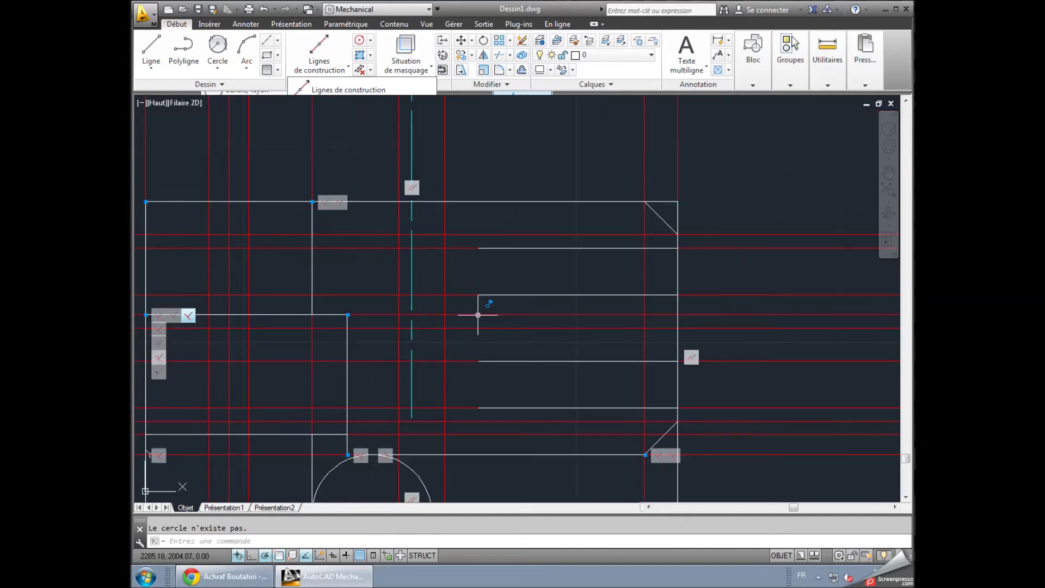
pyautogui.press('Escape')
pyautogui.scroll(-2, 479, 325)
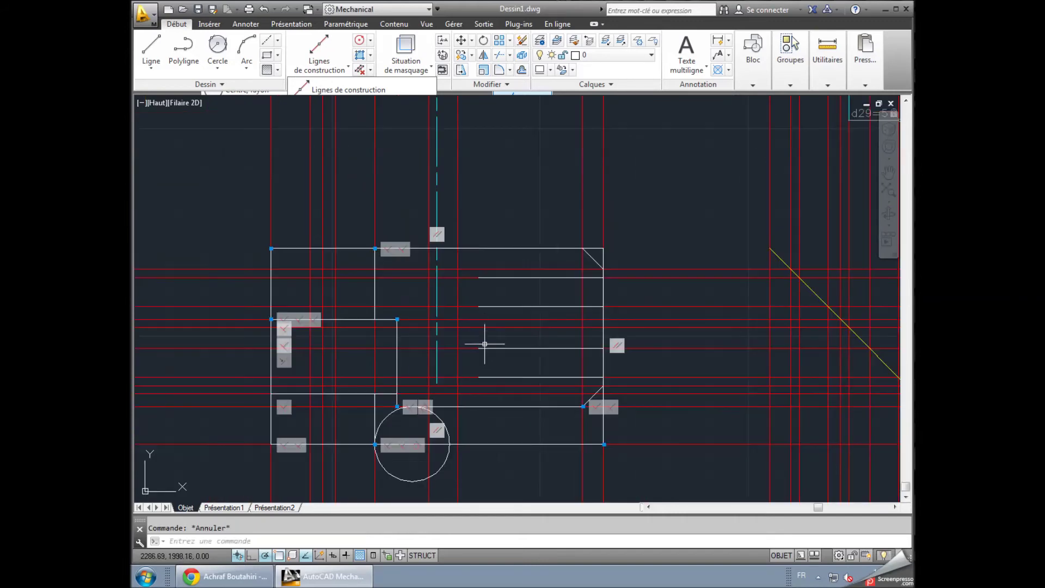
# - Draw a small centre-radius circle between the horizontal lines of the right-hand block
pyautogui.click(217, 68)
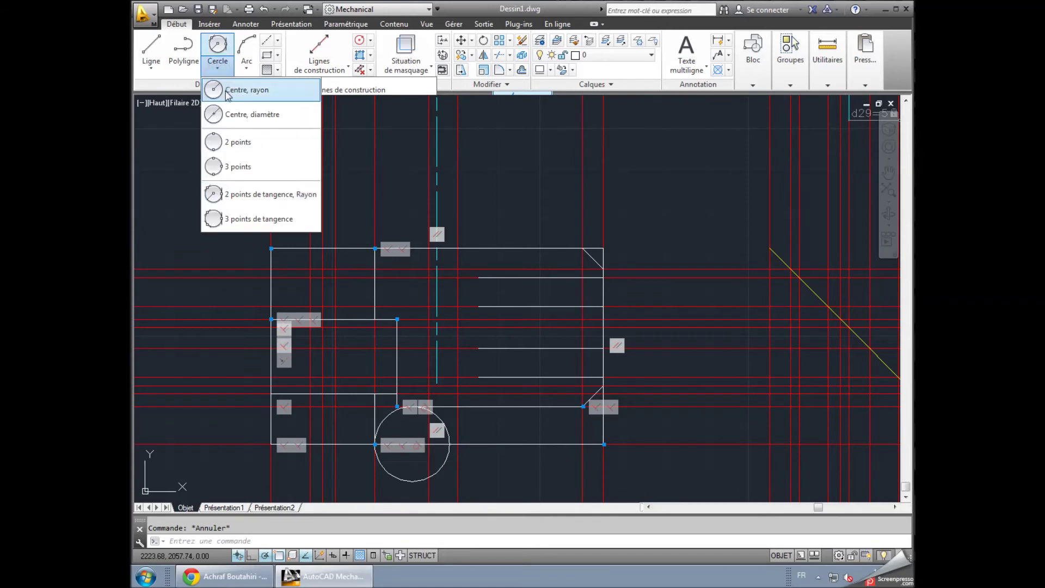
pyautogui.click(227, 93)
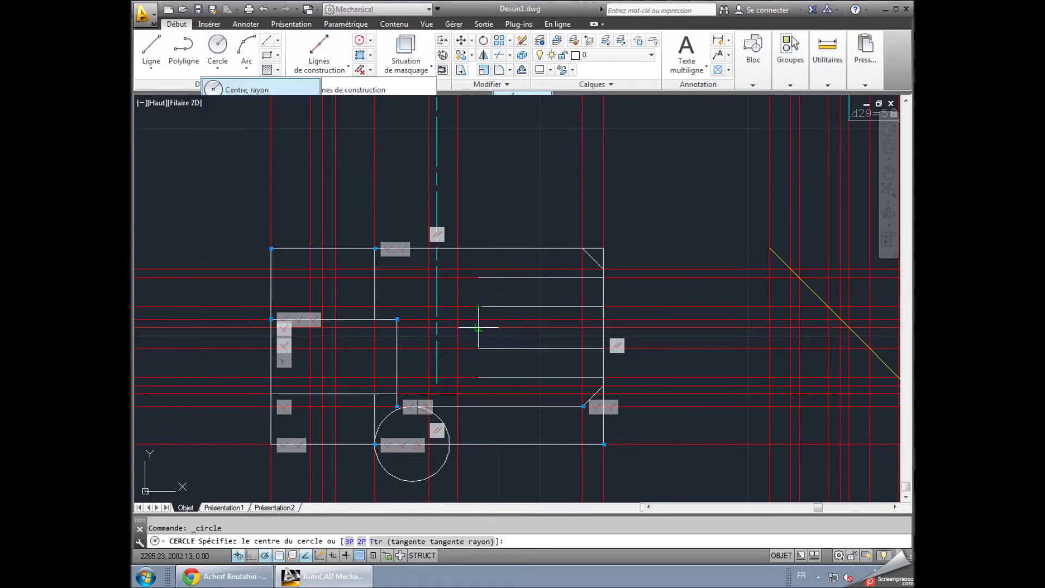
pyautogui.click(478, 327)
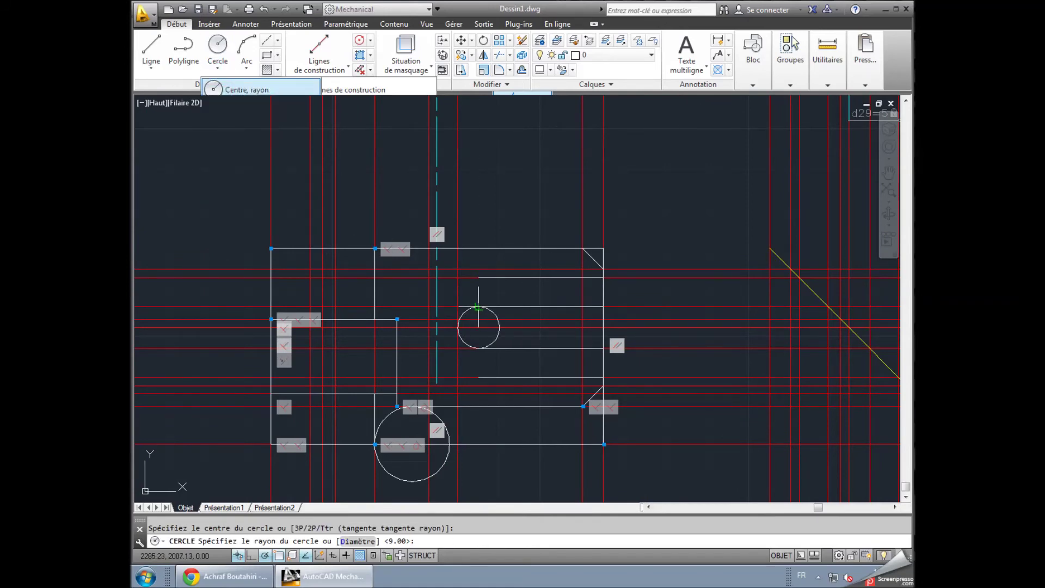
pyautogui.click(478, 308)
# - Add a larger concentric circle reaching the inner horizontal lines
pyautogui.click(218, 46)
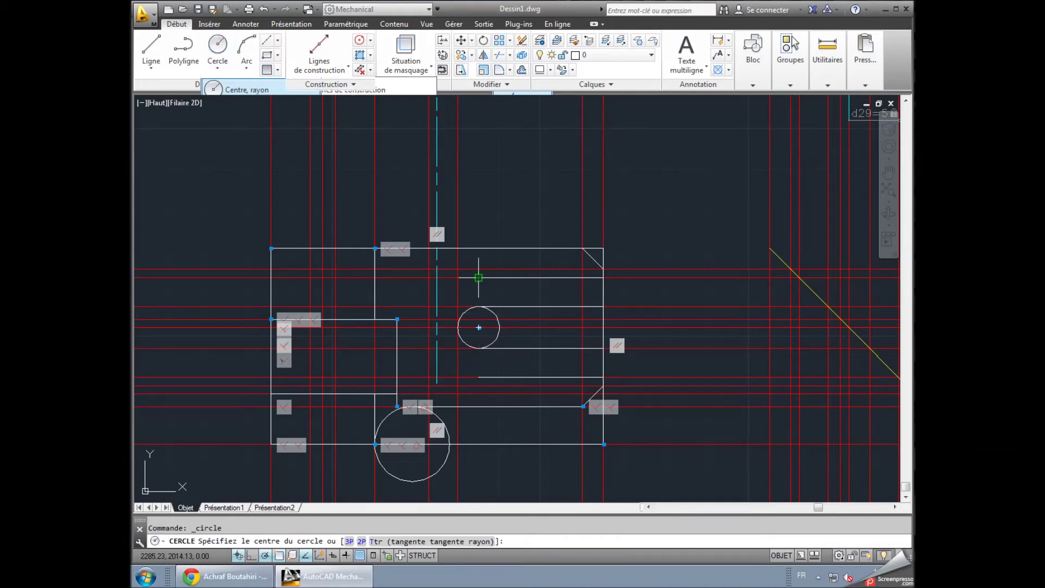
pyautogui.click(478, 327)
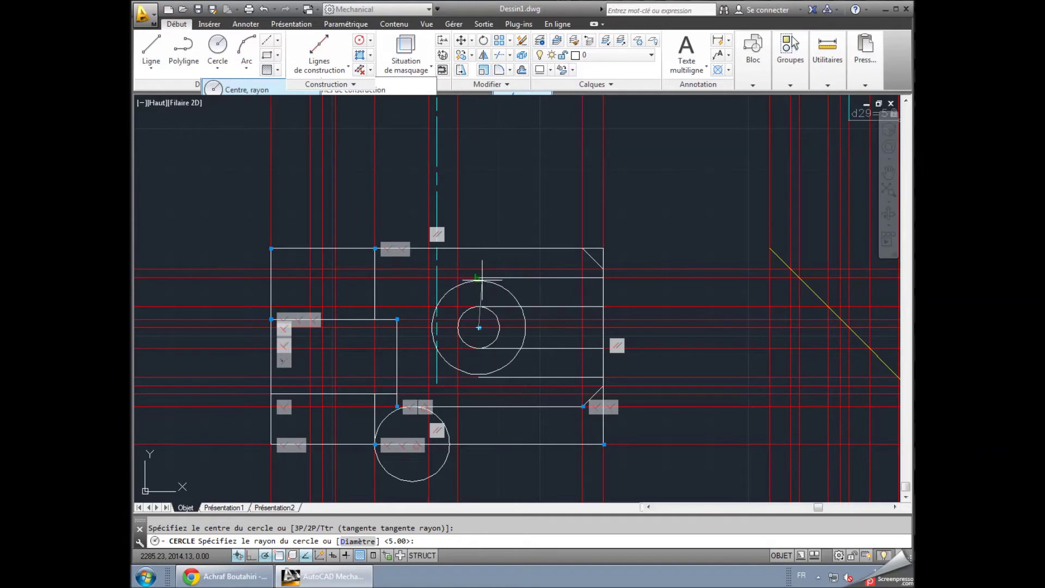
pyautogui.scroll(4, 475, 283)
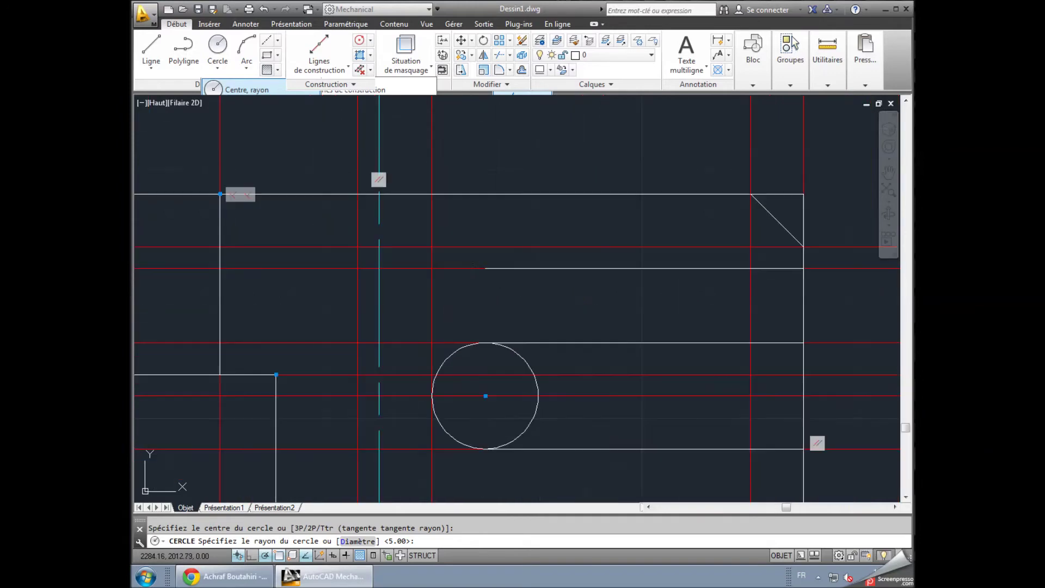
pyautogui.click(485, 268)
pyautogui.press('Escape')
pyautogui.scroll(-2, 487, 304)
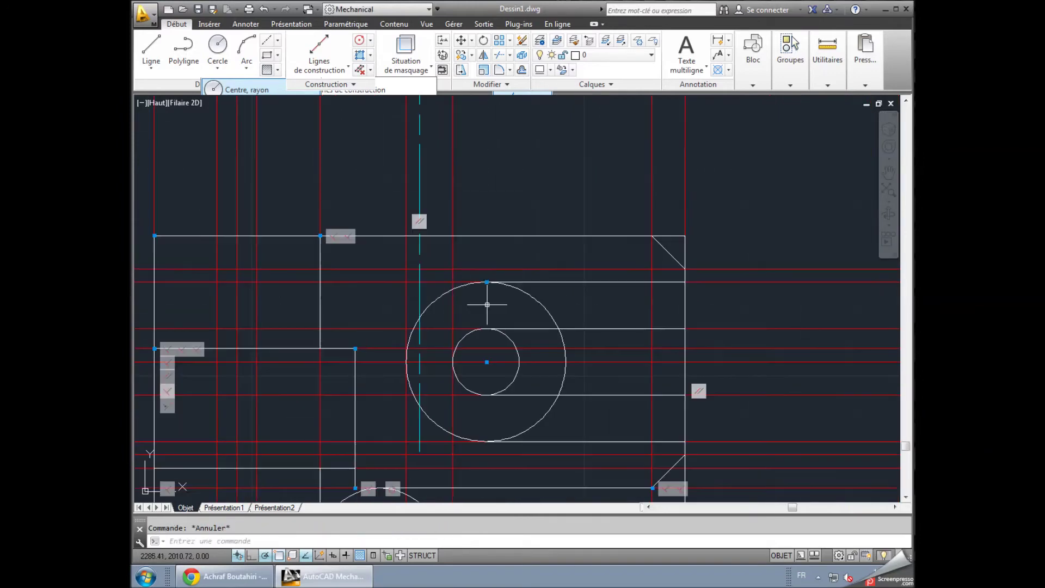
pyautogui.moveTo(501, 248); pyautogui.dragTo(524, 151, button='middle')
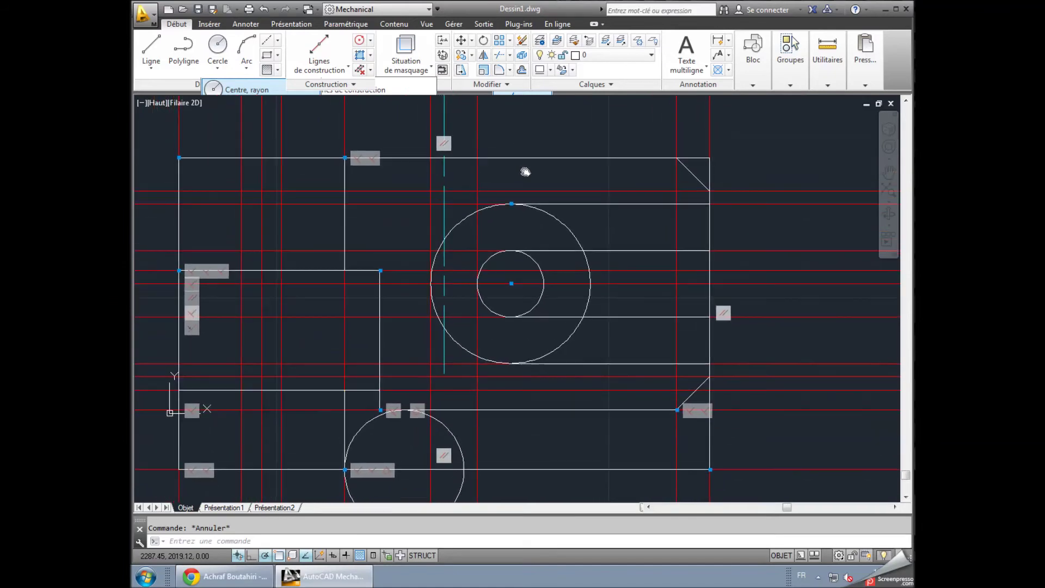
pyautogui.scroll(-2, 525, 151)
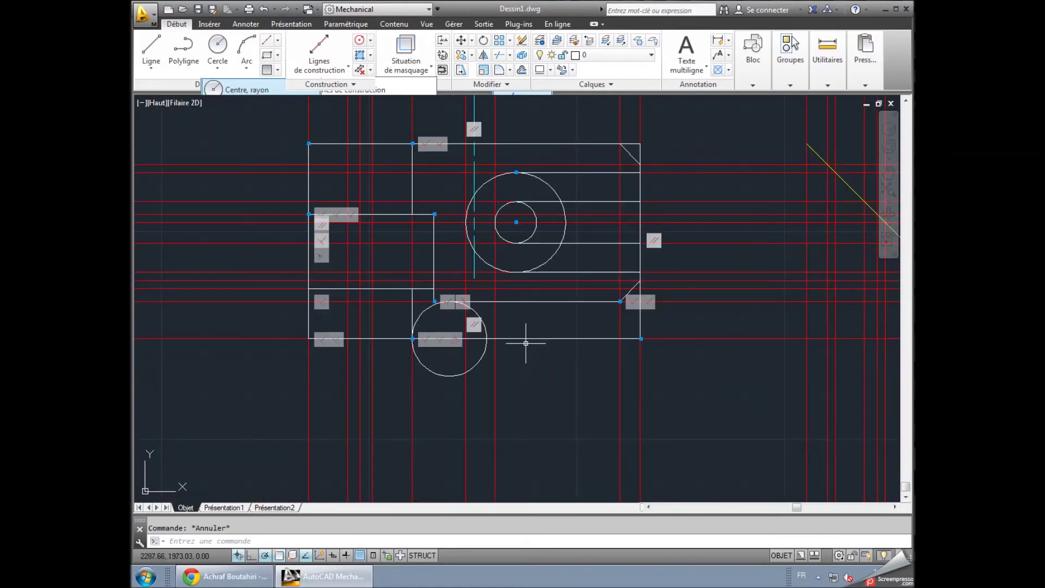
# - Auto-constrain the front view's 17 objects with 30 constraints and hide all constraint bars
pyautogui.click(345, 24)
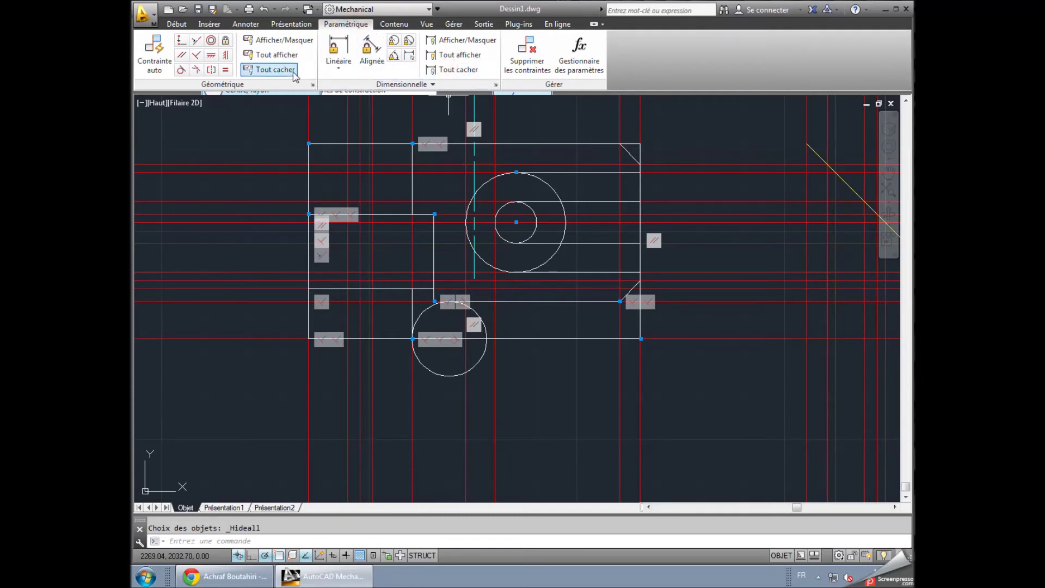
pyautogui.click(275, 69)
pyautogui.moveTo(276, 359); pyautogui.dragTo(275, 398, button='middle')
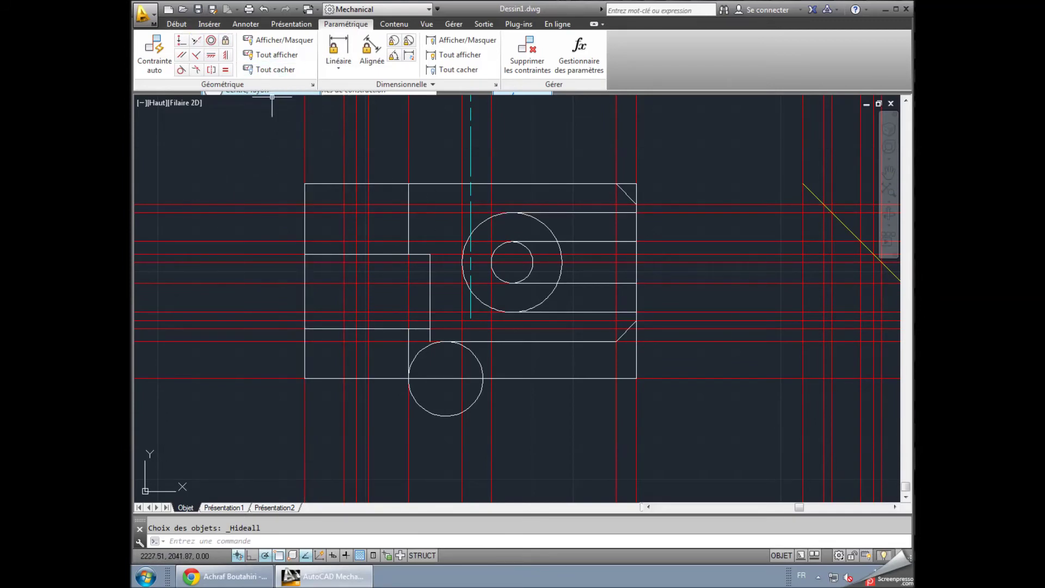
pyautogui.click(298, 149)
pyautogui.click(682, 435)
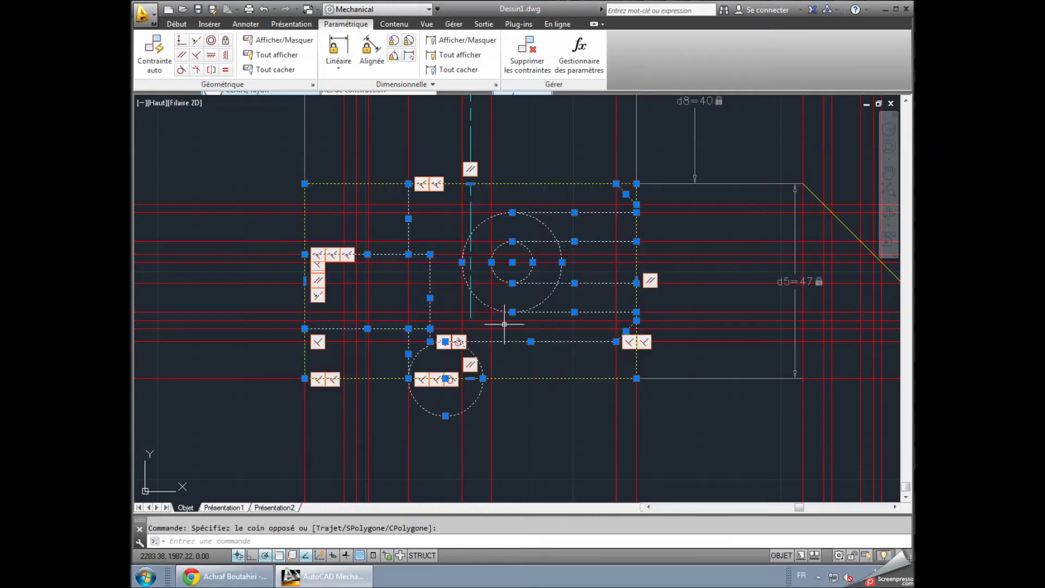
pyautogui.click(152, 57)
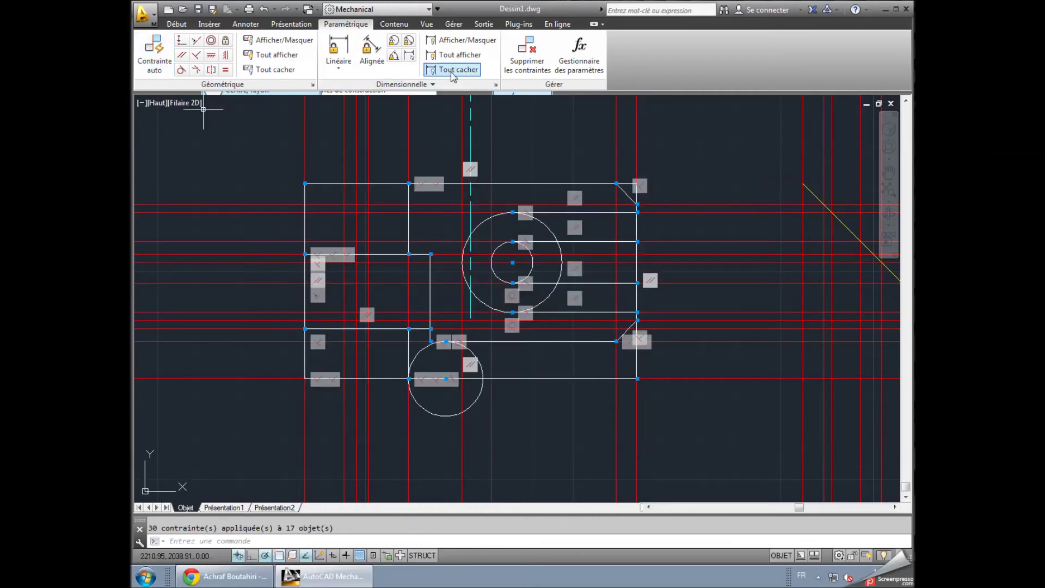
pyautogui.click(277, 77)
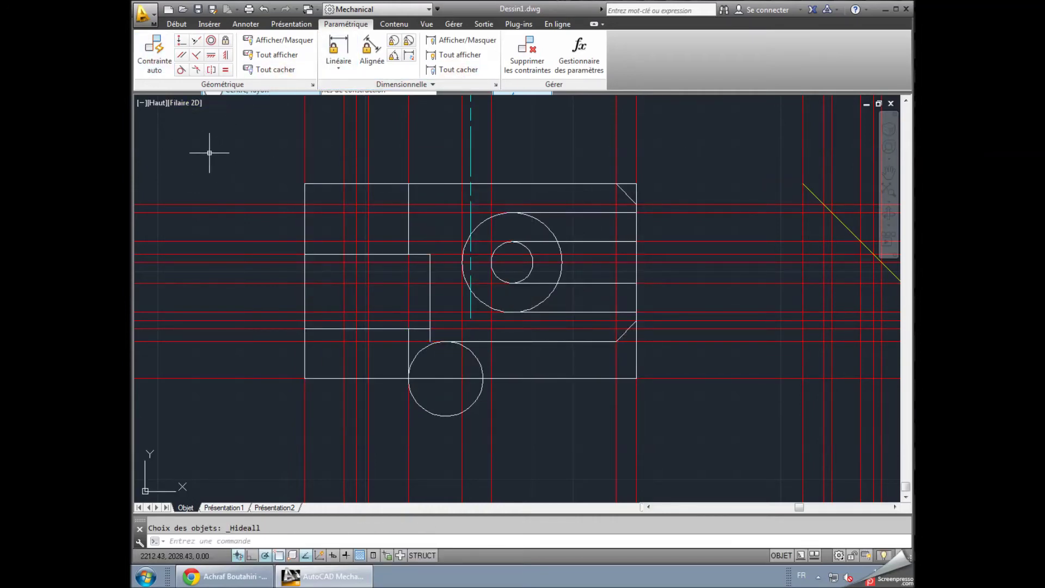
pyautogui.click(177, 24)
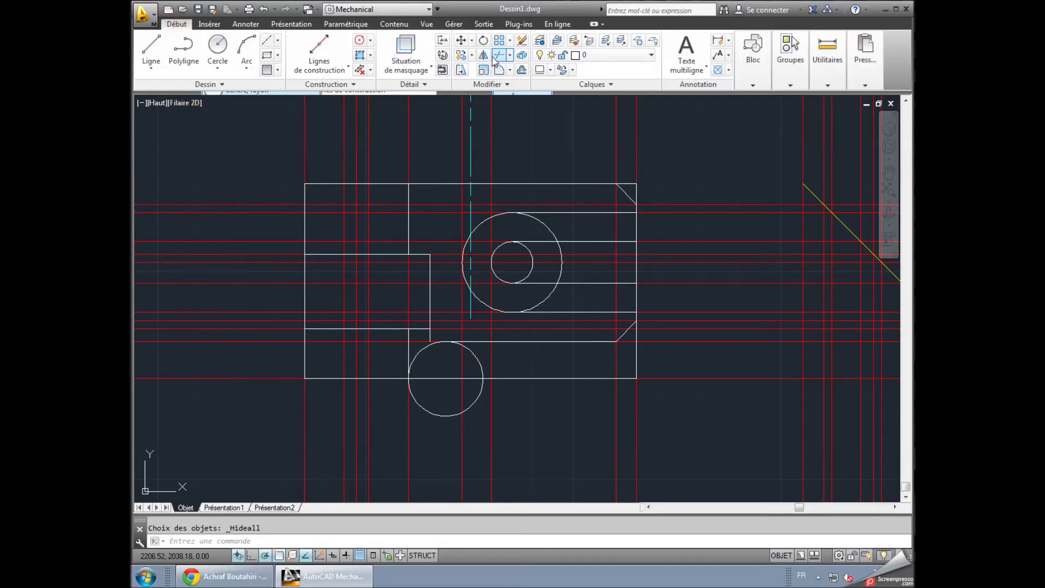
# - Trim the circle's right half, its leftover tail and the bottom edge back to the corner arc
pyautogui.click(497, 55)
pyautogui.click(264, 164)
pyautogui.click(677, 462)
pyautogui.press('Return')
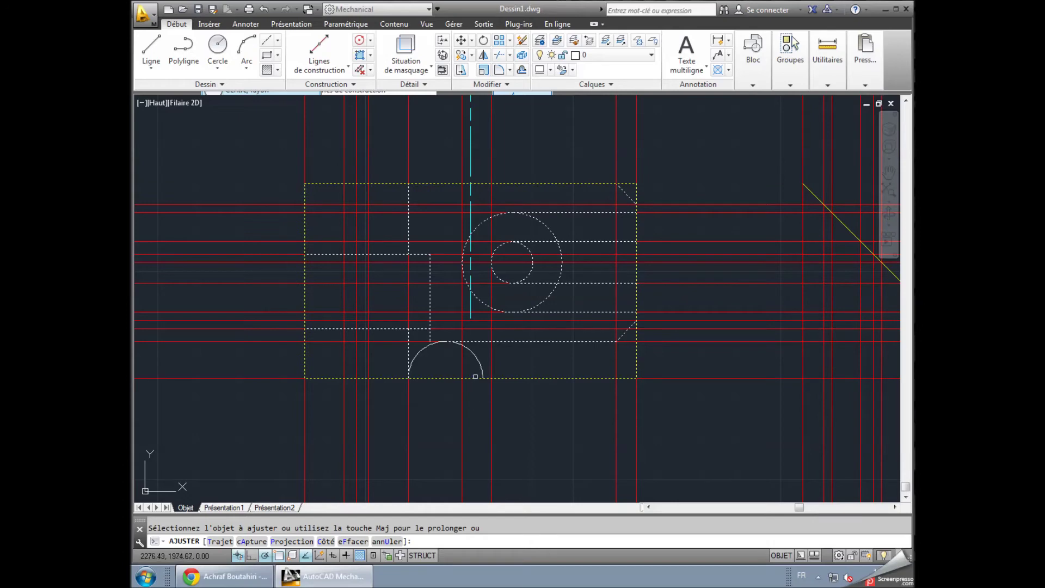
pyautogui.click(482, 366)
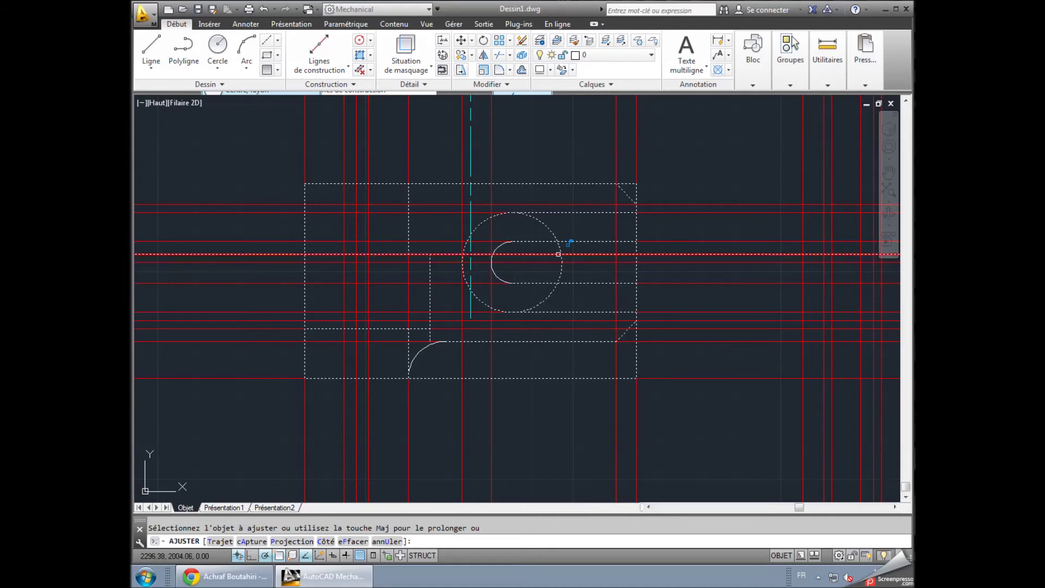
pyautogui.click(561, 265)
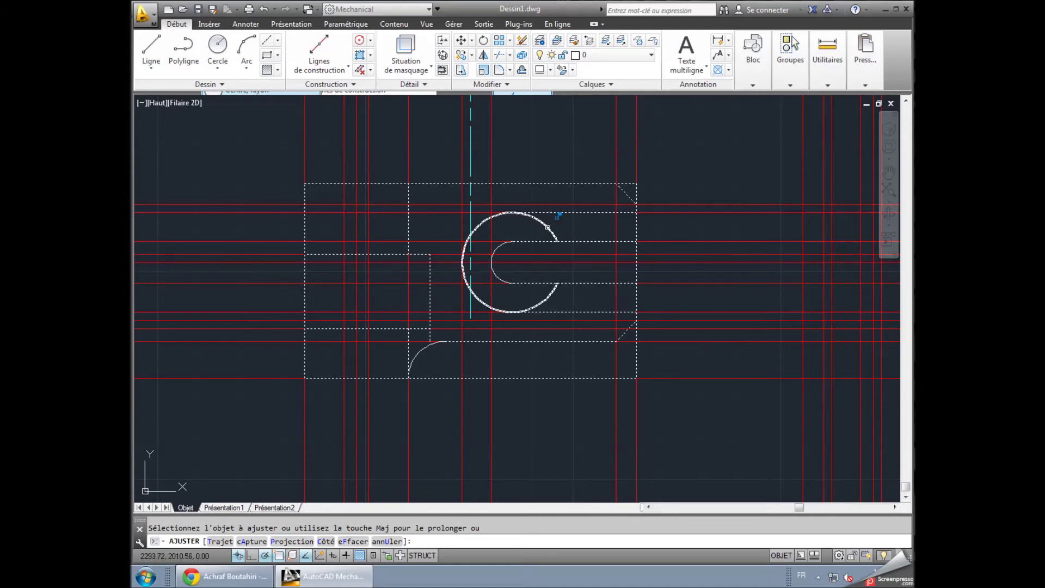
pyautogui.click(551, 294)
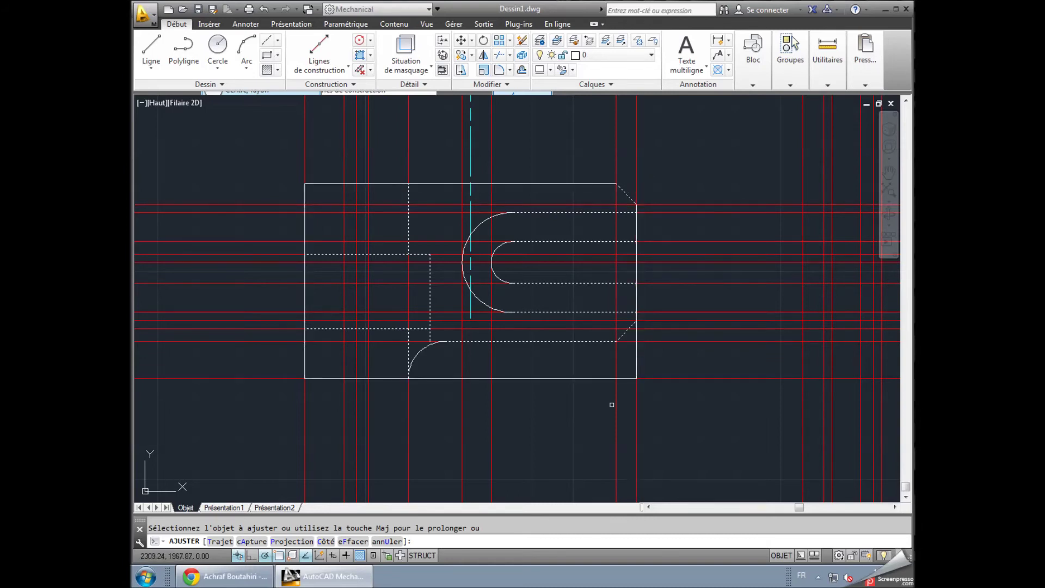
pyautogui.click(573, 378)
pyautogui.click(469, 378)
pyautogui.press('Escape')
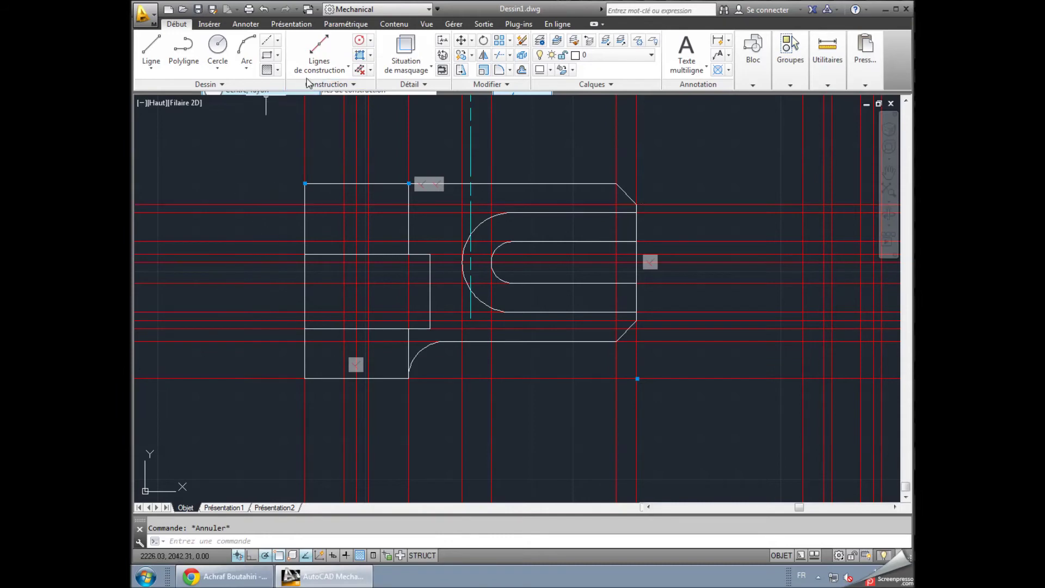
# - Erase all the red construction lines
pyautogui.scroll(-4, 348, 272)
pyautogui.scroll(-2, 348, 271)
pyautogui.scroll(2, 348, 270)
pyautogui.click(360, 70)
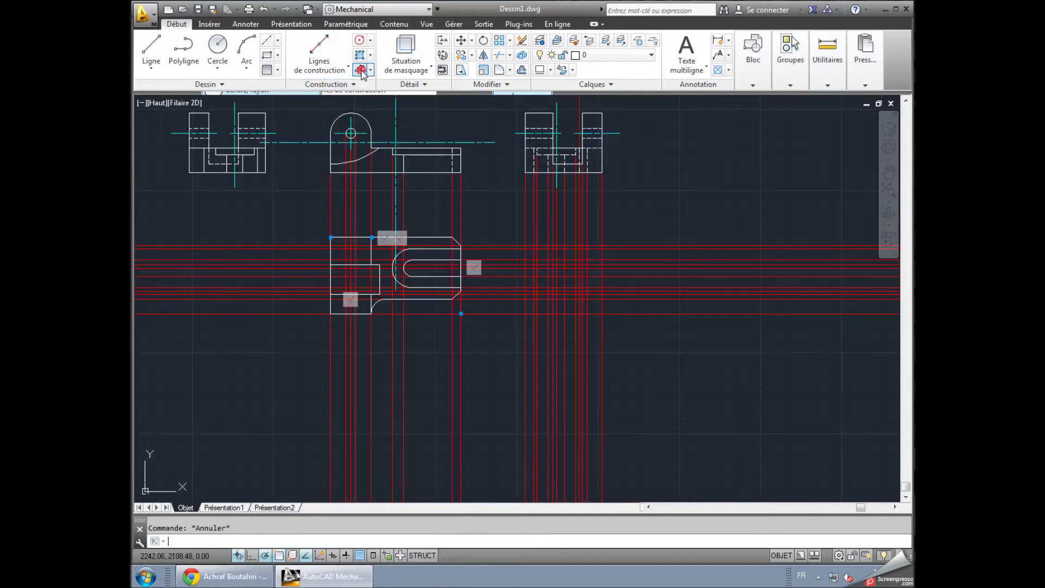
pyautogui.click(457, 319)
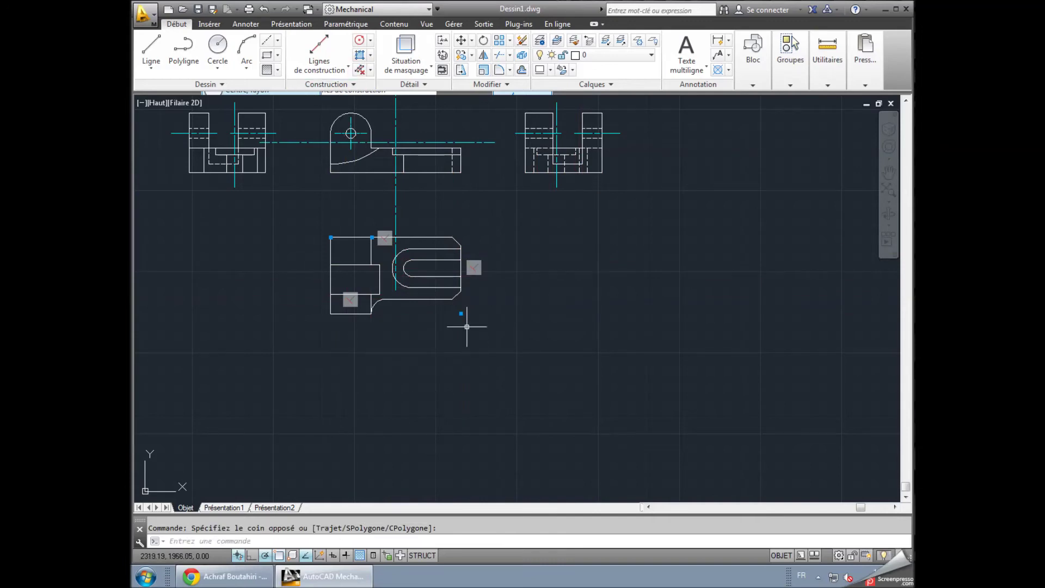
pyautogui.click(465, 322)
pyautogui.click(461, 314)
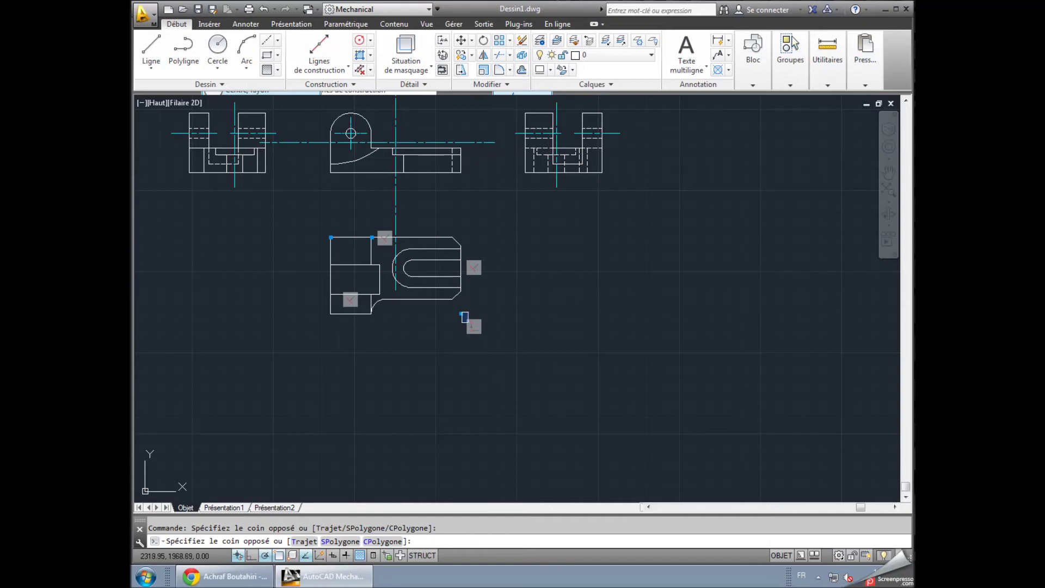
pyautogui.click(462, 319)
pyautogui.click(461, 314)
pyautogui.click(460, 316)
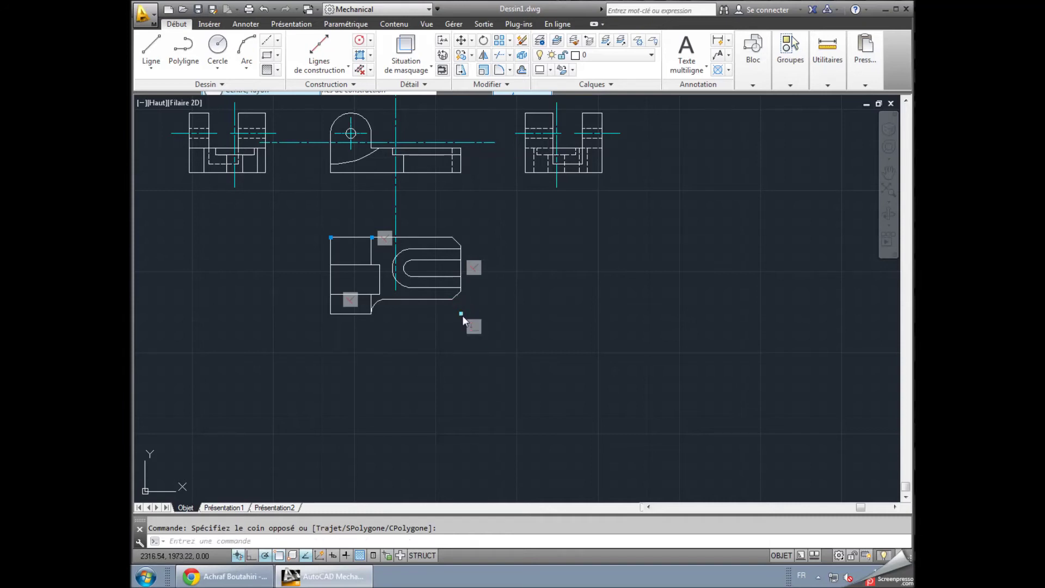
pyautogui.click(461, 313)
pyautogui.scroll(2, 442, 333)
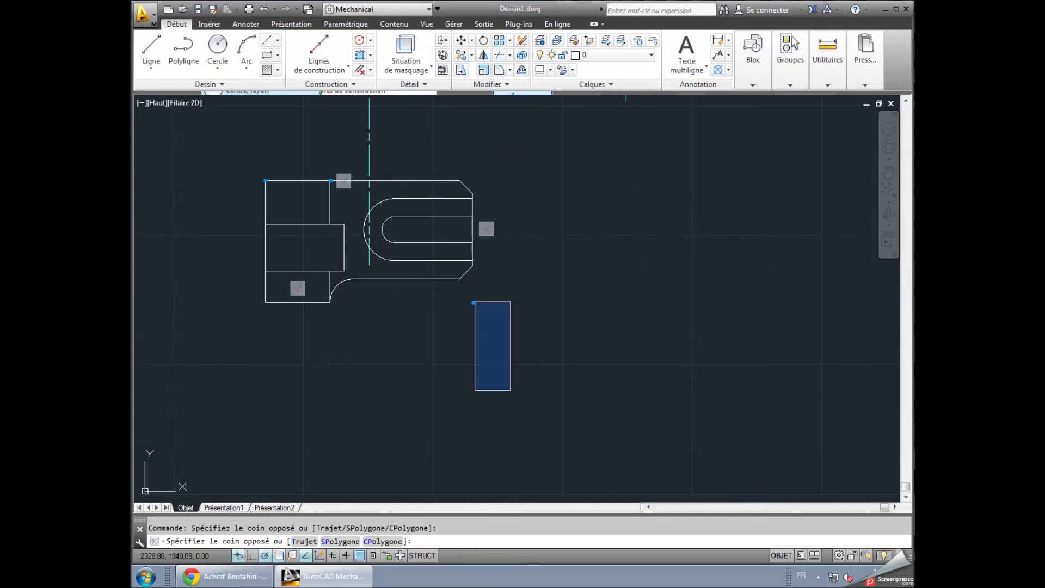
pyautogui.click(519, 374)
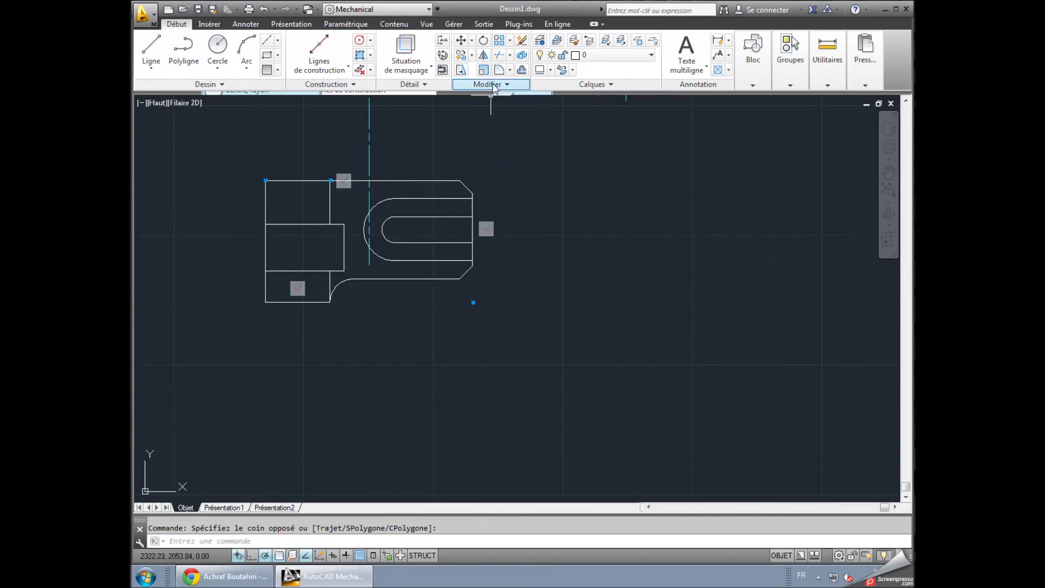
# - Trim the top view's right edge across the slot, opening the U-shaped fork end
pyautogui.click(505, 59)
pyautogui.click(228, 157)
pyautogui.click(508, 336)
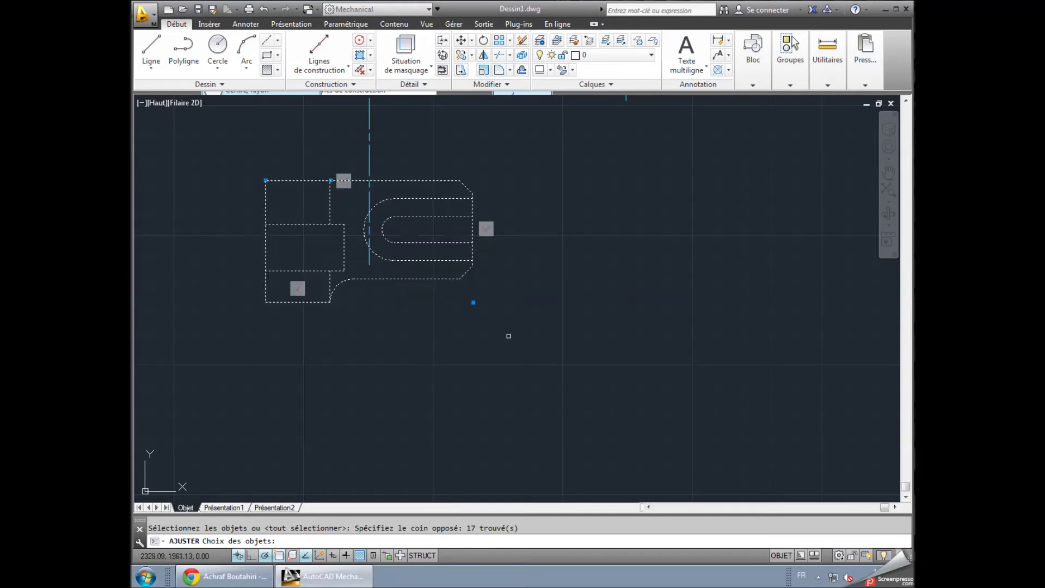
pyautogui.press('Return')
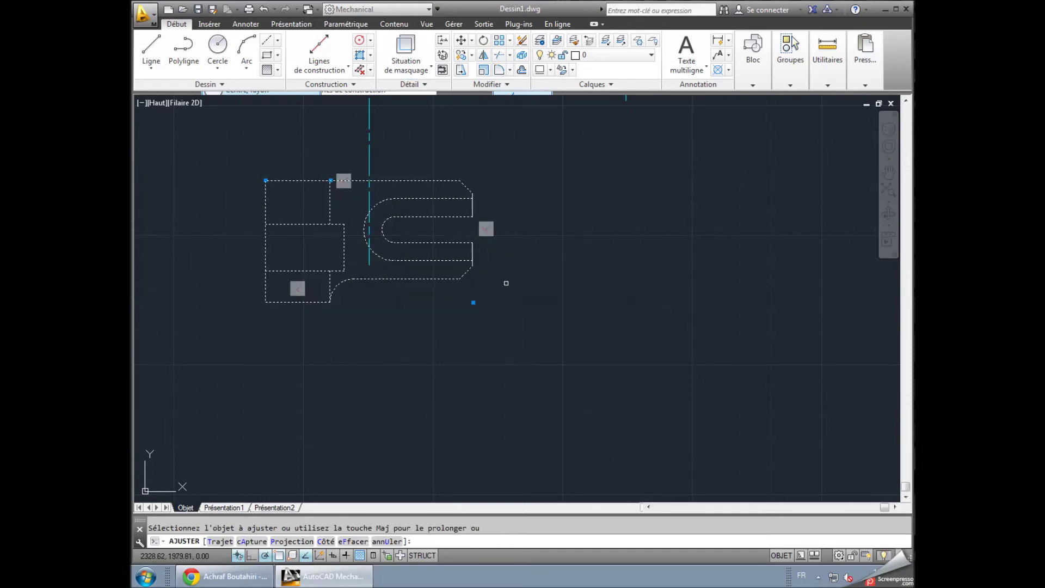
pyautogui.press('Escape')
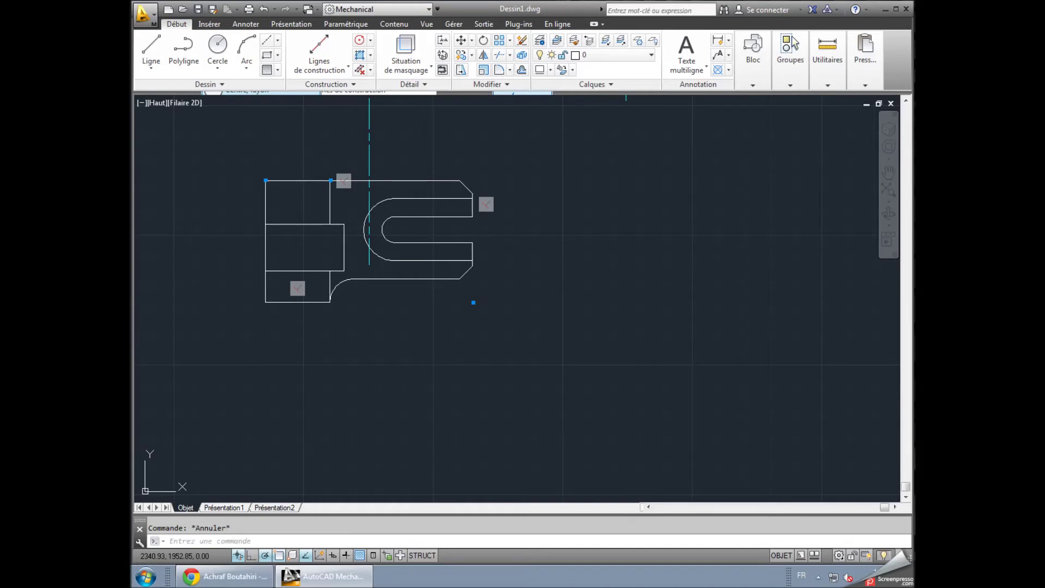
pyautogui.moveTo(385, 362)
pyautogui.mouseDown(button='middle')
pyautogui.moveTo(453, 447)
pyautogui.moveTo(468, 494)
pyautogui.mouseUp(button='middle')
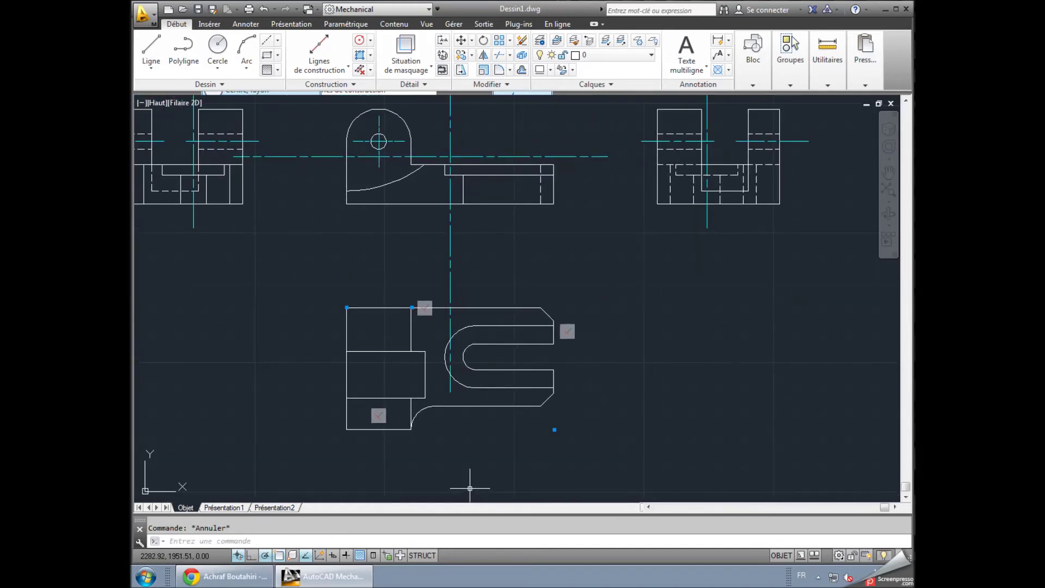
# - Draw a vertical line below the hole from the top view's top edge to its bottom edge
pyautogui.click(151, 49)
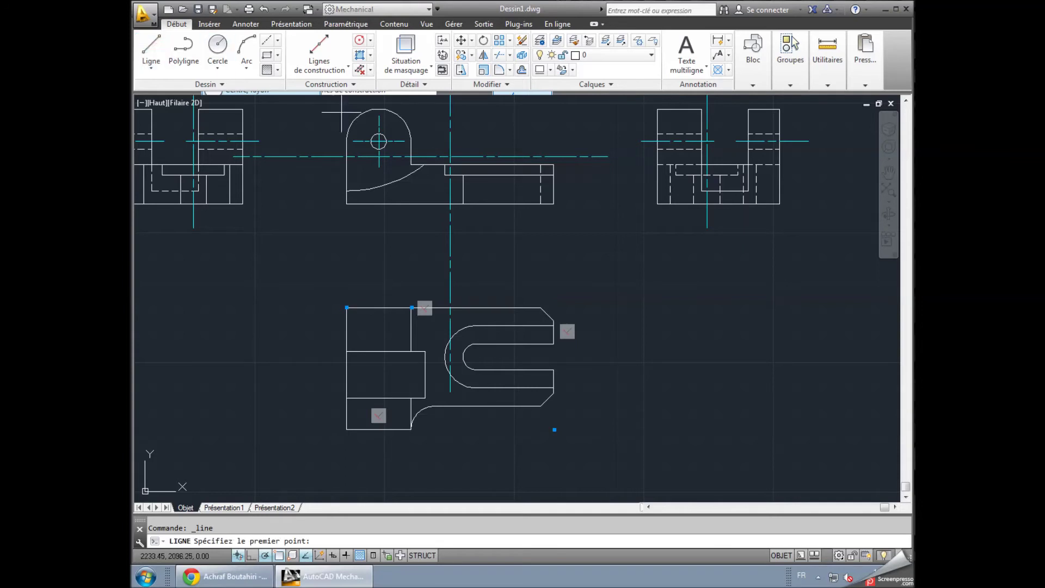
pyautogui.click(370, 307)
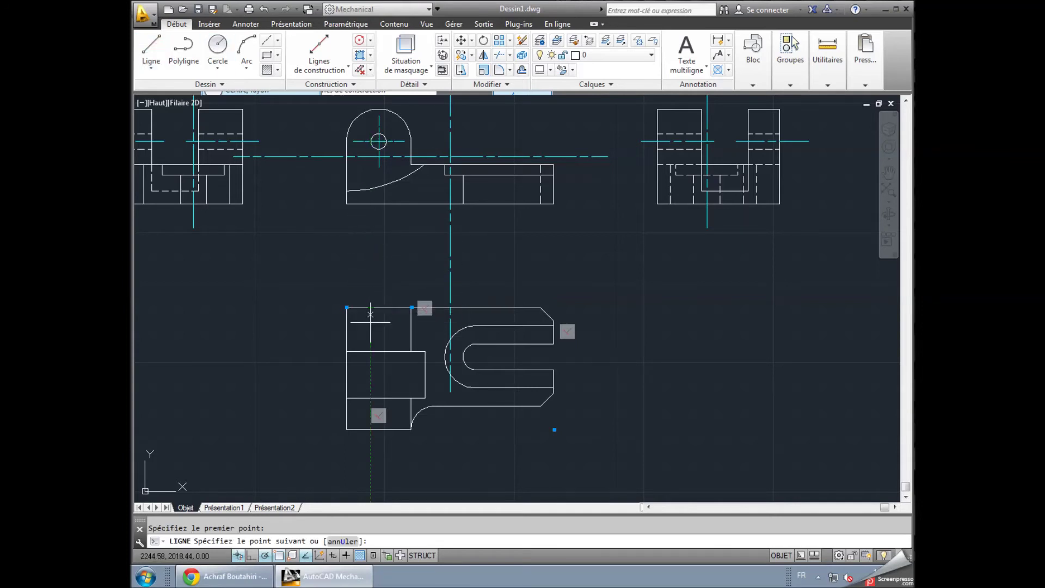
pyautogui.click(370, 351)
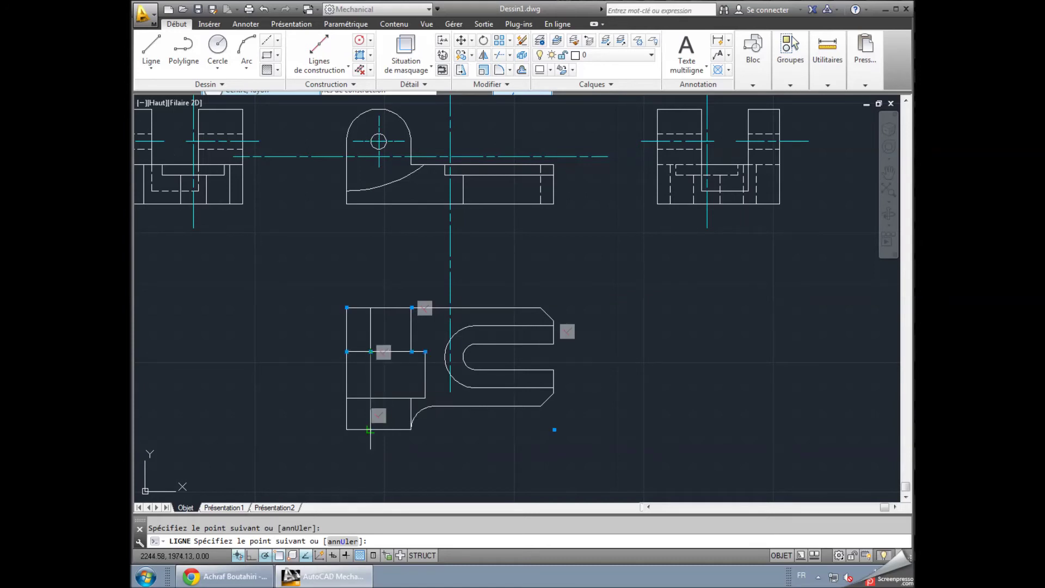
pyautogui.click(370, 430)
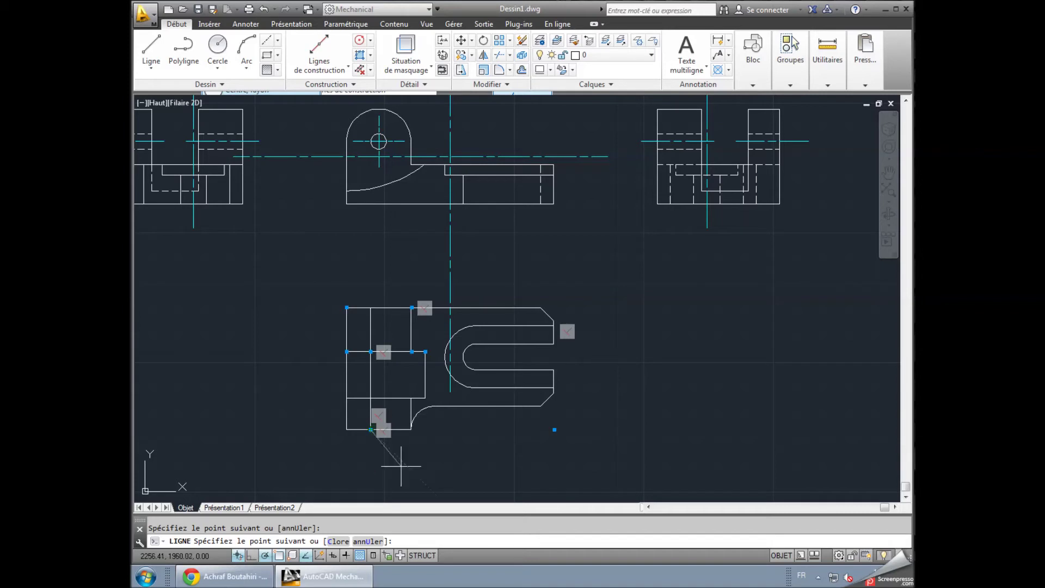
pyautogui.press('Escape')
# - Draw a second vertical line through the left block, down to the bottom edge
pyautogui.click(150, 56)
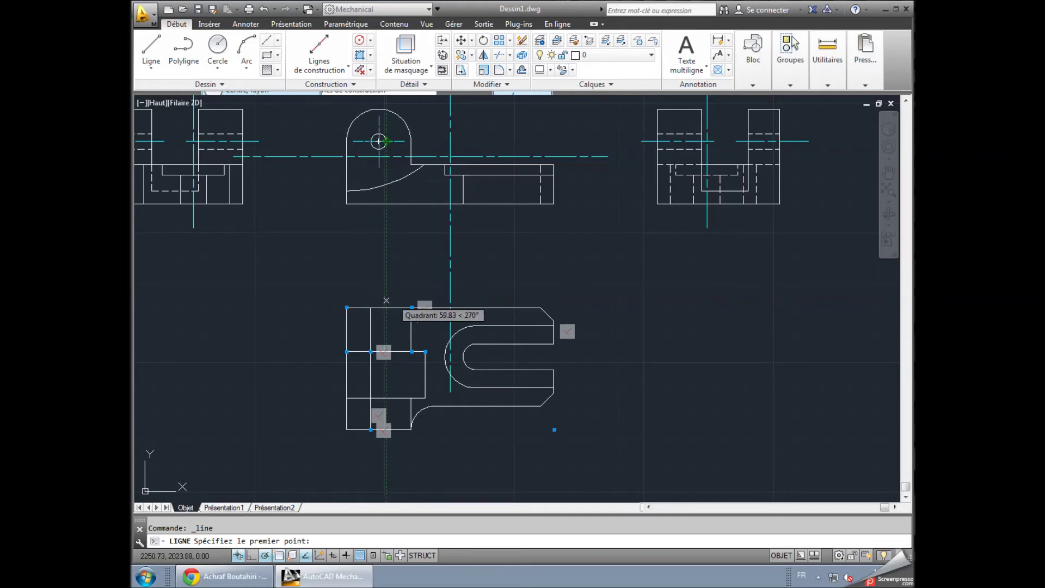
pyautogui.scroll(2, 379, 249)
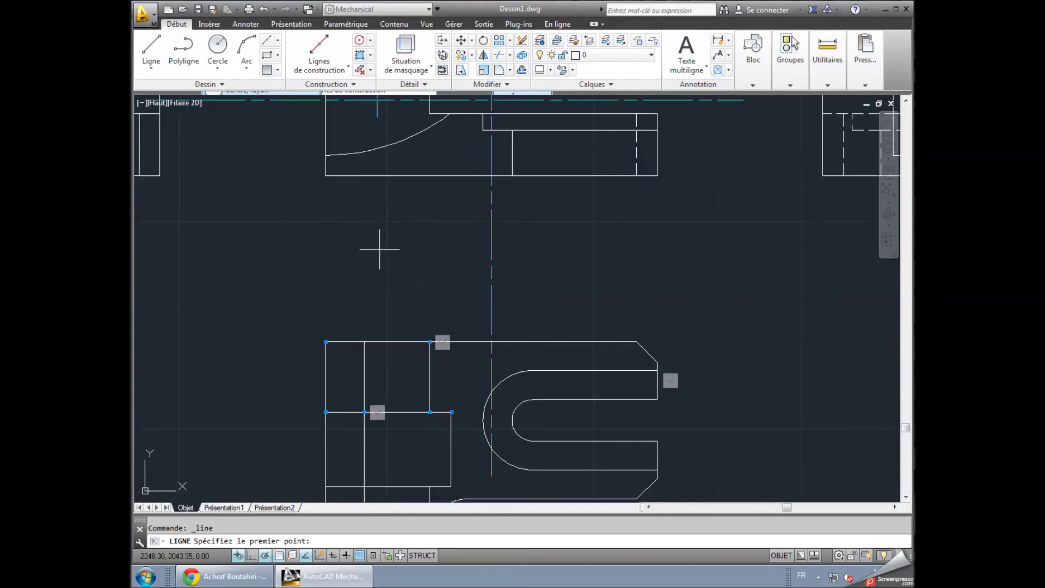
pyautogui.moveTo(383, 230); pyautogui.dragTo(383, 277, button='middle')
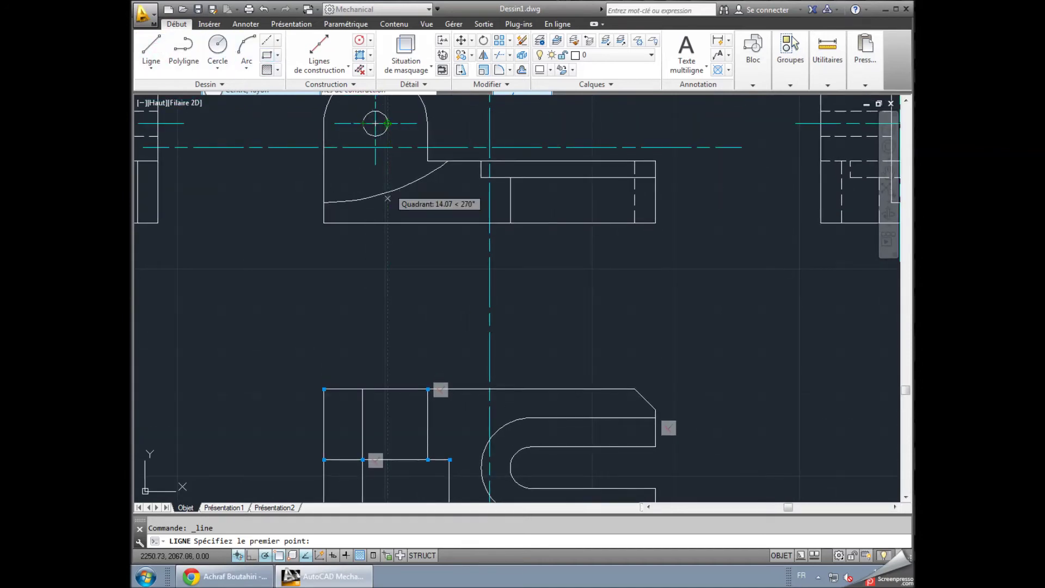
pyautogui.click(388, 389)
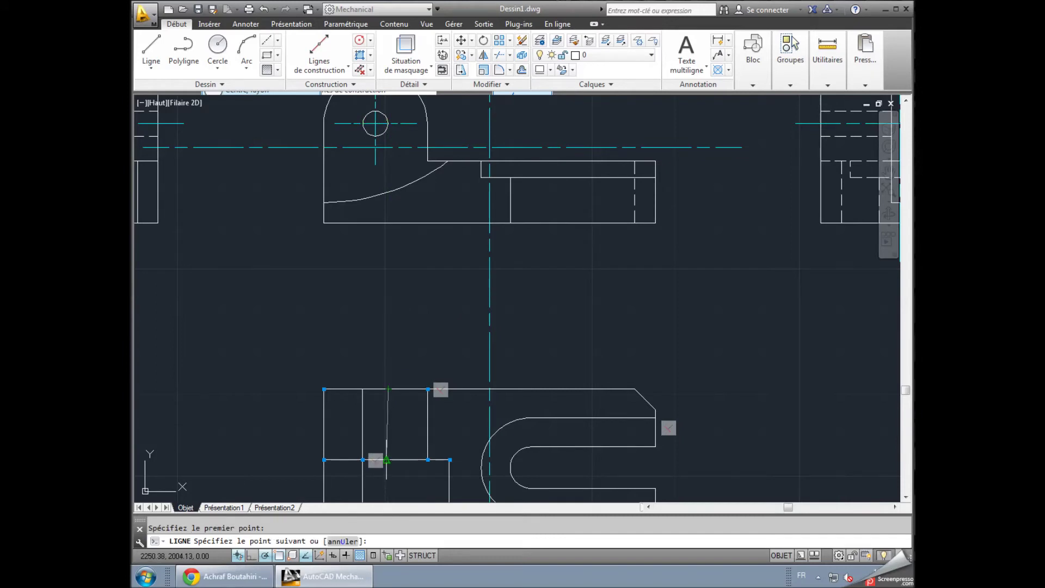
pyautogui.click(388, 460)
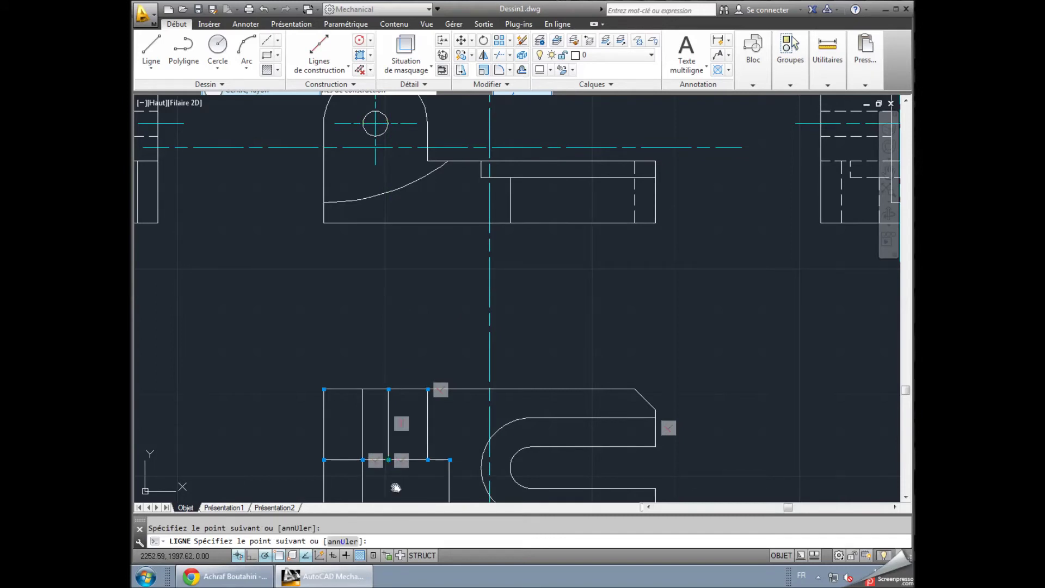
pyautogui.moveTo(395, 460); pyautogui.dragTo(392, 275, button='middle')
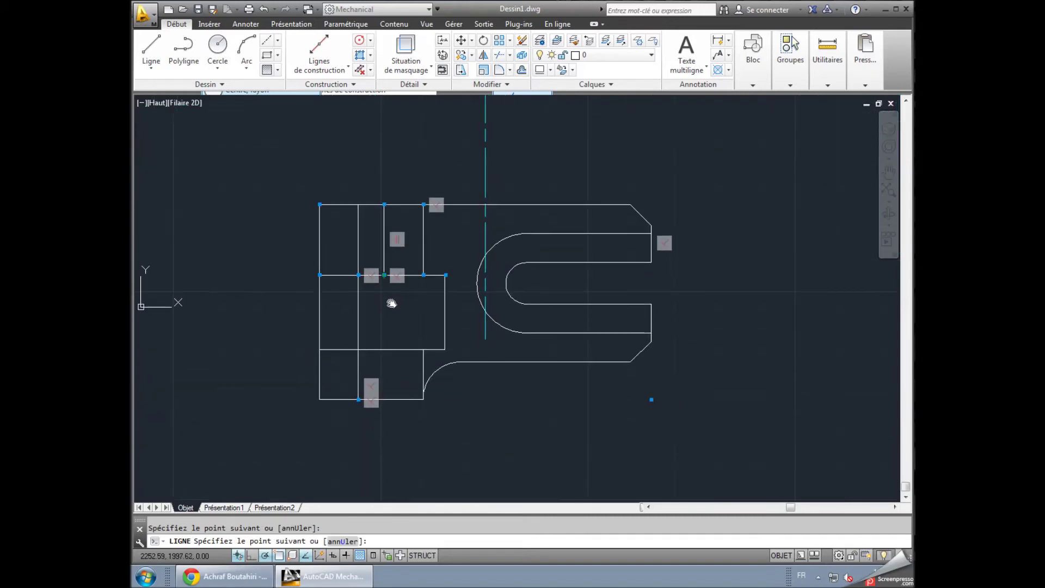
pyautogui.click(383, 349)
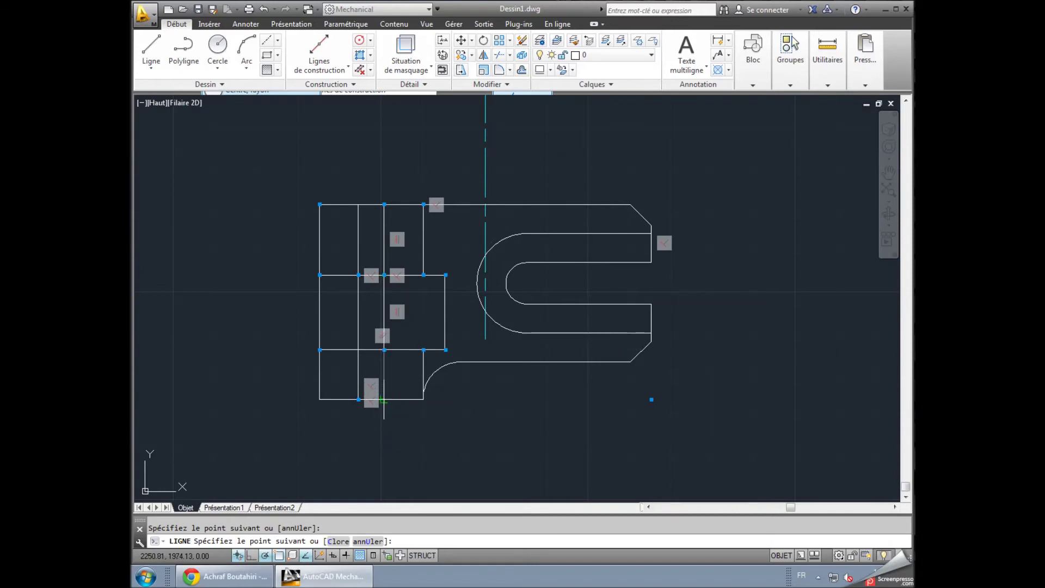
pyautogui.click(384, 399)
pyautogui.rightClick(443, 435)
pyautogui.click(473, 442)
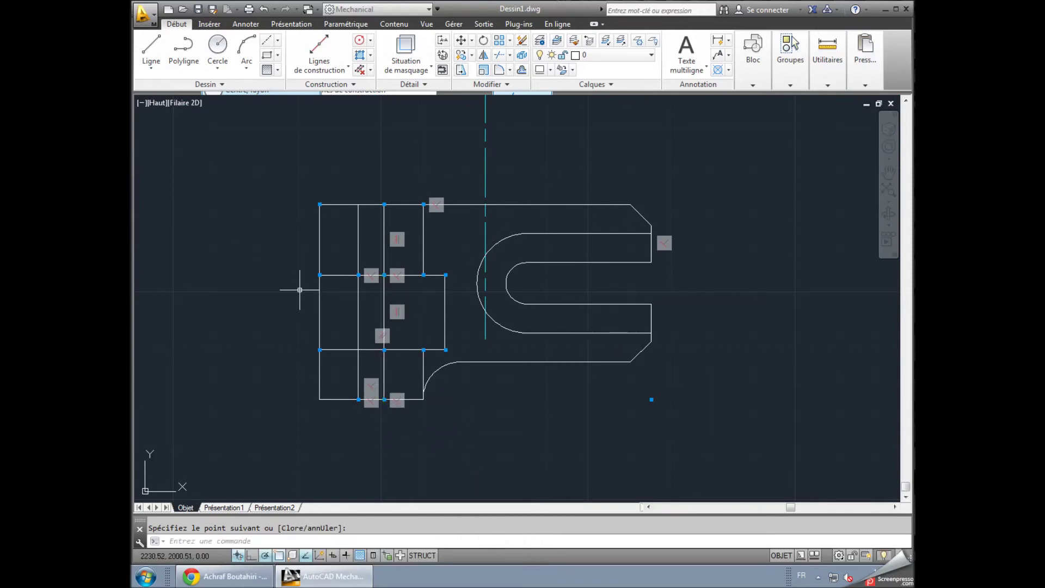
pyautogui.click(499, 55)
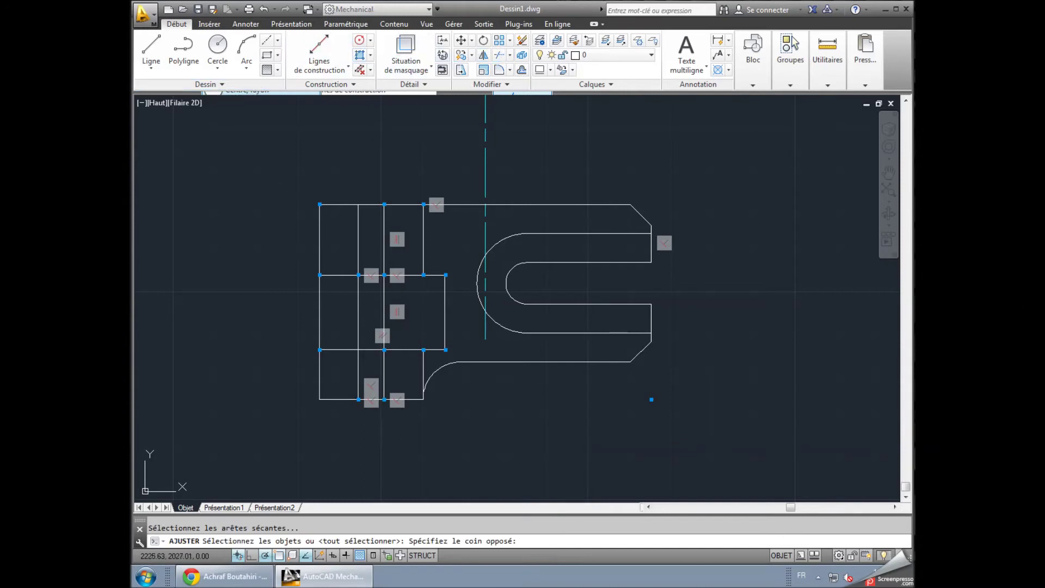
# - Trim the new projection lines against the top view and delete the stray segment
pyautogui.click(278, 178)
pyautogui.click(794, 462)
pyautogui.press('Return')
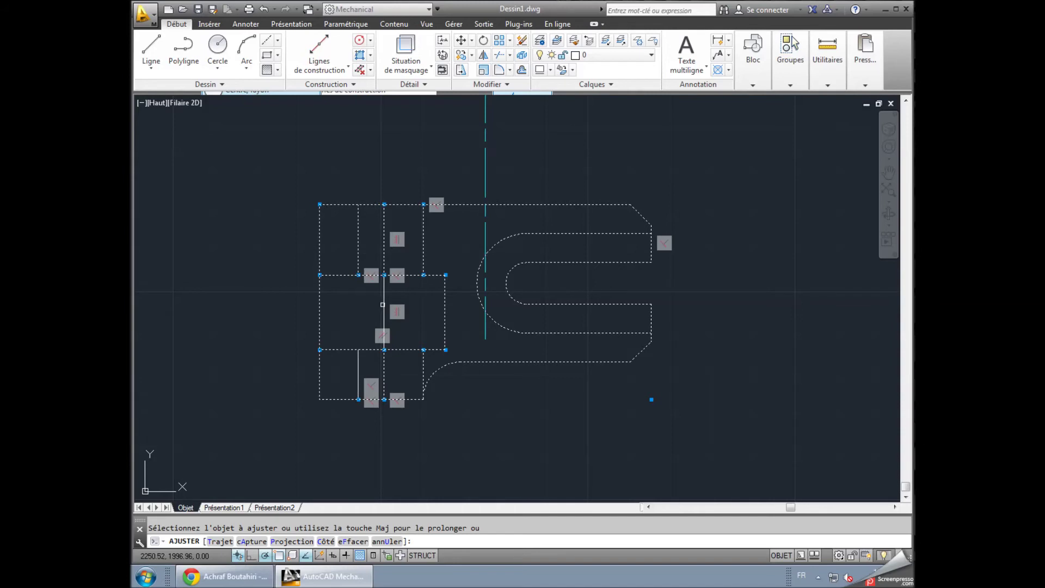
pyautogui.press('Escape')
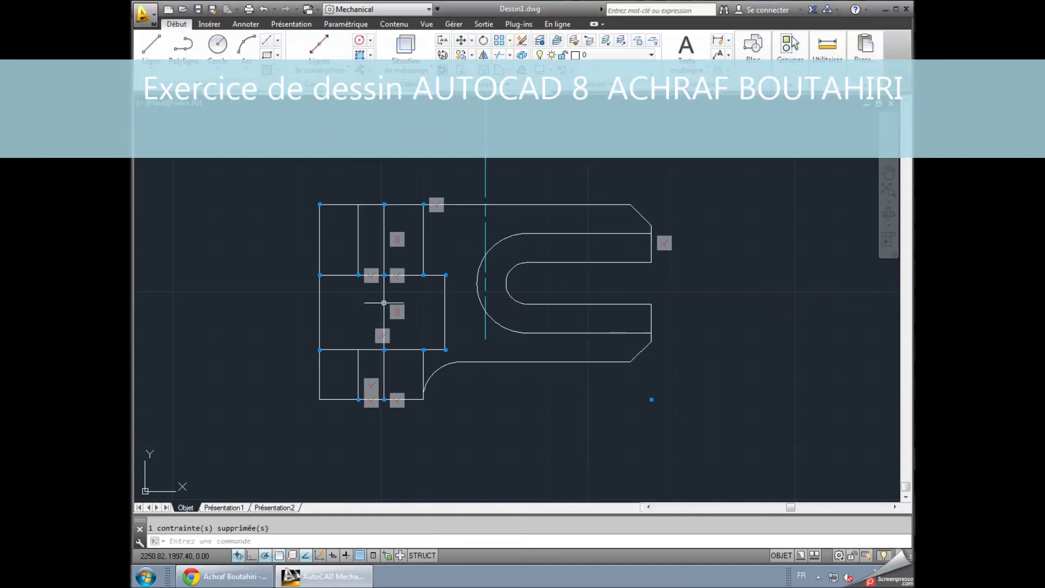
pyautogui.press('Delete')
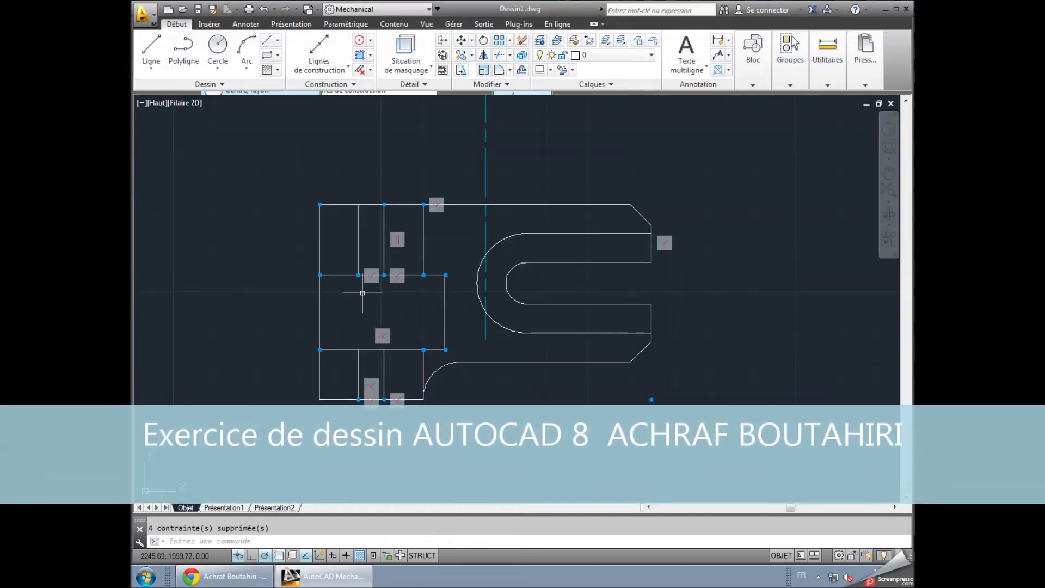
pyautogui.scroll(-3, 221, 276)
pyautogui.moveTo(243, 233); pyautogui.dragTo(310, 279, button='middle')
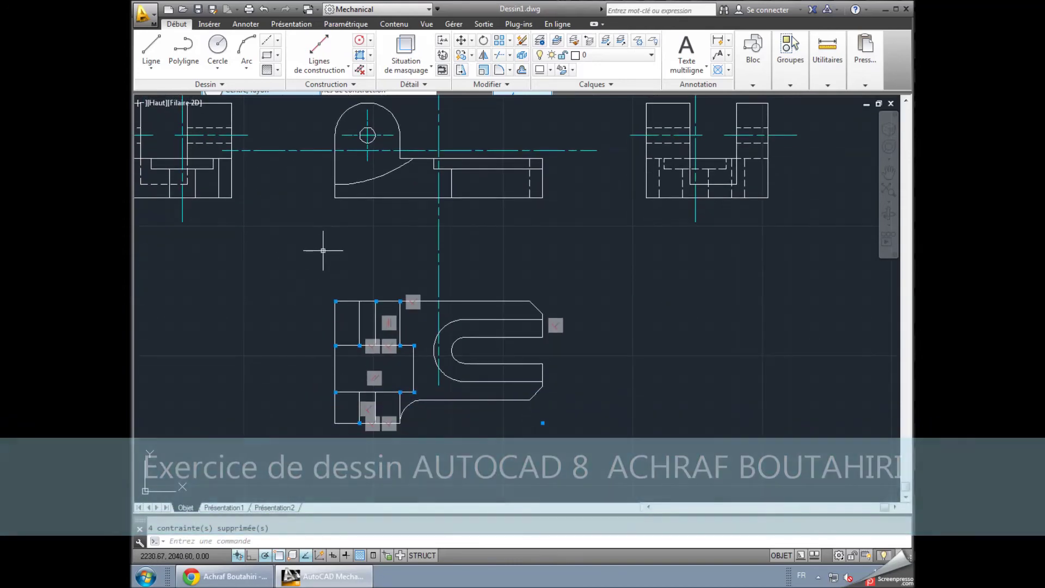
# - Add a vertical centre line across the lower view's left block, aligned with the hole
pyautogui.click(267, 42)
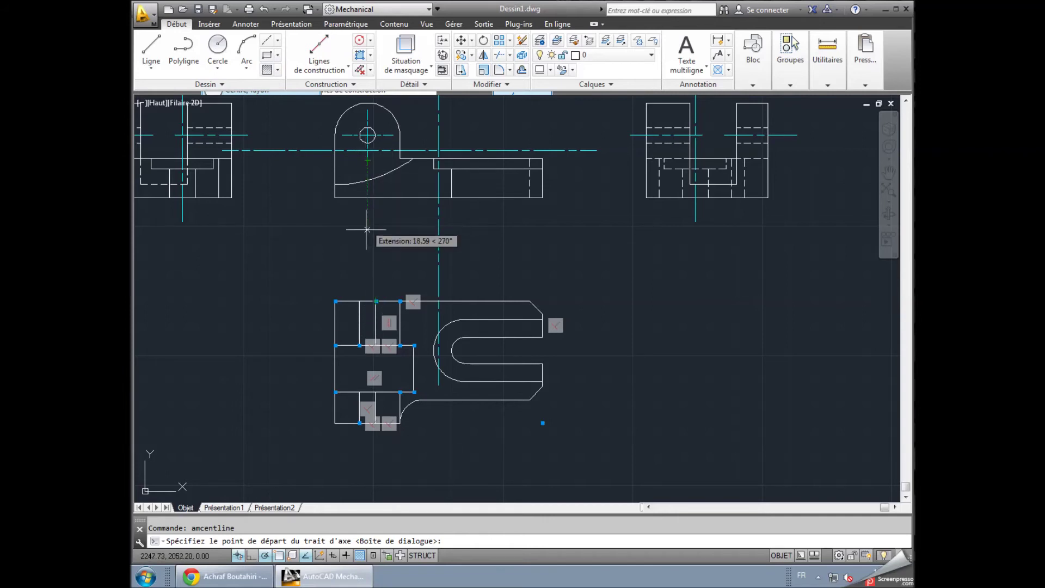
pyautogui.click(367, 300)
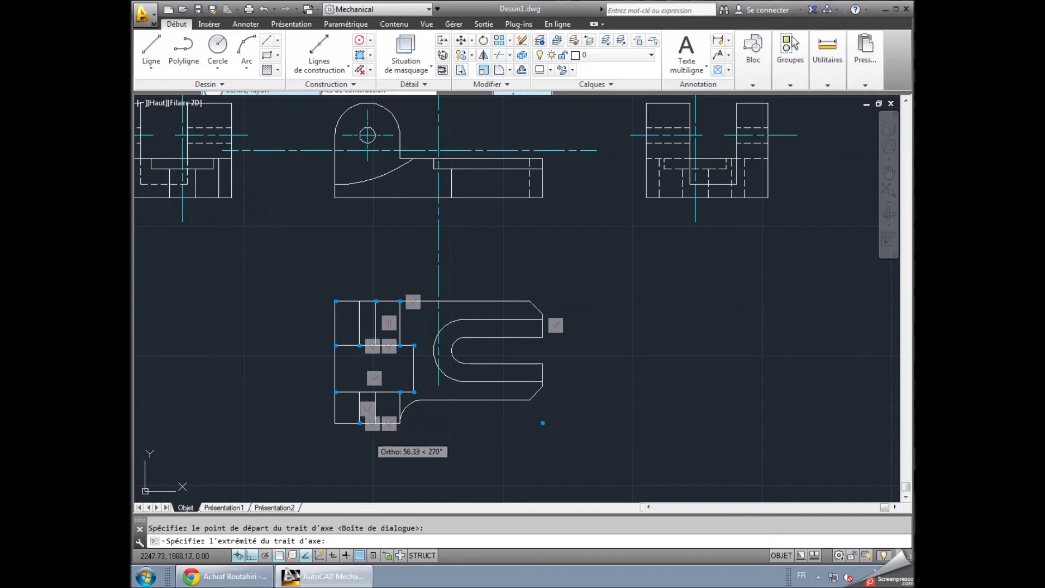
pyautogui.click(367, 449)
pyautogui.click(660, 410)
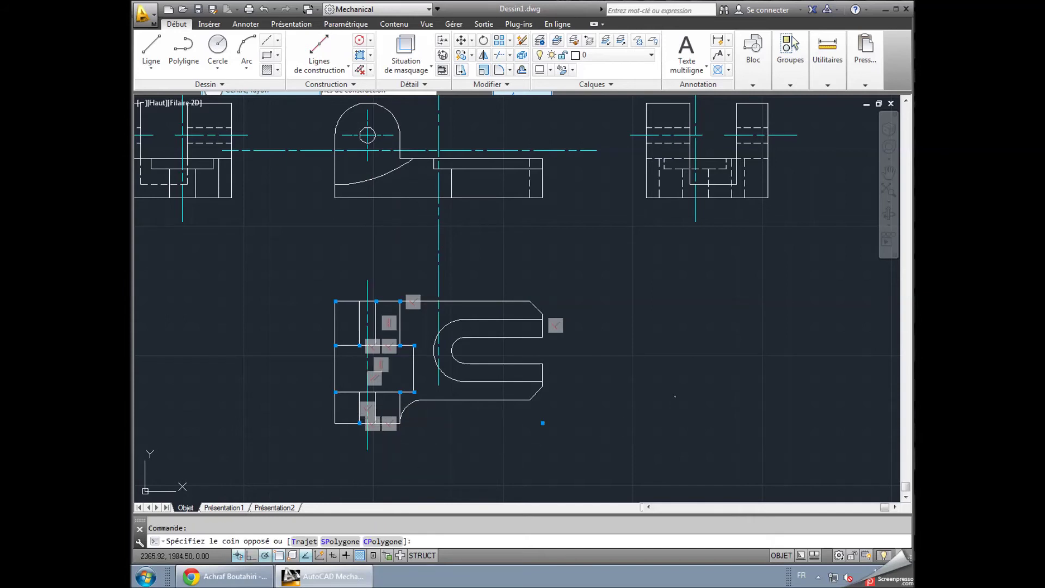
pyautogui.press('Escape')
pyautogui.click(294, 263)
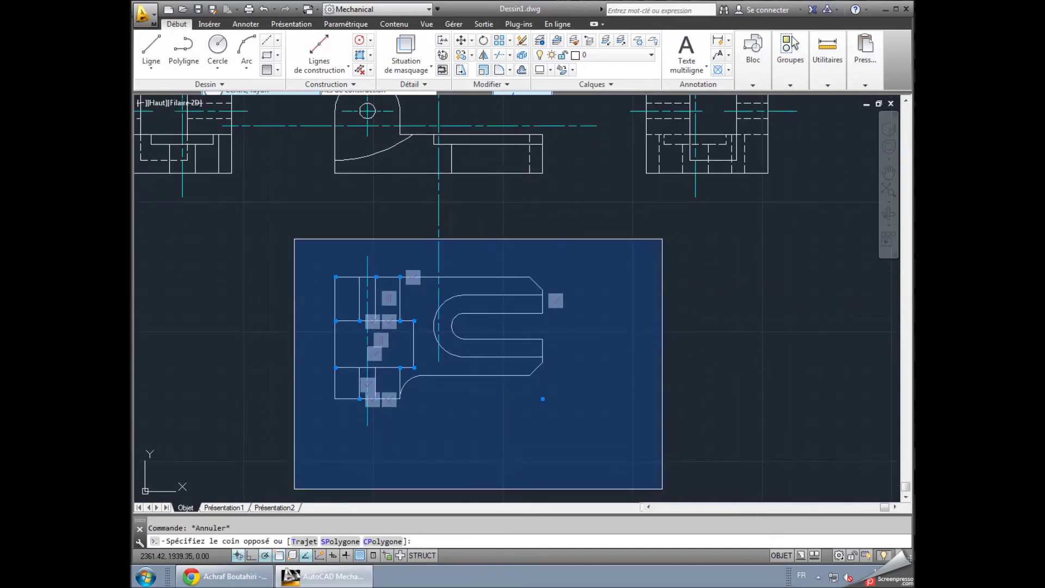
# - Auto-constrain the selected lower-view geometry and hide all constraint markers
pyautogui.click(650, 466)
pyautogui.click(346, 24)
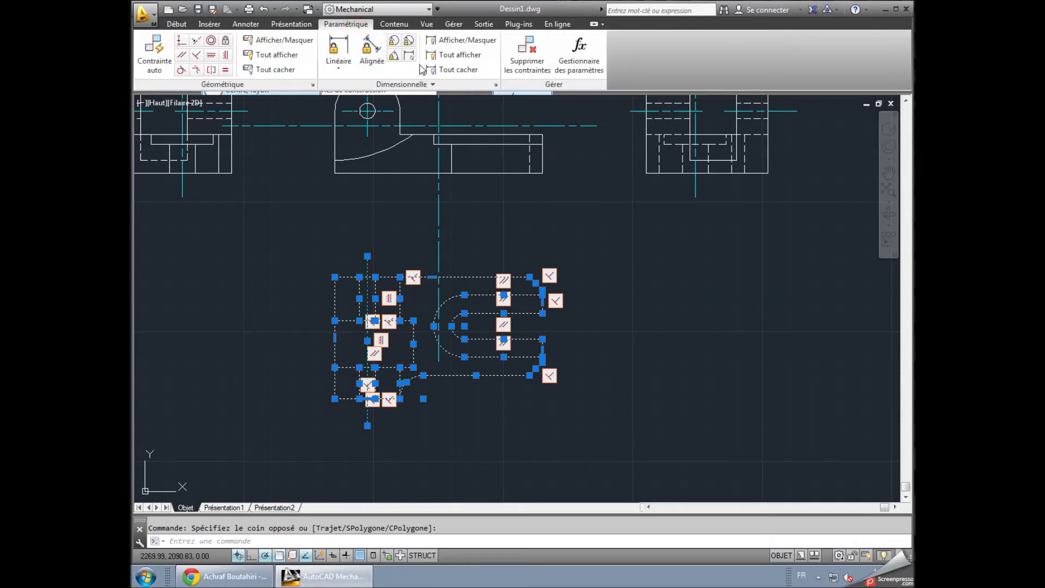
pyautogui.click(143, 59)
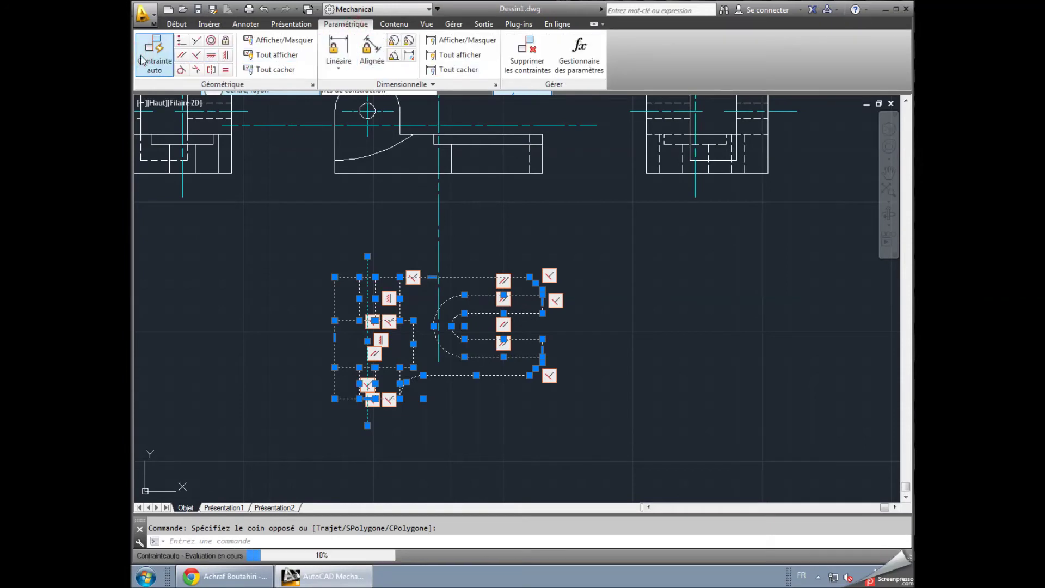
pyautogui.click(275, 69)
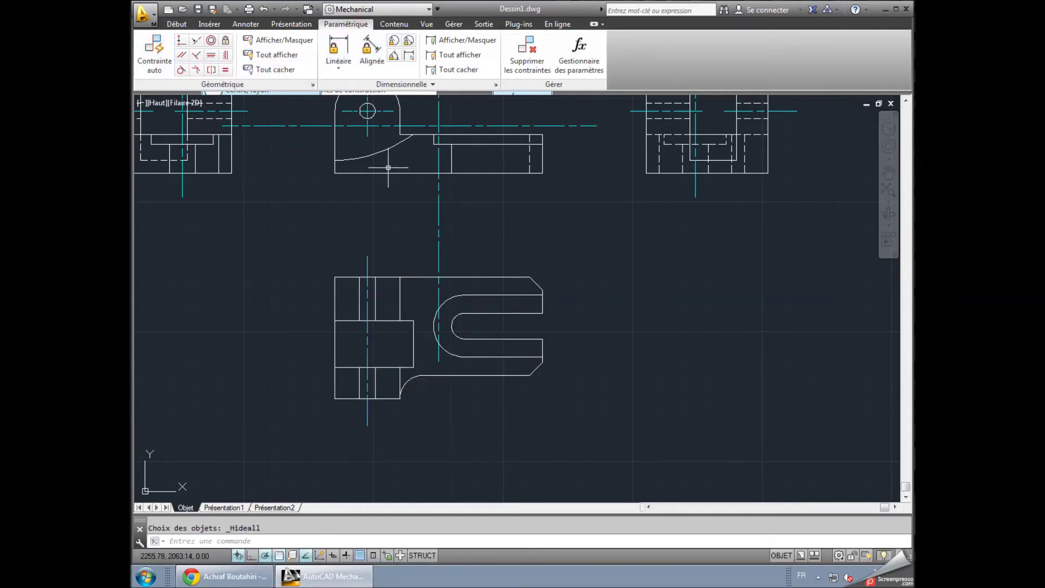
pyautogui.press('Escape')
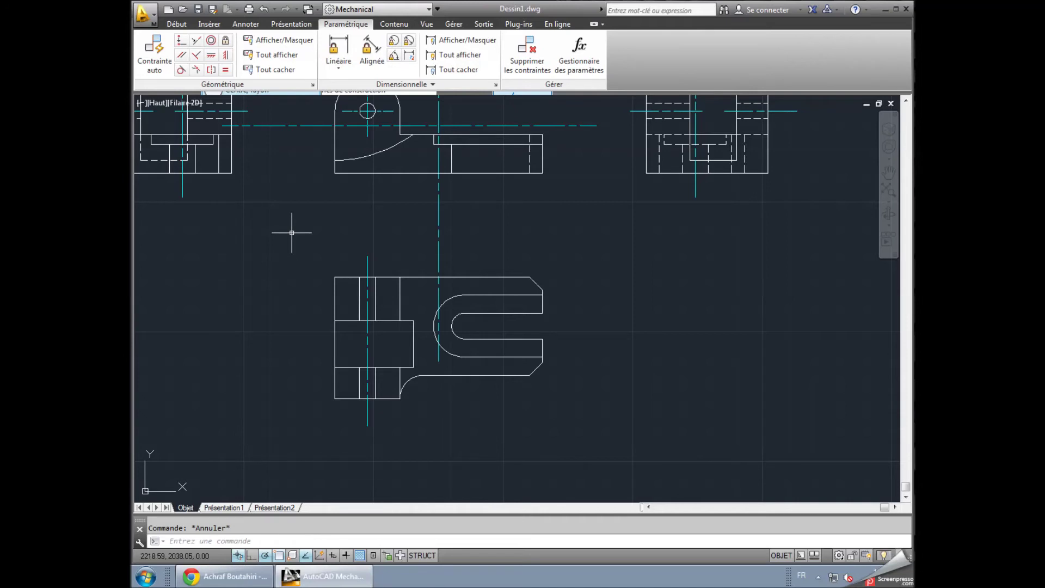
pyautogui.click(176, 24)
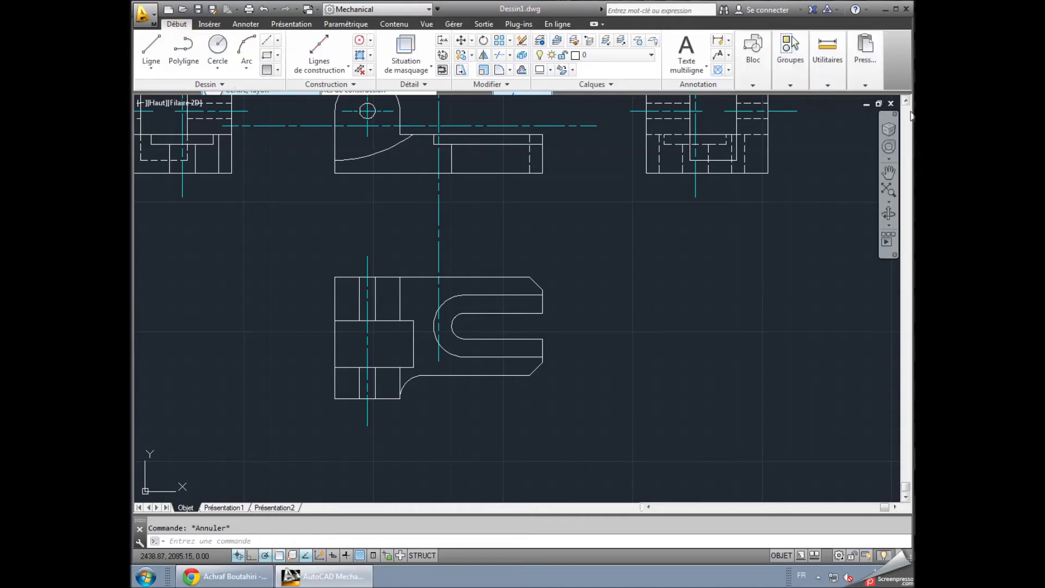
# - Copy a dashed hidden line's properties onto the two solid vertical lines in the left block
pyautogui.click(865, 54)
pyautogui.click(887, 129)
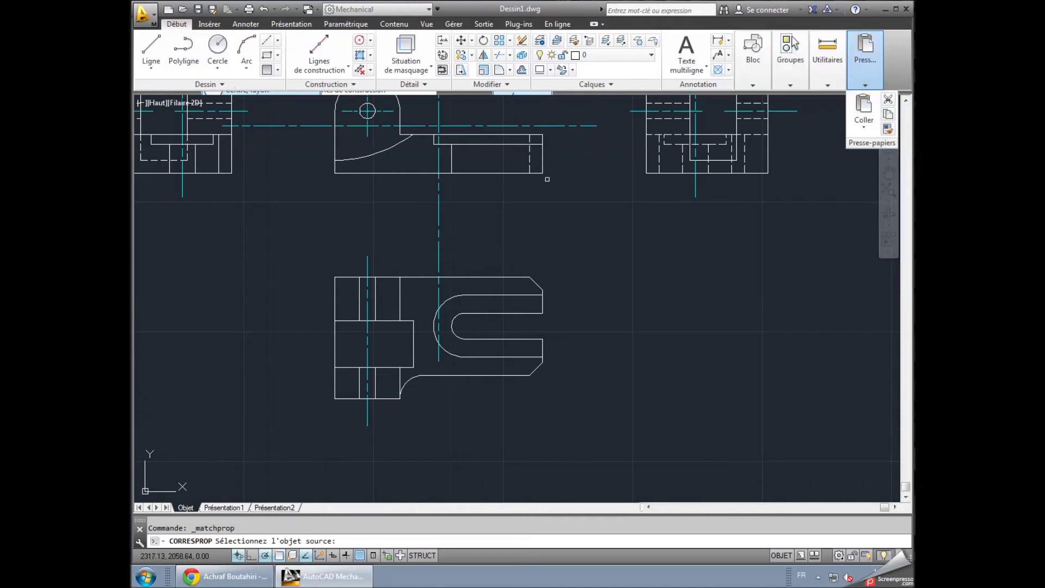
pyautogui.click(529, 168)
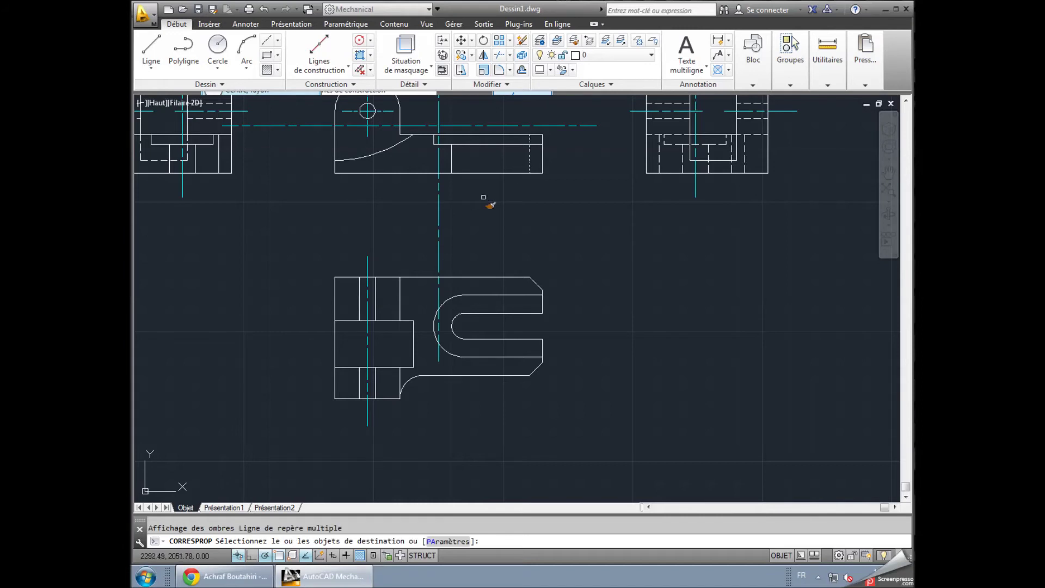
pyautogui.click(361, 305)
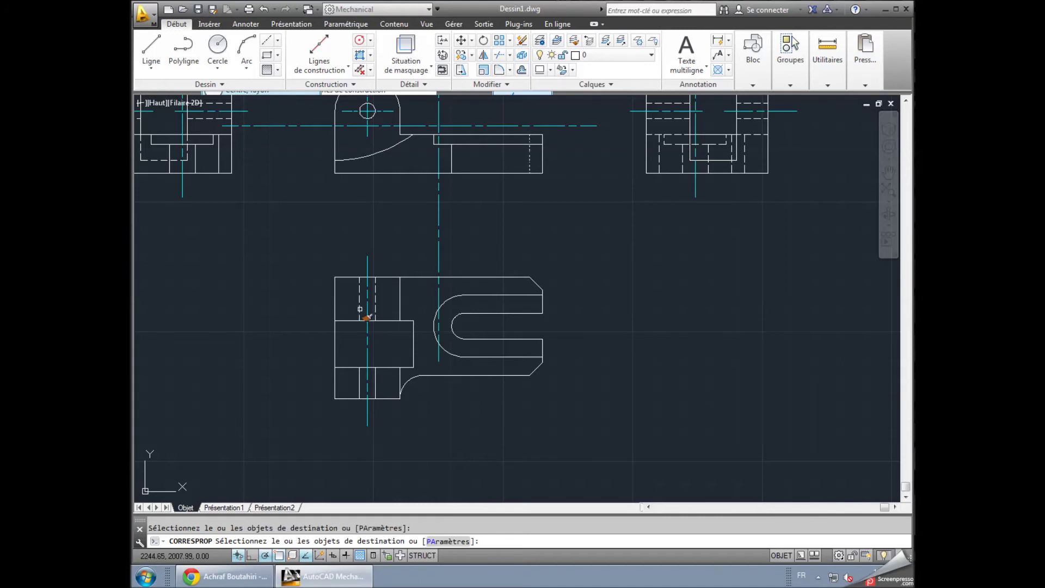
pyautogui.click(359, 385)
pyautogui.rightClick(658, 338)
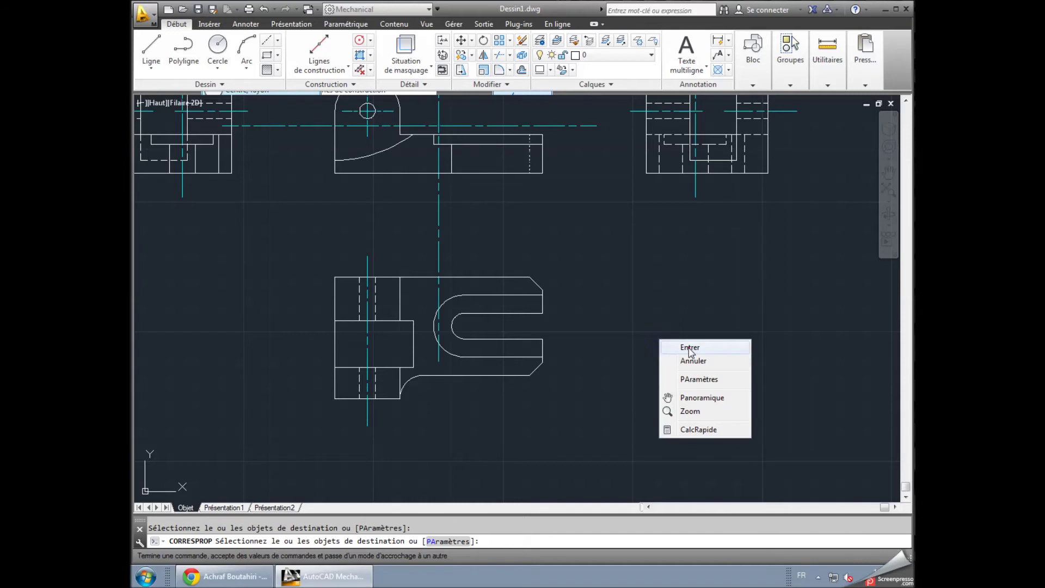
pyautogui.click(687, 345)
pyautogui.scroll(-2, 593, 248)
pyautogui.moveTo(582, 234)
pyautogui.mouseDown(button='middle')
pyautogui.moveTo(555, 331)
pyautogui.moveTo(541, 329)
pyautogui.mouseUp(button='middle')
pyautogui.click(605, 60)
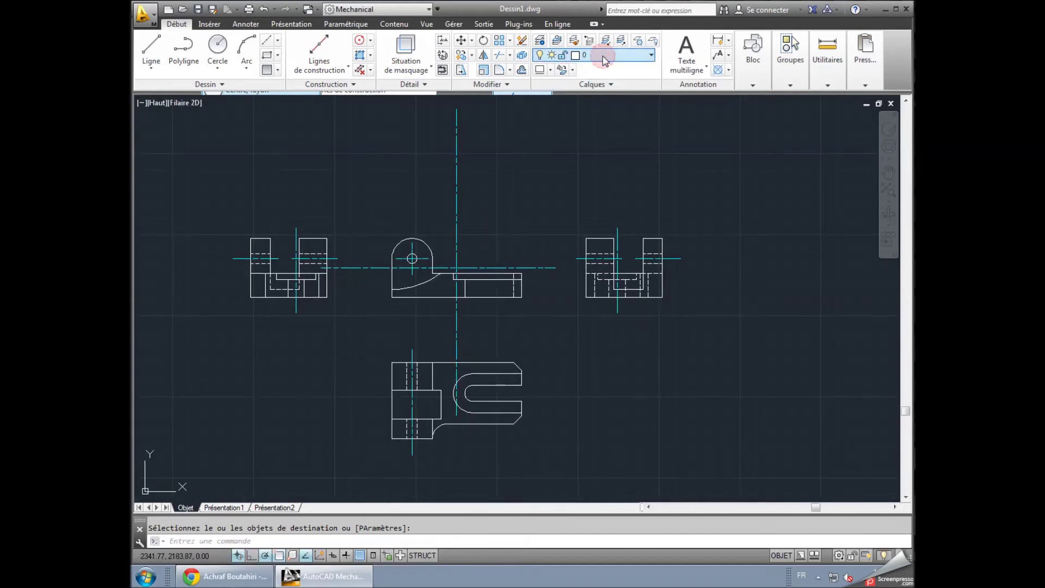
pyautogui.click(537, 162)
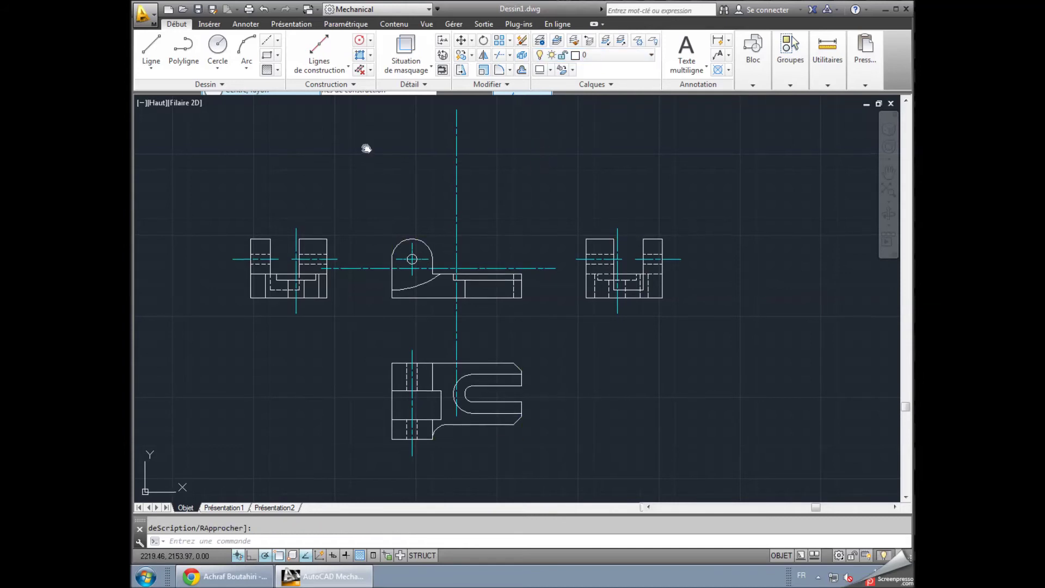
pyautogui.moveTo(364, 147); pyautogui.dragTo(345, 151, button='middle')
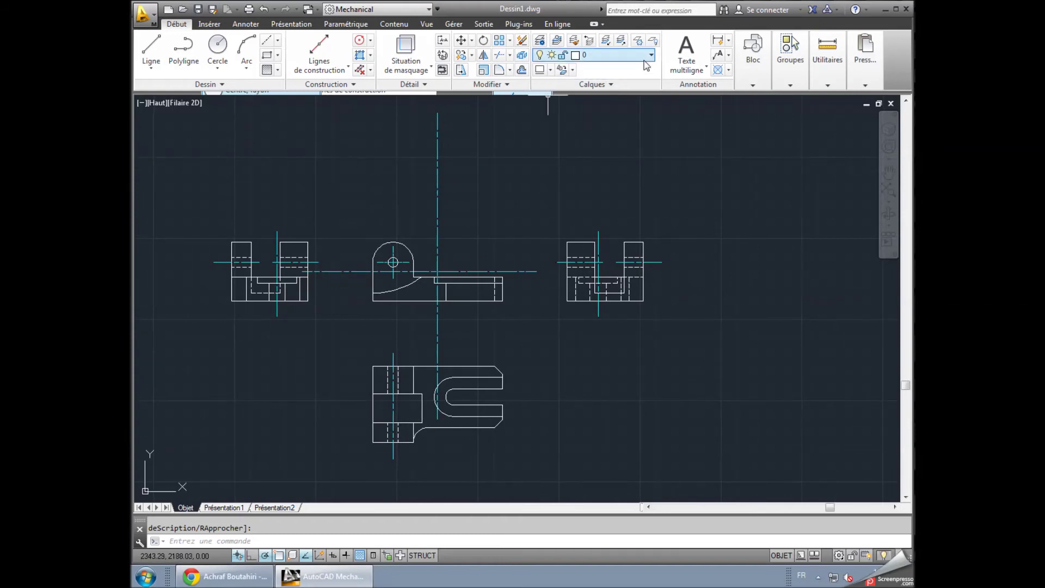
pyautogui.click(753, 59)
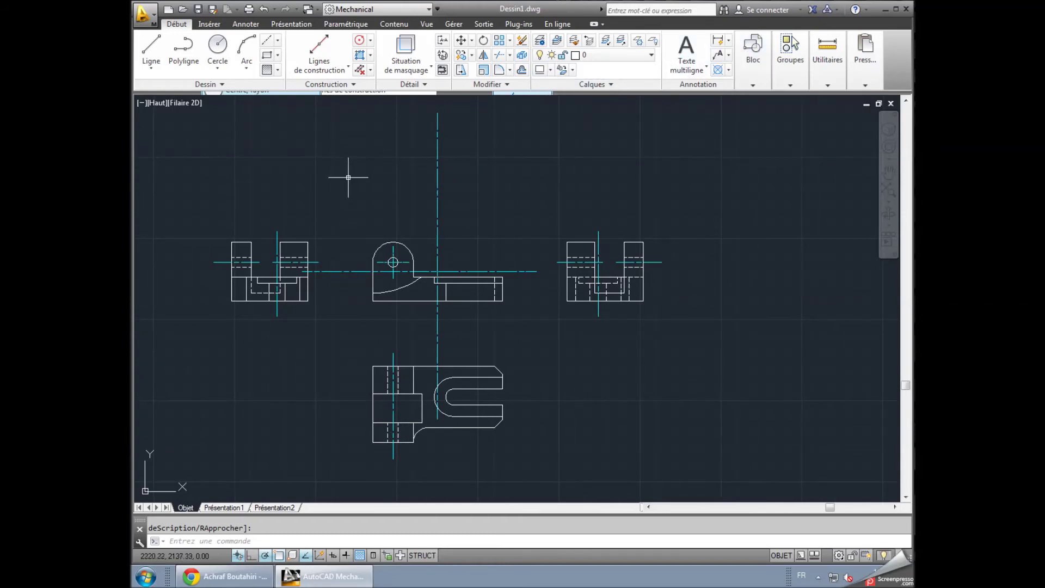
pyautogui.moveTo(753, 60)
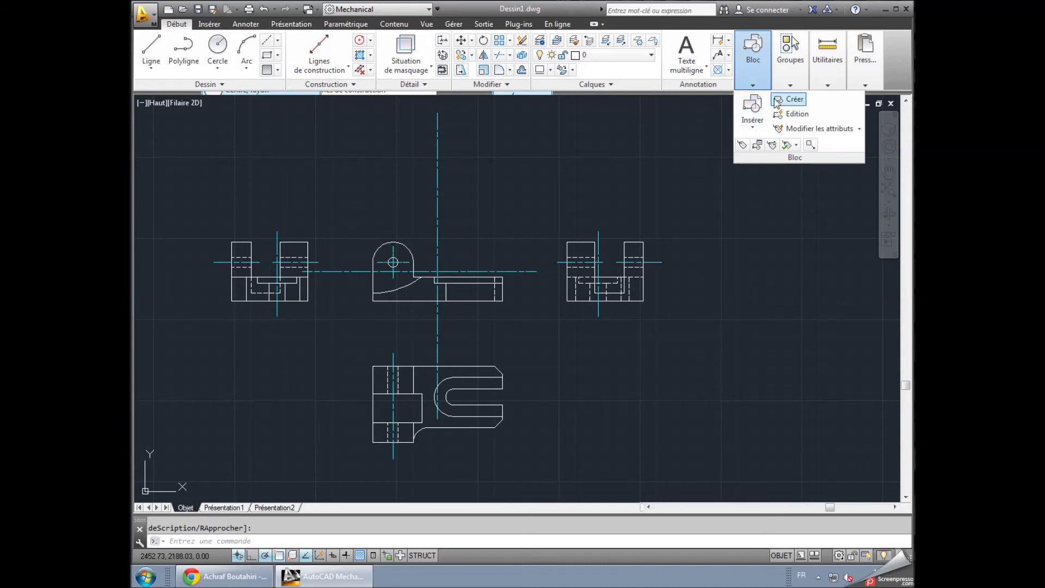
# - Create the block 'vue de face' from the front view and its horizontal centre line
pyautogui.click(783, 100)
pyautogui.moveTo(527, 167); pyautogui.dragTo(730, 171)
pyautogui.write('vue de face')
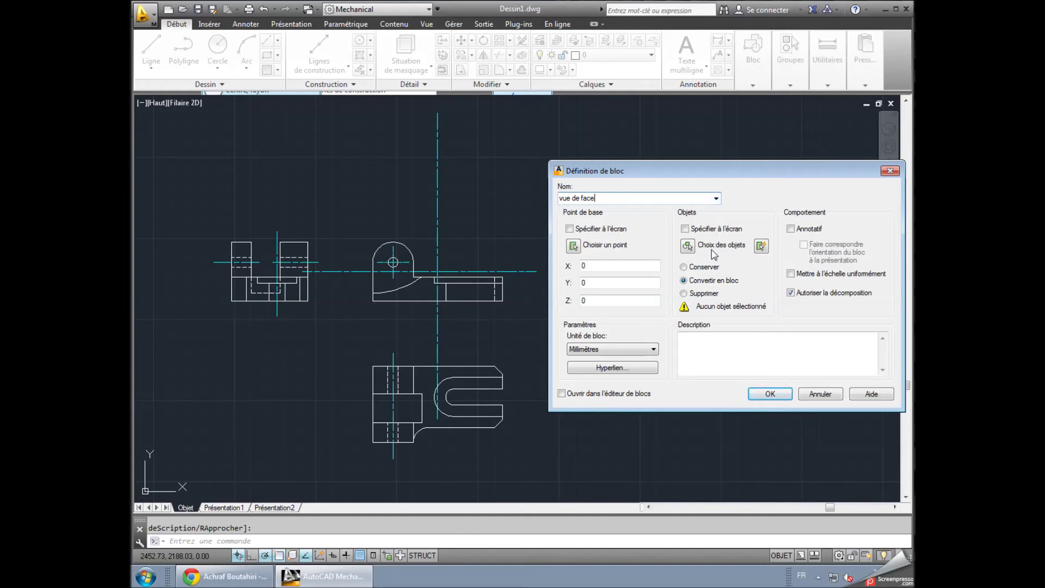
pyautogui.click(687, 248)
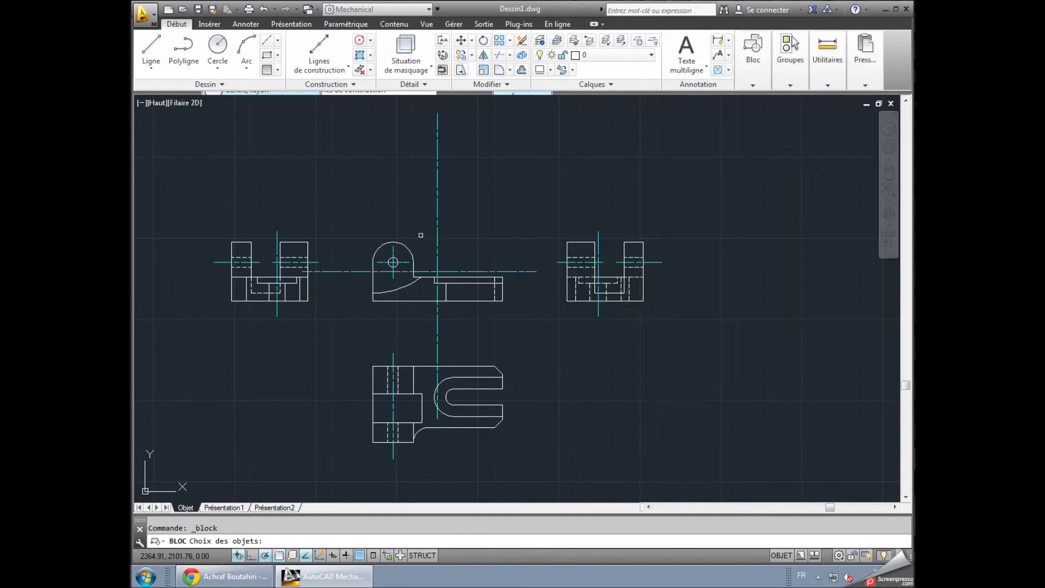
pyautogui.click(343, 229)
pyautogui.click(533, 316)
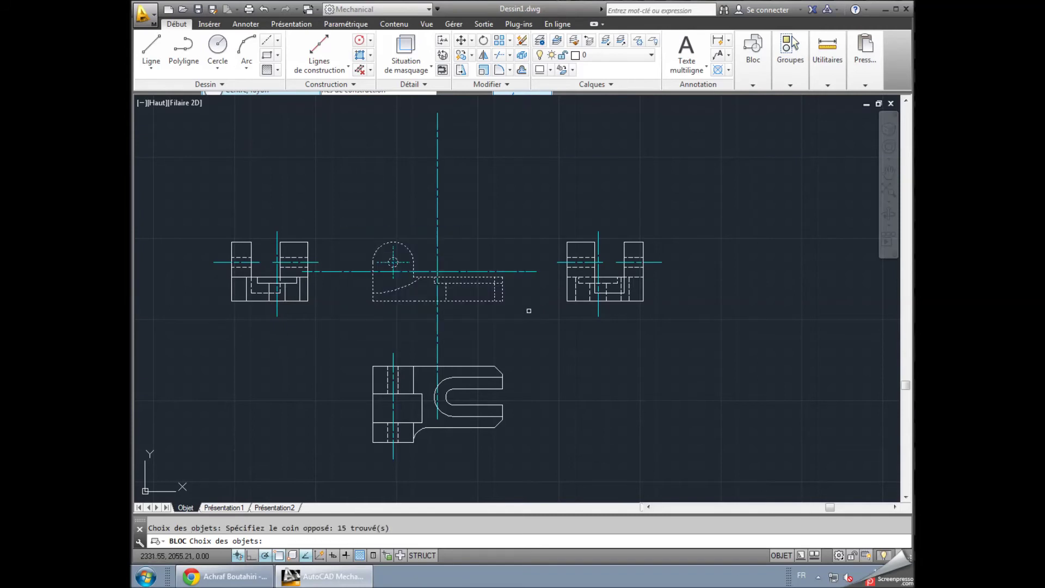
pyautogui.click(515, 272)
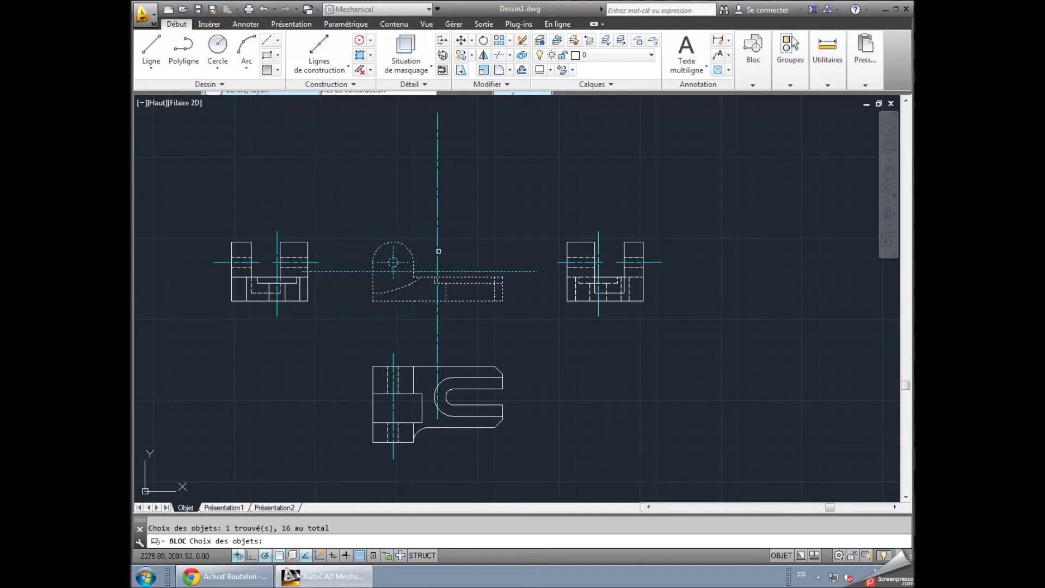
pyautogui.press('Return')
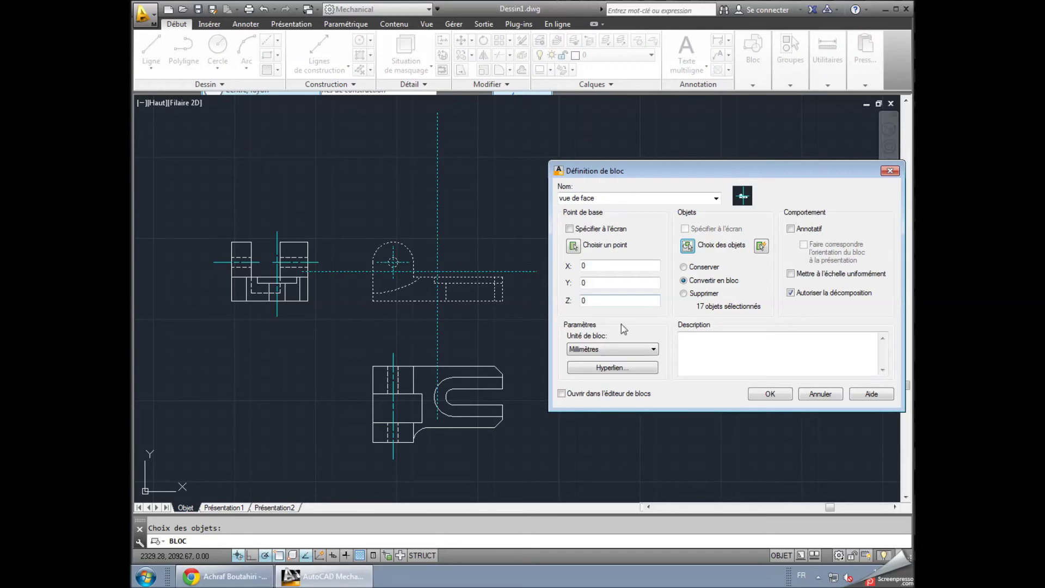
pyautogui.click(758, 396)
pyautogui.moveTo(752, 51)
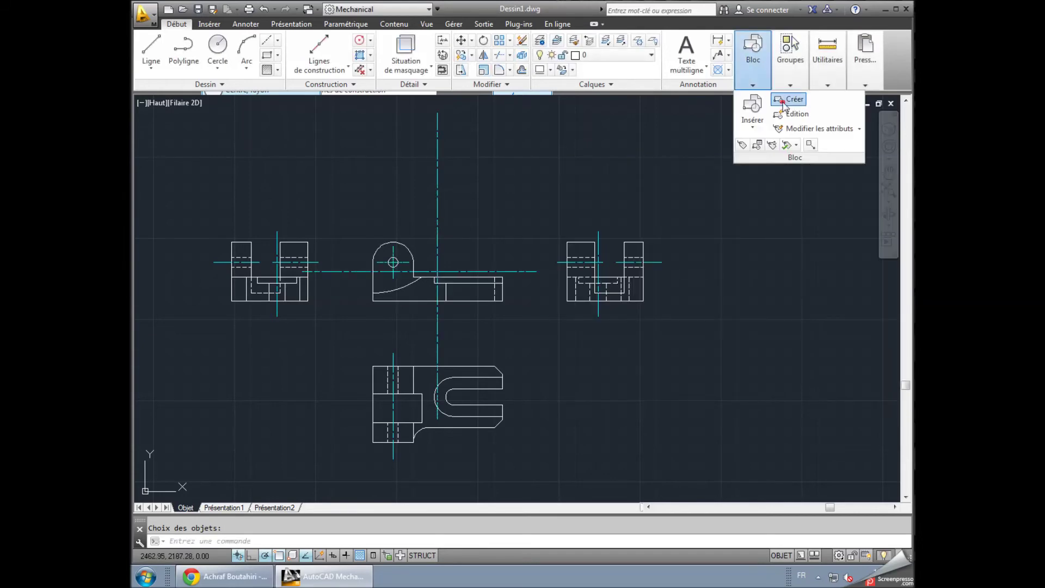
# - Create the block 'vue de gauche' from the right-hand view's 28 objects
pyautogui.click(790, 106)
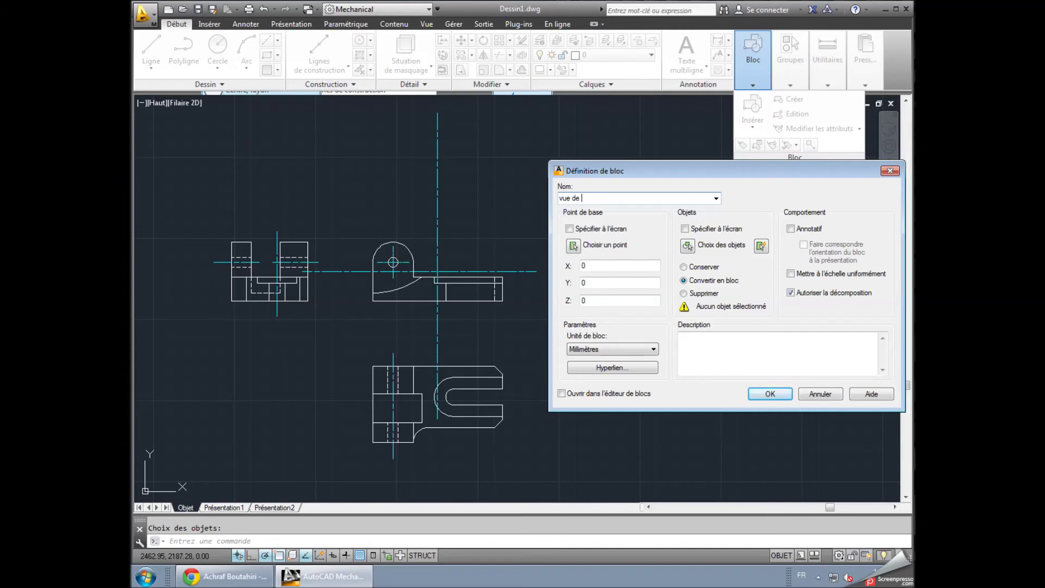
pyautogui.write('vue de gauche')
pyautogui.click(688, 246)
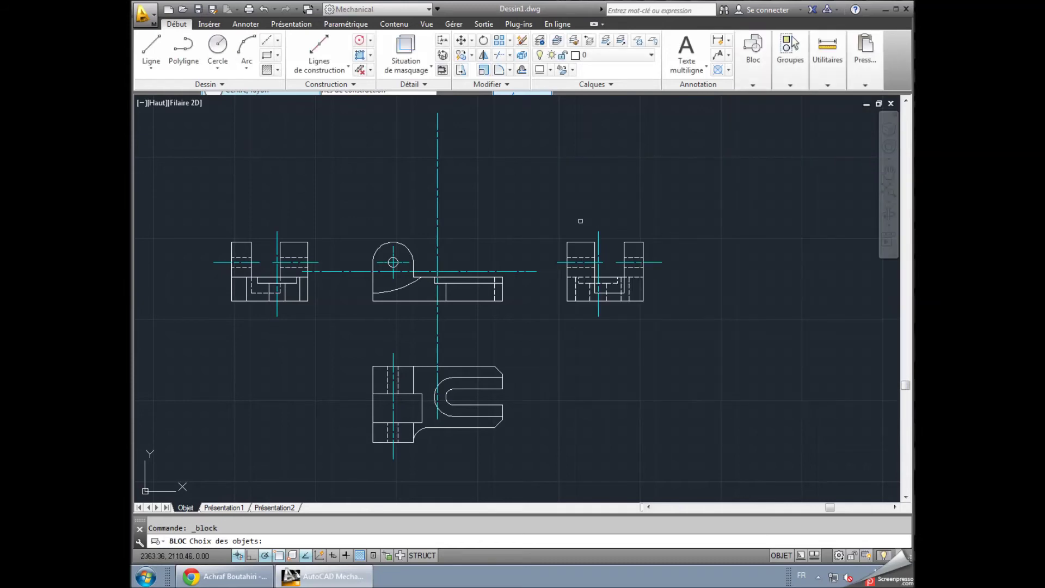
pyautogui.click(541, 216)
pyautogui.click(672, 345)
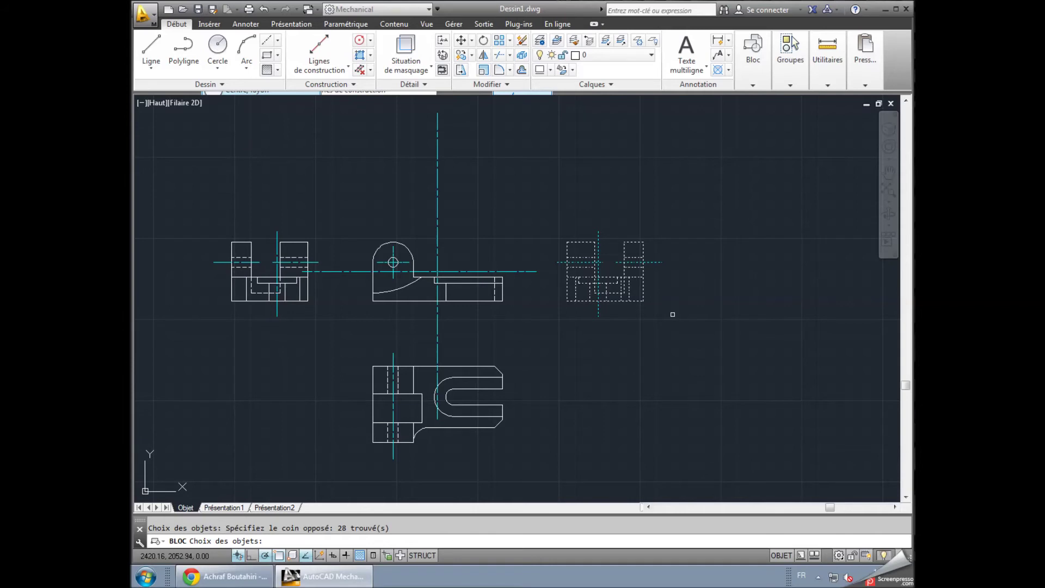
pyautogui.press('Return')
pyautogui.click(770, 395)
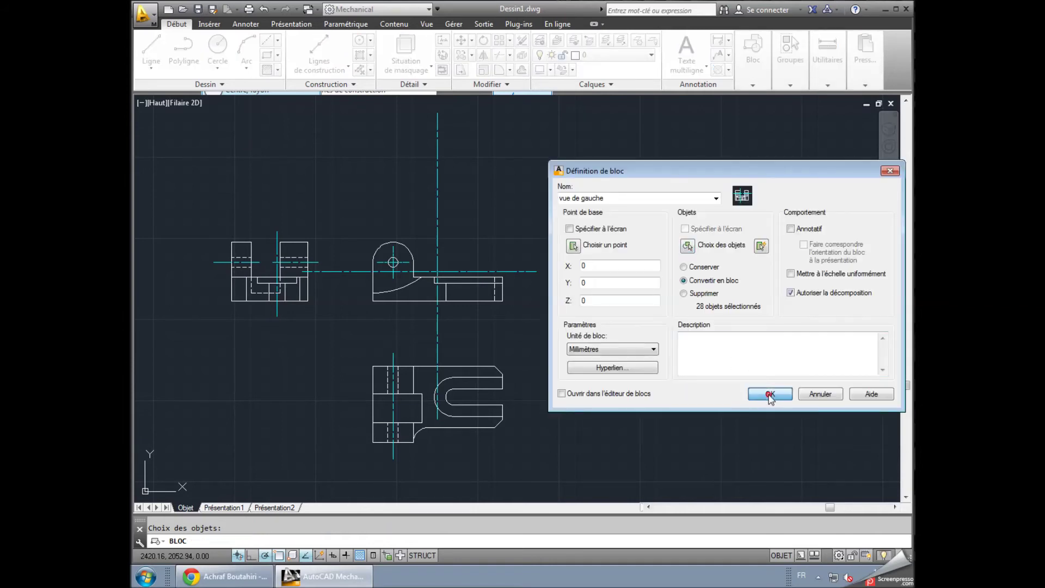
pyautogui.click(757, 54)
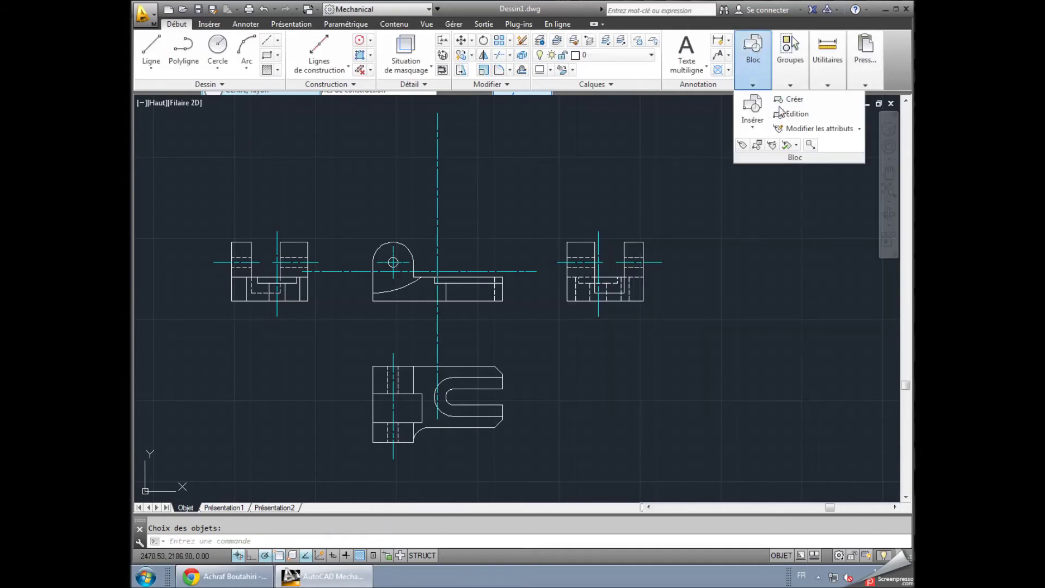
# - Finish the 'vue de droite' block from the window-selected right-hand view
pyautogui.click(786, 100)
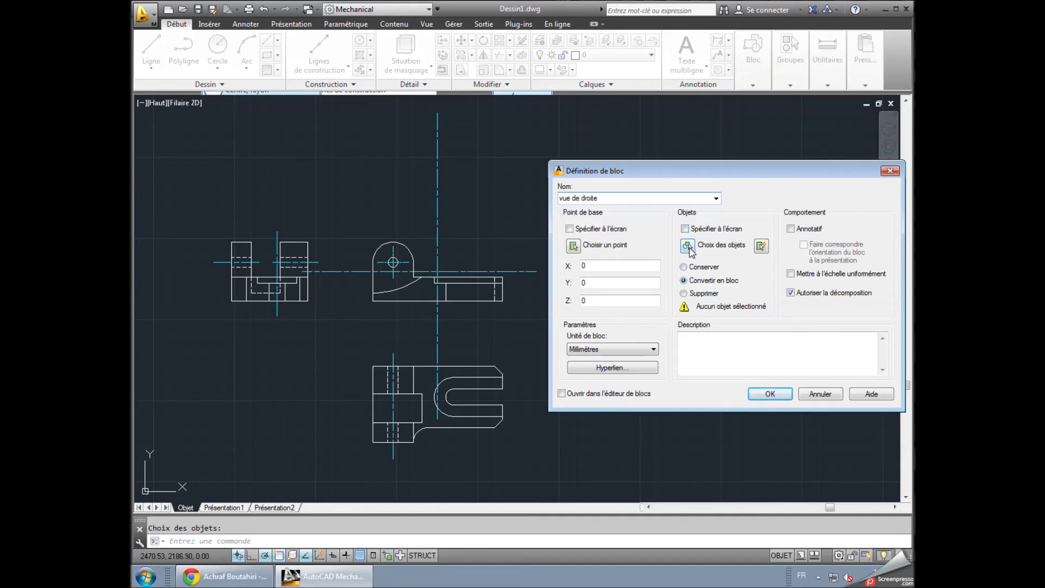
pyautogui.click(197, 212)
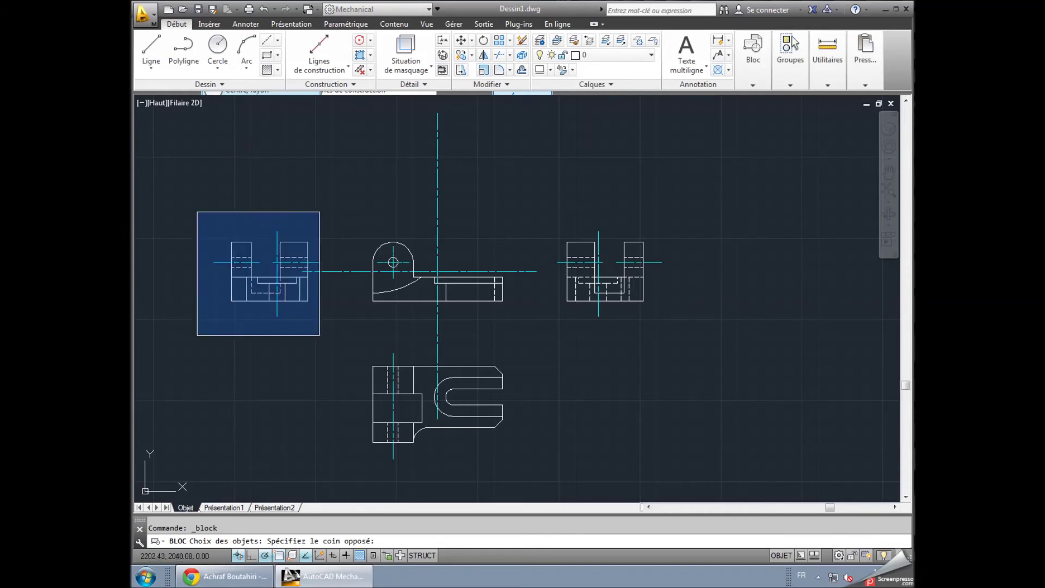
pyautogui.click(319, 335)
pyautogui.press('Return')
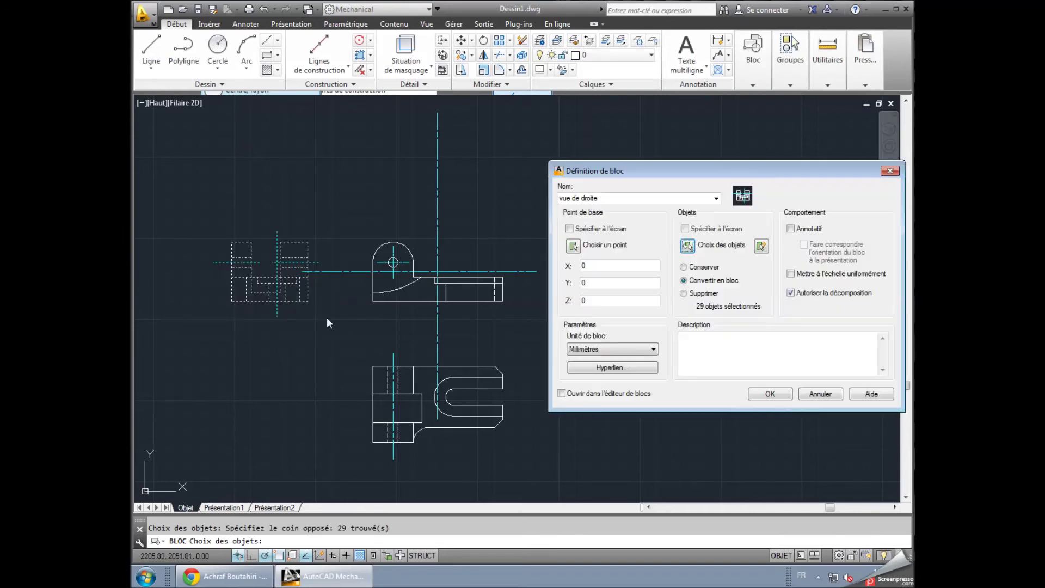
pyautogui.click(770, 394)
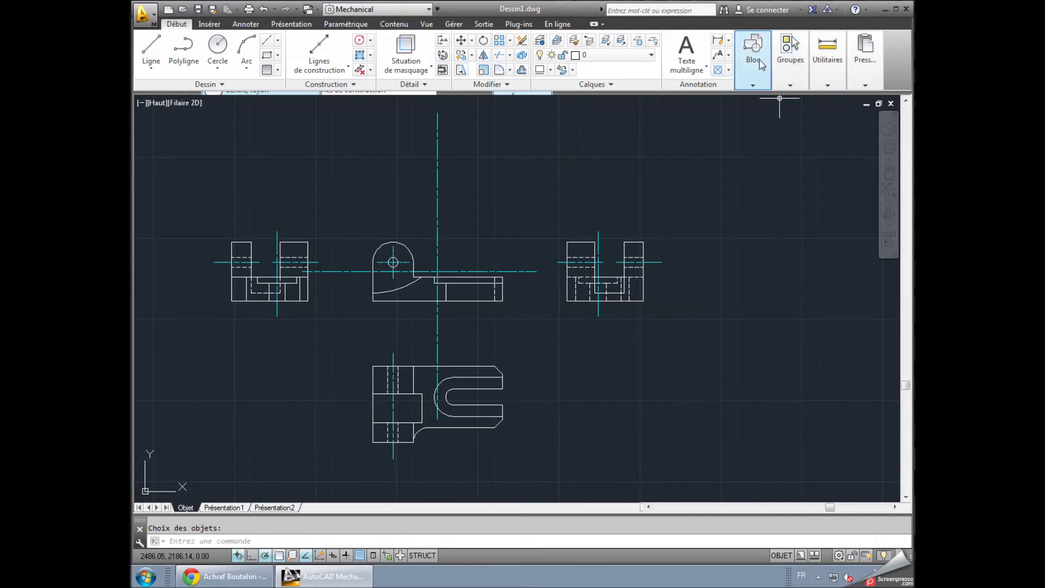
pyautogui.moveTo(753, 83)
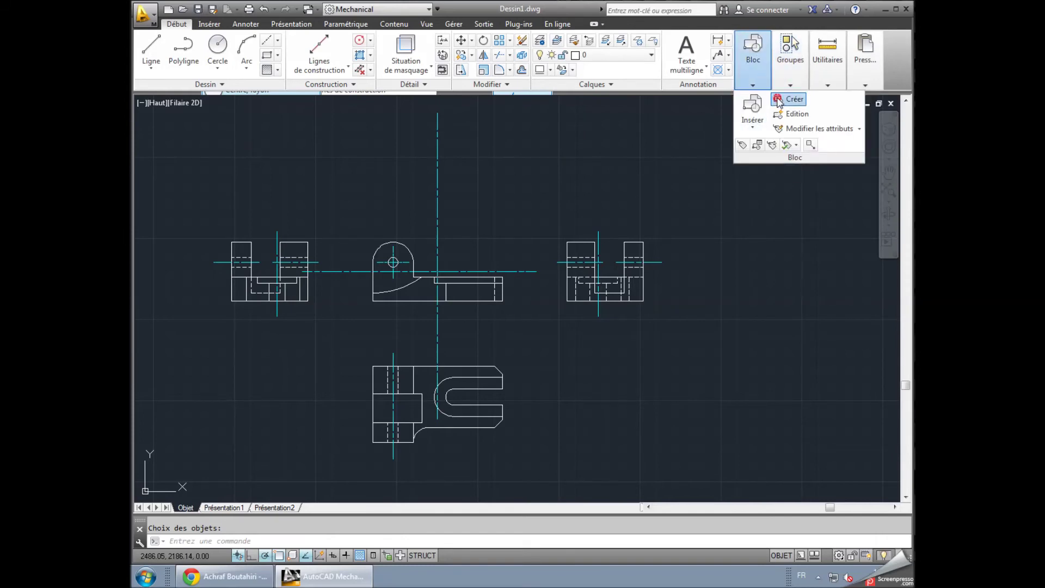
# - Create a block named 'vue de dessus' from the lower view's 23 objects
pyautogui.click(780, 103)
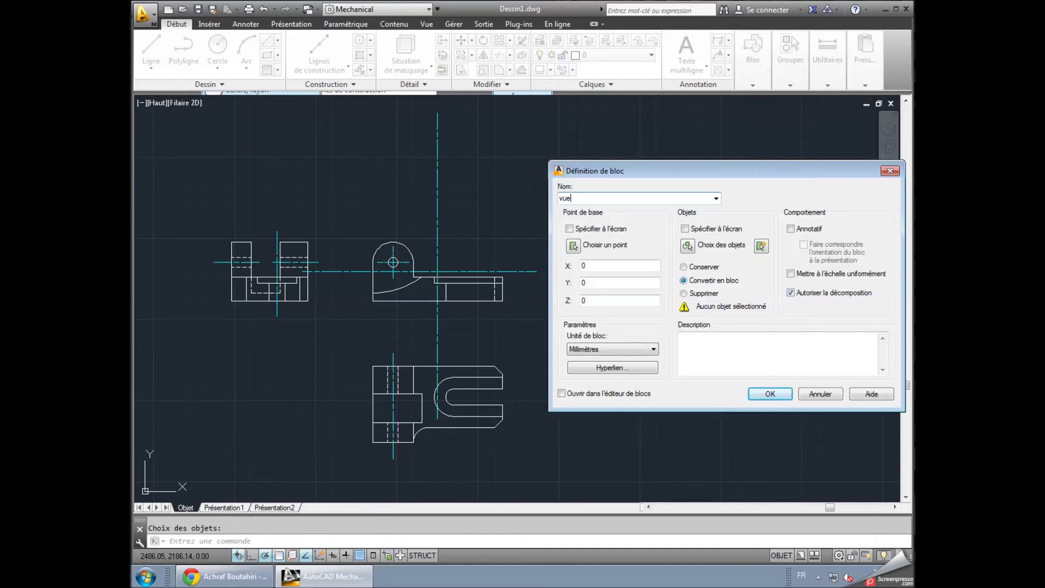
pyautogui.write('vue de dessus')
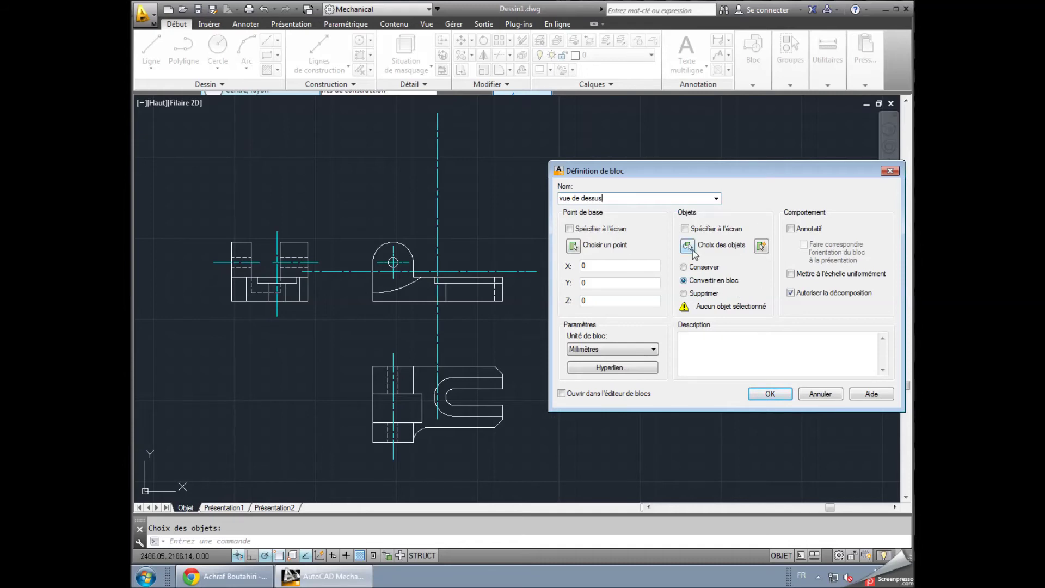
pyautogui.click(688, 246)
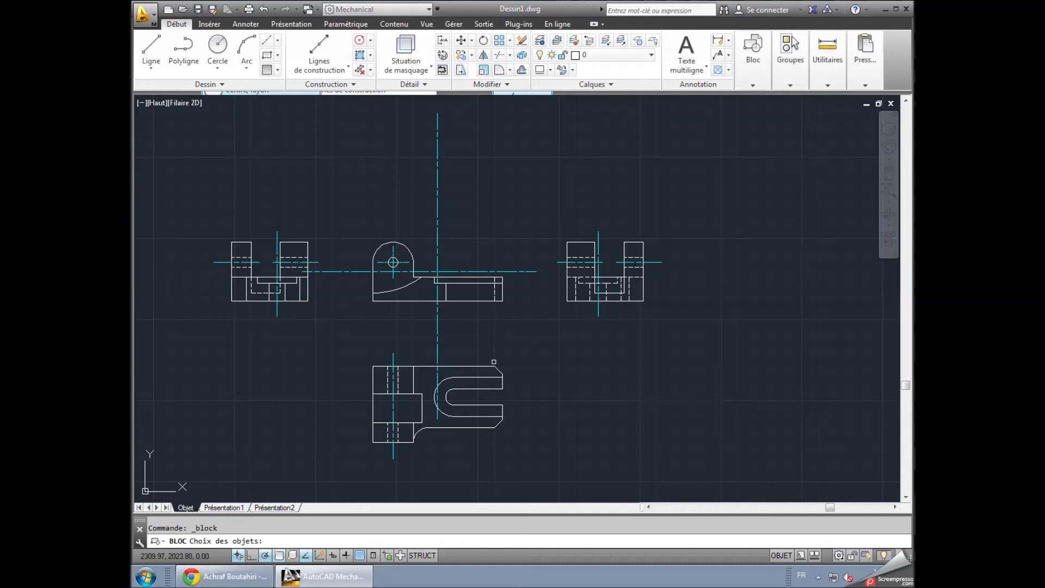
pyautogui.click(358, 347)
pyautogui.click(531, 479)
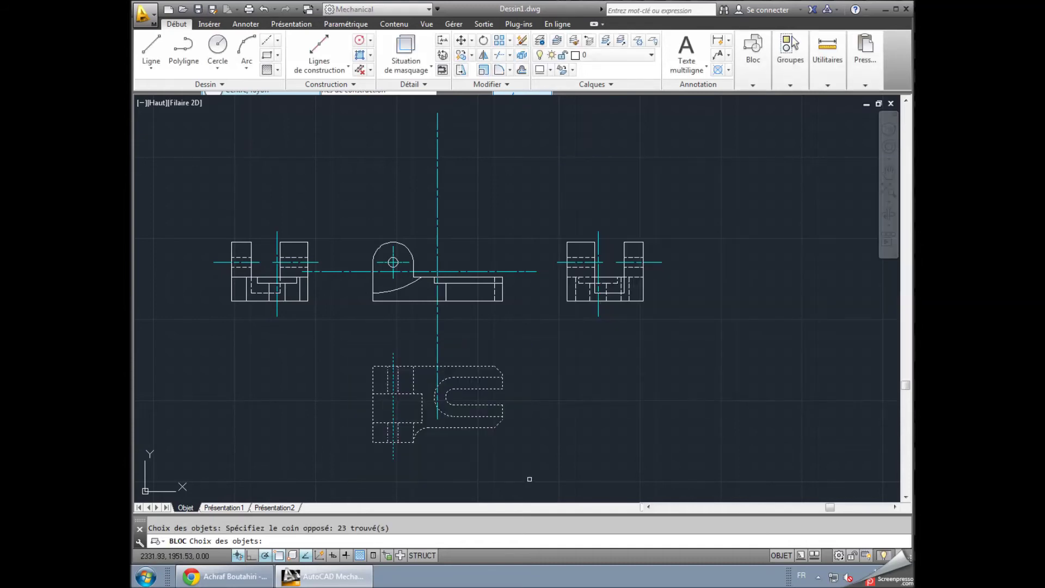
pyautogui.press('Return')
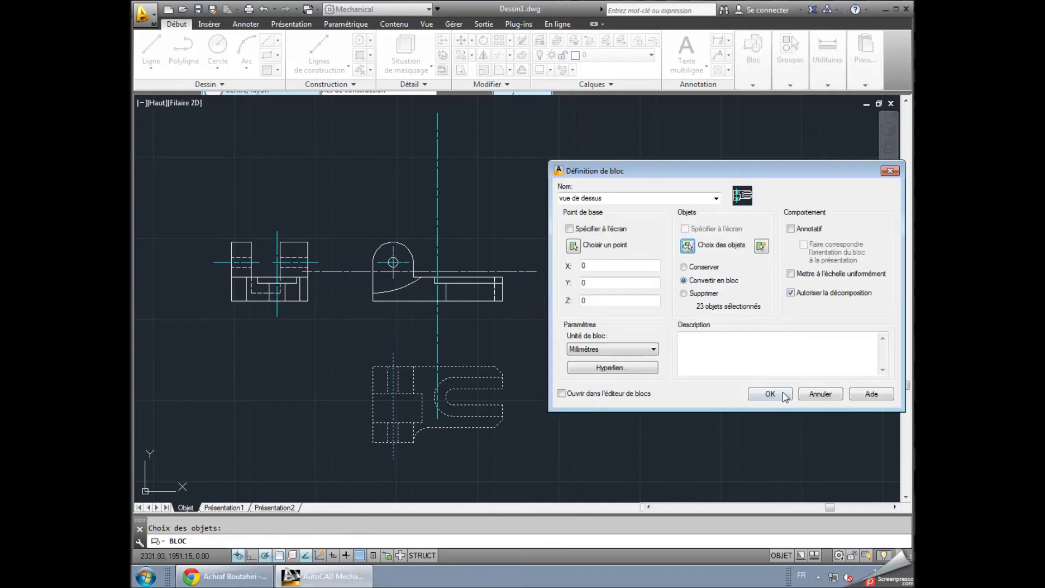
pyautogui.click(770, 393)
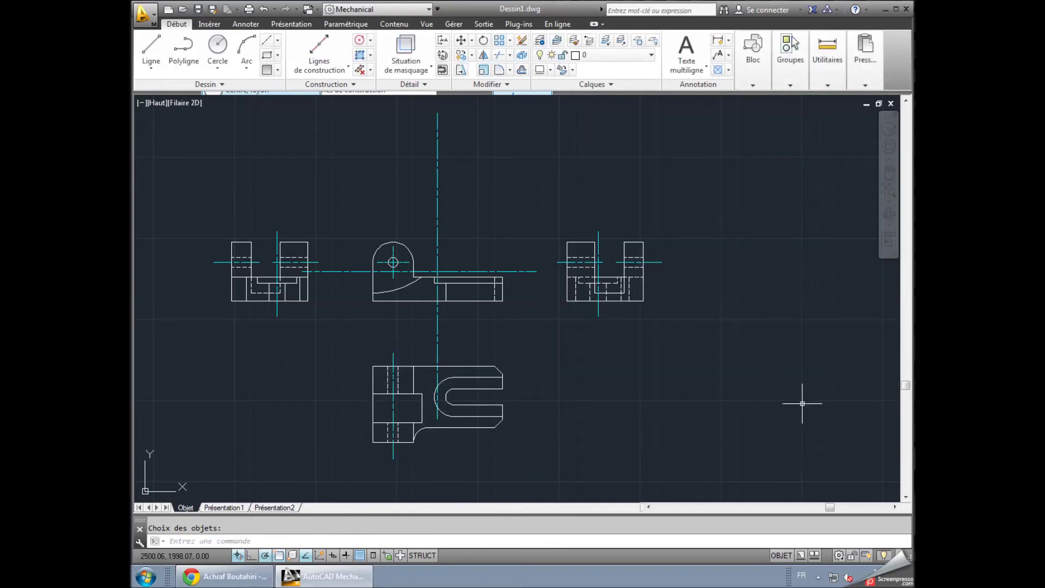
# - Save the drawing under the new name 'socle de charnière 2.dwg'
pyautogui.moveTo(745, 327); pyautogui.dragTo(724, 357, button='middle')
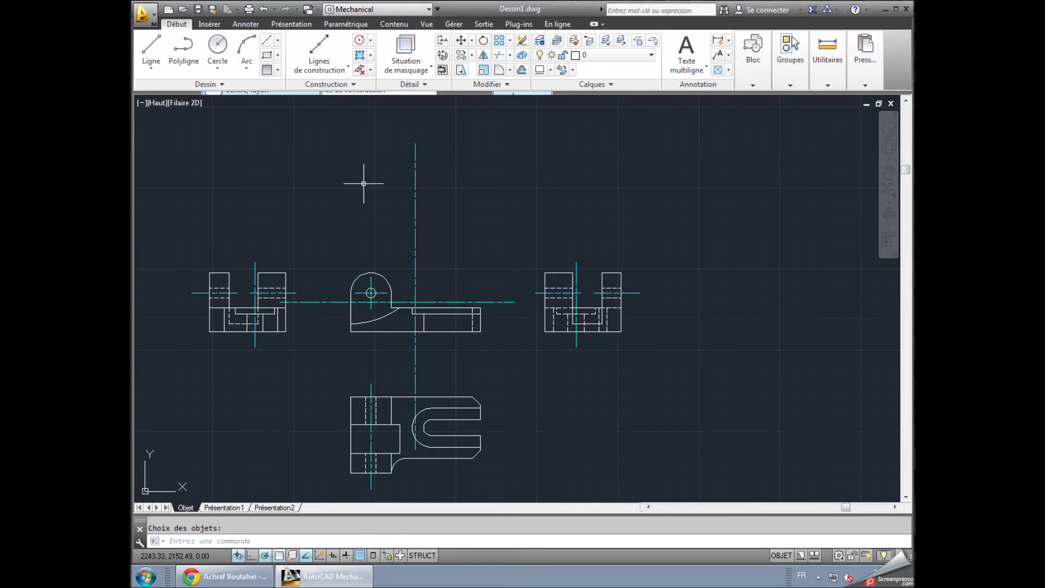
pyautogui.hotkey('ctrl', 's')
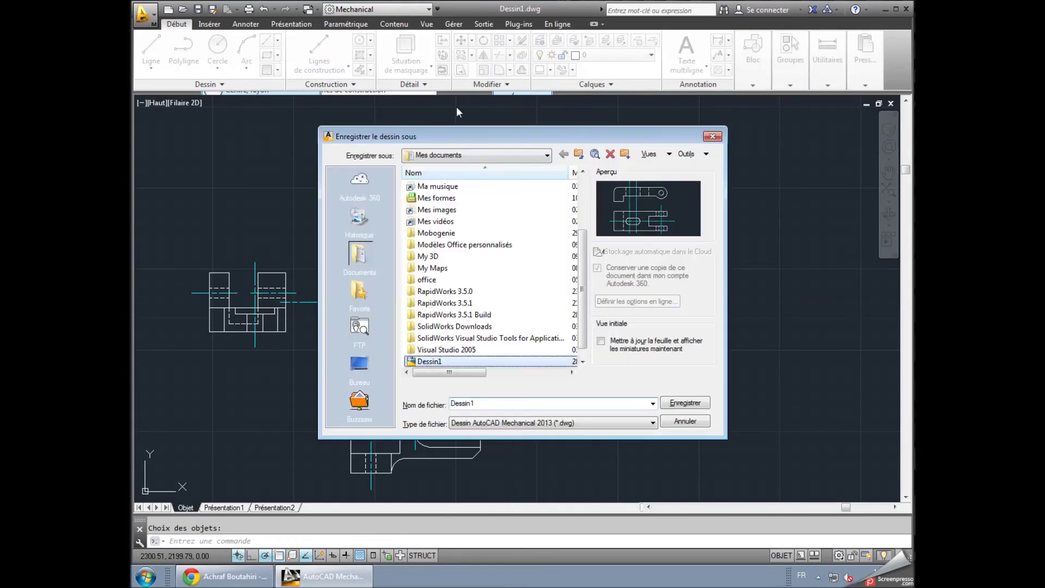
pyautogui.doubleClick(534, 403)
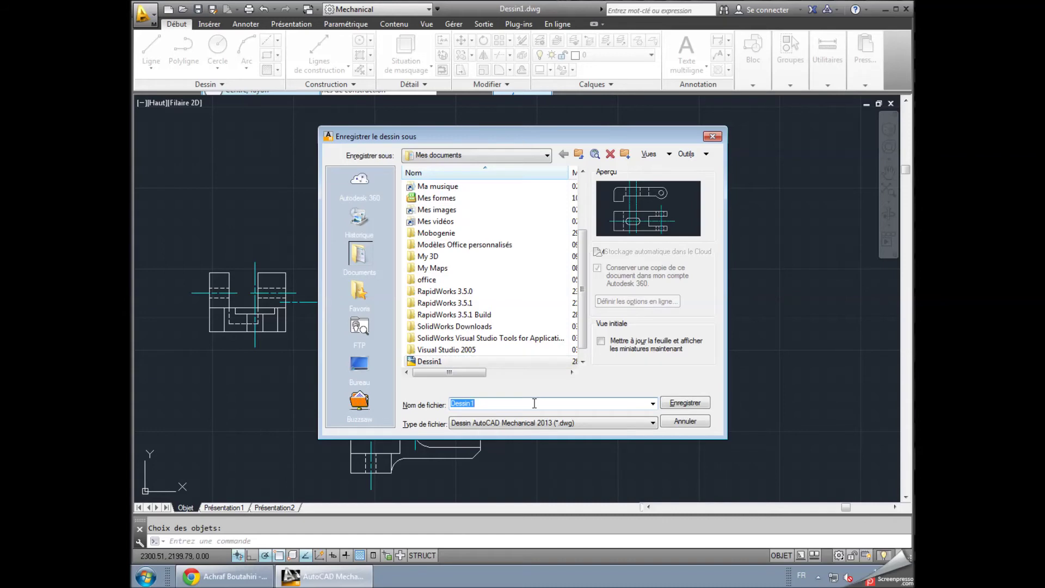
pyautogui.write('socle de charnière 2')
pyautogui.click(680, 402)
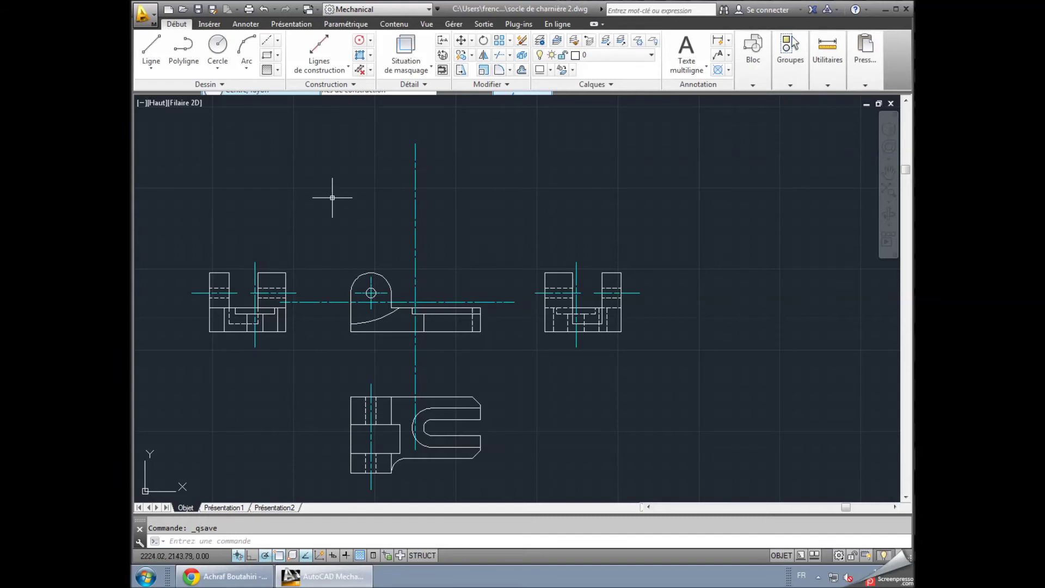
# - Mirror the lower view about the front view's horizontal axis, keeping the original
pyautogui.click(483, 60)
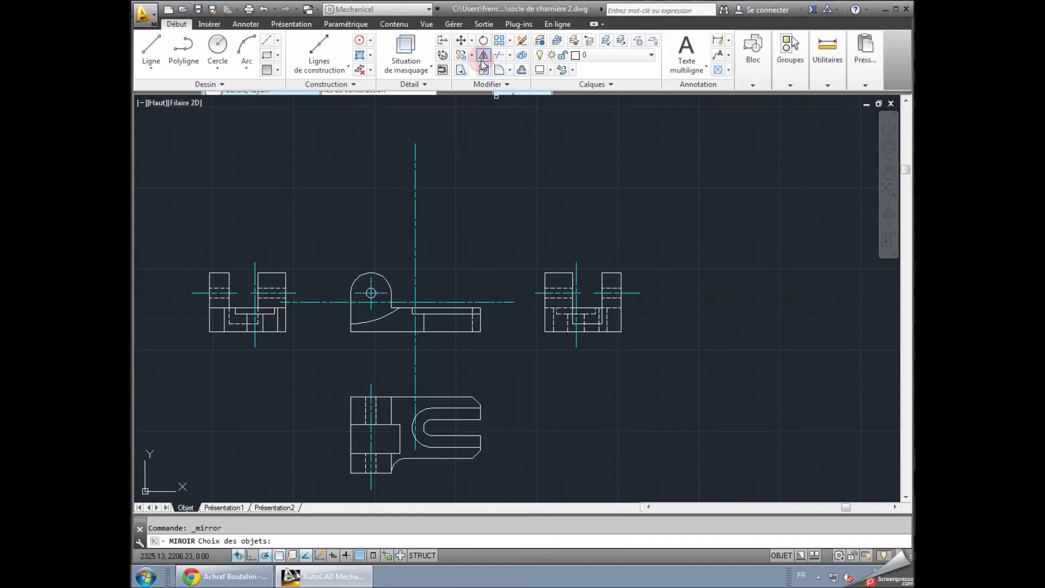
pyautogui.click(327, 371)
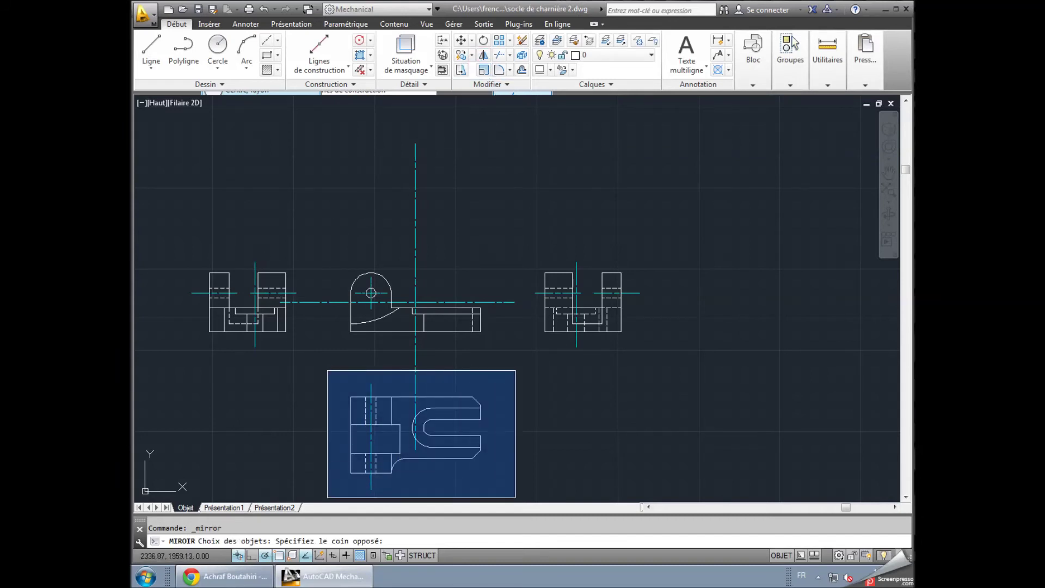
pyautogui.click(515, 497)
pyautogui.press('Return')
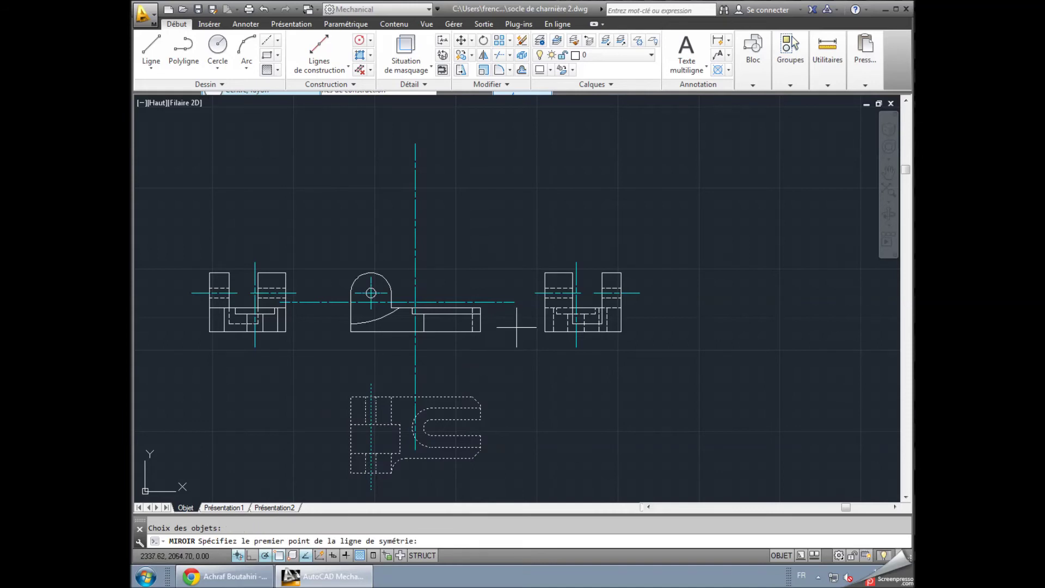
pyautogui.click(515, 302)
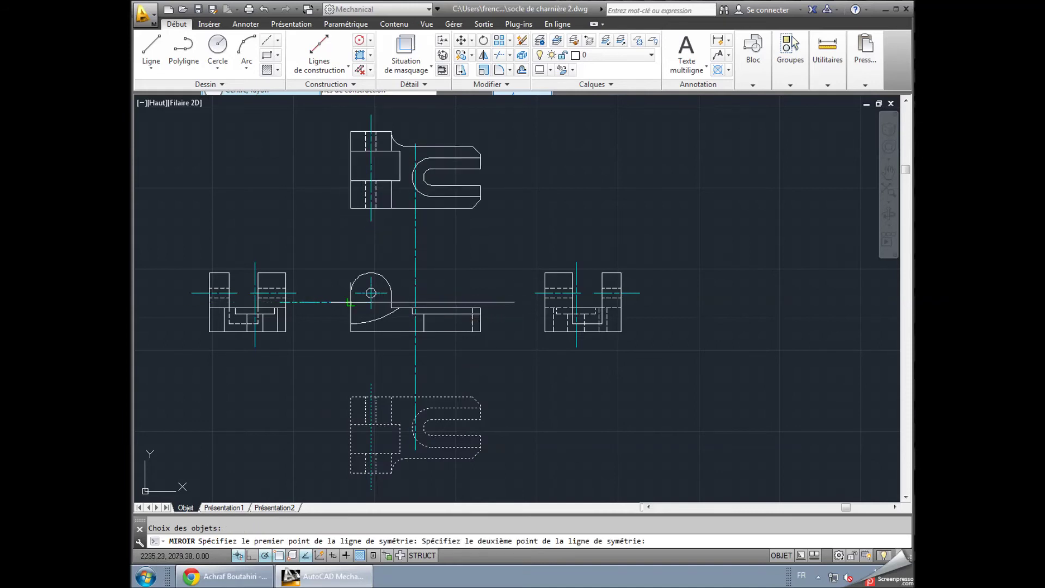
pyautogui.click(340, 302)
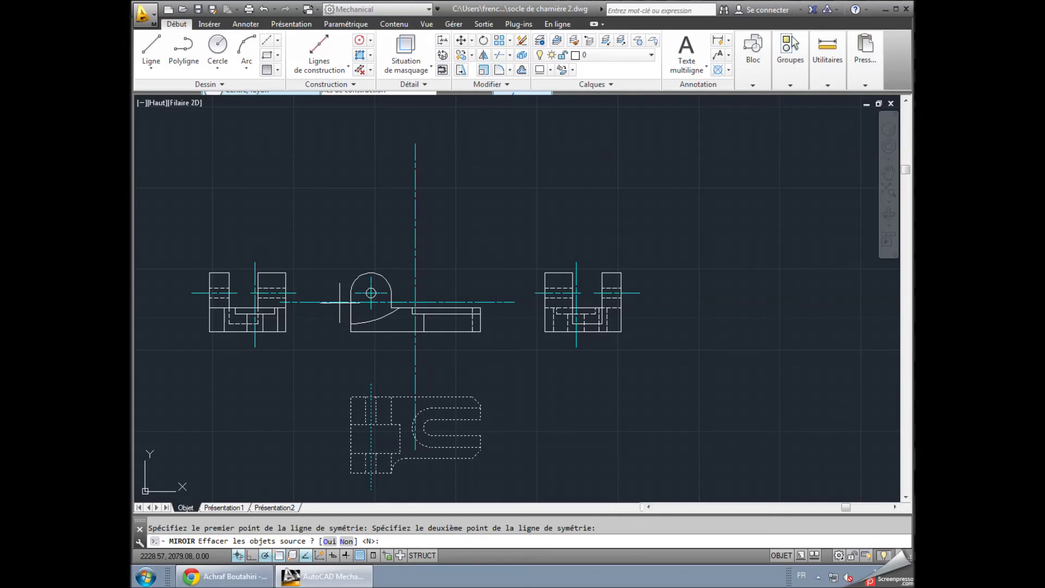
pyautogui.rightClick(533, 384)
pyautogui.click(539, 388)
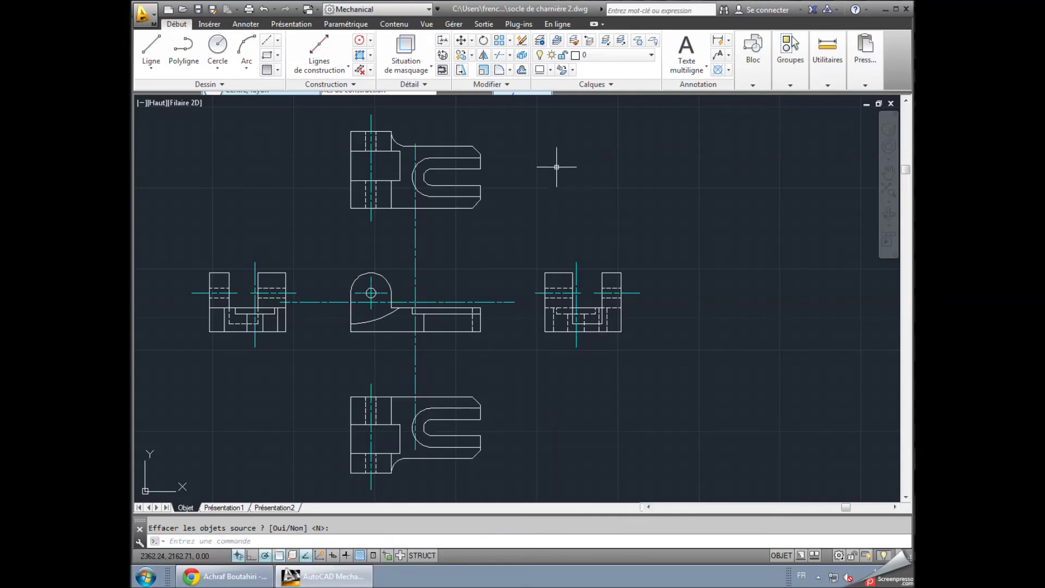
pyautogui.moveTo(521, 236)
pyautogui.mouseDown(button='middle')
pyautogui.moveTo(534, 221)
pyautogui.moveTo(578, 230)
pyautogui.mouseUp(button='middle')
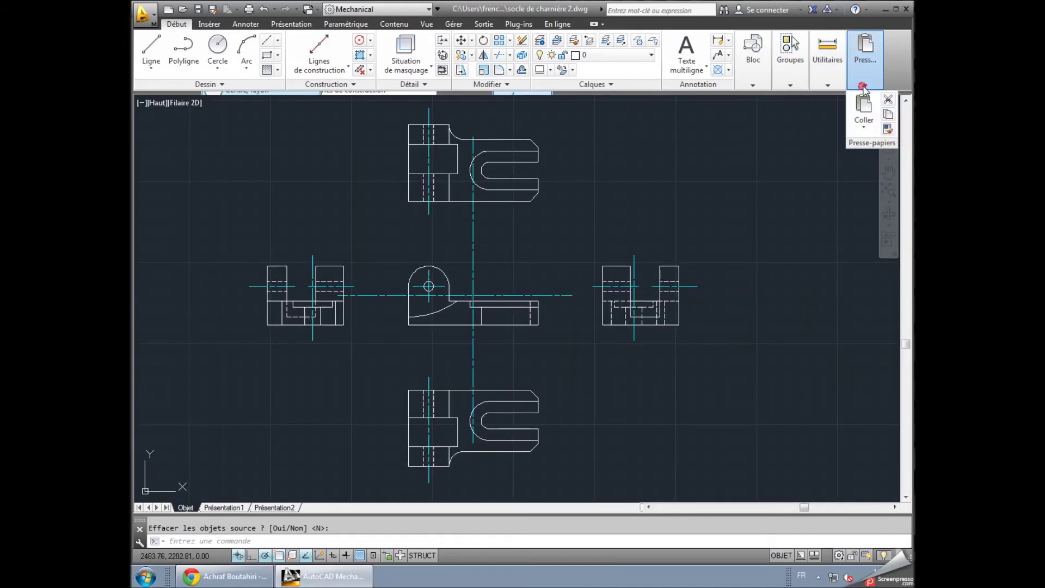
pyautogui.click(887, 129)
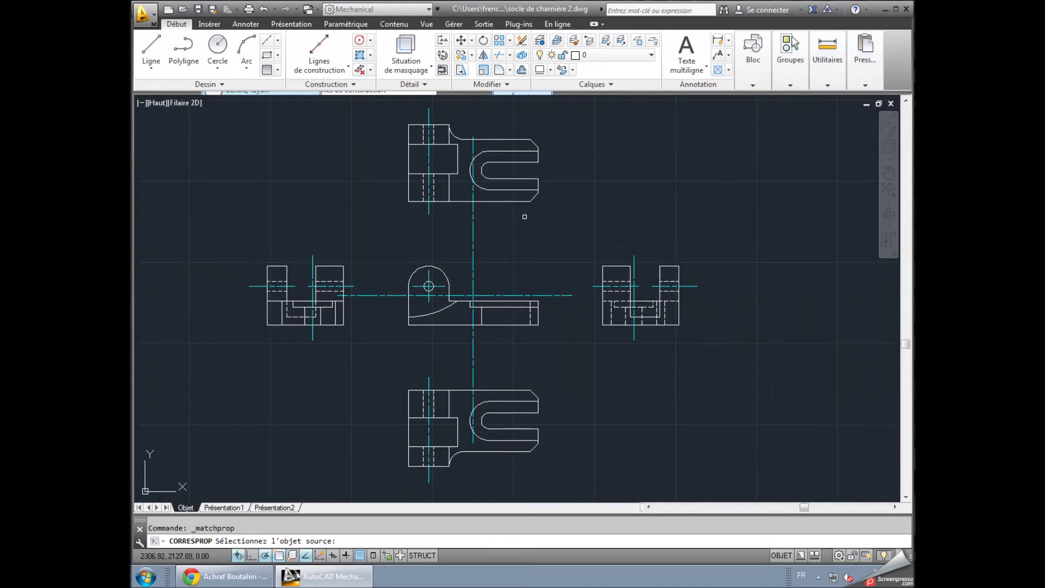
pyautogui.click(435, 194)
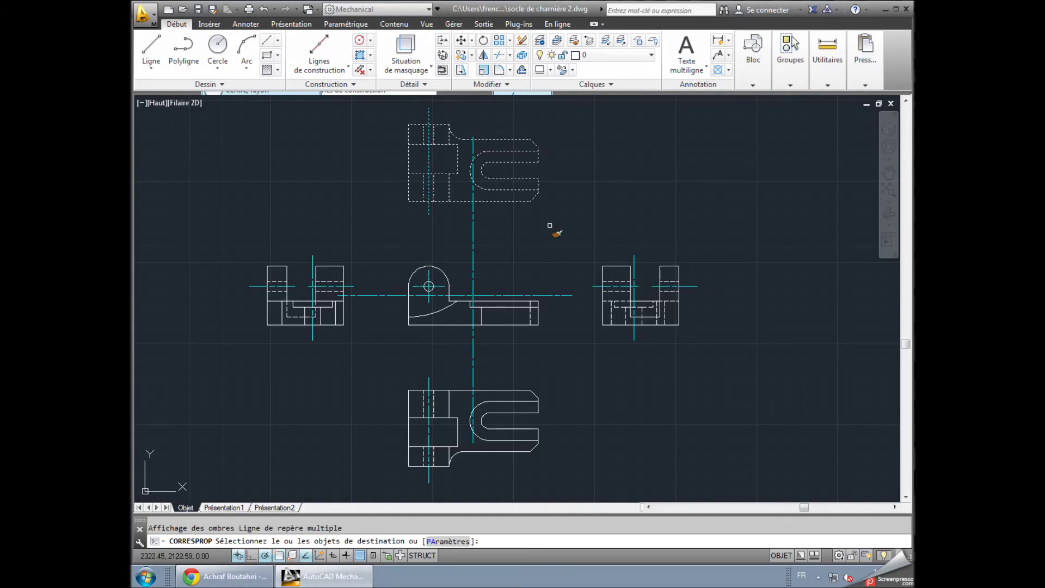
pyautogui.click(579, 212)
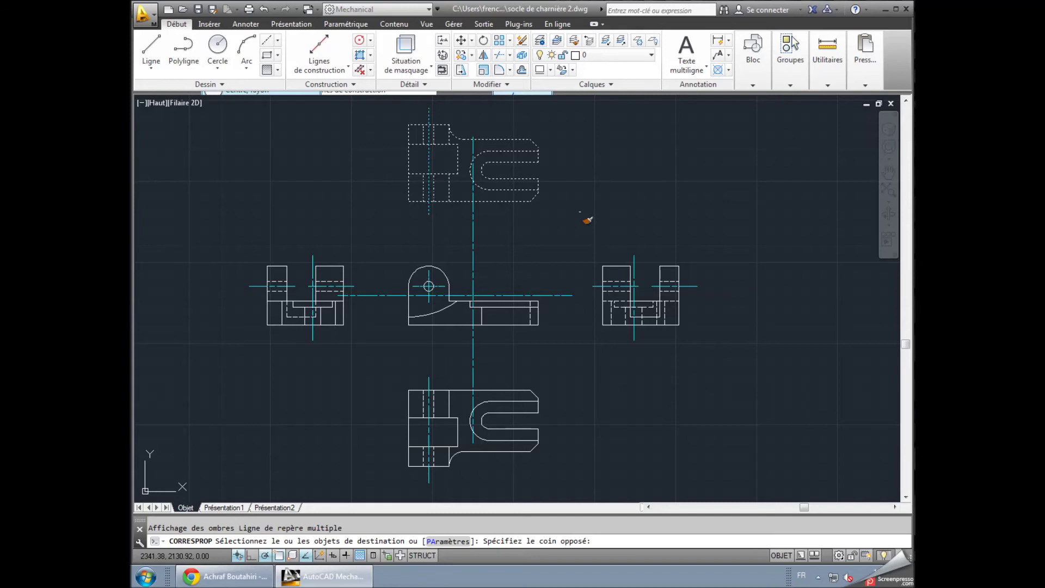
pyautogui.press('Escape')
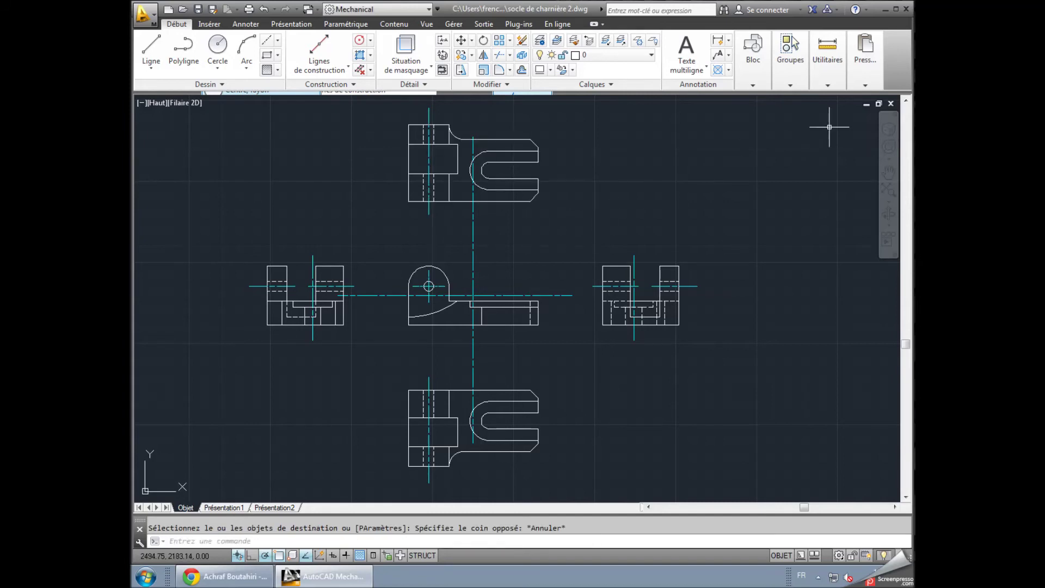
pyautogui.click(867, 80)
pyautogui.click(888, 128)
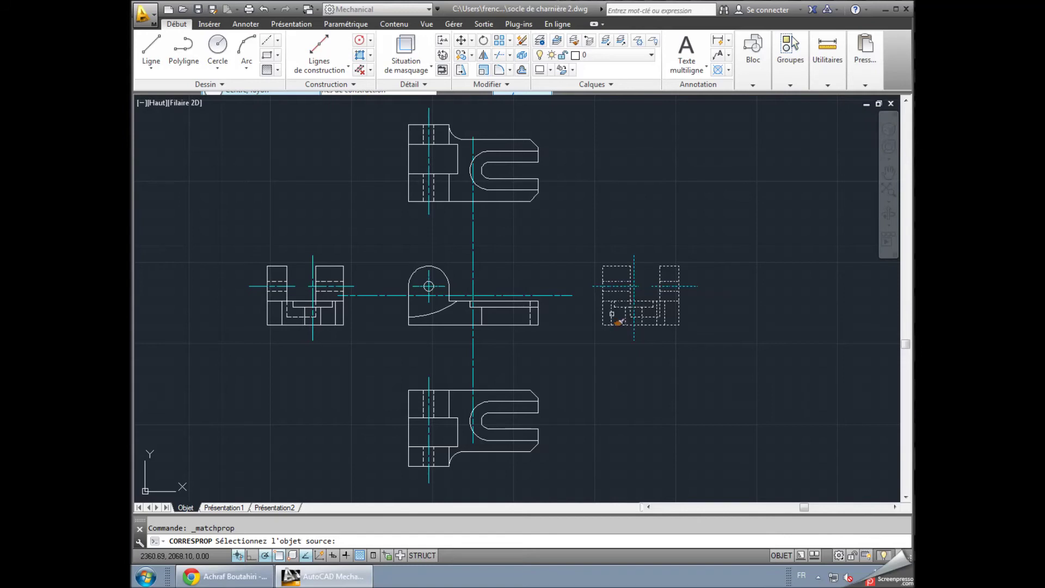
pyautogui.click(612, 314)
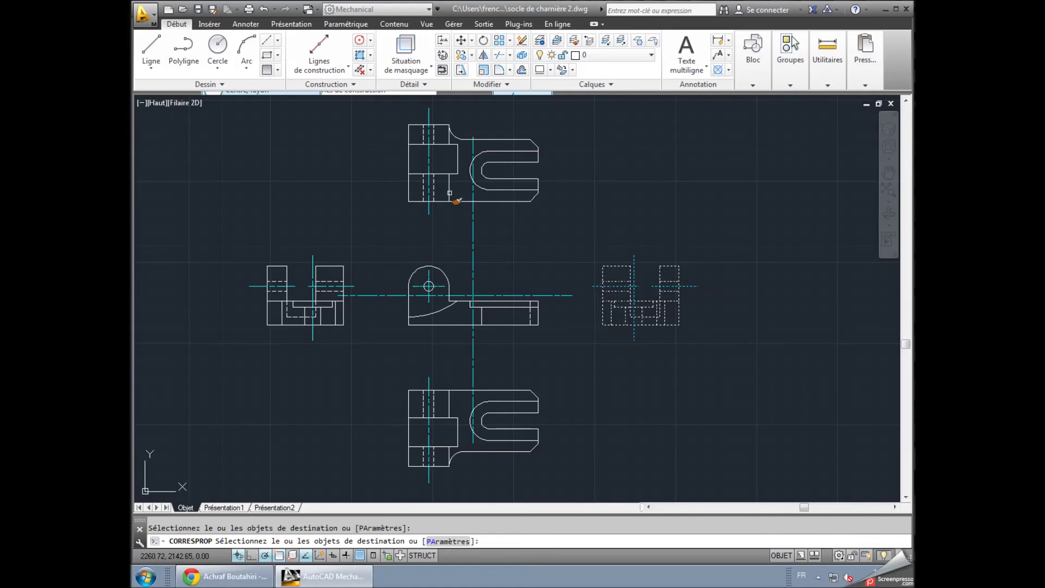
pyautogui.press('Escape')
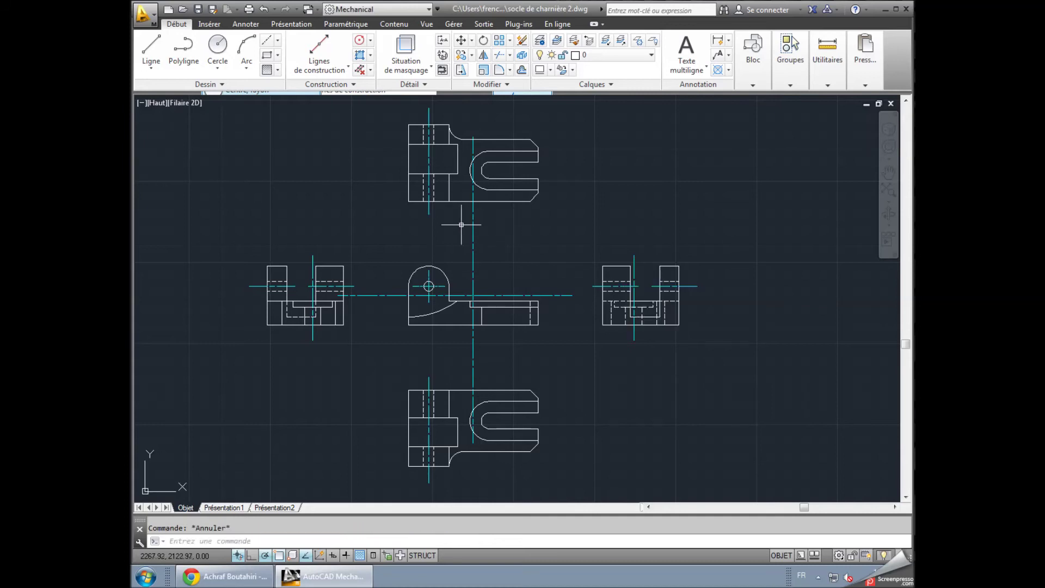
pyautogui.scroll(2, 471, 229)
pyautogui.click(444, 175)
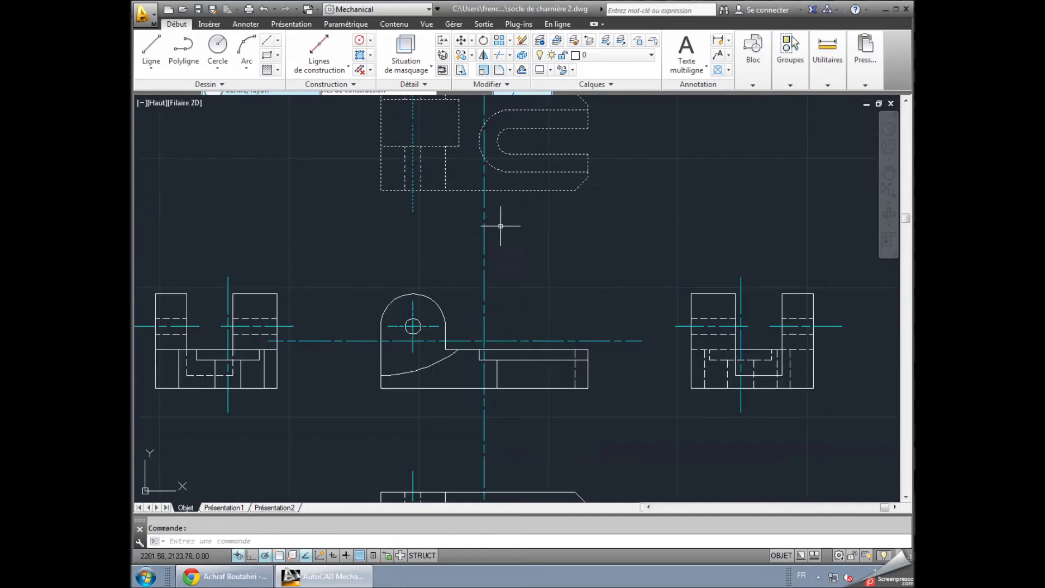
# - Browse the block definitions in Modifier la définition du bloc, then cancel it
pyautogui.moveTo(610, 138); pyautogui.dragTo(575, 268, button='middle')
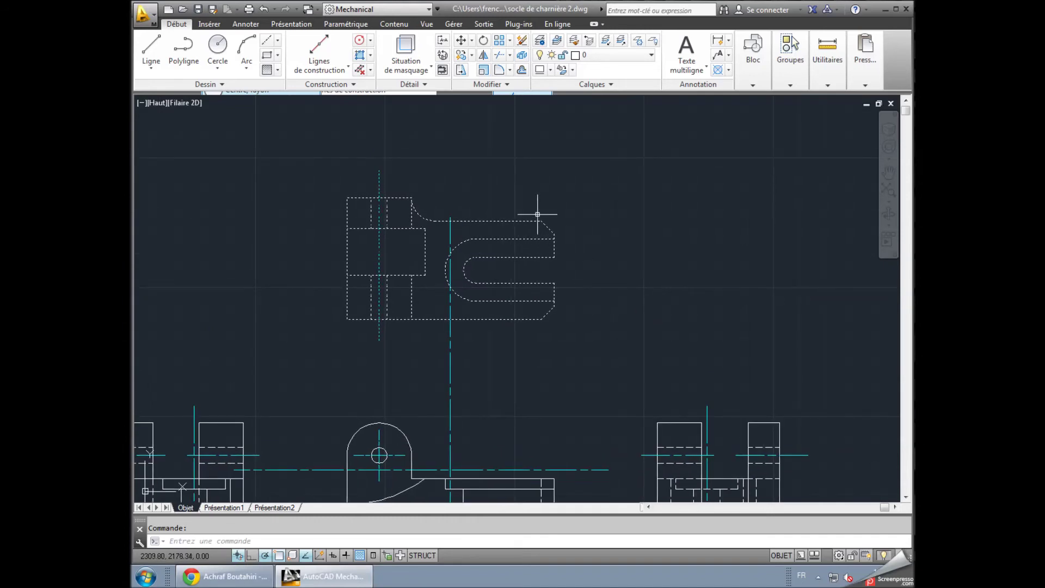
pyautogui.click(761, 84)
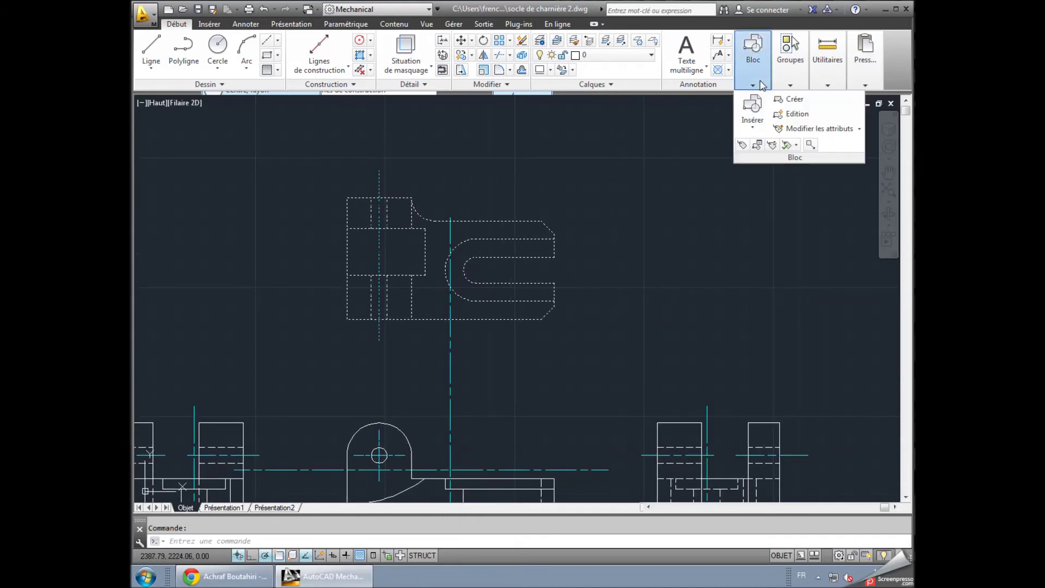
pyautogui.click(789, 115)
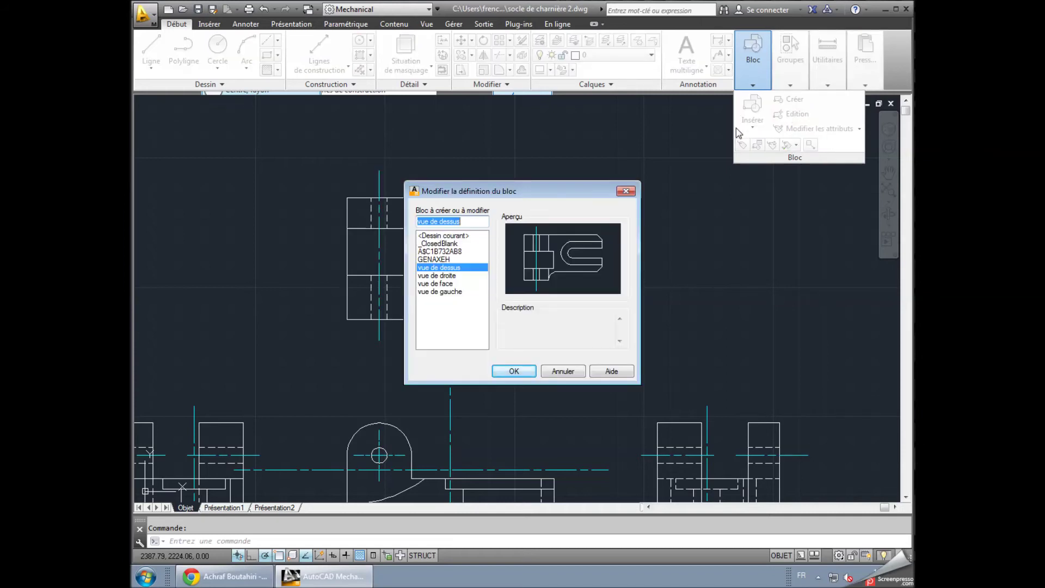
pyautogui.moveTo(563, 198); pyautogui.dragTo(675, 168)
pyautogui.click(574, 208)
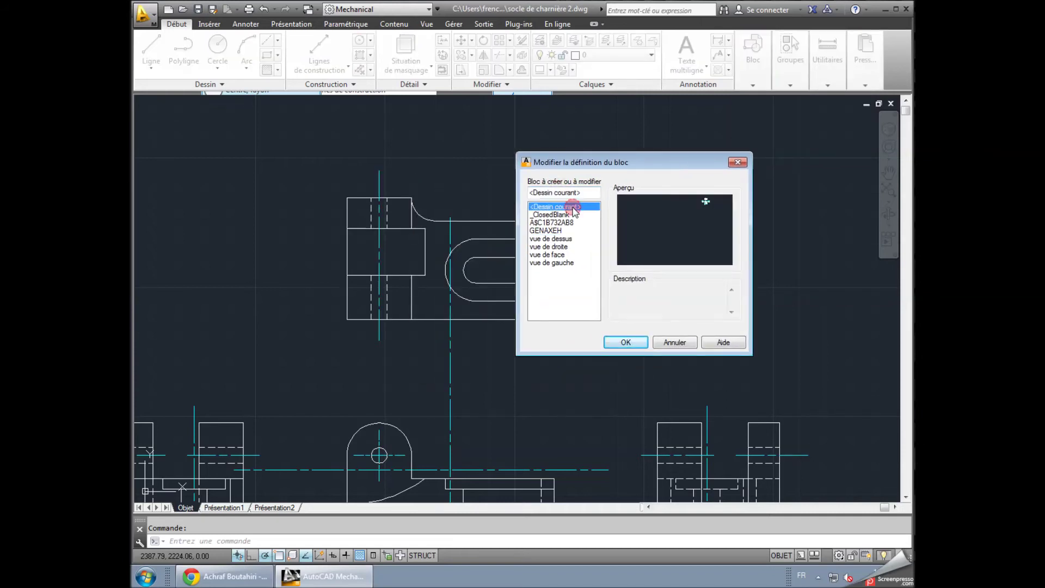
pyautogui.click(569, 224)
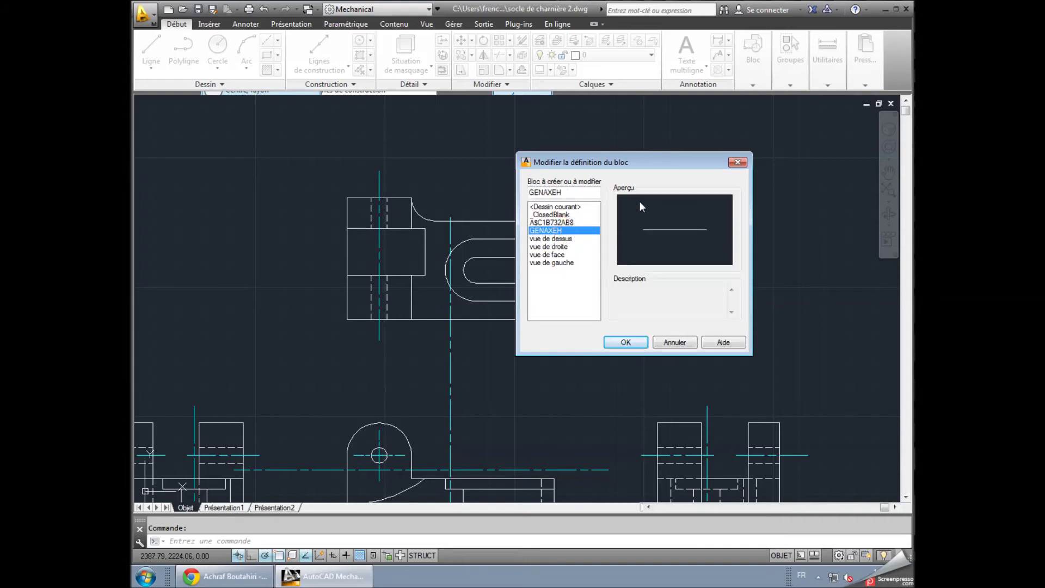
pyautogui.press('Down')
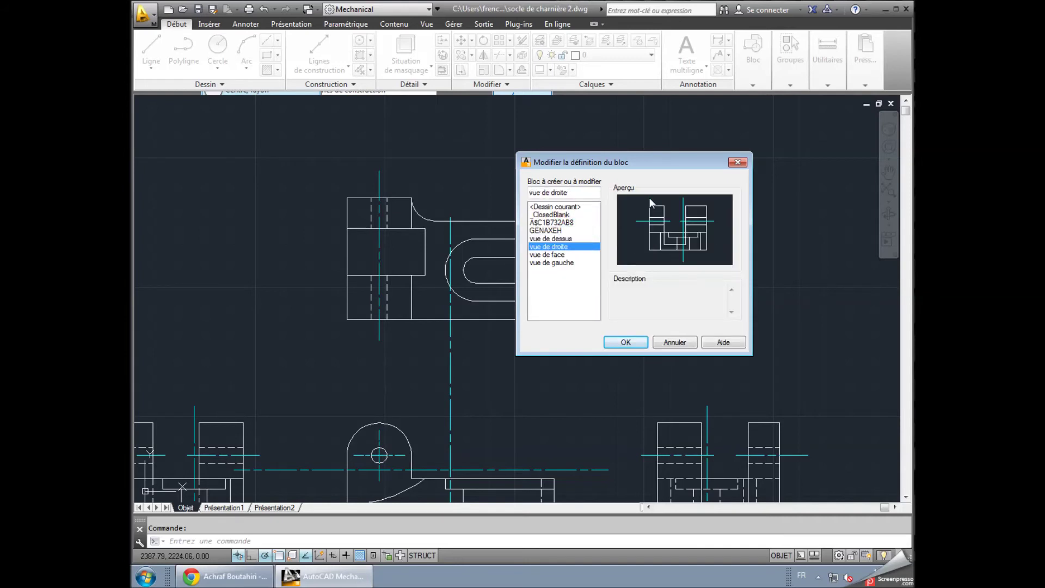
pyautogui.press('Down')
pyautogui.press('Down')
pyautogui.press('Up')
pyautogui.press('Up')
pyautogui.press('Up')
pyautogui.click(737, 165)
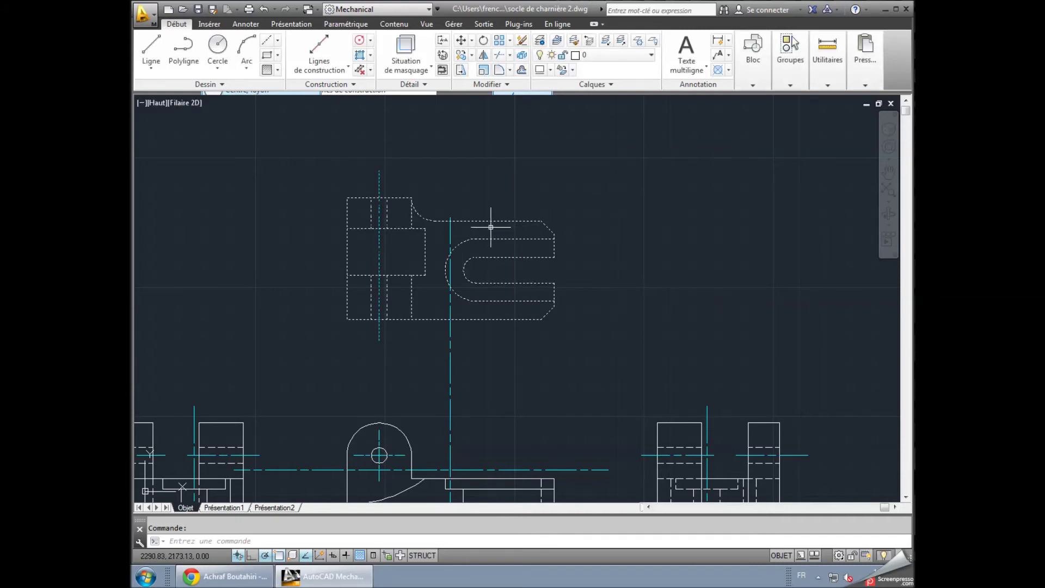
# - Undo the accidental move of the upper view block and deselect it
pyautogui.moveTo(489, 220); pyautogui.dragTo(605, 164)
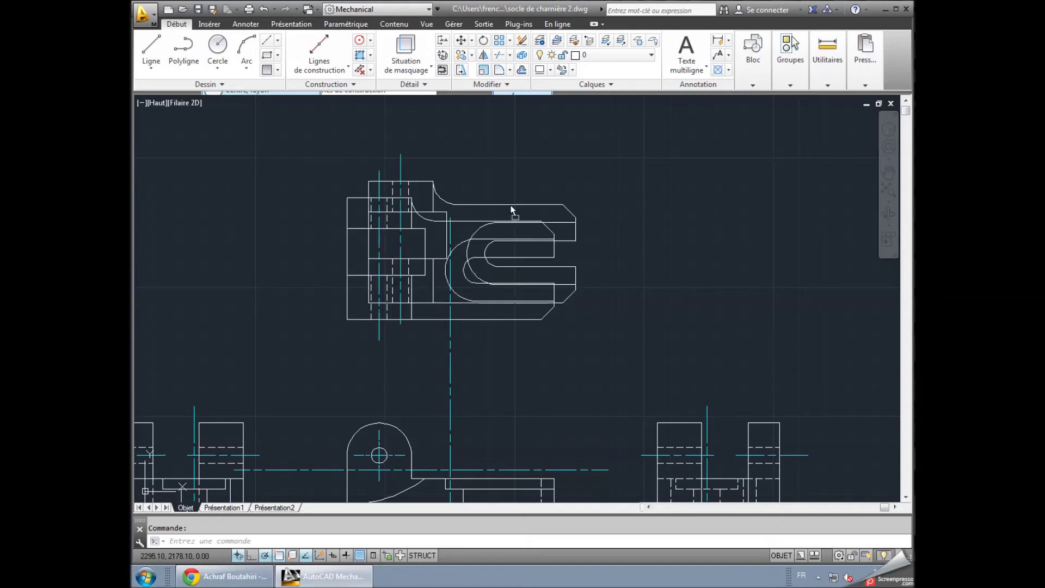
pyautogui.hotkey('ctrl', 'z')
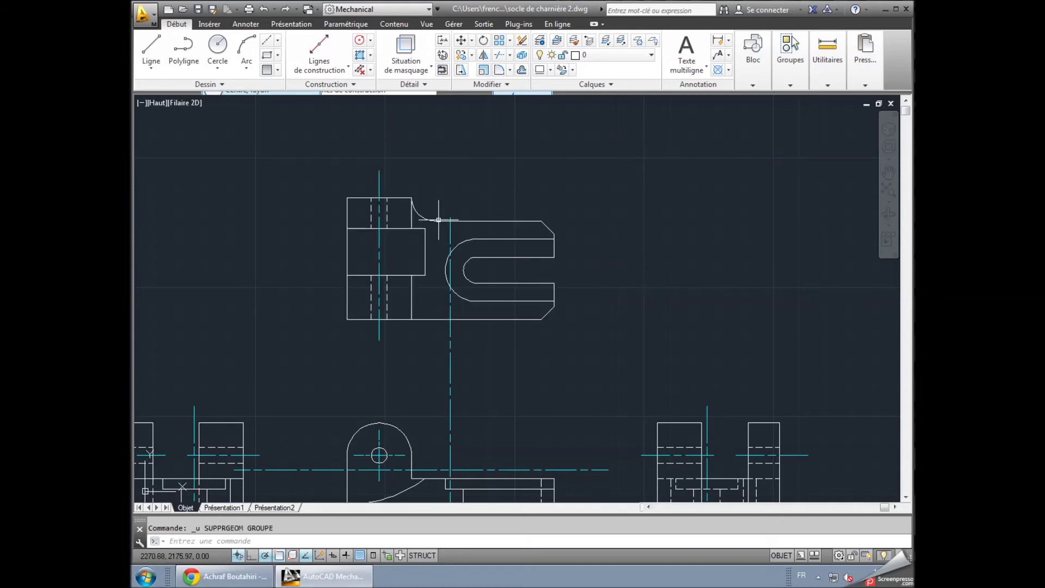
pyautogui.rightClick(436, 223)
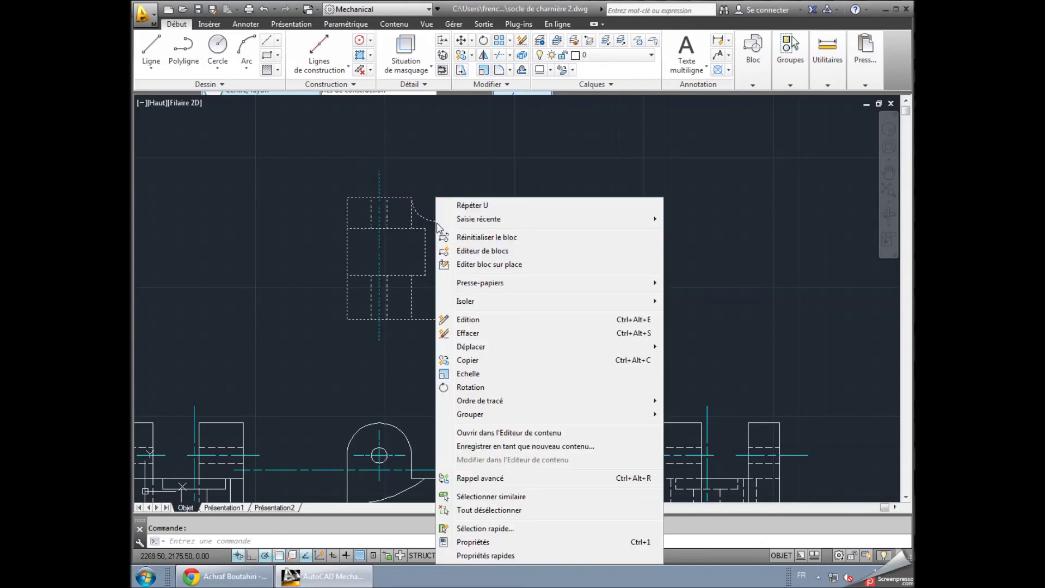
pyautogui.click(521, 59)
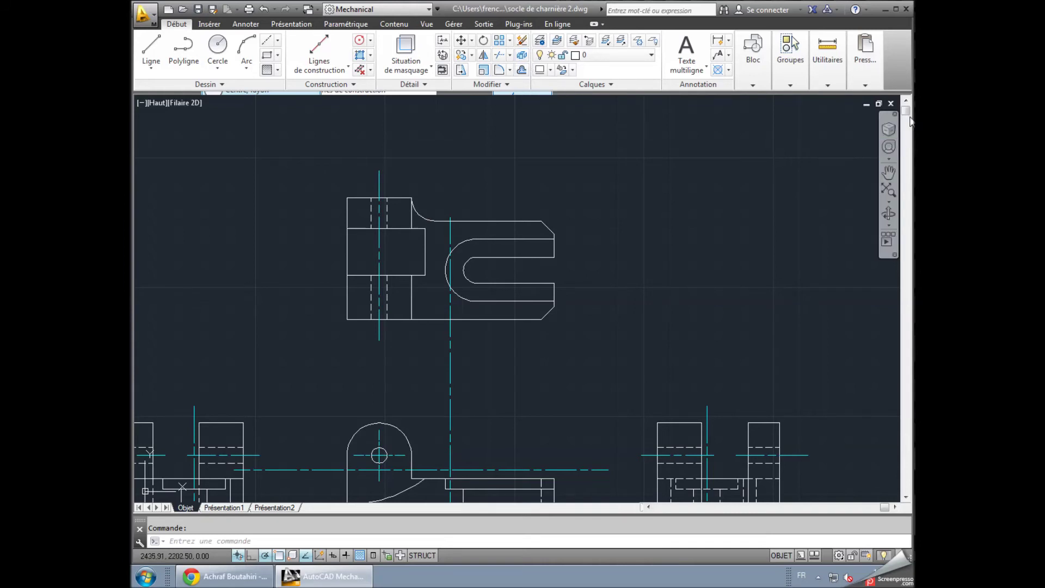
# - Match a dashed hidden line's properties onto the upper view's U-shaped slot edges
pyautogui.click(864, 52)
pyautogui.click(888, 129)
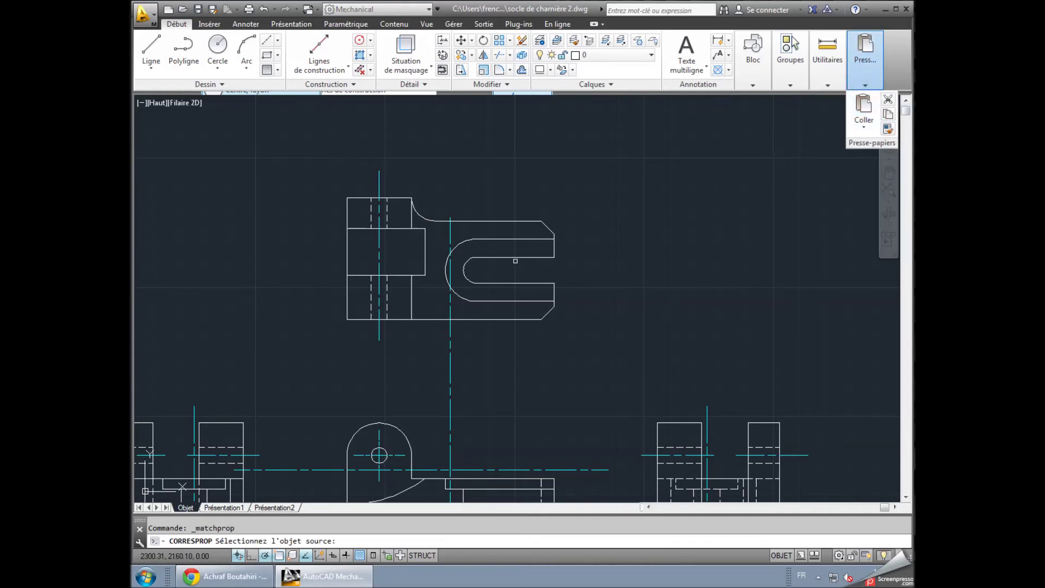
pyautogui.click(386, 311)
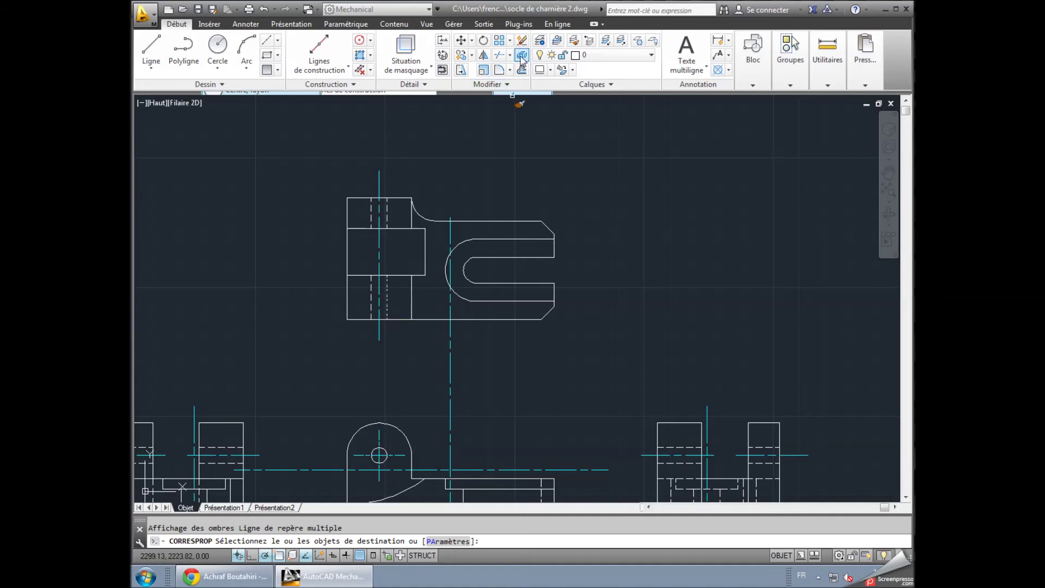
pyautogui.click(412, 307)
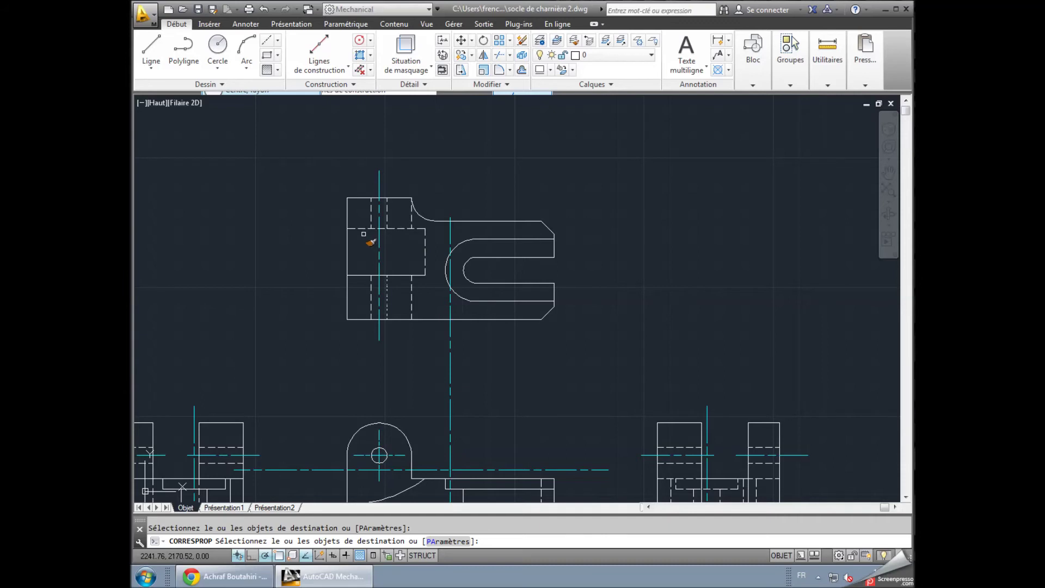
pyautogui.click(358, 268)
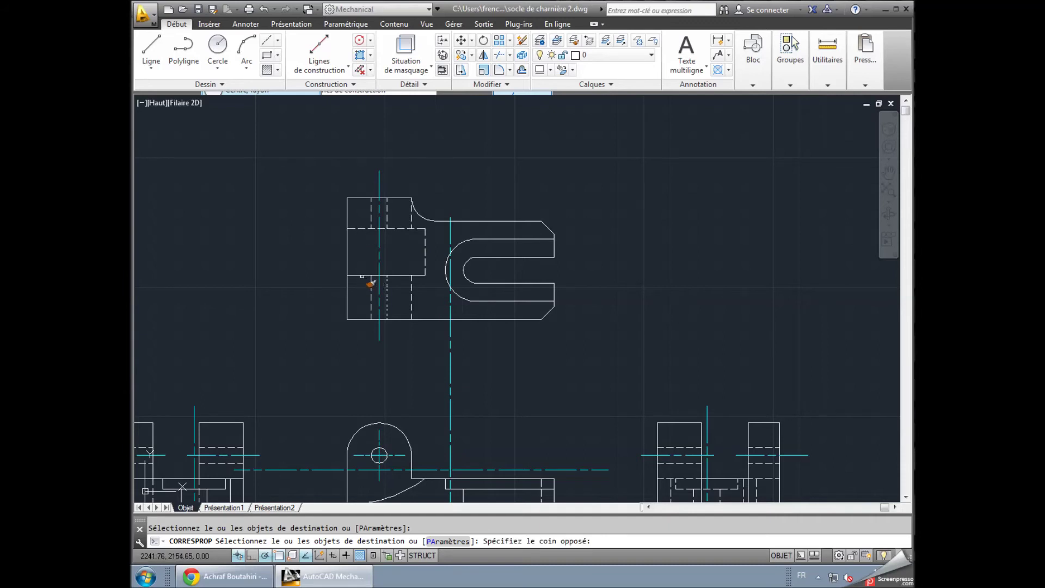
pyautogui.click(362, 276)
pyautogui.click(366, 275)
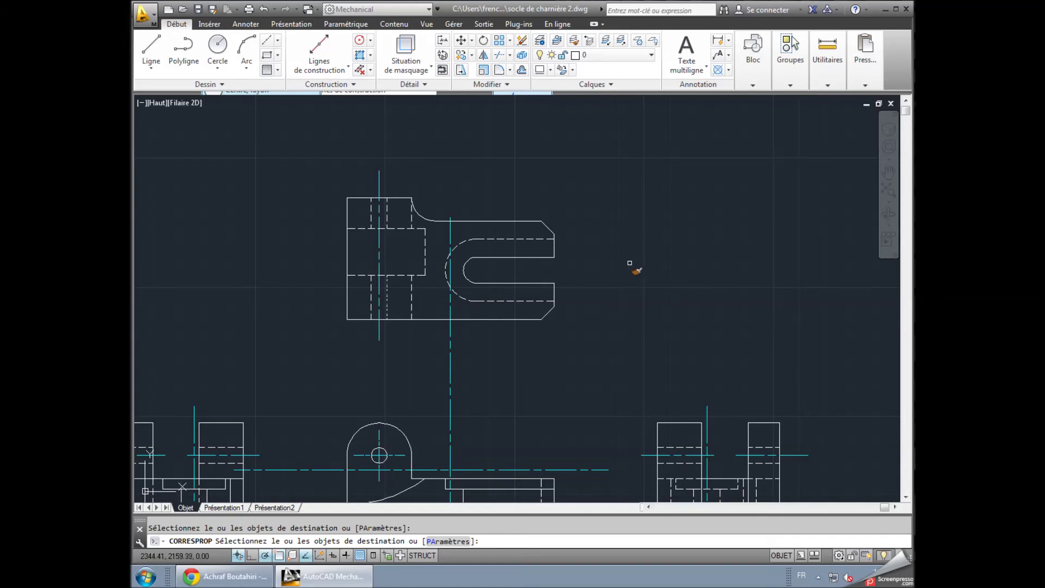
pyautogui.rightClick(630, 266)
pyautogui.click(653, 271)
pyautogui.click(731, 183)
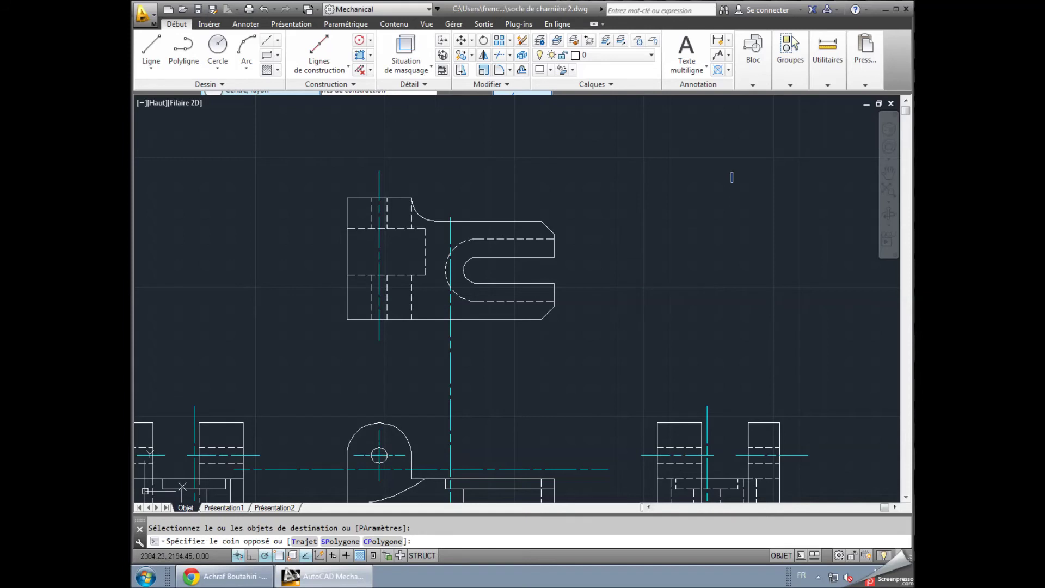
pyautogui.click(761, 83)
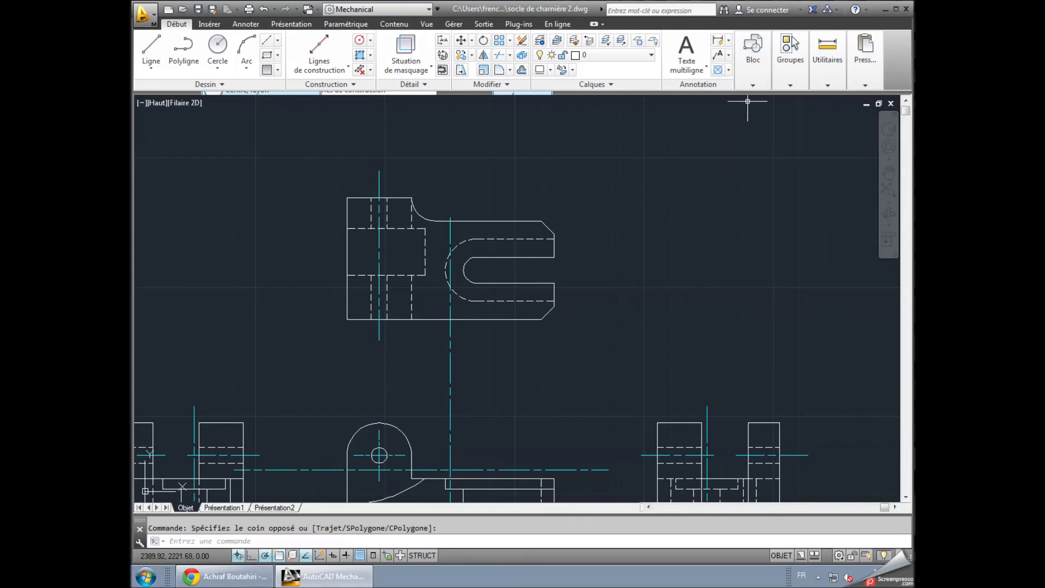
pyautogui.click(762, 82)
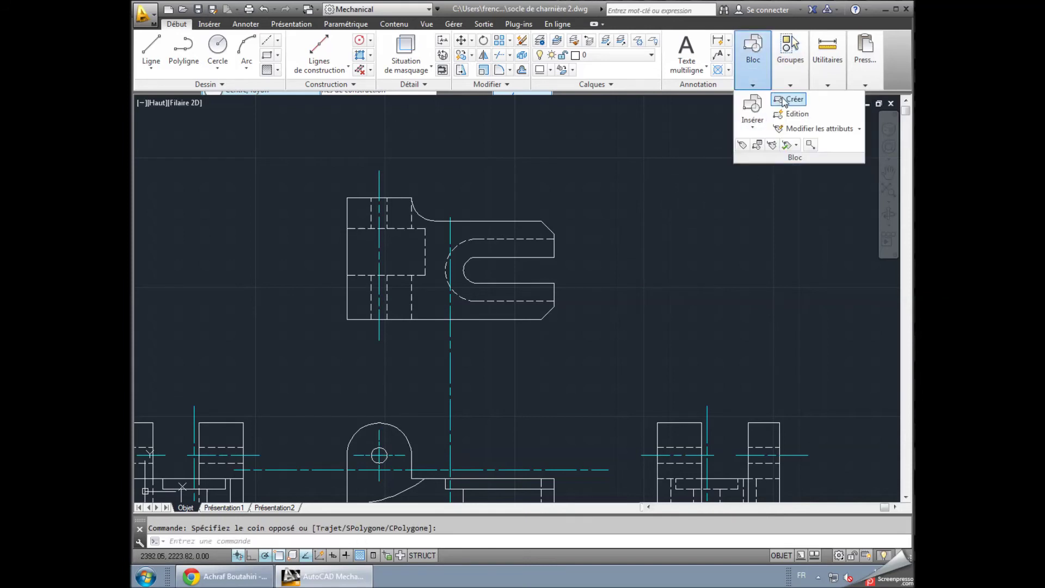
# - Make the upper view's 22 objects into a block named 'vue de dessous'
pyautogui.click(782, 102)
pyautogui.click(678, 198)
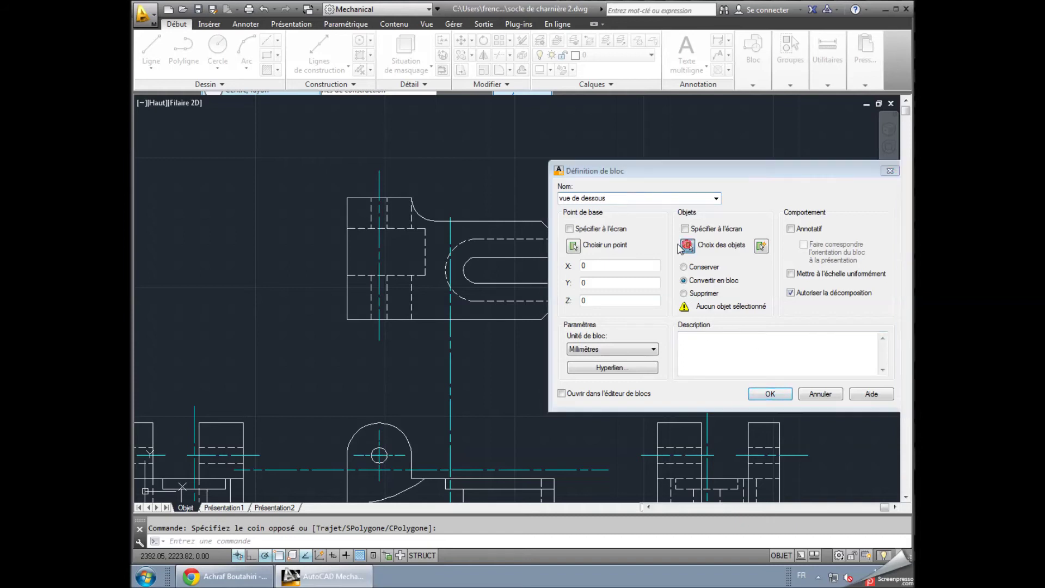
pyautogui.click(687, 245)
pyautogui.click(318, 174)
pyautogui.click(586, 363)
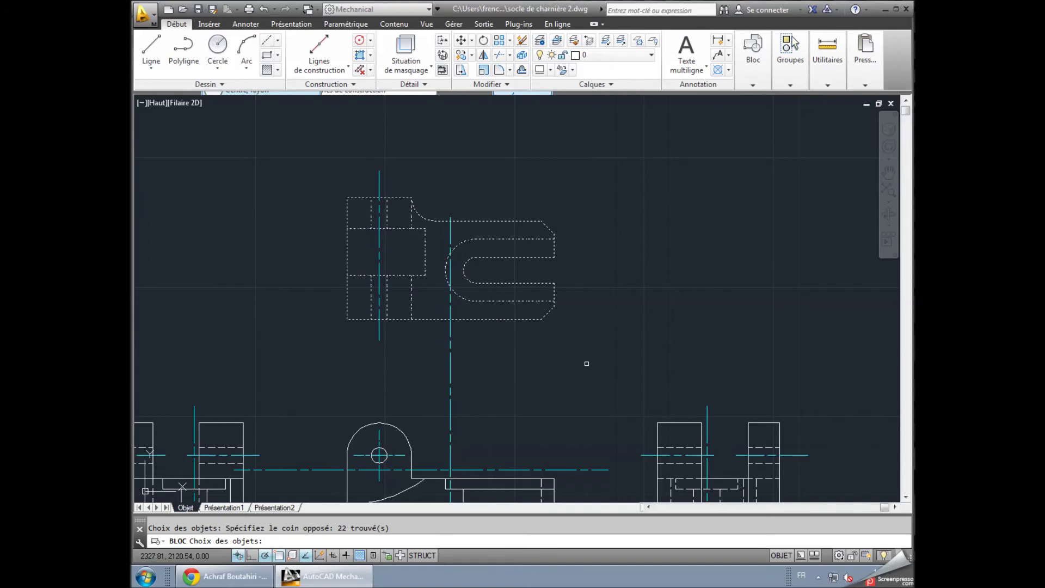
pyautogui.press('Return')
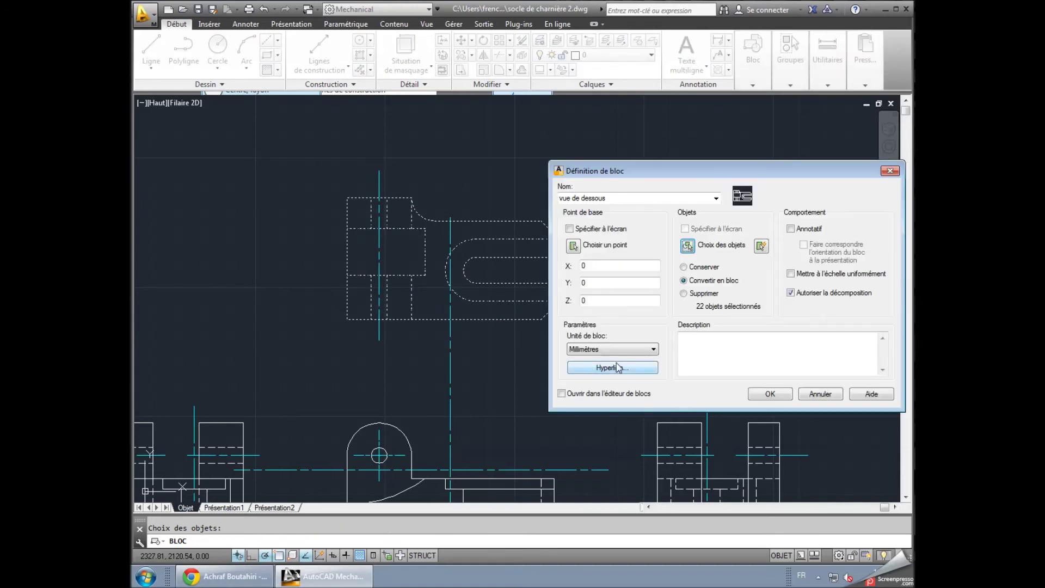
pyautogui.click(766, 395)
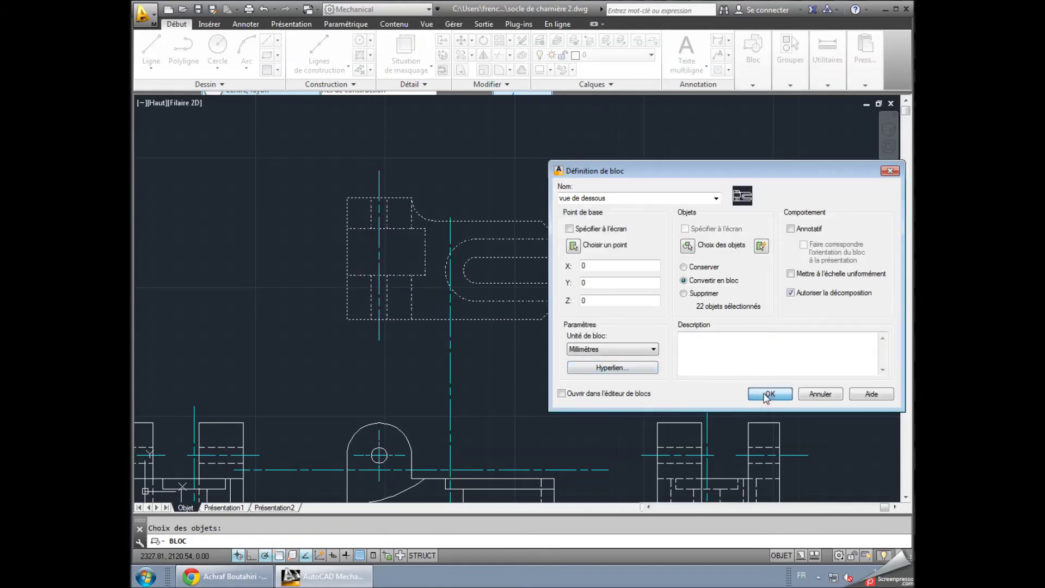
pyautogui.scroll(-2, 648, 289)
pyautogui.moveTo(654, 294)
pyautogui.mouseDown(button='middle')
pyautogui.moveTo(630, 205)
pyautogui.moveTo(611, 196)
pyautogui.mouseUp(button='middle')
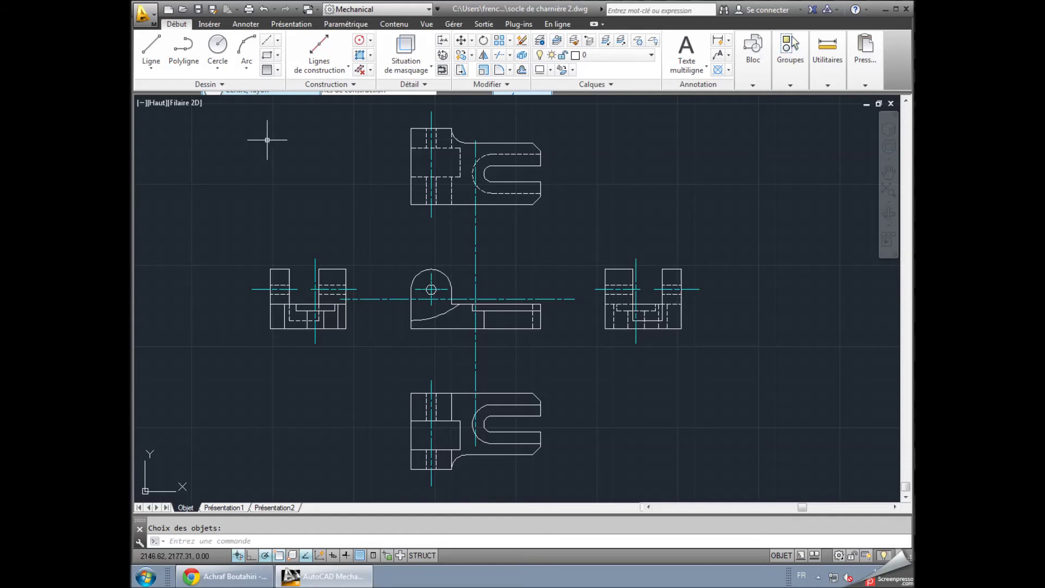
# - Group all six view objects into a single block named 'socle de charnière'
pyautogui.click(753, 64)
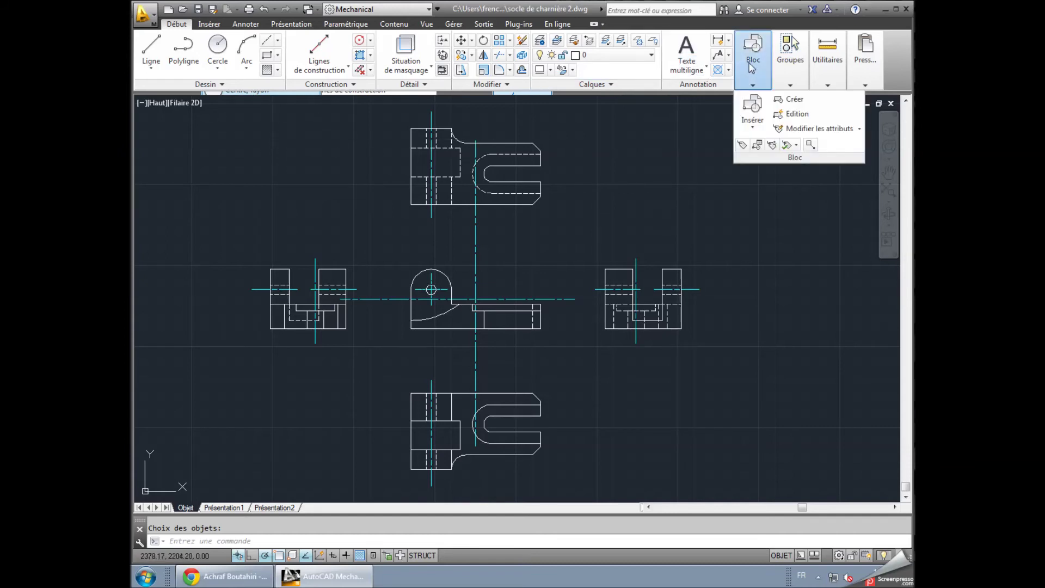
pyautogui.click(789, 99)
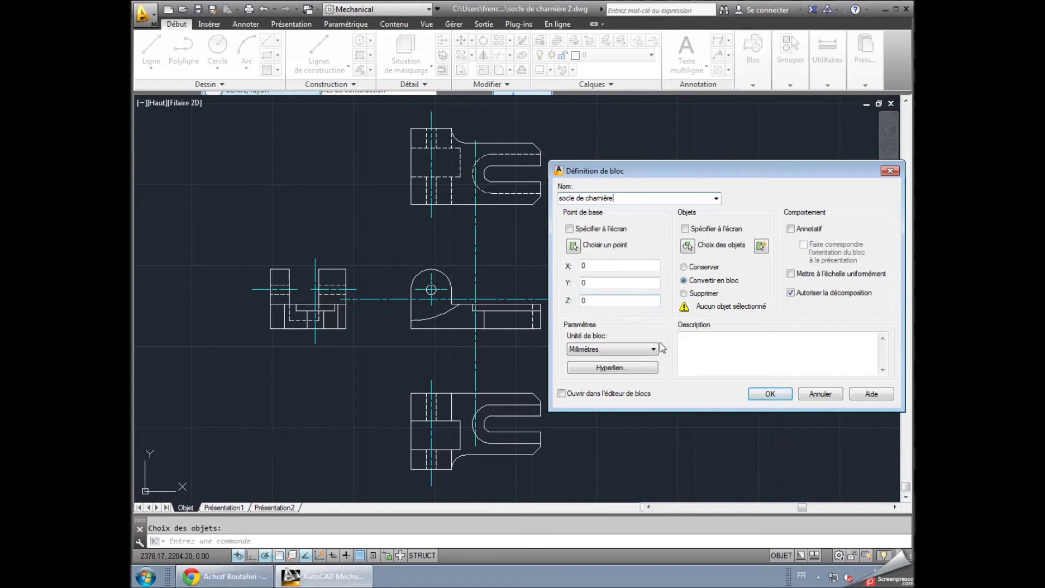
pyautogui.click(688, 246)
pyautogui.click(230, 109)
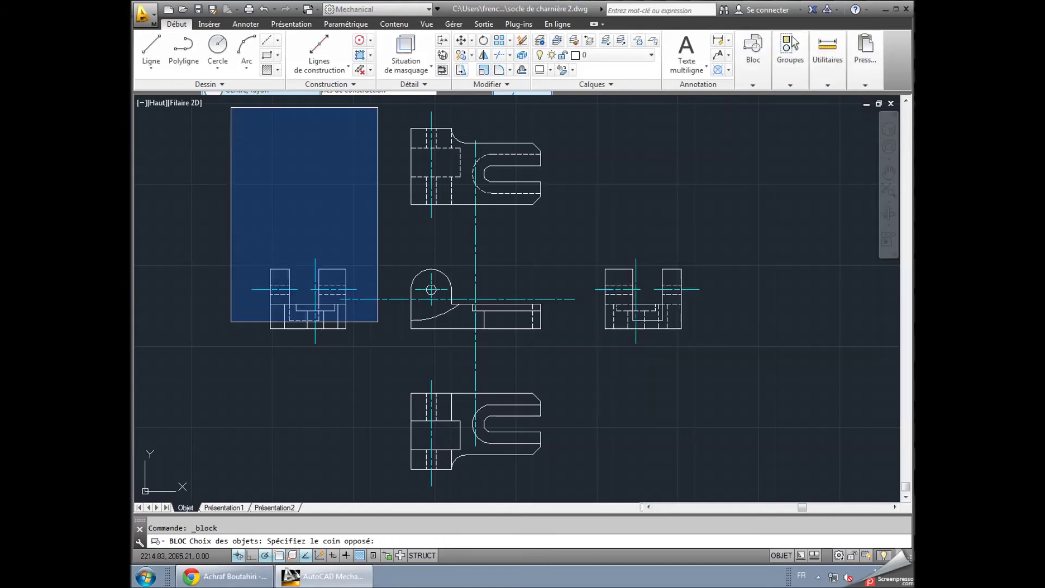
pyautogui.click(740, 486)
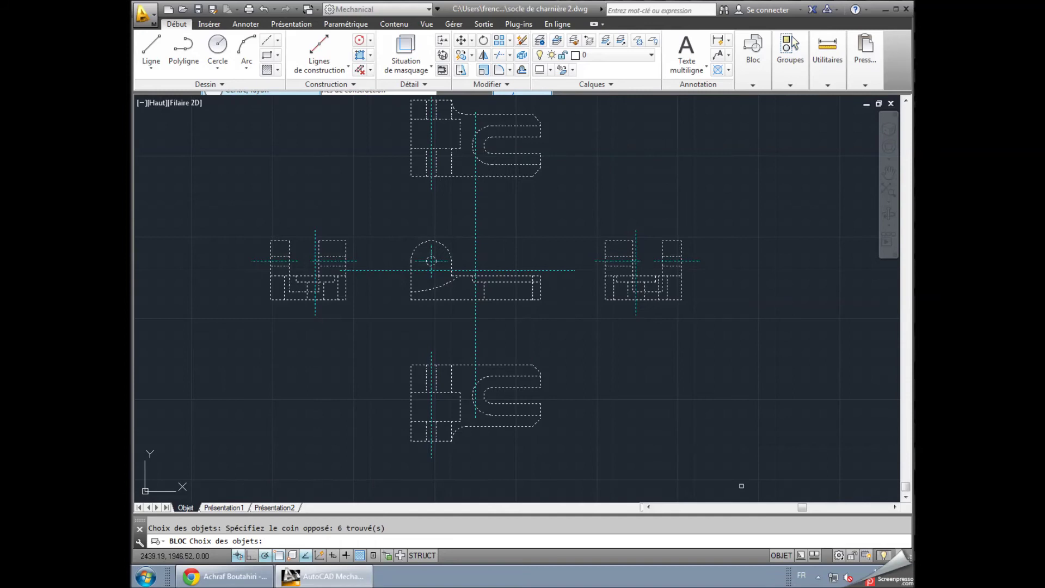
pyautogui.press('Return')
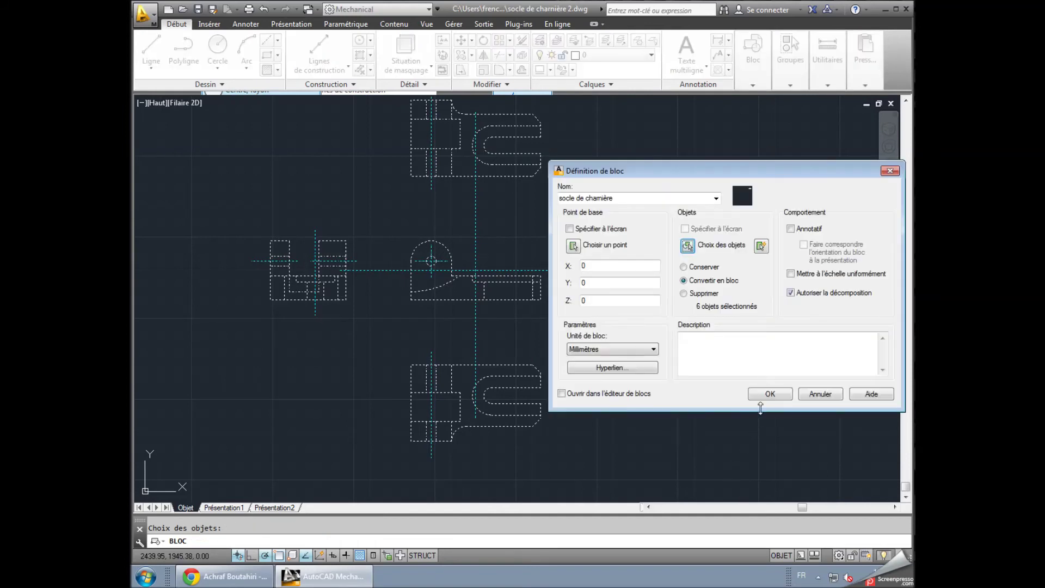
pyautogui.click(768, 398)
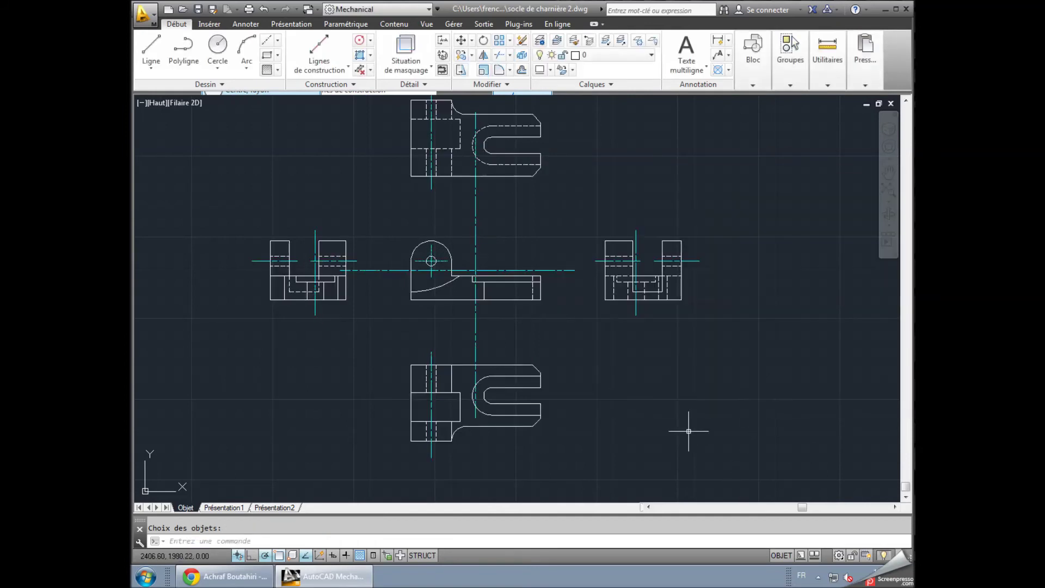
pyautogui.moveTo(613, 443)
pyautogui.mouseDown(button='middle')
pyautogui.moveTo(565, 401)
pyautogui.moveTo(523, 401)
pyautogui.moveTo(590, 448)
pyautogui.moveTo(589, 435)
pyautogui.mouseUp(button='middle')
pyautogui.scroll(2, 535, 405)
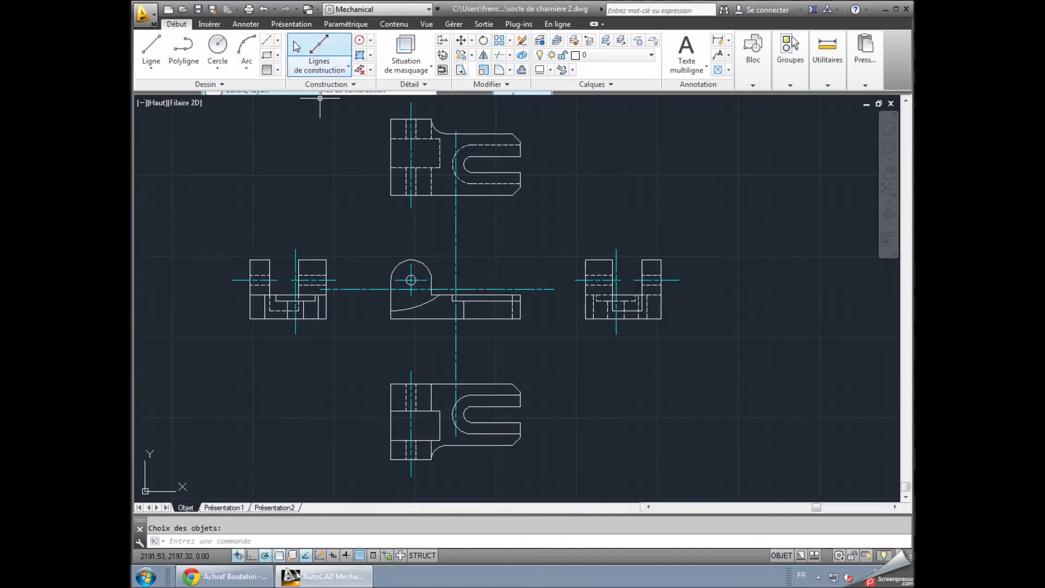
pyautogui.click(246, 24)
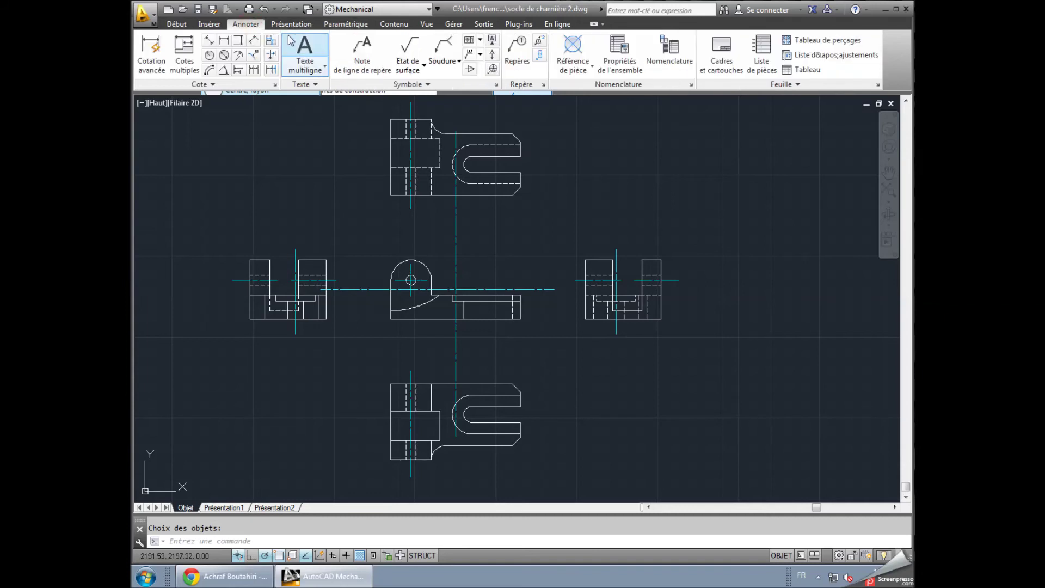
# - Add vertical dimensions 38 and 9 on the right of the top view's slotted end
pyautogui.click(239, 43)
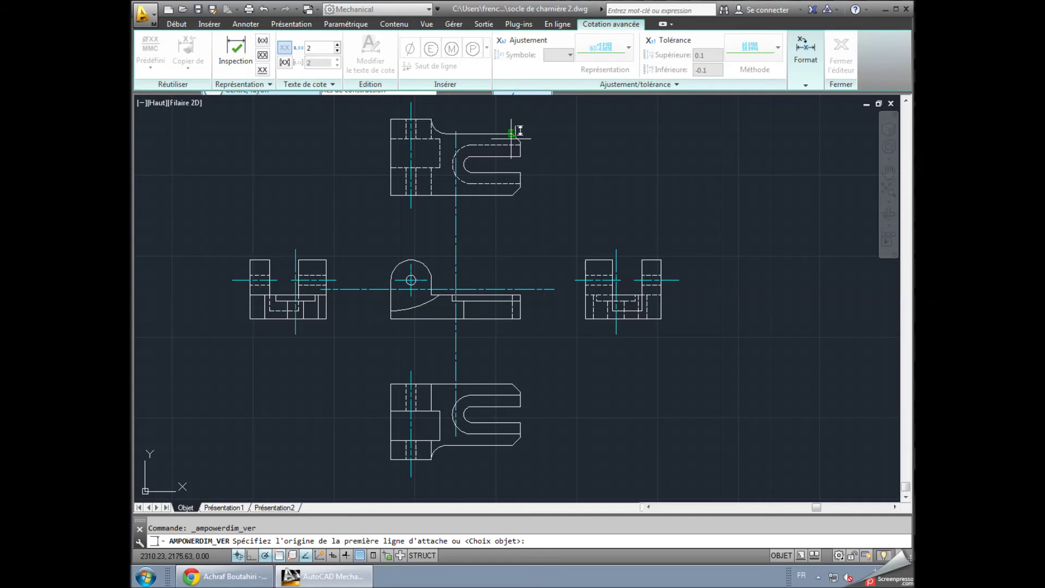
pyautogui.scroll(2, 512, 132)
pyautogui.click(517, 131)
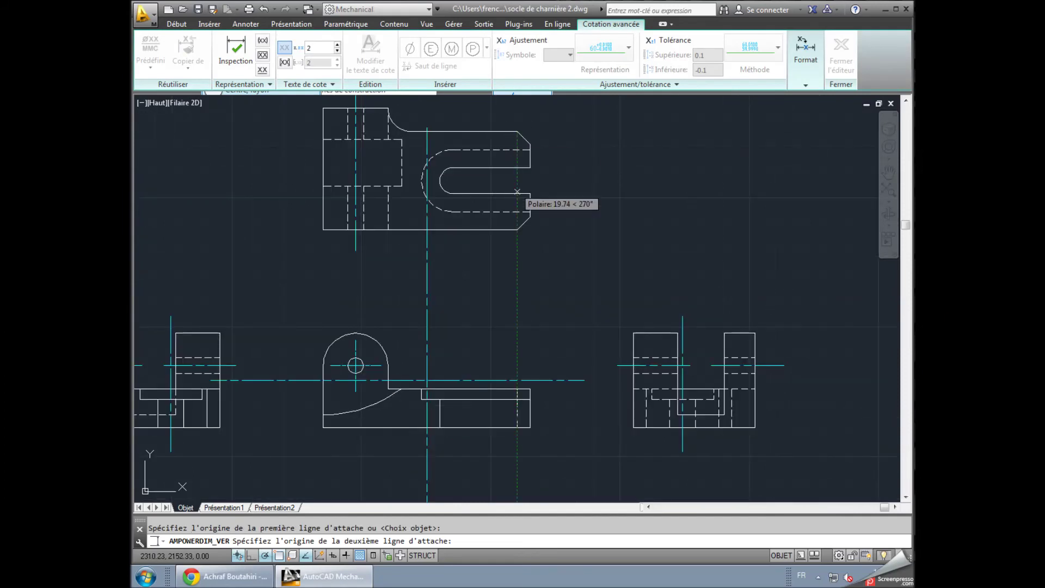
pyautogui.click(517, 229)
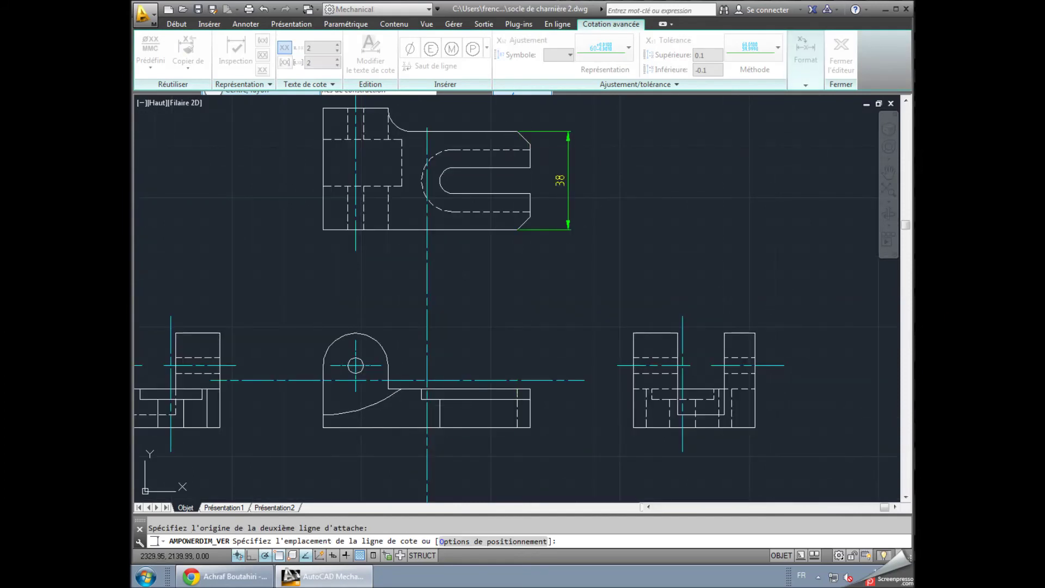
pyautogui.click(568, 179)
pyautogui.click(609, 207)
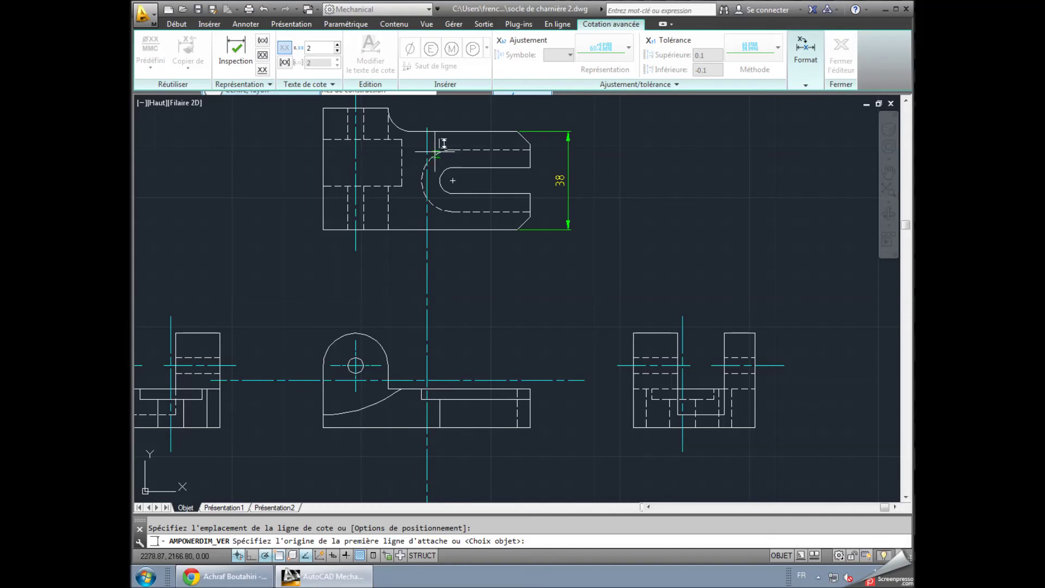
pyautogui.click(530, 150)
pyautogui.click(528, 167)
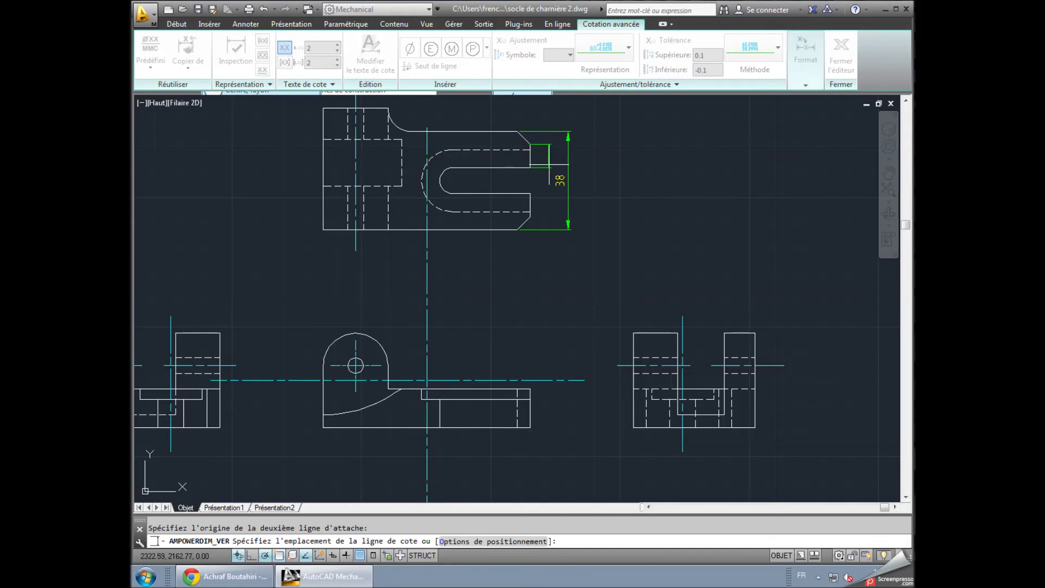
pyautogui.click(559, 163)
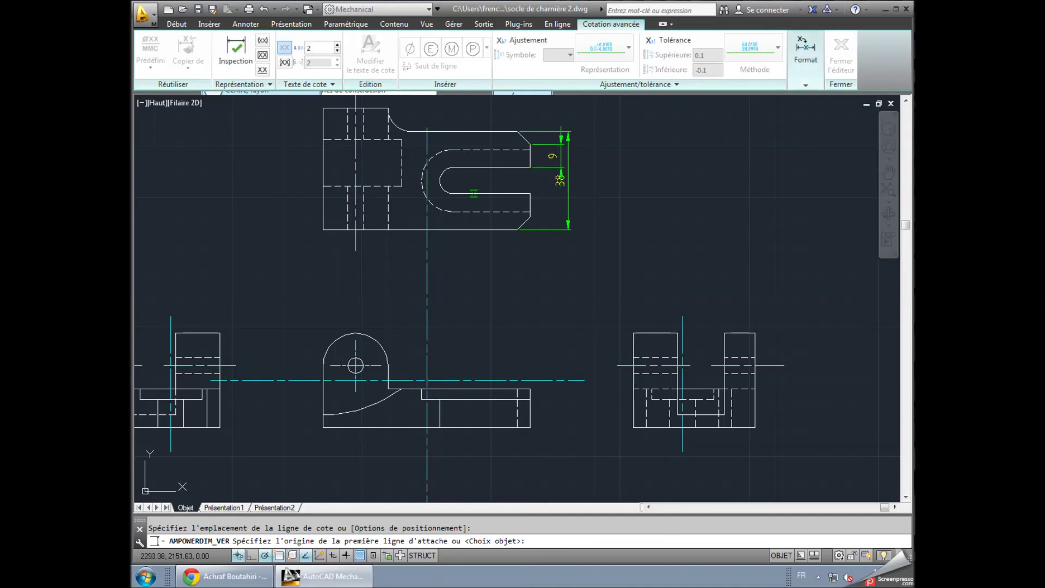
# - Add the 5 chamfer and 19 vertical dimensions, plus a stray 7.83 below
pyautogui.click(518, 131)
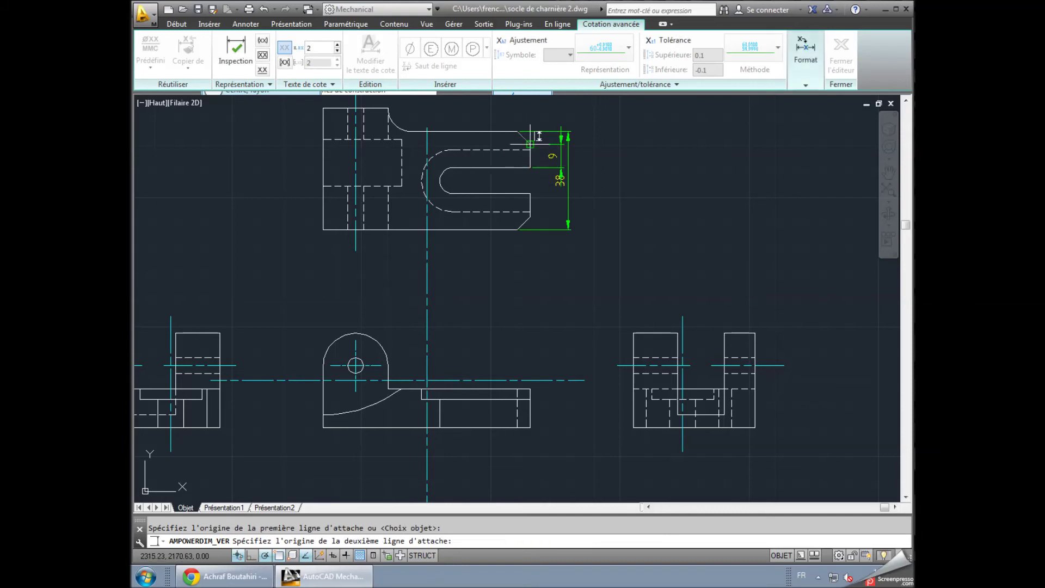
pyautogui.click(530, 144)
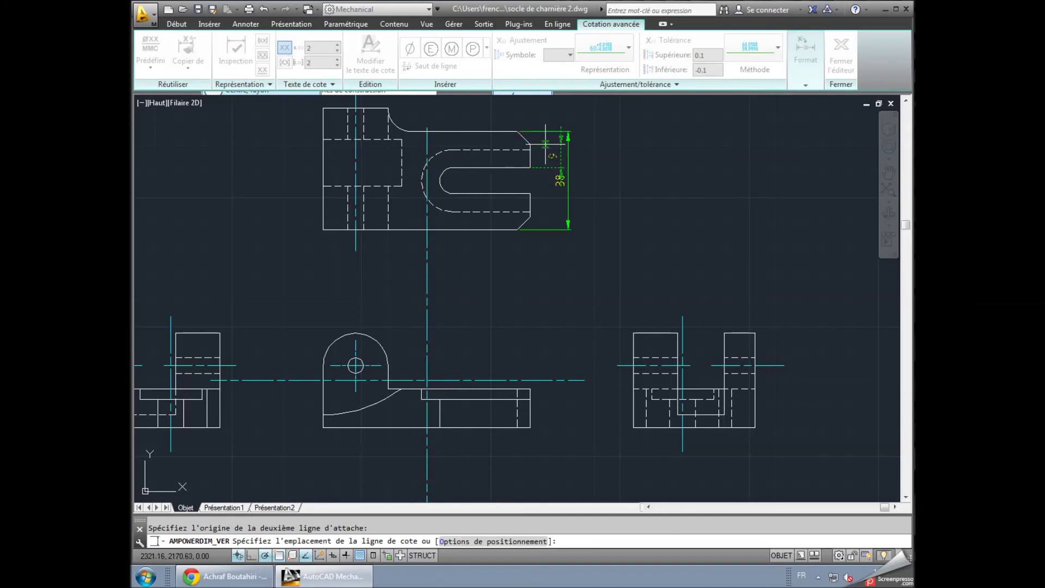
pyautogui.click(535, 143)
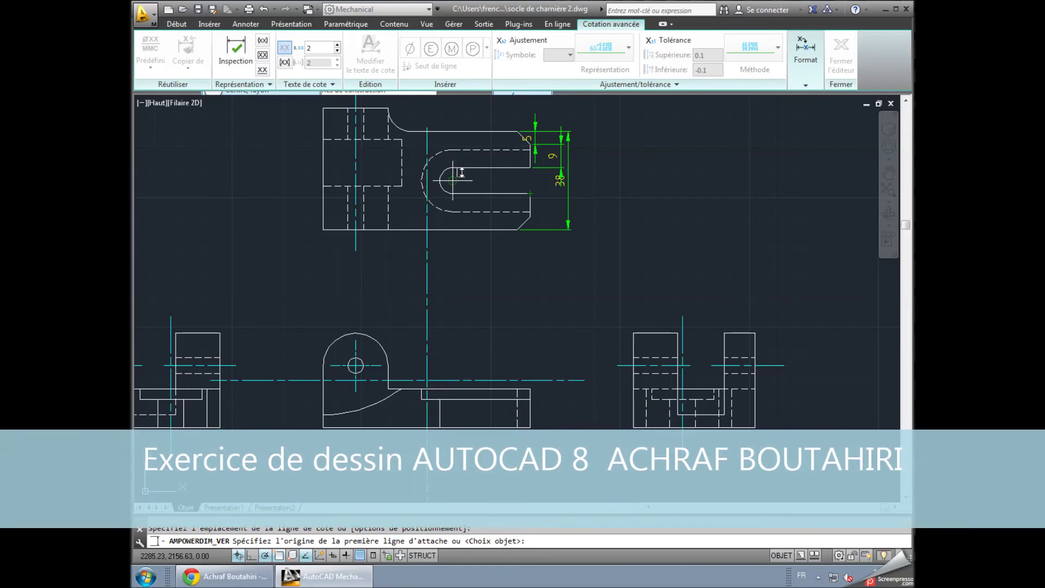
pyautogui.click(452, 180)
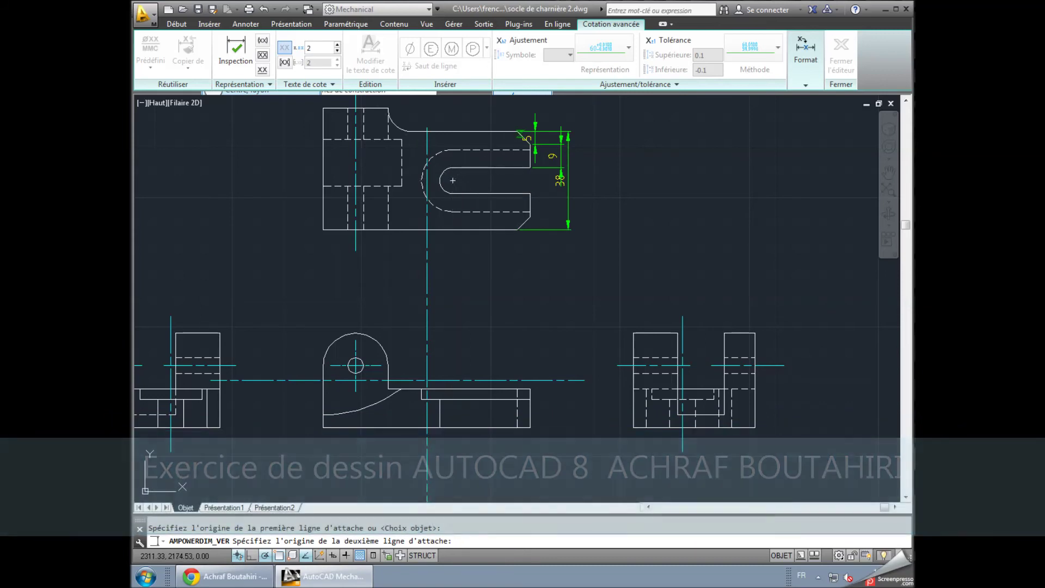
pyautogui.click(517, 132)
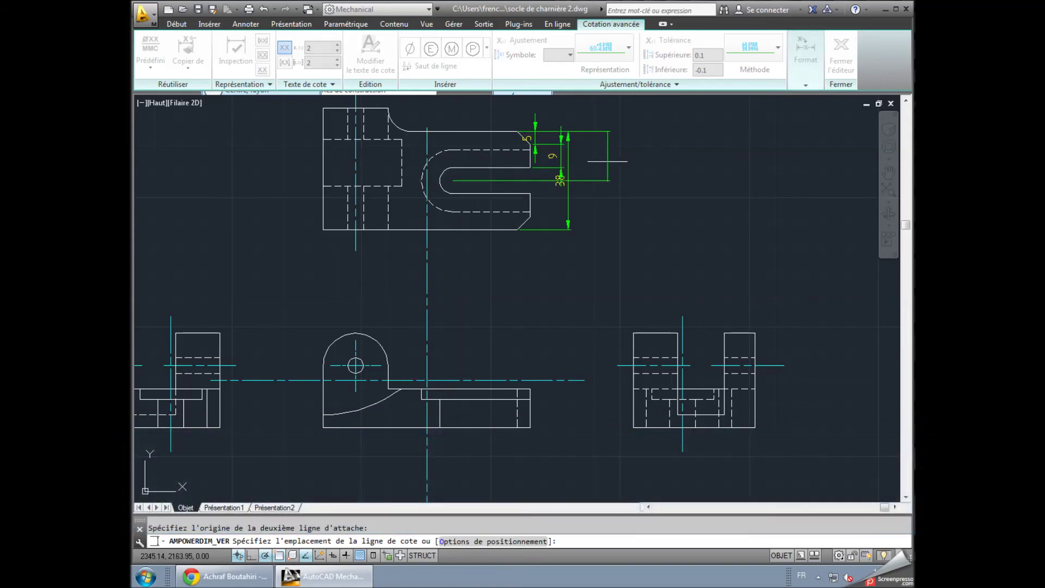
pyautogui.click(618, 158)
pyautogui.click(622, 195)
pyautogui.click(647, 246)
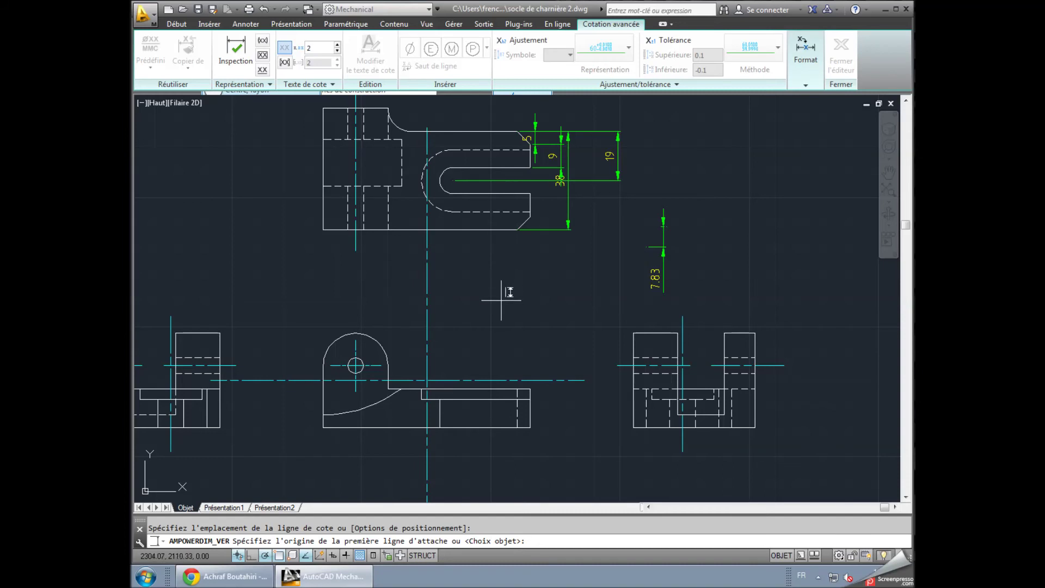
pyautogui.click(401, 139)
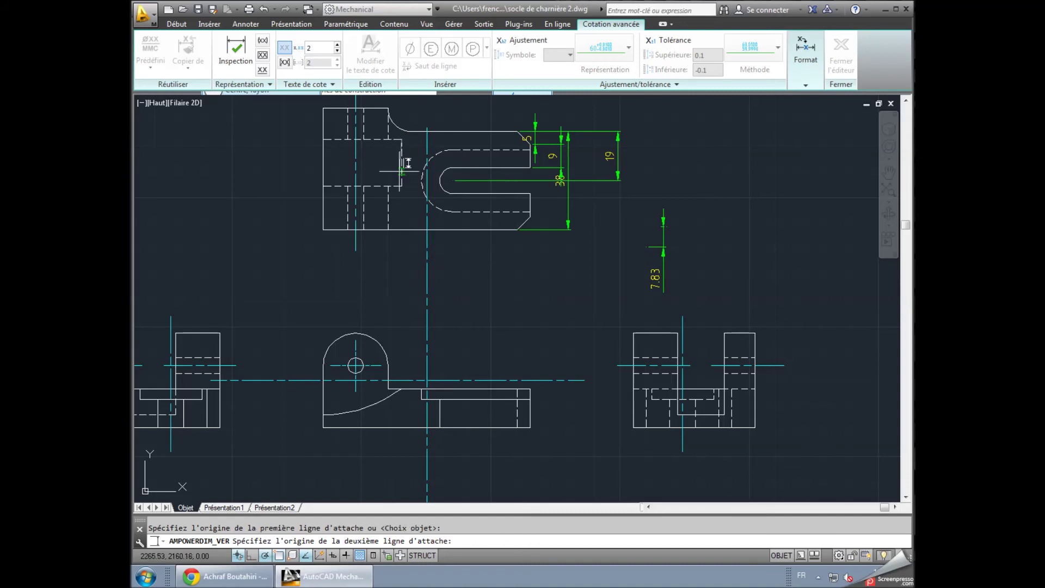
# - Place the 18, 12 and overall 47 vertical dimensions on the top view's left side
pyautogui.click(401, 185)
pyautogui.click(284, 163)
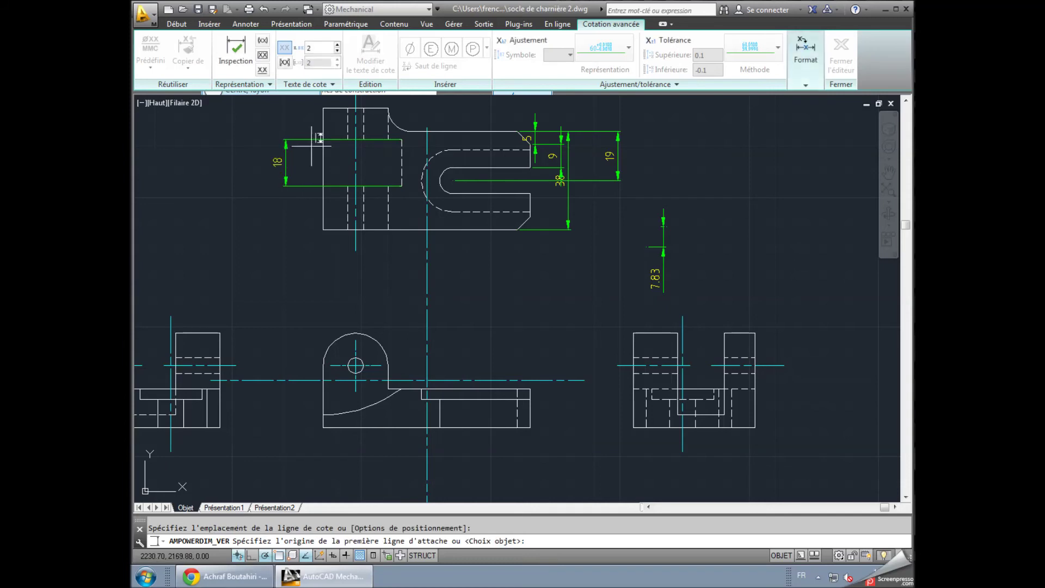
pyautogui.click(322, 108)
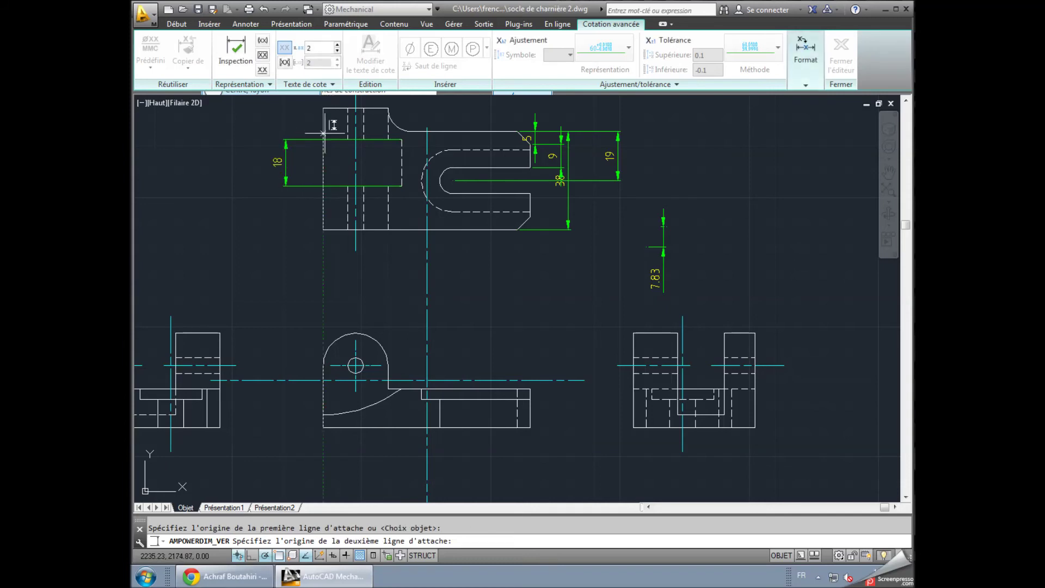
pyautogui.click(323, 139)
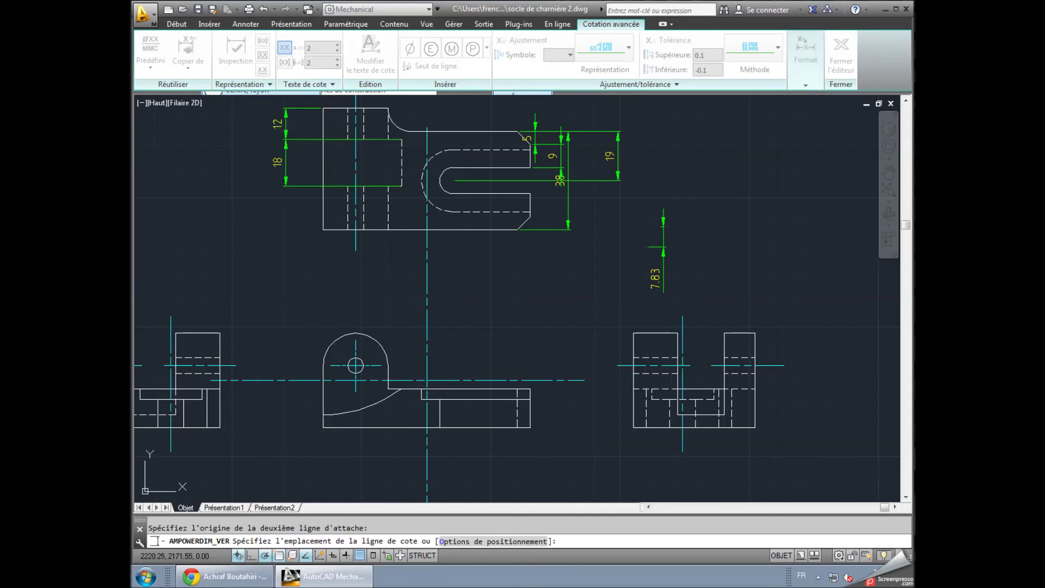
pyautogui.click(285, 143)
pyautogui.click(323, 108)
pyautogui.click(323, 229)
pyautogui.click(255, 225)
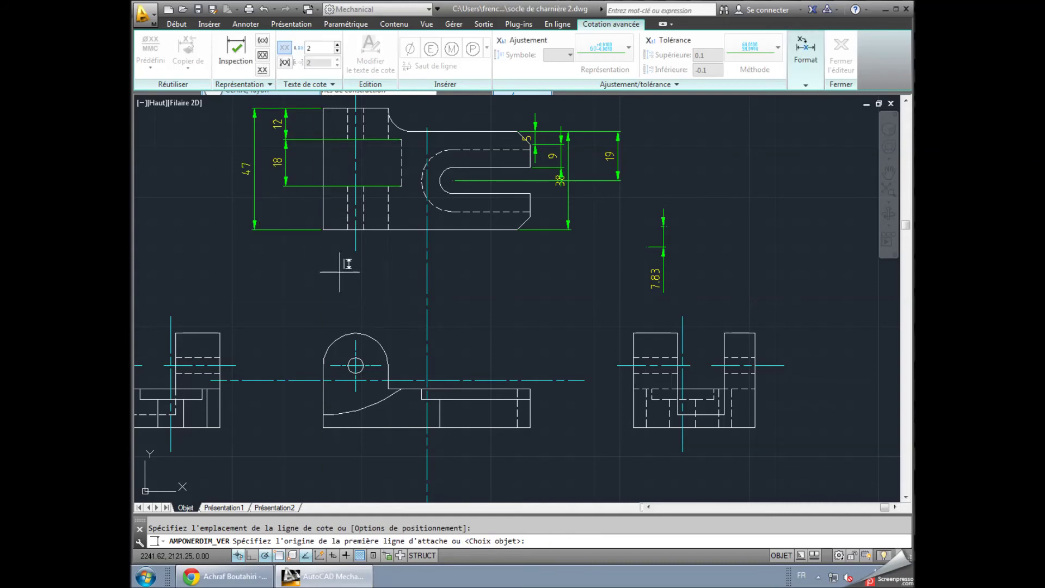
# - Add the 9 dimension at the top edge, 17 at bottom left, and 4 on the base plate
pyautogui.click(397, 119)
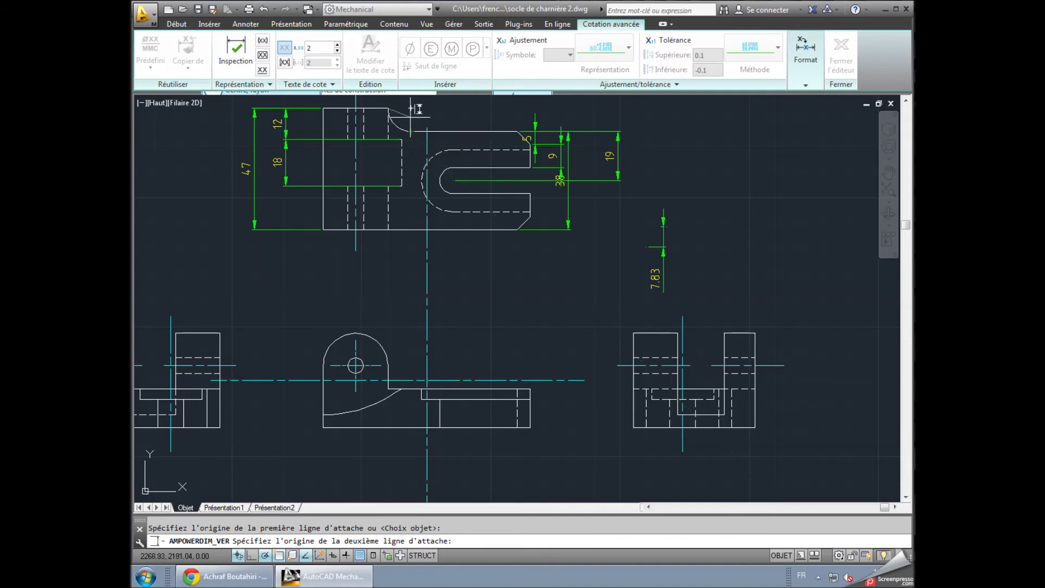
pyautogui.click(411, 130)
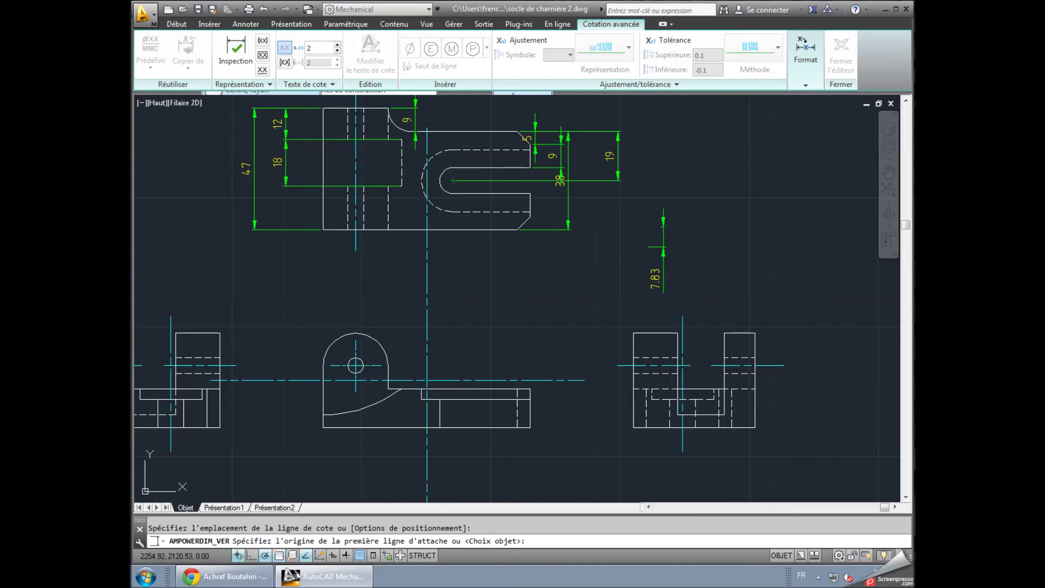
pyautogui.click(323, 186)
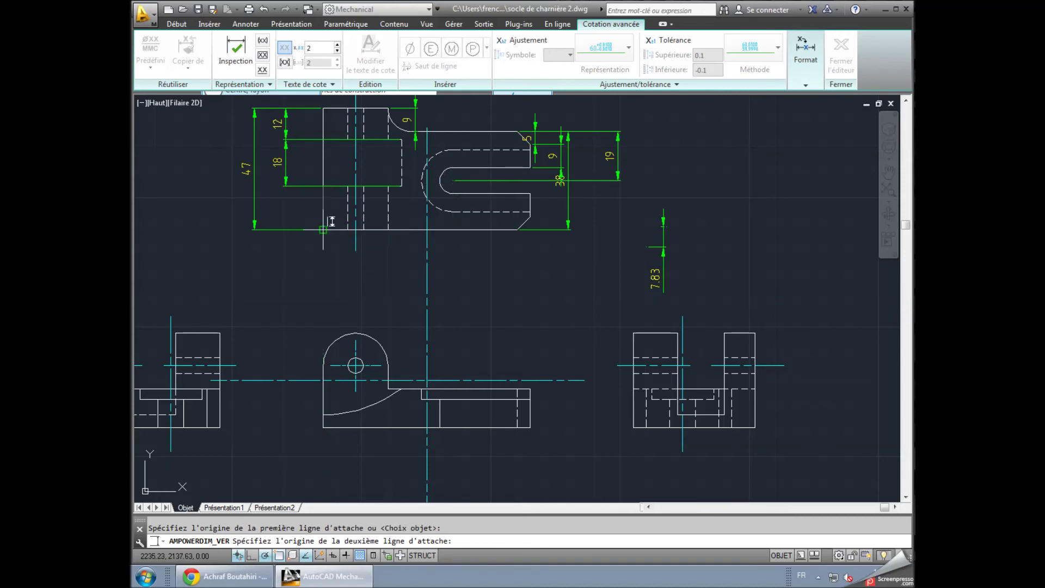
pyautogui.click(324, 230)
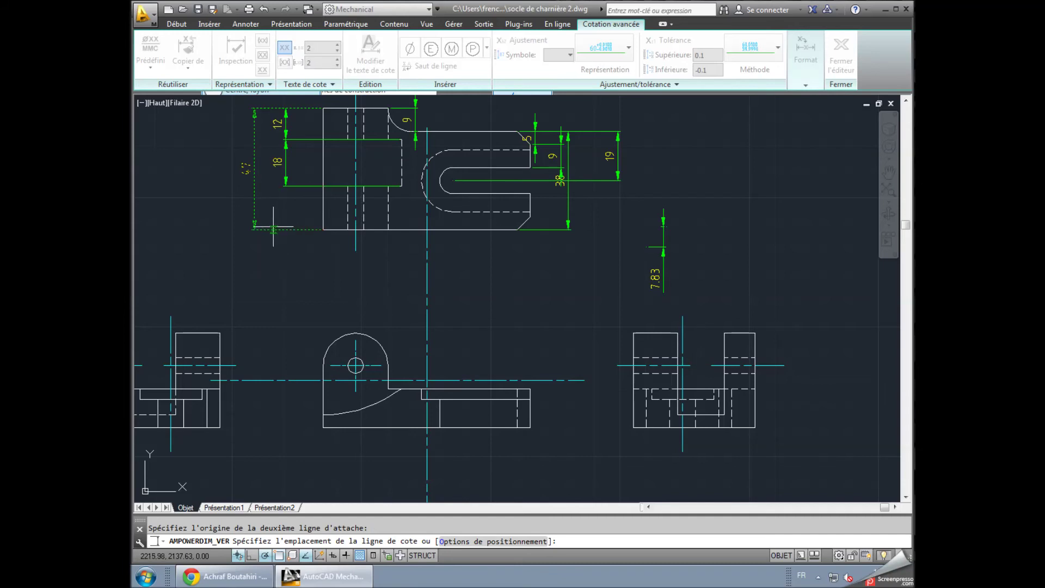
pyautogui.click(280, 225)
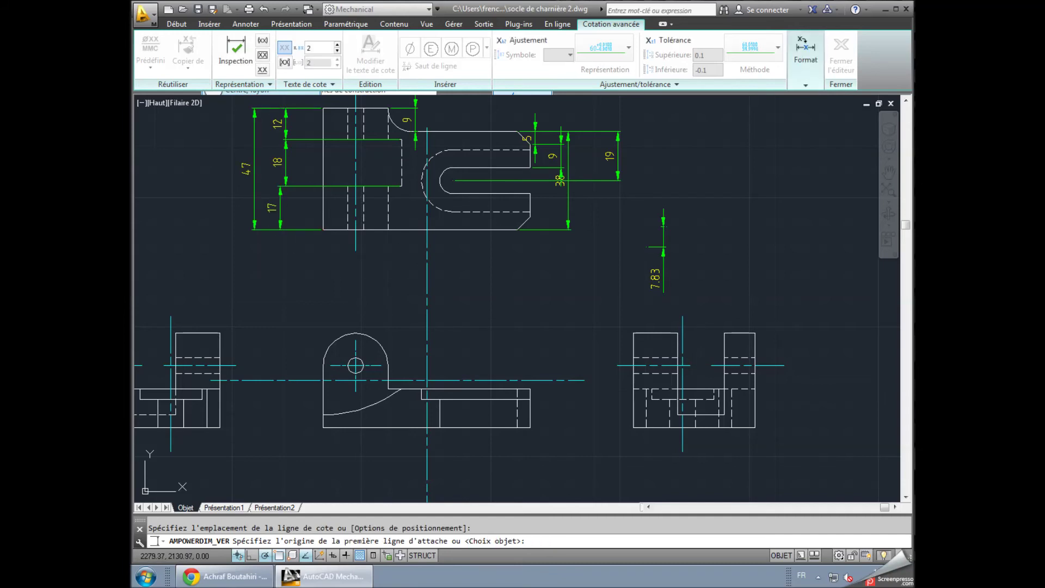
pyautogui.click(531, 389)
pyautogui.click(531, 399)
# - Dimension the front view vertically with 11, 24 and 12.5
pyautogui.click(539, 391)
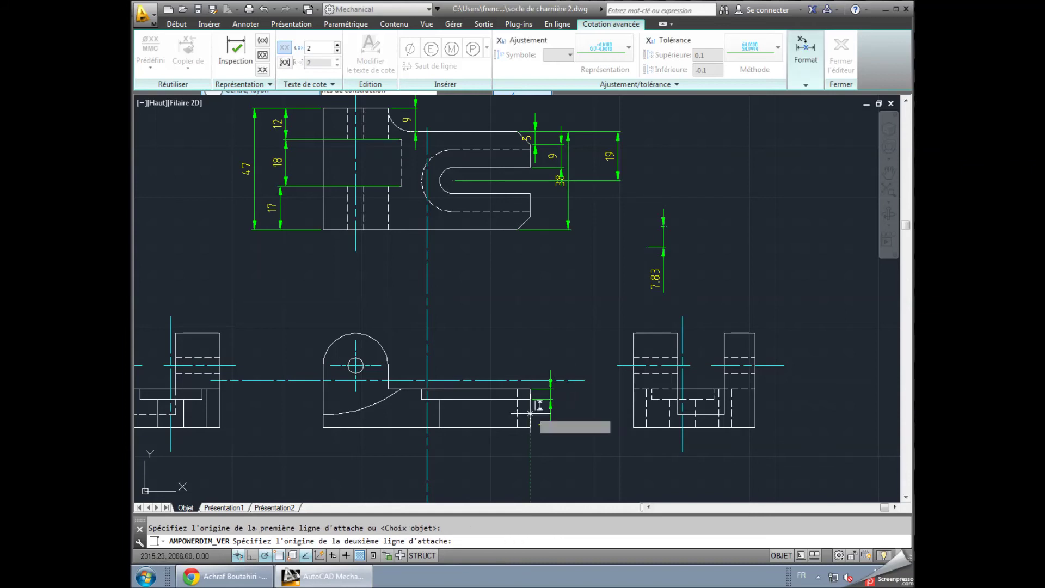
pyautogui.click(530, 427)
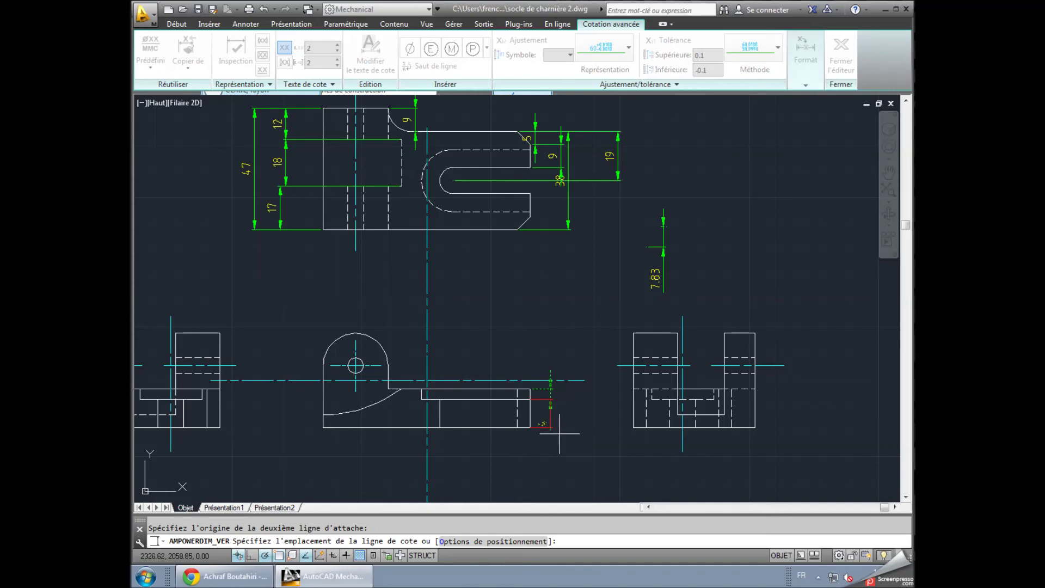
pyautogui.click(599, 435)
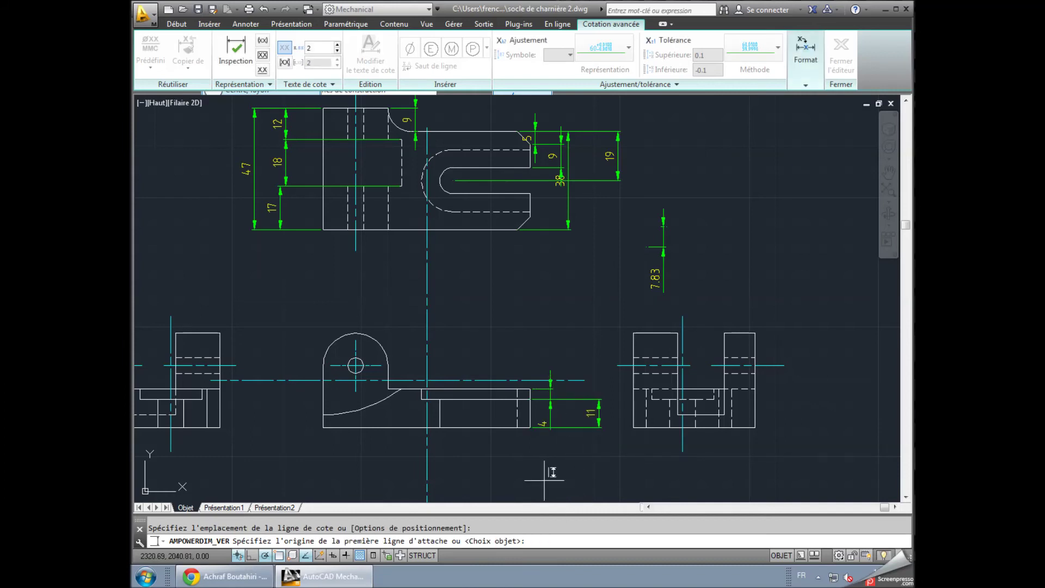
pyautogui.click(356, 365)
pyautogui.click(324, 428)
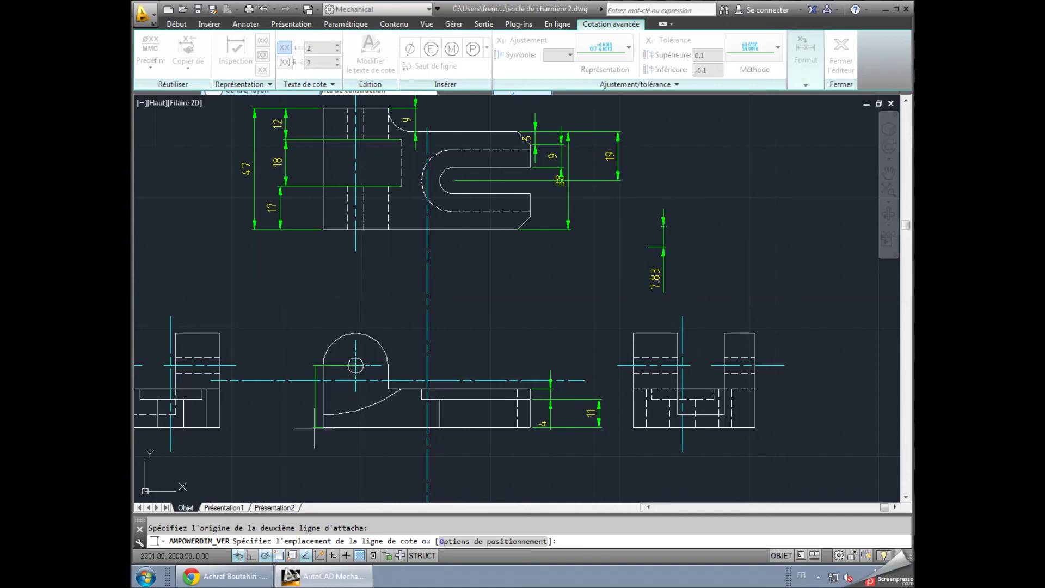
pyautogui.click(300, 425)
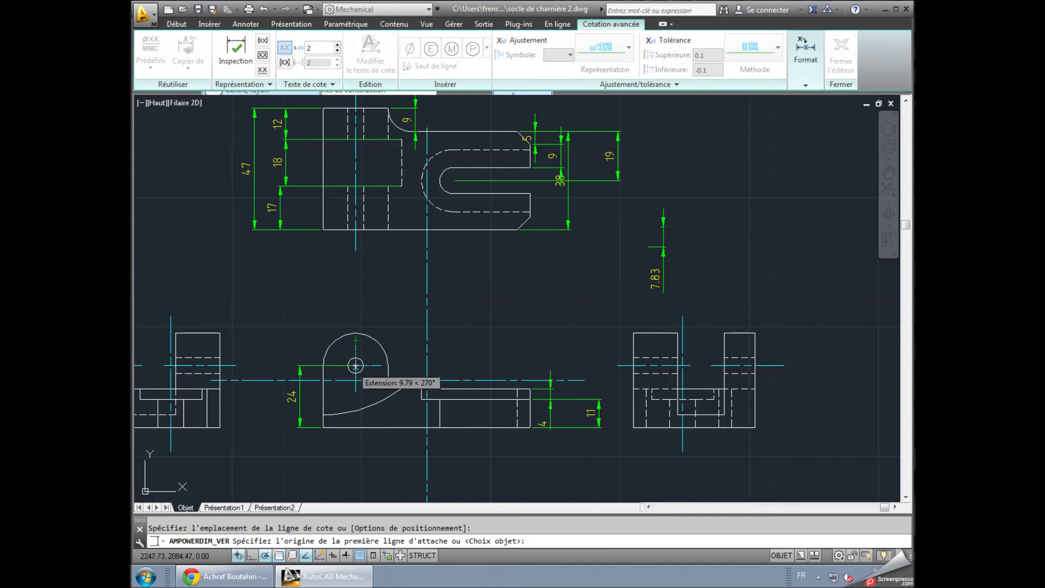
pyautogui.click(355, 366)
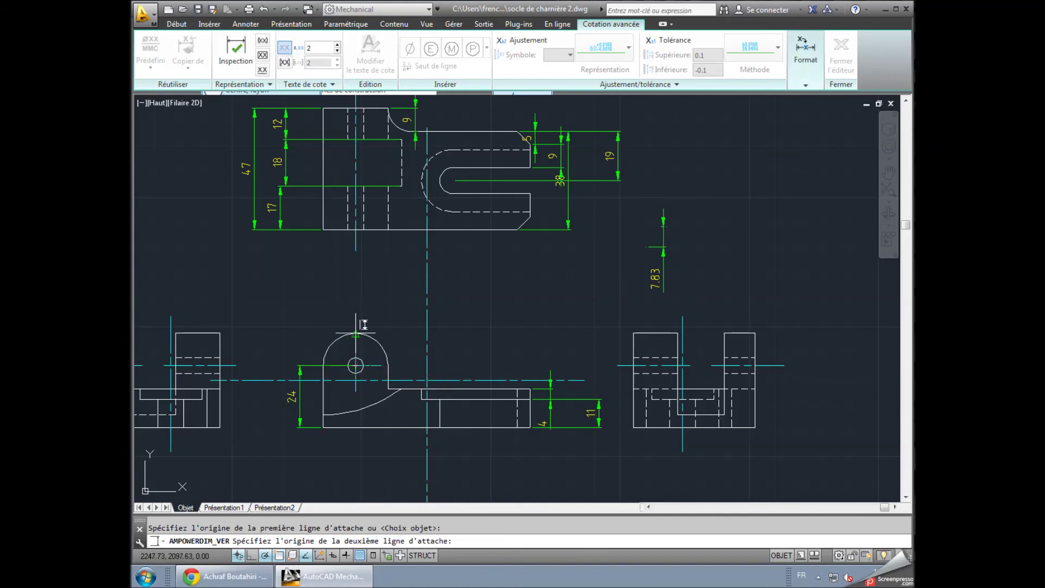
pyautogui.click(355, 333)
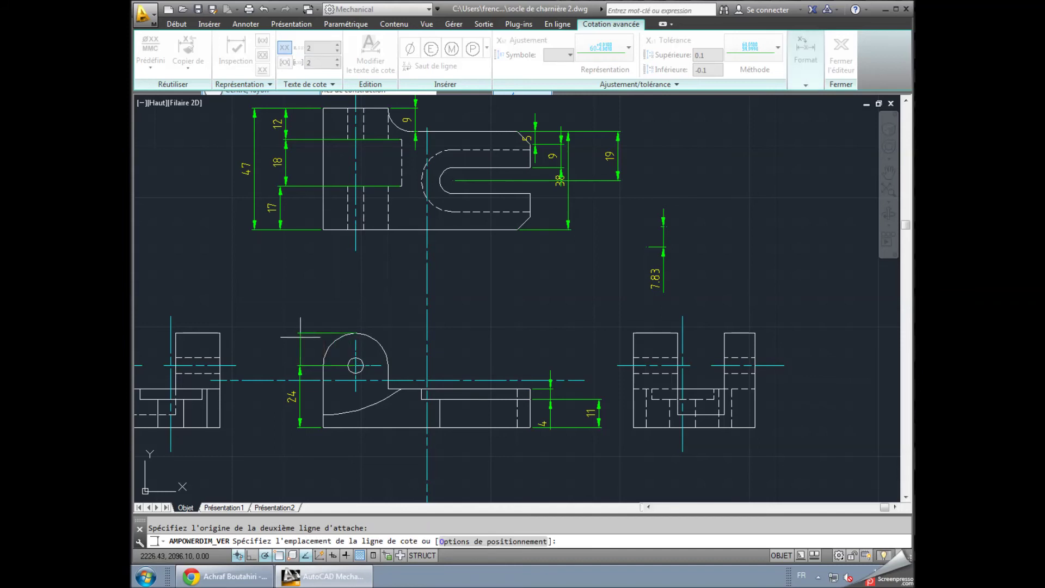
pyautogui.click(298, 337)
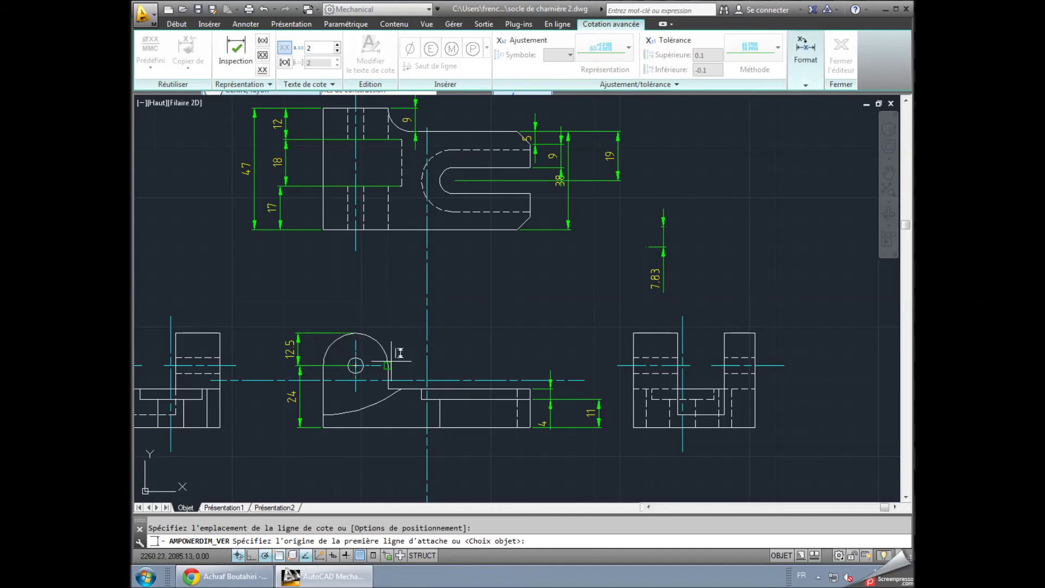
# - Add the 36.47 overall and 5 dimensions on the front view, and 15 on the side view
pyautogui.click(357, 329)
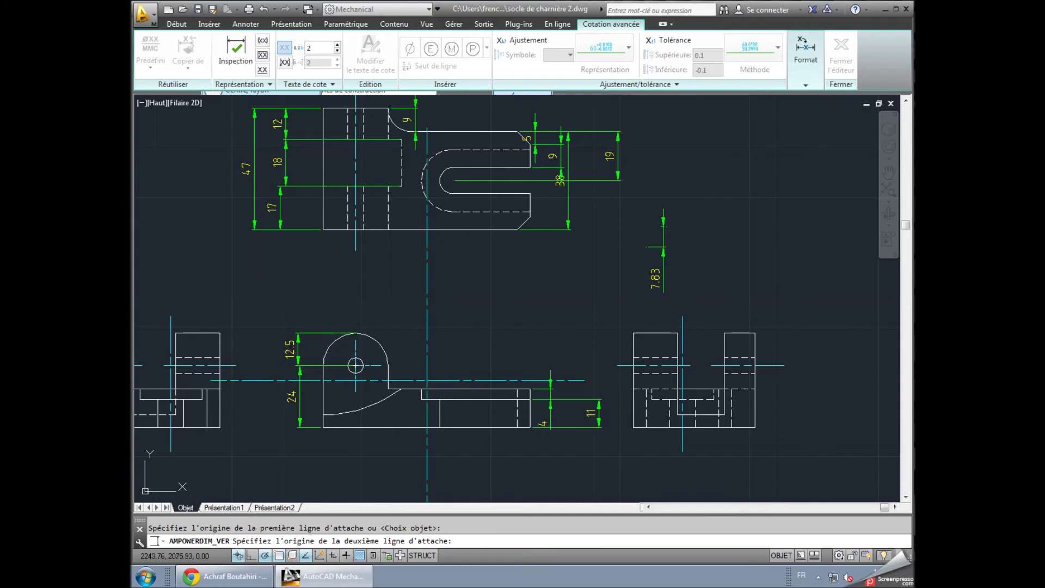
pyautogui.click(357, 427)
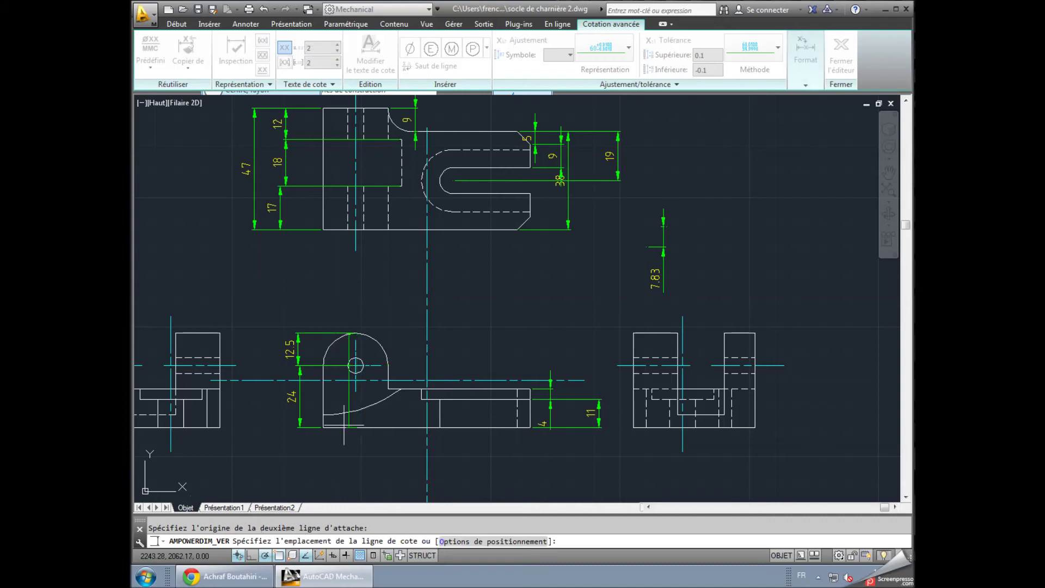
pyautogui.click(271, 422)
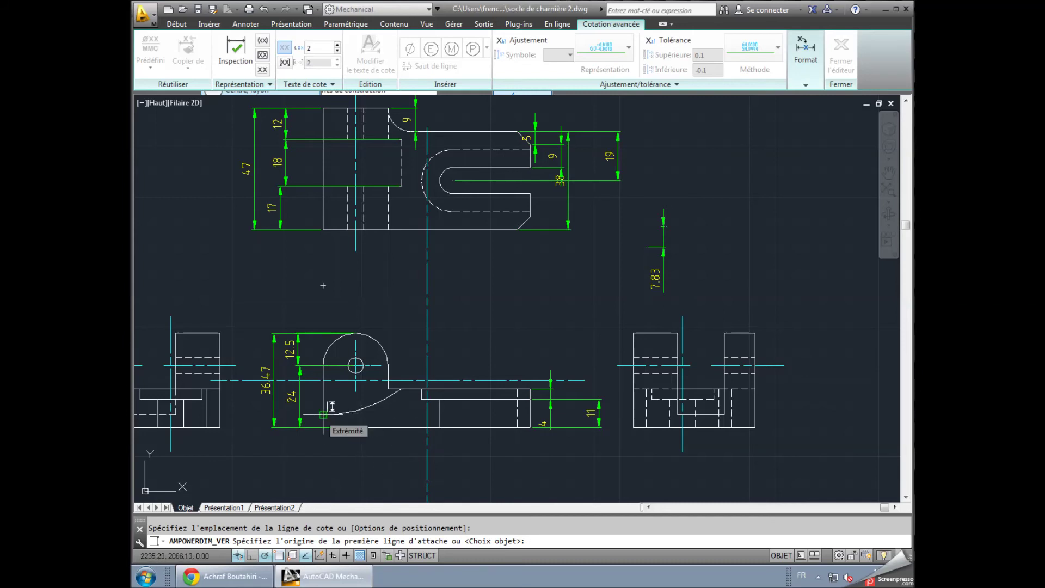
pyautogui.click(332, 406)
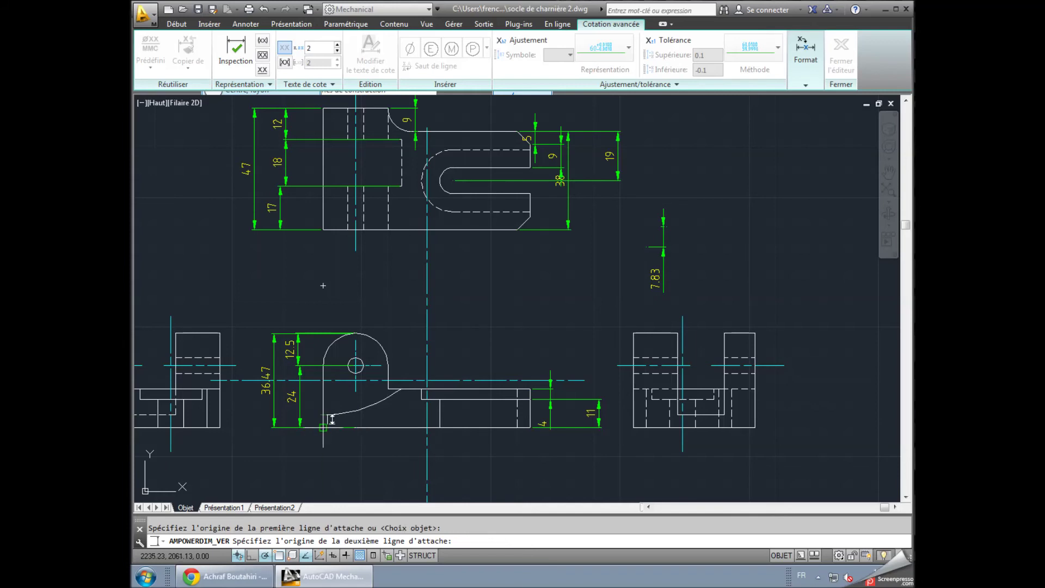
pyautogui.click(324, 426)
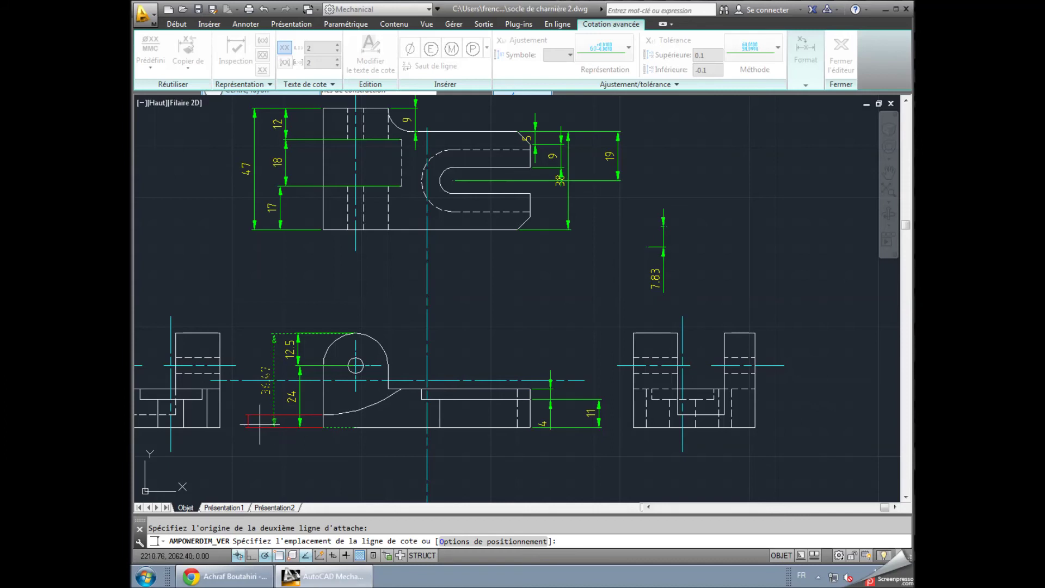
pyautogui.click(248, 424)
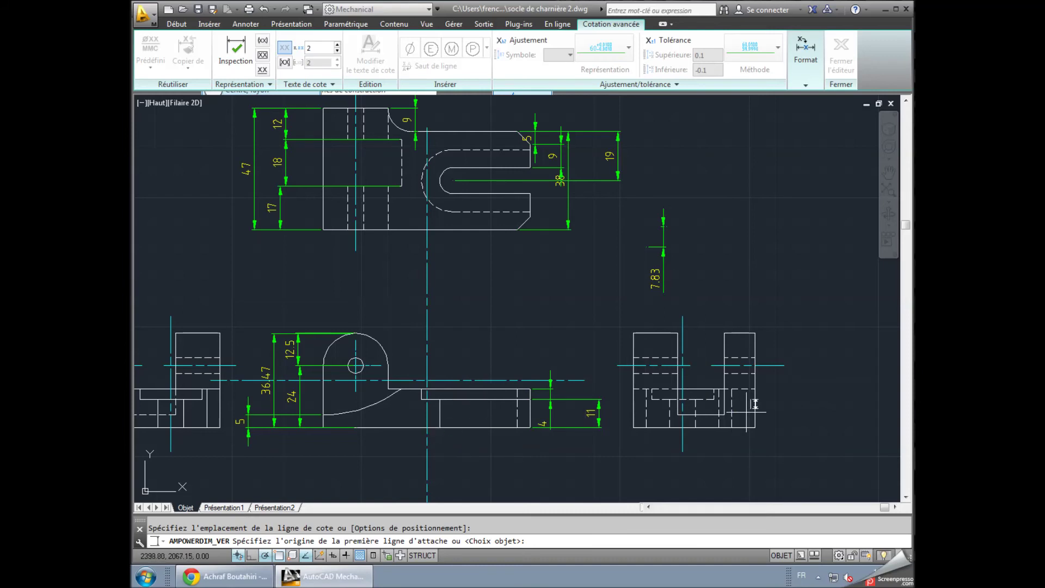
pyautogui.click(755, 389)
pyautogui.click(755, 427)
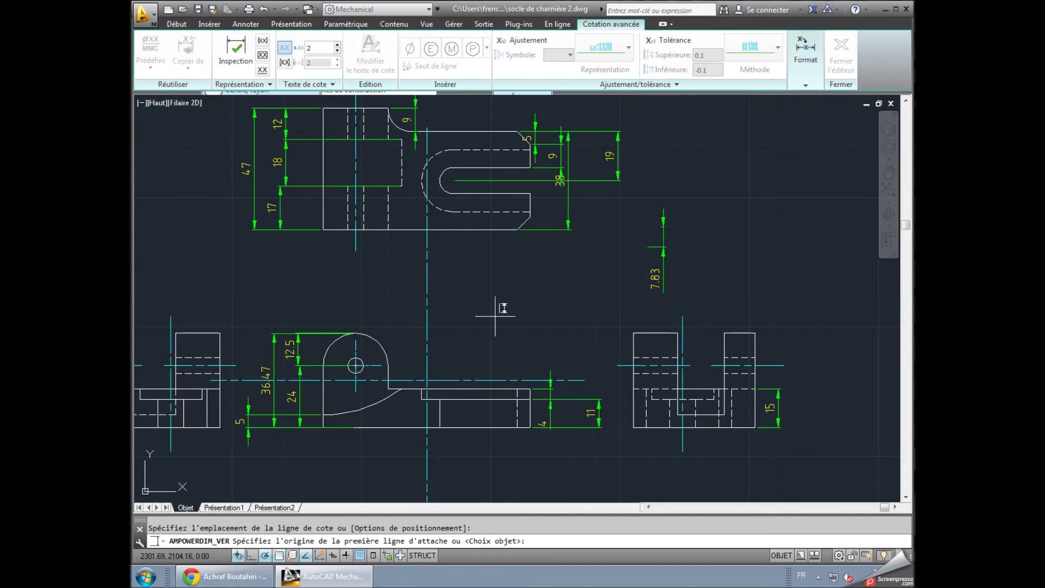
pyautogui.click(805, 85)
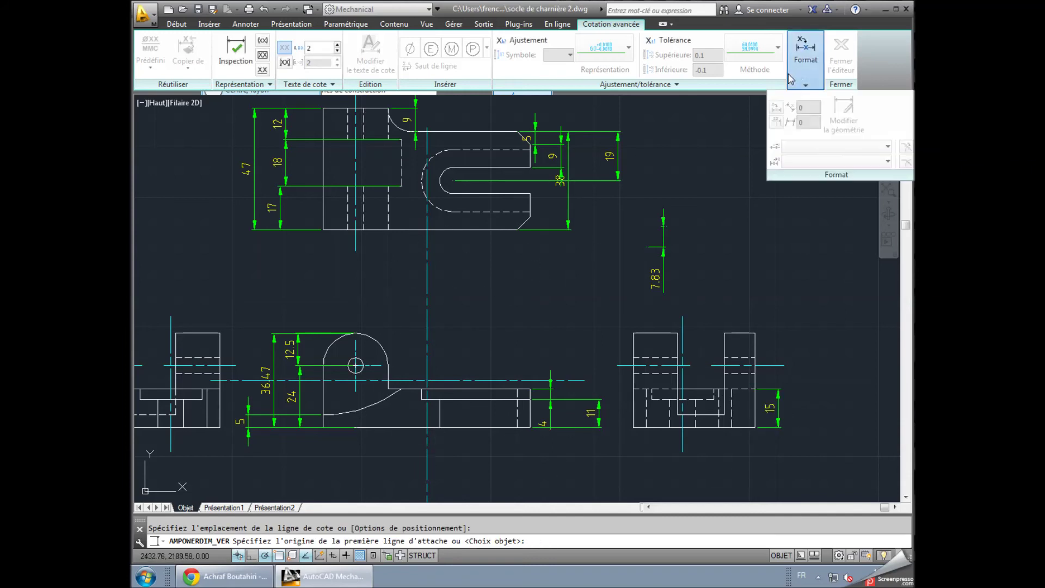
pyautogui.click(766, 227)
# - Arrange the 17 window-selected dimensions and outlines using automatic contour
pyautogui.press('Escape')
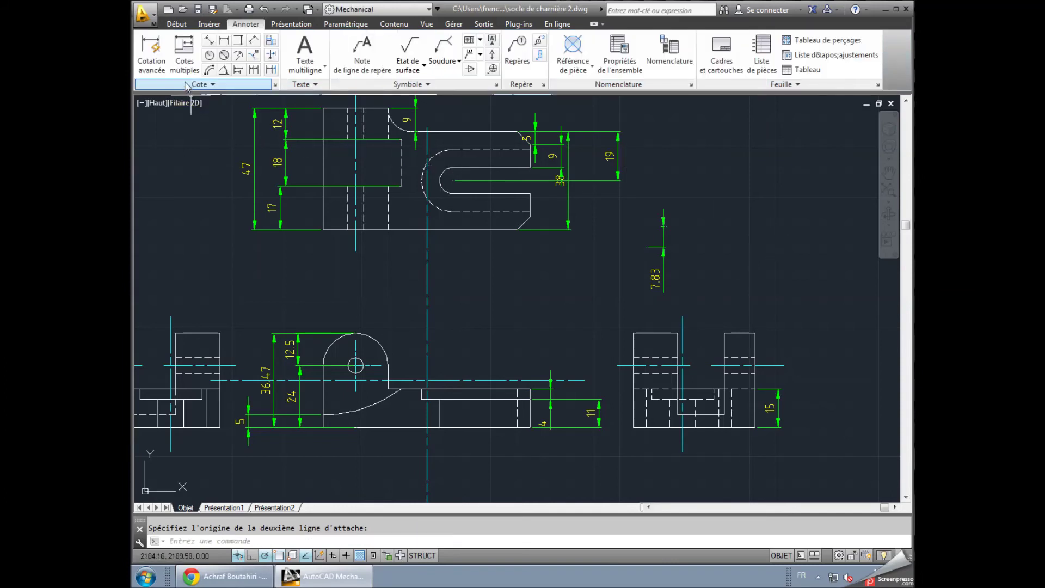
pyautogui.click(272, 42)
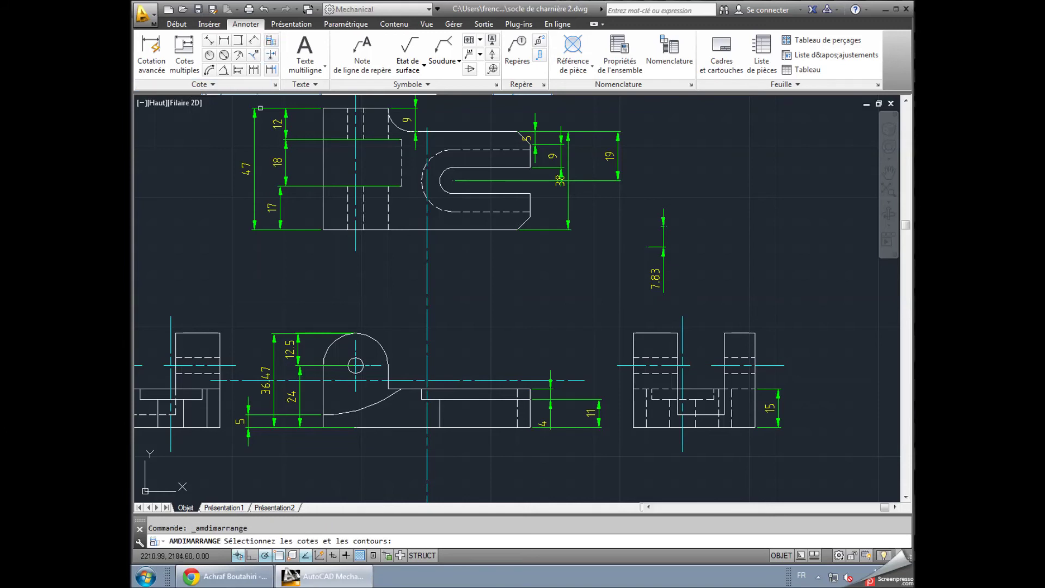
pyautogui.scroll(-2, 211, 140)
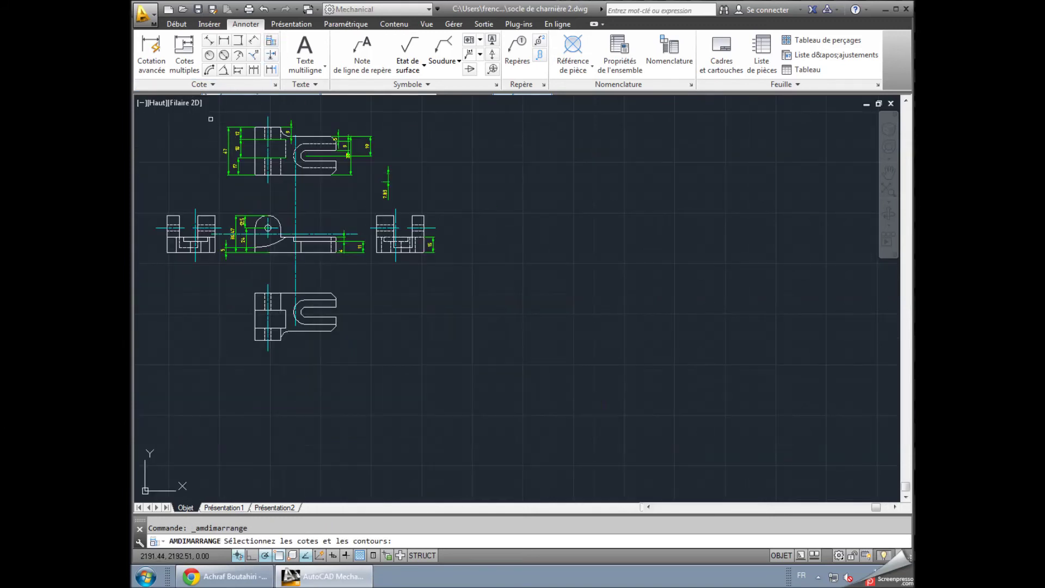
pyautogui.click(211, 118)
pyautogui.click(463, 271)
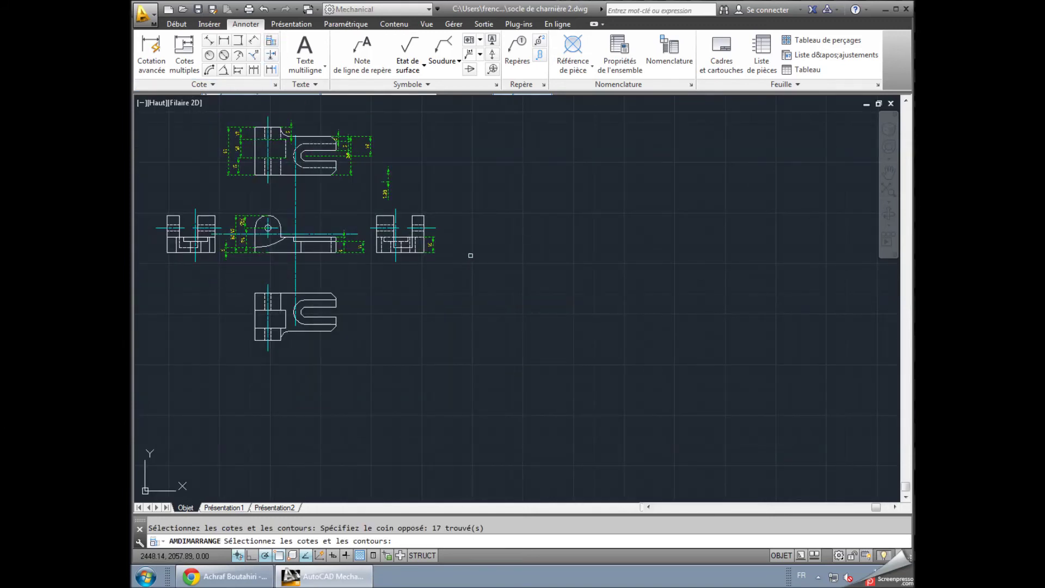
pyautogui.press('Return')
pyautogui.scroll(2, 411, 192)
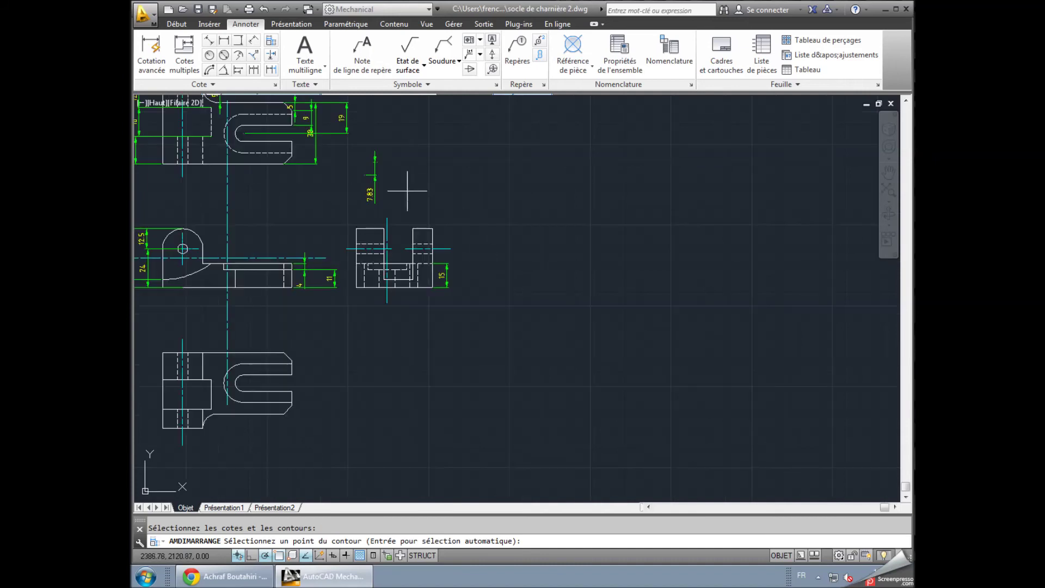
pyautogui.moveTo(338, 188); pyautogui.dragTo(514, 225, button='middle')
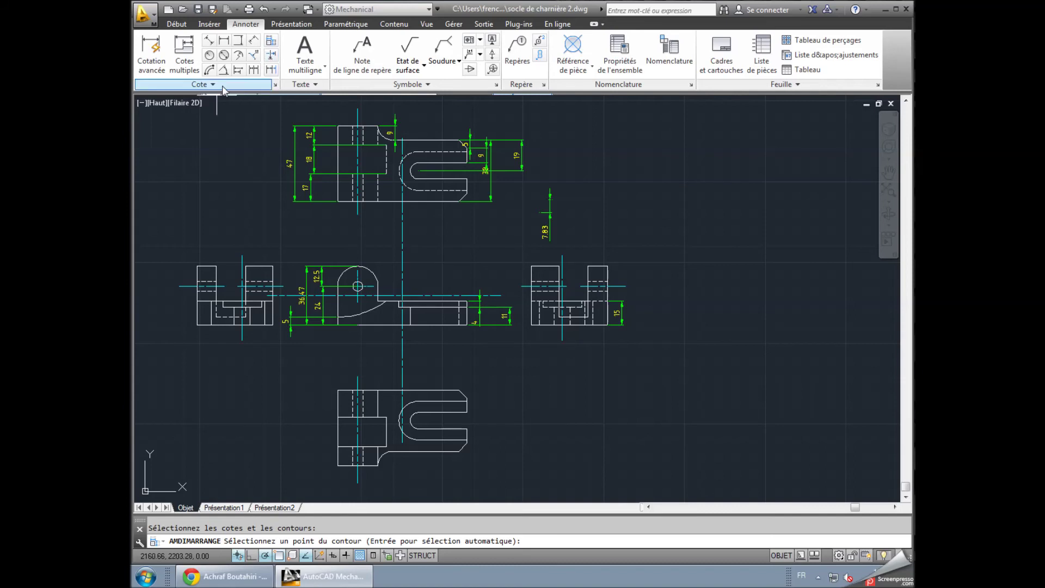
# - Rearrange the five dimensions right of the top view and the three right of the front view
pyautogui.click(274, 46)
pyautogui.click(534, 216)
pyautogui.click(442, 117)
pyautogui.press('Return')
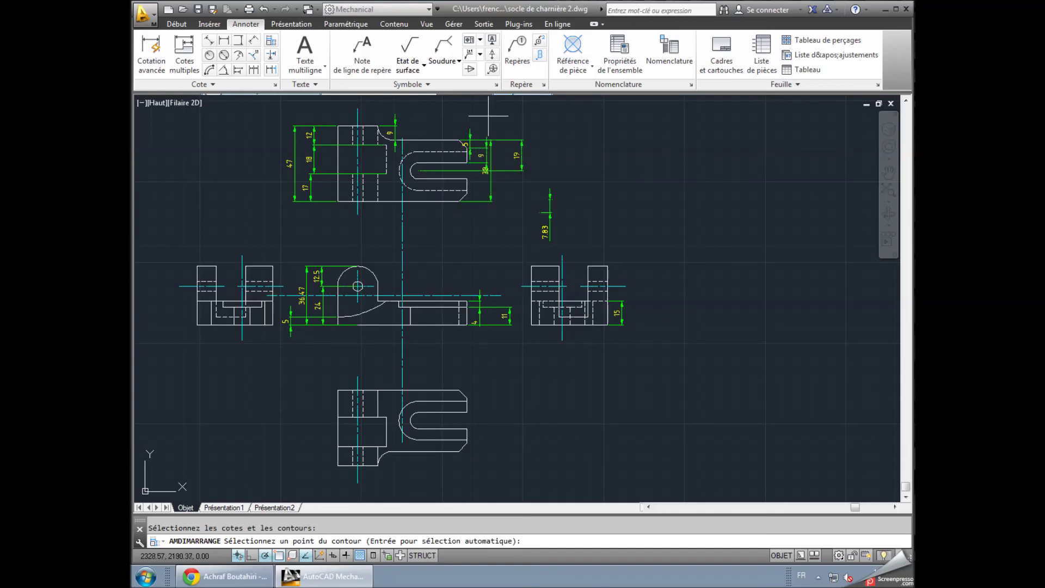
pyautogui.click(272, 46)
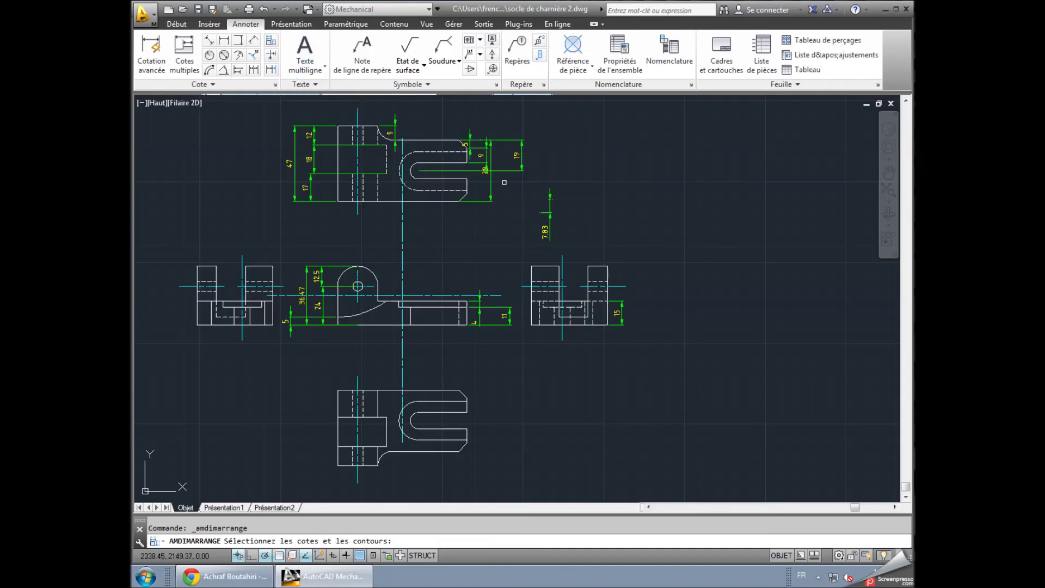
pyautogui.click(507, 337)
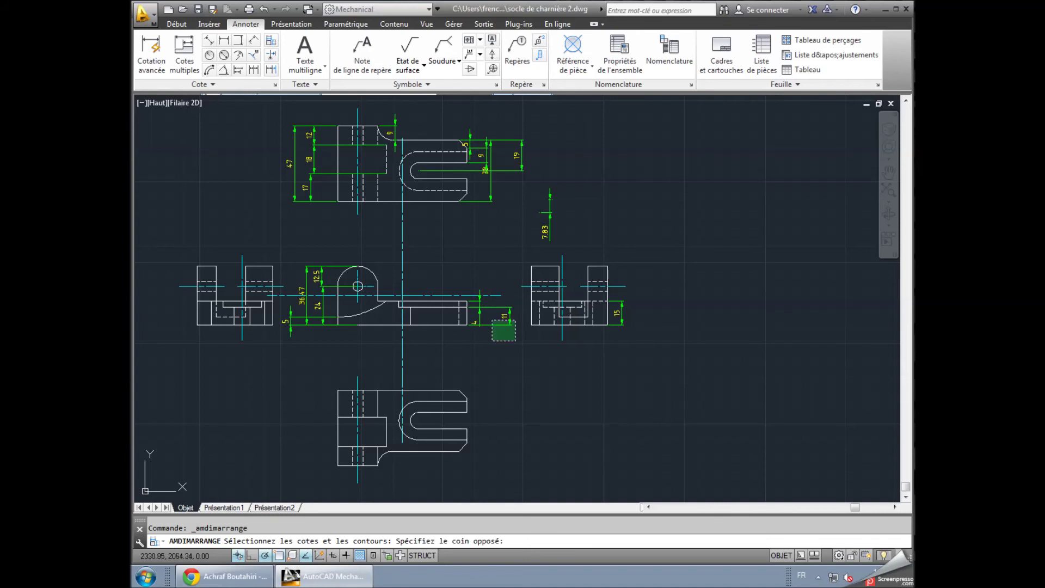
pyautogui.click(469, 277)
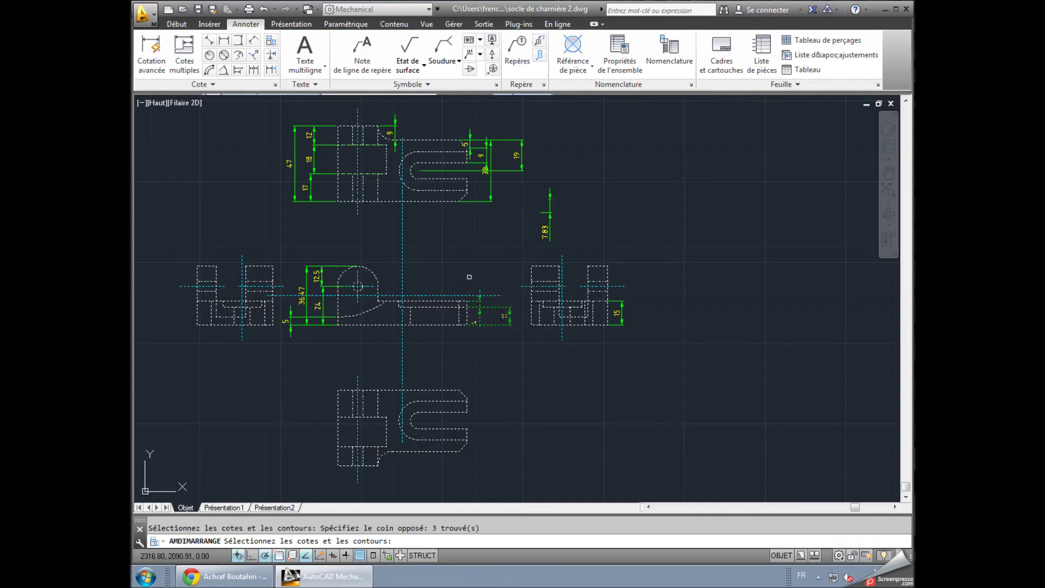
pyautogui.press('Return')
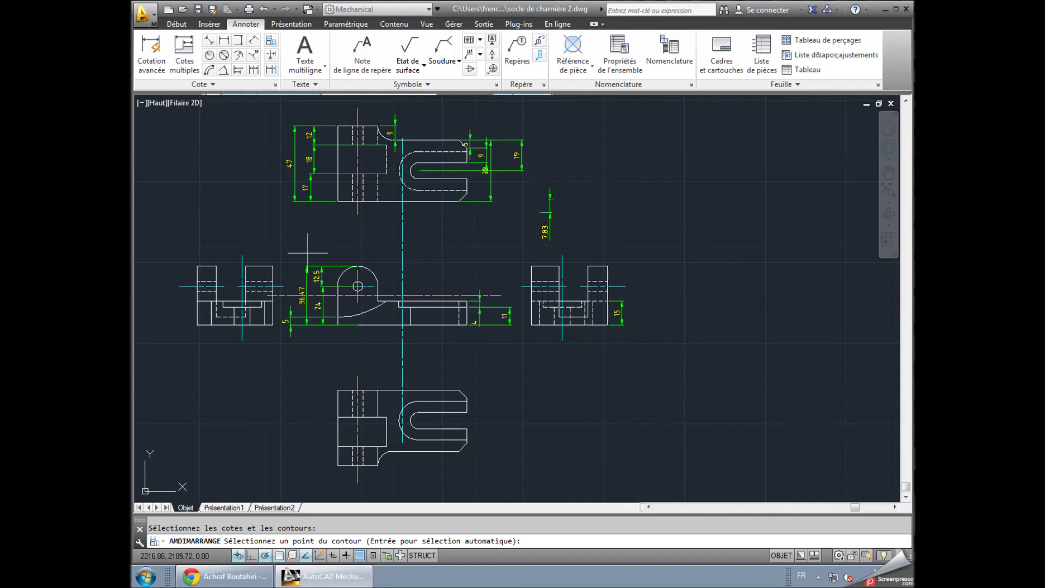
# - Add the 80 overall width and 5.27 offset dimensions to the bottom view
pyautogui.click(224, 41)
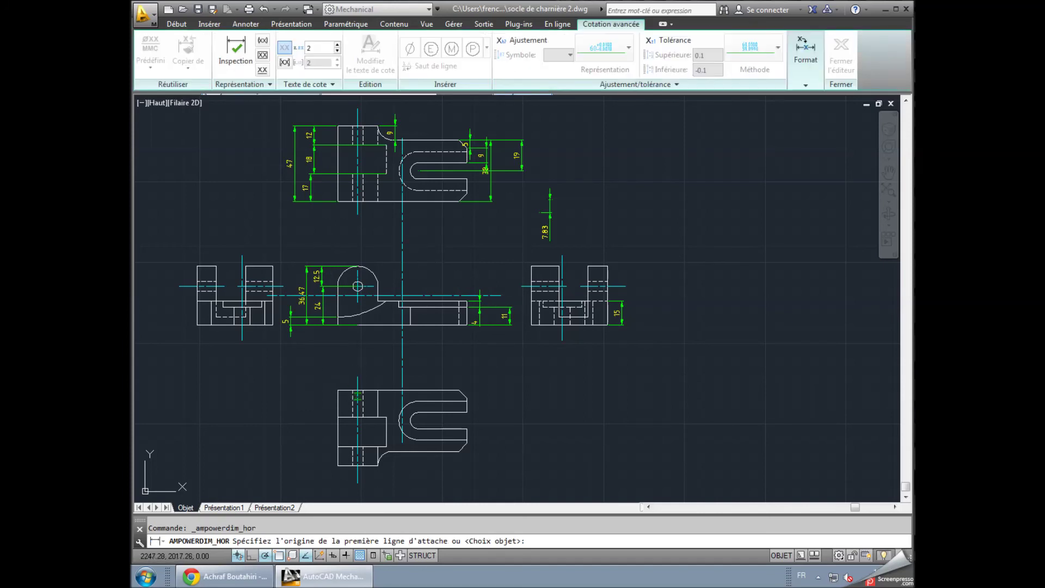
pyautogui.click(337, 390)
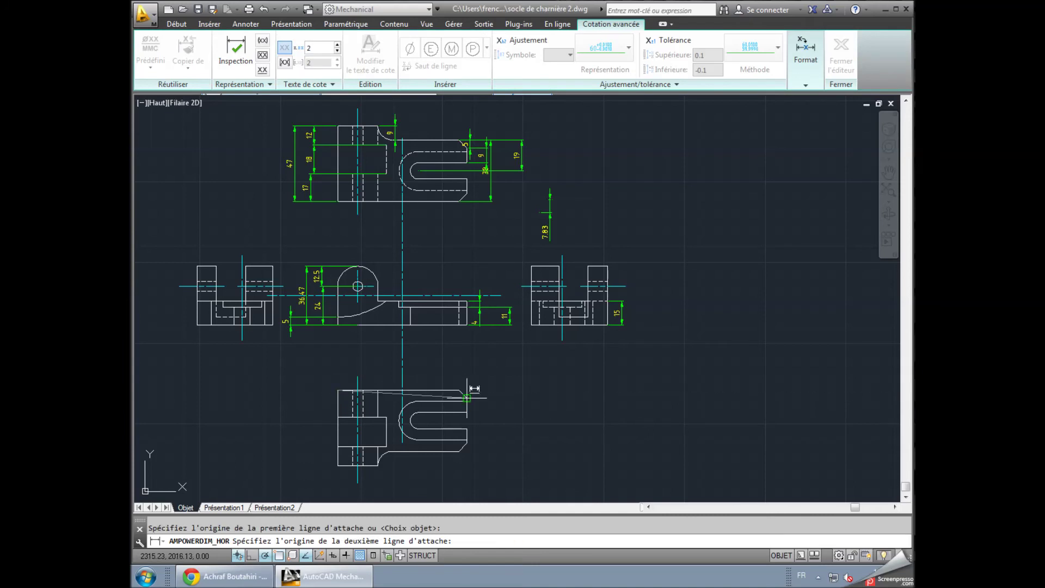
pyautogui.click(466, 398)
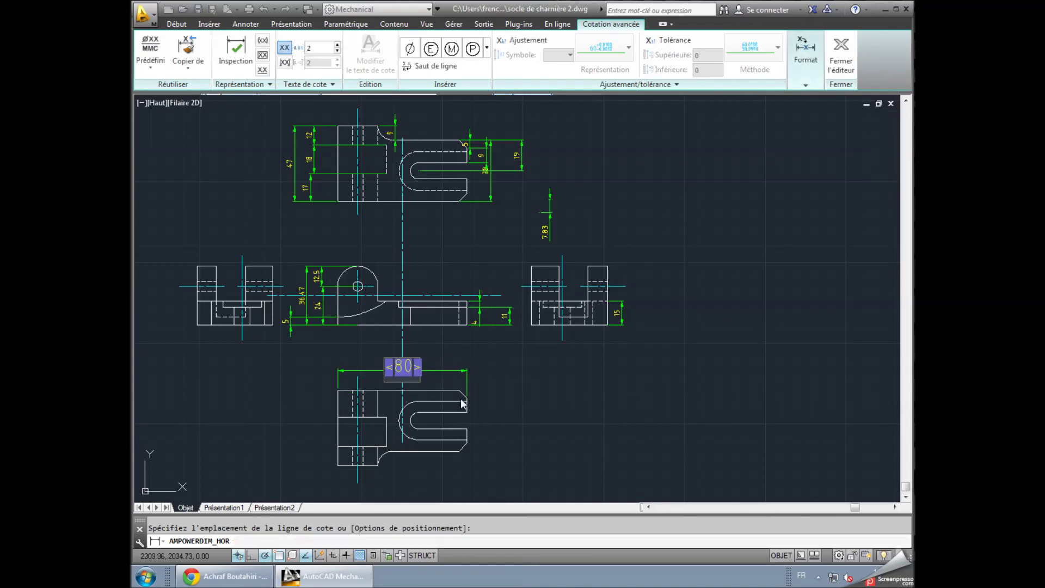
pyautogui.click(510, 380)
pyautogui.click(462, 393)
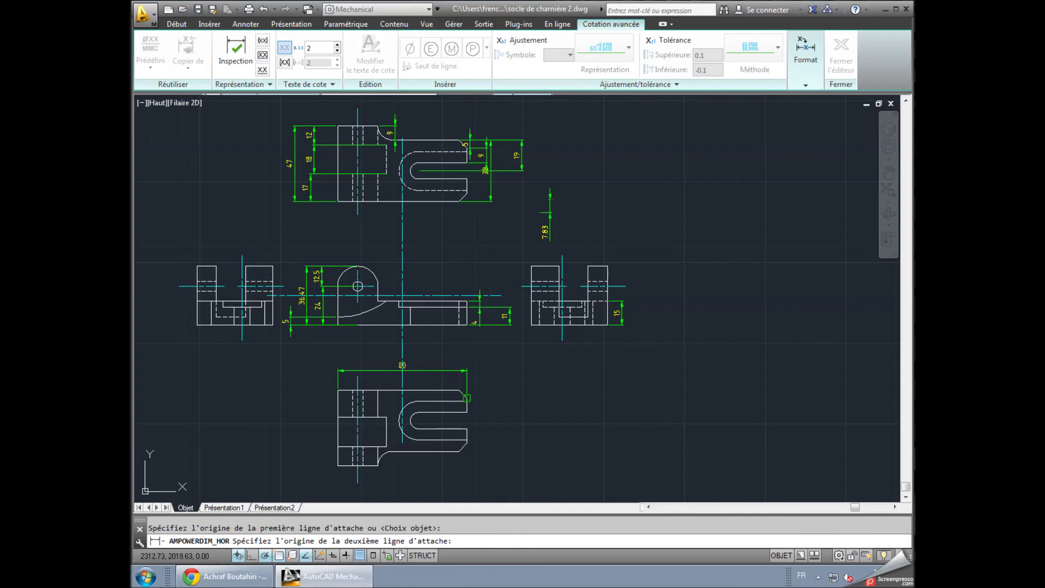
pyautogui.click(466, 396)
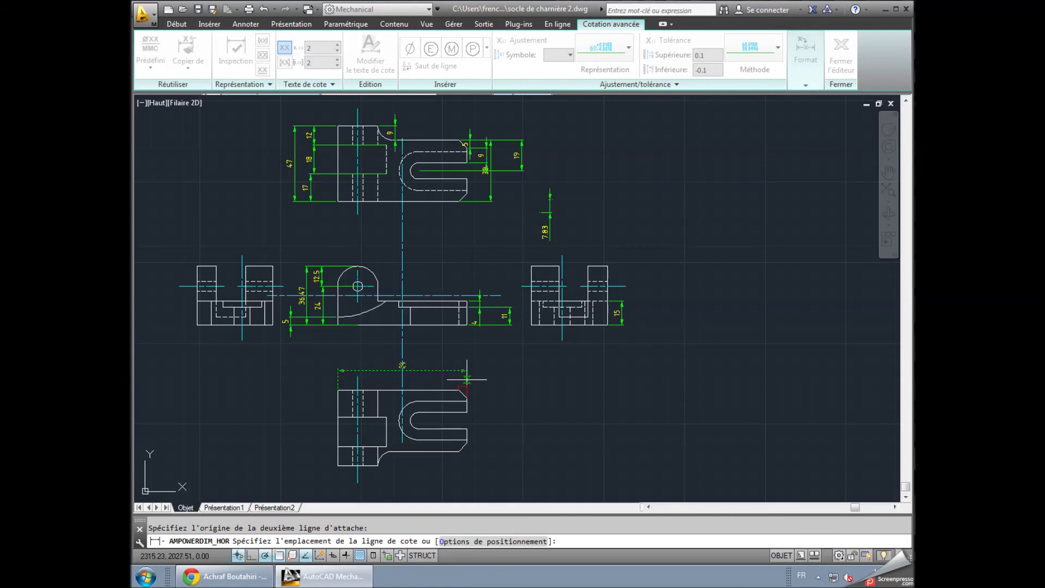
pyautogui.click(466, 385)
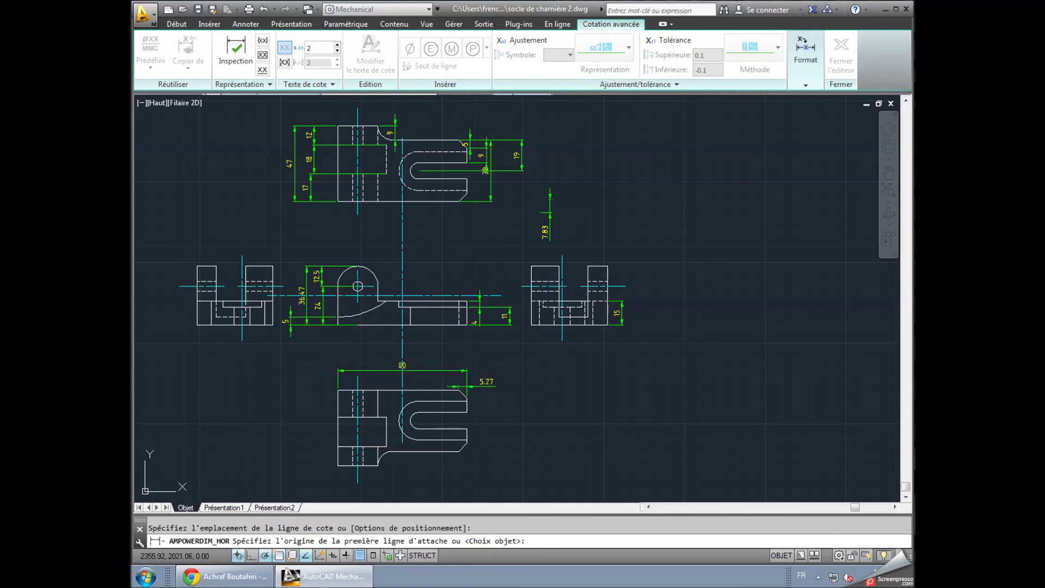
# - Dimension the bottom view's U-slot 30, the 30.3 and the 25 lengths
pyautogui.click(466, 413)
pyautogui.click(418, 420)
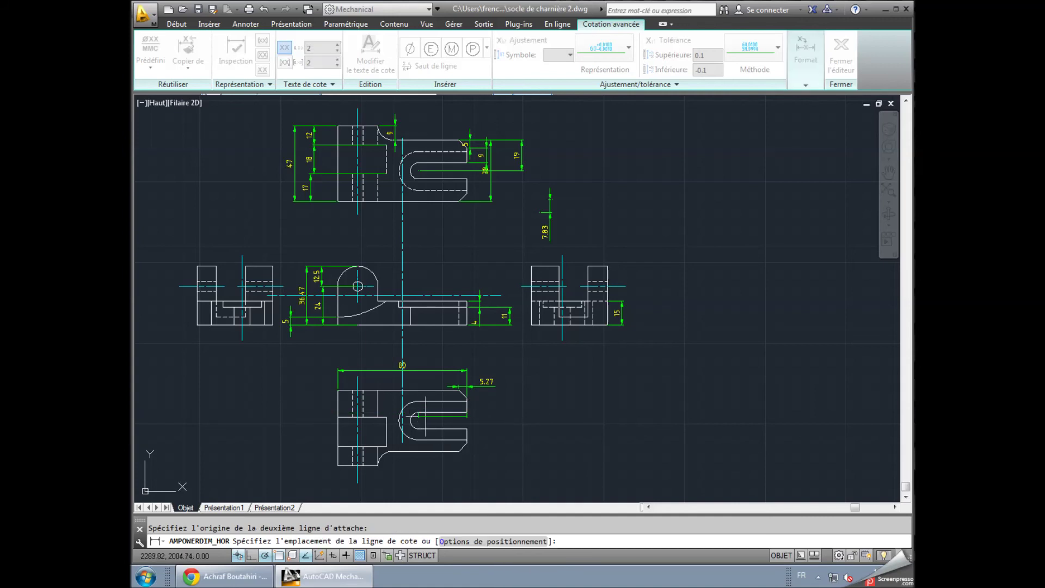
pyautogui.click(429, 420)
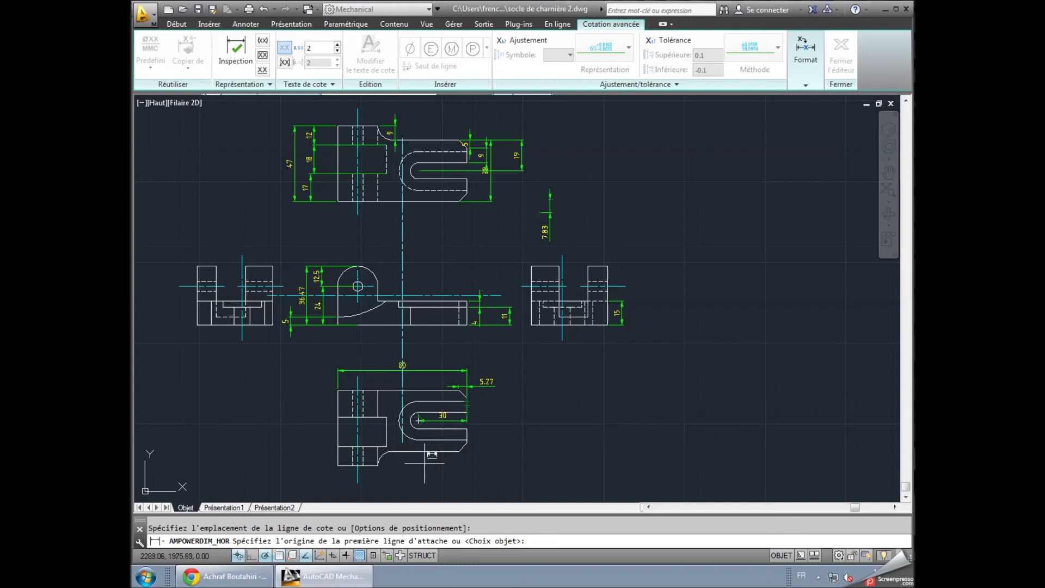
pyautogui.click(386, 421)
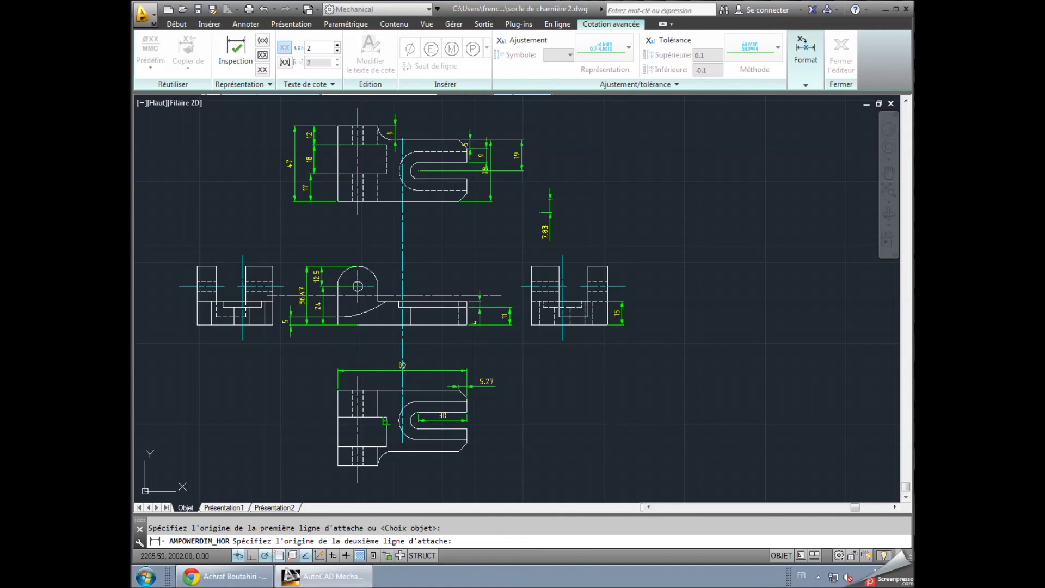
pyautogui.click(338, 417)
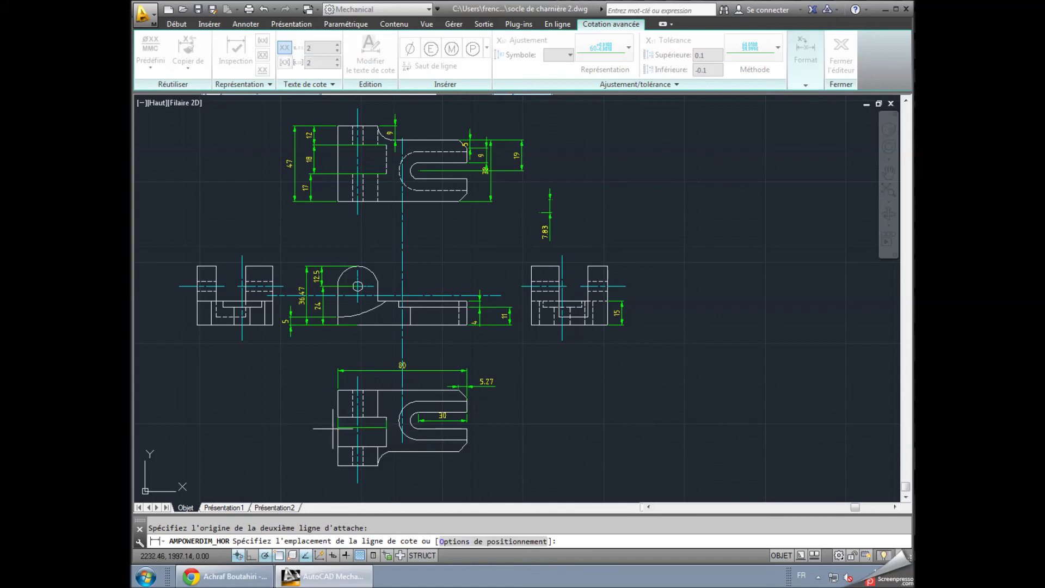
pyautogui.click(348, 429)
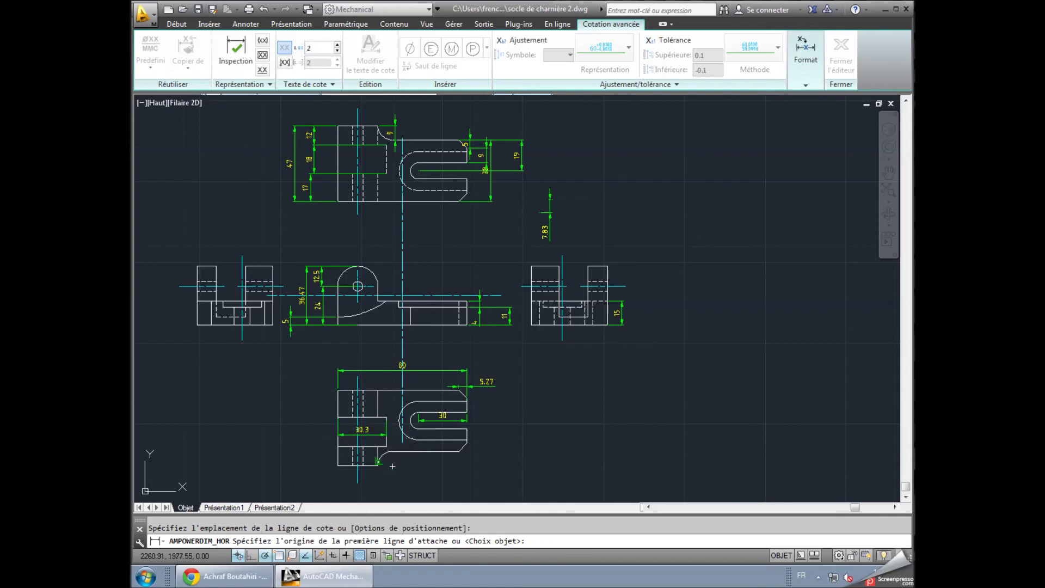
pyautogui.click(378, 438)
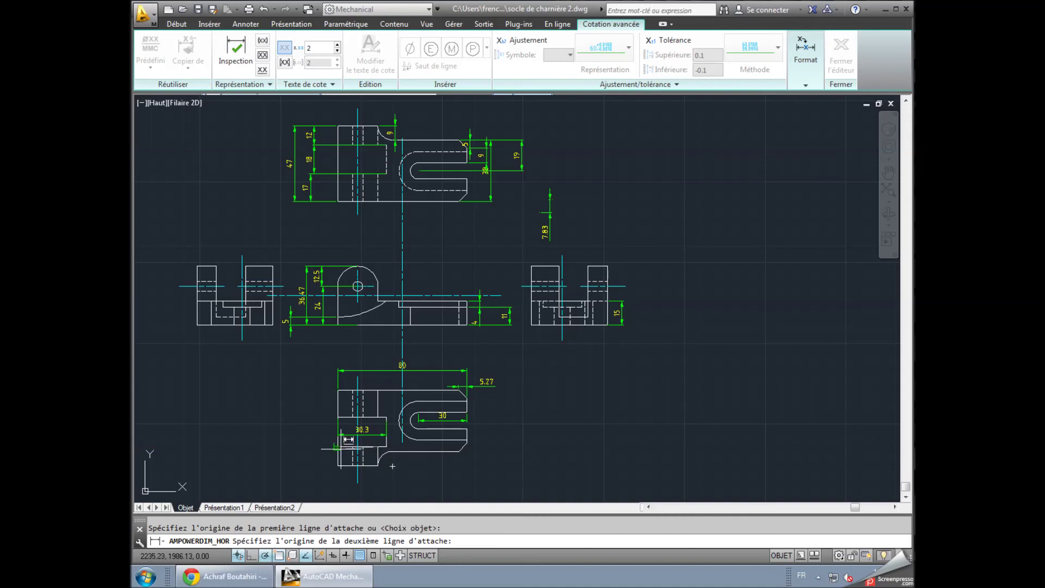
pyautogui.click(338, 447)
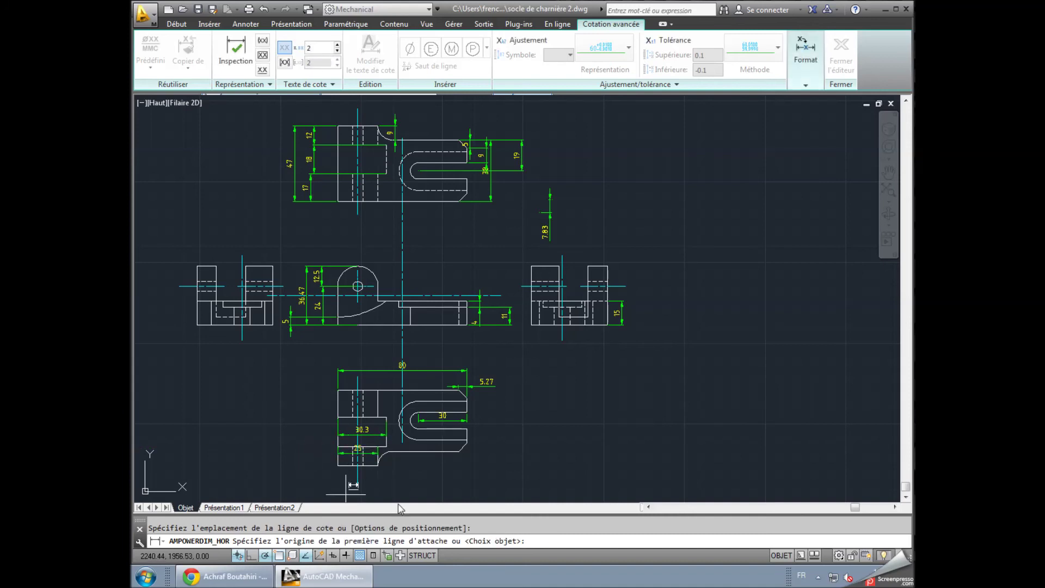
# - Place the 6.24 dimension under the bottom view and end dimensioning
pyautogui.click(362, 465)
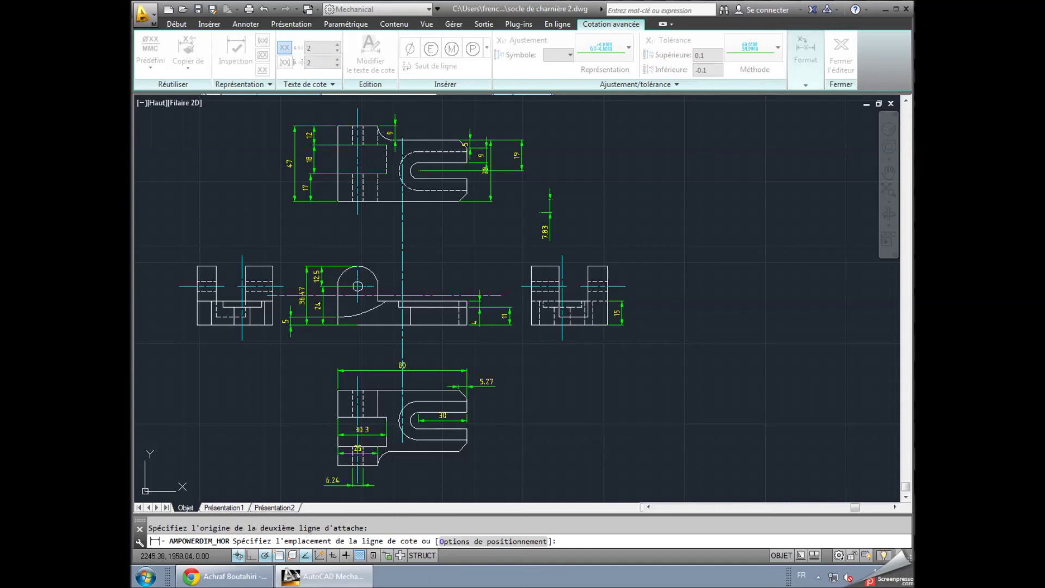
pyautogui.click(356, 484)
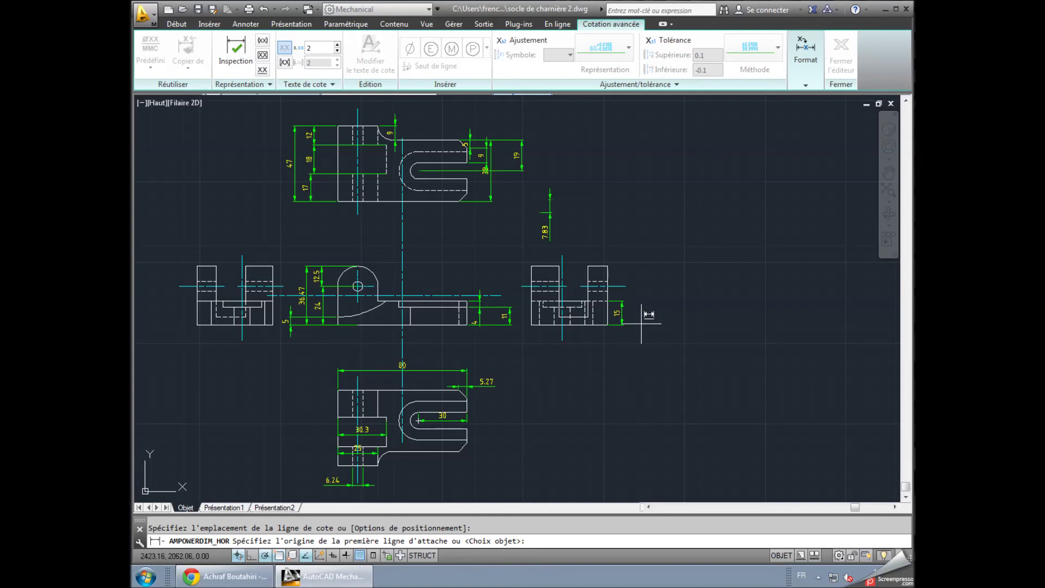
pyautogui.click(675, 201)
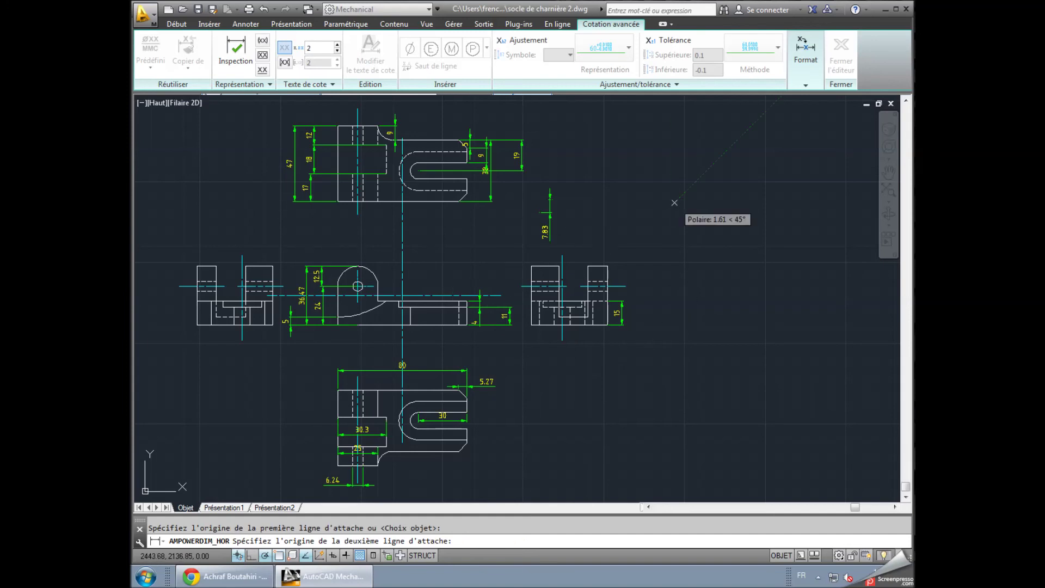
pyautogui.click(679, 201)
pyautogui.press('Escape')
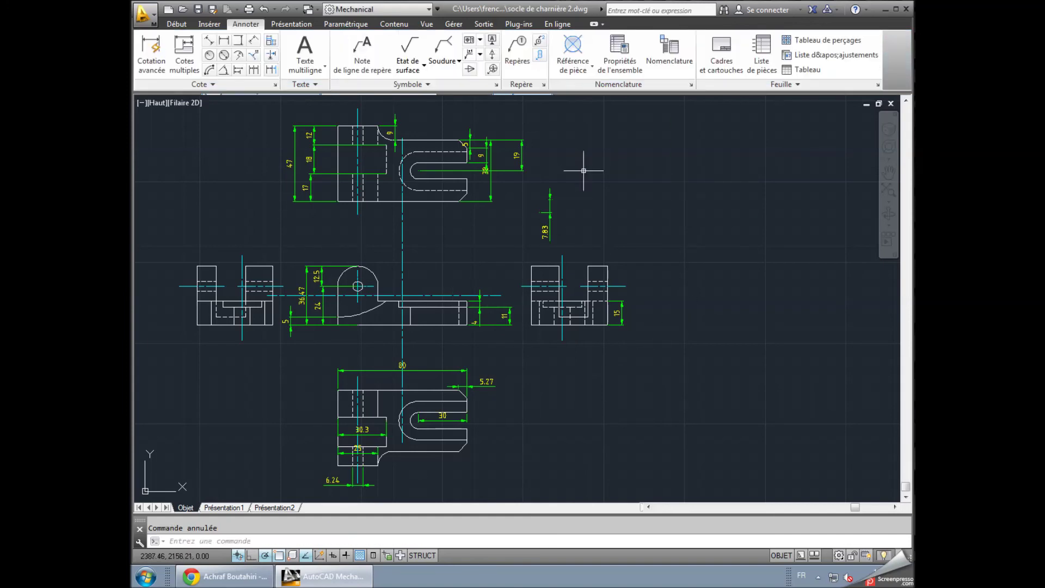
# - Colour the selected dimensions red (colour 10)
pyautogui.click(183, 26)
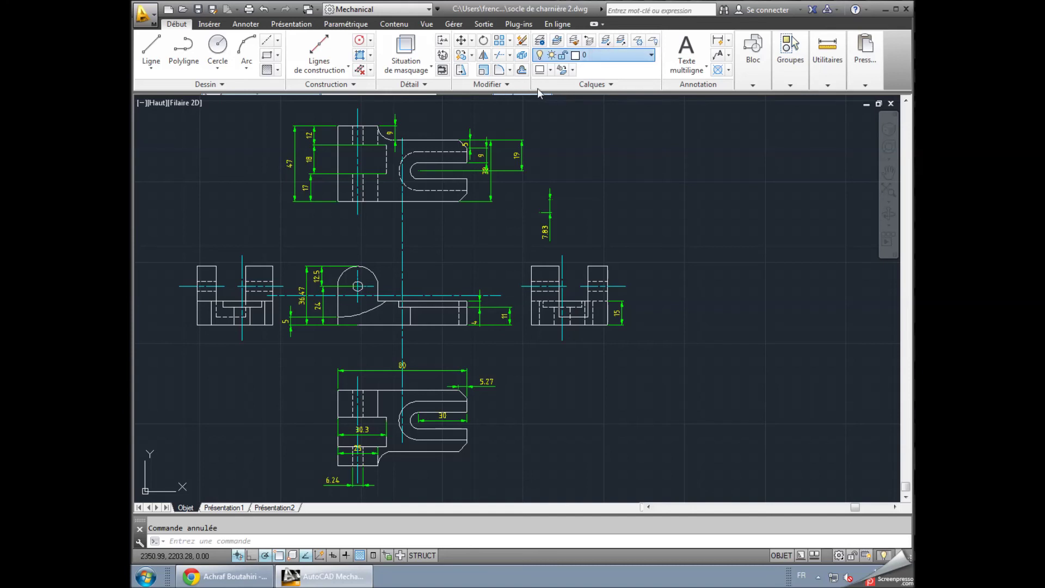
pyautogui.rightClick(540, 173)
pyautogui.rightClick(541, 171)
pyautogui.rightClick(543, 170)
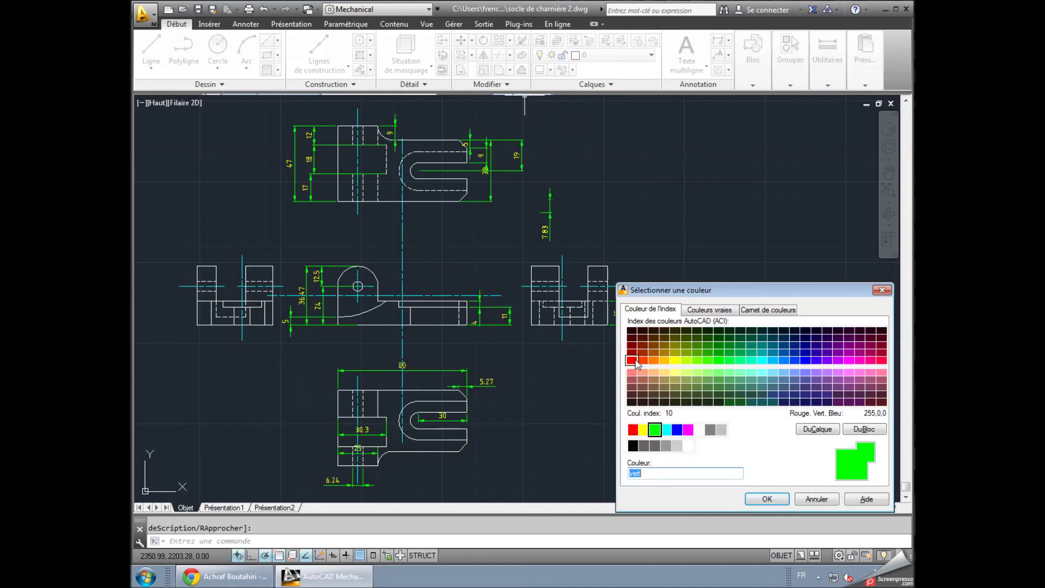
pyautogui.click(631, 361)
pyautogui.click(765, 501)
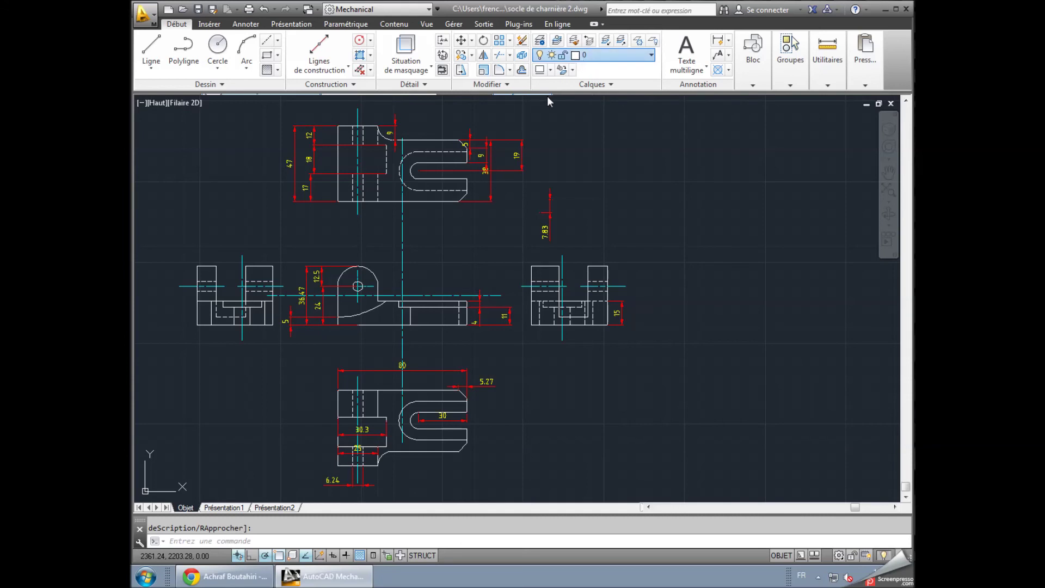
# - Colour the part outlines blue (colour 170)
pyautogui.click(581, 68)
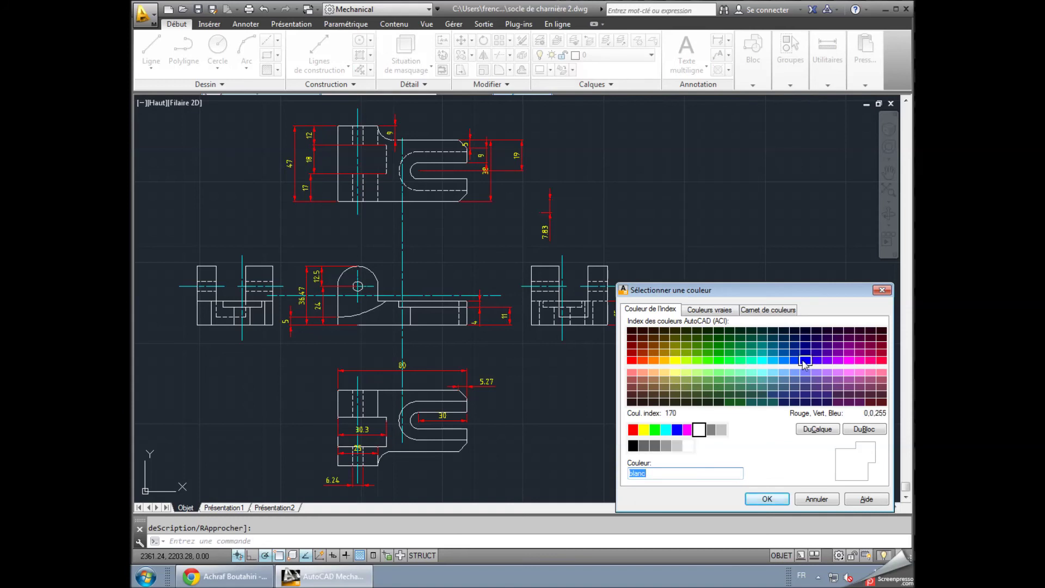
pyautogui.click(805, 360)
pyautogui.click(767, 499)
pyautogui.moveTo(657, 244)
pyautogui.mouseDown(button='middle')
pyautogui.moveTo(729, 248)
pyautogui.moveTo(746, 264)
pyautogui.mouseUp(button='middle')
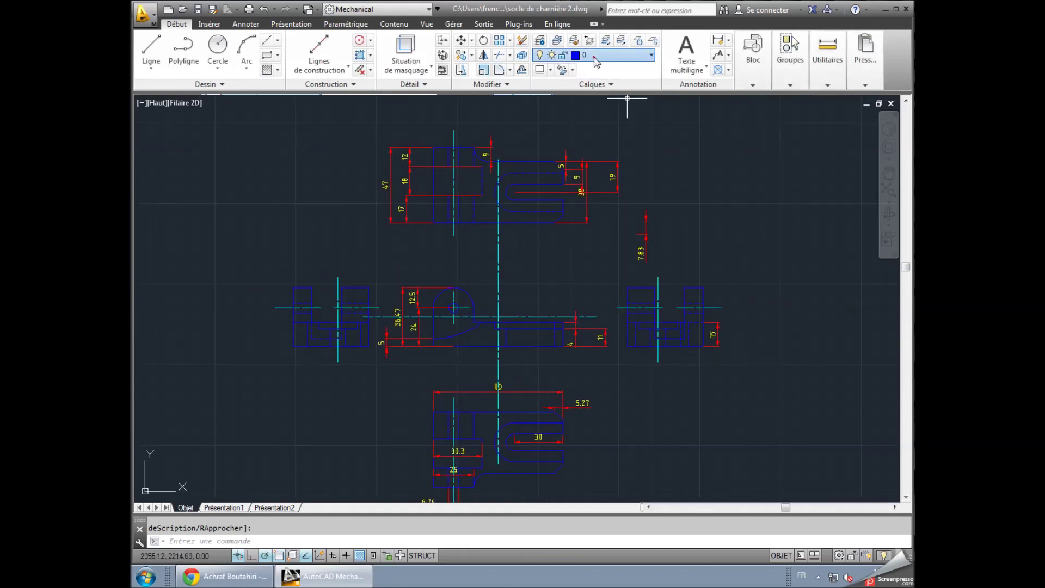
# - Keep the current layer on and set layer 0 to white in the Mechanical layer manager
pyautogui.click(539, 71)
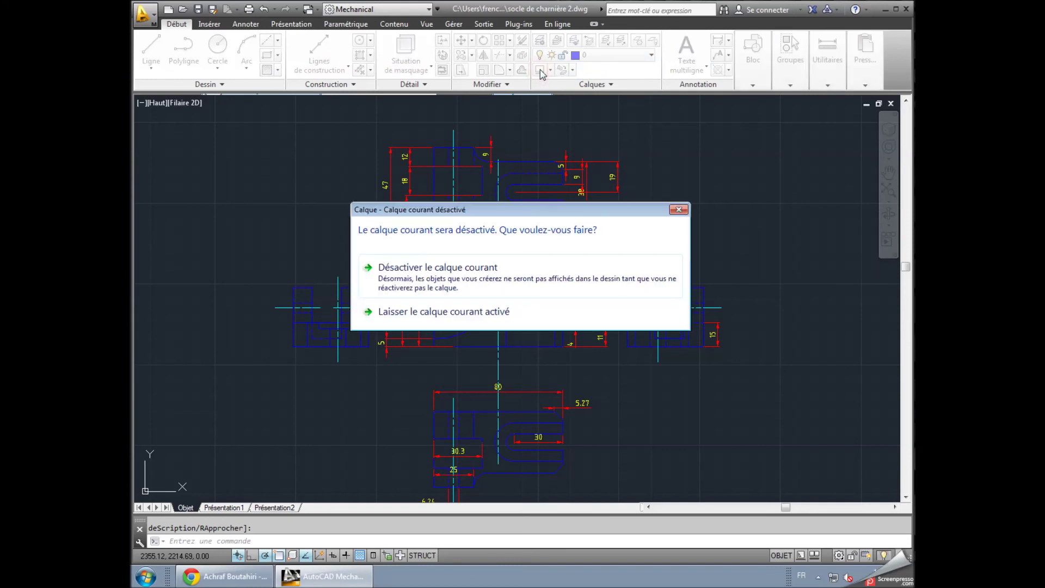
pyautogui.click(686, 210)
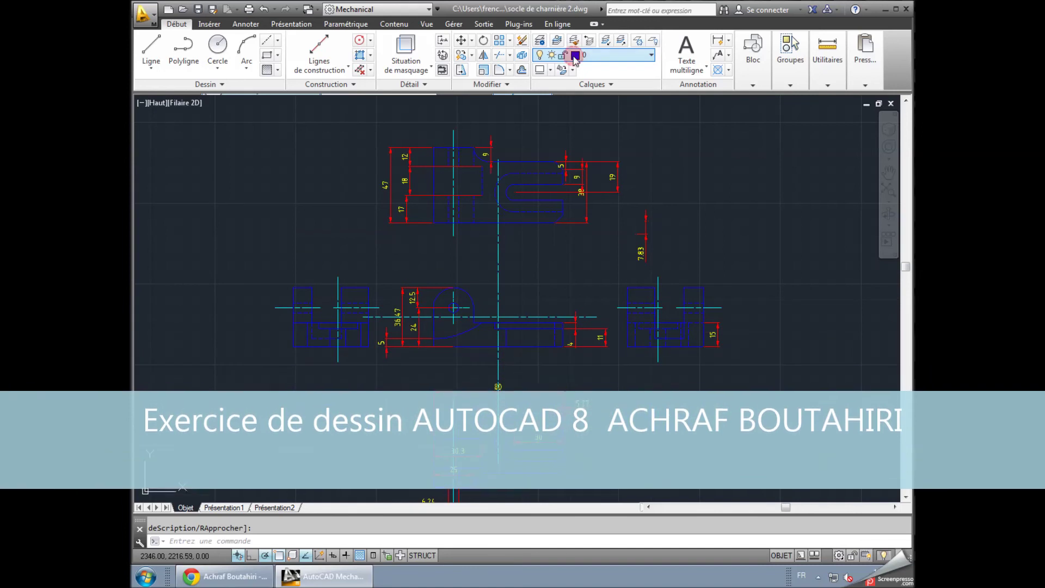
pyautogui.click(541, 40)
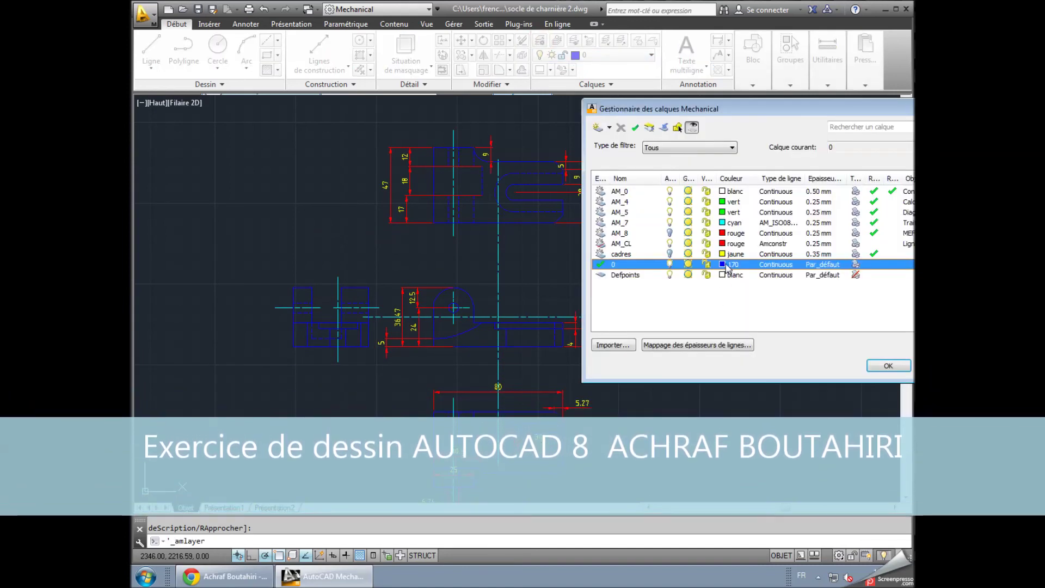
pyautogui.click(732, 264)
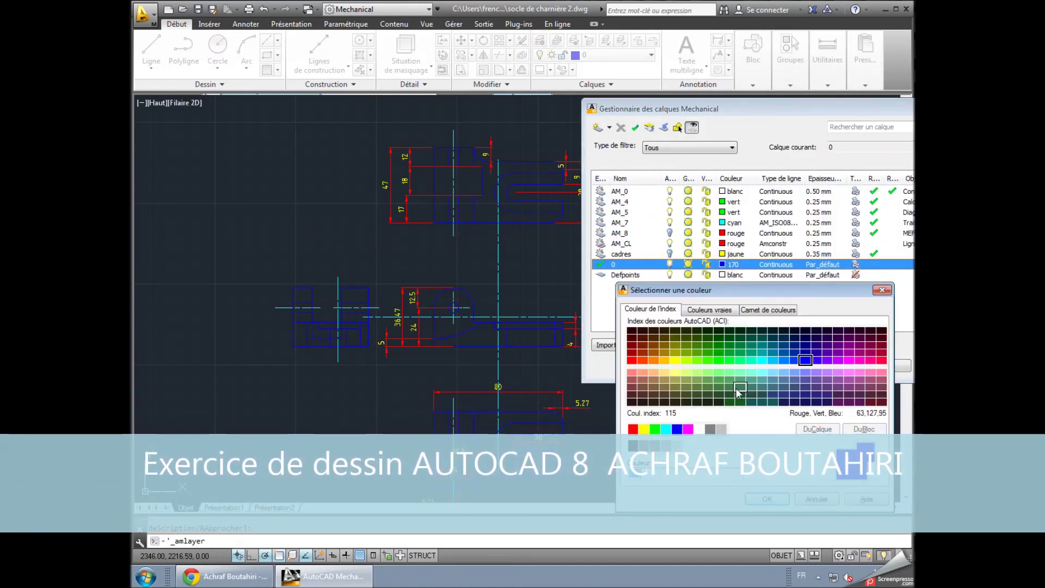
pyautogui.click(698, 430)
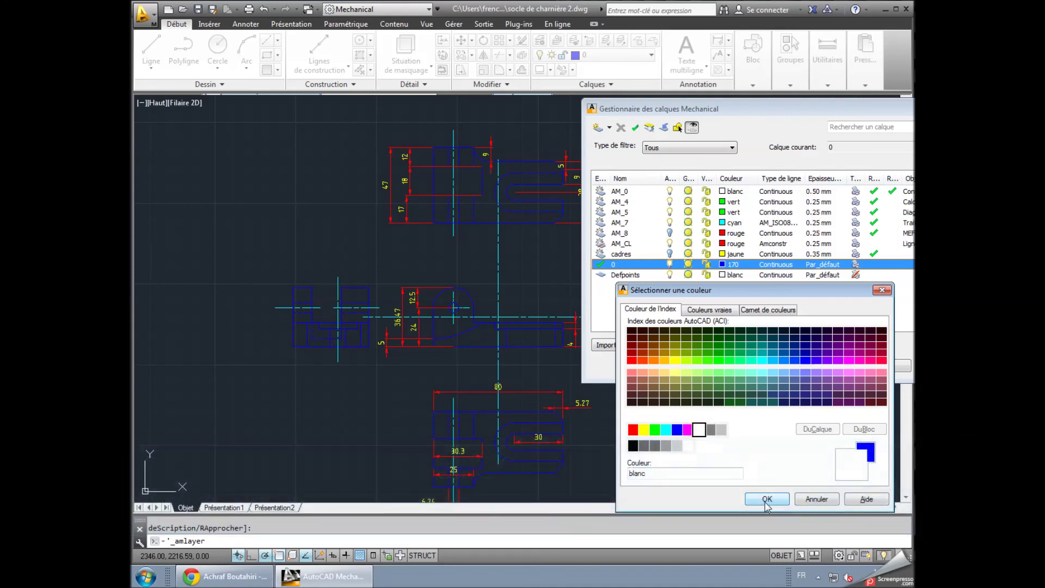
pyautogui.click(767, 499)
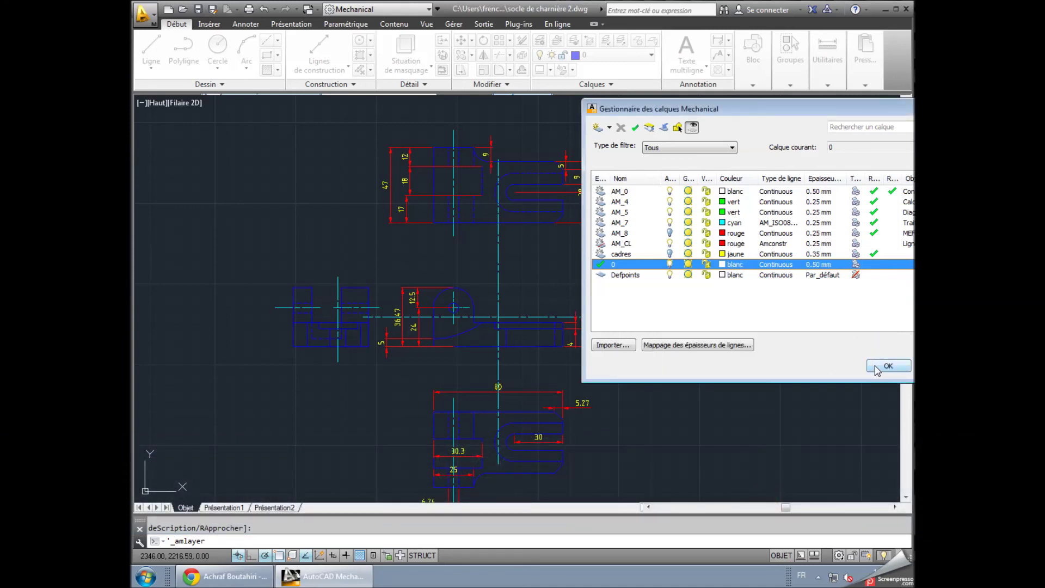
pyautogui.click(875, 366)
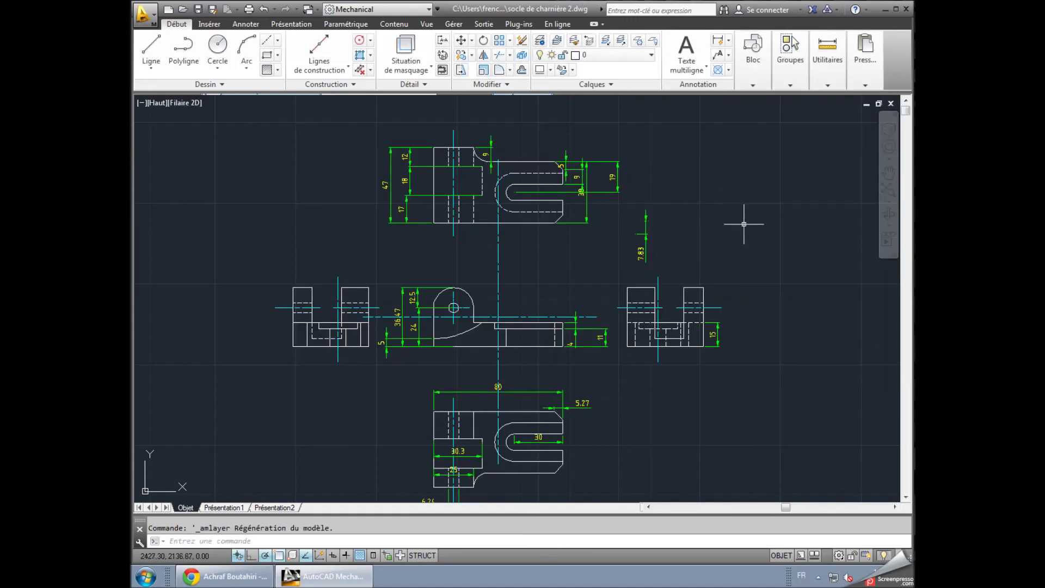
pyautogui.scroll(-2, 743, 224)
pyautogui.moveTo(743, 224); pyautogui.dragTo(626, 242, button='middle')
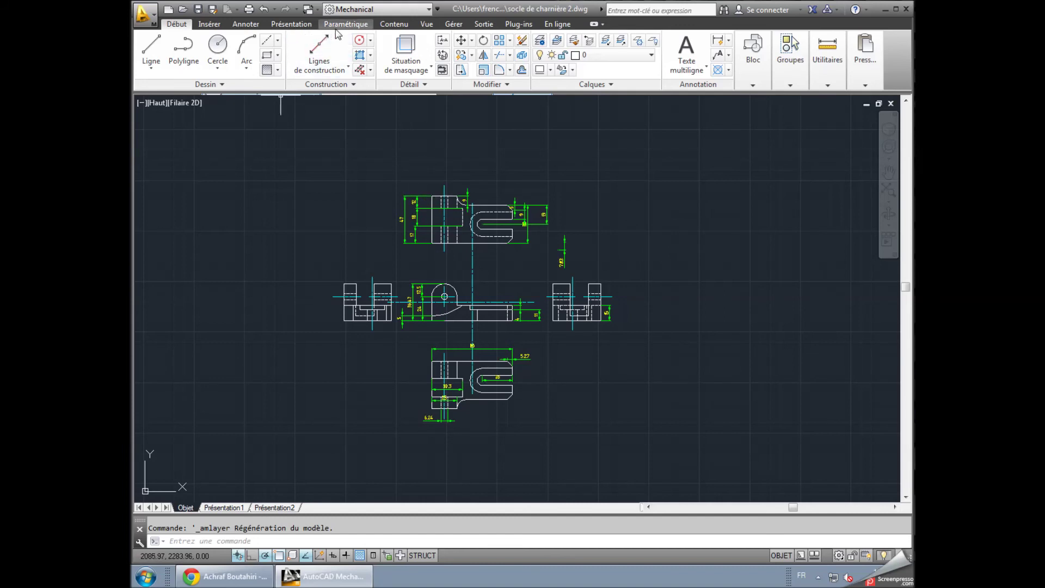
pyautogui.click(245, 23)
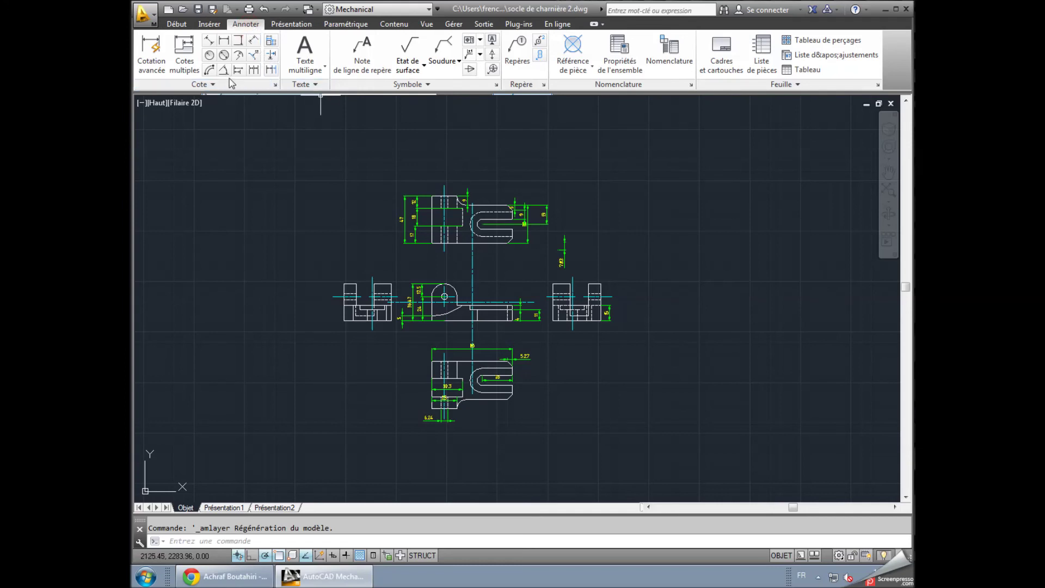
# - Insert an A4 (297x210 mm) ISO frame at 1:2, scale calculated from all six views
pyautogui.click(717, 59)
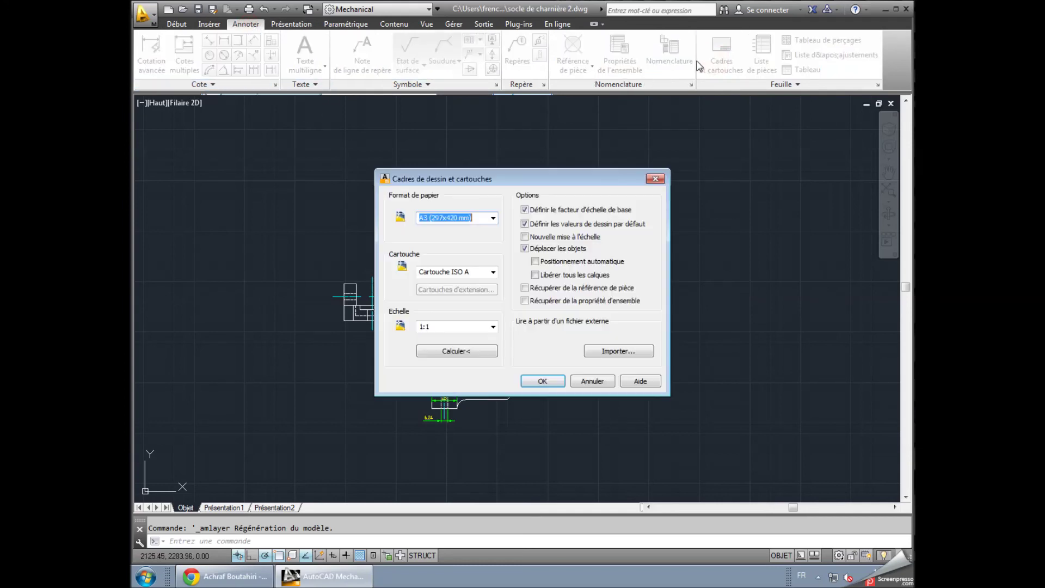
pyautogui.click(493, 218)
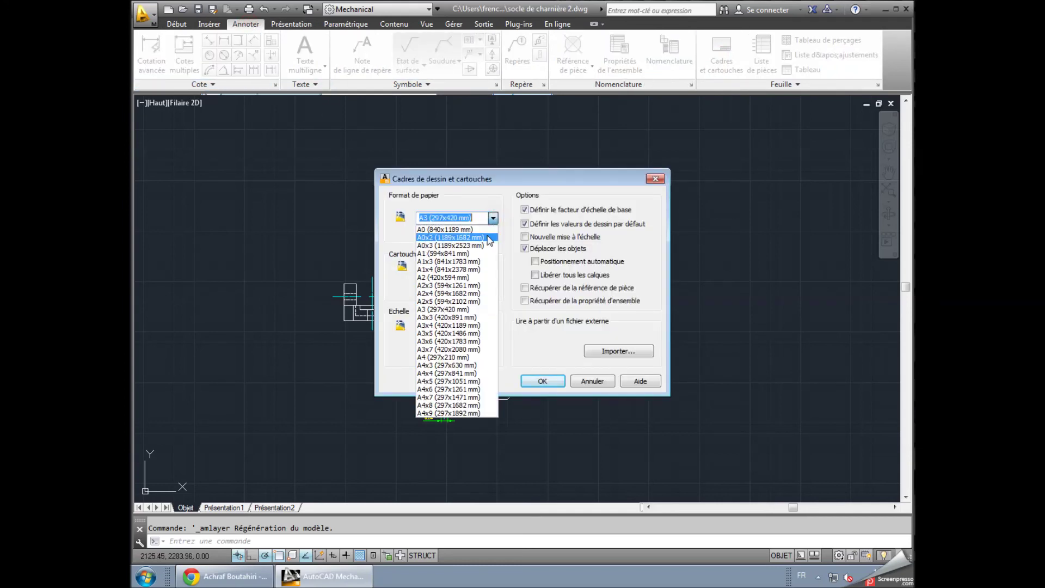
pyautogui.click(477, 357)
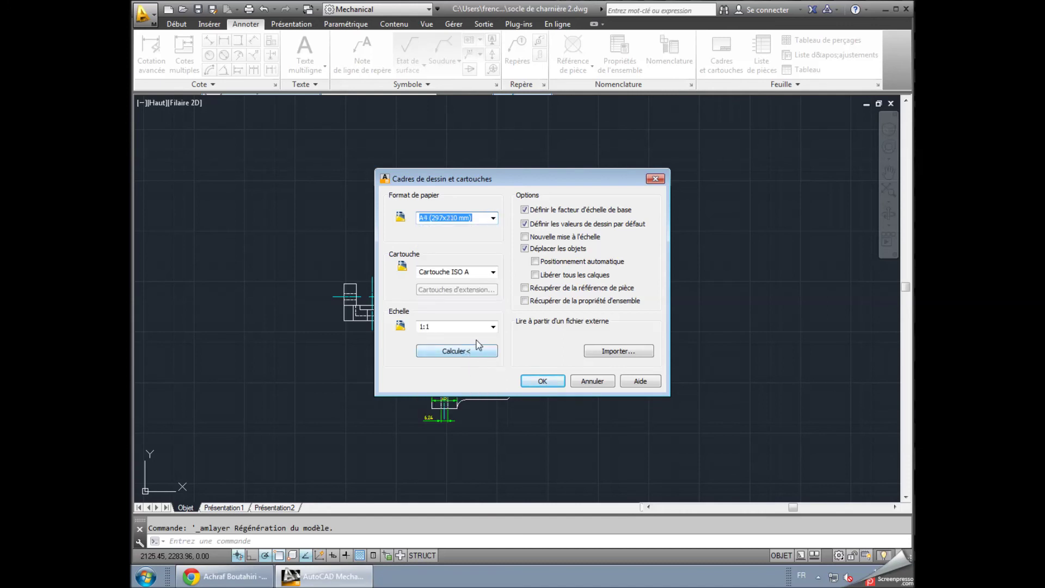
pyautogui.click(479, 353)
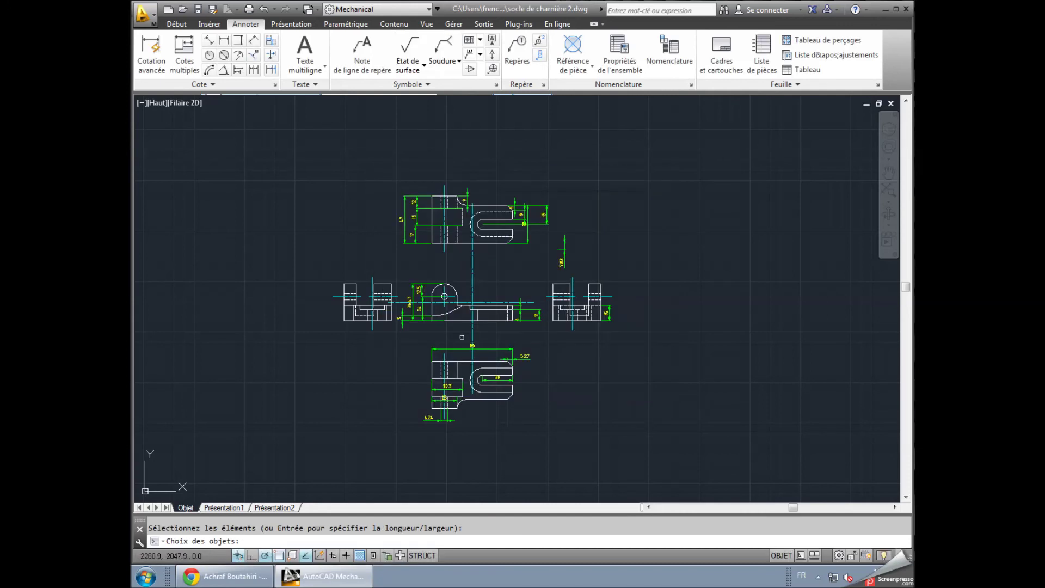
pyautogui.click(332, 192)
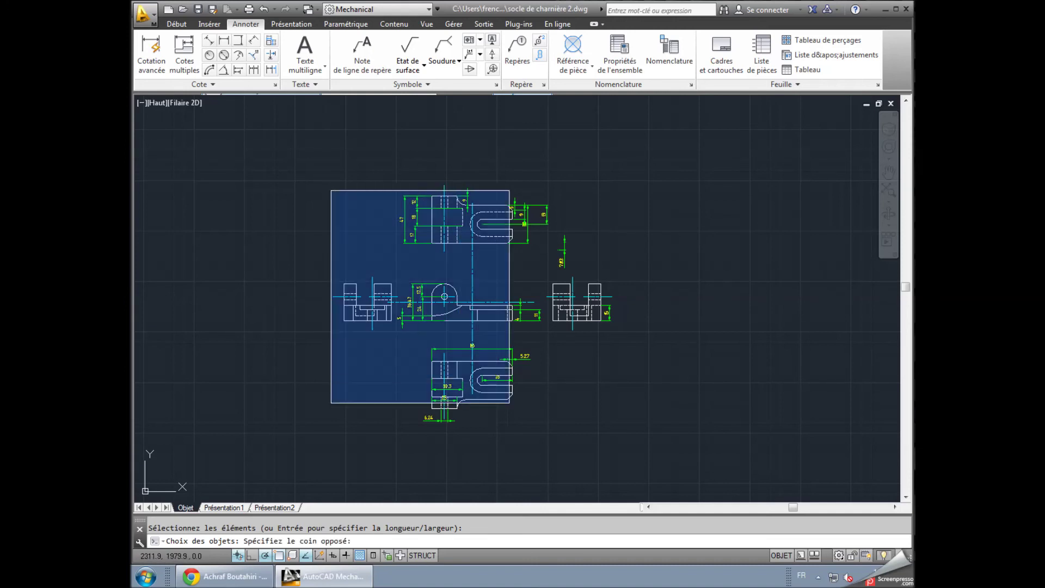
pyautogui.click(637, 433)
pyautogui.click(640, 433)
pyautogui.click(641, 434)
pyautogui.click(294, 172)
pyautogui.click(646, 470)
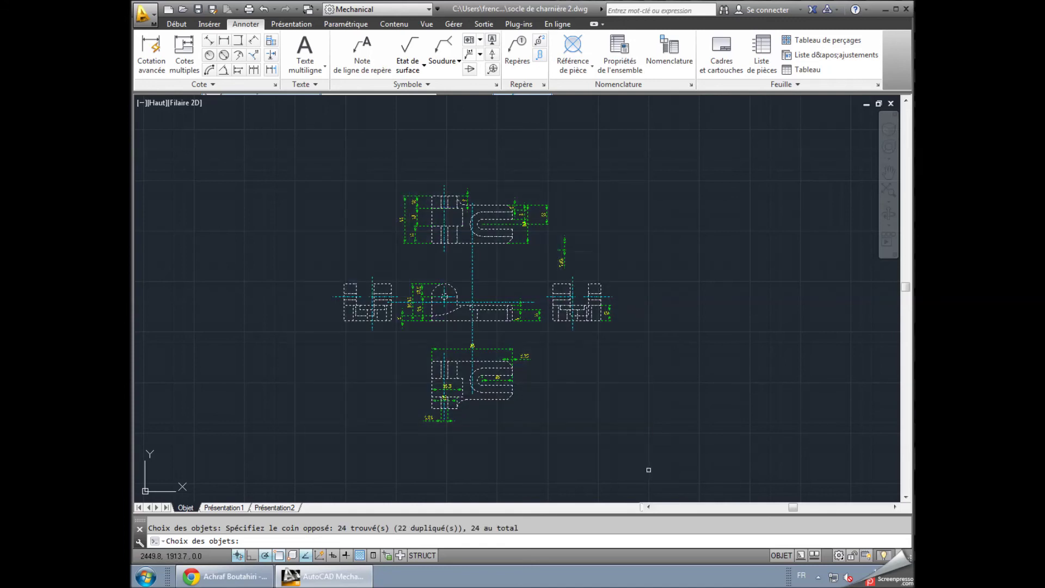
pyautogui.press('Return')
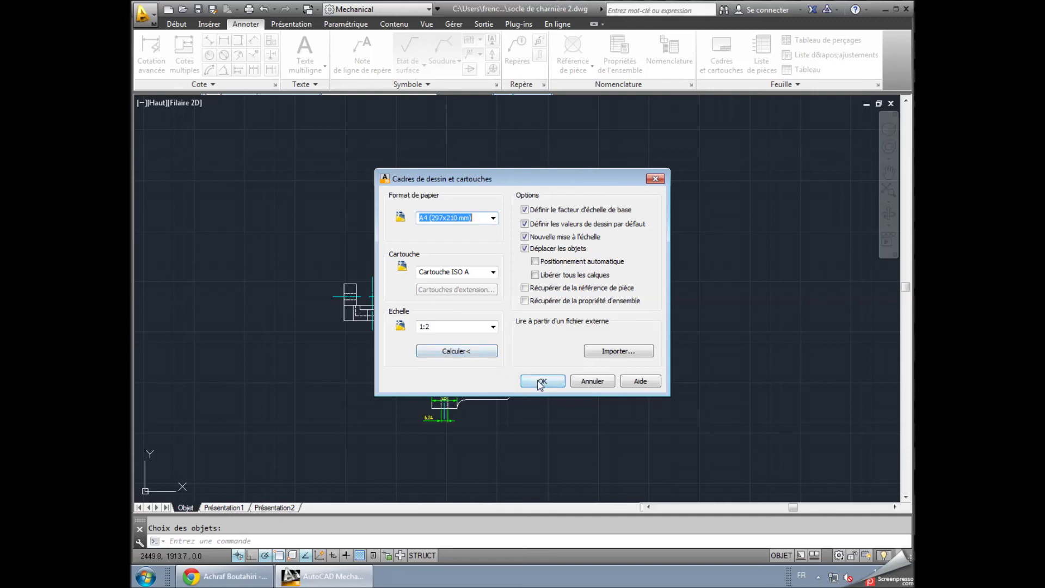
pyautogui.click(541, 382)
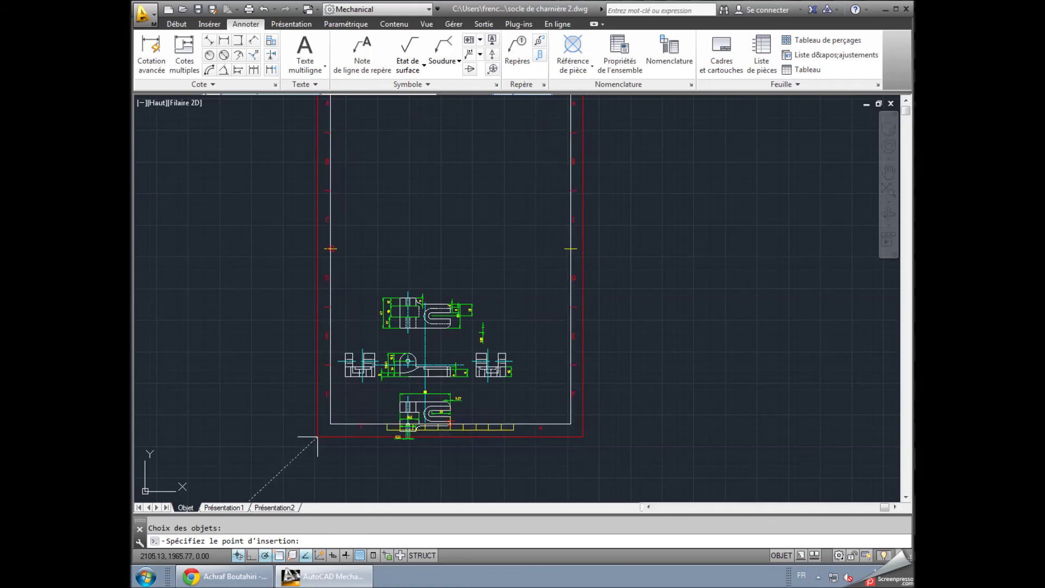
# - Place the A4 frame around the views and start filling in the title block entry form
pyautogui.moveTo(326, 435); pyautogui.dragTo(336, 302, button='middle')
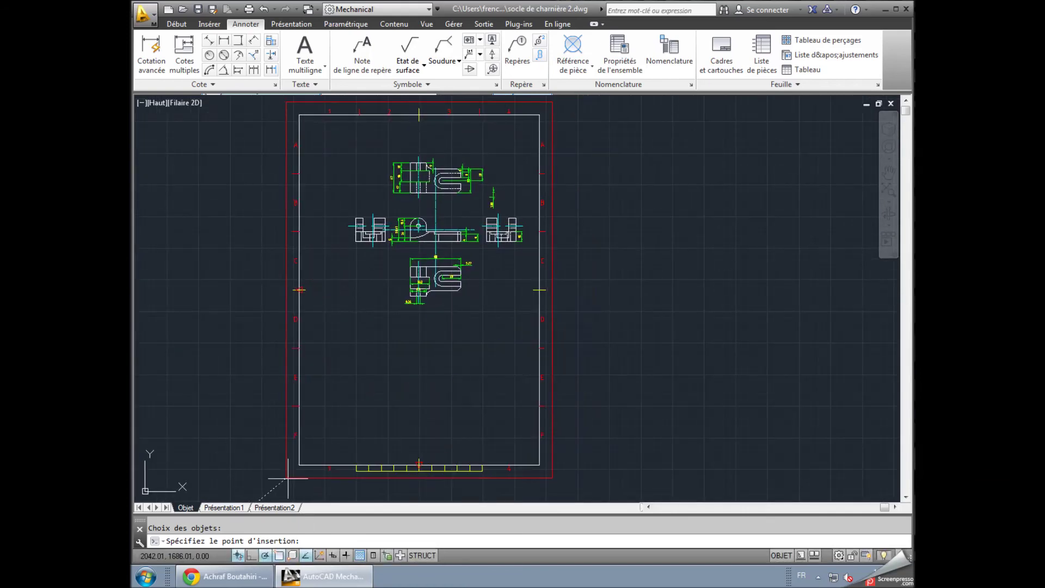
pyautogui.click(303, 497)
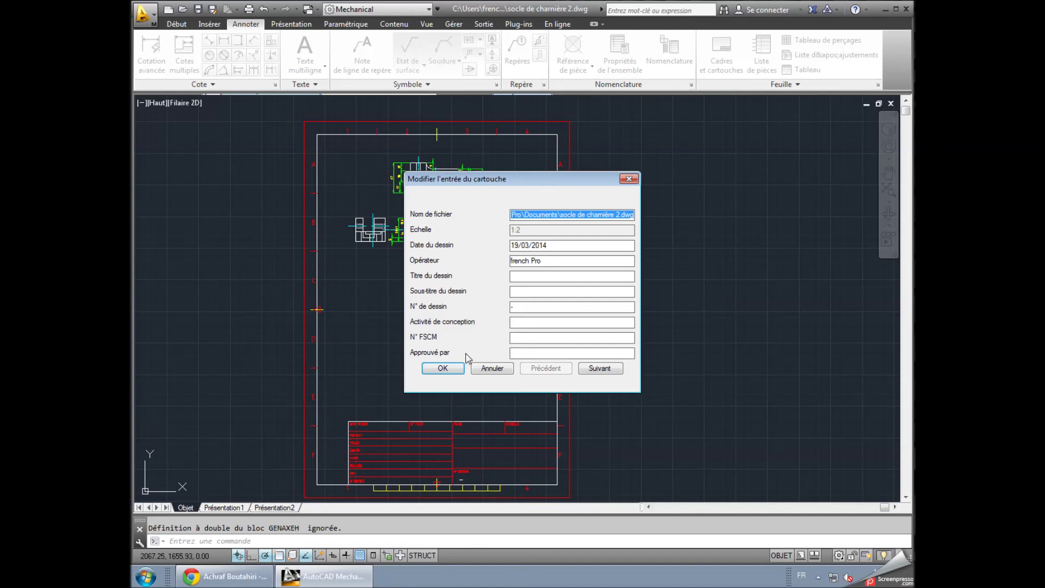
pyautogui.write('socle de charnière')
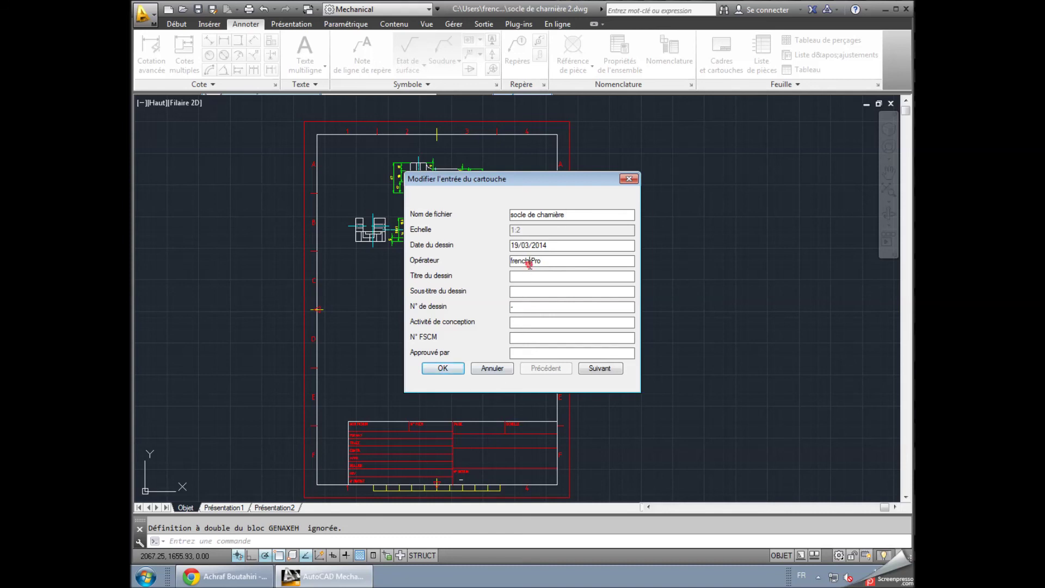
# - Clear the Opérateur entry in the title block dialog
pyautogui.moveTo(539, 261); pyautogui.dragTo(509, 260)
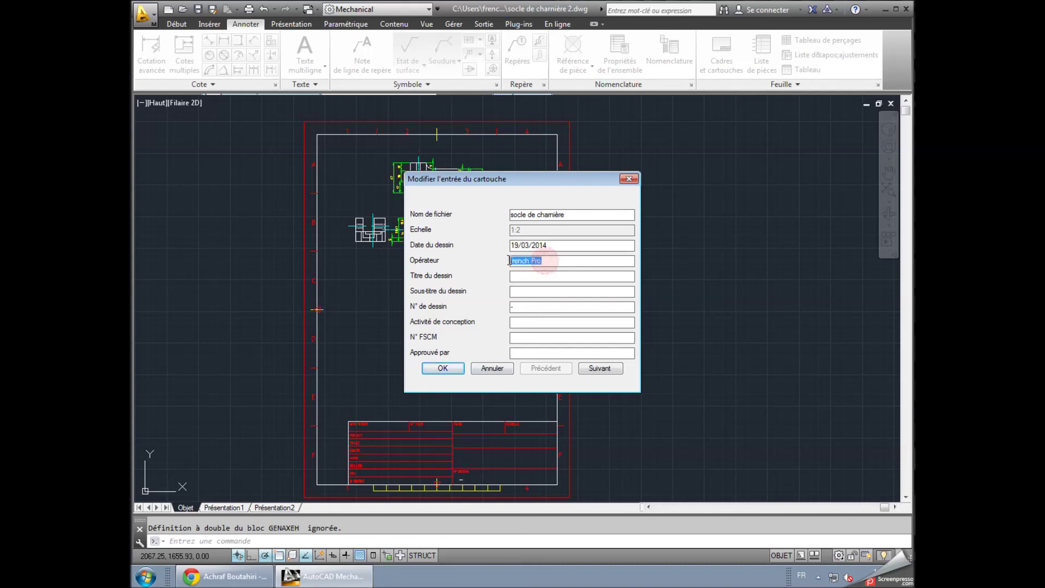
pyautogui.press('BackSpace')
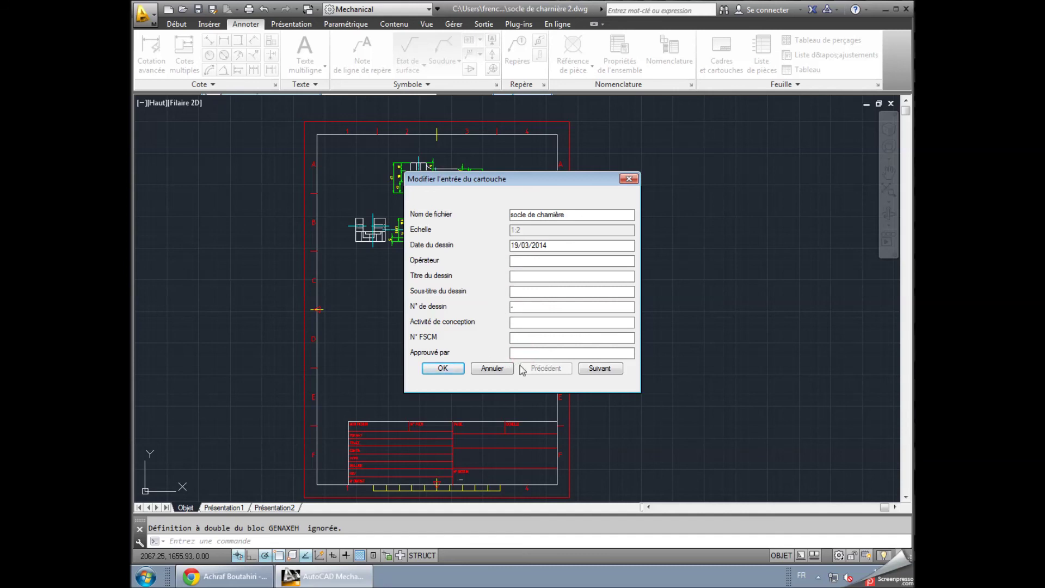
pyautogui.click(589, 371)
# - Enter the author's name and the date 19/03/2014, then confirm the title block entries
pyautogui.click(524, 231)
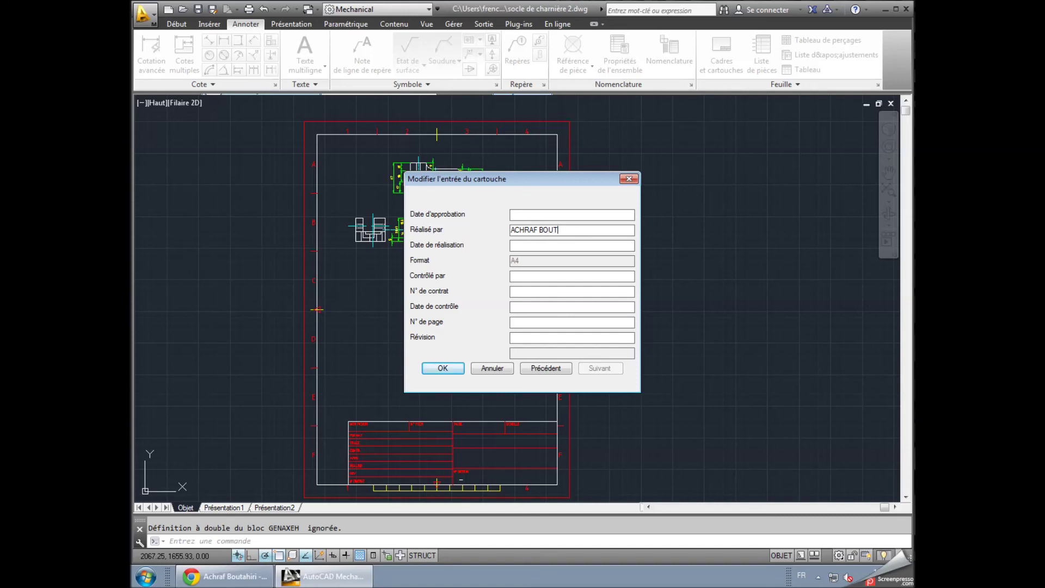
pyautogui.click(525, 246)
pyautogui.click(443, 368)
pyautogui.click(461, 368)
pyautogui.click(443, 336)
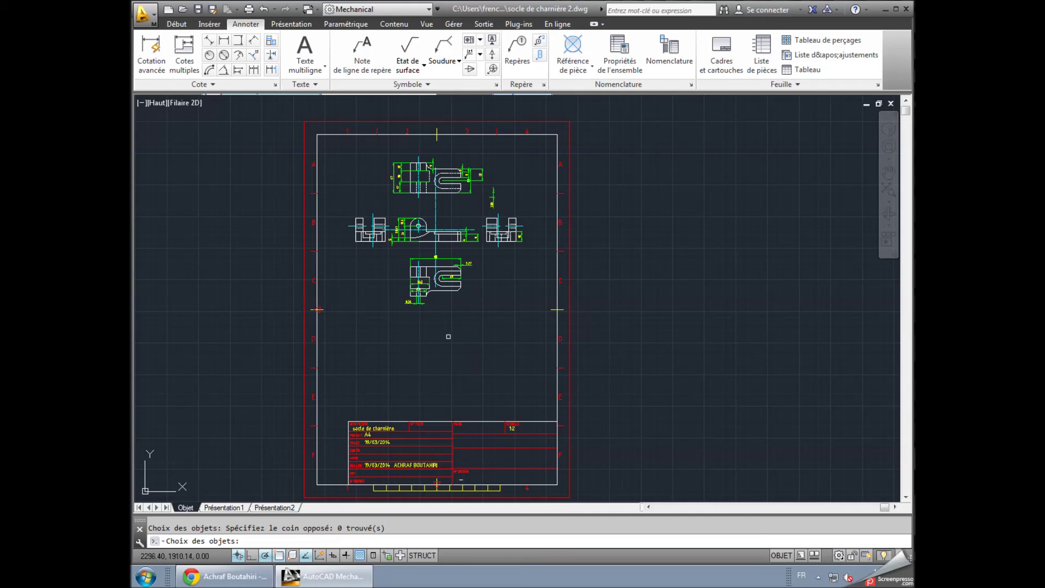
# - Zoom to the whole sheet and save the drawing
pyautogui.middleClick(470, 341)
pyautogui.press('Escape')
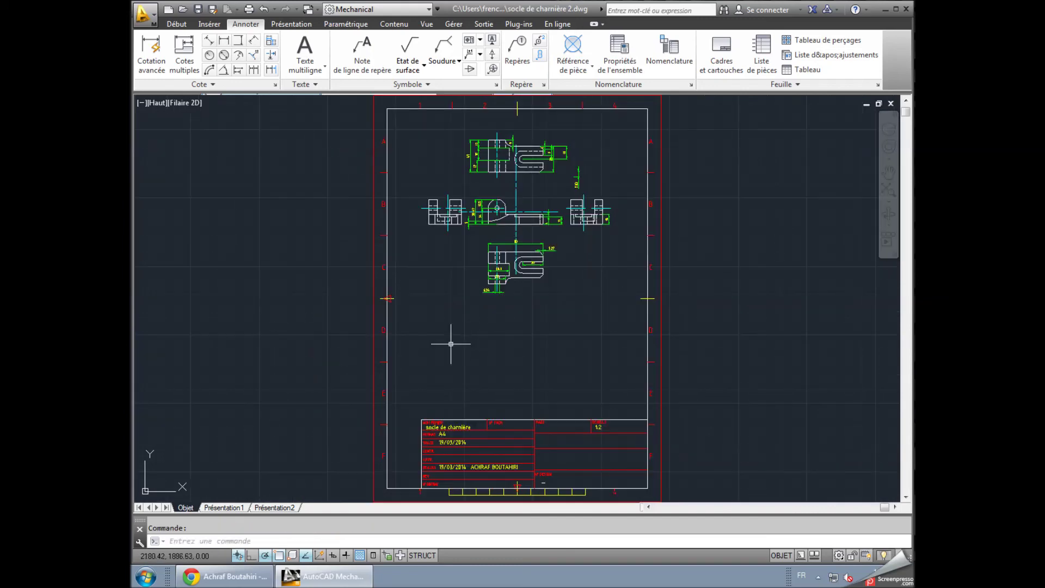
pyautogui.moveTo(291, 316); pyautogui.dragTo(287, 320, button='middle')
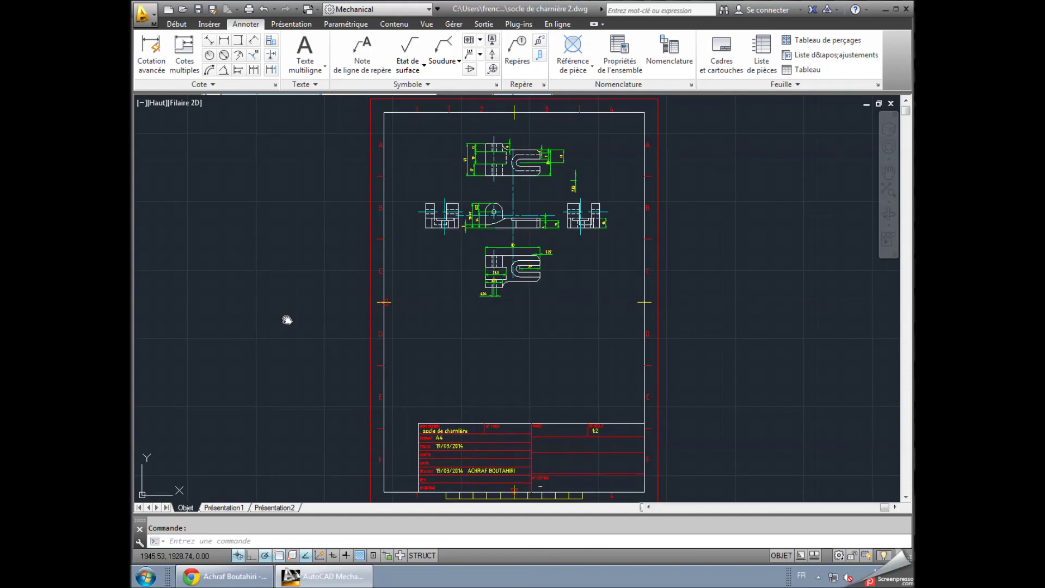
pyautogui.hotkey('ctrl', 's')
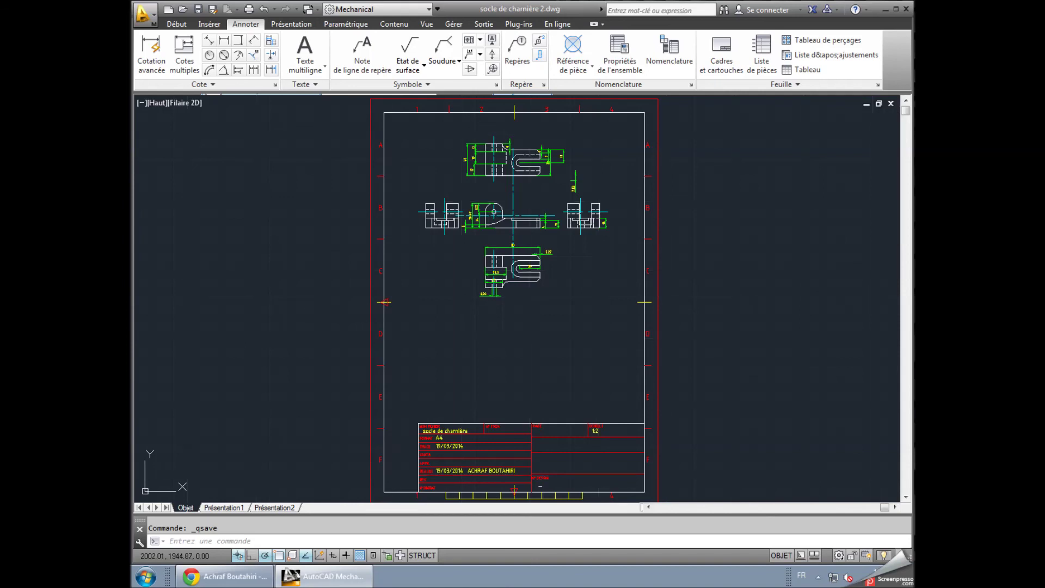
# - Select the title block and open its Properties palette
pyautogui.click(326, 284)
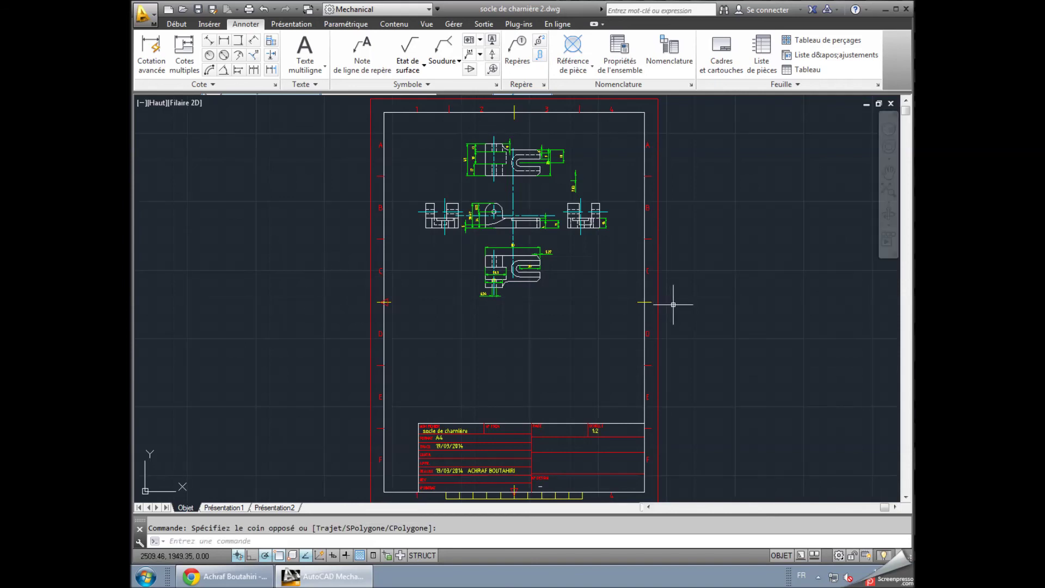
pyautogui.scroll(-2, 676, 299)
pyautogui.moveTo(625, 311); pyautogui.dragTo(535, 307, button='middle')
pyautogui.scroll(2, 535, 307)
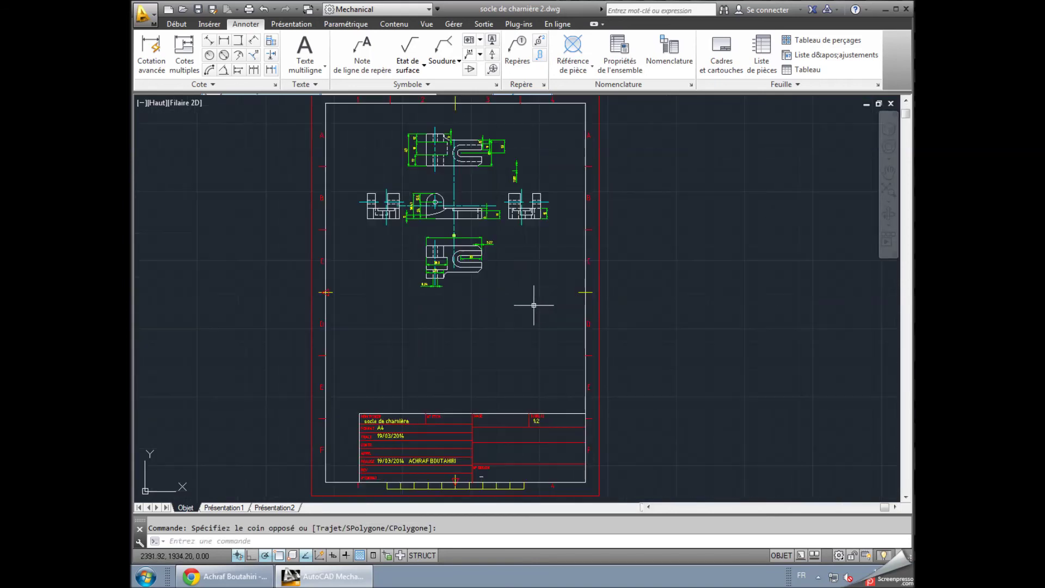
pyautogui.click(565, 415)
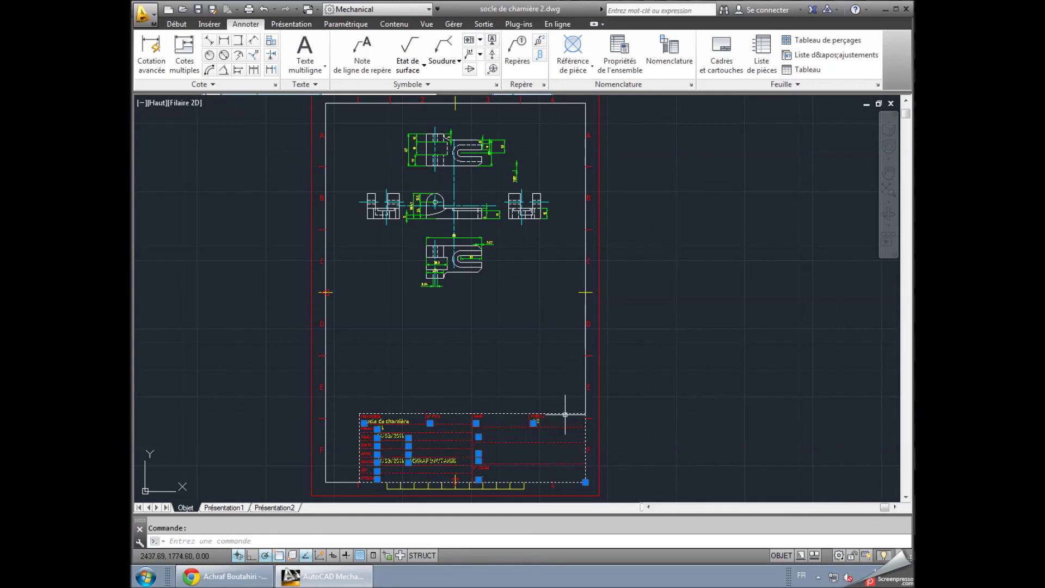
pyautogui.rightClick(549, 421)
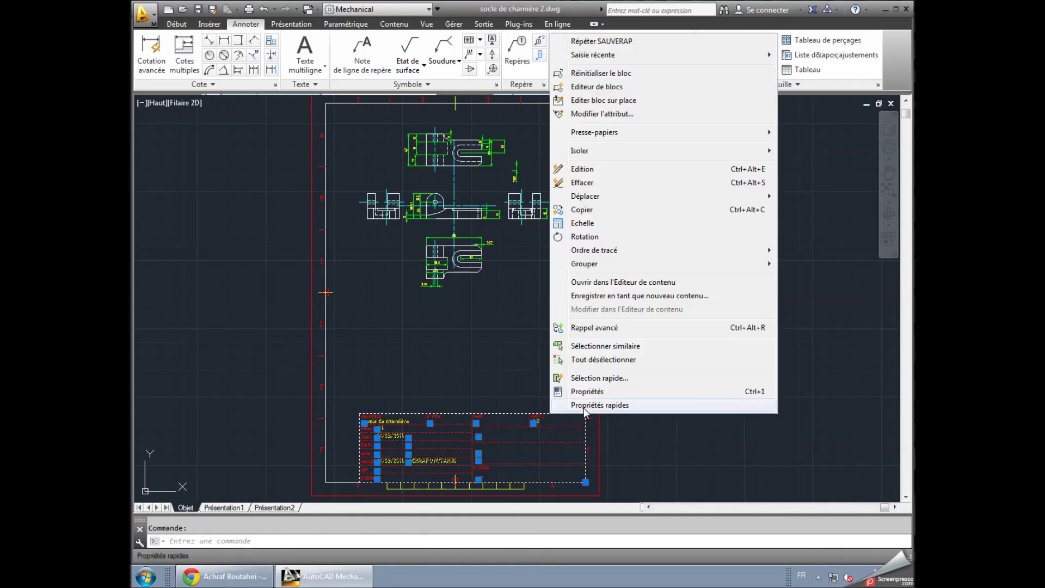
pyautogui.click(587, 392)
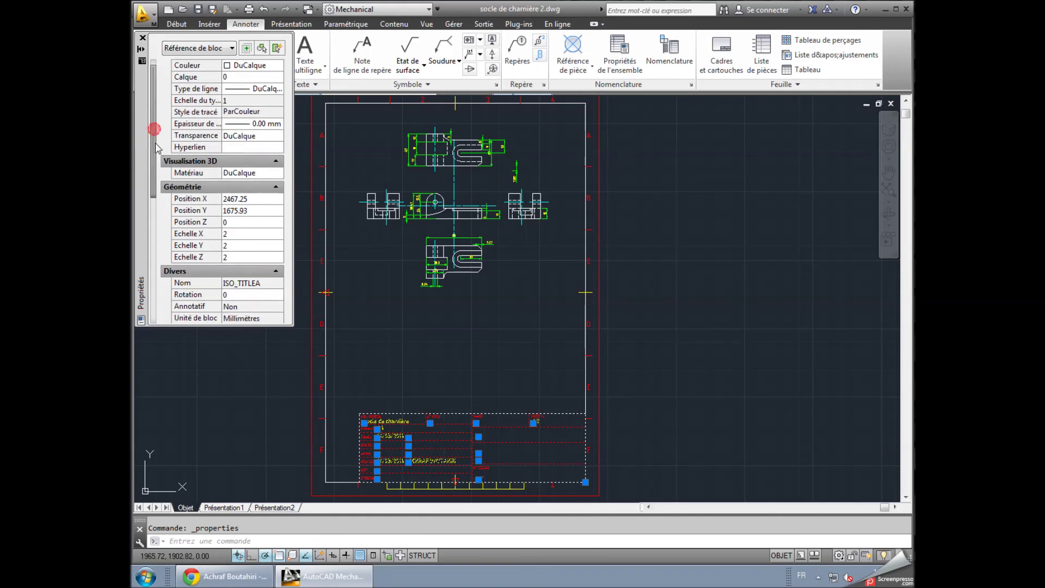
# - Change the GEN-TITLE-S scale attribute to 1:1, then back to 1:2
pyautogui.scroll(-3, 167, 193)
pyautogui.scroll(-3, 168, 197)
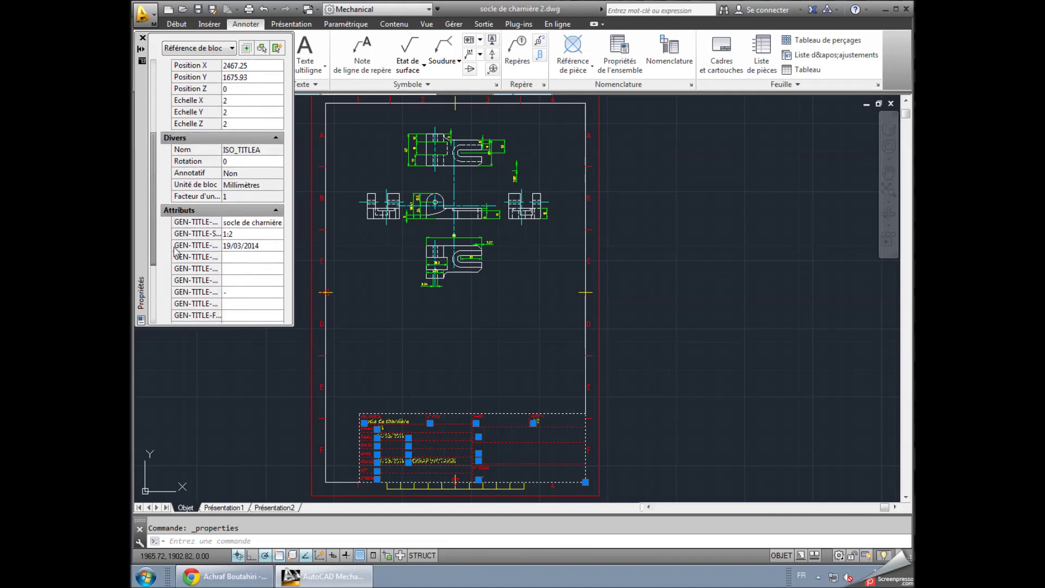
pyautogui.scroll(-1, 180, 278)
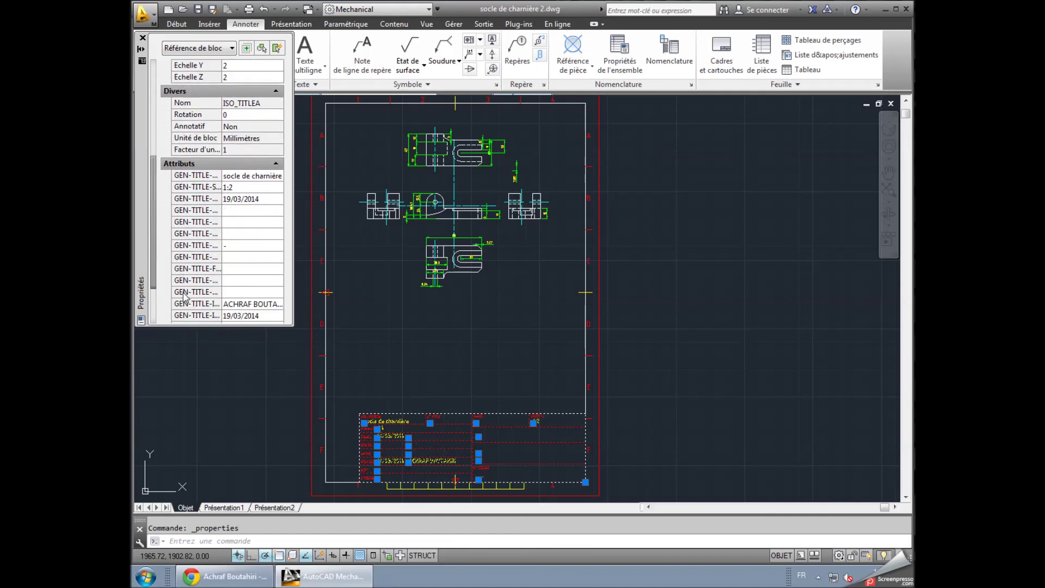
pyautogui.click(243, 188)
pyautogui.write('1')
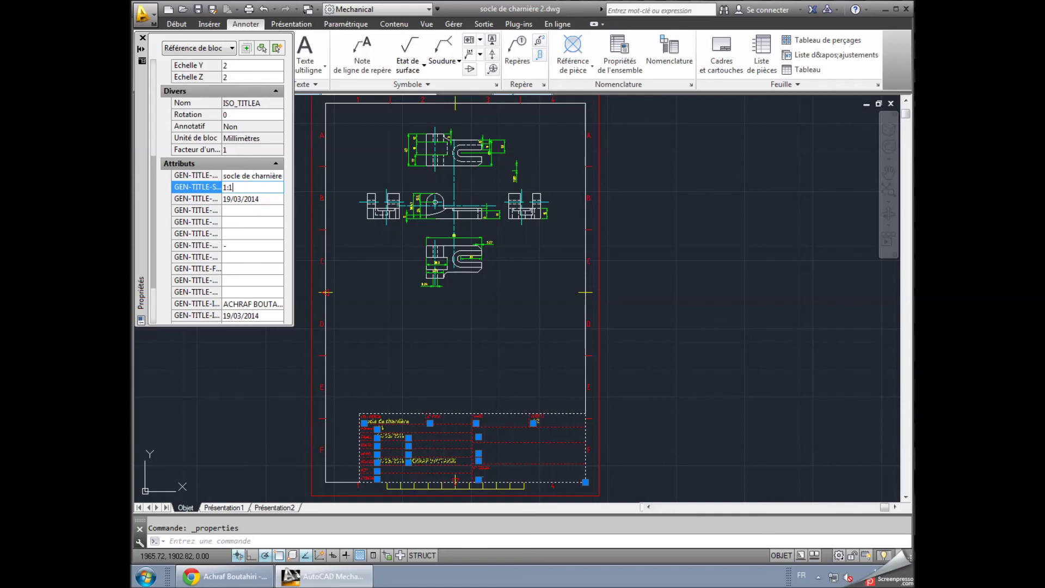
pyautogui.press('Return')
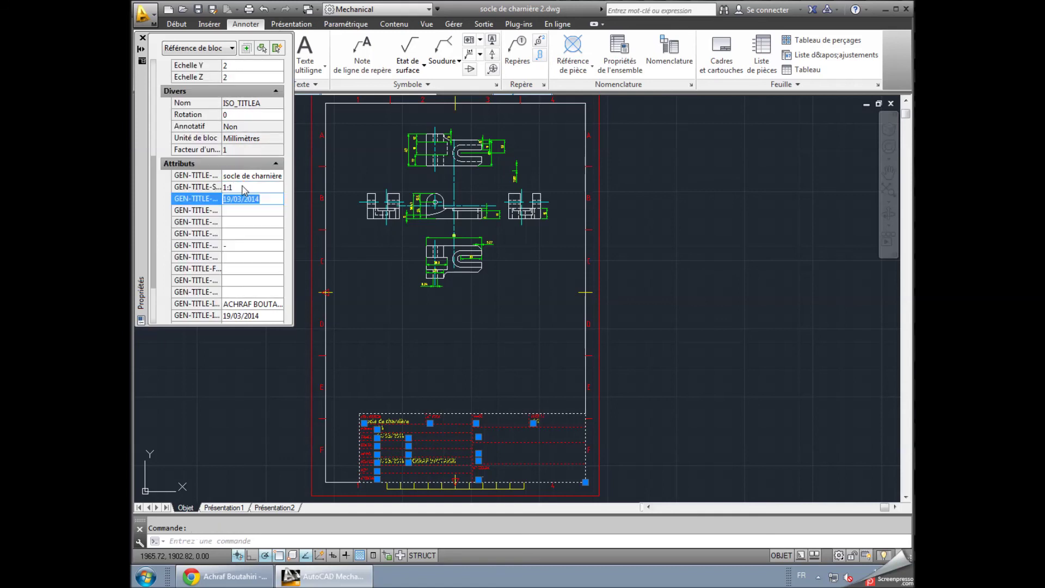
pyautogui.click(243, 187)
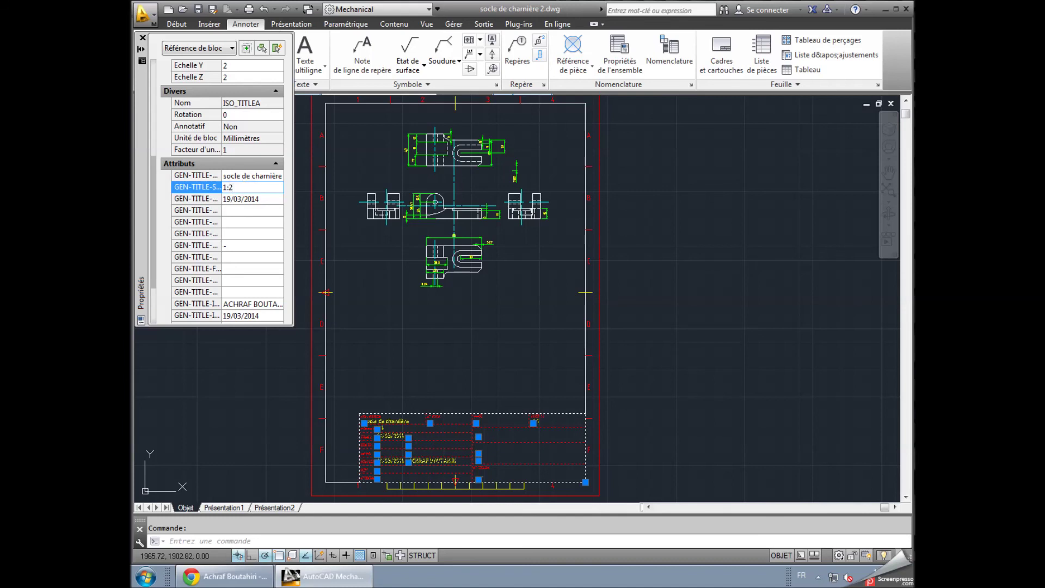
pyautogui.press('Return')
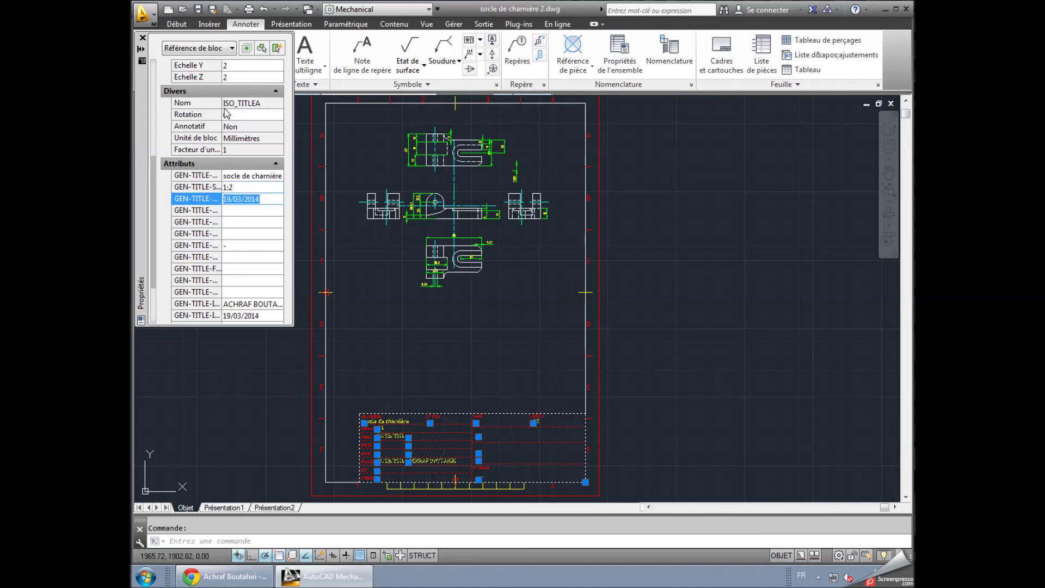
# - Check the linetype scale, close Properties, then reopen and close it again
pyautogui.scroll(4, 227, 114)
pyautogui.scroll(2, 233, 127)
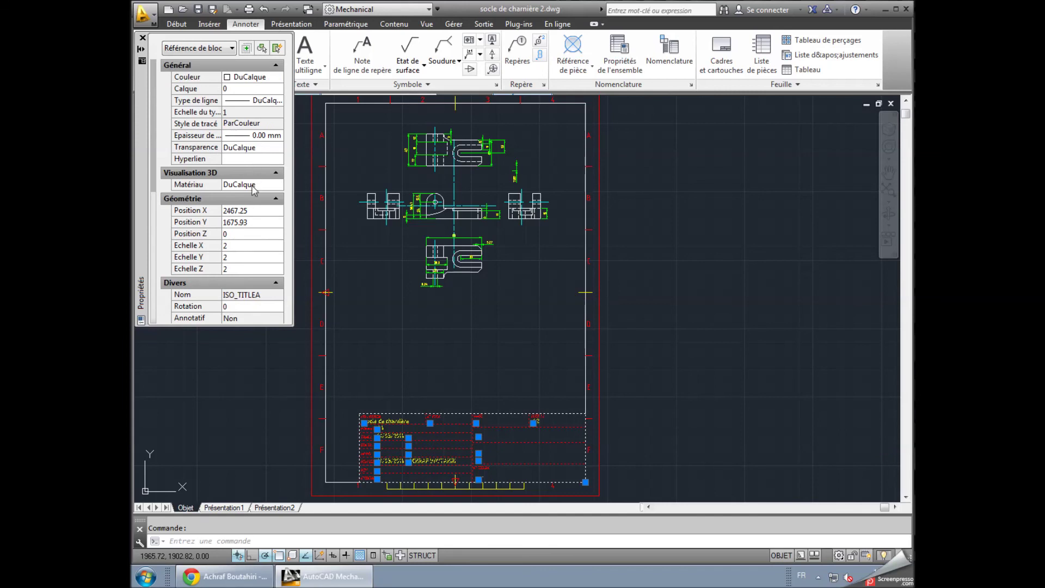
pyautogui.click(238, 112)
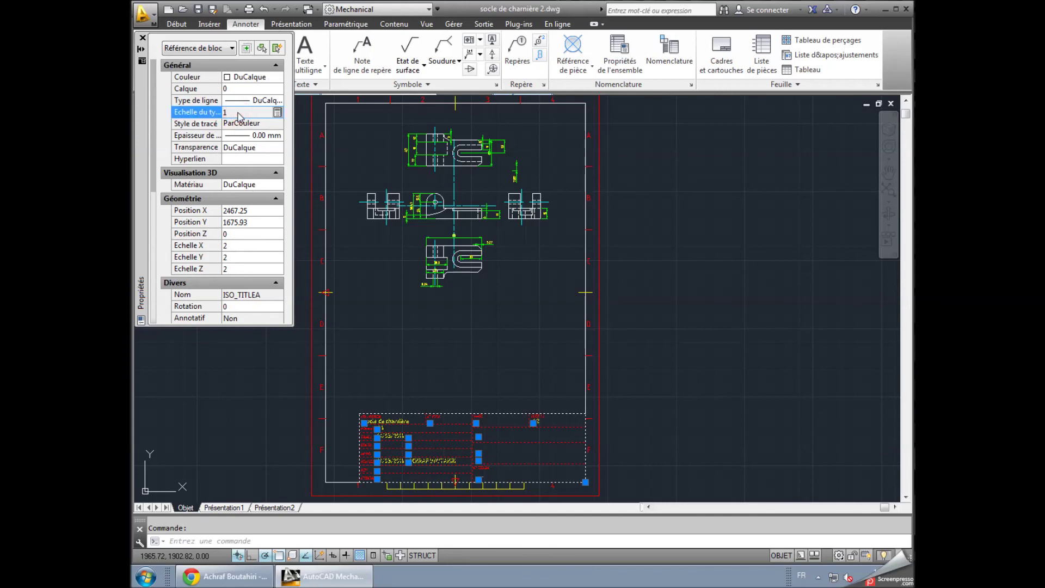
pyautogui.click(143, 37)
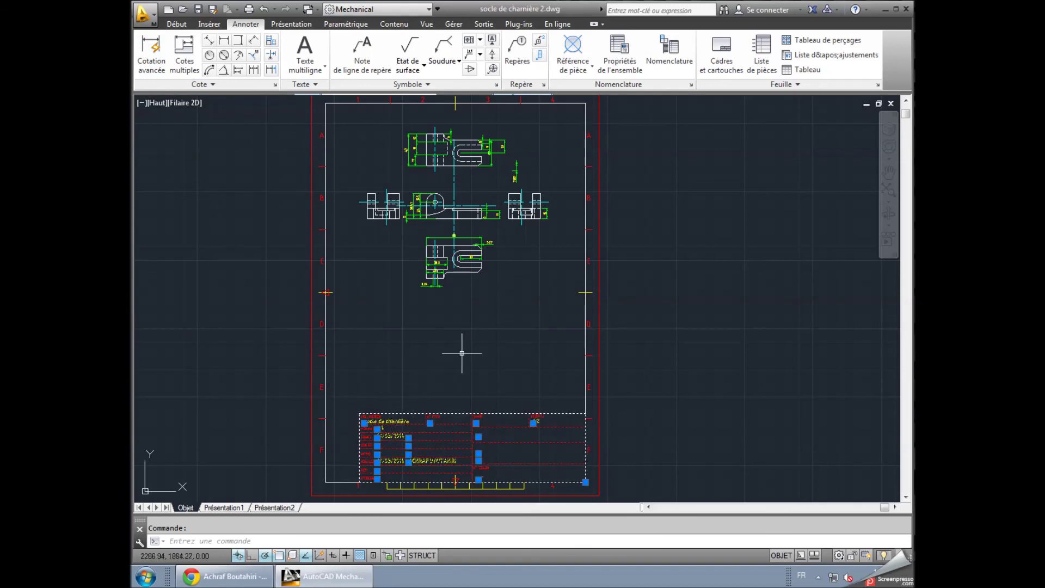
pyautogui.rightClick(572, 482)
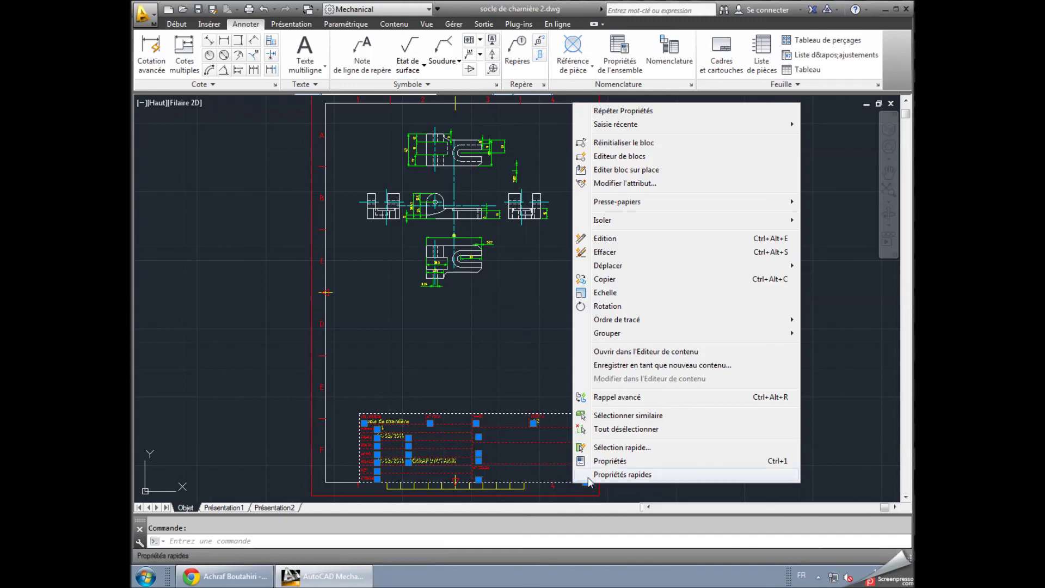
pyautogui.click(610, 461)
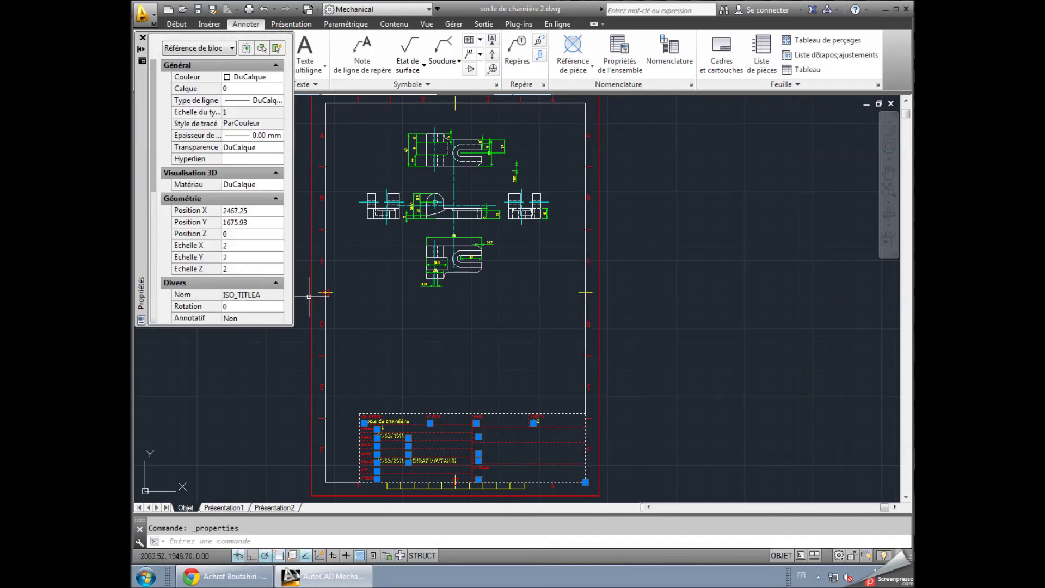
pyautogui.click(140, 36)
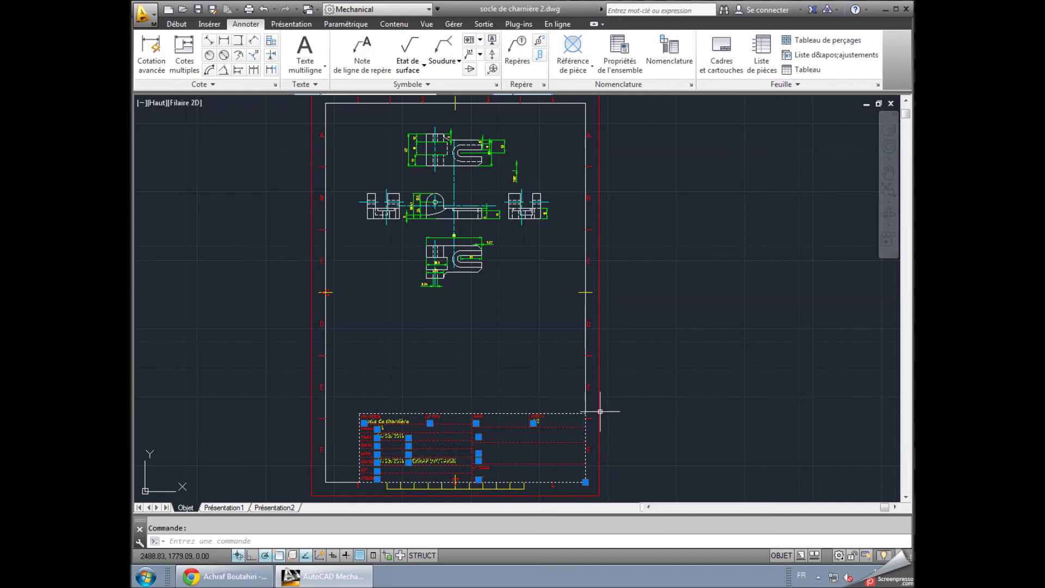
# - Set the drawing frame scale to 1:1 in the frame settings
pyautogui.click(602, 415)
pyautogui.click(602, 416)
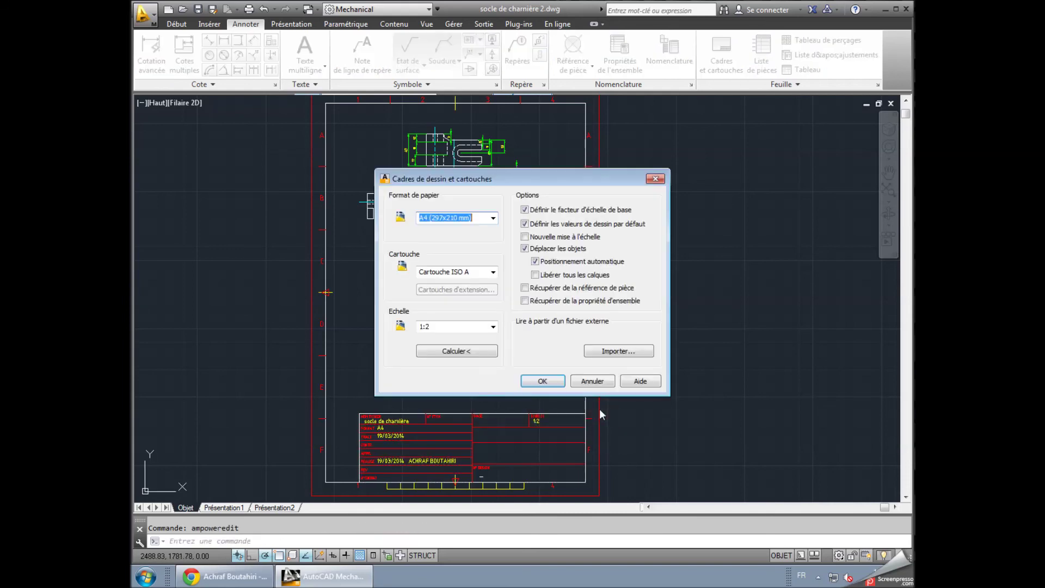
pyautogui.click(492, 327)
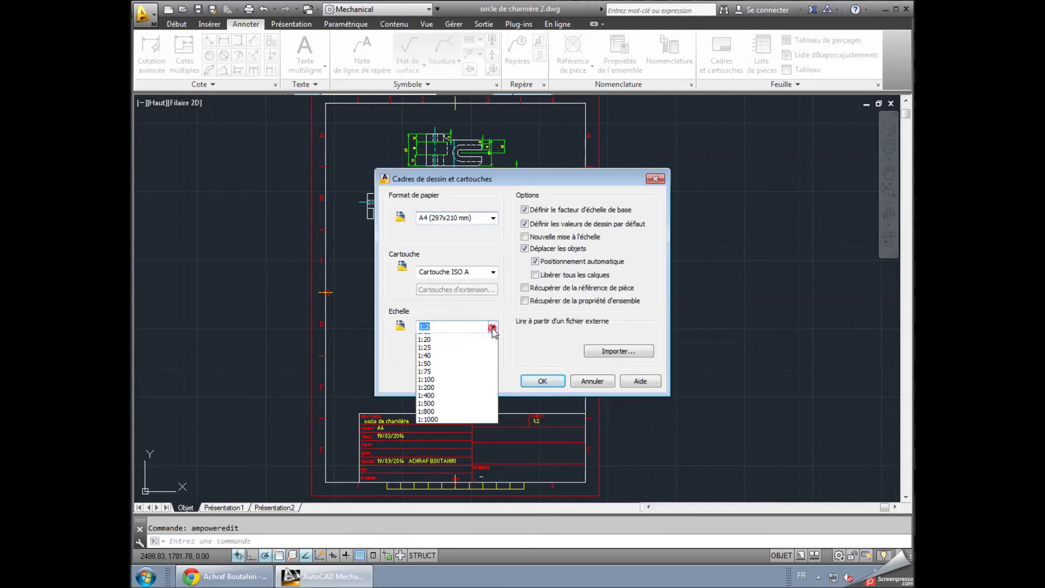
pyautogui.click(457, 430)
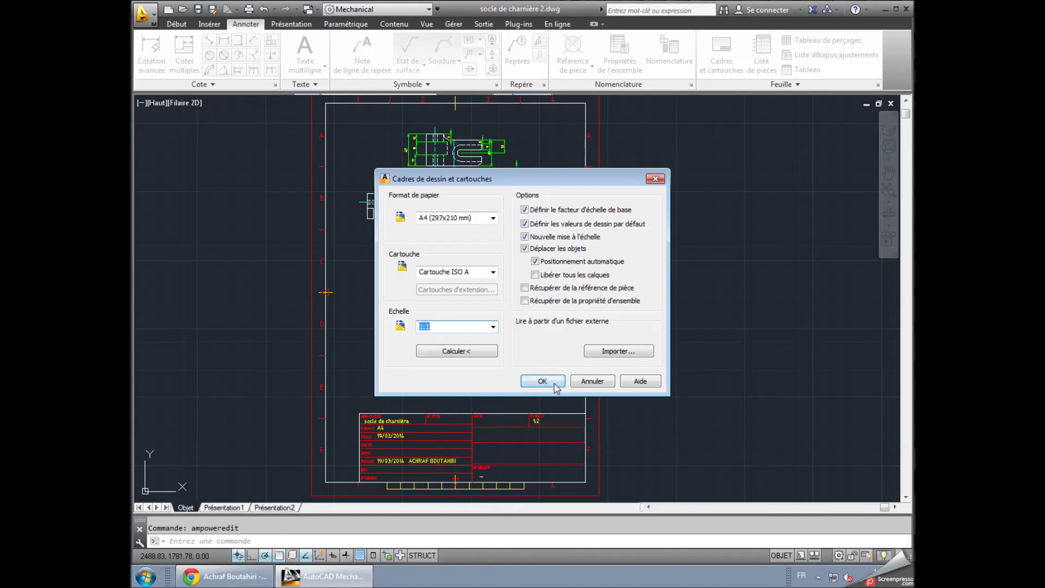
pyautogui.click(544, 381)
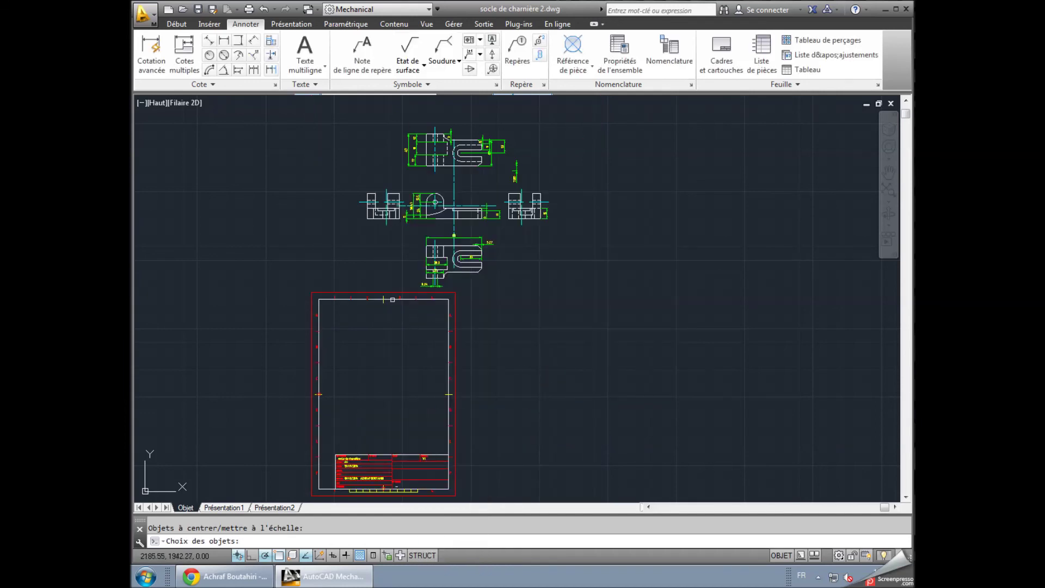
# - Fit the three views into the frame, then undo the rescale
pyautogui.click(392, 294)
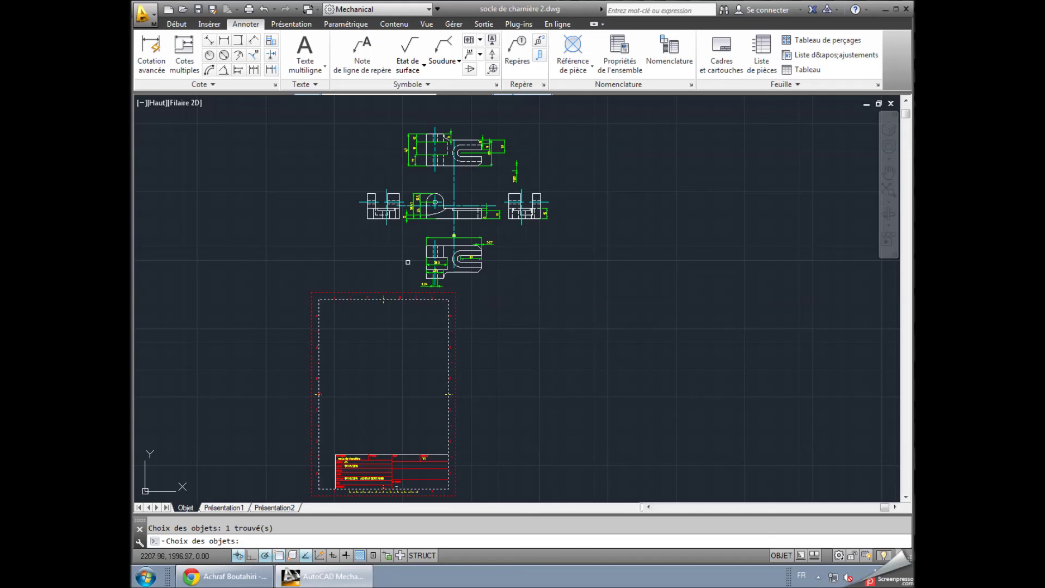
pyautogui.click(343, 123)
pyautogui.click(573, 309)
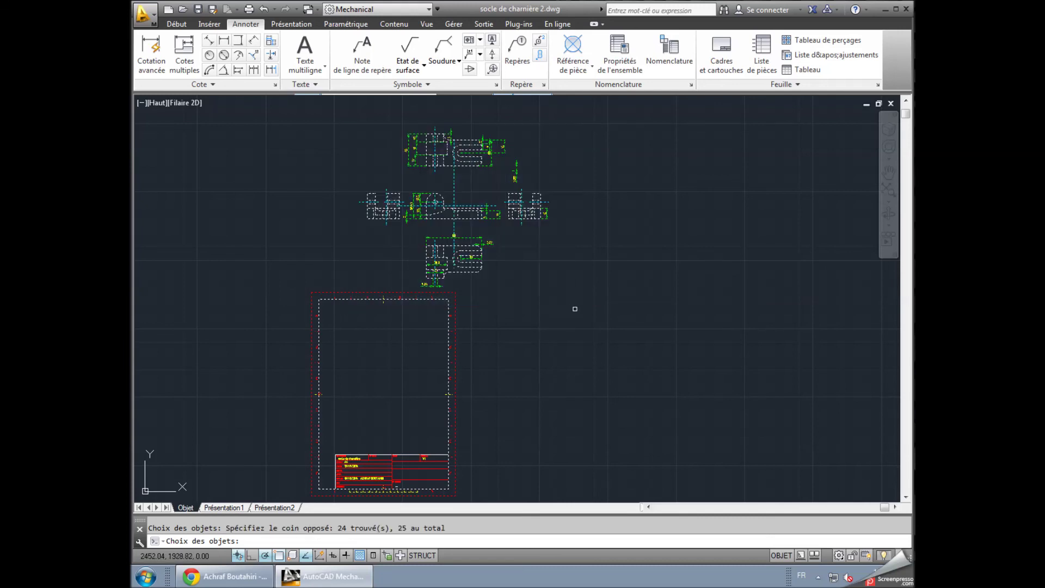
pyautogui.press('Return')
pyautogui.press('Return')
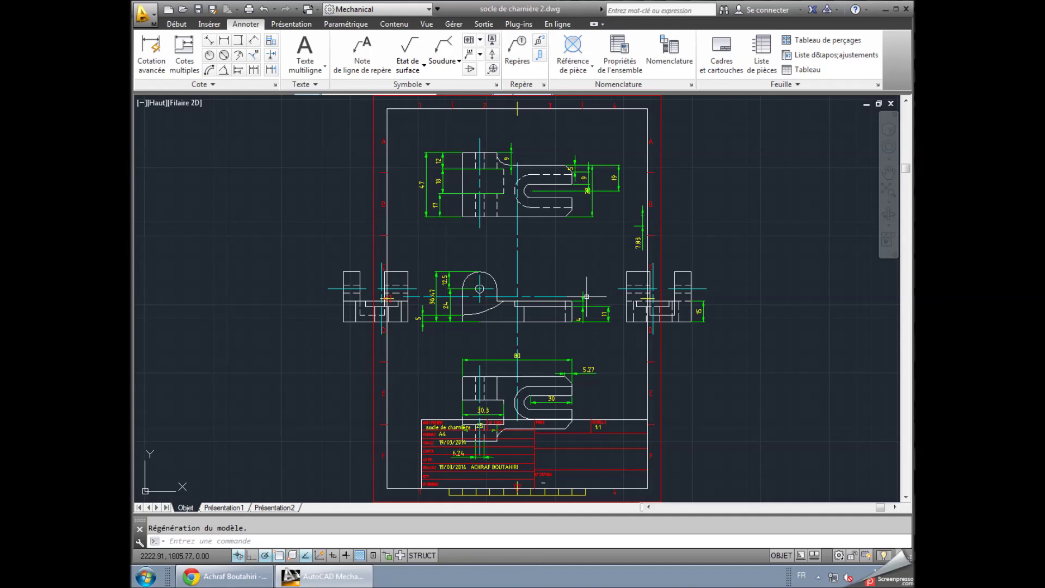
pyautogui.hotkey('ctrl', 'z')
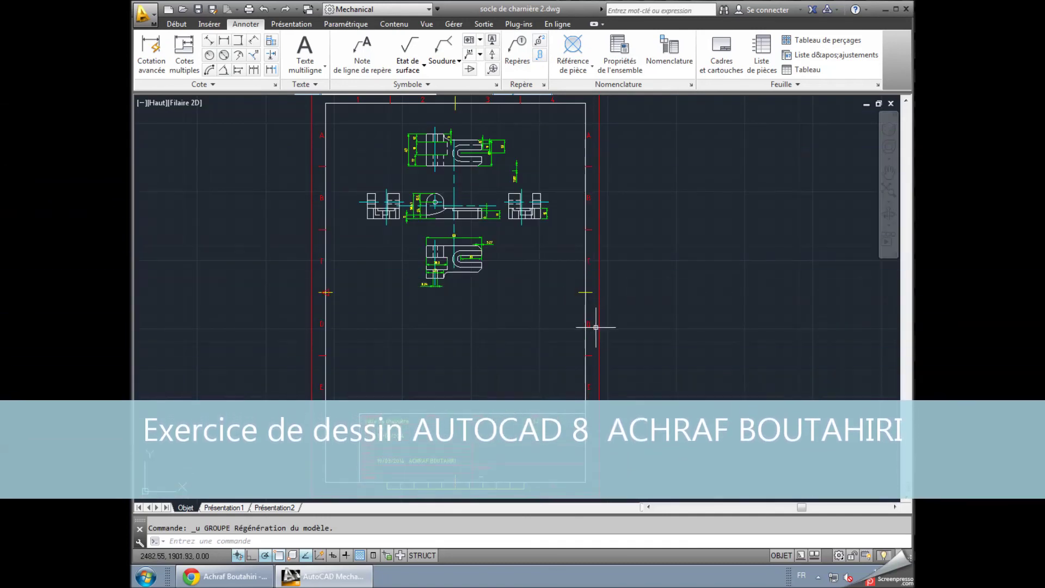
pyautogui.click(598, 330)
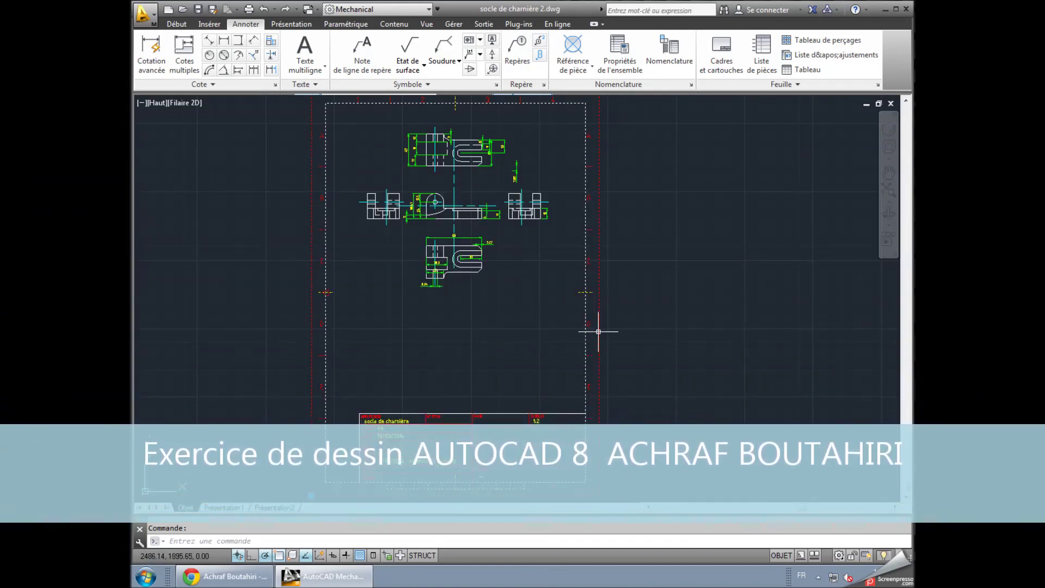
pyautogui.doubleClick(598, 331)
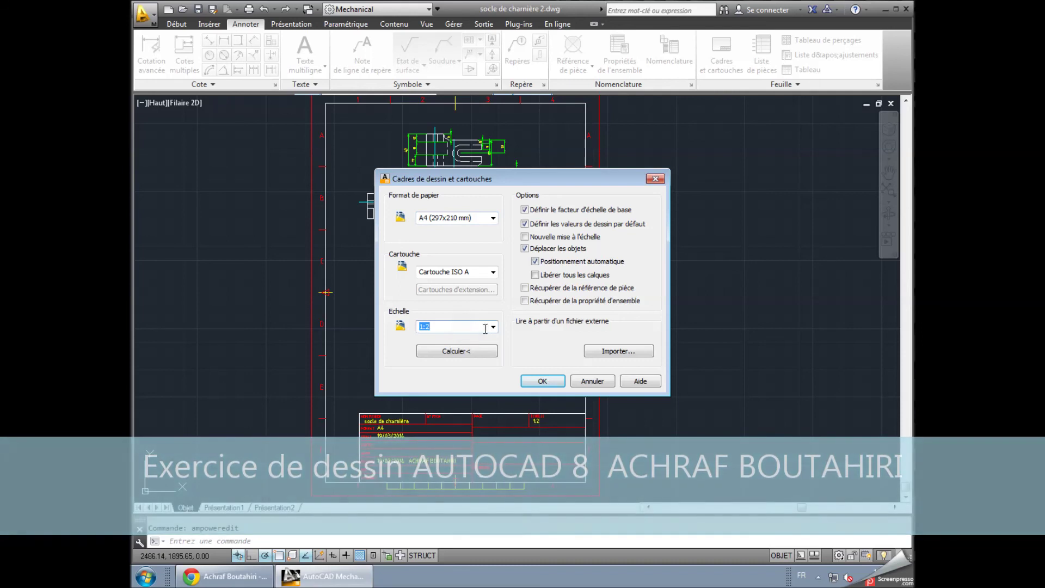
pyautogui.click(493, 326)
pyautogui.click(493, 327)
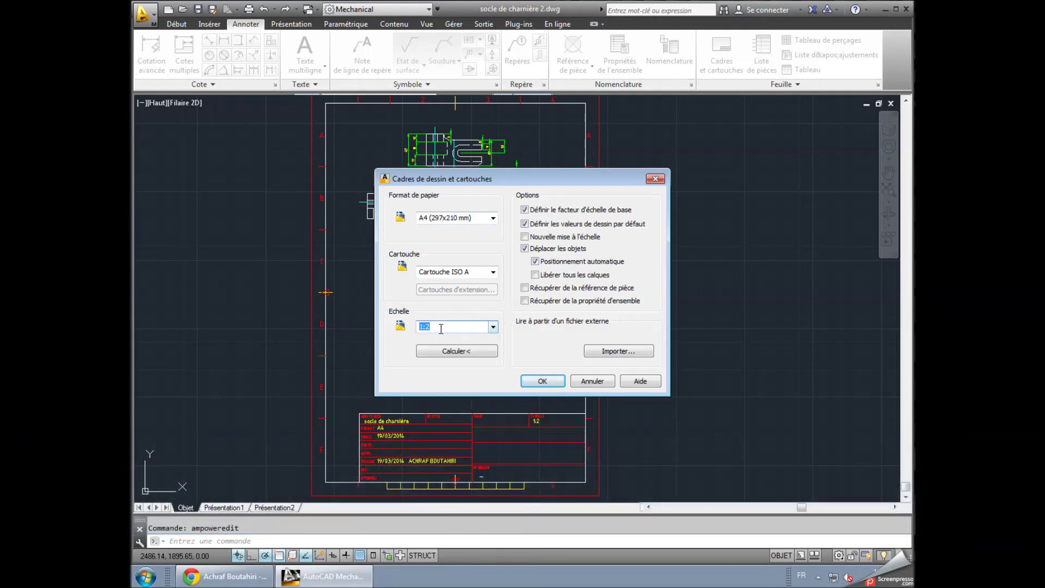
pyautogui.click(423, 326)
pyautogui.write('3')
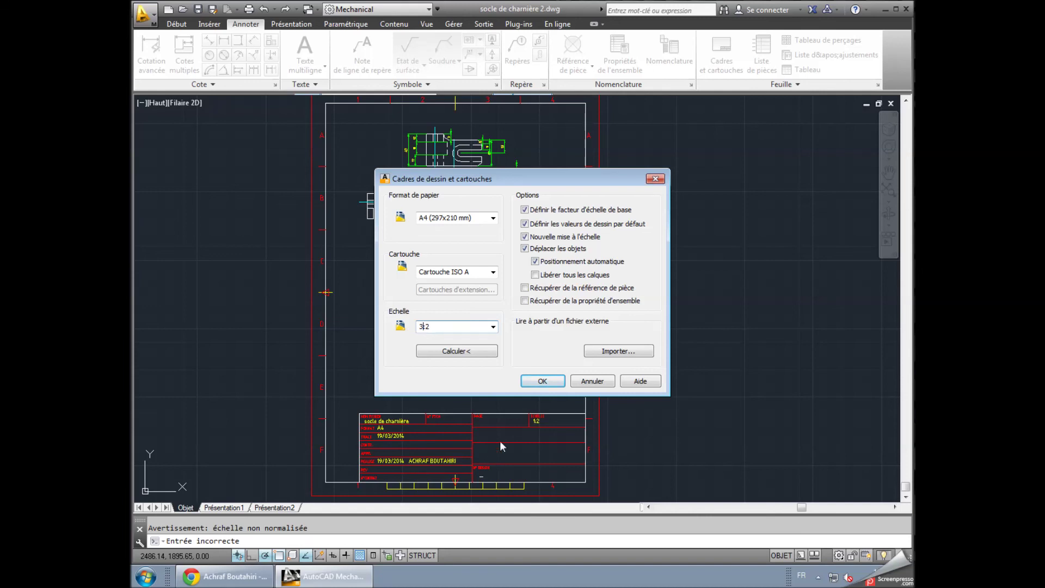
pyautogui.click(542, 381)
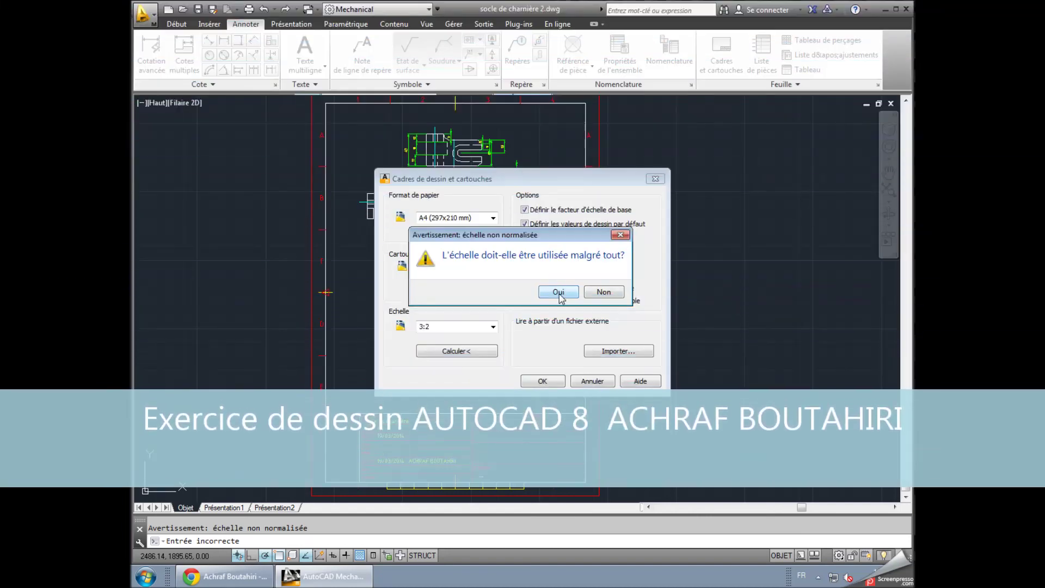
pyautogui.click(558, 293)
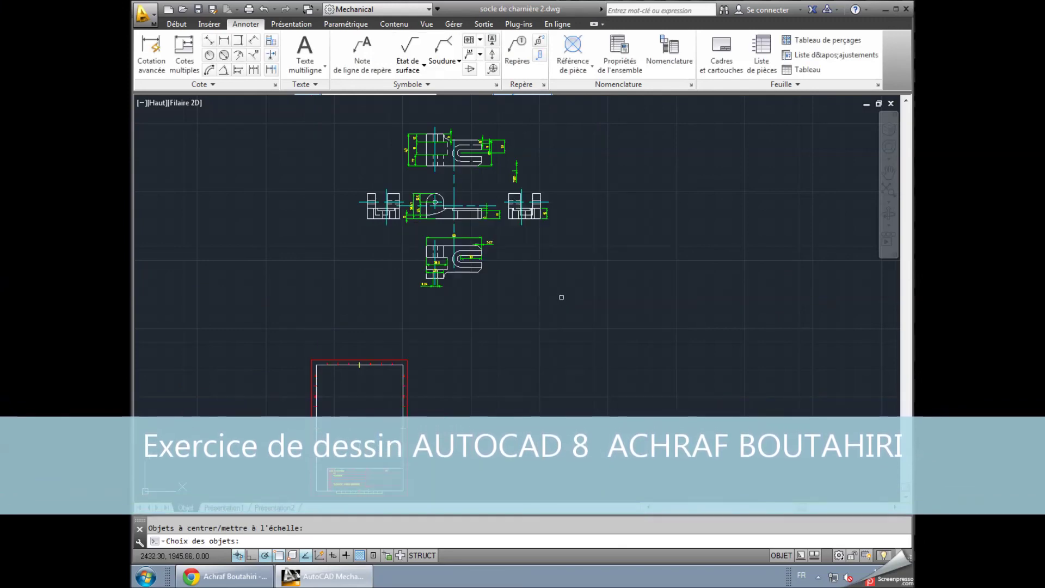
pyautogui.hotkey('ctrl', 'z')
pyautogui.click(435, 363)
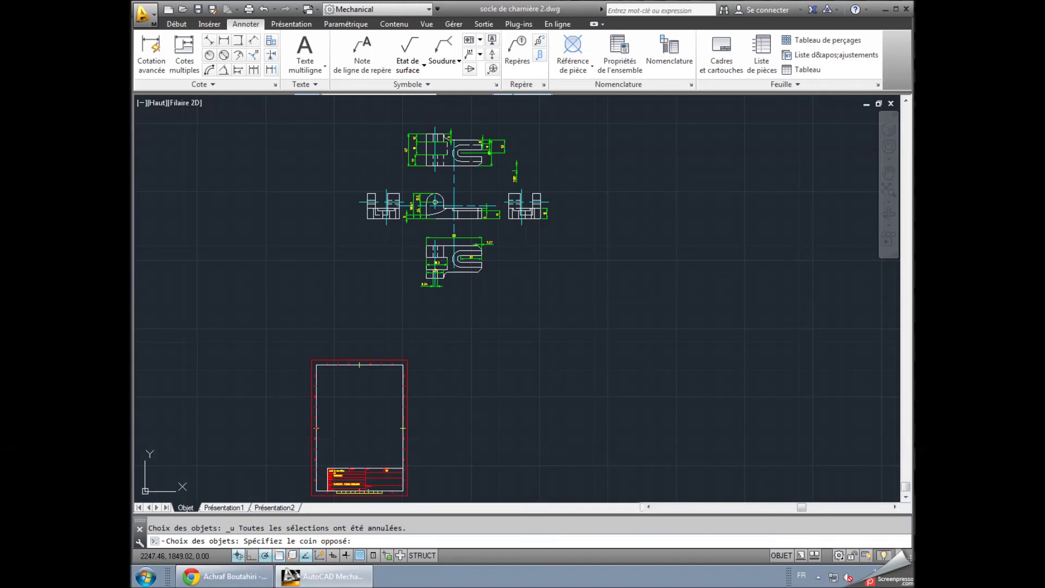
pyautogui.click(532, 316)
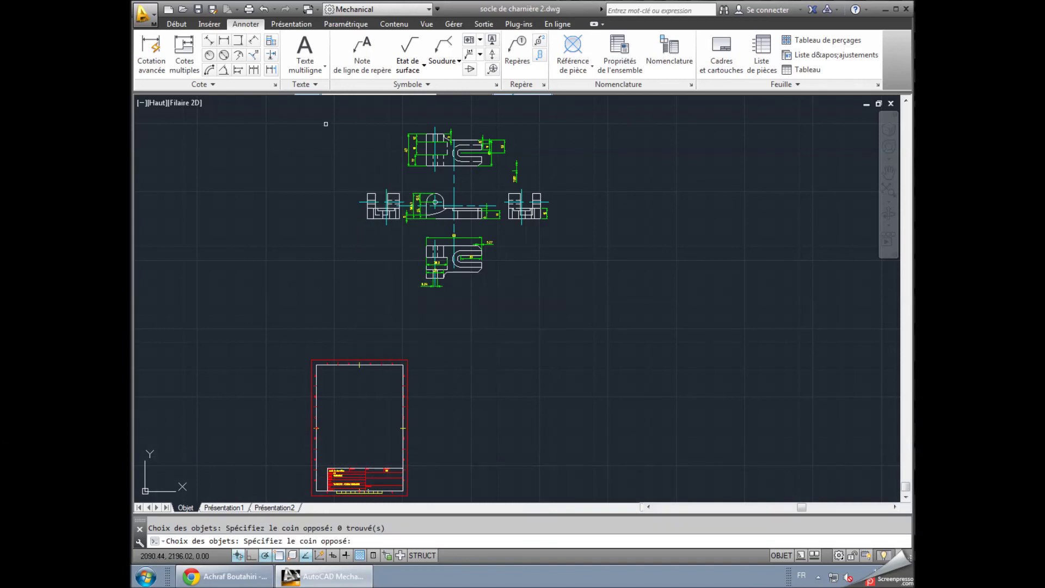
pyautogui.moveTo(323, 121); pyautogui.dragTo(558, 295)
pyautogui.click(570, 301)
pyautogui.click(573, 301)
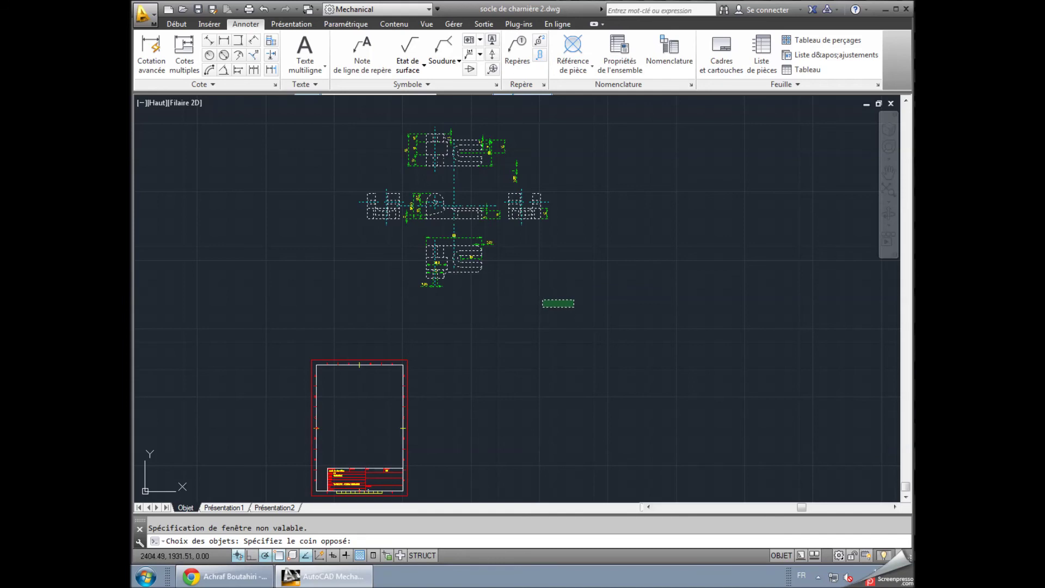
pyautogui.click(539, 291)
pyautogui.click(539, 289)
pyautogui.press('Escape')
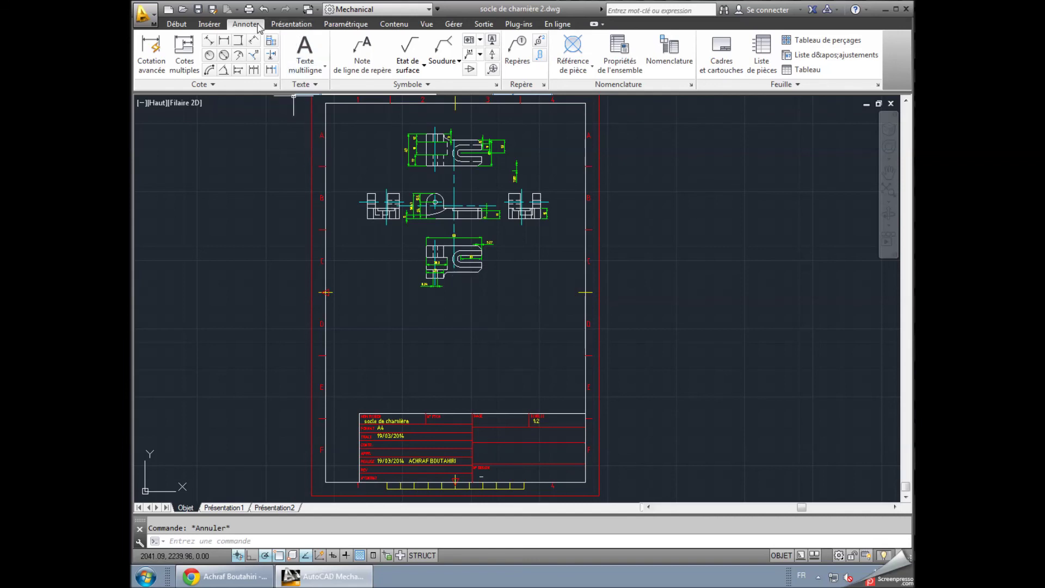
# - Add a linear constraint d9=60 between the frame's top edge and the top view
pyautogui.click(290, 25)
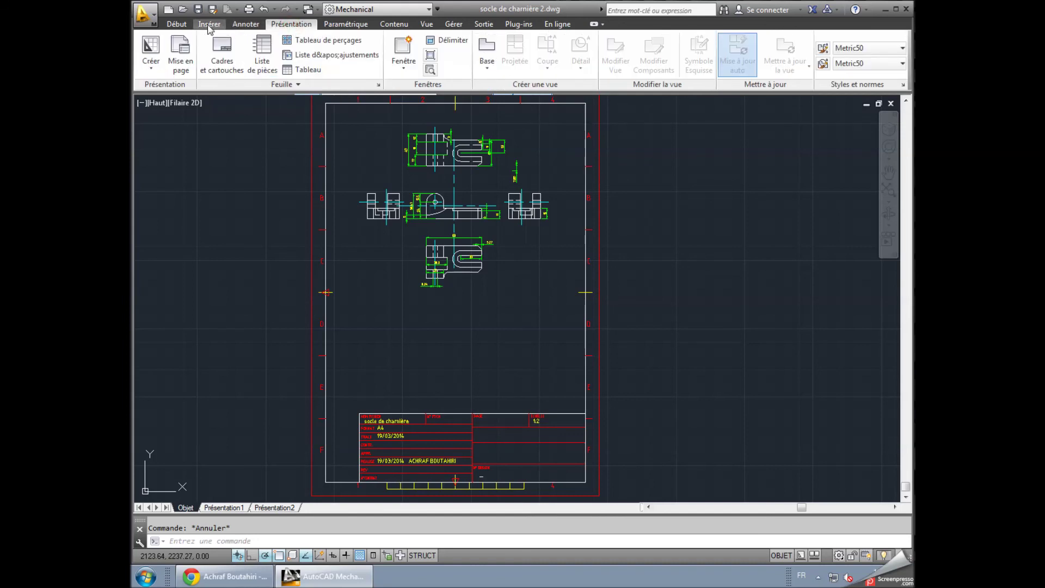
pyautogui.click(345, 24)
pyautogui.click(338, 52)
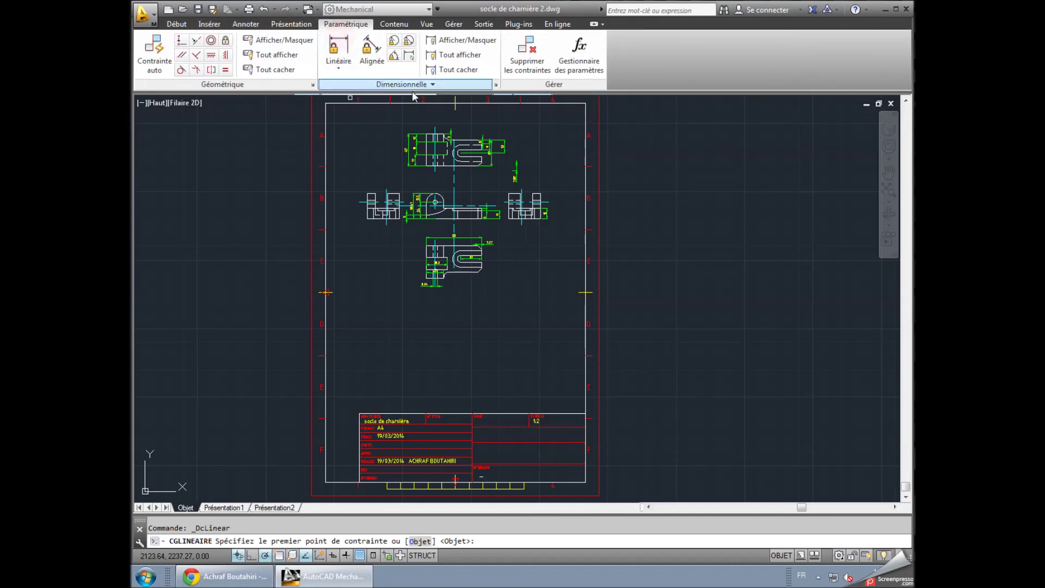
pyautogui.click(441, 122)
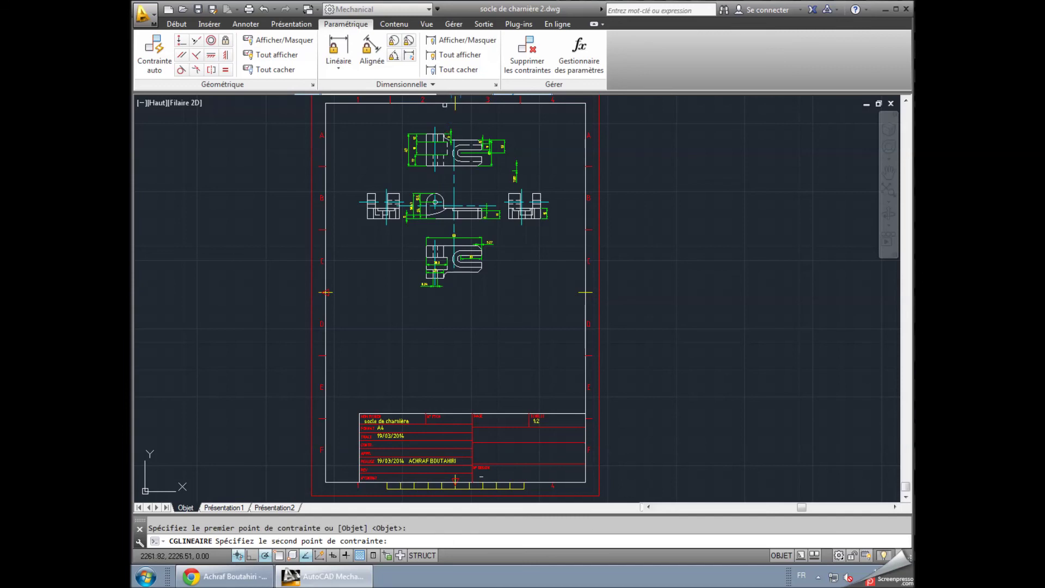
pyautogui.click(536, 104)
pyautogui.click(550, 123)
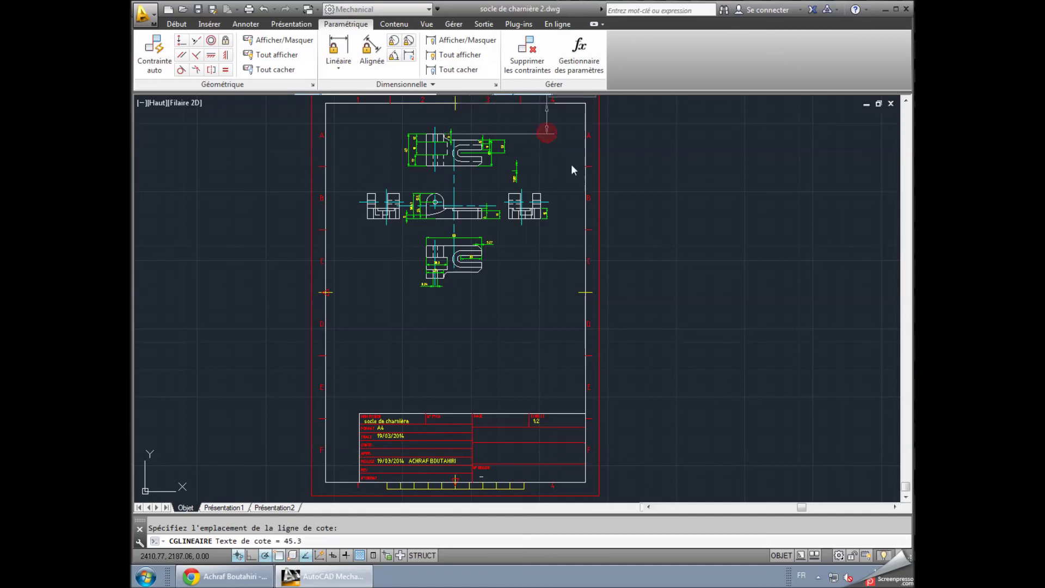
pyautogui.moveTo(557, 158); pyautogui.dragTo(544, 240, button='middle')
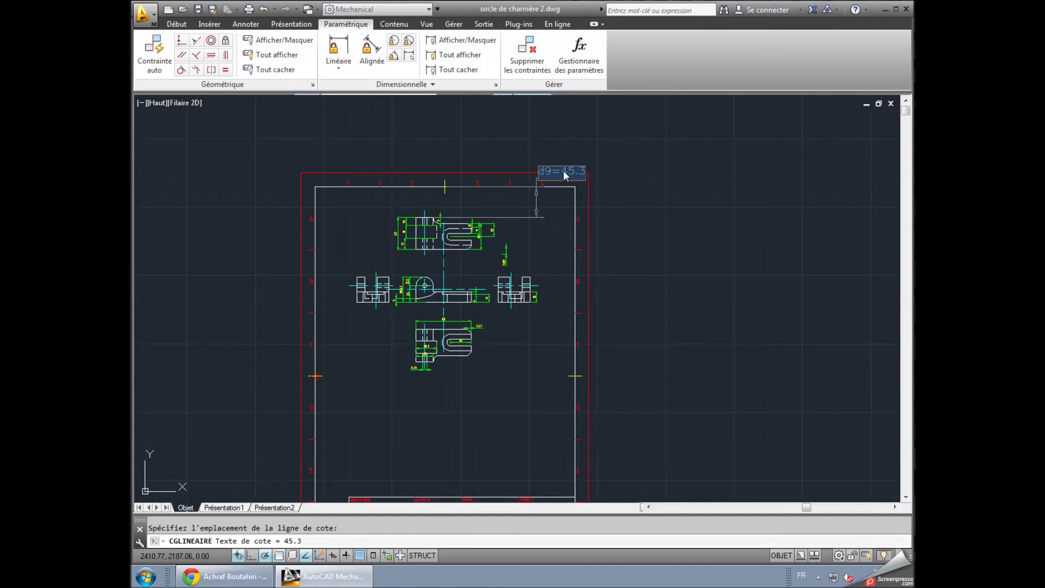
pyautogui.doubleClick(564, 171)
pyautogui.write('60')
pyautogui.press('Return')
# - Pan and zoom to inspect the title block and the lower view
pyautogui.click(675, 333)
pyautogui.press('Escape')
pyautogui.scroll(2, 523, 384)
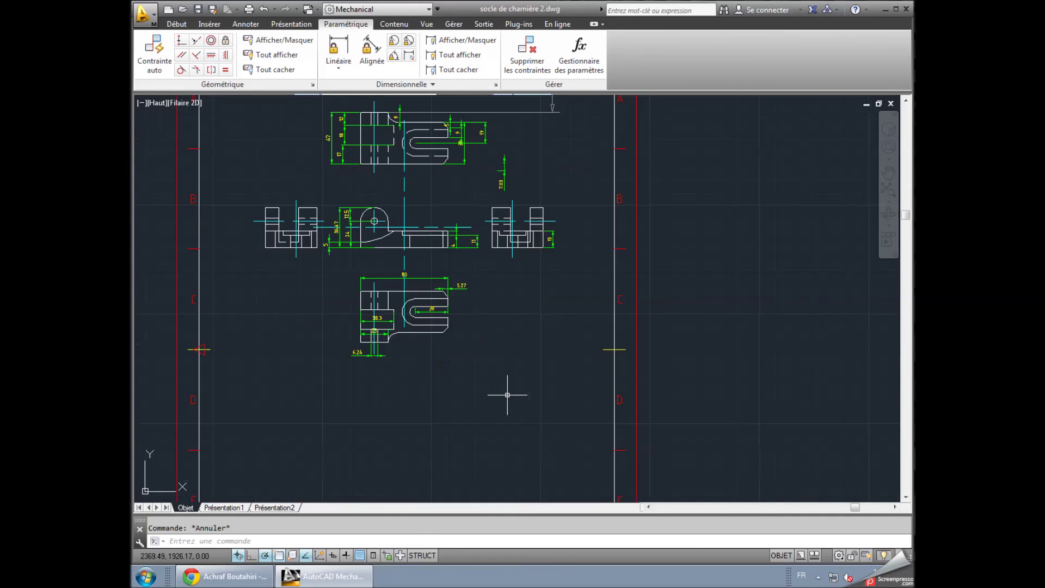
pyautogui.moveTo(473, 379)
pyautogui.mouseDown(button='middle')
pyautogui.moveTo(525, 165)
pyautogui.moveTo(587, 327)
pyautogui.moveTo(572, 451)
pyautogui.moveTo(553, 424)
pyautogui.moveTo(553, 452)
pyautogui.moveTo(548, 443)
pyautogui.moveTo(541, 457)
pyautogui.moveTo(539, 257)
pyautogui.moveTo(541, 354)
pyautogui.mouseUp(button='middle')
pyautogui.scroll(2, 542, 359)
pyautogui.moveTo(542, 272)
pyautogui.mouseDown(button='middle')
pyautogui.moveTo(553, 480)
pyautogui.moveTo(546, 204)
pyautogui.moveTo(553, 334)
pyautogui.mouseUp(button='middle')
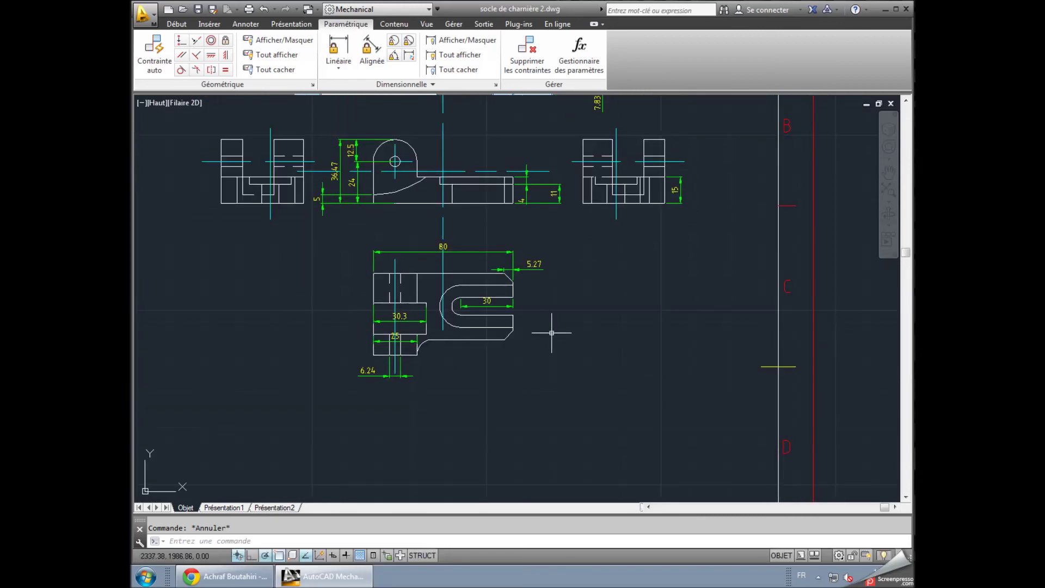
pyautogui.scroll(-2, 553, 331)
pyautogui.moveTo(572, 399); pyautogui.dragTo(564, 286, button='middle')
pyautogui.scroll(-2, 564, 286)
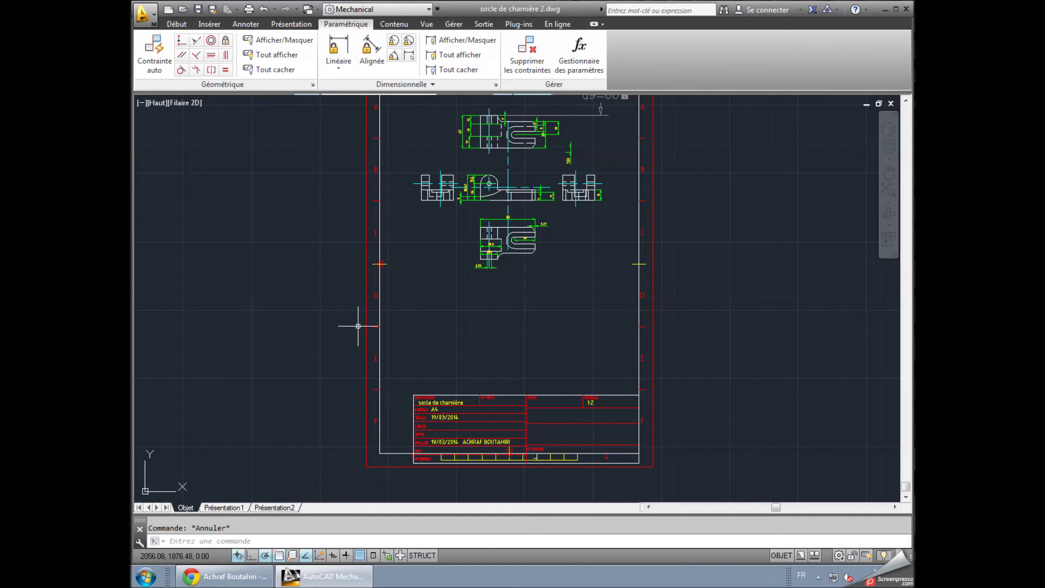
# - Undo the d9 constraint and related changes with repeated Ctrl+Z
pyautogui.hotkey('ctrl', 'z')
pyautogui.scroll(-5, 378, 320)
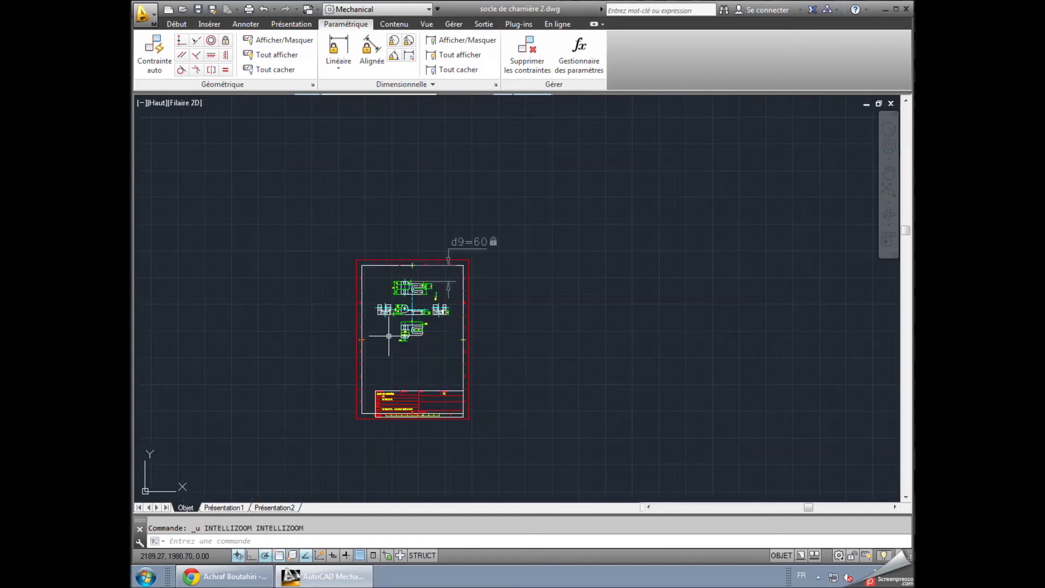
pyautogui.scroll(5, 401, 343)
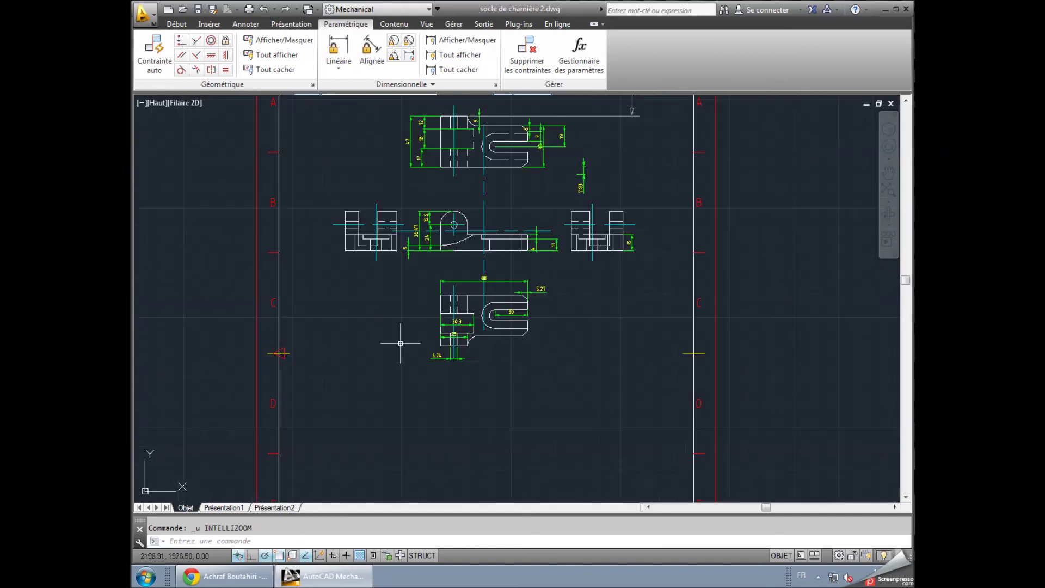
pyautogui.scroll(-3, 402, 344)
pyautogui.hotkey('ctrl', 'z')
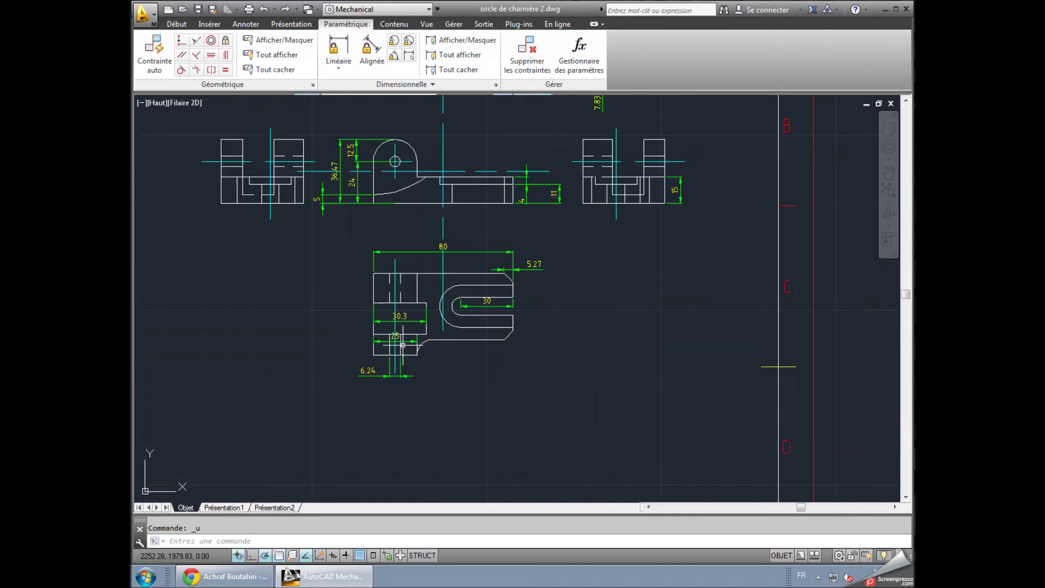
pyautogui.scroll(-5, 403, 345)
pyautogui.scroll(4, 403, 345)
pyautogui.scroll(1, 403, 345)
pyautogui.scroll(-2, 404, 346)
pyautogui.scroll(1, 403, 346)
pyautogui.hotkey('ctrl', 'z')
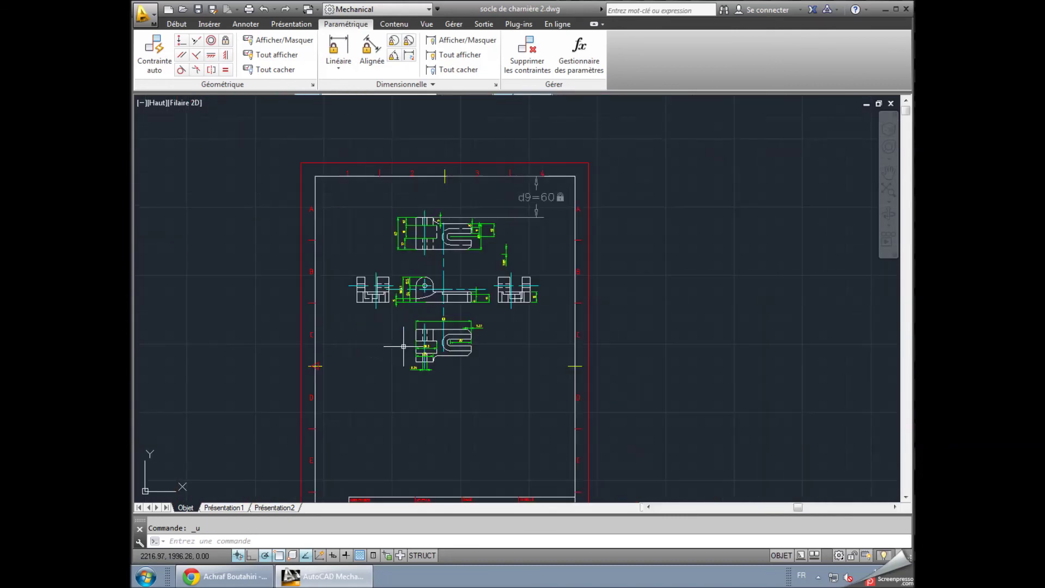
pyautogui.hotkey('ctrl', 'z')
pyautogui.press('Escape')
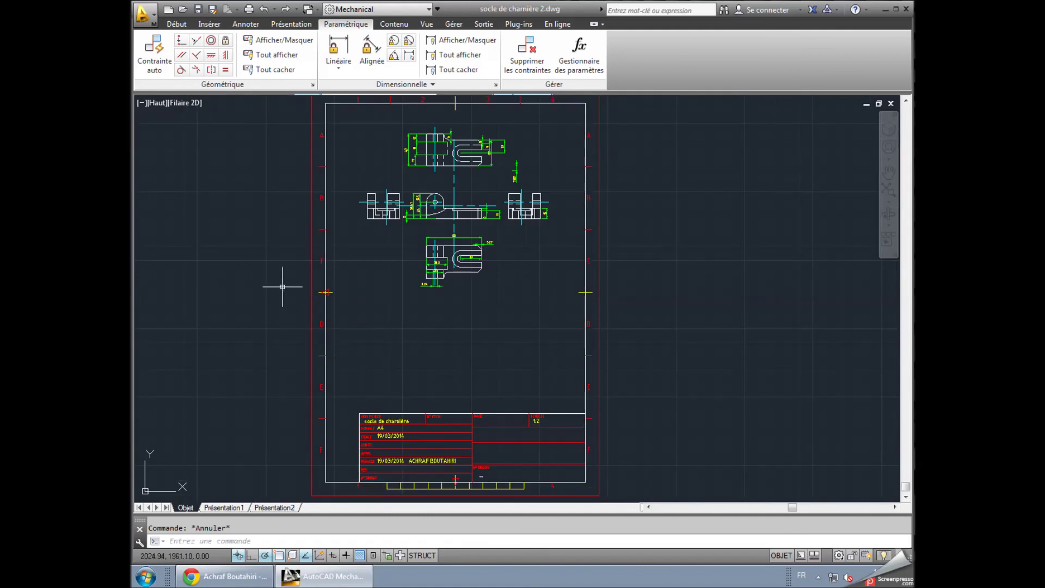
# - Start another linear constraint, cancel it, and return to the main drawing tools
pyautogui.click(337, 47)
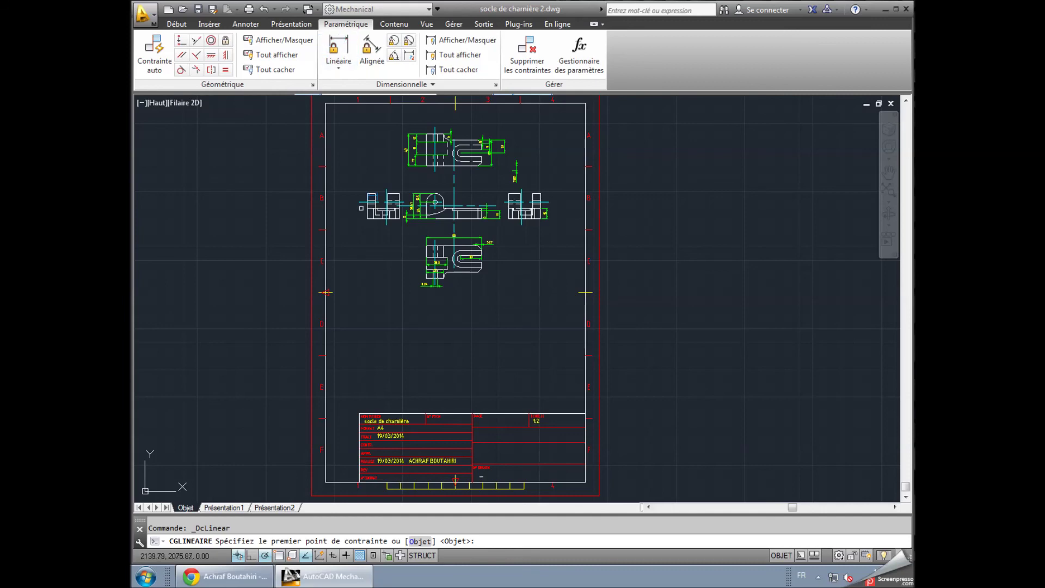
pyautogui.scroll(3, 356, 415)
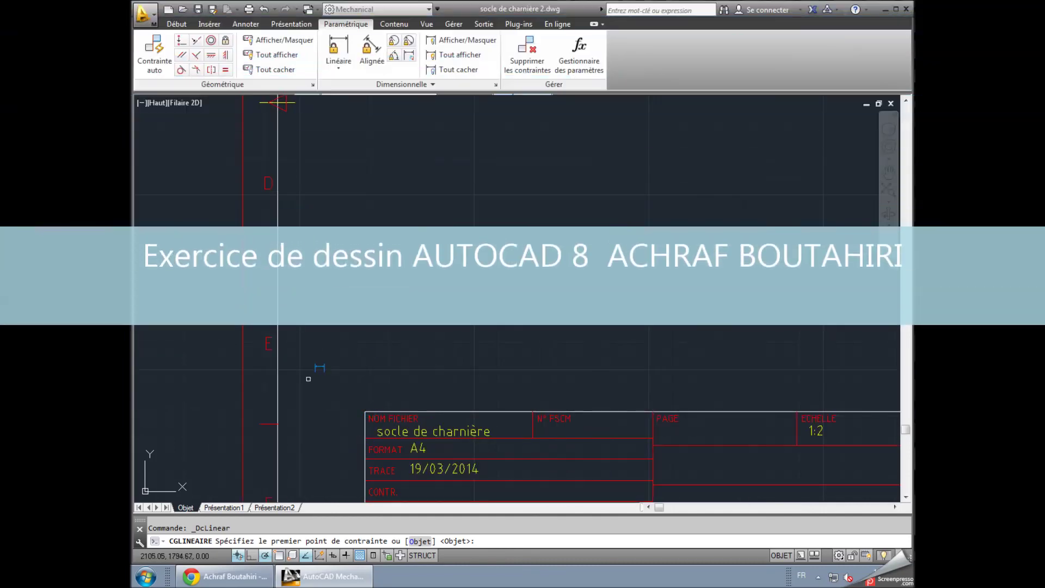
pyautogui.scroll(-4, 357, 413)
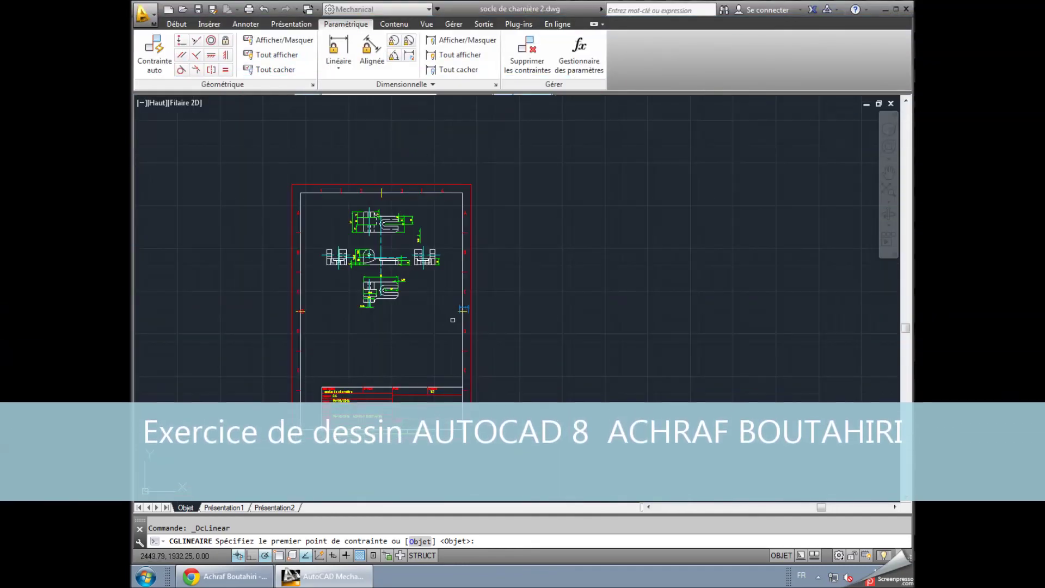
pyautogui.press('Escape')
pyautogui.press('Escape')
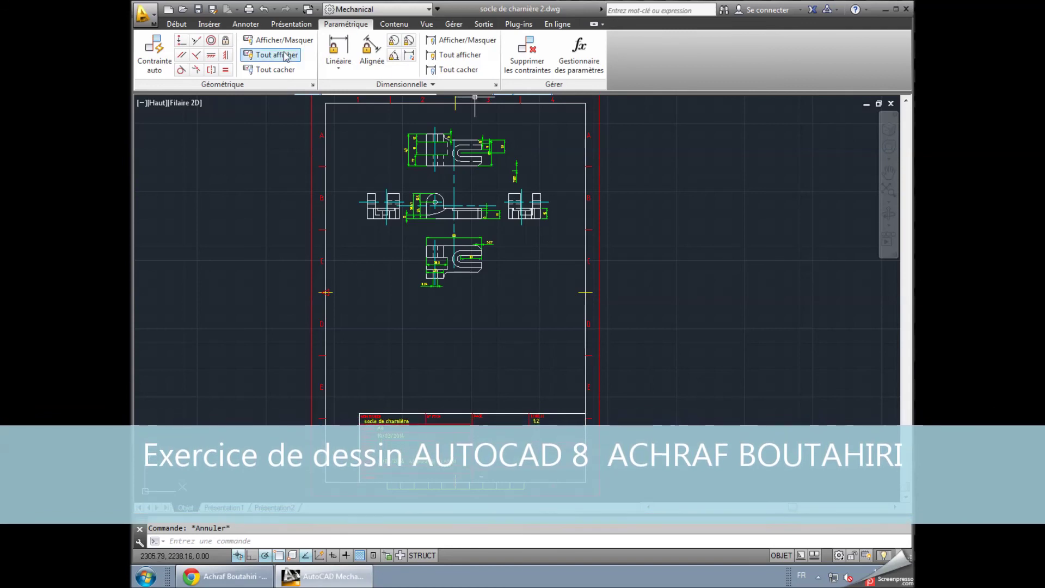
pyautogui.click(177, 24)
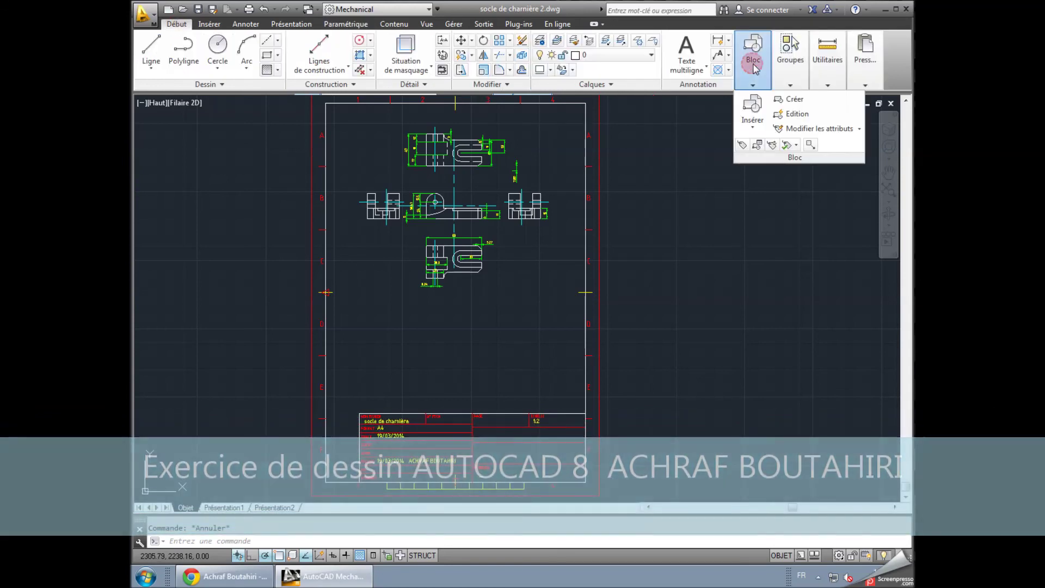
# - Start a new block definition with the drawing frame and title block as its objects
pyautogui.moveTo(752, 57)
pyautogui.click(784, 99)
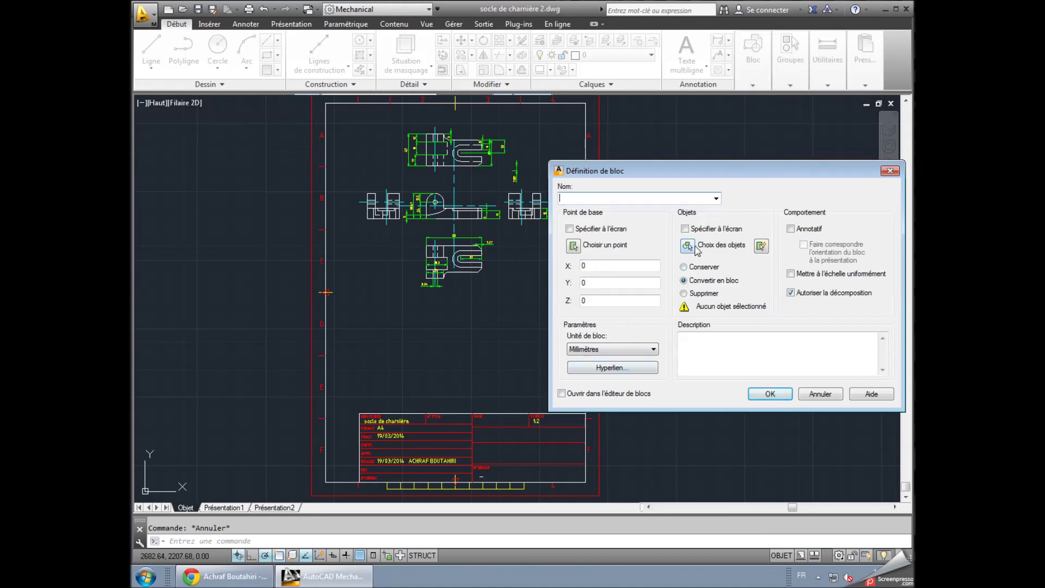
pyautogui.click(687, 246)
pyautogui.click(586, 400)
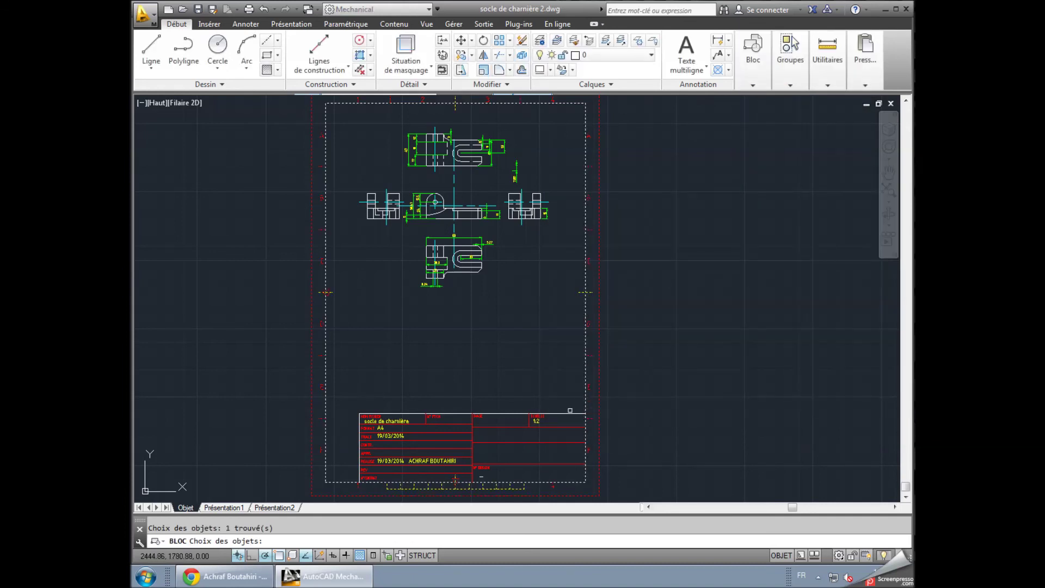
pyautogui.click(516, 414)
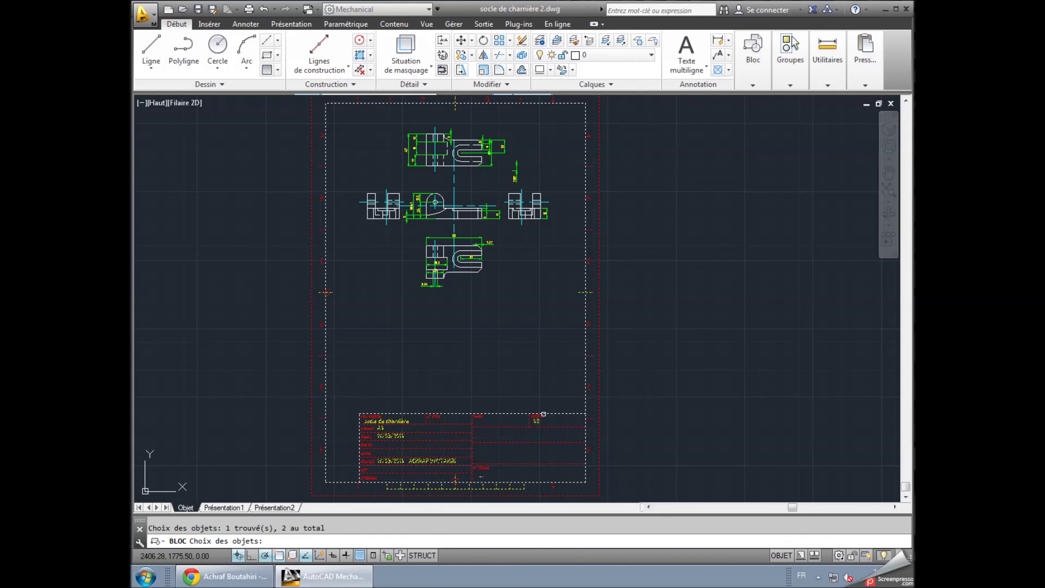
pyautogui.press('Return')
# - Name the block CADRE ET CARTOUCHE and confirm it
pyautogui.click(769, 394)
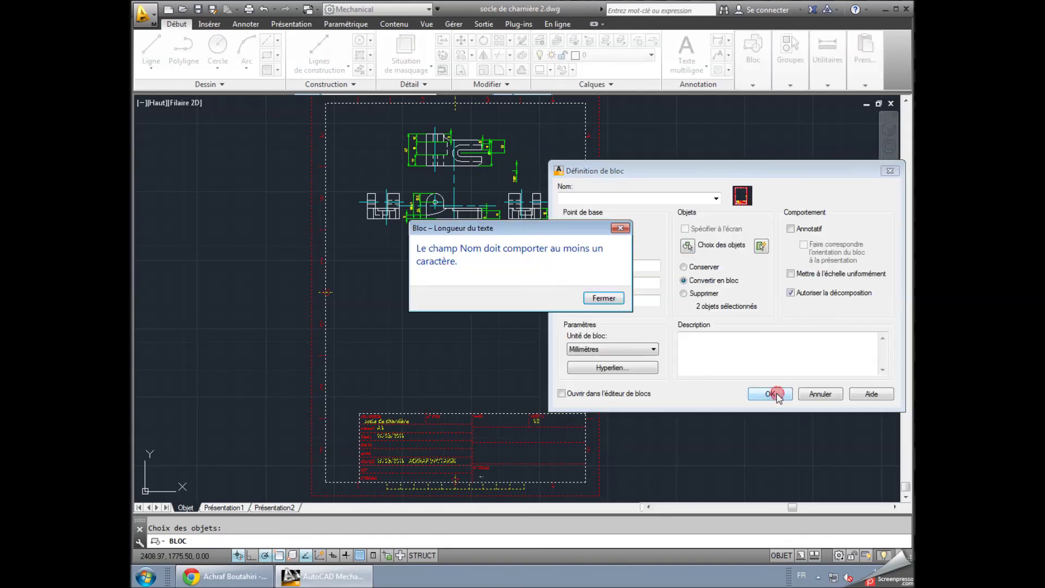
pyautogui.click(603, 298)
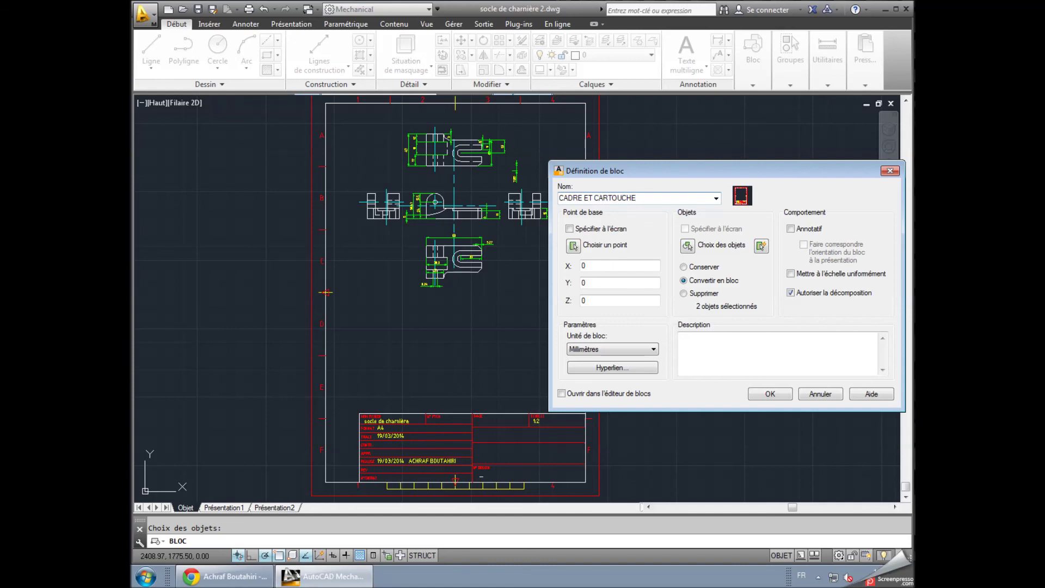
pyautogui.click(768, 395)
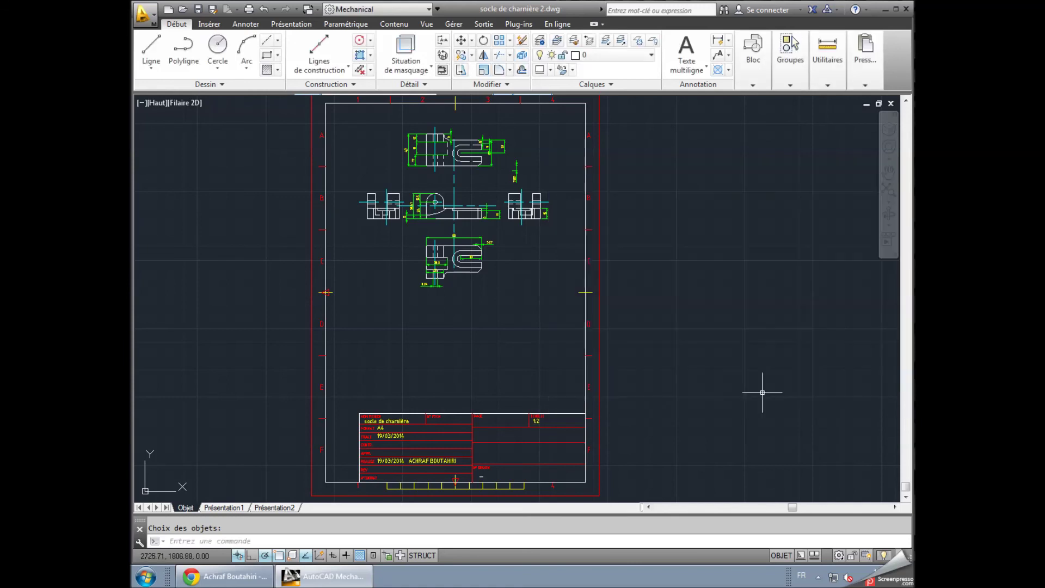
# - Add a linear constraint of 60 between the frame's top edge and the top view
pyautogui.click(346, 24)
pyautogui.click(348, 48)
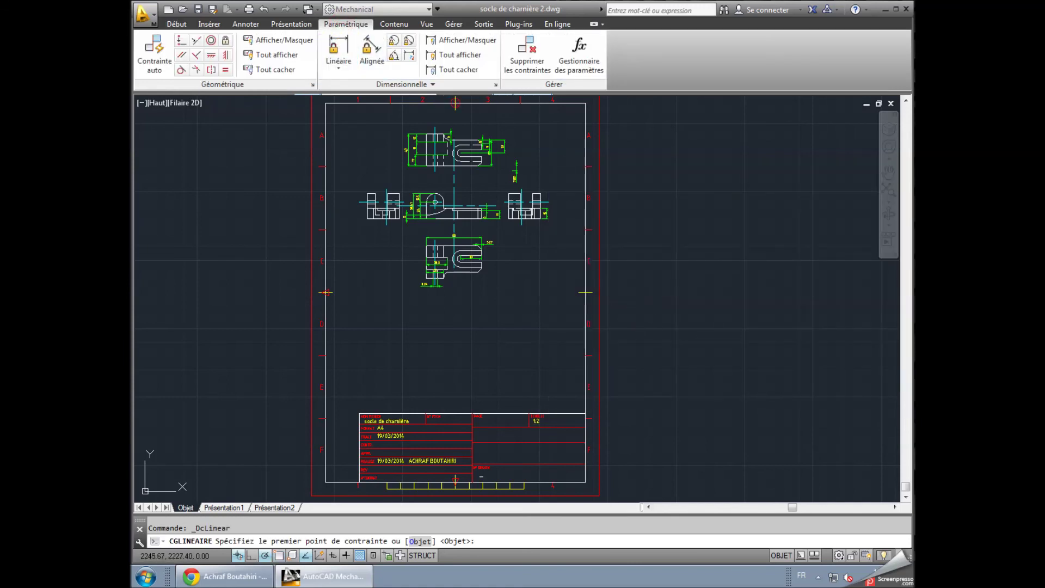
pyautogui.click(435, 134)
pyautogui.click(479, 135)
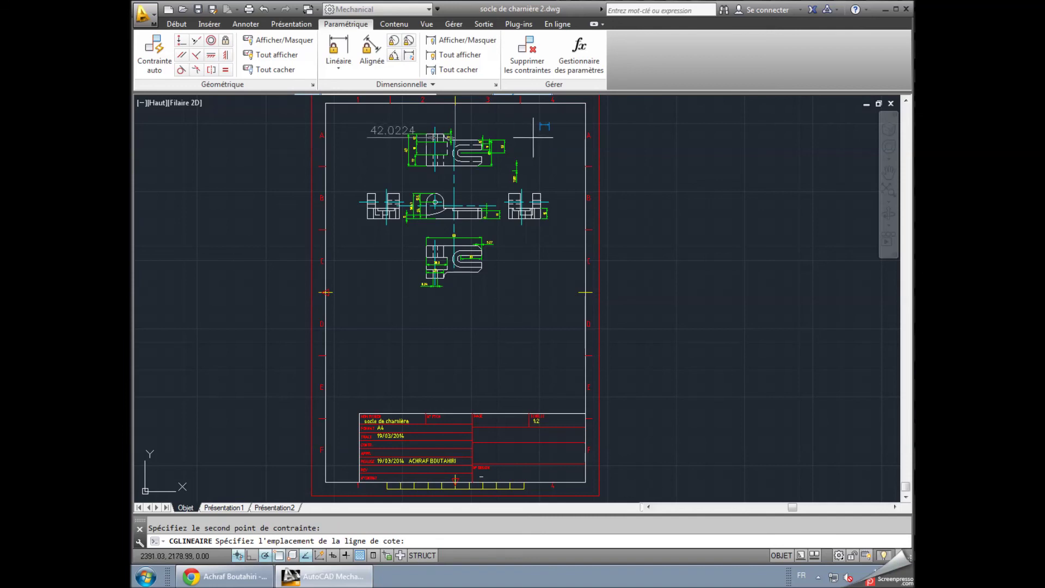
pyautogui.click(389, 132)
pyautogui.write('60')
pyautogui.press('Return')
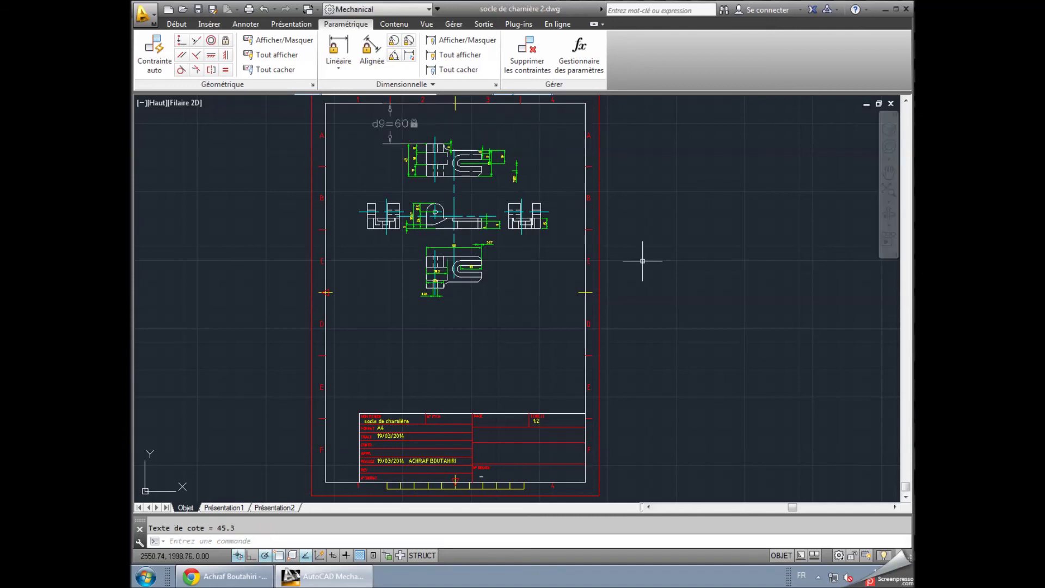
# - Change the d9 constraint value to 70
pyautogui.doubleClick(397, 126)
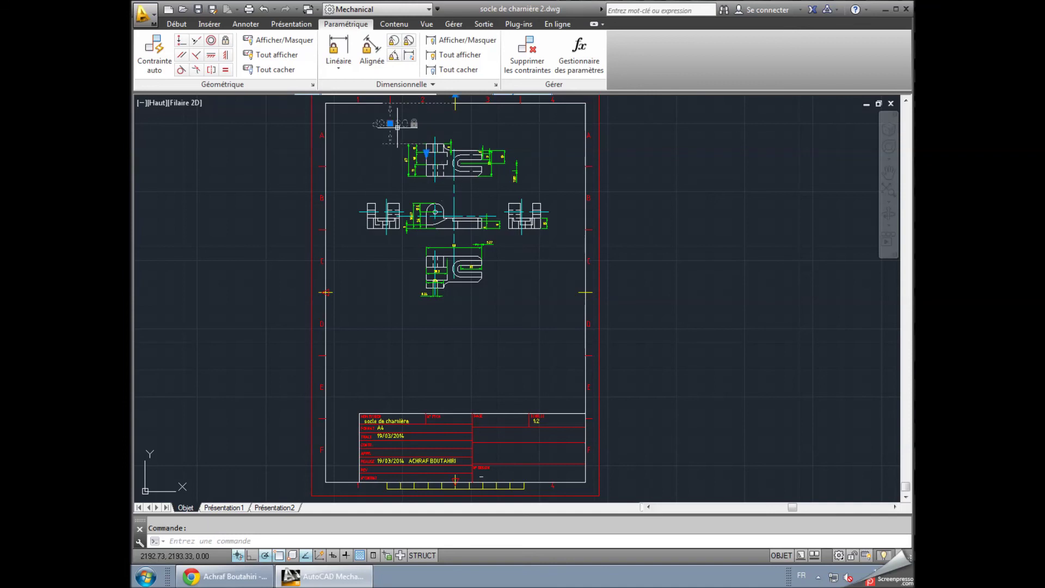
pyautogui.write('70')
pyautogui.press('Return')
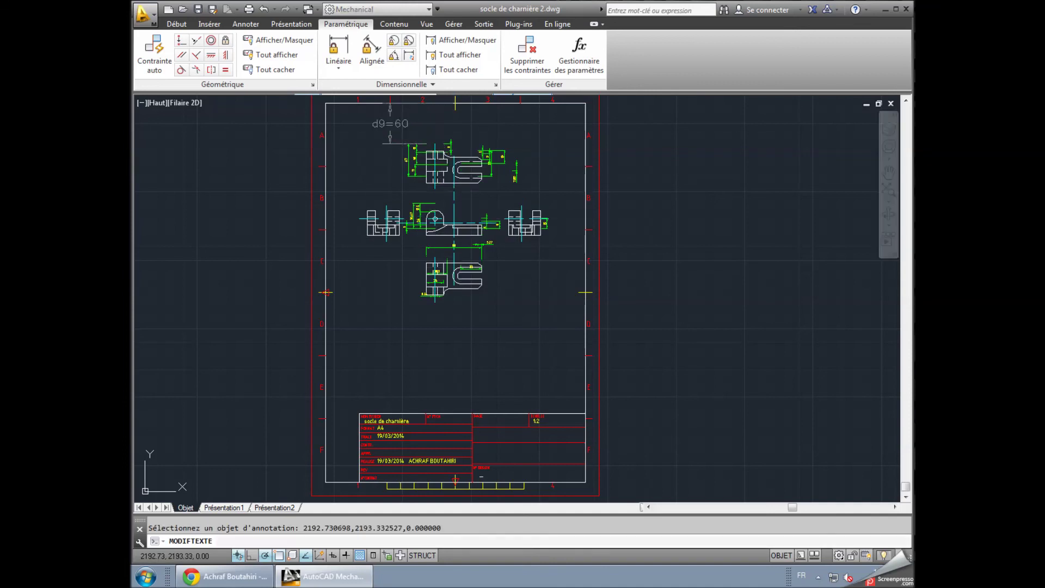
pyautogui.press('Escape')
# - Delete the small dimension beside the top view
pyautogui.click(515, 170)
pyautogui.press('Delete')
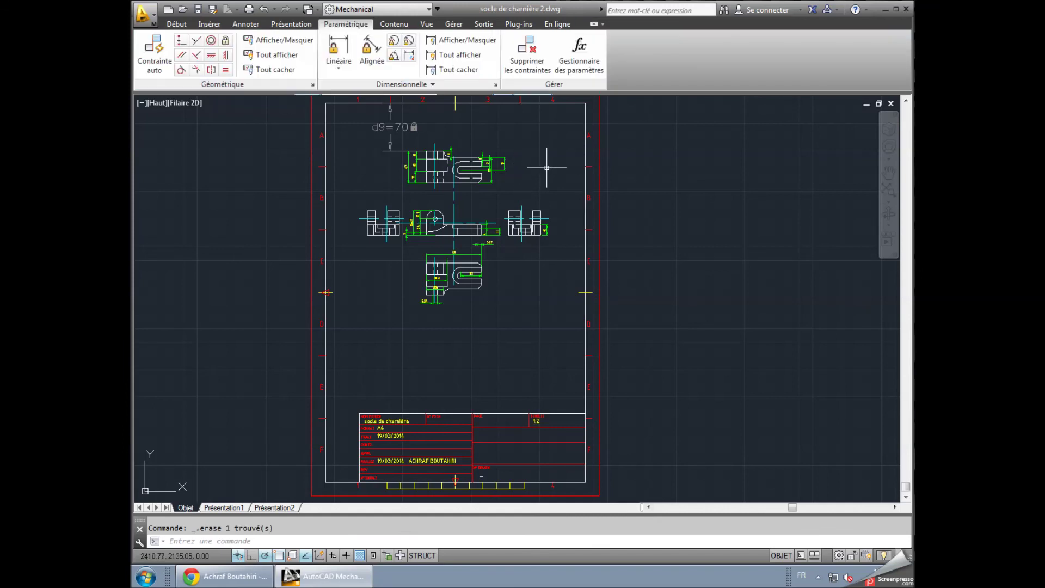
pyautogui.scroll(1, 544, 157)
pyautogui.scroll(-1, 486, 198)
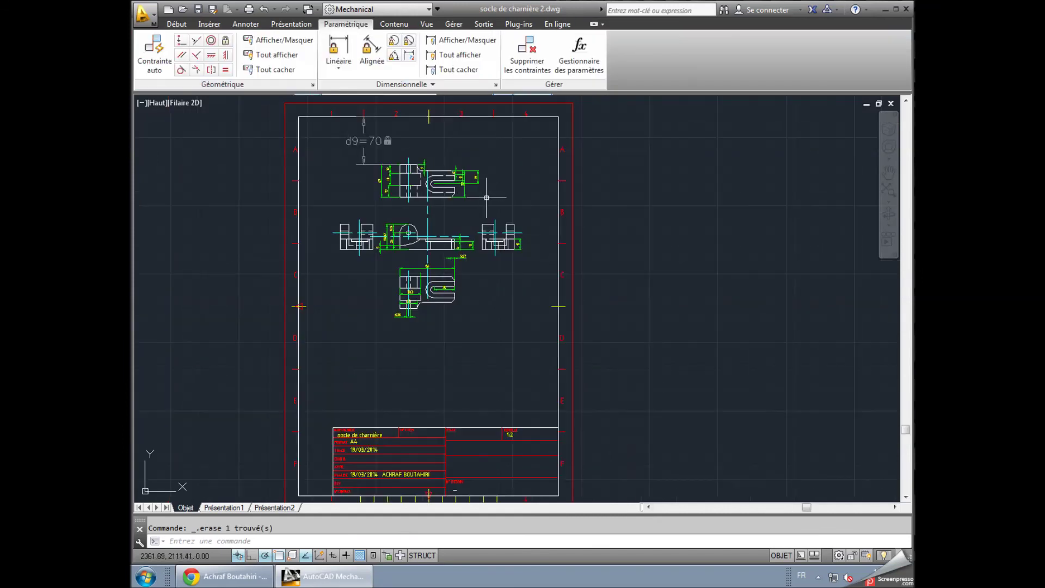
pyautogui.click(643, 226)
pyautogui.press('Escape')
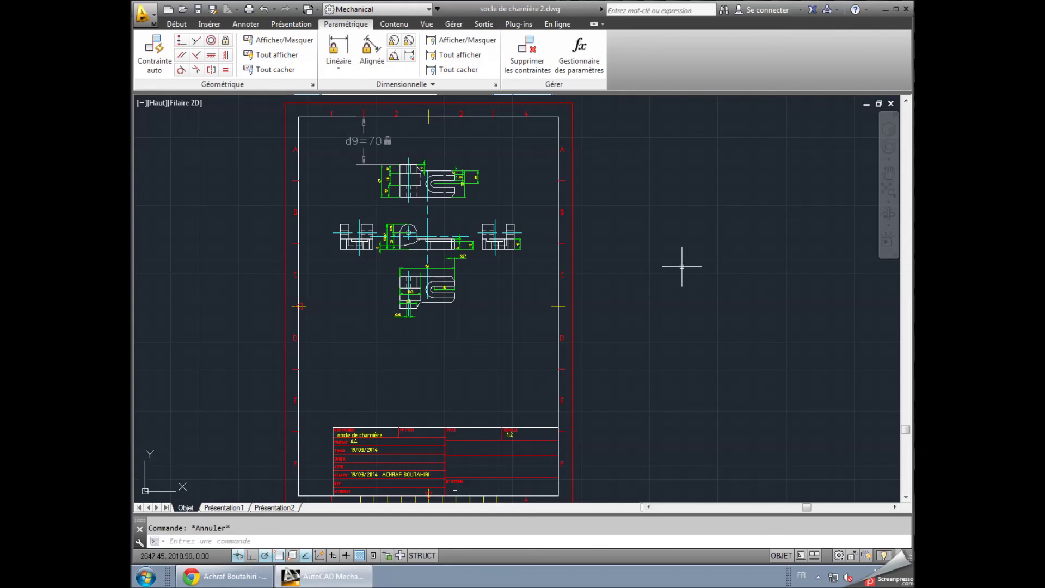
pyautogui.click(653, 261)
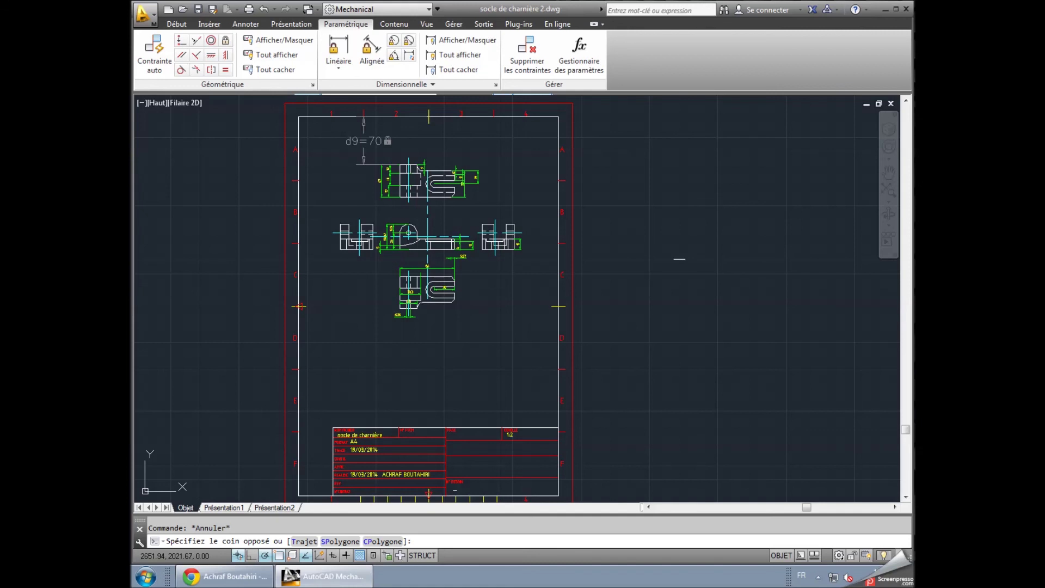
pyautogui.scroll(3, 540, 255)
pyautogui.scroll(-3, 672, 251)
pyautogui.scroll(-1, 668, 248)
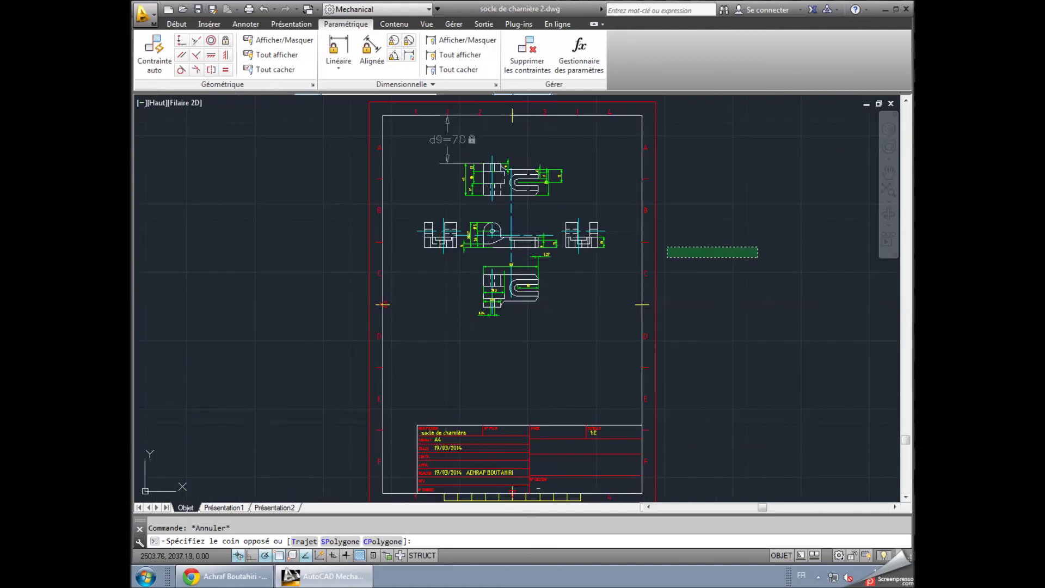